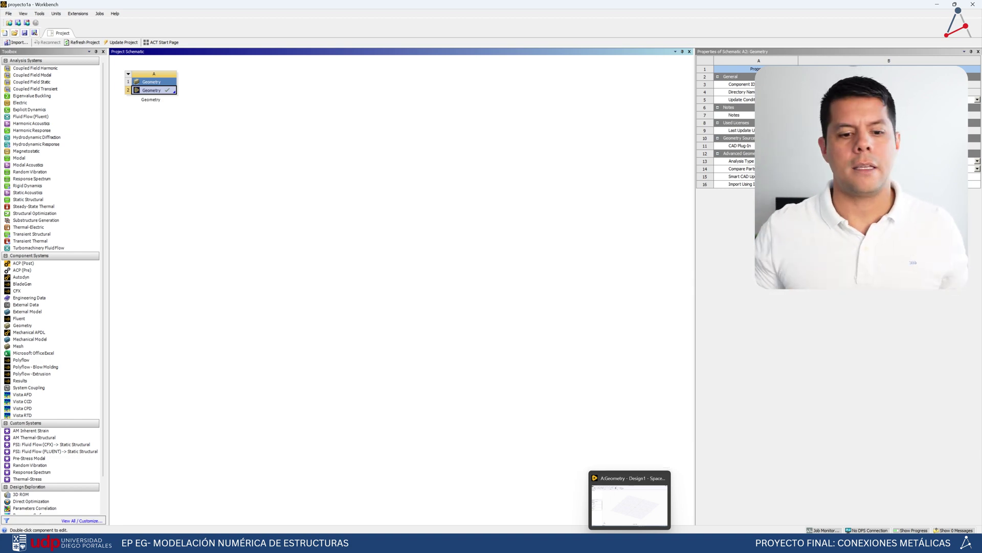
# Switch to SpaceClaim and start a new sketch on the XY plane, viewed face-on
pyautogui.click(630, 543)
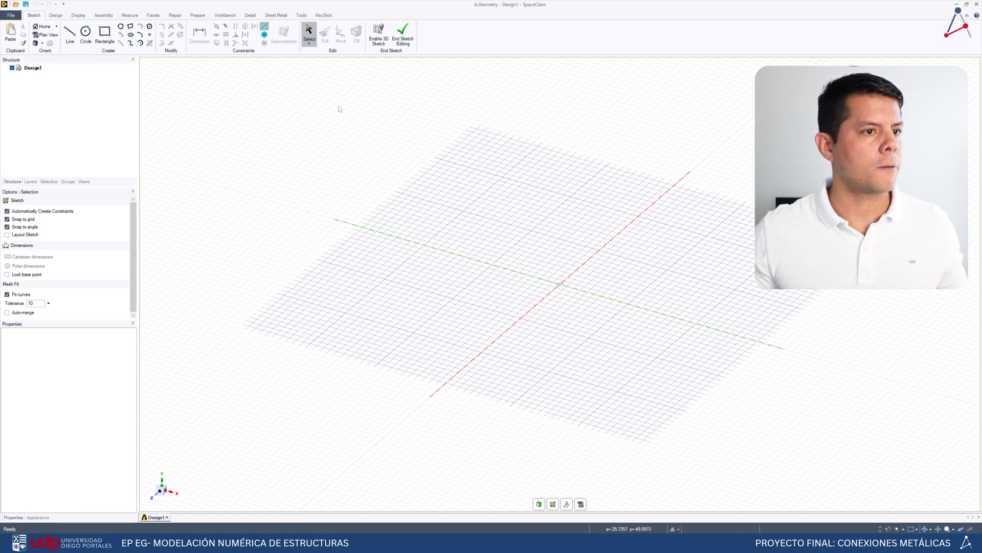
pyautogui.click(57, 15)
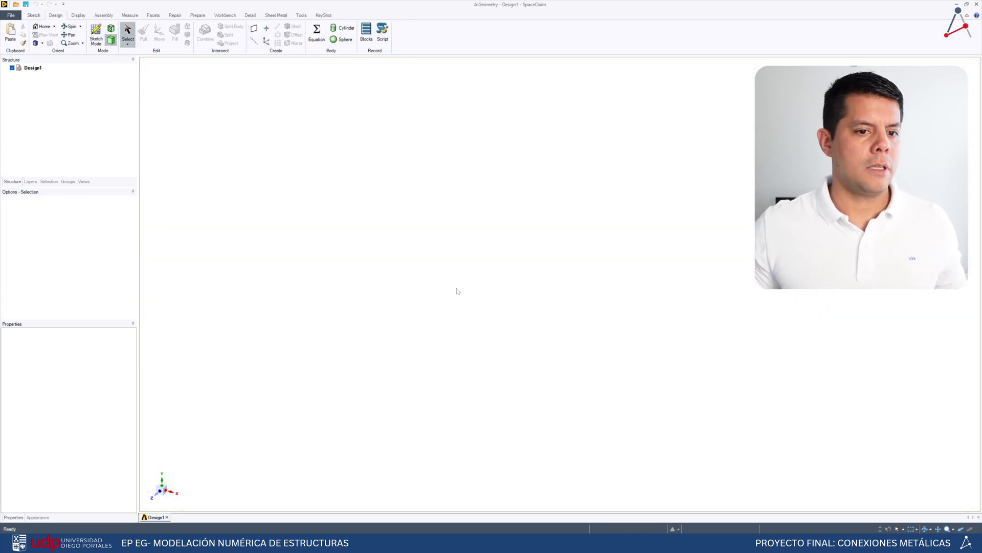
pyautogui.click(96, 34)
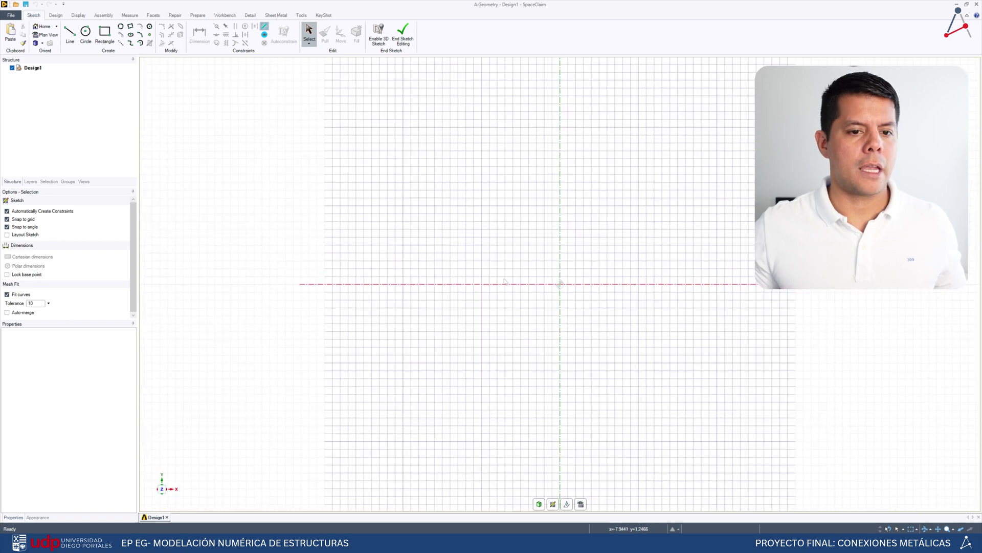
pyautogui.scroll(2, 468, 264)
pyautogui.scroll(1, 470, 264)
pyautogui.scroll(-2, 471, 256)
pyautogui.scroll(2, 480, 242)
pyautogui.scroll(1, 461, 233)
pyautogui.scroll(1, 408, 348)
# Sketch a closed L-shaped line profile from the origin, about 51 mm wide and 32 mm high, with legs about 6 mm thick
pyautogui.press('l')
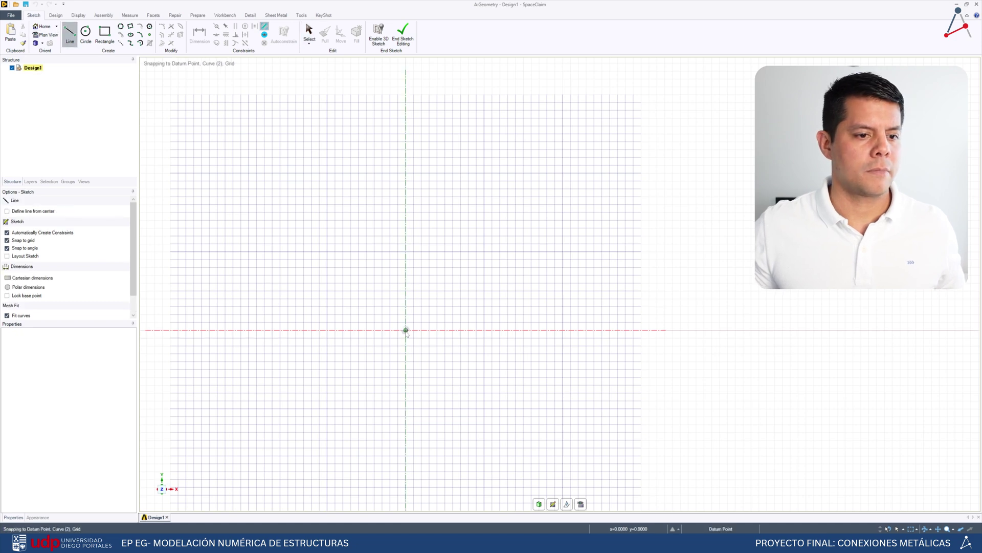
pyautogui.click(405, 330)
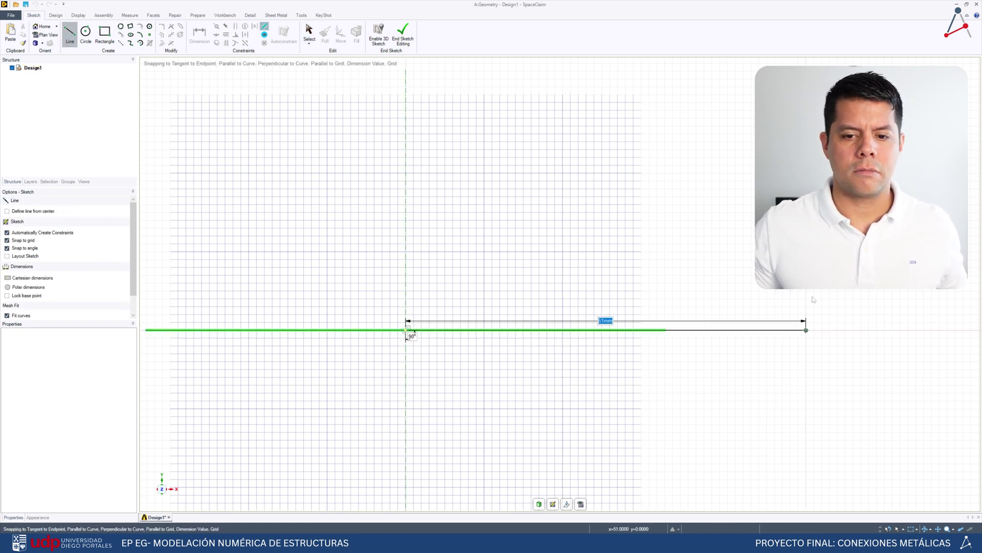
pyautogui.click(806, 330)
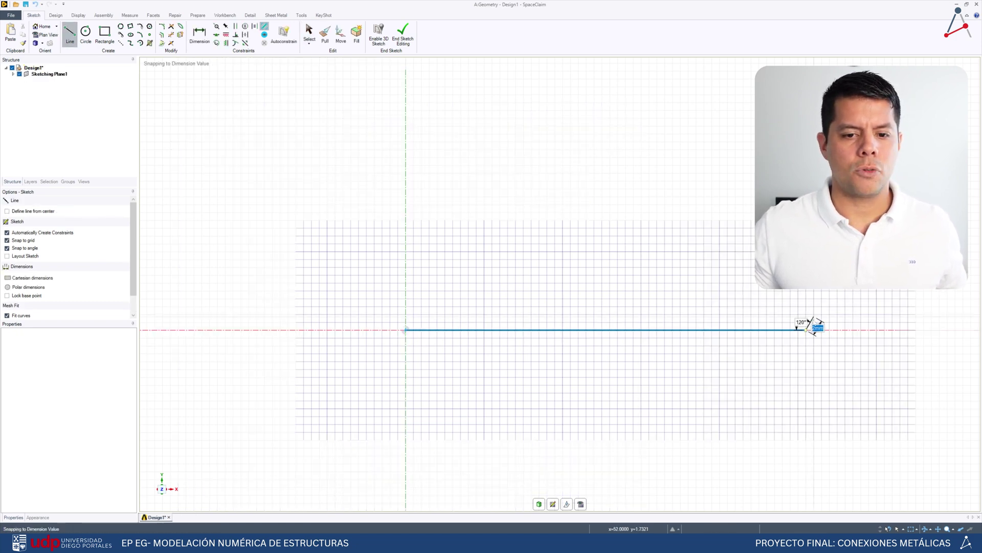
pyautogui.click(806, 282)
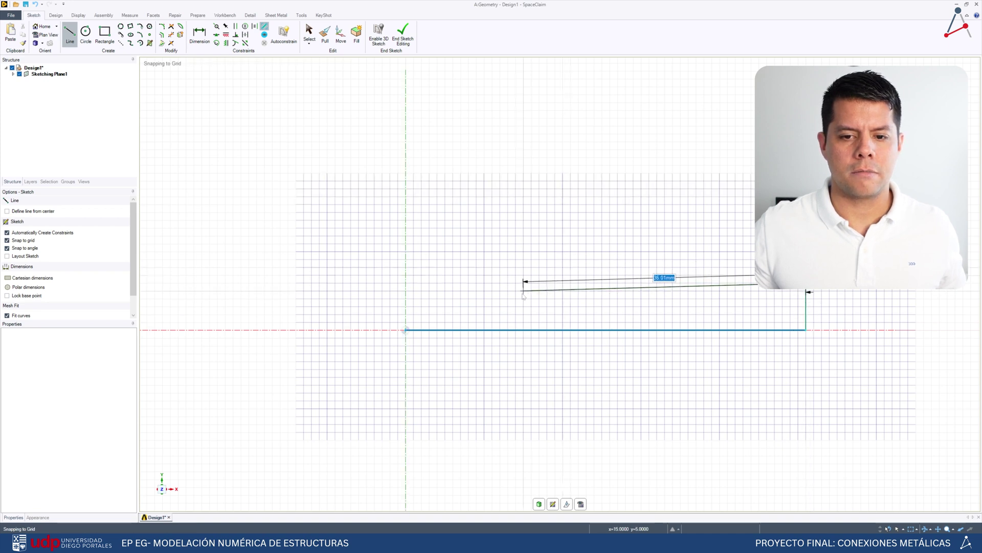
pyautogui.click(453, 282)
pyautogui.click(453, 78)
pyautogui.click(406, 78)
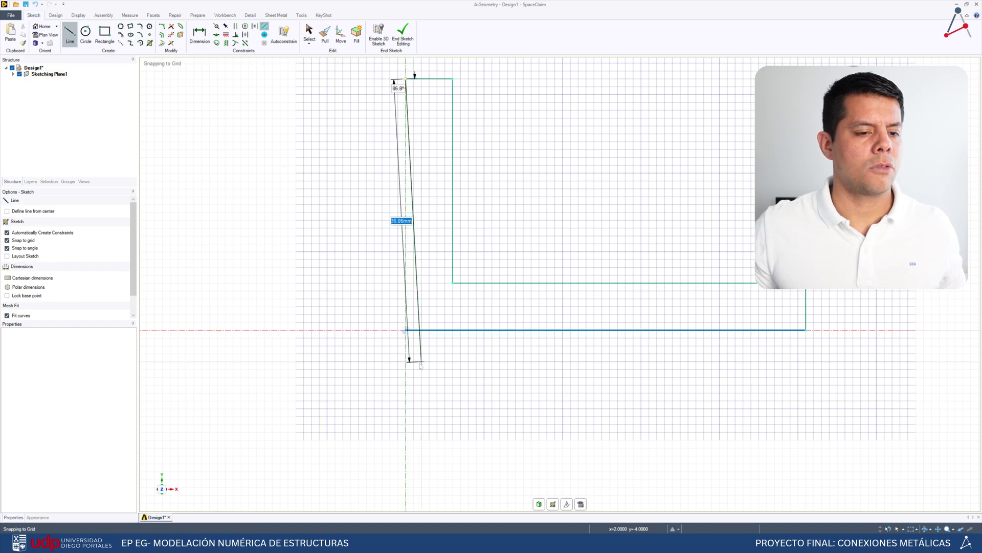
pyautogui.click(405, 329)
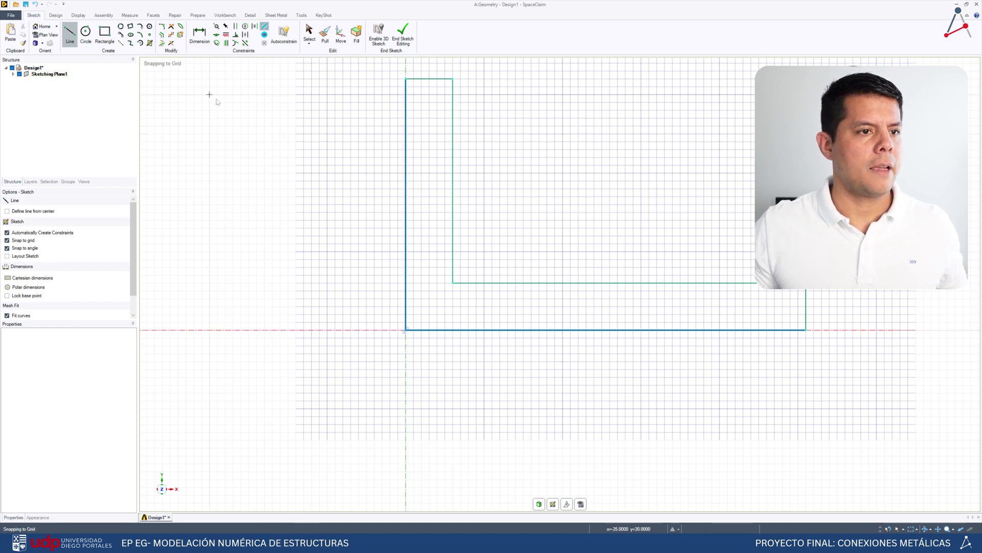
pyautogui.scroll(-4, 268, 182)
pyautogui.scroll(2, 266, 89)
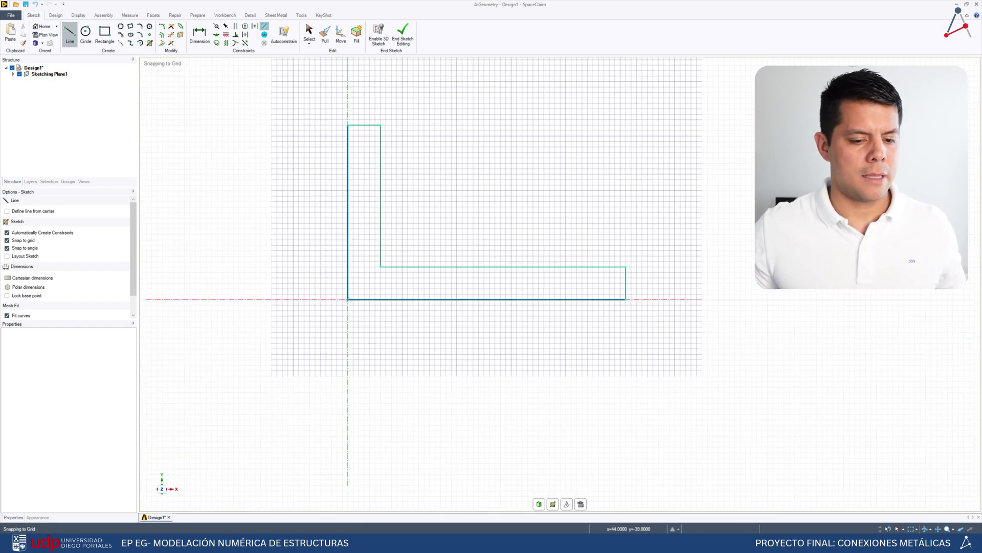
# Check the angle's reference drawing in OneNote, return to SpaceClaim and dimension the profile's outer vertical edge to 102 mm
pyautogui.hotkey('alt', 'Tab')
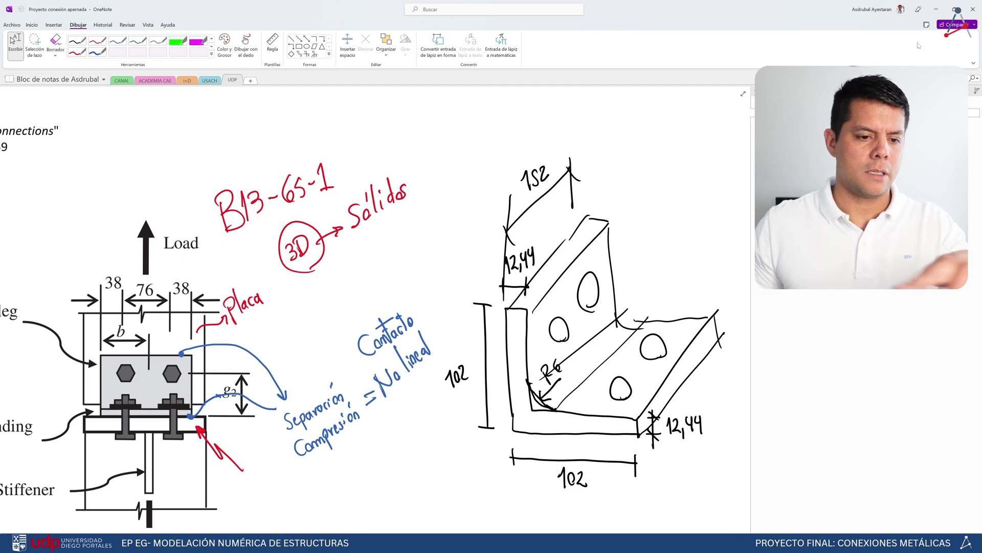
pyautogui.hotkey('alt', 'Tab')
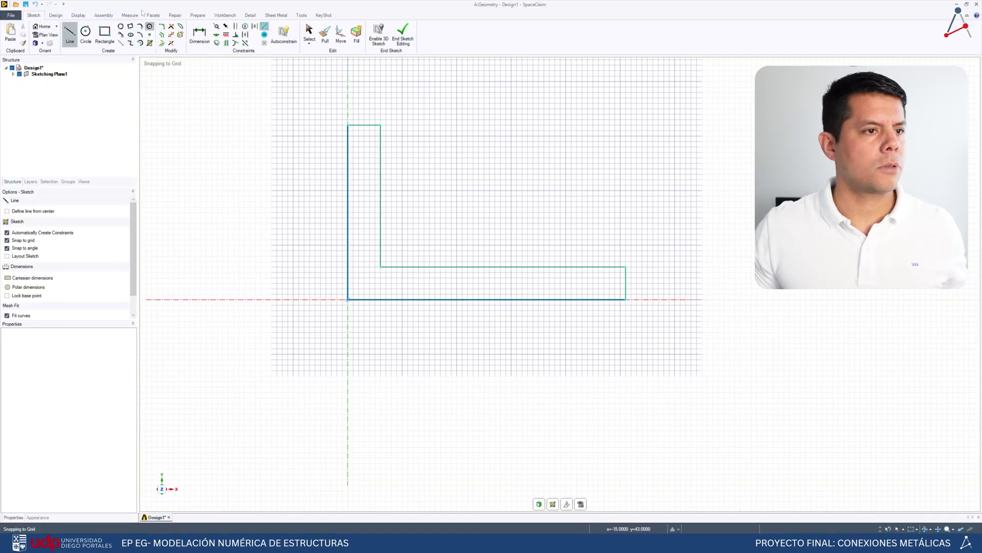
pyautogui.click(199, 33)
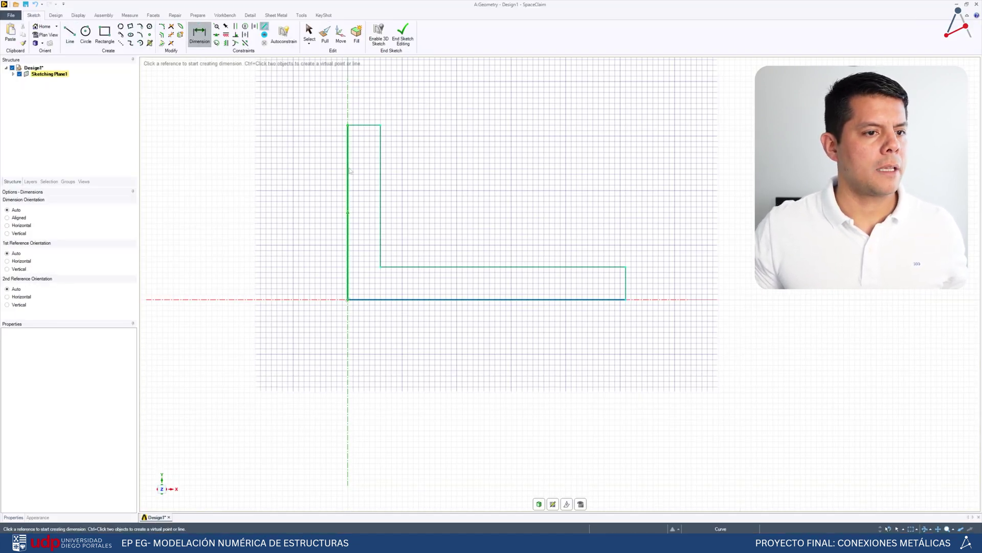
pyautogui.click(269, 213)
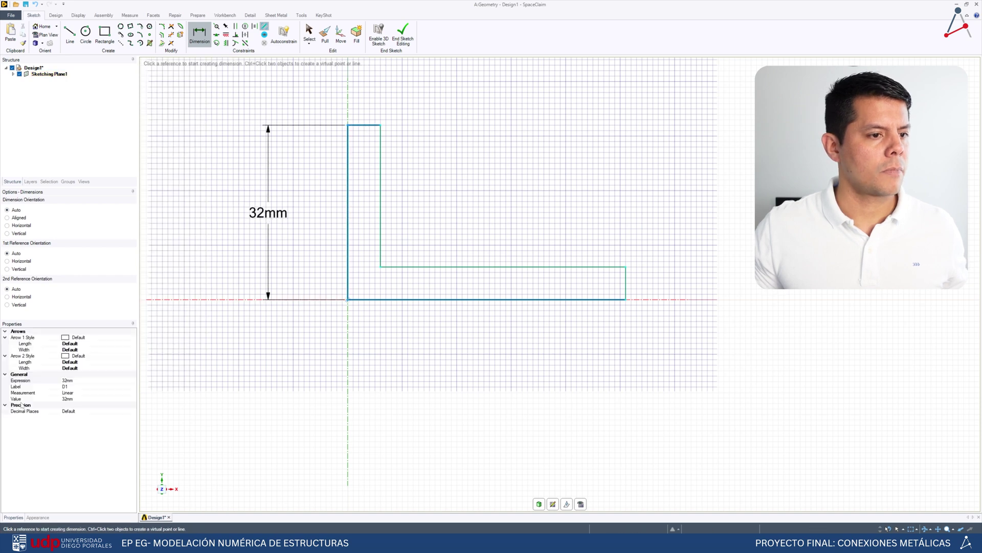
pyautogui.click(69, 381)
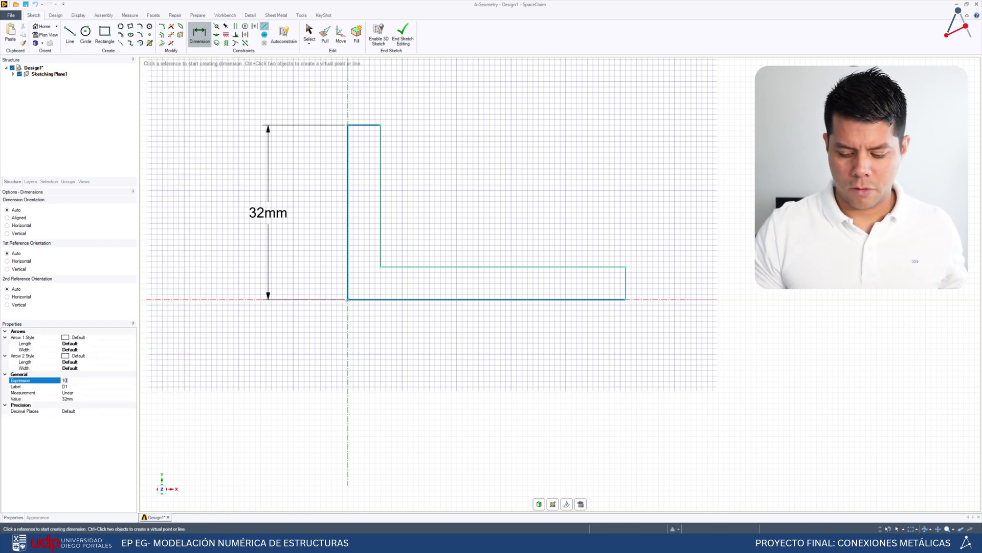
pyautogui.write('102')
pyautogui.press('Return')
# Dimension the profile's bottom horizontal edge and set its length to 102 mm
pyautogui.scroll(-5, 445, 358)
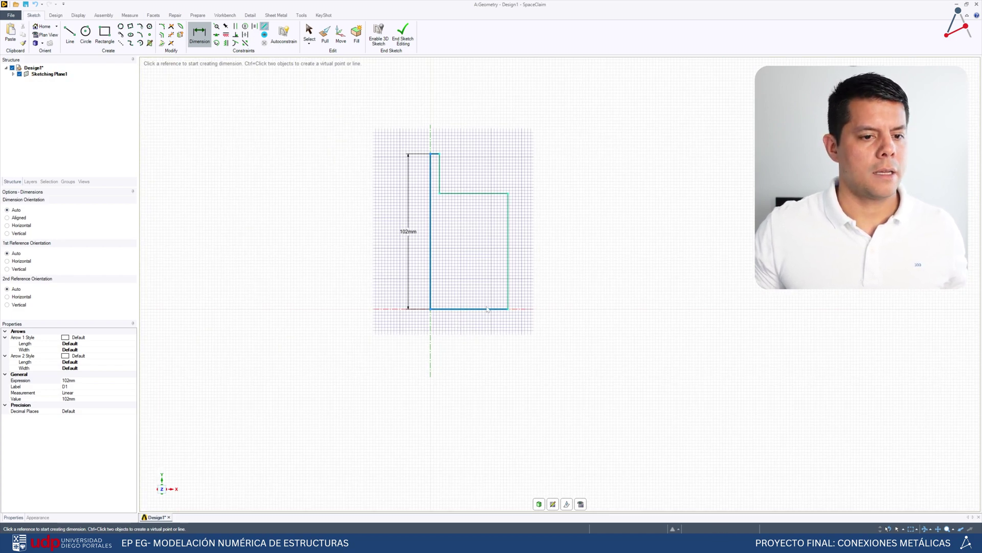
pyautogui.click(487, 308)
pyautogui.click(456, 356)
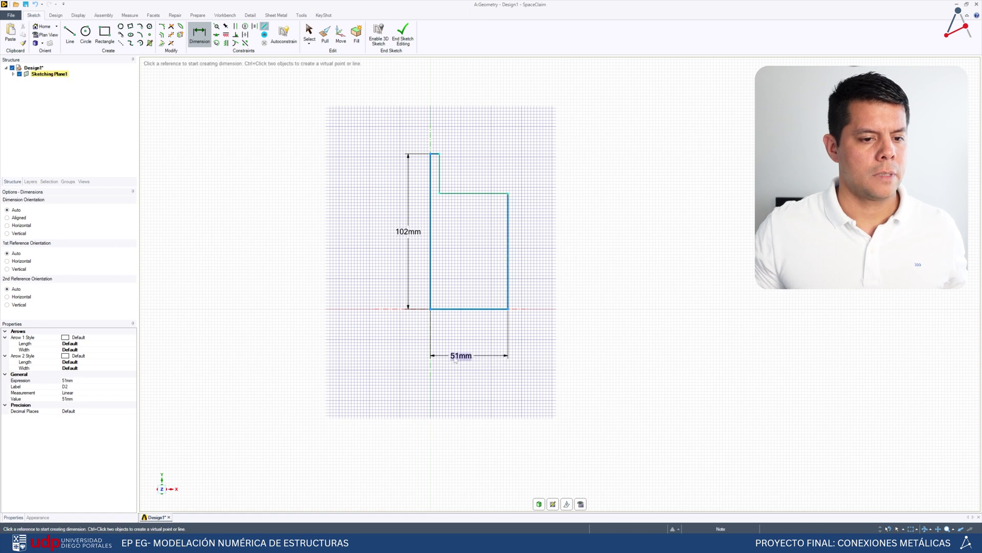
pyautogui.click(83, 381)
pyautogui.click(78, 378)
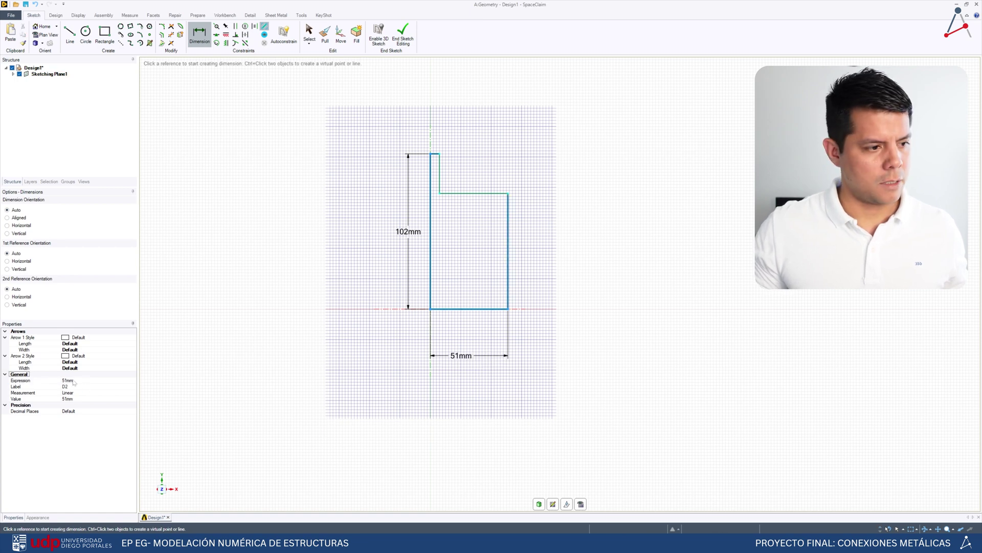
pyautogui.doubleClick(82, 381)
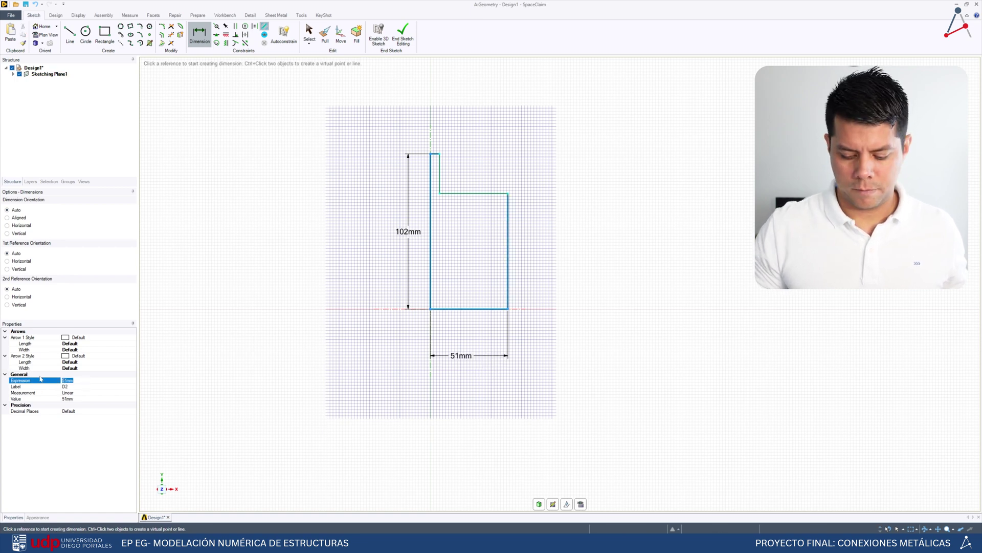
pyautogui.write('102')
pyautogui.press('Return')
# Dimension the short end edge of the horizontal leg and set its thickness to 12.44 mm
pyautogui.click(586, 233)
pyautogui.click(628, 251)
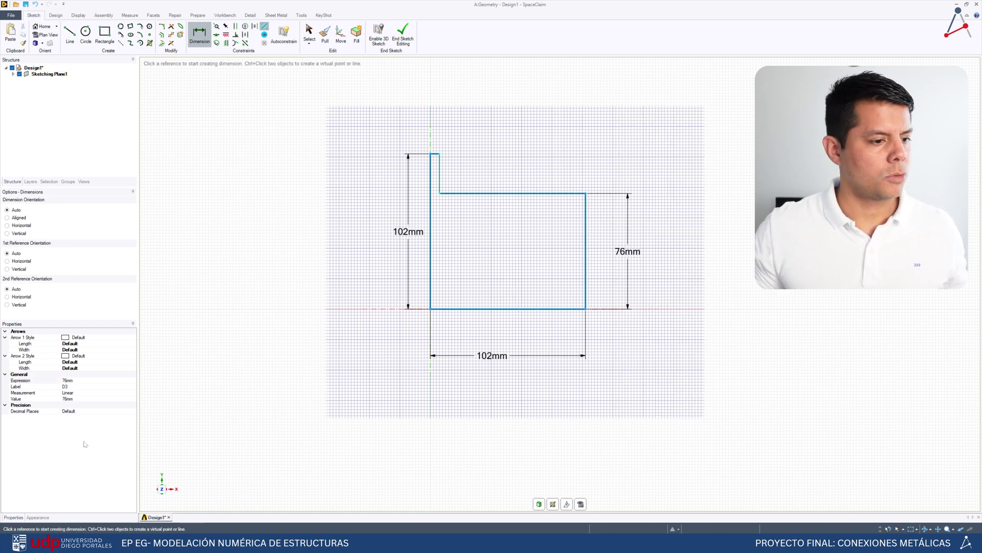
pyautogui.click(70, 380)
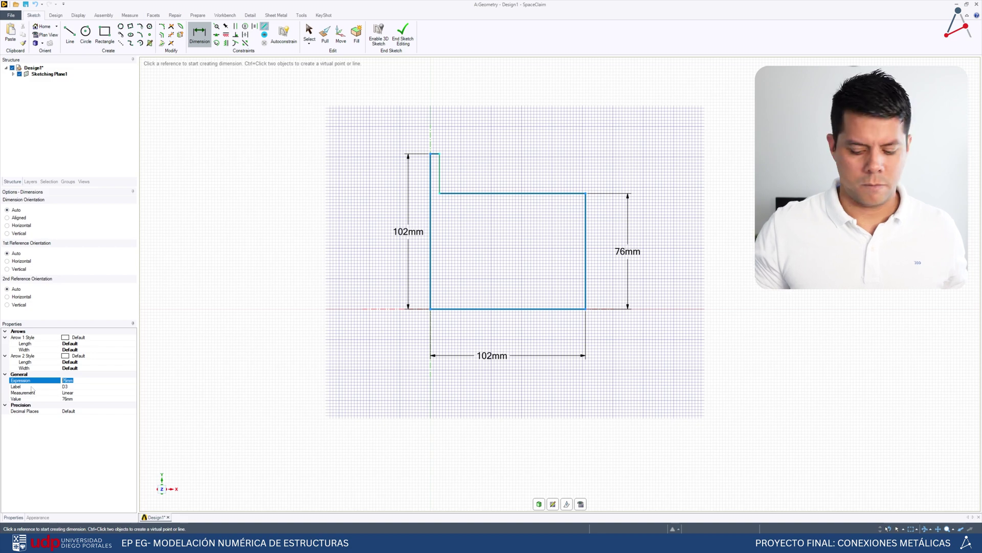
pyautogui.write('12.44')
pyautogui.press('Return')
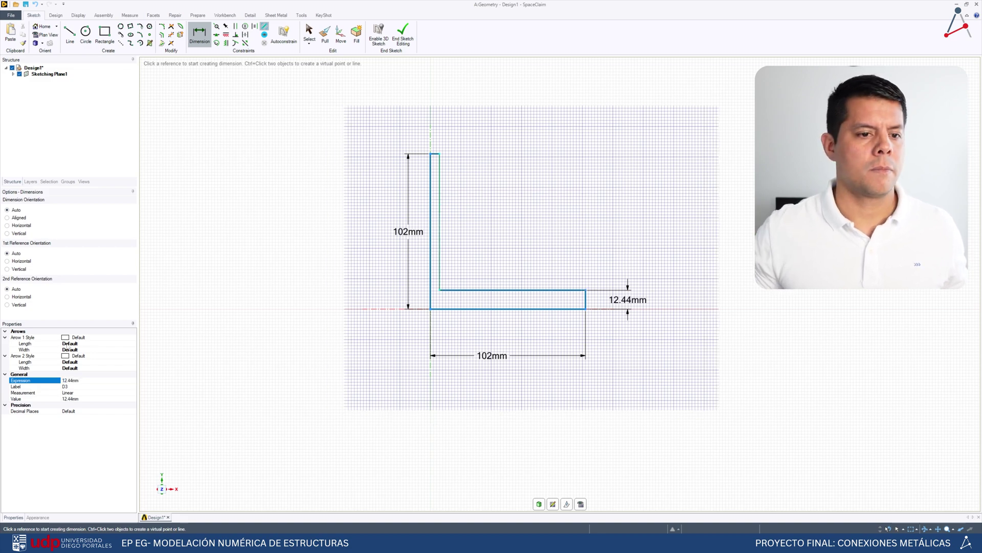
# Dimension the top edge of the vertical leg and set its thickness to 12.44 mm
pyautogui.scroll(5, 424, 148)
pyautogui.click(425, 148)
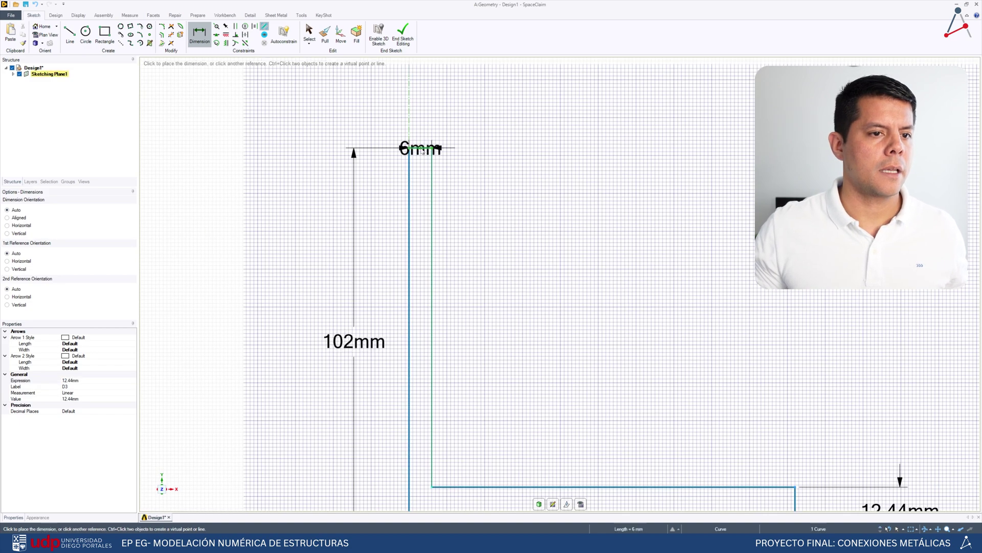
pyautogui.click(355, 107)
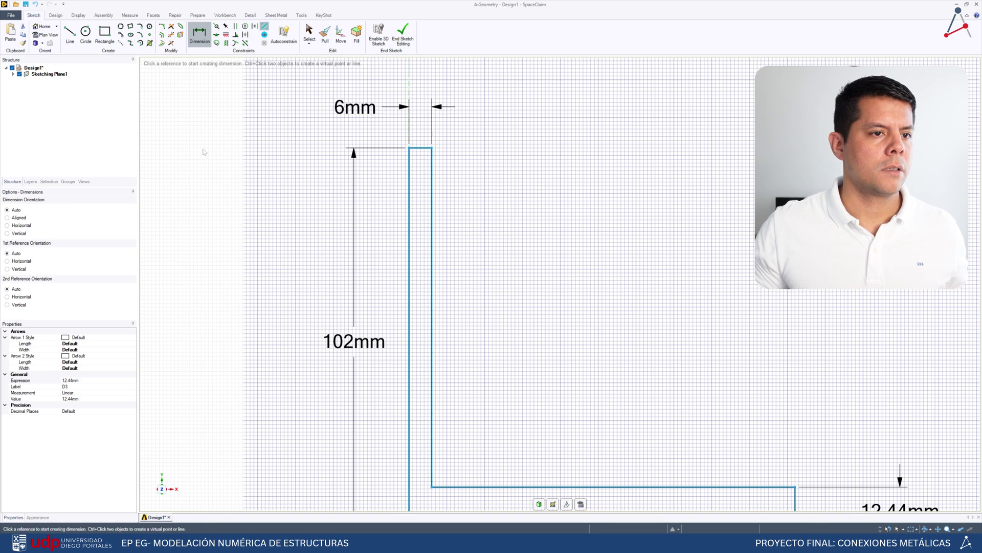
pyautogui.click(69, 380)
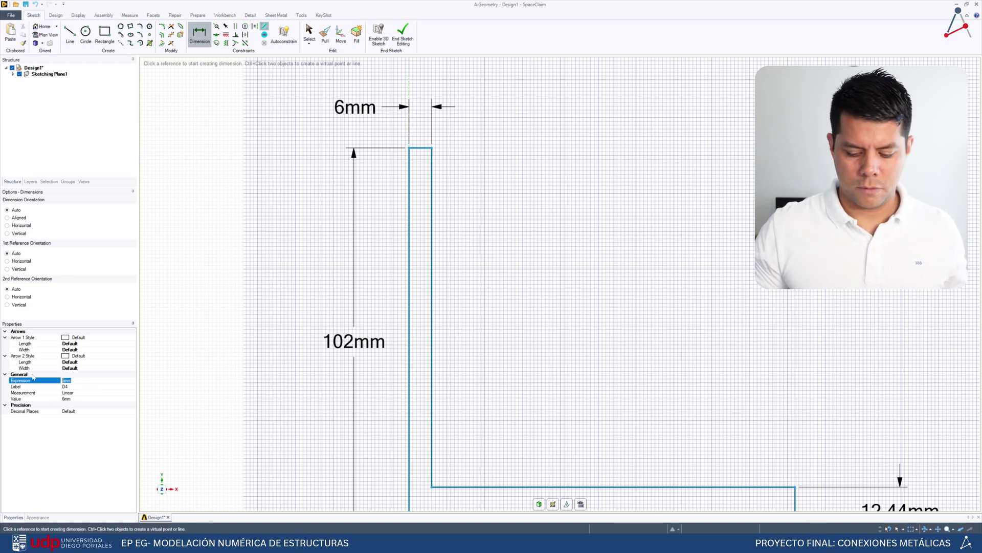
pyautogui.write('12.44')
pyautogui.press('Return')
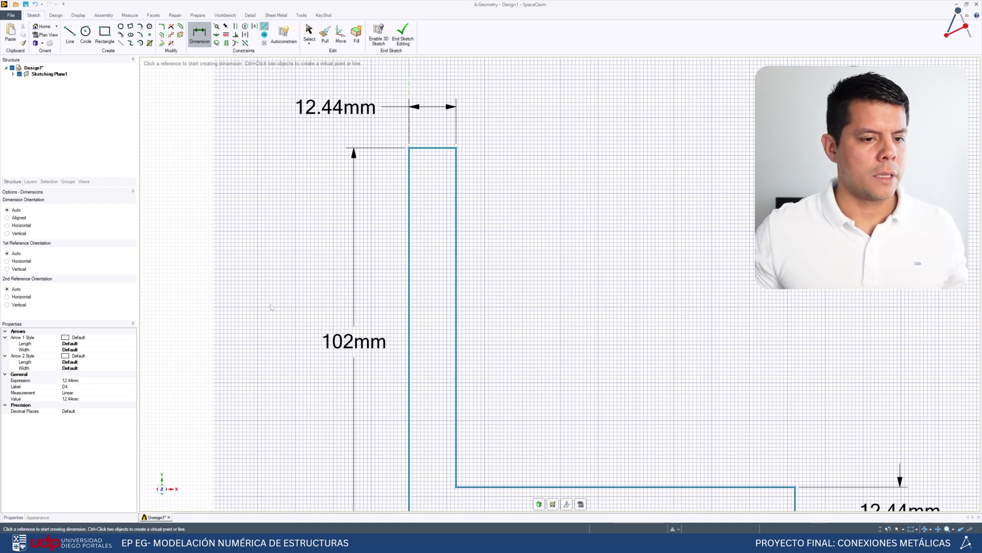
# Round the inner corner between the two legs with a tangent arc of about 11.5 mm radius
pyautogui.scroll(-5, 393, 364)
pyautogui.scroll(3, 308, 404)
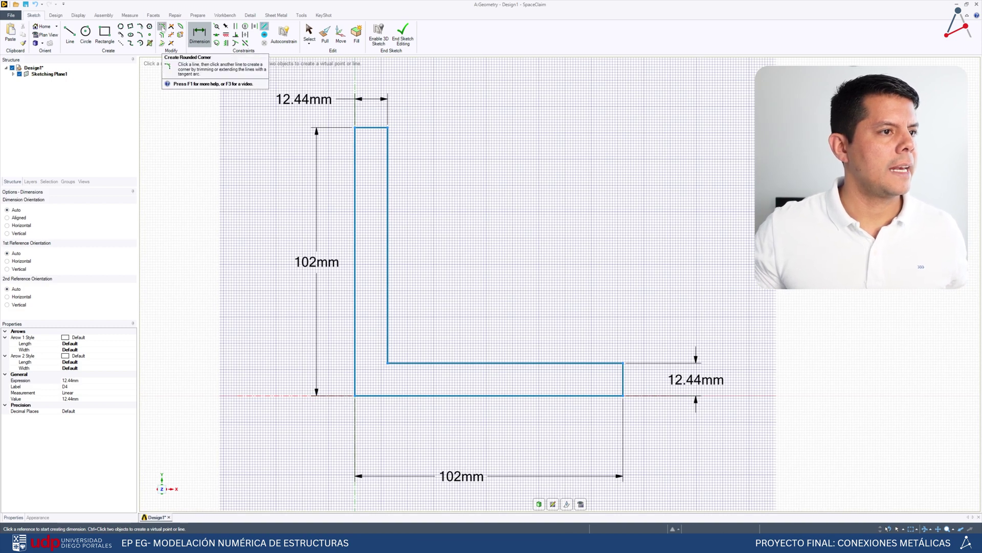
pyautogui.click(162, 26)
pyautogui.click(388, 319)
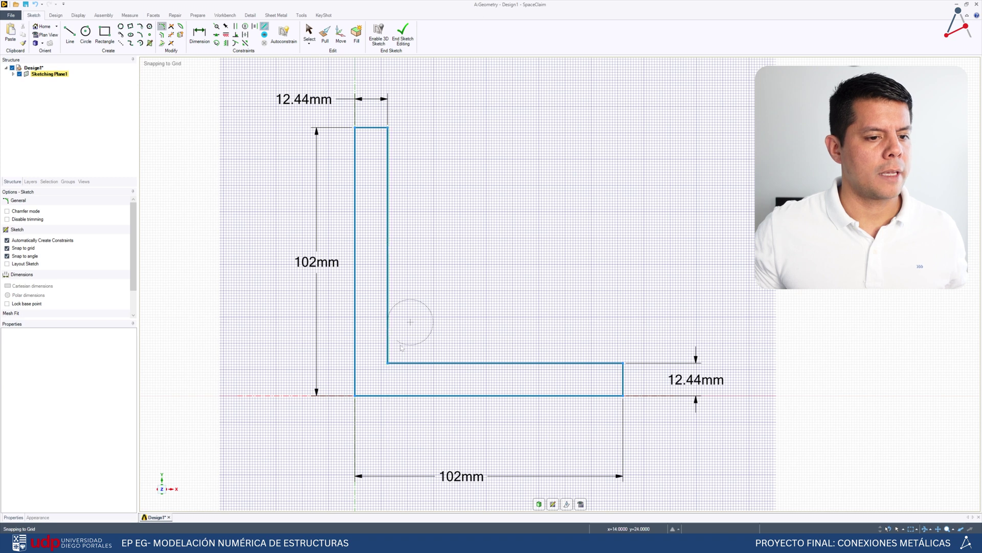
pyautogui.click(418, 364)
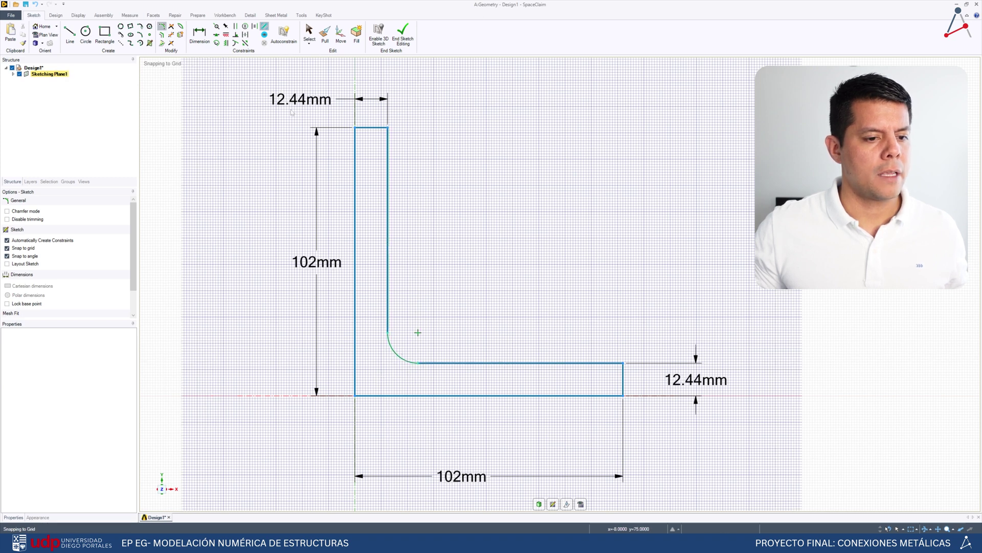
# Dimension the inner corner arc and set its radius to 6 mm
pyautogui.click(199, 32)
pyautogui.click(387, 347)
pyautogui.click(463, 314)
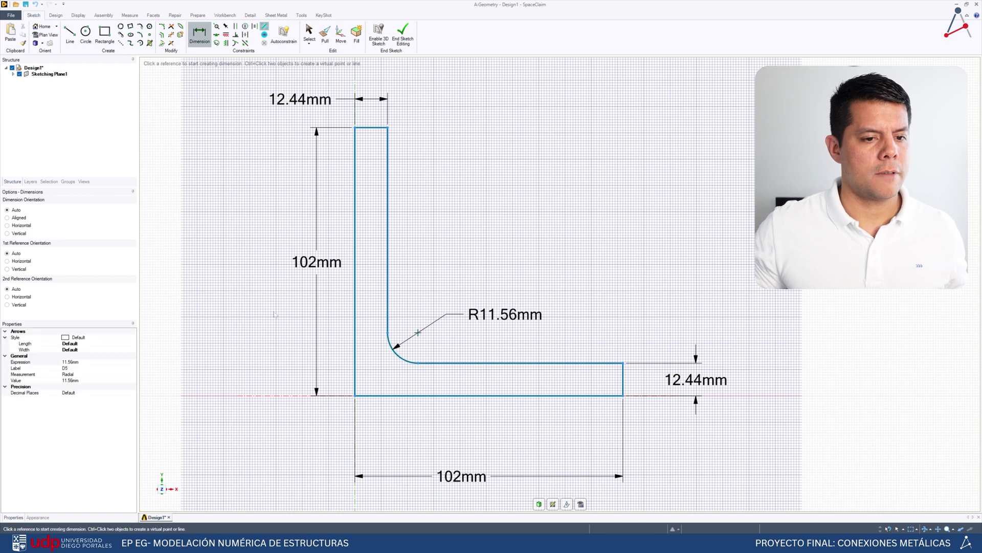
pyautogui.click(94, 361)
pyautogui.write('6')
pyautogui.press('Return')
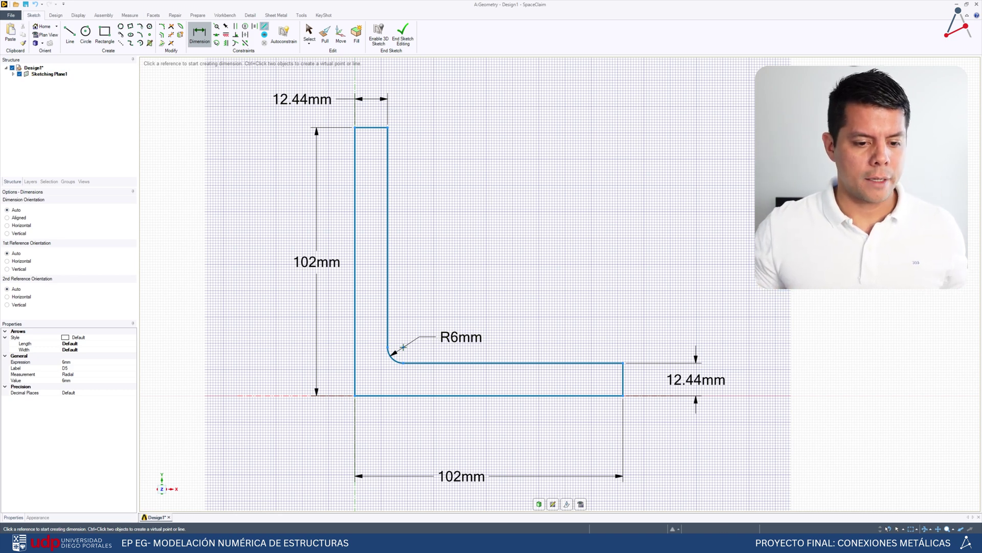
# Check the angle's length in the OneNote drawing, return to SpaceClaim and pull the L-shaped profile backward into a 152 mm long solid
pyautogui.click(613, 542)
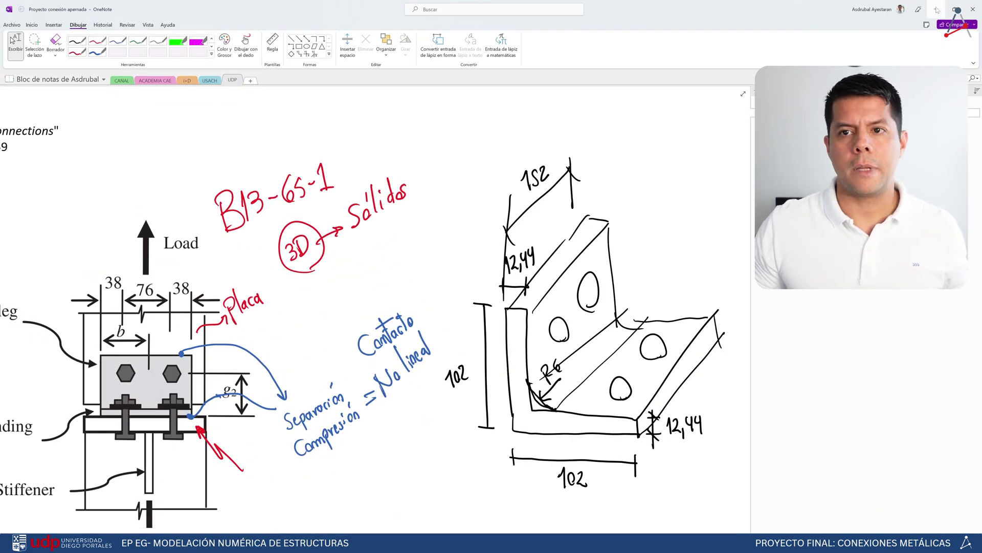
pyautogui.hotkey('alt', 'Tab')
pyautogui.scroll(3, 469, 279)
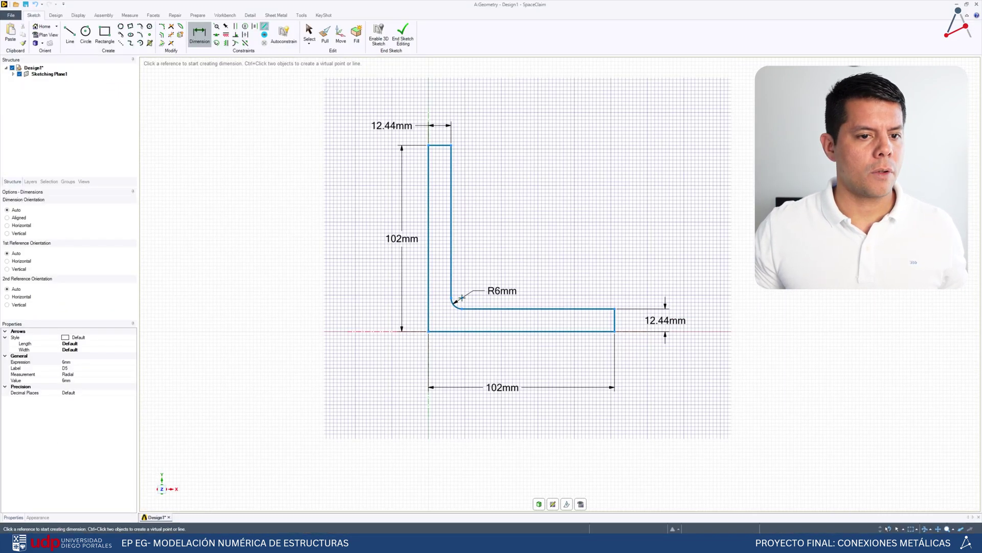
pyautogui.click(539, 504)
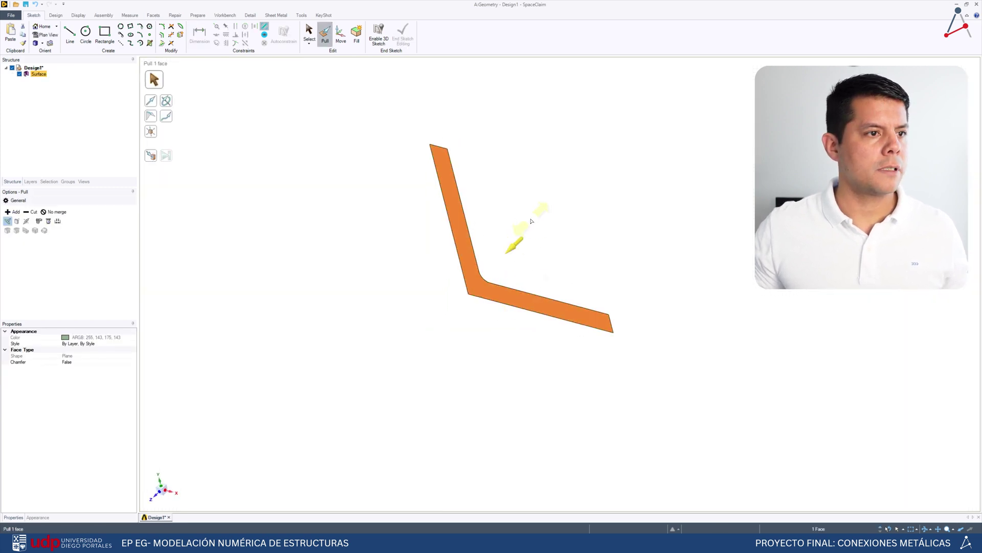
pyautogui.moveTo(604, 184); pyautogui.dragTo(608, 181)
pyautogui.write('1')
pyautogui.press('Return')
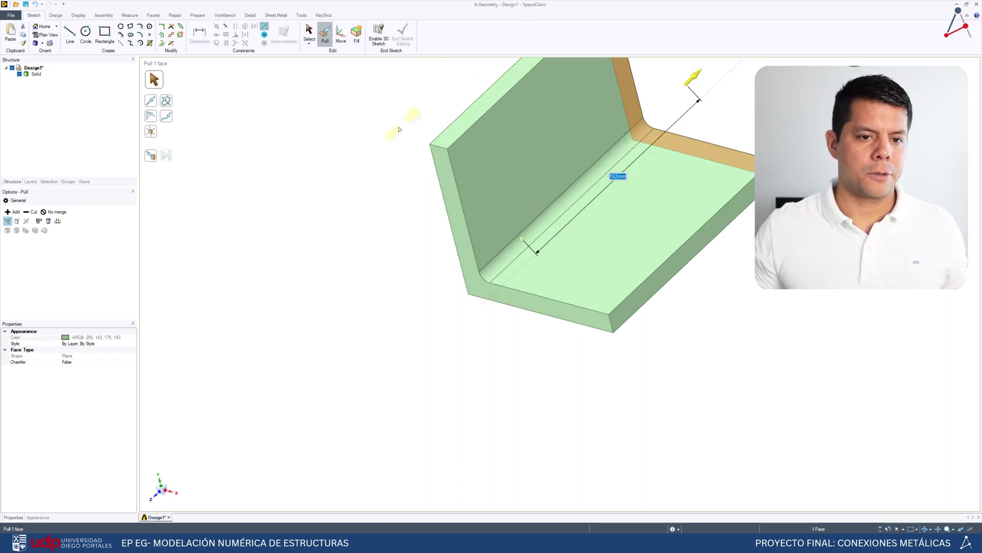
# Finish the pull of the angle solid and clear the face selection
pyautogui.scroll(-5, 337, 217)
pyautogui.scroll(4, 411, 123)
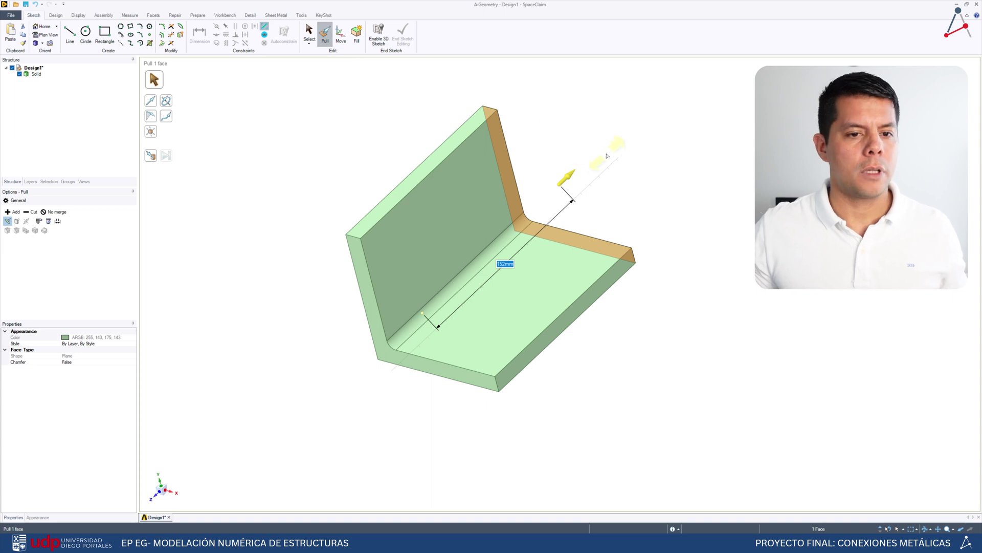
pyautogui.moveTo(642, 169); pyautogui.dragTo(608, 159, button='middle')
pyautogui.scroll(-1, 576, 184)
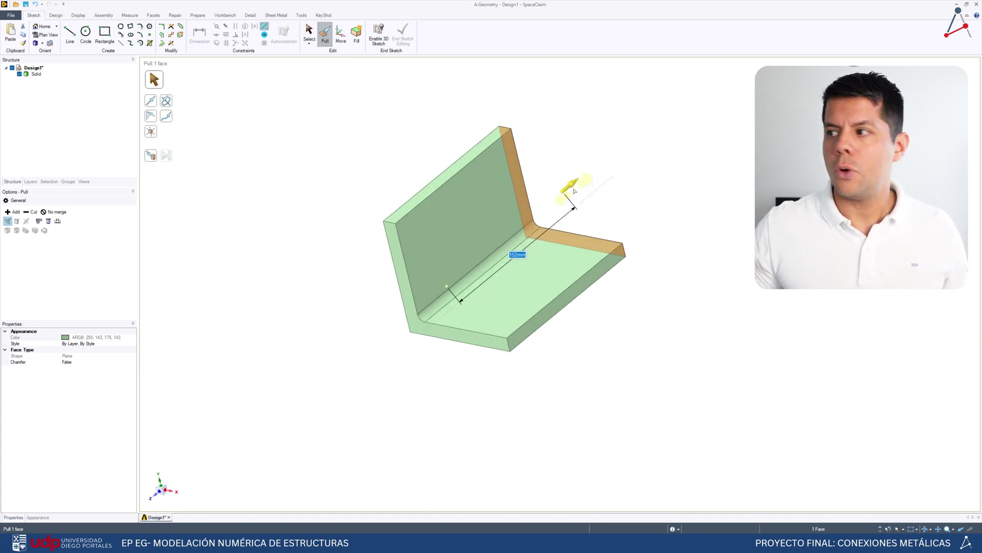
pyautogui.scroll(2, 571, 184)
pyautogui.press('Escape')
pyautogui.moveTo(592, 182); pyautogui.dragTo(717, 195, button='middle')
pyautogui.click(581, 297)
pyautogui.click(541, 133)
# Start a sketch on the inner face of the angle's horizontal leg and view it in plan
pyautogui.click(309, 33)
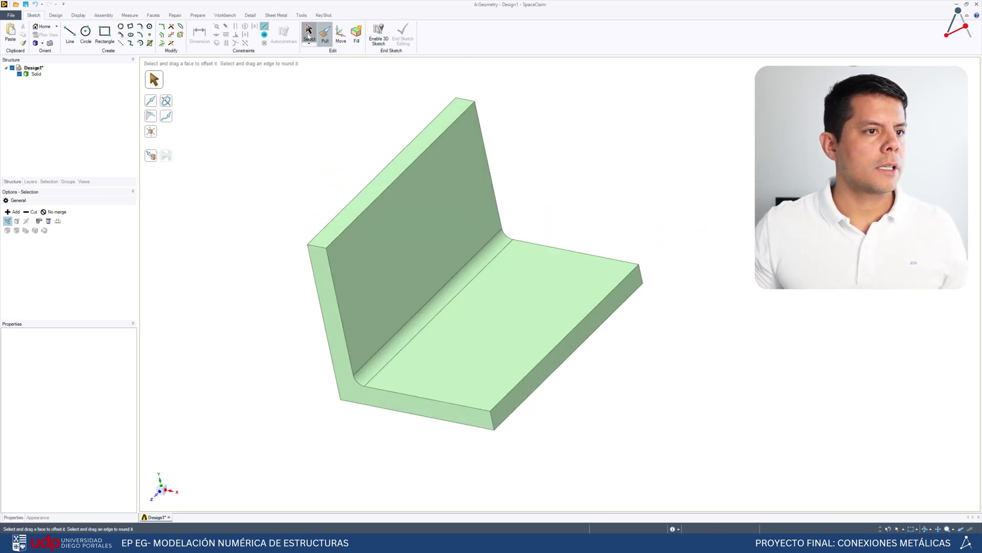
pyautogui.click(493, 300)
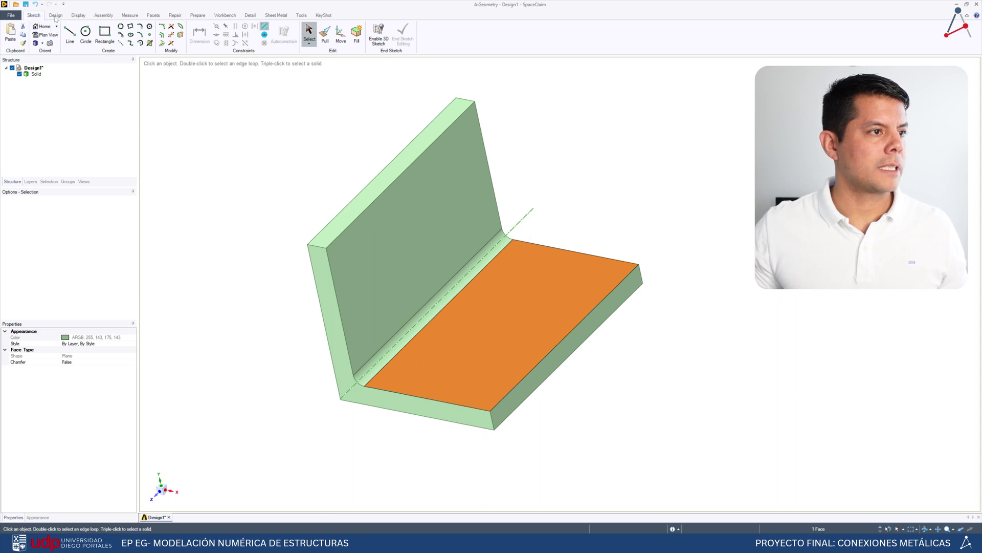
pyautogui.click(55, 17)
pyautogui.click(96, 31)
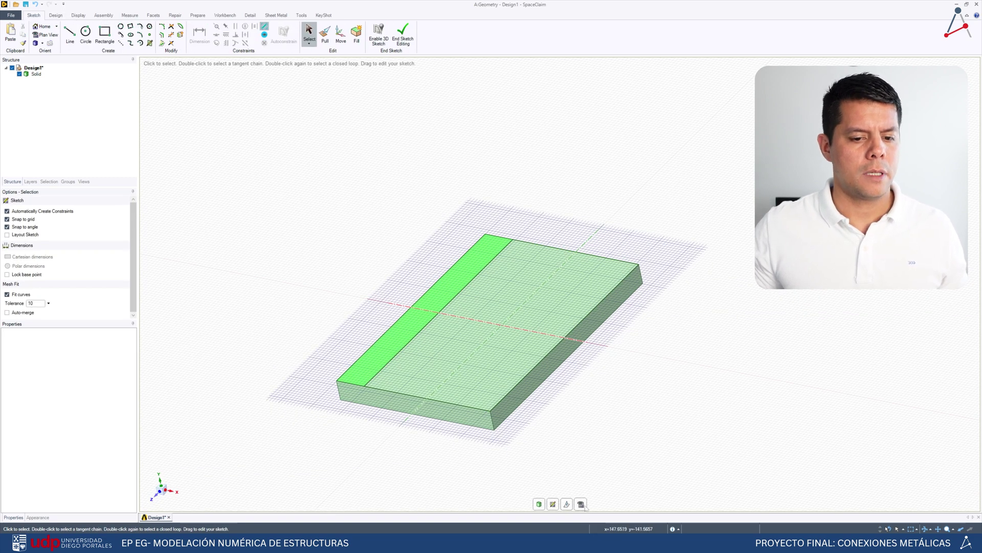
pyautogui.click(583, 505)
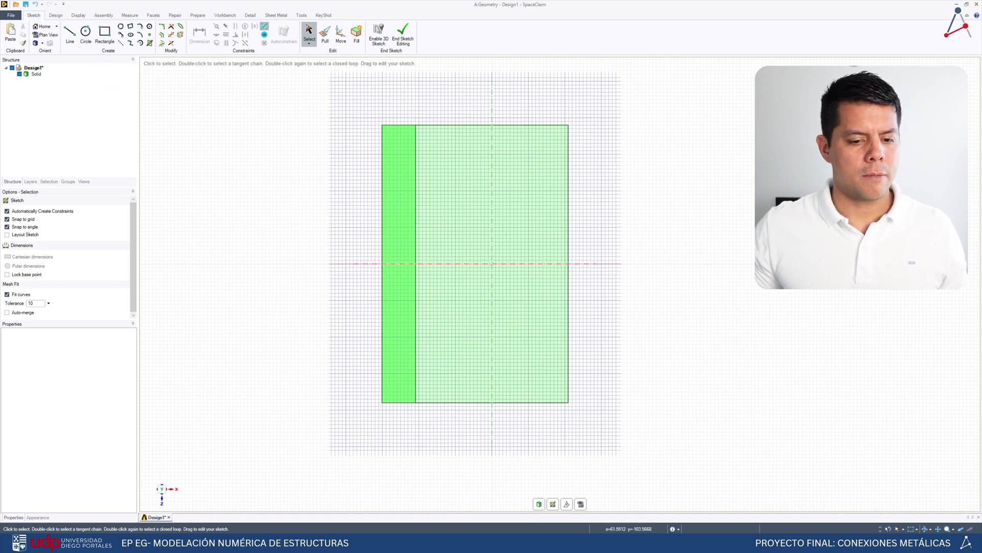
# Sketch two circles on the leg's vertical axis, about 27 mm in diameter near the upper edge and about 32 mm near the lower edge
pyautogui.click(85, 34)
pyautogui.click(492, 188)
pyautogui.click(510, 171)
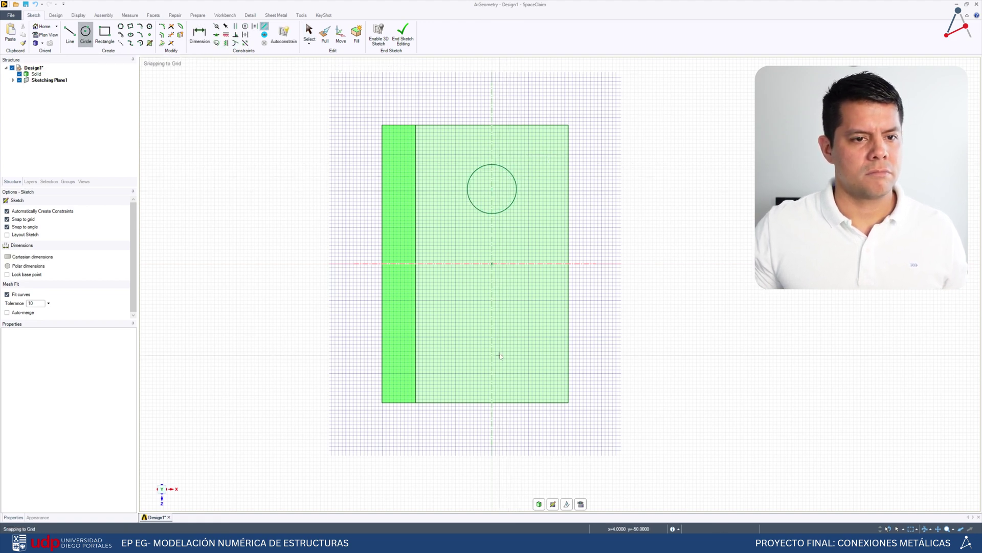
pyautogui.click(491, 338)
pyautogui.click(491, 308)
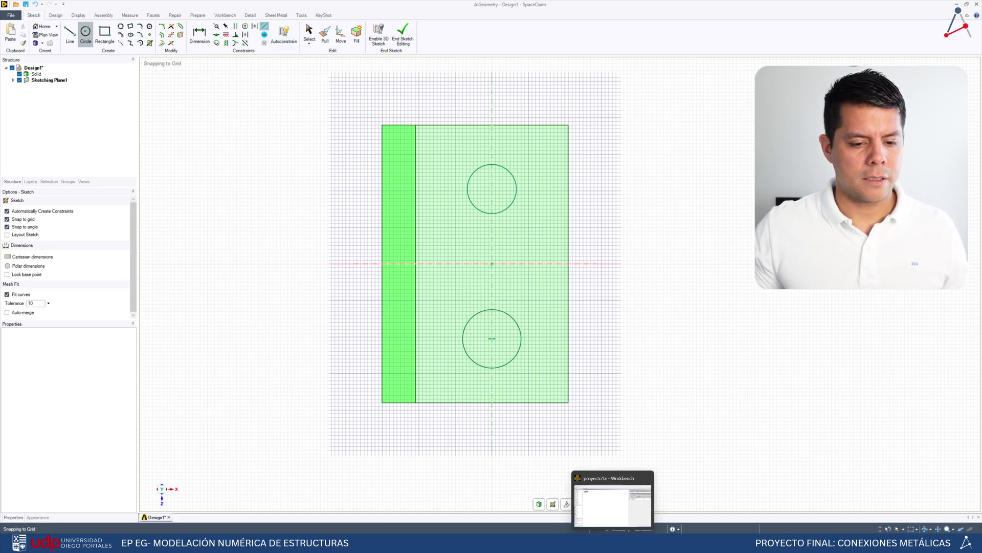
pyautogui.click(589, 543)
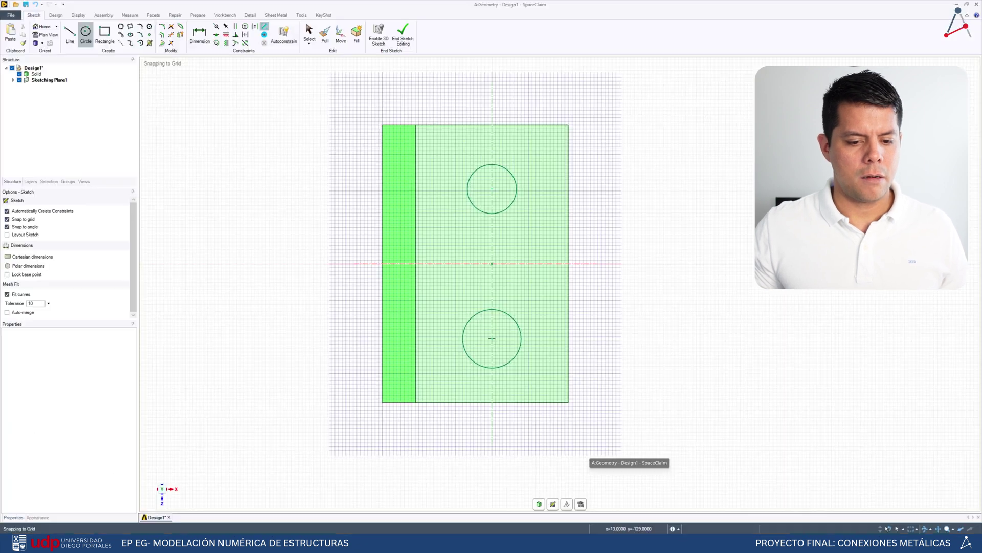
pyautogui.click(629, 496)
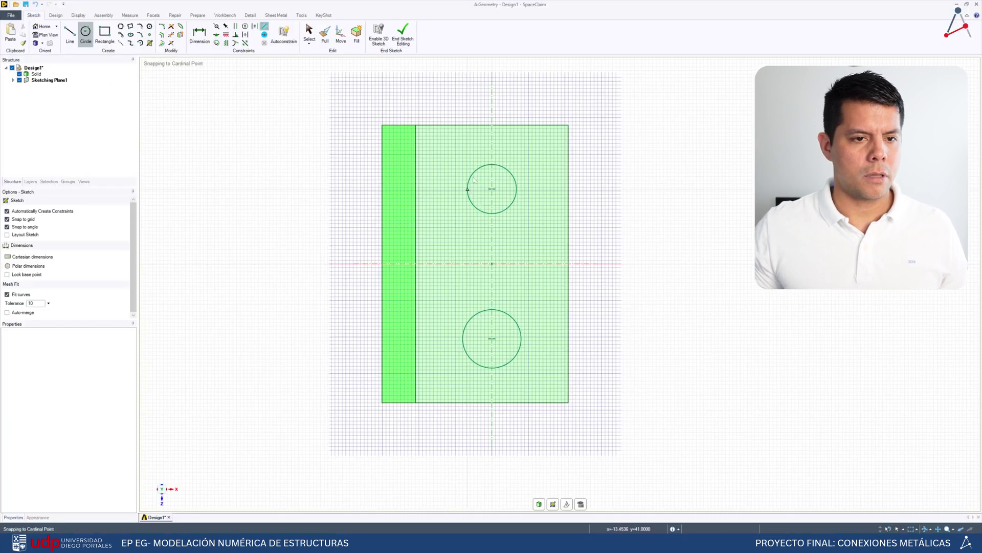
# Dimension the upper circle's centre from the leg's upper edge and set the distance to 38 mm
pyautogui.press('d')
pyautogui.click(492, 190)
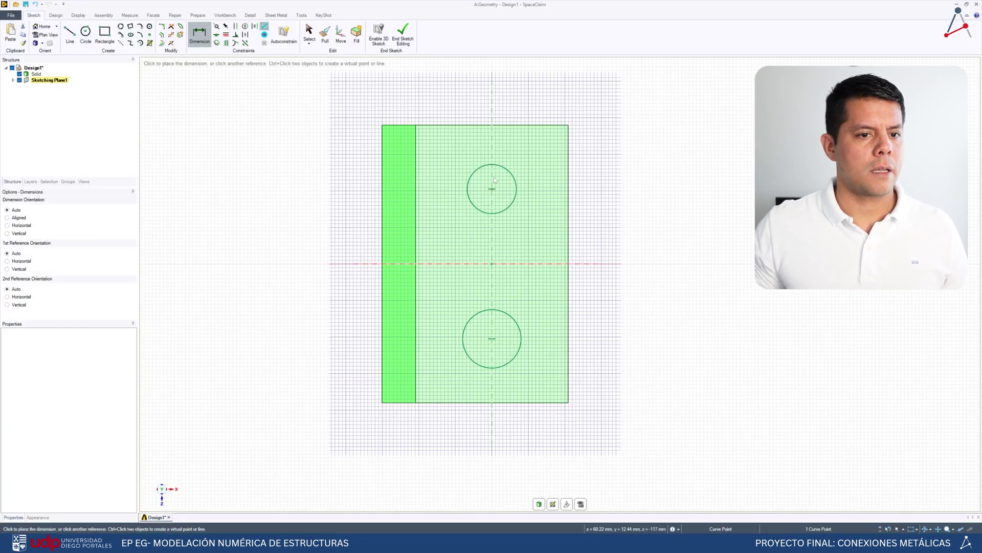
pyautogui.click(635, 156)
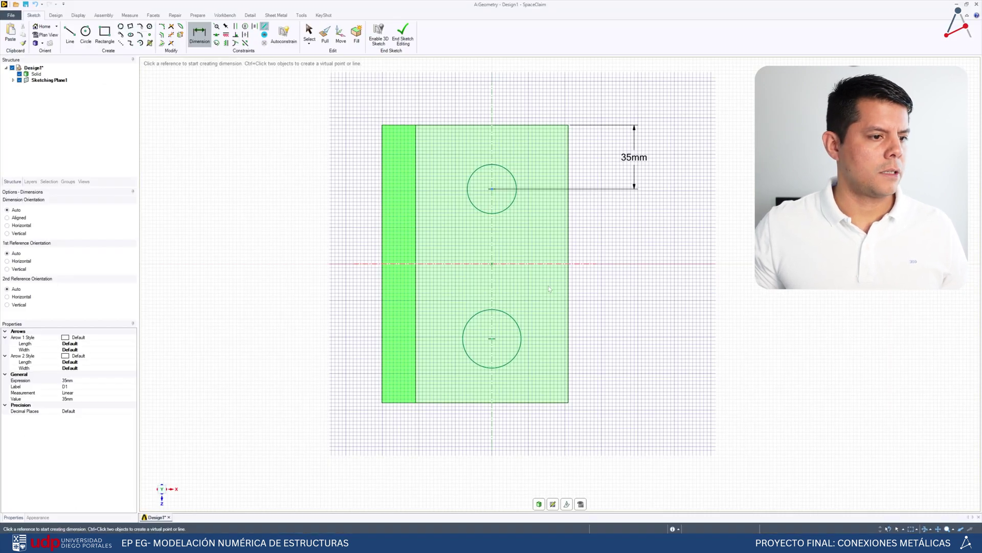
pyautogui.click(68, 381)
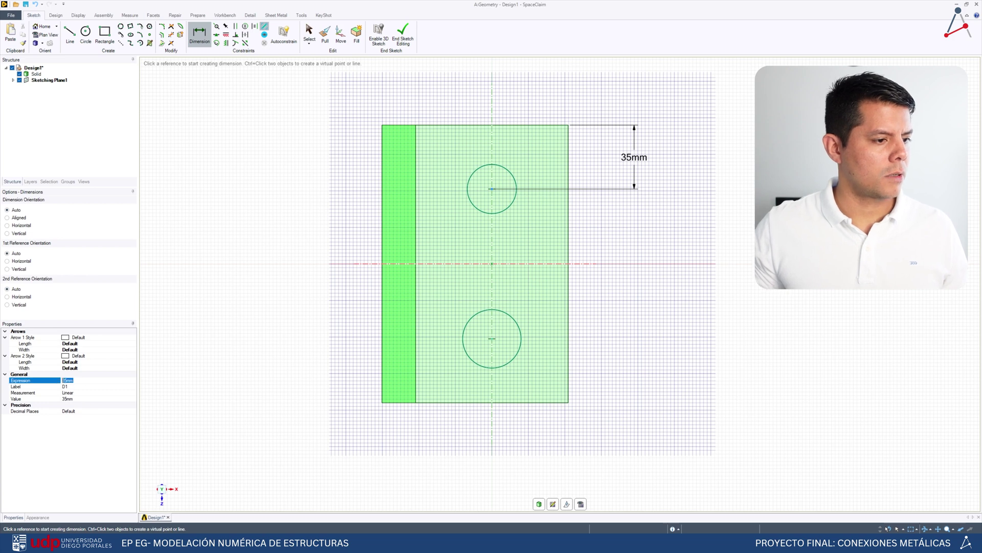
pyautogui.write('38')
pyautogui.press('Return')
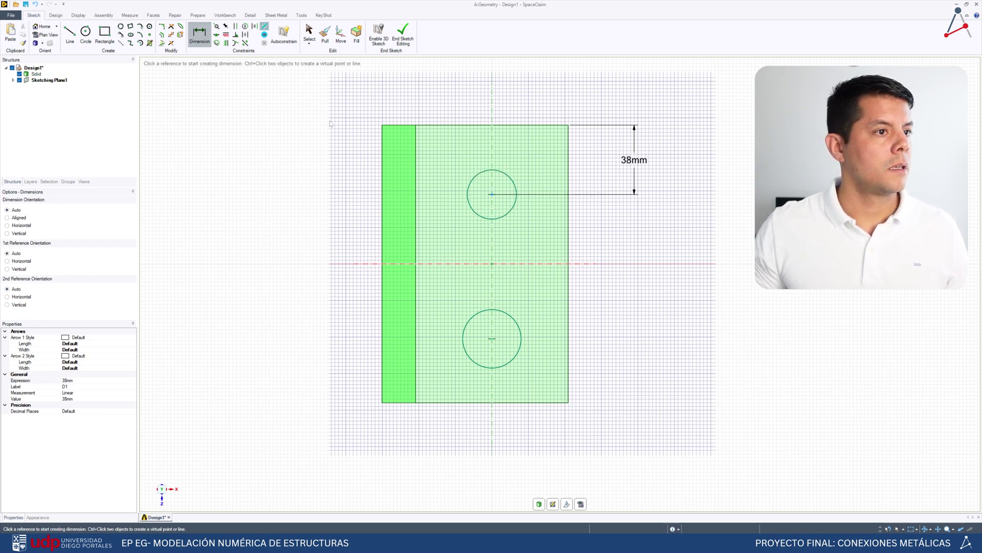
# Dimension the distance between the two circle centres and set it to 78 mm
pyautogui.click(492, 194)
pyautogui.click(492, 338)
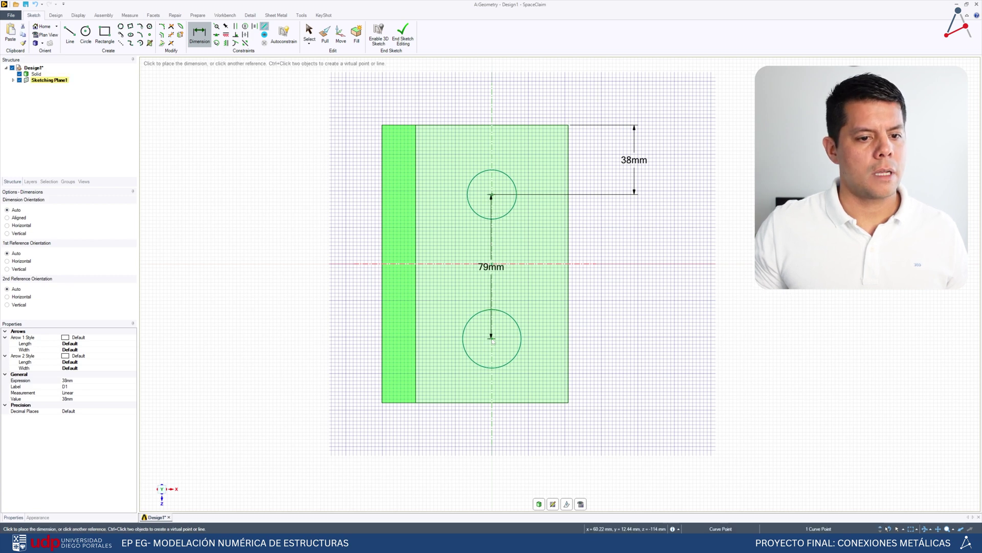
pyautogui.click(635, 266)
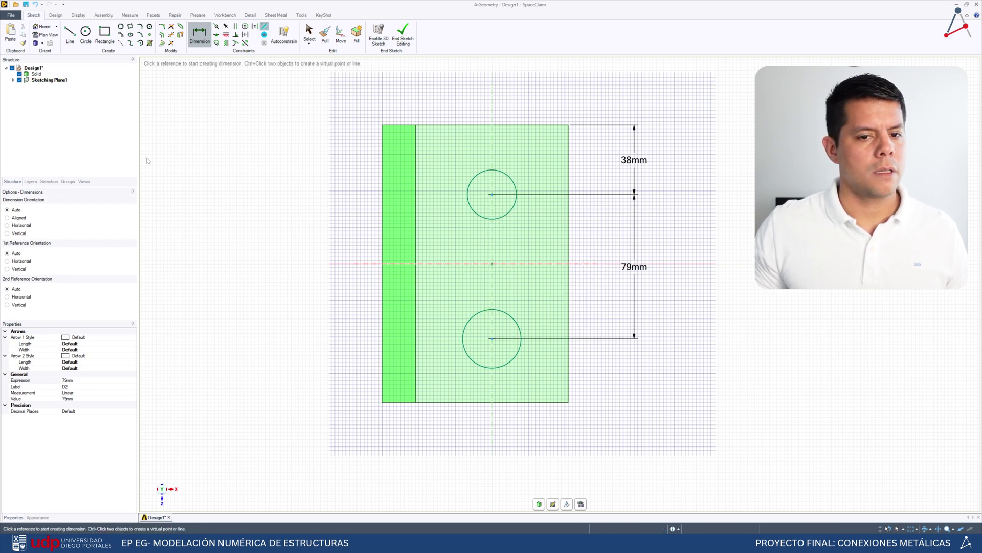
pyautogui.click(77, 380)
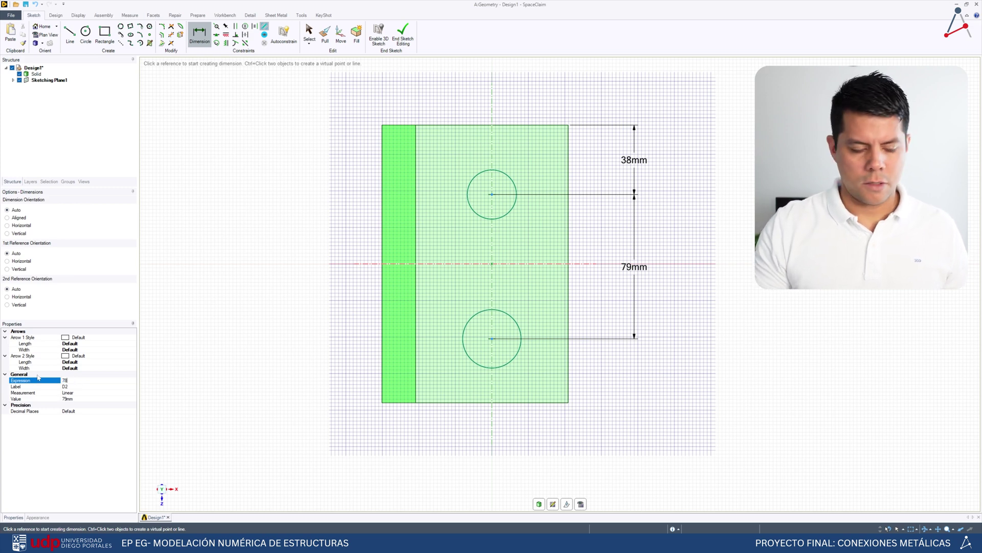
pyautogui.write('78')
pyautogui.press('Return')
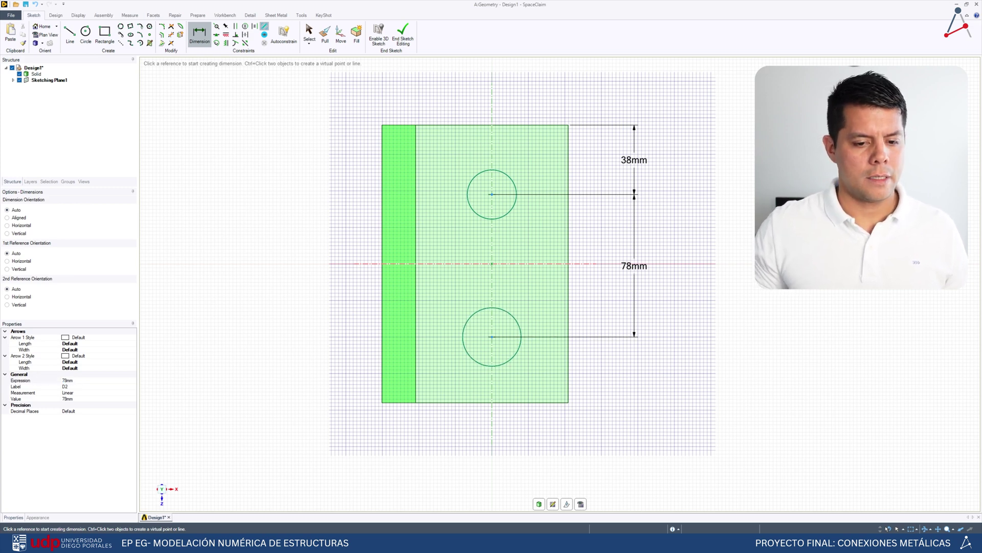
# Check the bolt spacing in the OneNote drawing, return to SpaceClaim and set the distance between the circle centres to 76 mm
pyautogui.hotkey('alt', 'Tab')
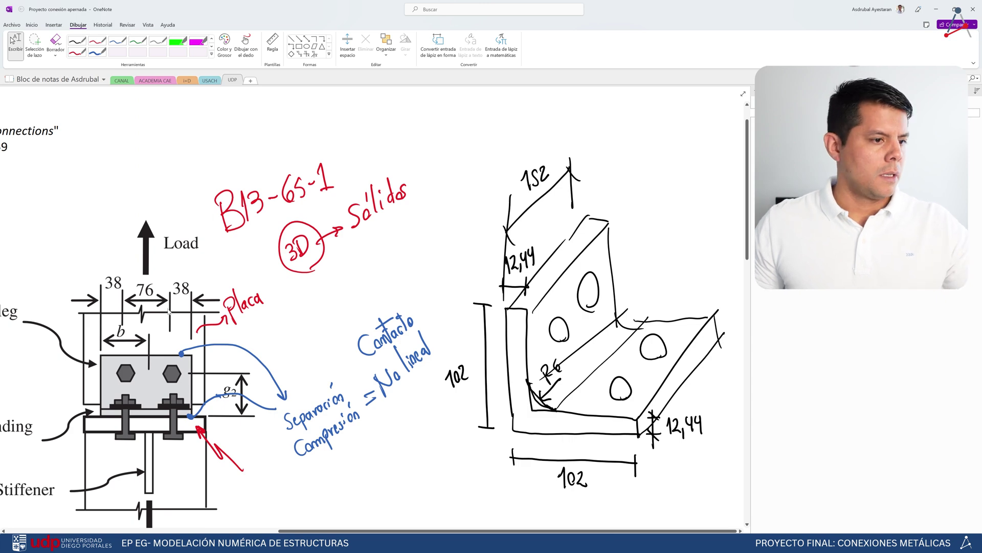
pyautogui.hotkey('alt', 'Tab')
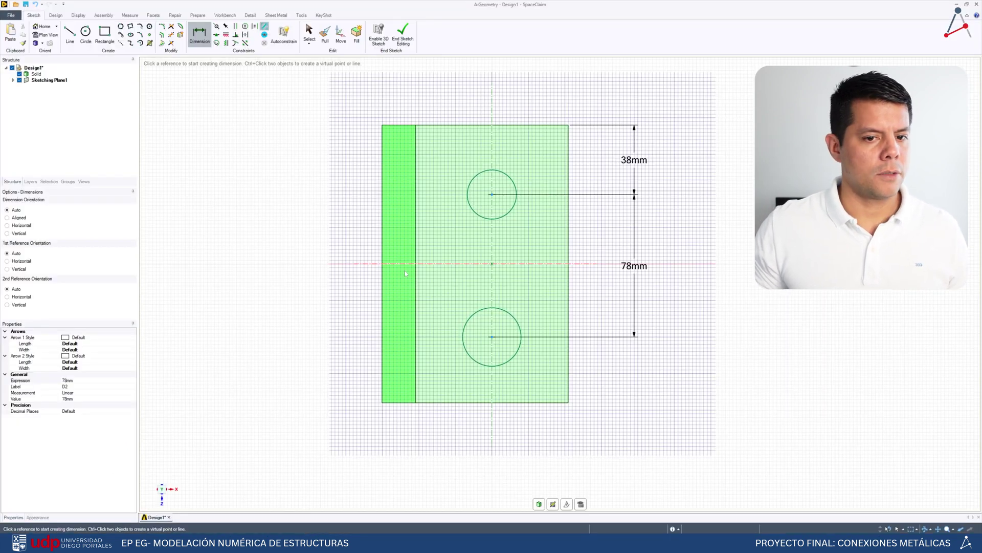
pyautogui.moveTo(83, 380); pyautogui.dragTo(67, 380)
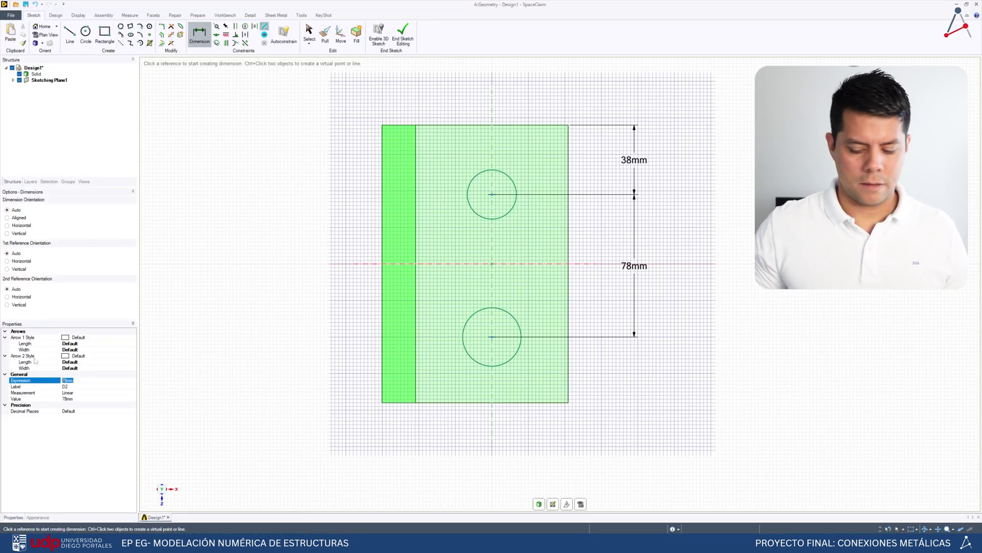
pyautogui.write('6')
pyautogui.press('Return')
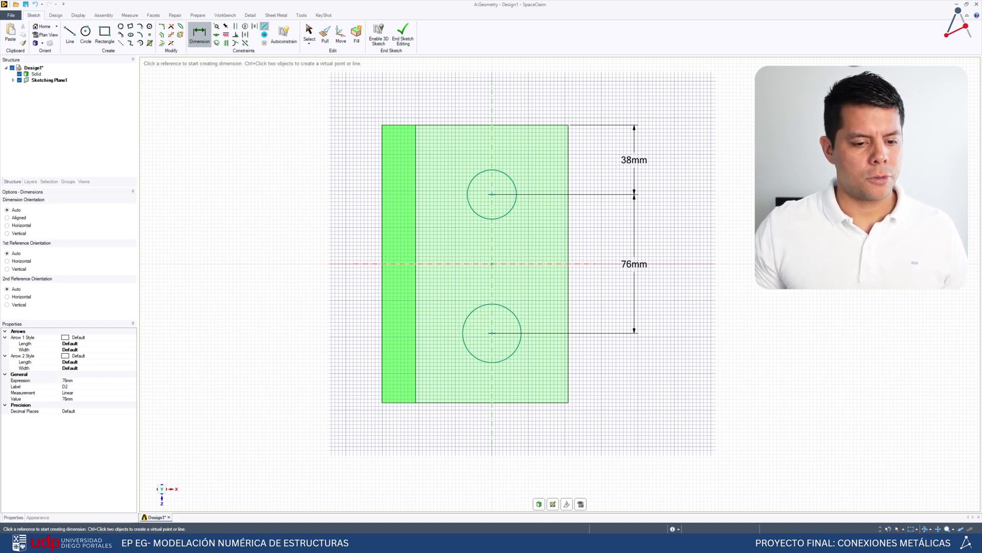
# Look up the bolt hole diameter in the PDF article, and in SpaceClaim dimension the upper circle with a diameter of 23.8 mm
pyautogui.hotkey('alt', 'Tab')
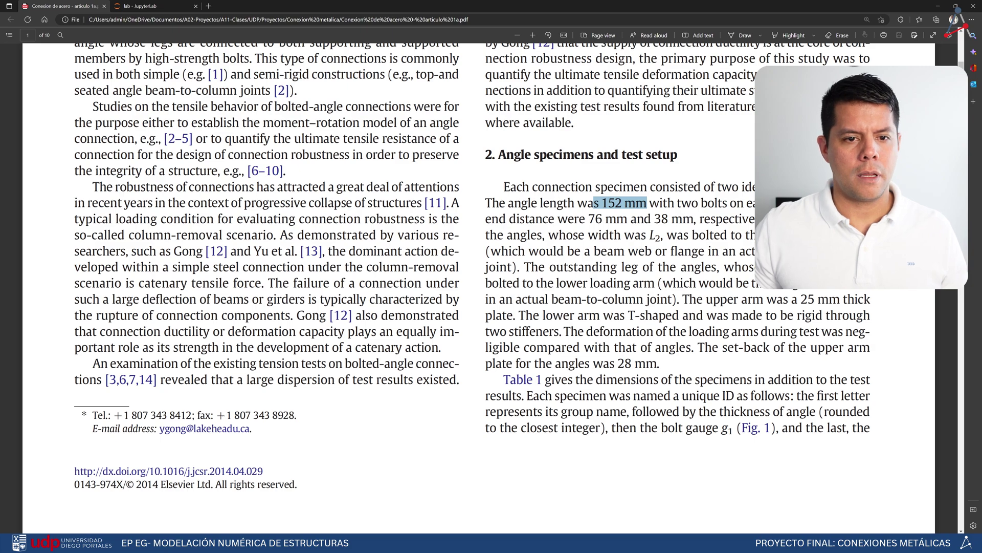
pyautogui.scroll(-15, 679, 204)
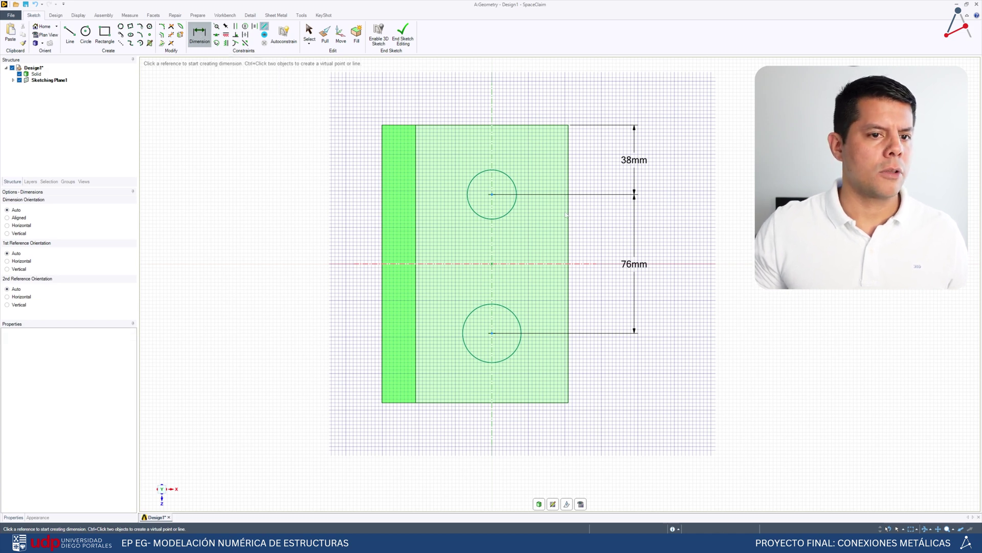
pyautogui.click(511, 182)
pyautogui.click(532, 158)
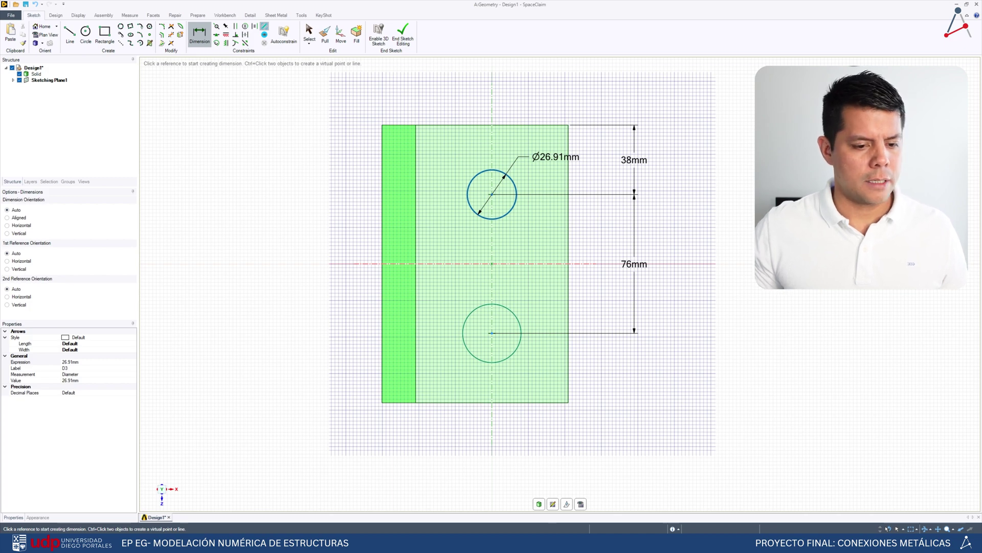
pyautogui.hotkey('alt', 'Tab')
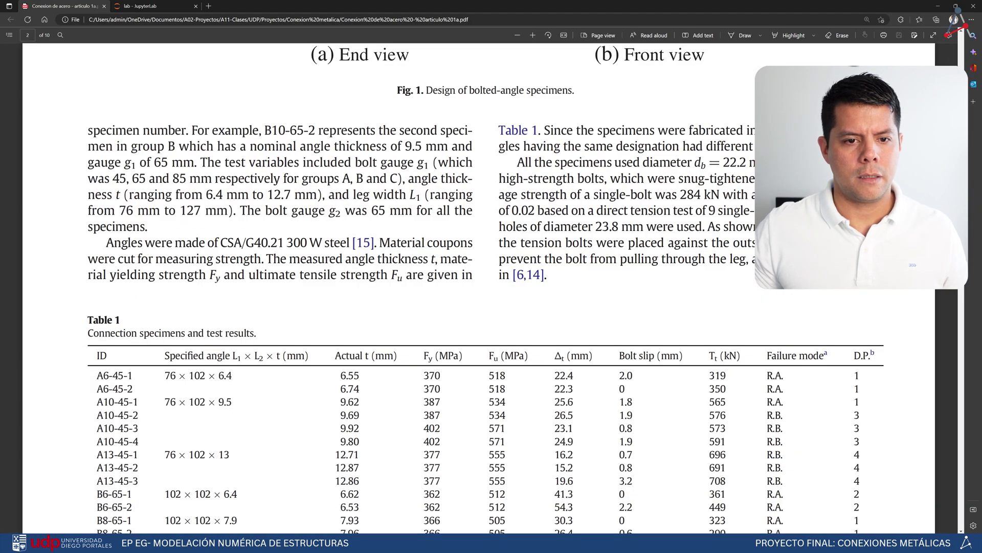
pyautogui.hotkey('alt', 'Tab')
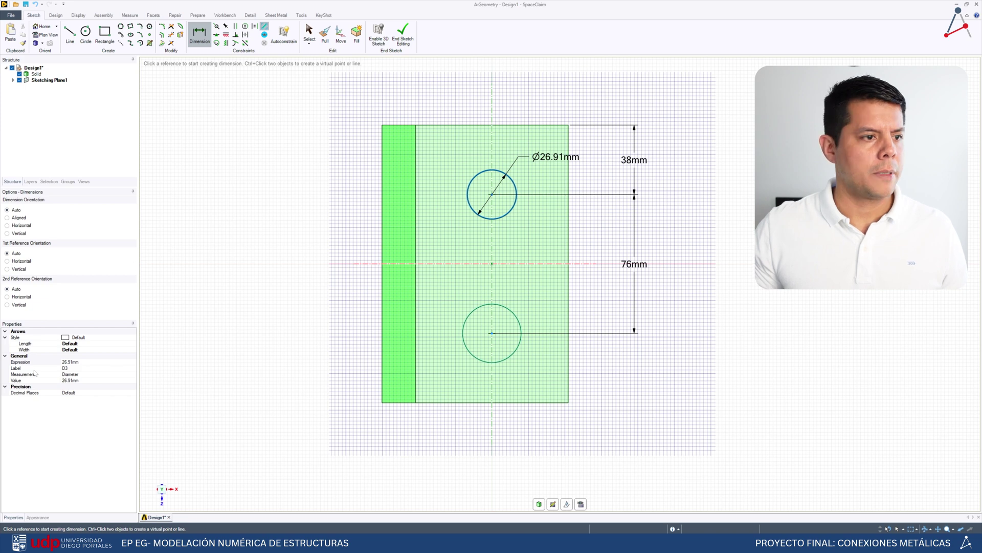
pyautogui.click(69, 362)
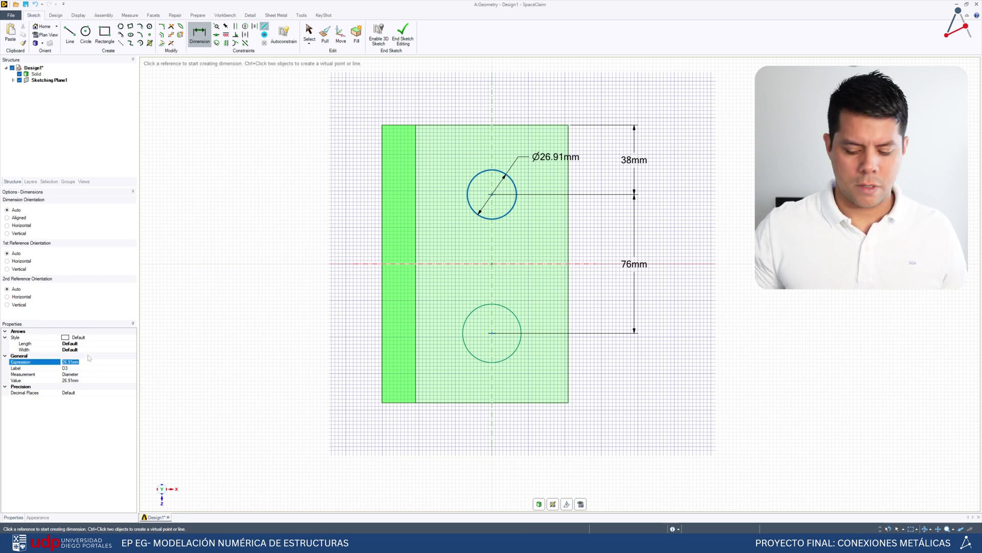
pyautogui.write('23.8')
pyautogui.press('Return')
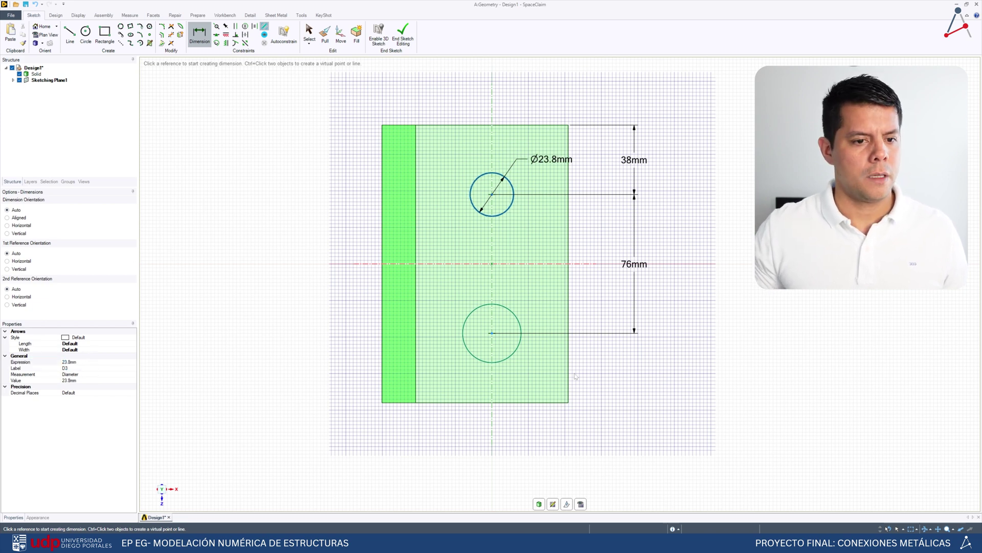
# Dimension the lower circle and set its diameter to 23.8 mm
pyautogui.click(517, 320)
pyautogui.click(560, 305)
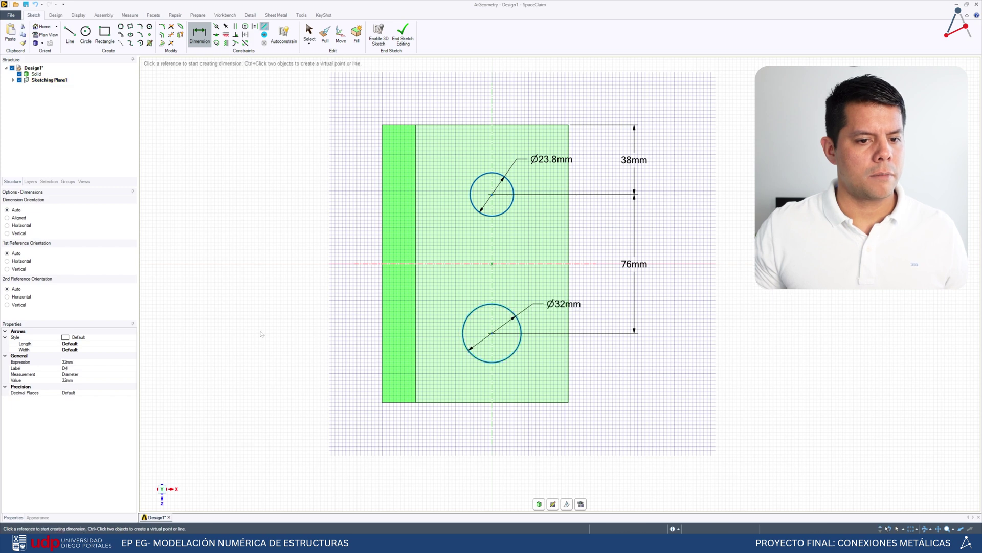
pyautogui.click(91, 361)
pyautogui.write('23.8')
pyautogui.press('Return')
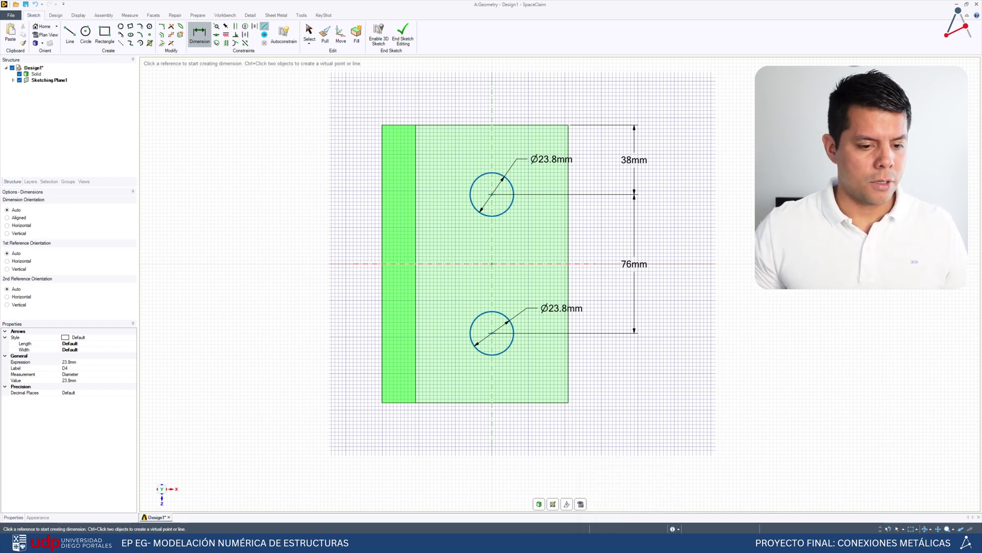
# Look up the bolt gauge distance in the OneNote drawing and the PDF article's figure, text and table, and return to SpaceClaim
pyautogui.click(280, 542)
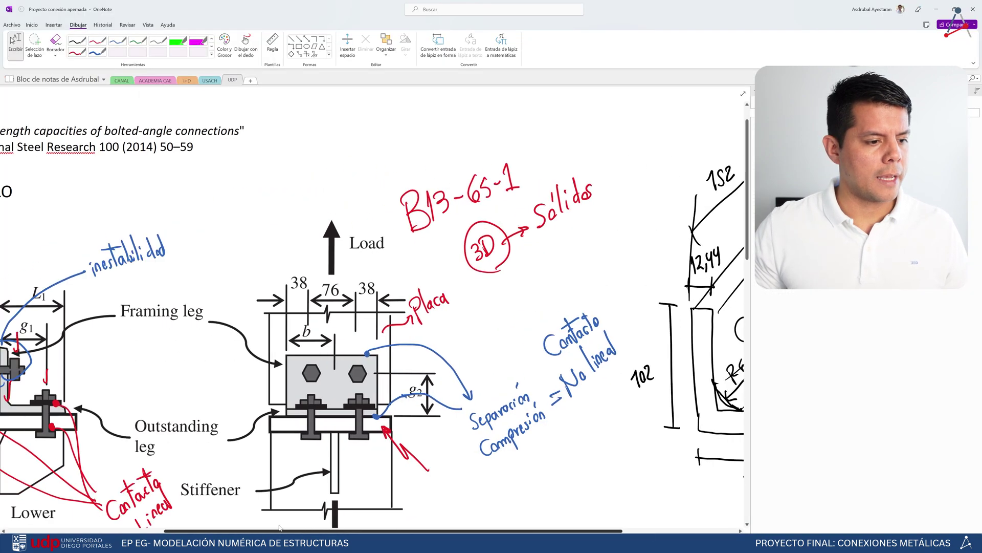
pyautogui.hscroll(-3, 280, 527)
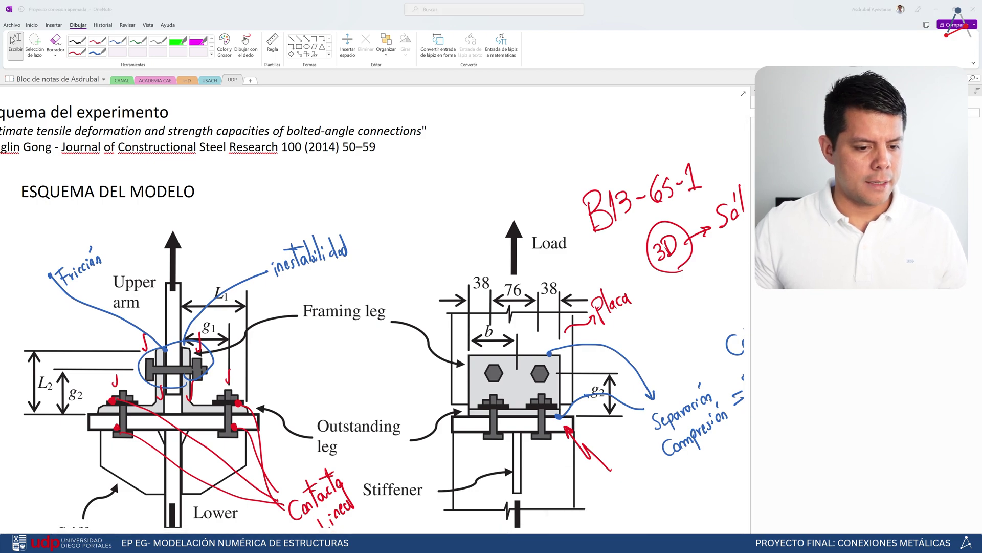
pyautogui.click(382, 542)
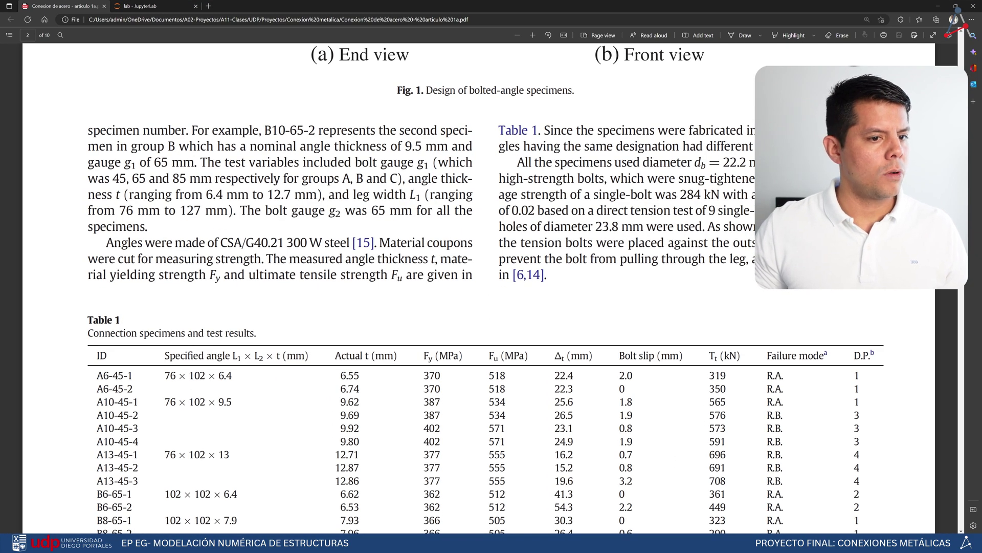
pyautogui.scroll(2, 486, 287)
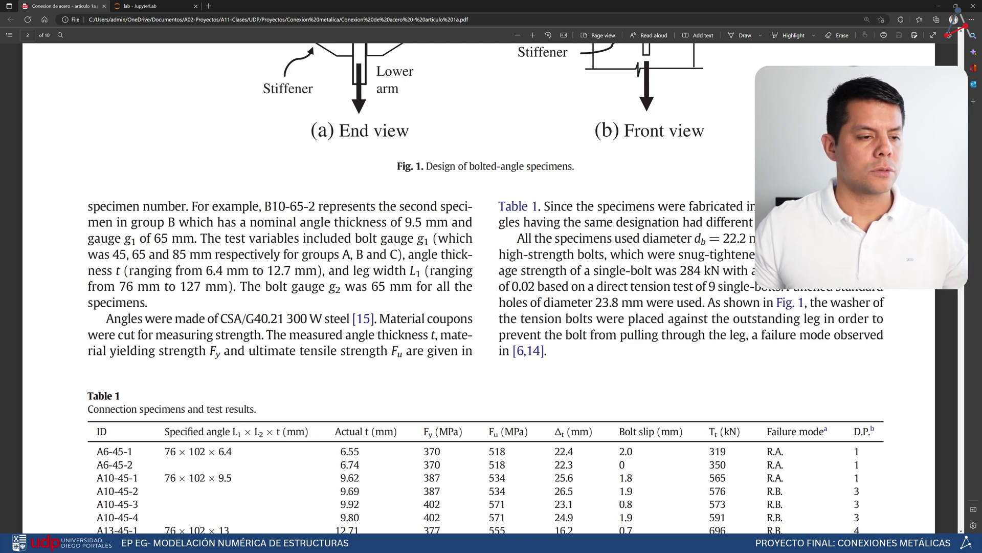
pyautogui.scroll(-7, 486, 286)
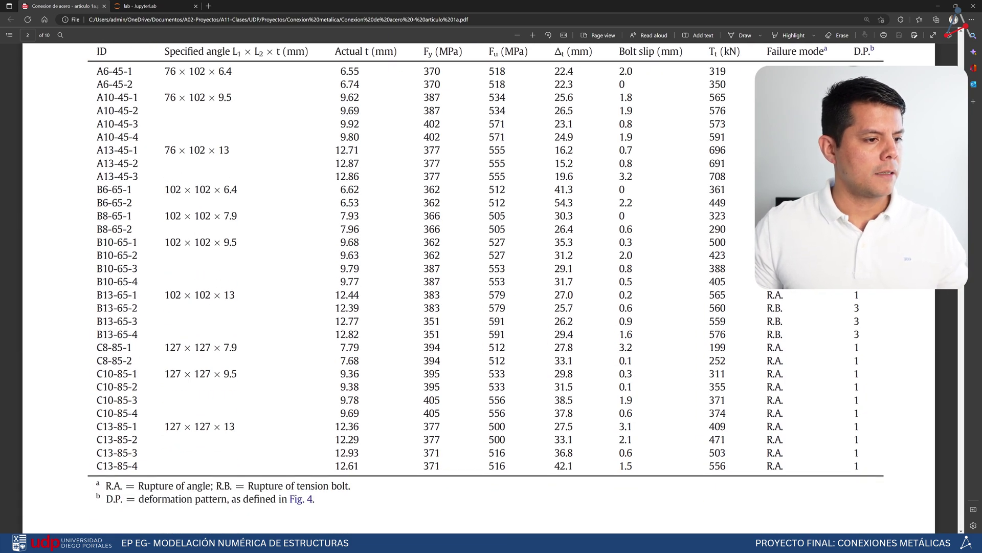
pyautogui.scroll(10, 266, 341)
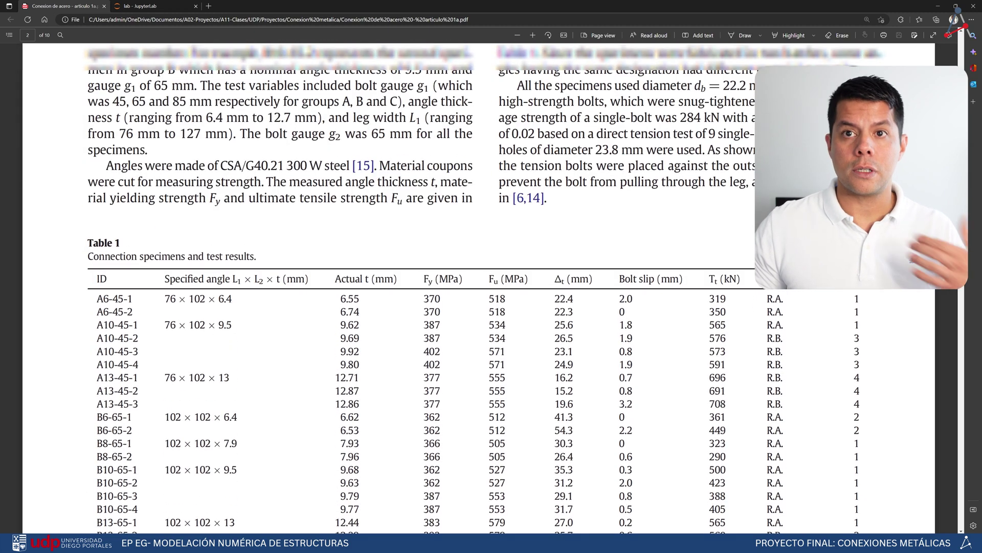
pyautogui.scroll(-2, 266, 341)
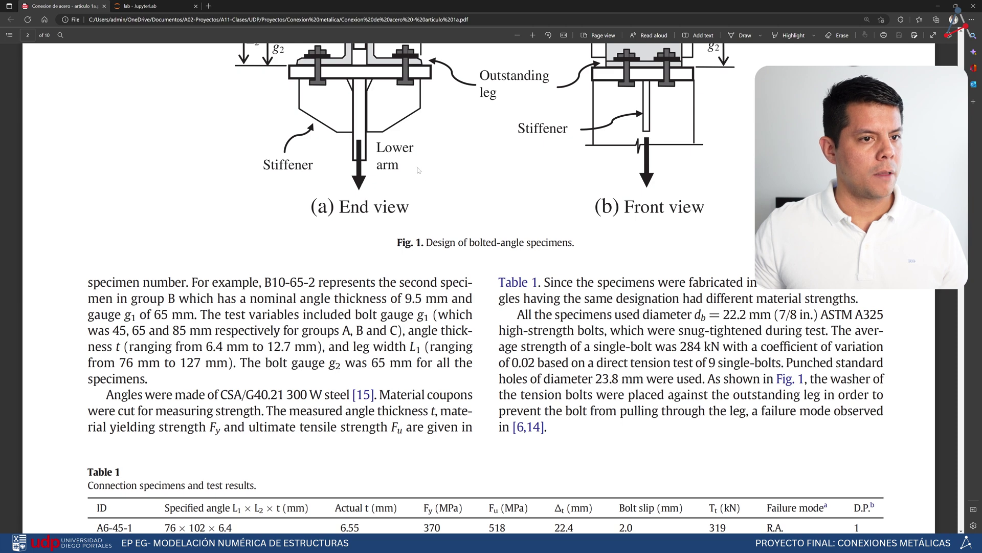
pyautogui.scroll(6, 419, 169)
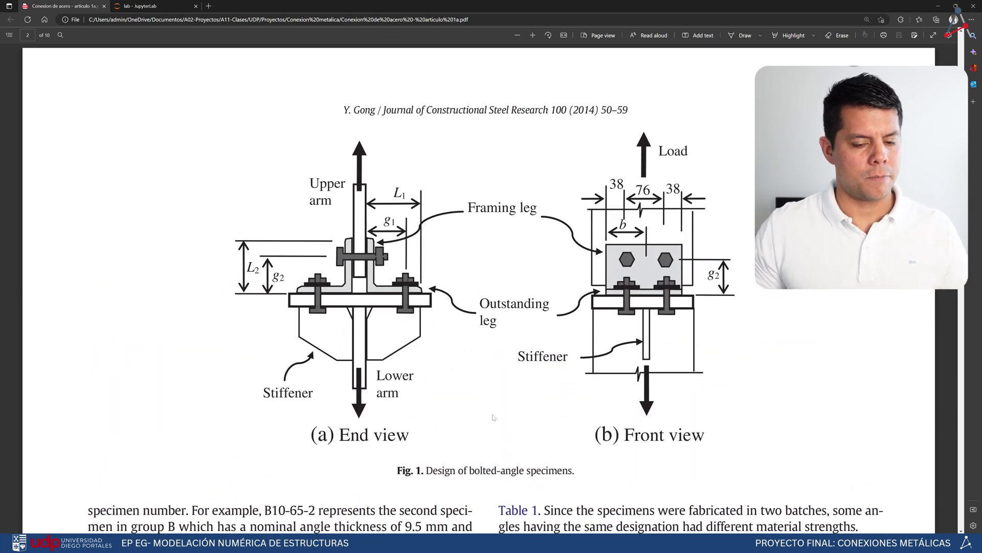
pyautogui.scroll(-1, 477, 360)
pyautogui.moveTo(630, 543)
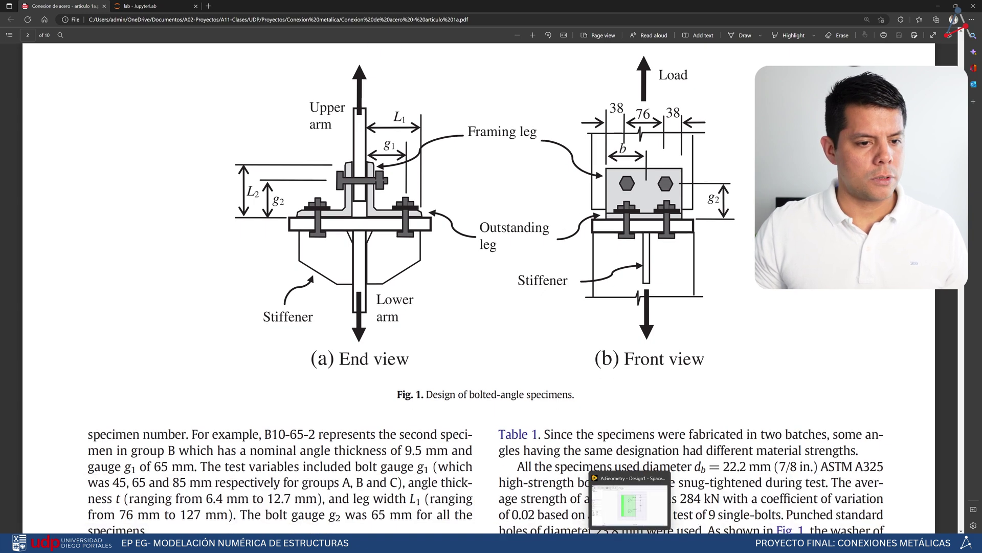
pyautogui.click(629, 499)
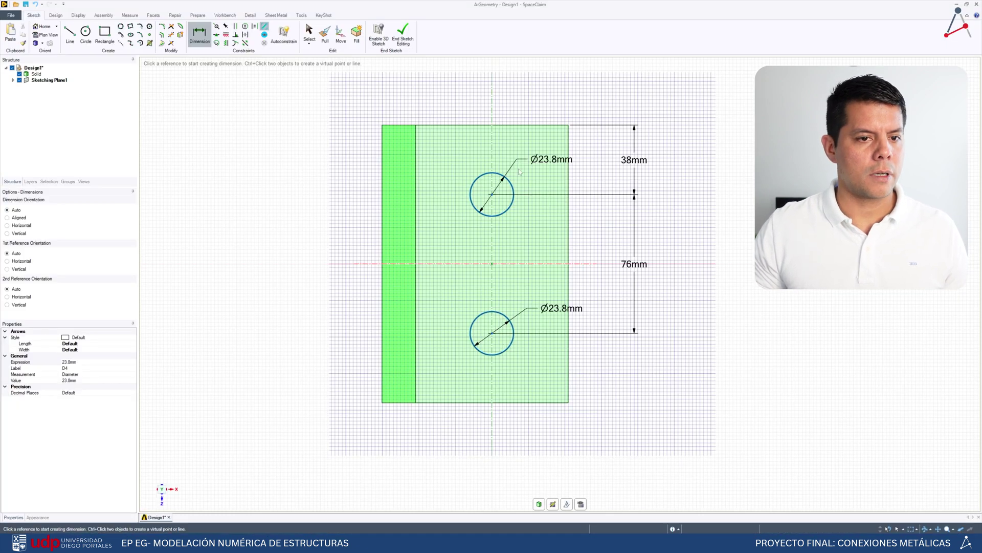
# Try to dimension the upper circle's centre horizontally from the angle's outer left edge and set it to 65 mm
pyautogui.click(69, 34)
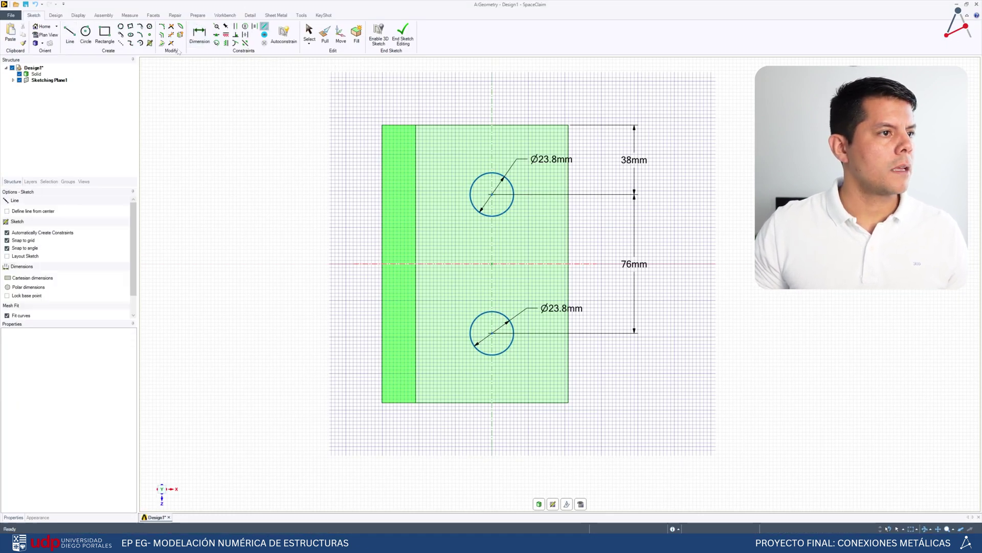
pyautogui.click(200, 33)
pyautogui.click(491, 194)
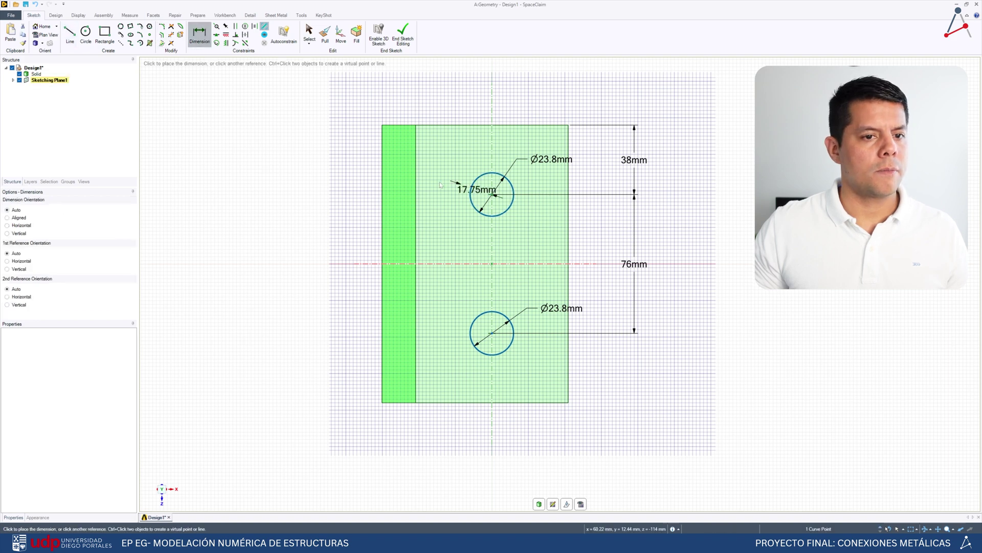
pyautogui.click(384, 183)
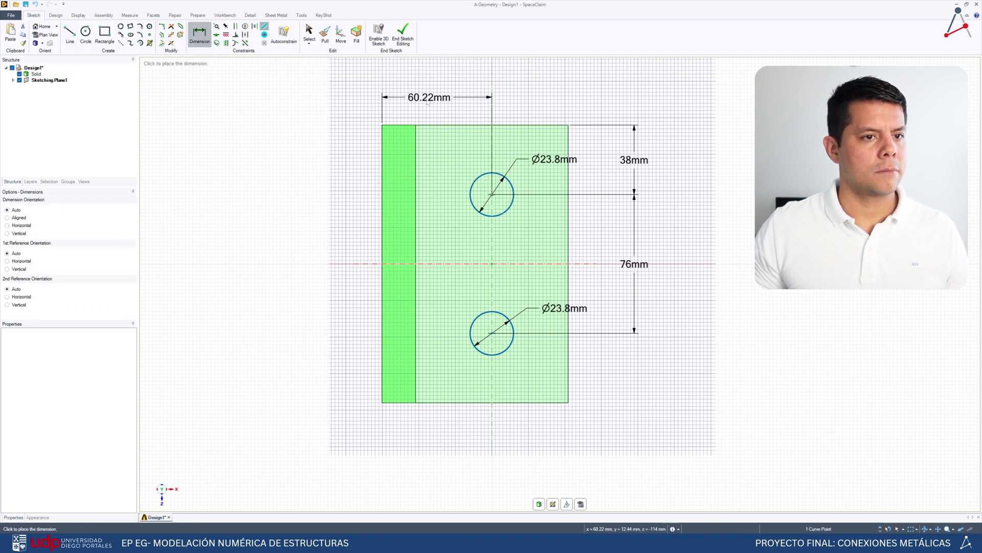
pyautogui.click(446, 95)
pyautogui.doubleClick(70, 380)
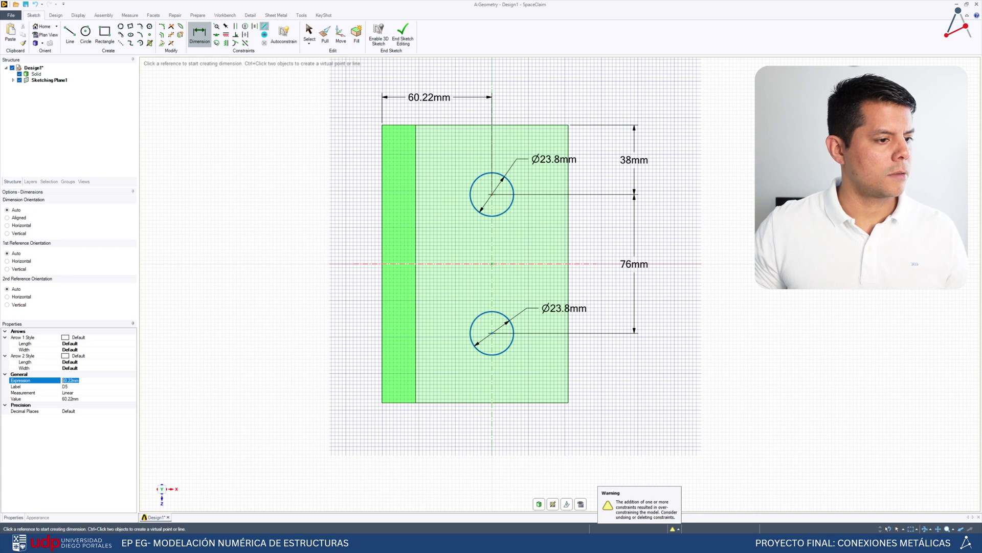
pyautogui.write('65')
pyautogui.press('Return')
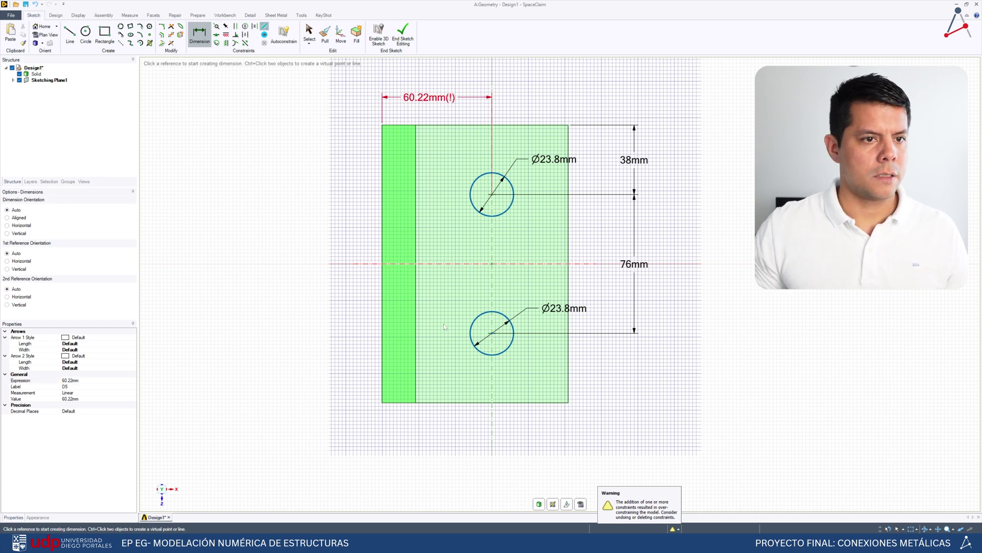
pyautogui.click(72, 381)
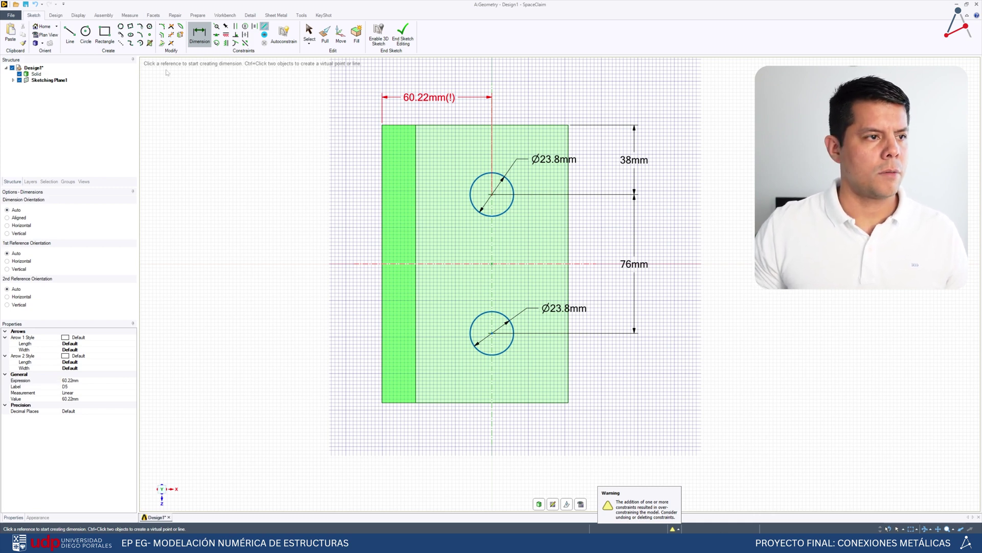
# Delete the over-constraining horizontal dimension between the outer left edge and the upper circle's centre
pyautogui.click(310, 32)
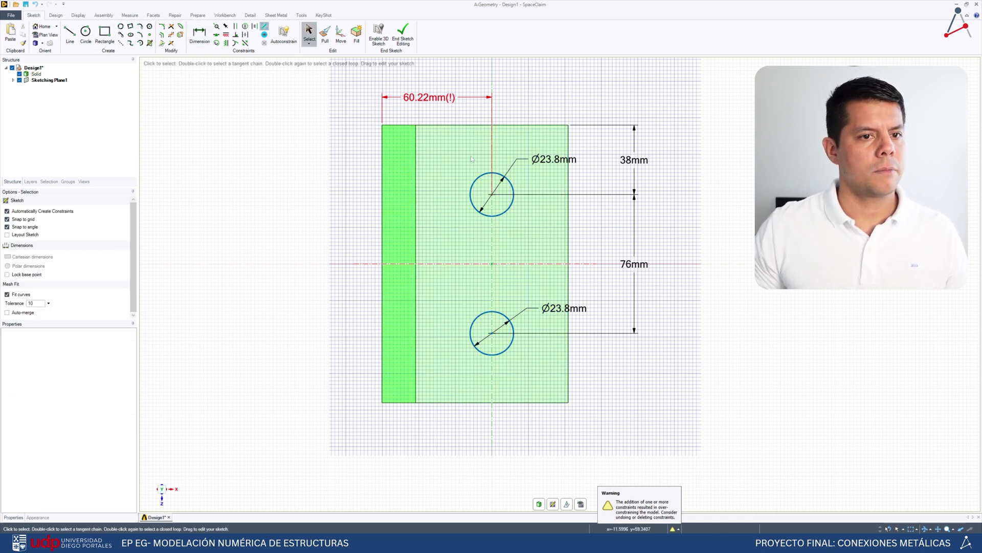
pyautogui.click(492, 136)
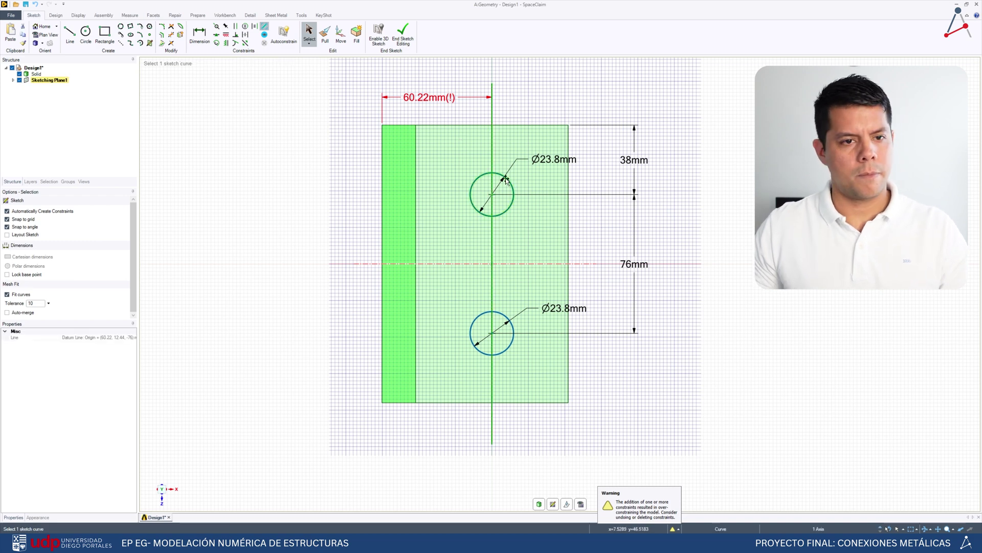
pyautogui.click(467, 98)
pyautogui.press('Delete')
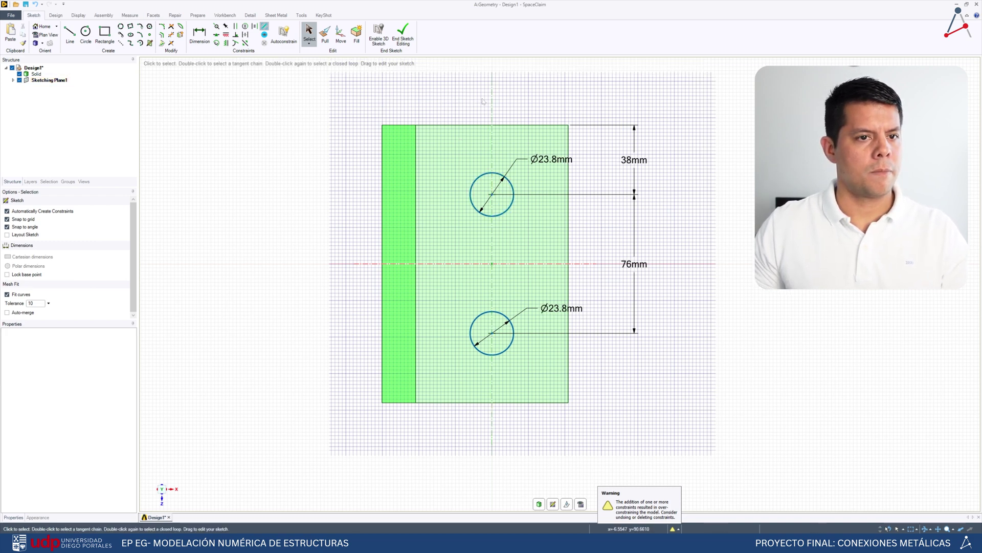
# Remove the constraints that fix the upper circle's diameter and hold its centre on the vertical axis line
pyautogui.click(492, 135)
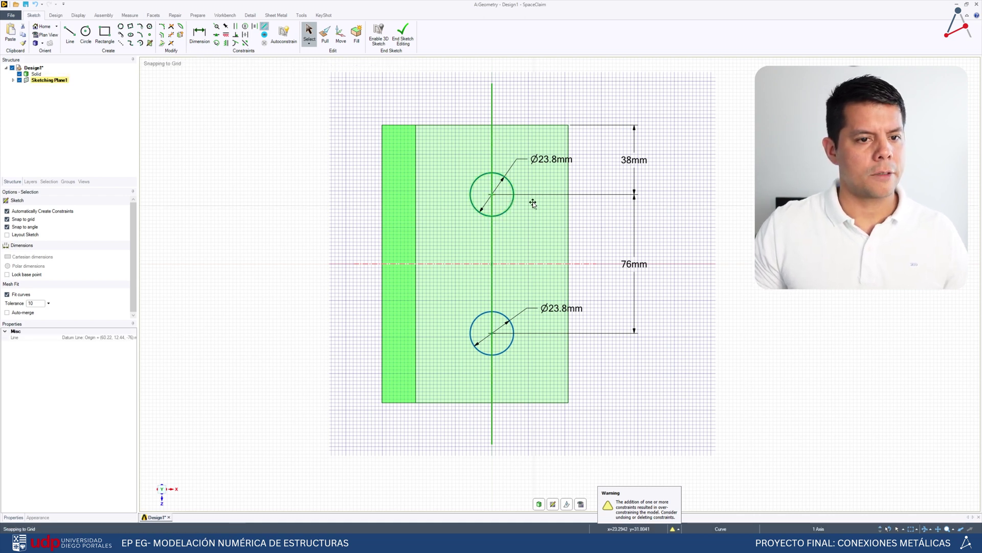
pyautogui.click(492, 194)
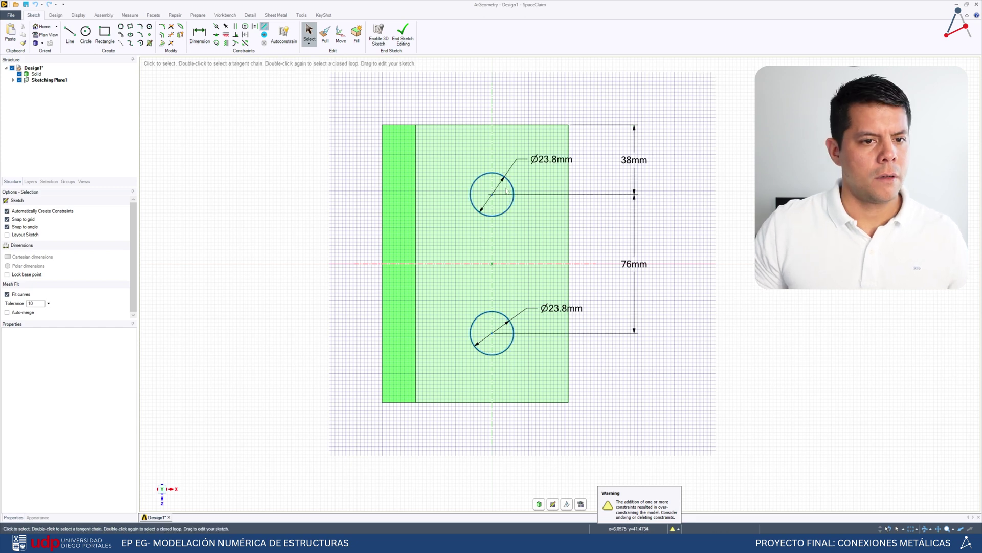
pyautogui.click(512, 185)
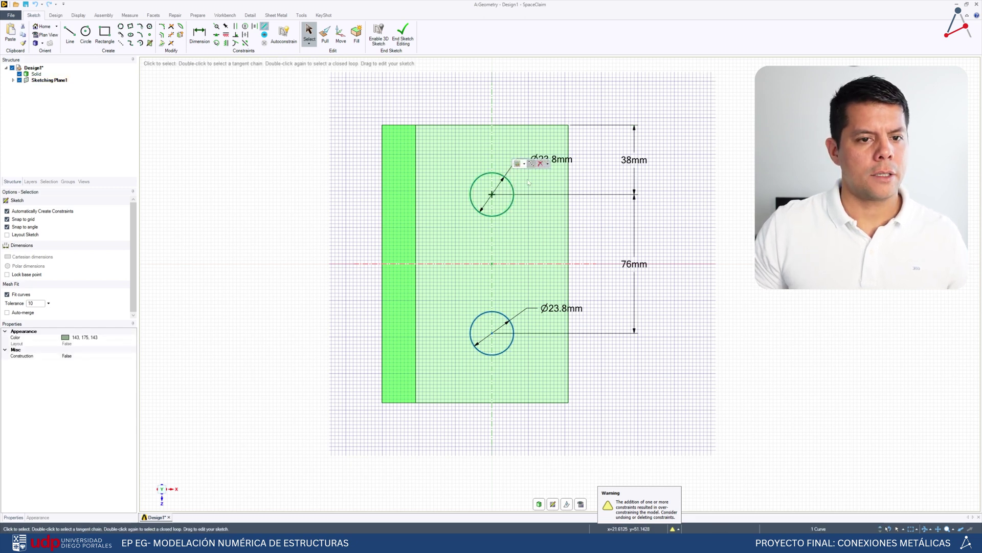
pyautogui.click(549, 165)
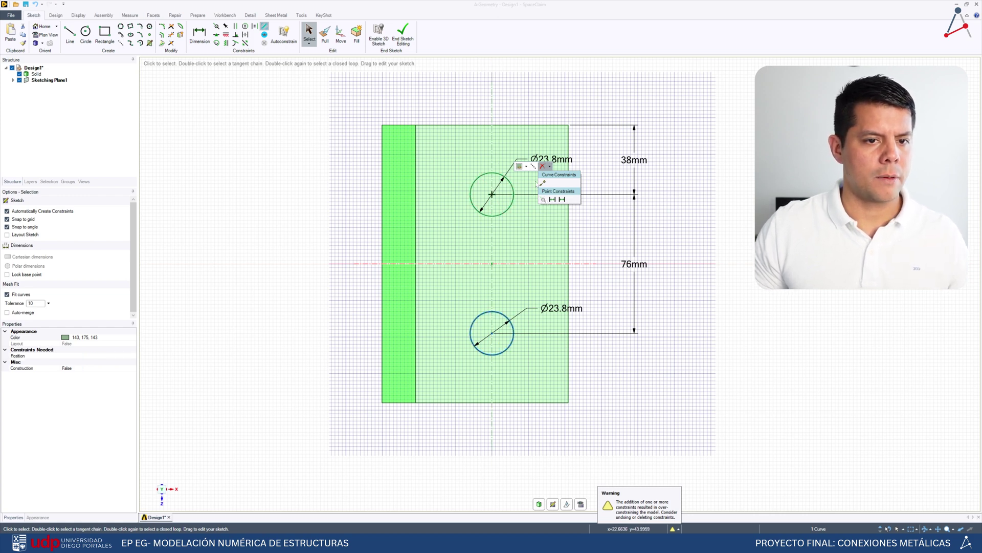
pyautogui.click(543, 183)
# Dimension the upper circle's centre horizontally from the angle's outer left edge and set the distance to 65 mm
pyautogui.click(200, 34)
pyautogui.click(492, 194)
pyautogui.click(382, 156)
pyautogui.click(441, 99)
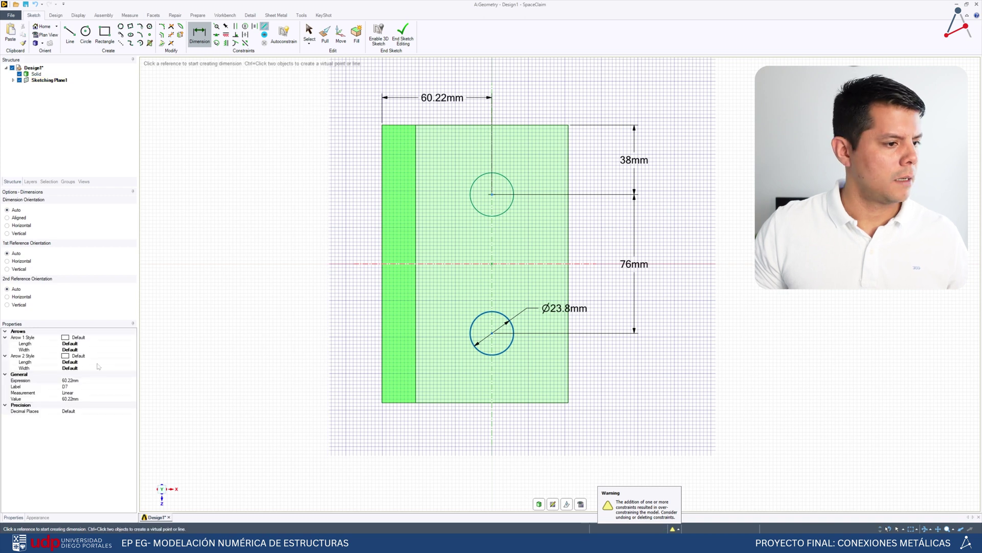
pyautogui.click(87, 381)
pyautogui.write('65')
pyautogui.press('Return')
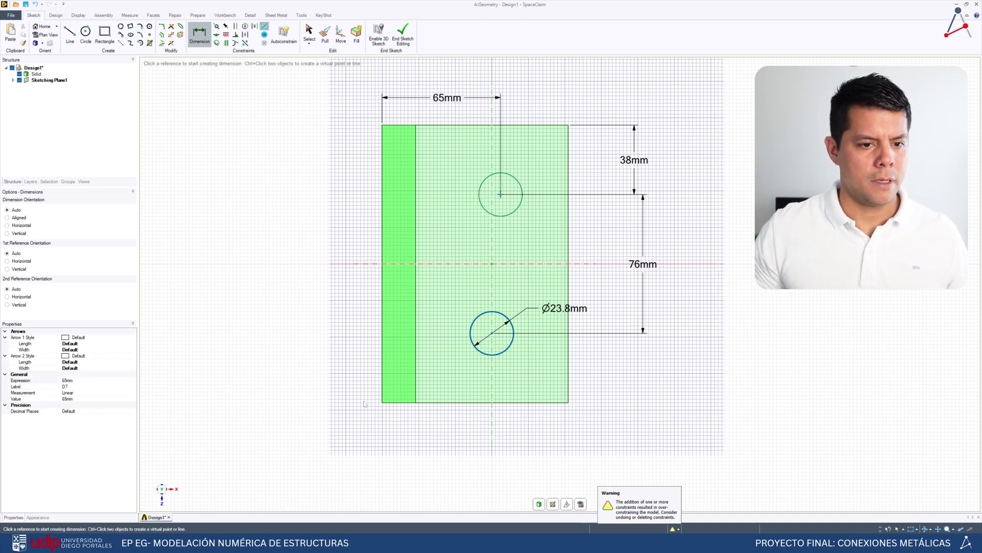
# Remove the constraints that fix the lower circle's diameter and hold its centre on the vertical axis line
pyautogui.click(514, 328)
pyautogui.press('Escape')
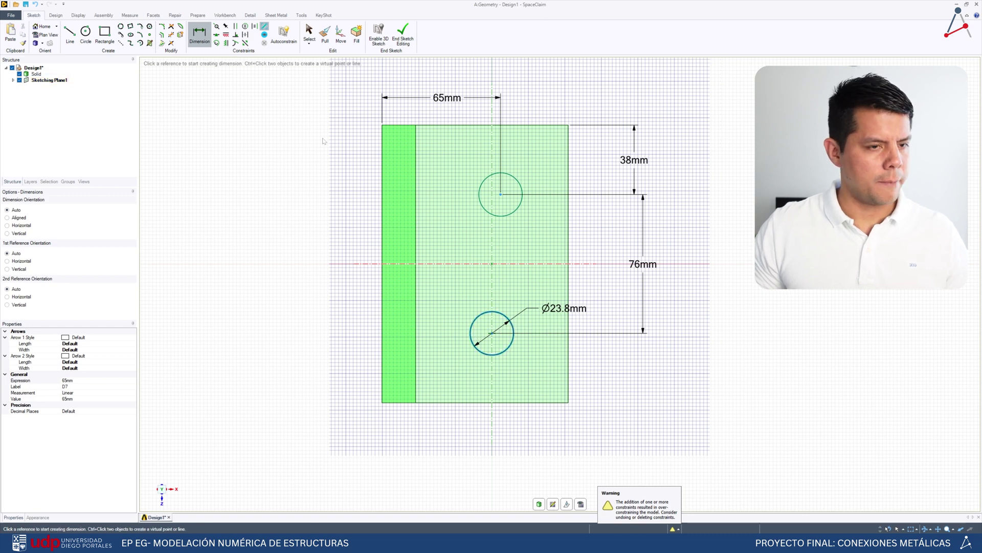
pyautogui.click(512, 327)
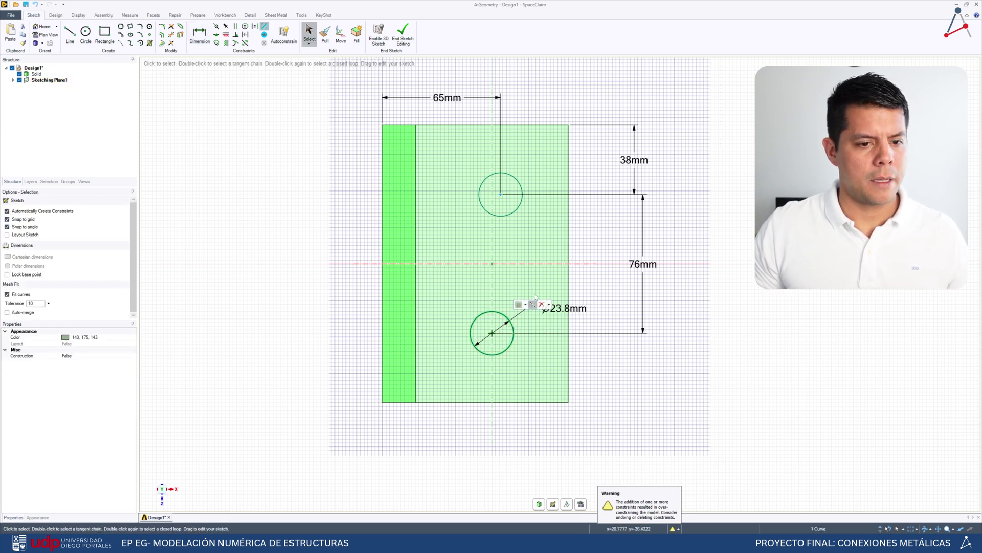
pyautogui.click(545, 305)
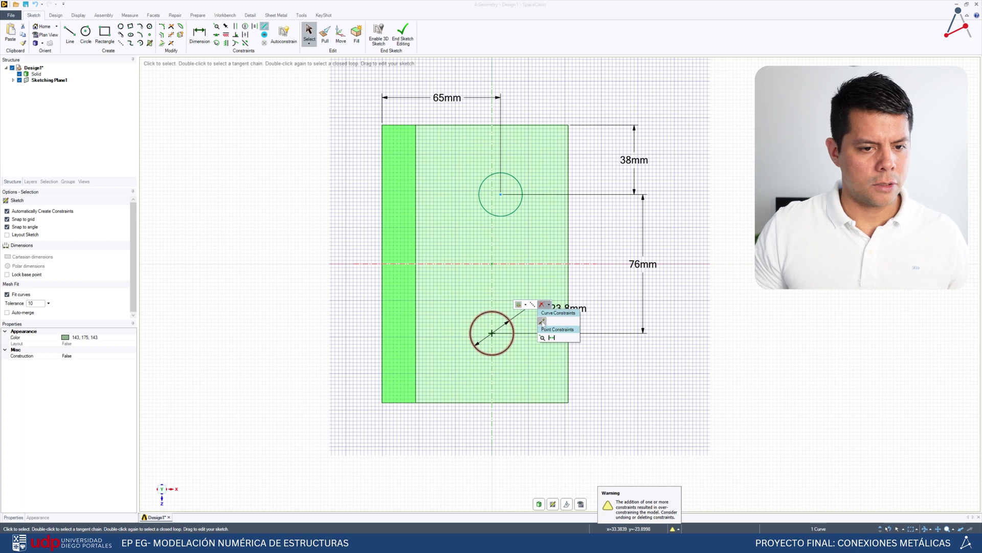
pyautogui.click(542, 337)
pyautogui.click(206, 129)
# Dimension the lower circle's centre horizontally from the angle's outer left edge and set the distance to 65 mm
pyautogui.click(199, 35)
pyautogui.click(492, 333)
pyautogui.click(416, 334)
pyautogui.click(382, 334)
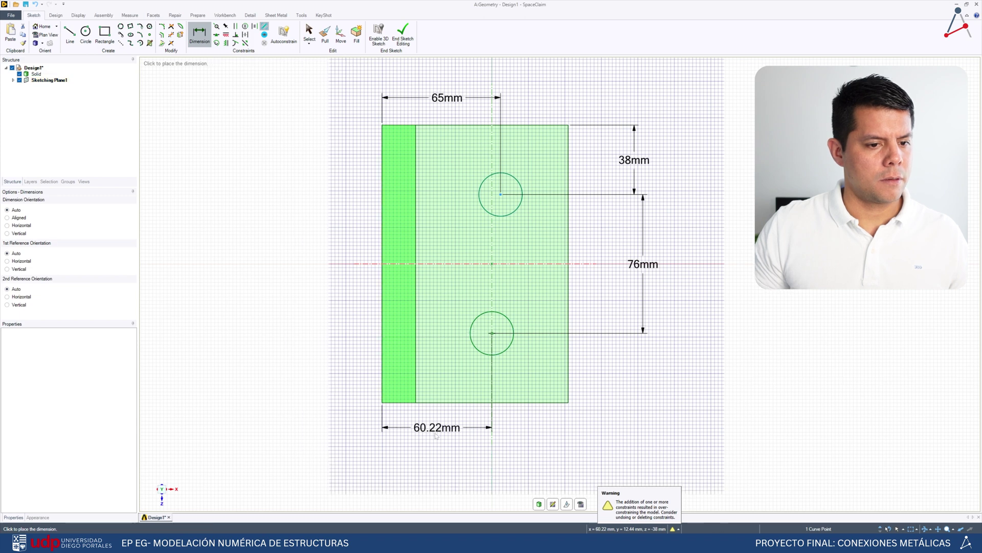
pyautogui.click(440, 450)
pyautogui.click(86, 380)
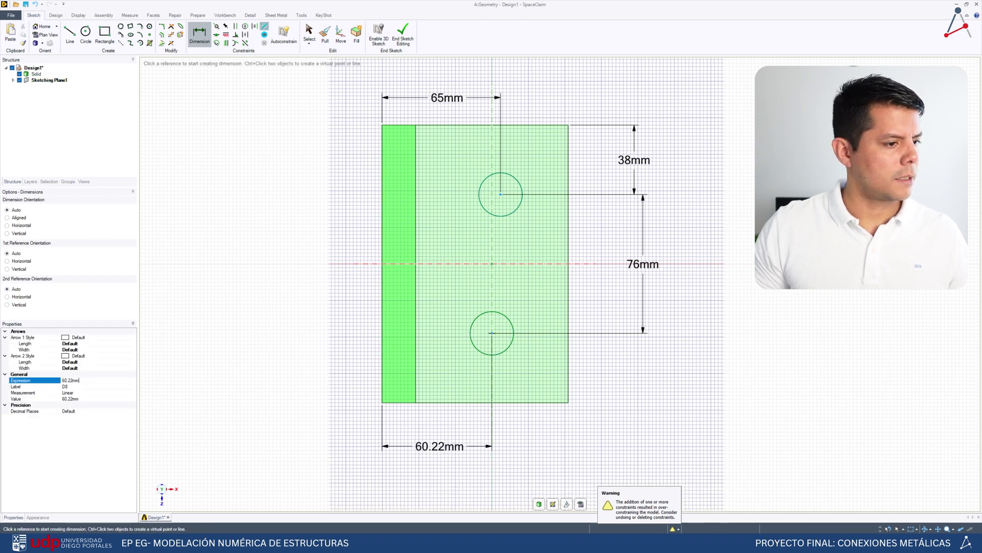
pyautogui.write('65')
pyautogui.press('Return')
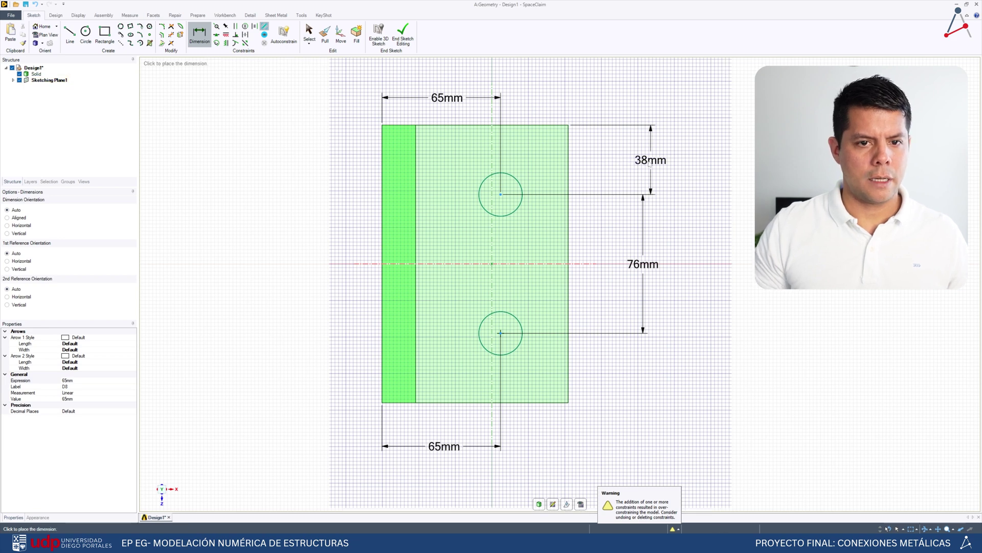
pyautogui.click(194, 43)
pyautogui.click(500, 333)
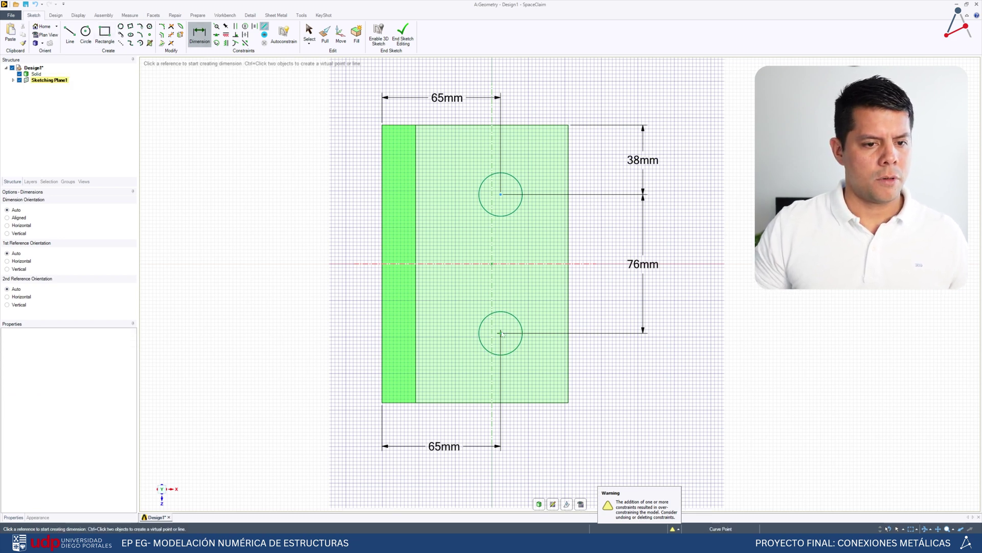
pyautogui.click(523, 404)
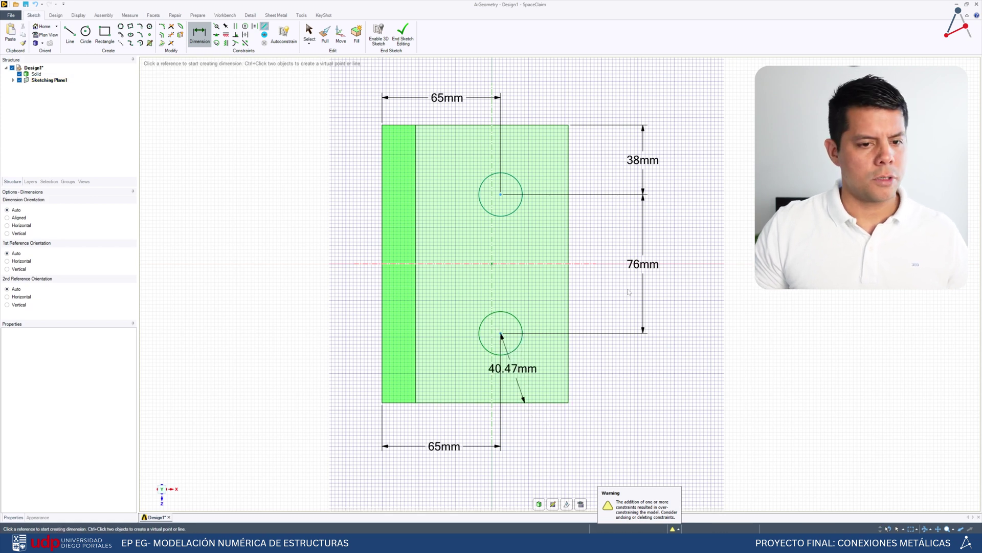
pyautogui.press('Escape')
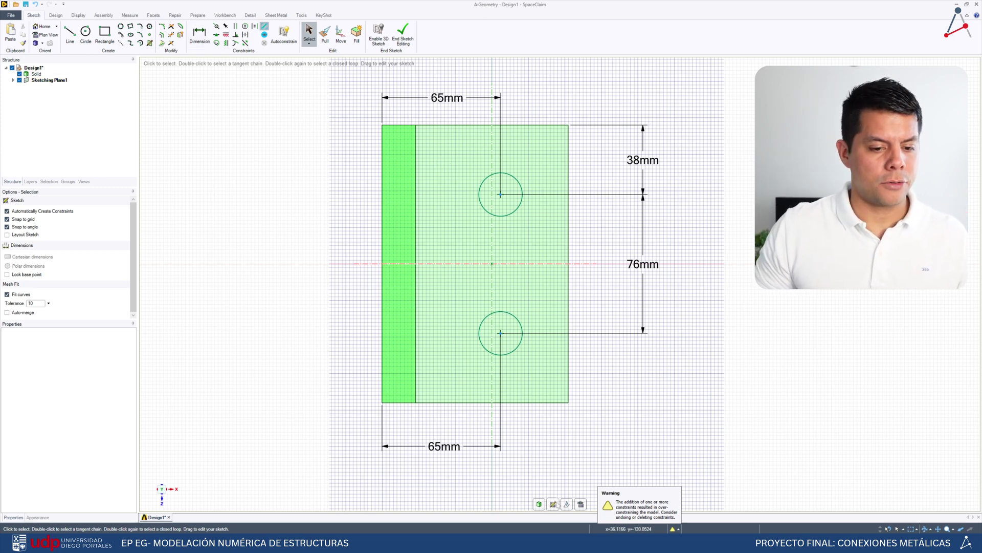
# Pull both circular faces about 138 mm down through the horizontal leg to cut the two bolt holes
pyautogui.press('p')
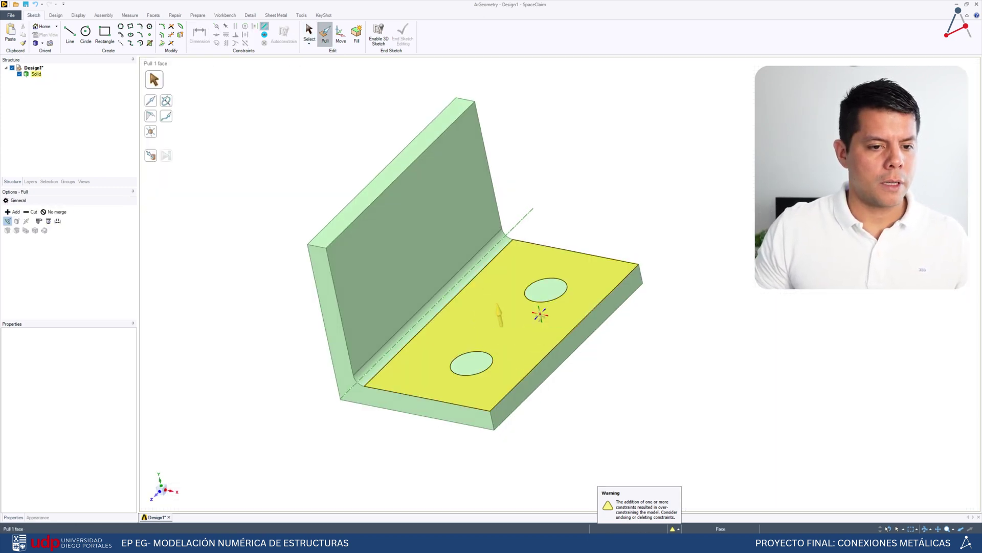
pyautogui.click(473, 369)
pyautogui.keyDown('ctrl'); pyautogui.click(553, 289); pyautogui.keyUp('ctrl')
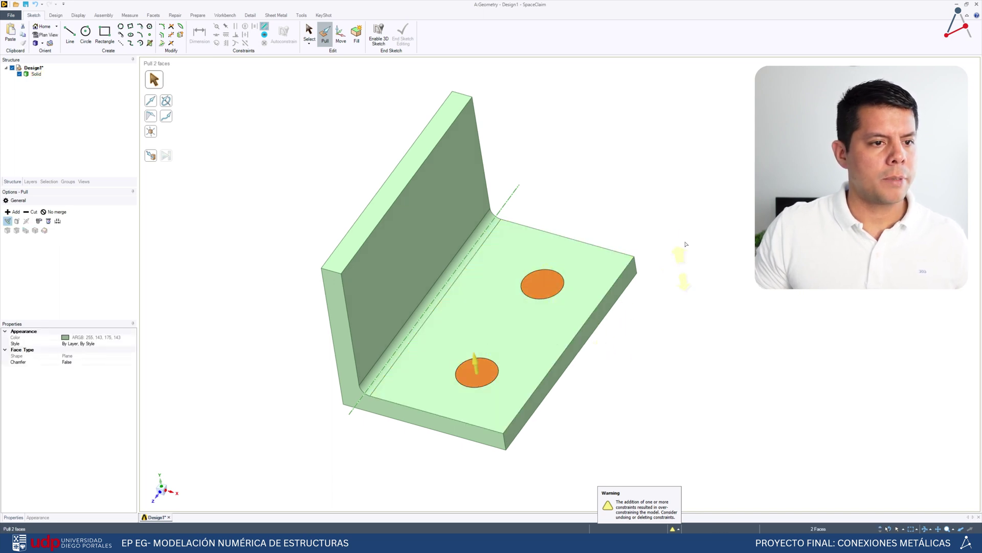
pyautogui.moveTo(685, 258); pyautogui.dragTo(767, 324)
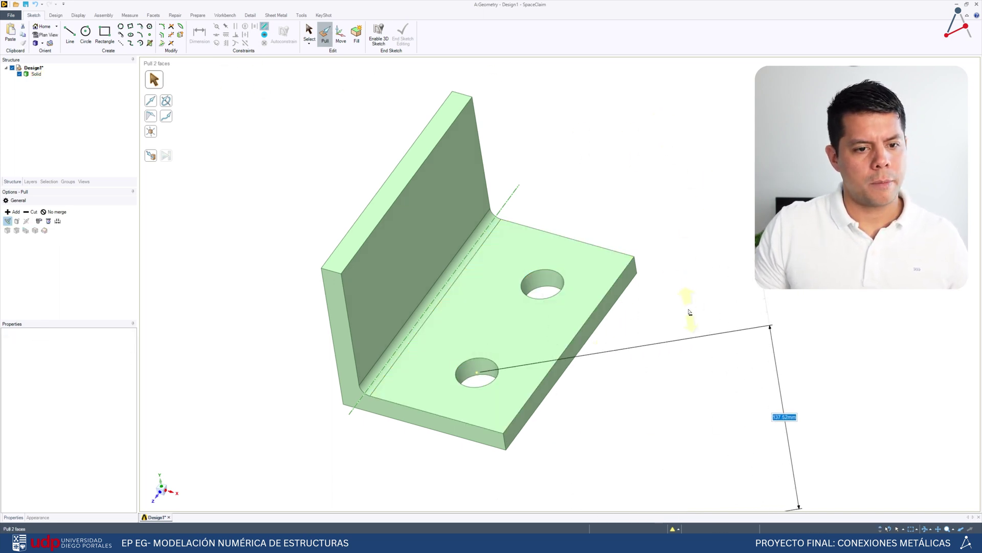
pyautogui.click(543, 289)
pyautogui.click(588, 175)
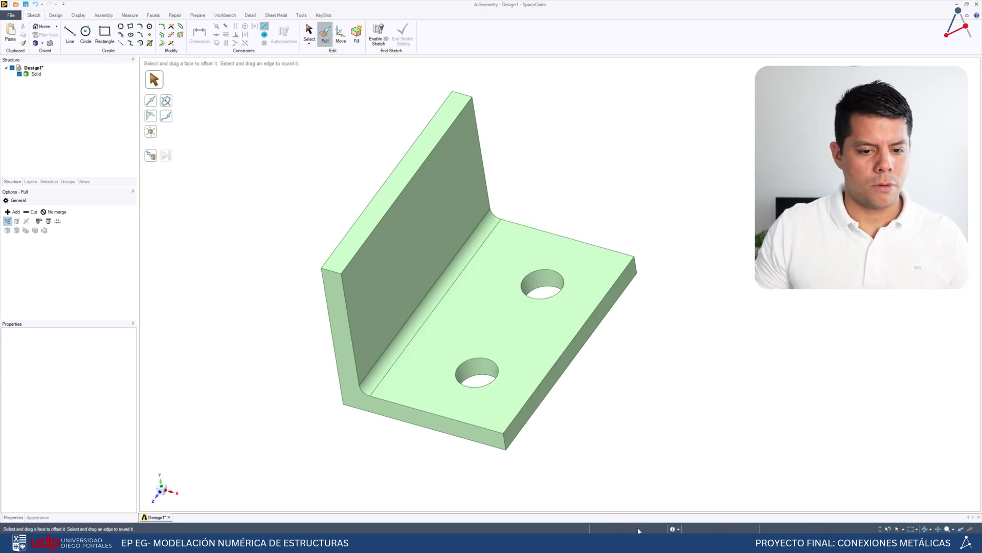
# Start a sketch on the inner face of the vertical leg, viewed in plan with the leg upright
pyautogui.click(416, 207)
pyautogui.click(415, 208)
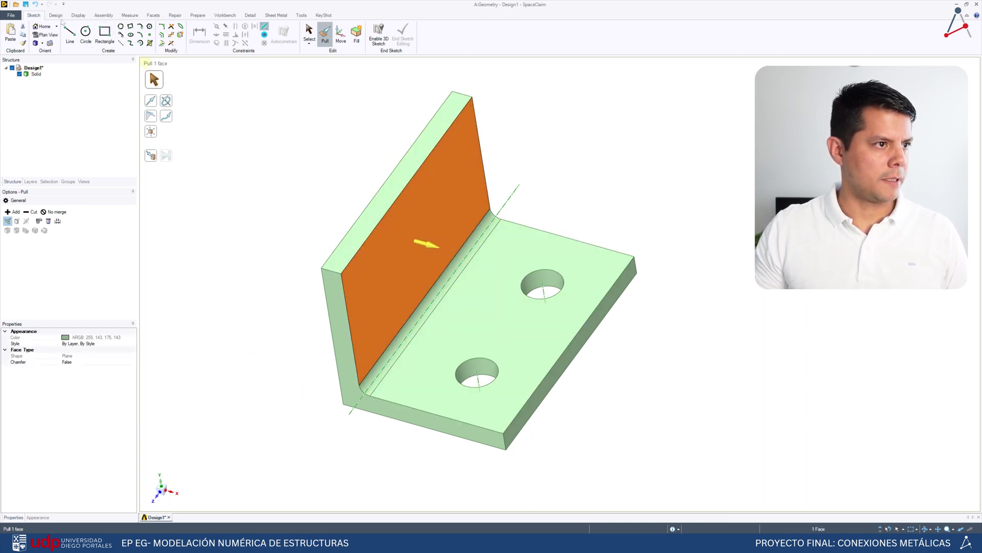
pyautogui.press('k')
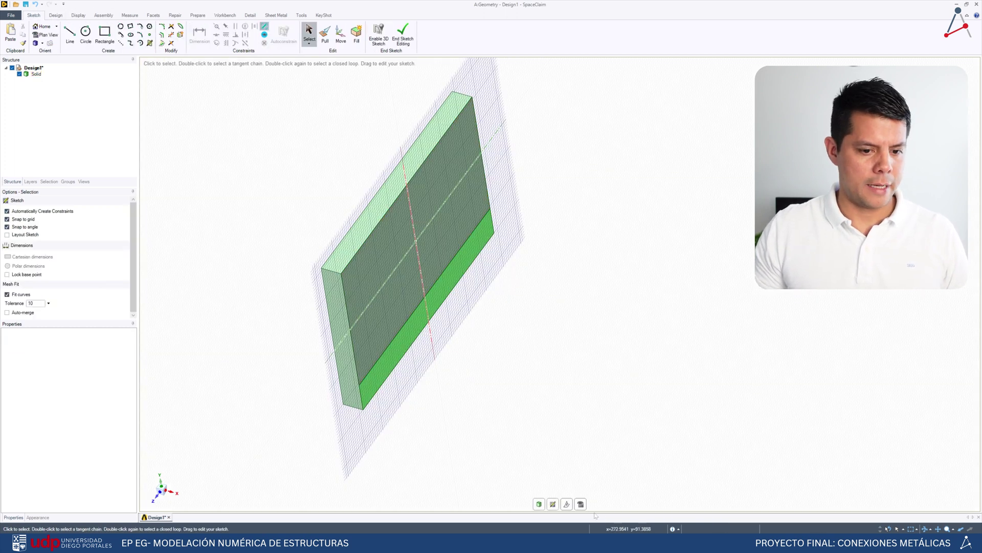
pyautogui.press('v')
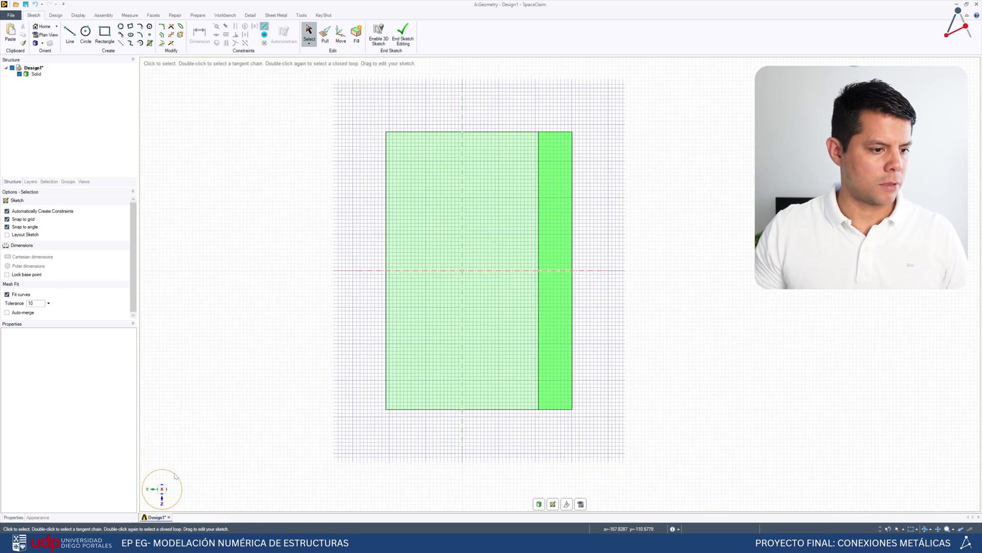
pyautogui.click(175, 476)
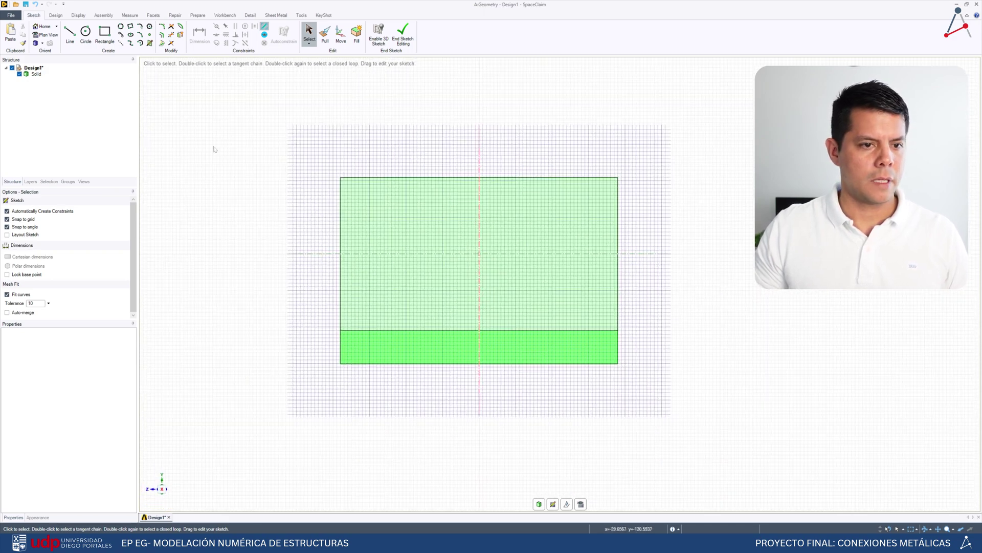
# Sketch two circles of equal radius, about 19.8 mm in diameter, side by side on the upper part of the vertical leg
pyautogui.click(92, 46)
pyautogui.click(386, 222)
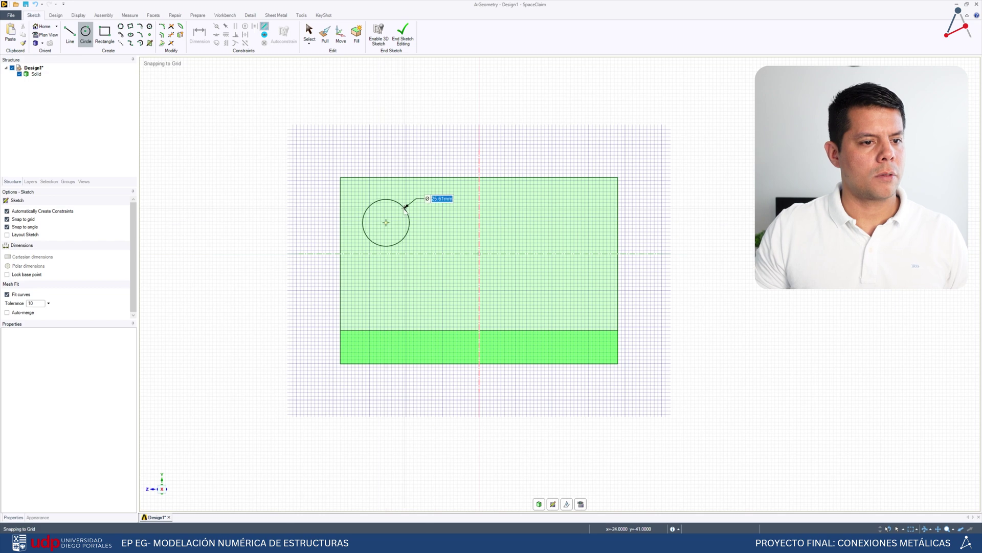
pyautogui.click(401, 210)
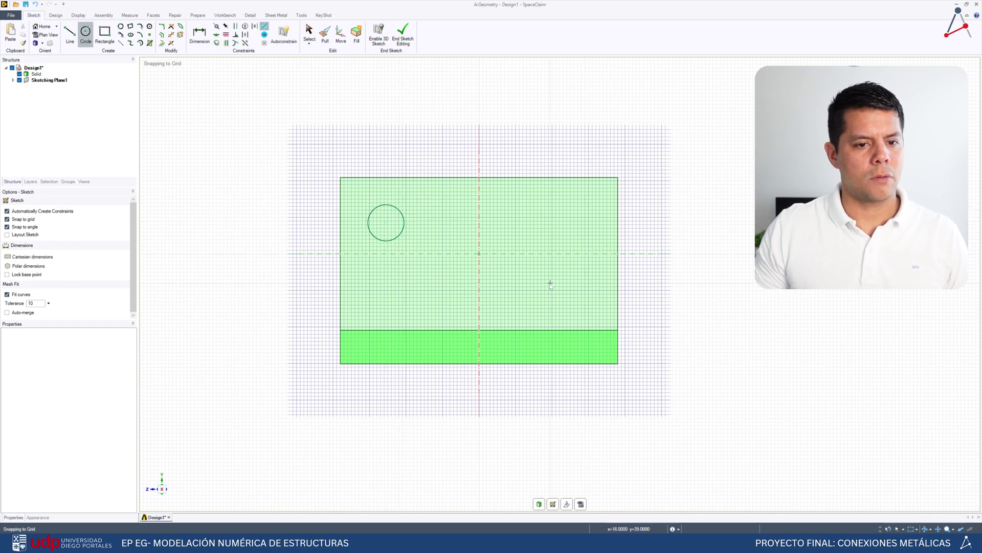
pyautogui.click(549, 238)
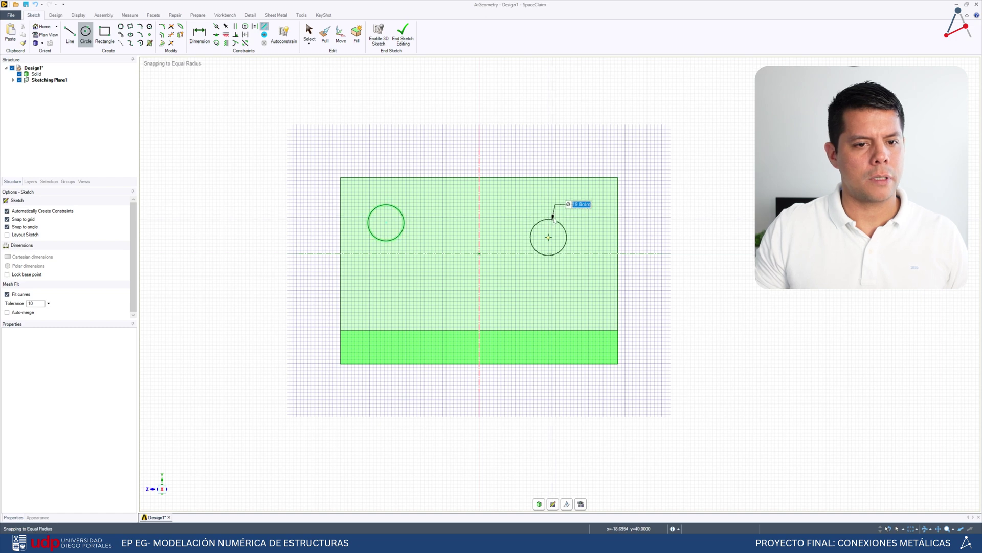
pyautogui.click(554, 219)
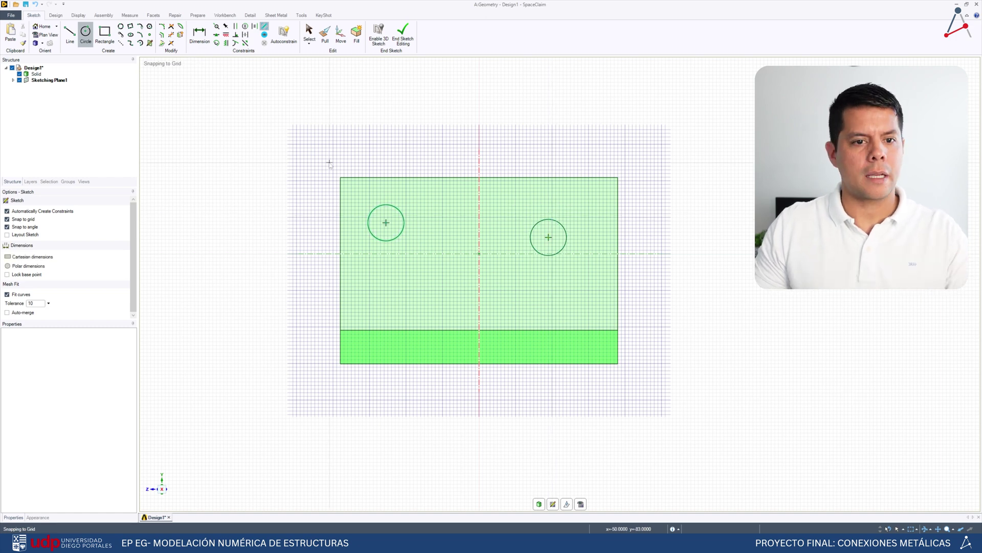
# Dimension the left circle's diameter and set it to 23.8 mm
pyautogui.press('d')
pyautogui.click(404, 217)
pyautogui.click(76, 362)
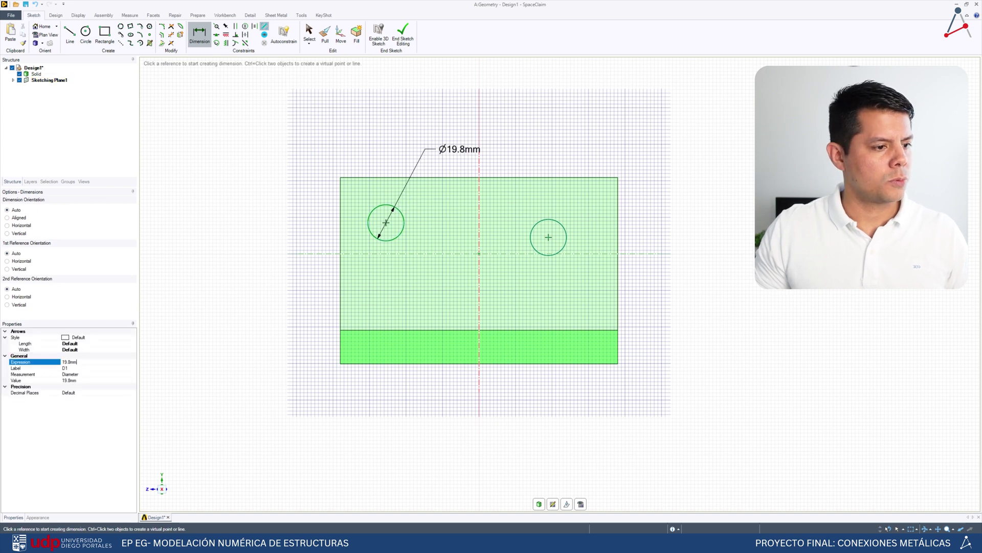
pyautogui.write('23.8')
pyautogui.press('Return')
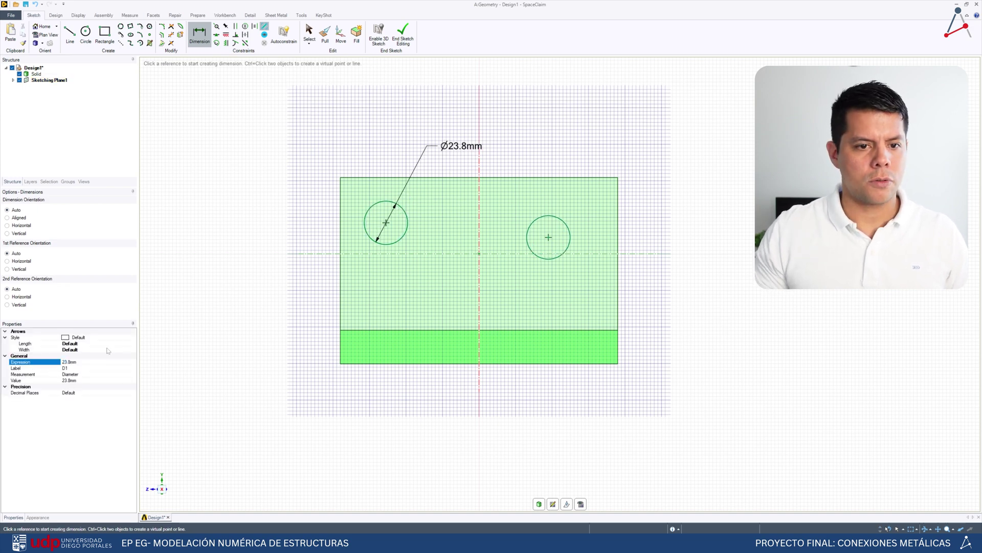
# Dimension the horizontal distance between the two circle centres and set it to 76 mm
pyautogui.click(385, 222)
pyautogui.click(548, 238)
pyautogui.click(469, 112)
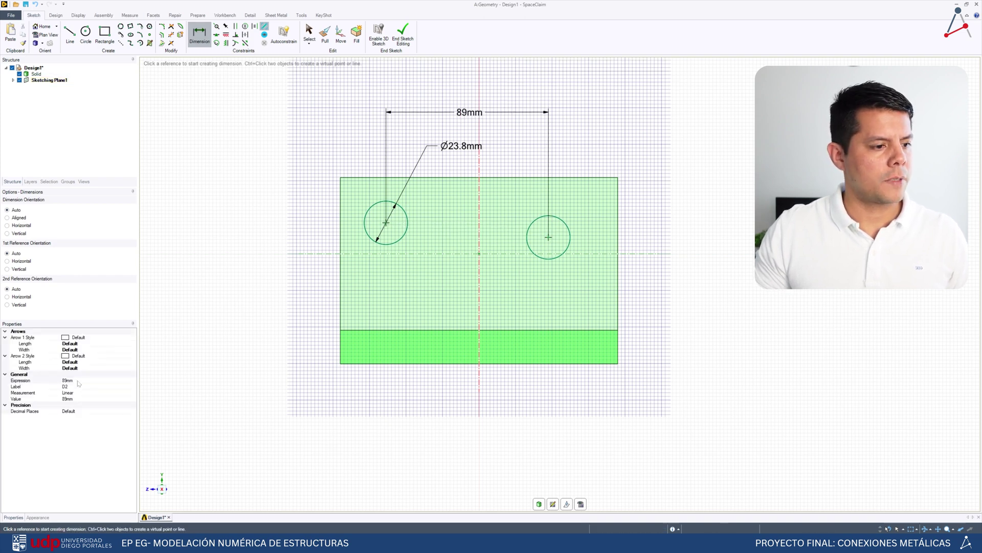
pyautogui.click(18, 379)
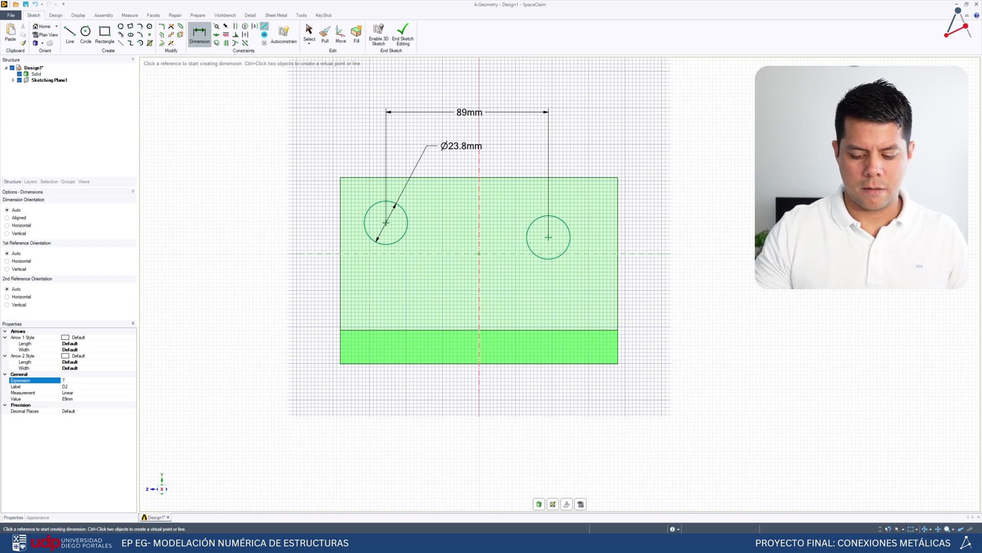
pyautogui.write('76')
pyautogui.press('Return')
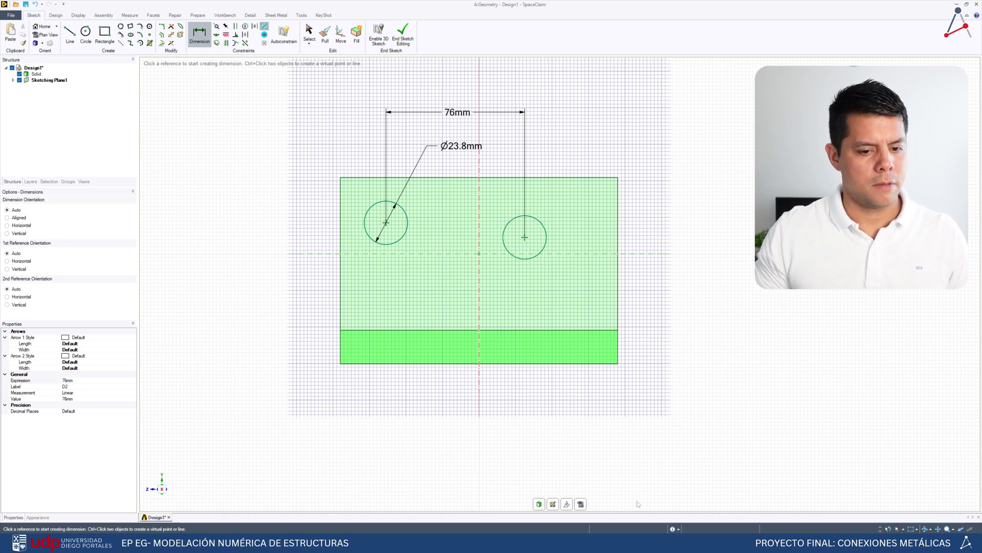
# Consult the article's front-view figure and dimension the left circle's centre horizontally from the leg's left edge, setting it to 36 mm
pyautogui.hotkey('alt', 'Tab')
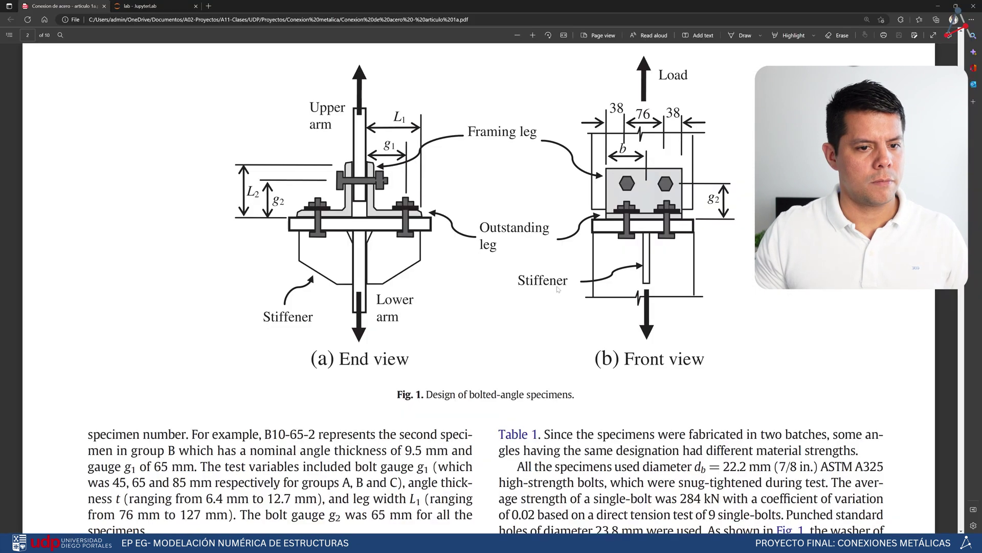
pyautogui.scroll(2, 558, 289)
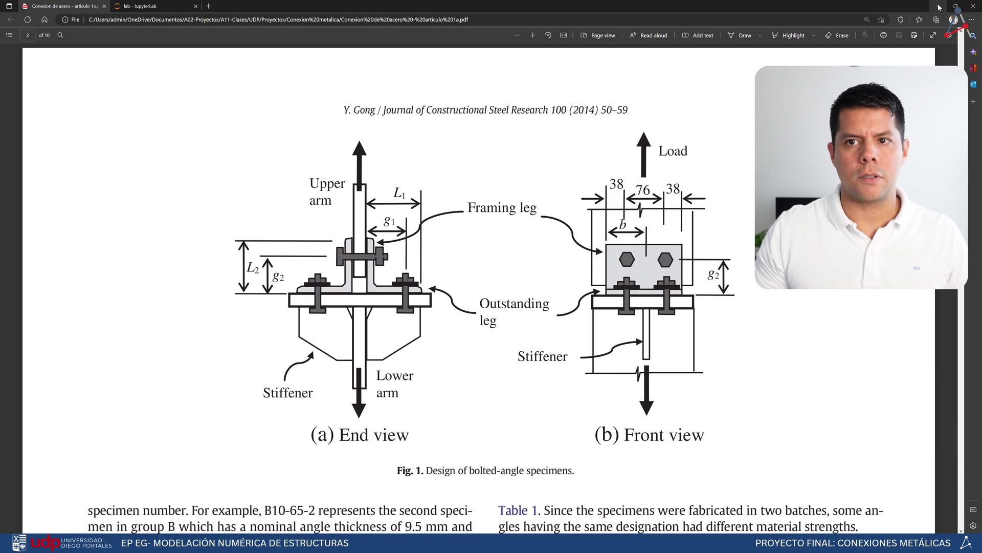
pyautogui.click(939, 6)
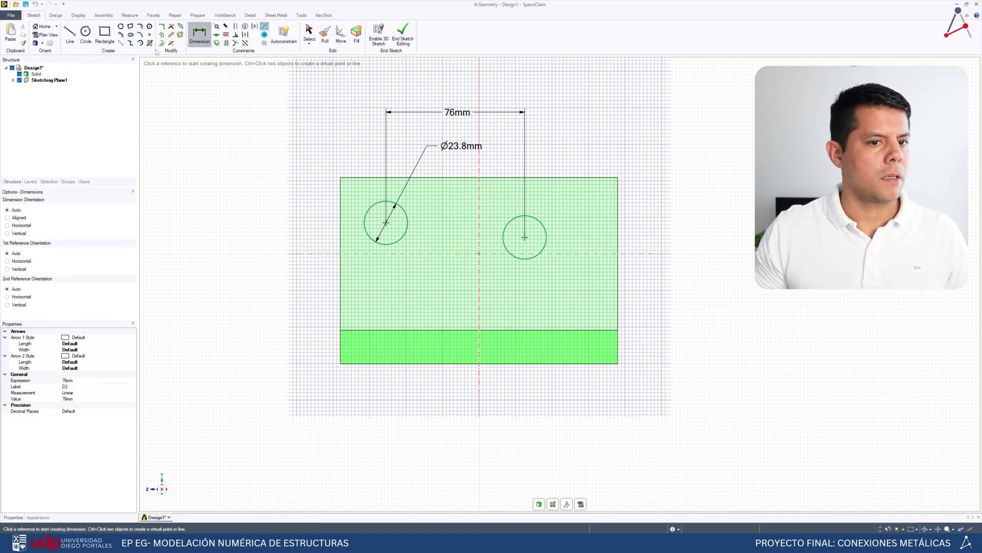
pyautogui.click(386, 223)
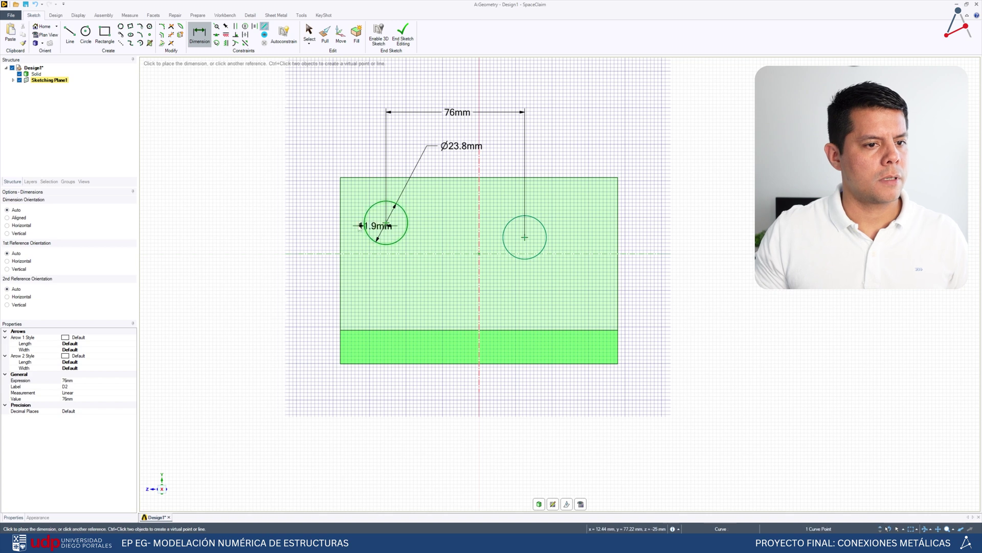
pyautogui.click(341, 226)
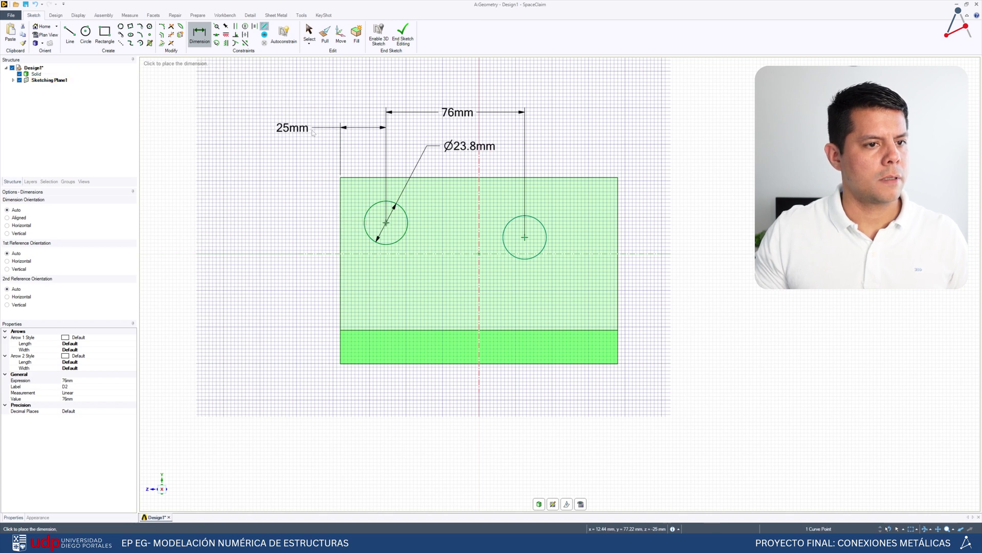
pyautogui.click(311, 136)
pyautogui.click(72, 381)
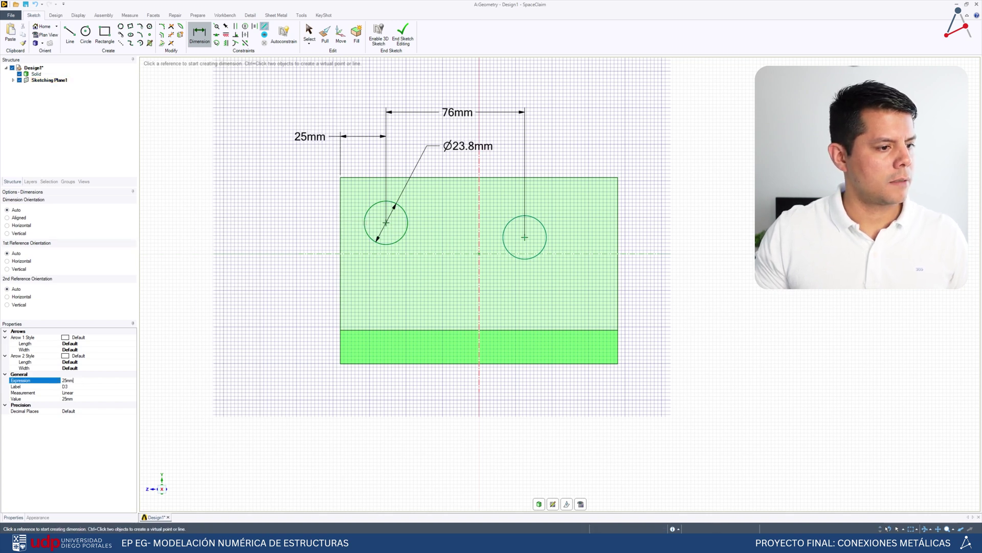
pyautogui.write('36')
pyautogui.press('Return')
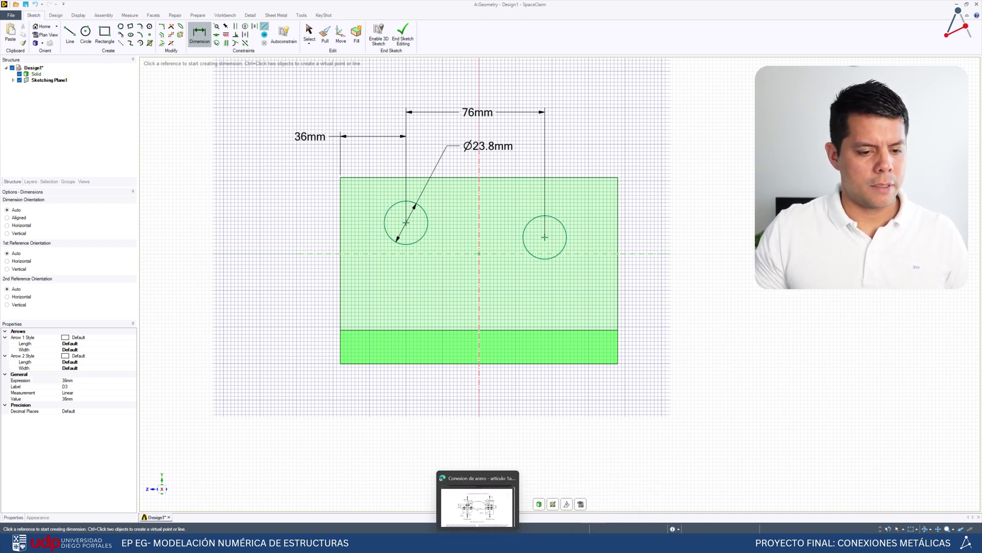
# Check bolt gauge g2 in the article and dimension the left circle's centre vertically from the angle's bottom edge, setting it to 65 mm
pyautogui.click(478, 543)
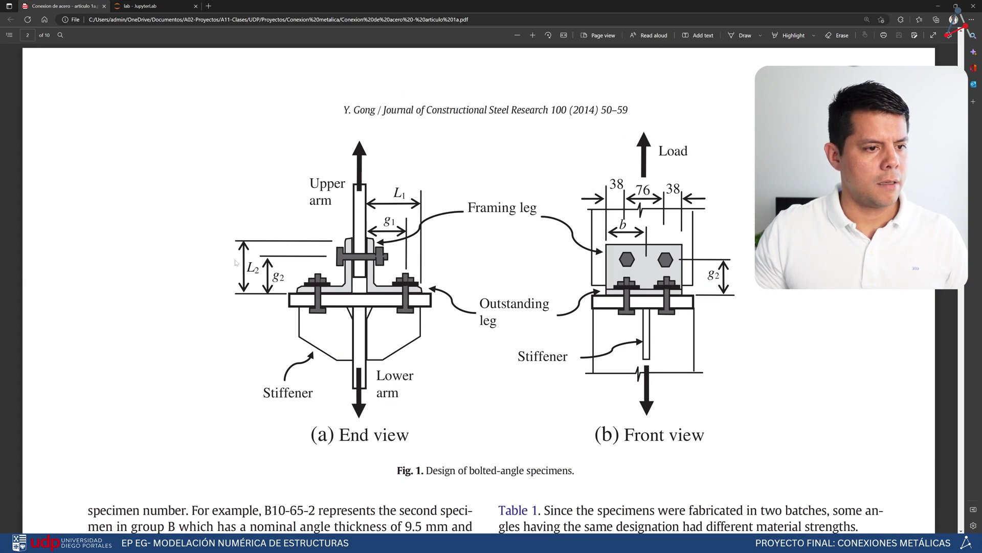
pyautogui.scroll(-5, 313, 309)
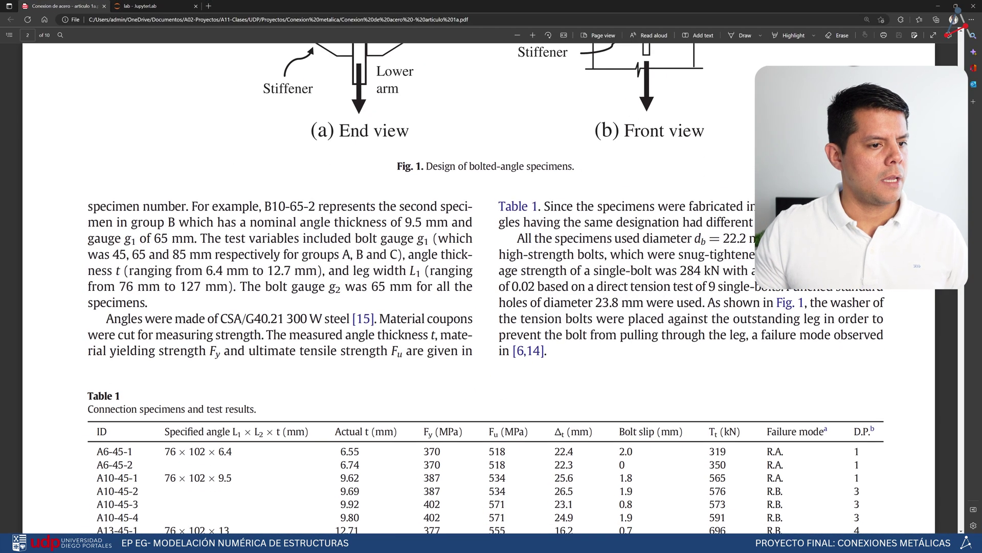
pyautogui.moveTo(240, 287); pyautogui.dragTo(356, 288)
pyautogui.click(386, 298)
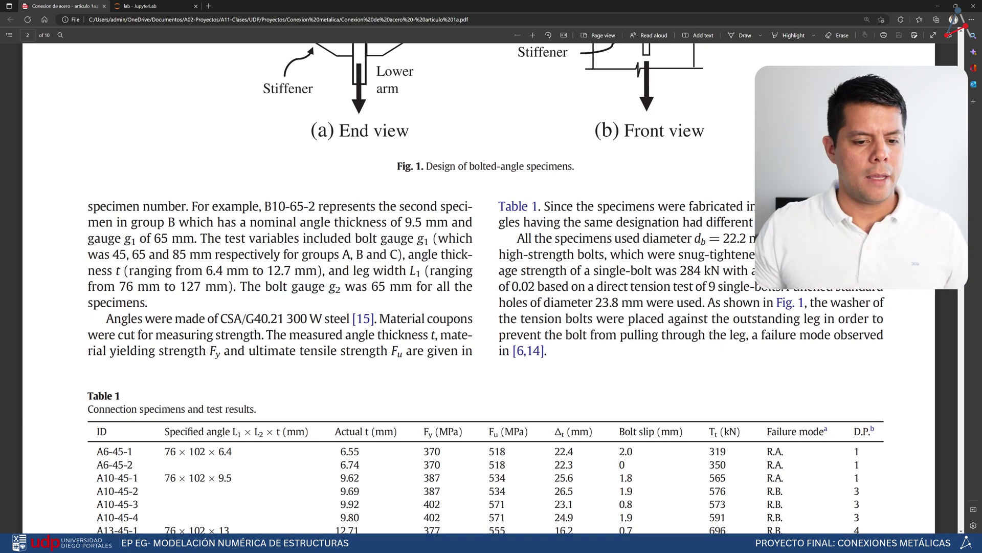
pyautogui.hotkey('alt', 'Tab')
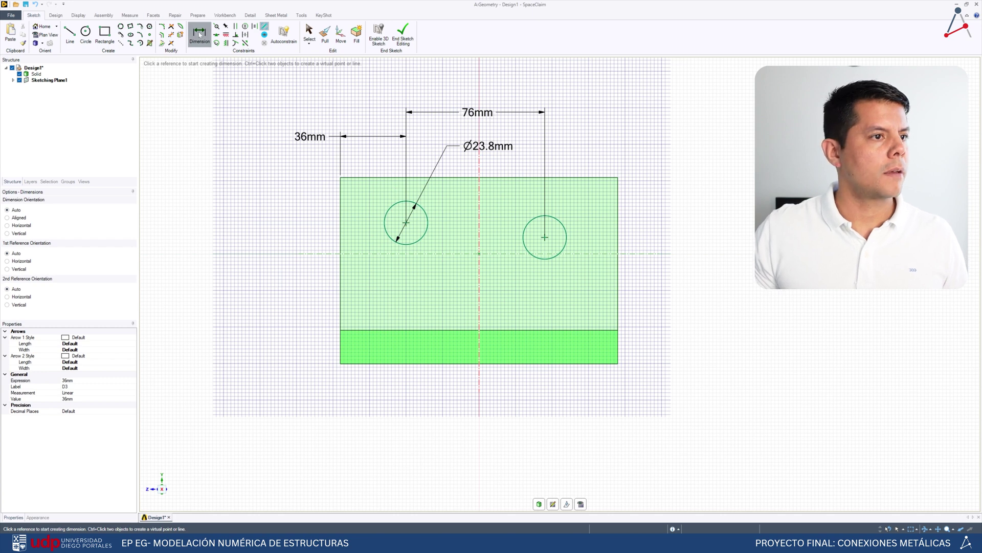
pyautogui.click(406, 223)
pyautogui.click(405, 362)
pyautogui.click(266, 277)
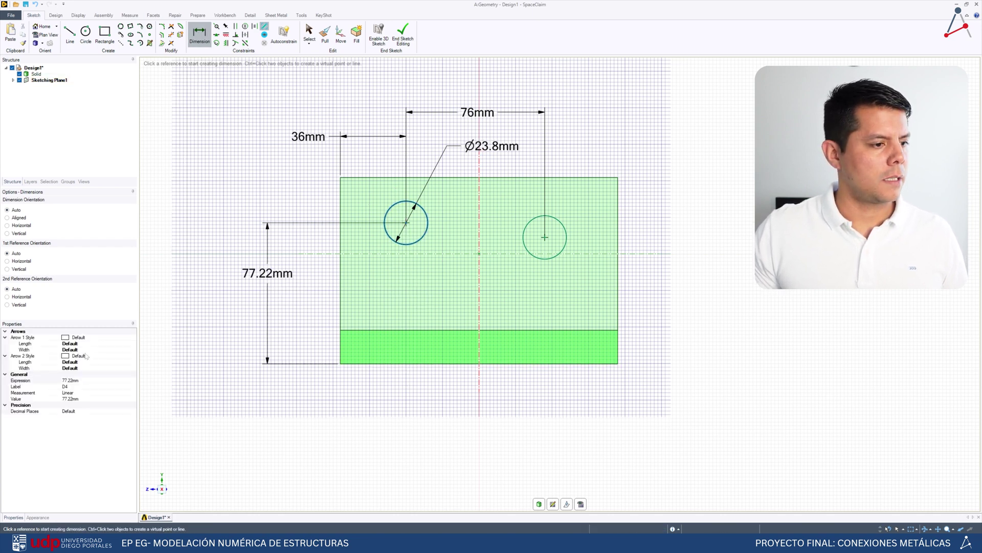
pyautogui.doubleClick(70, 380)
pyautogui.write('65')
pyautogui.press('Return')
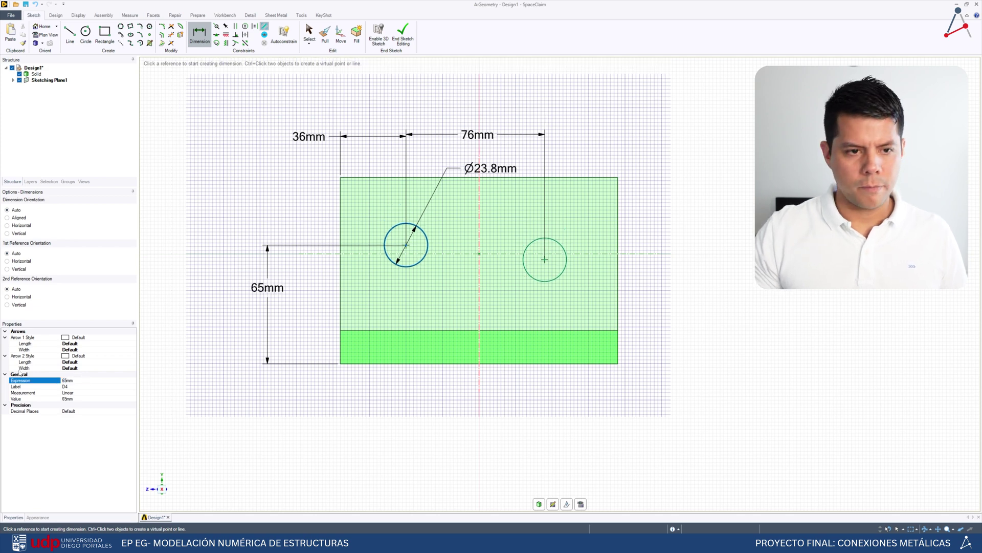
# Set the right circle's centre 65 mm above the angle's bottom edge with a vertical dimension, and reposition the diameter label
pyautogui.click(545, 260)
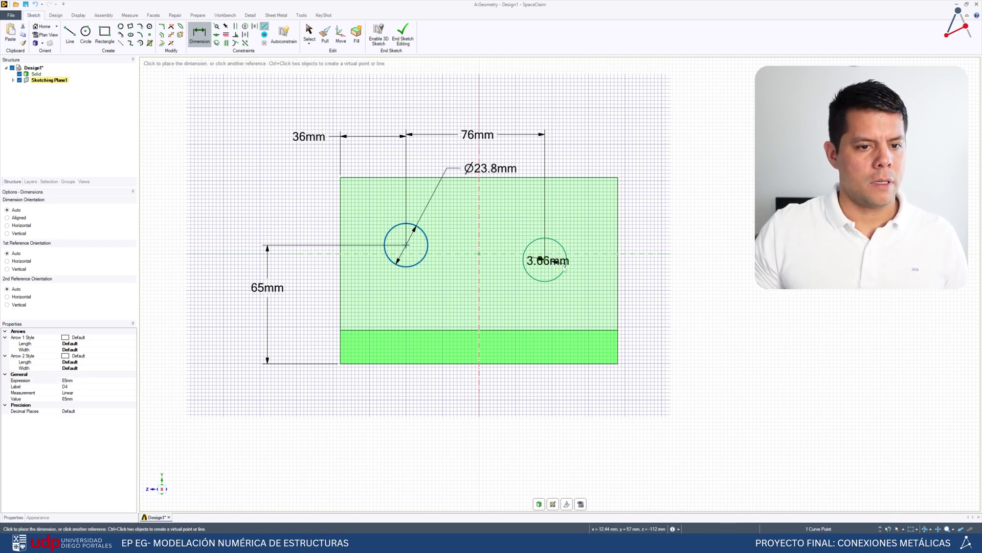
pyautogui.click(545, 364)
pyautogui.click(680, 305)
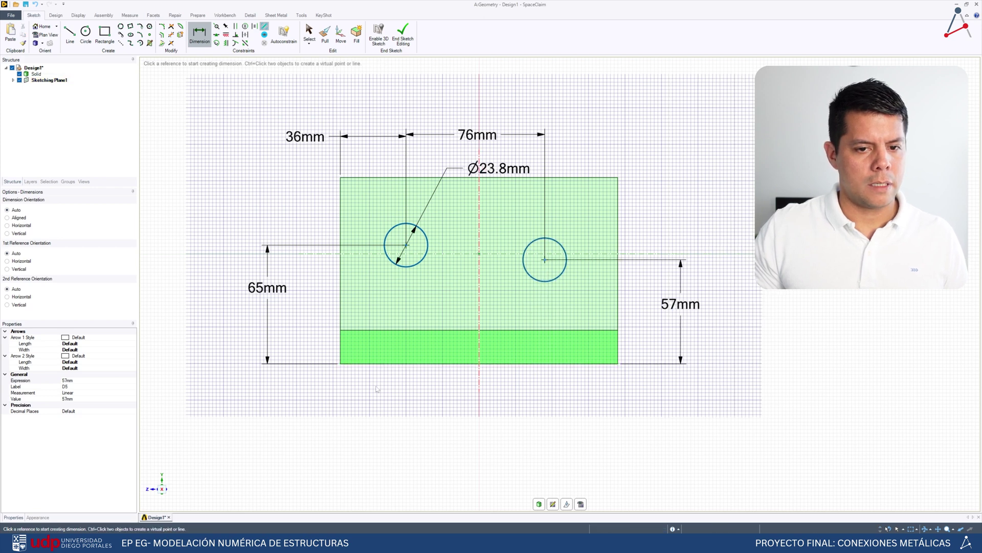
pyautogui.click(92, 399)
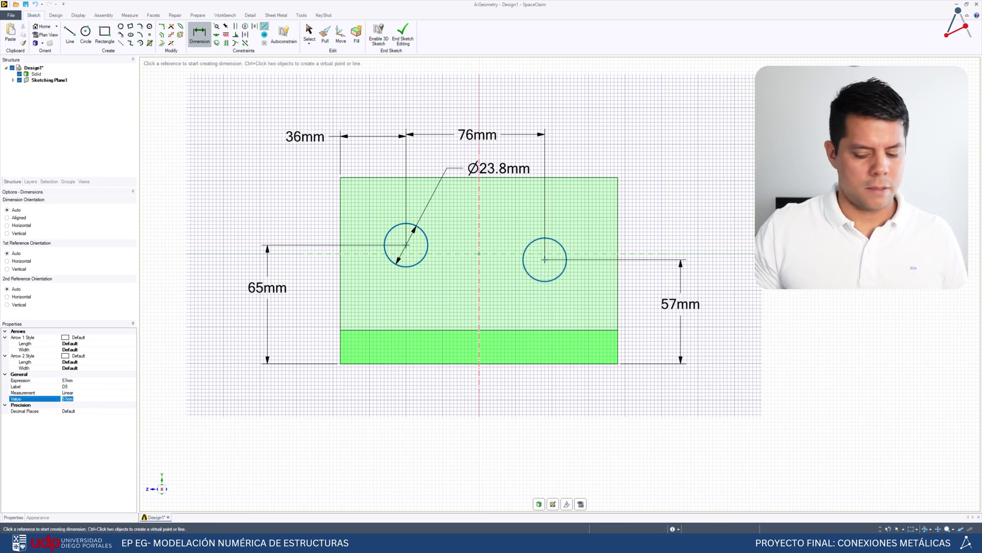
pyautogui.press('Return')
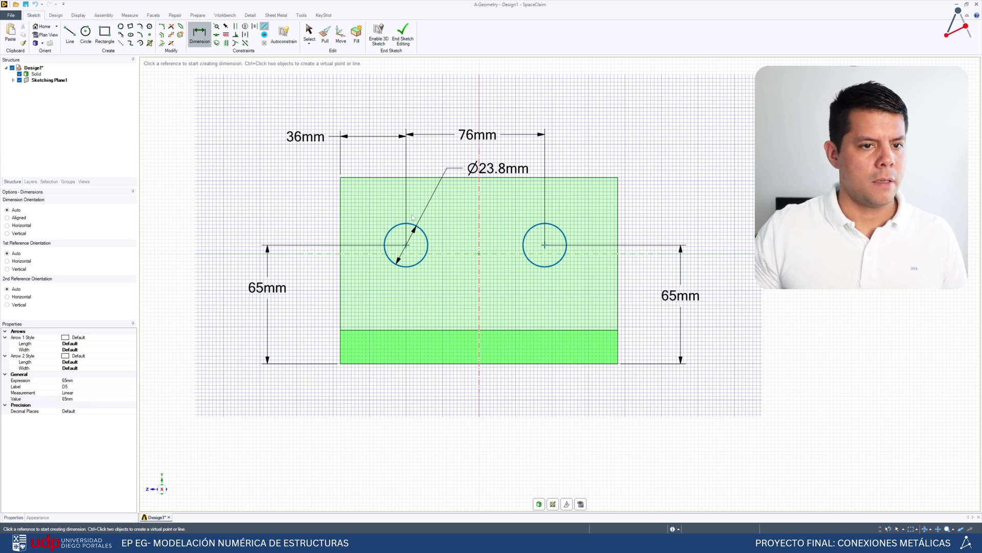
pyautogui.click(497, 168)
pyautogui.click(472, 166)
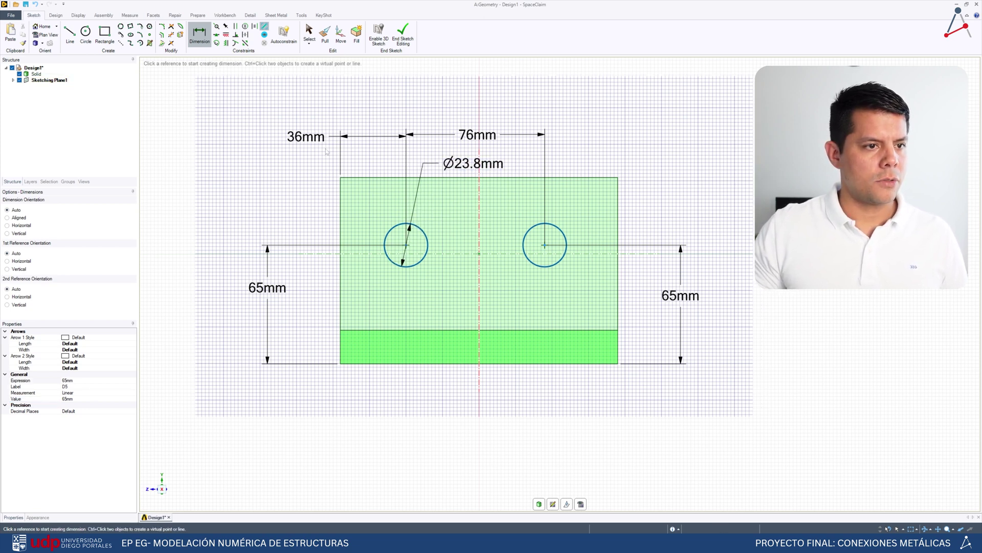
# Set the left circle's horizontal distance from the leg's left edge to 38 mm and check it against the article's front view
pyautogui.click(297, 138)
pyautogui.click(84, 381)
pyautogui.write('8')
pyautogui.press('Return')
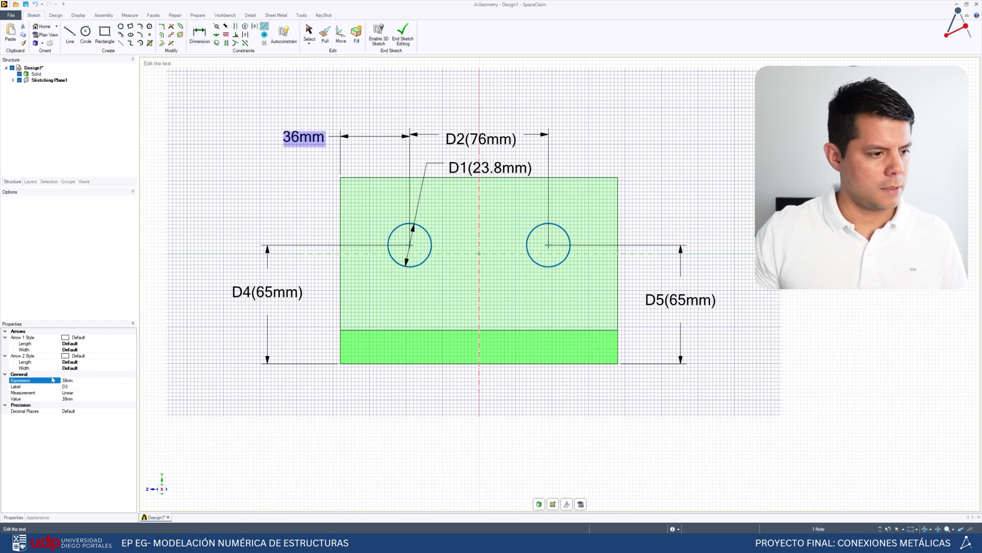
pyautogui.click(403, 444)
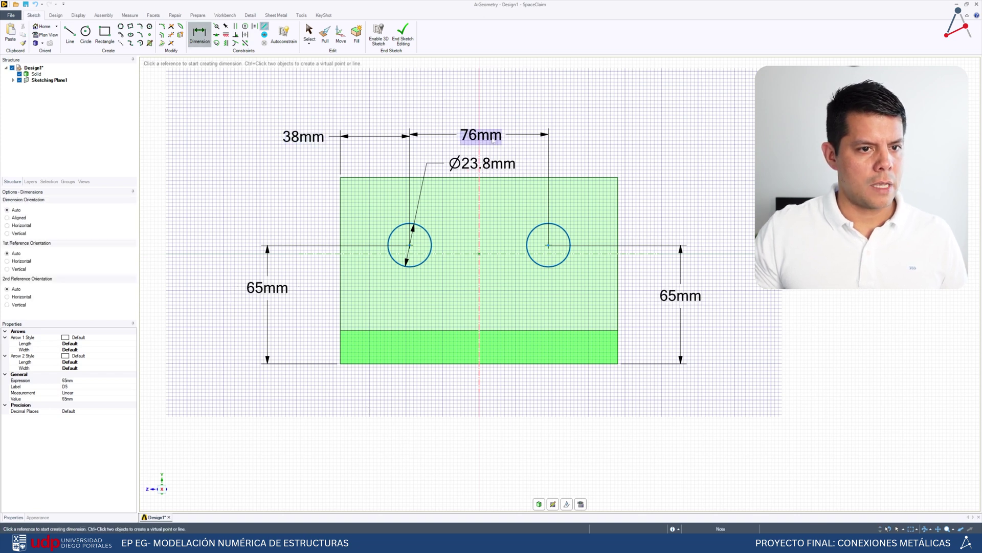
pyautogui.moveTo(481, 135); pyautogui.dragTo(486, 123)
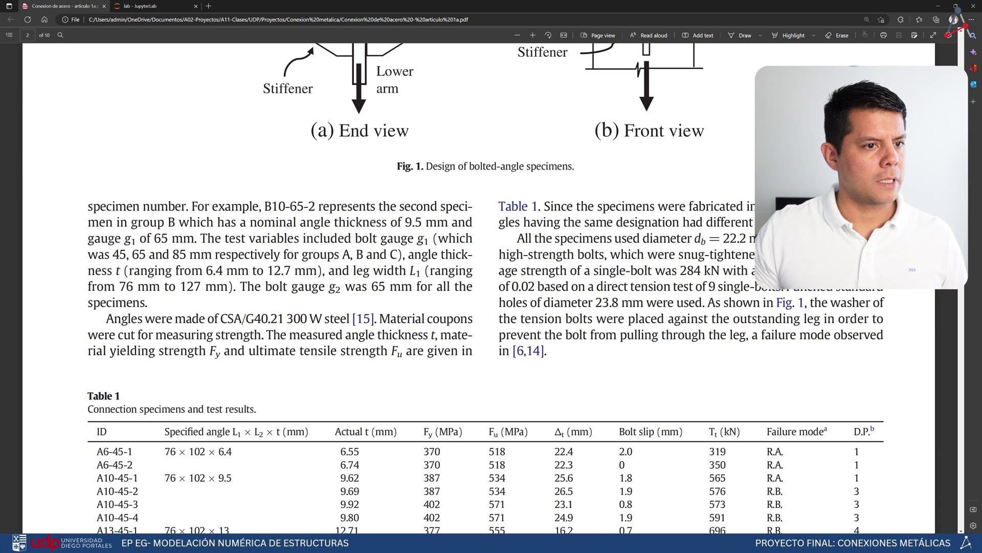
pyautogui.scroll(5, 437, 265)
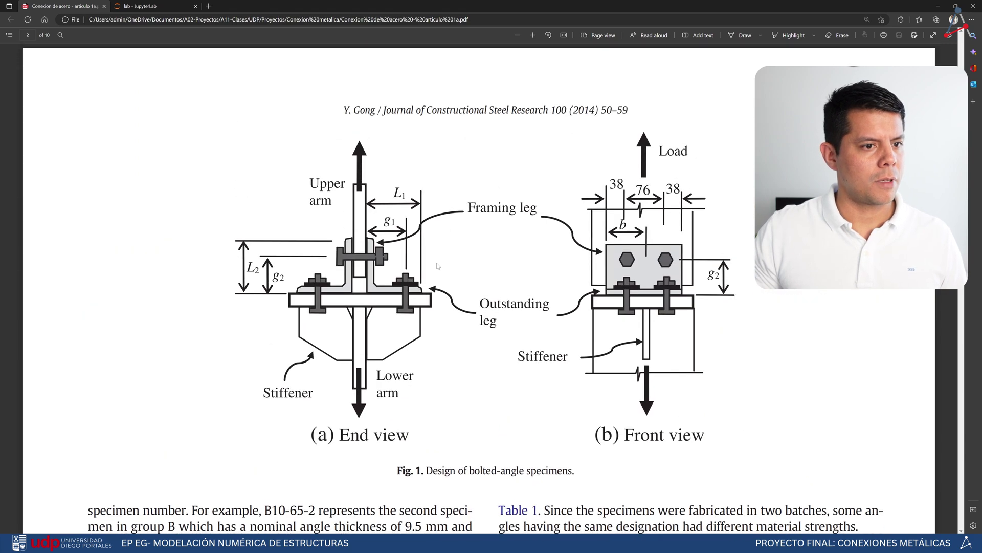
pyautogui.scroll(-2, 646, 177)
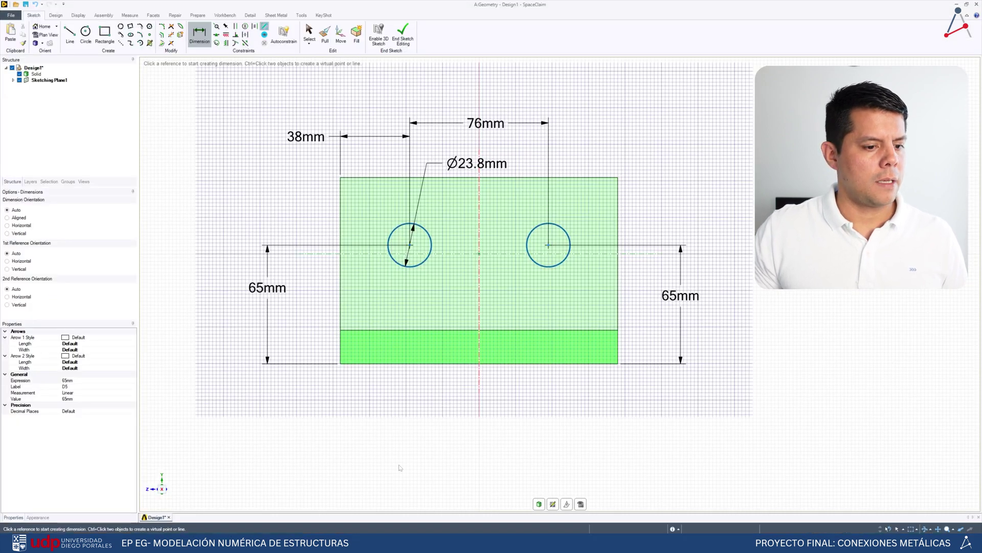
# Cut both sketched circles through the angle's vertical leg with Pull to form the bolt holes
pyautogui.press('p')
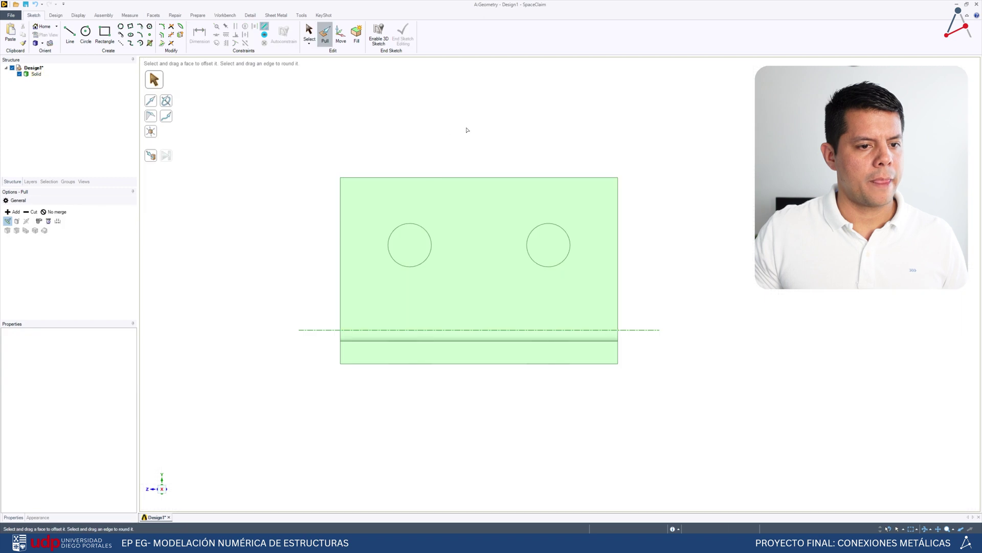
pyautogui.click(438, 211)
pyautogui.click(392, 220)
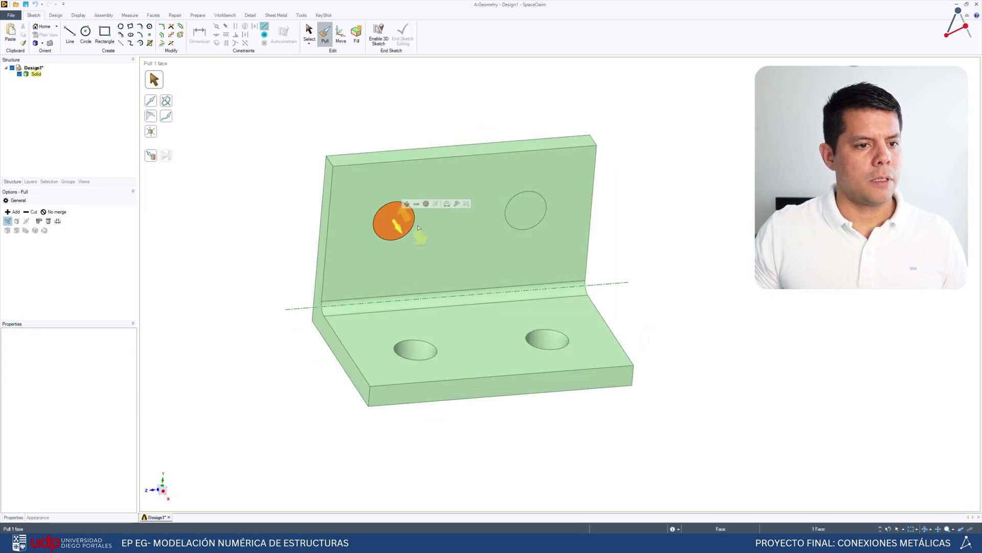
pyautogui.keyDown('ctrl'); pyautogui.click(526, 210); pyautogui.keyUp('ctrl')
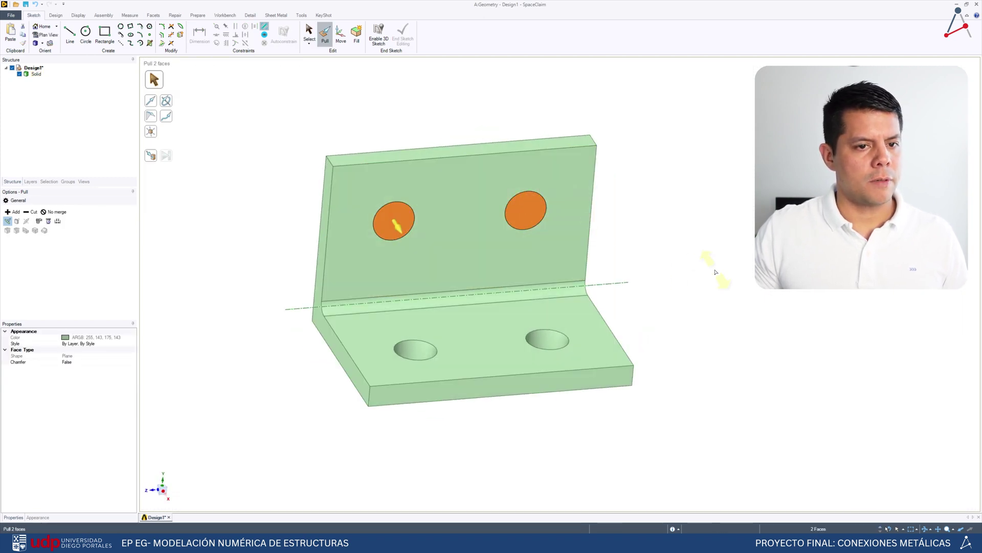
pyautogui.click(664, 226)
pyautogui.moveTo(693, 268); pyautogui.dragTo(83, 100, button='middle')
# Rename the angle's solid body as Angulo
pyautogui.click(35, 74)
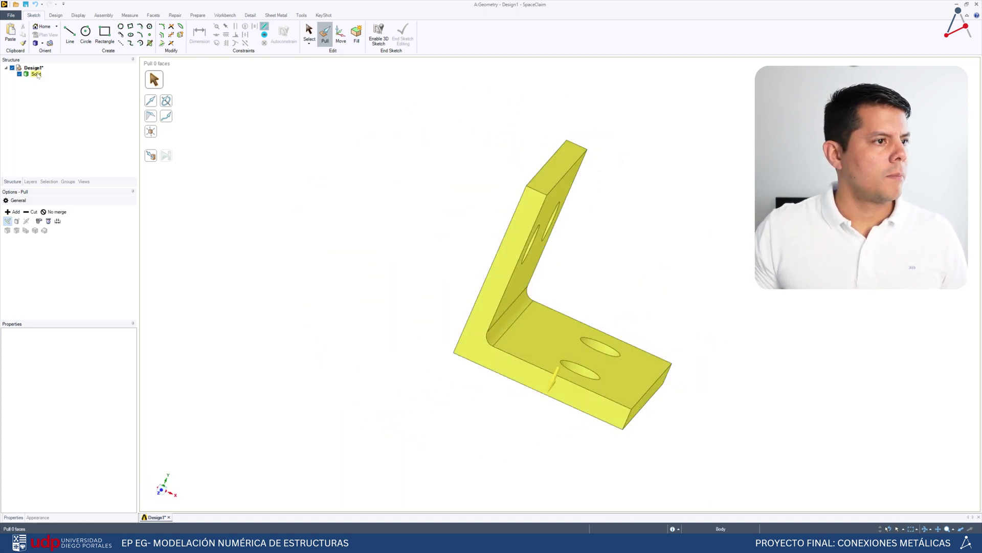
pyautogui.rightClick(36, 74)
pyautogui.click(72, 113)
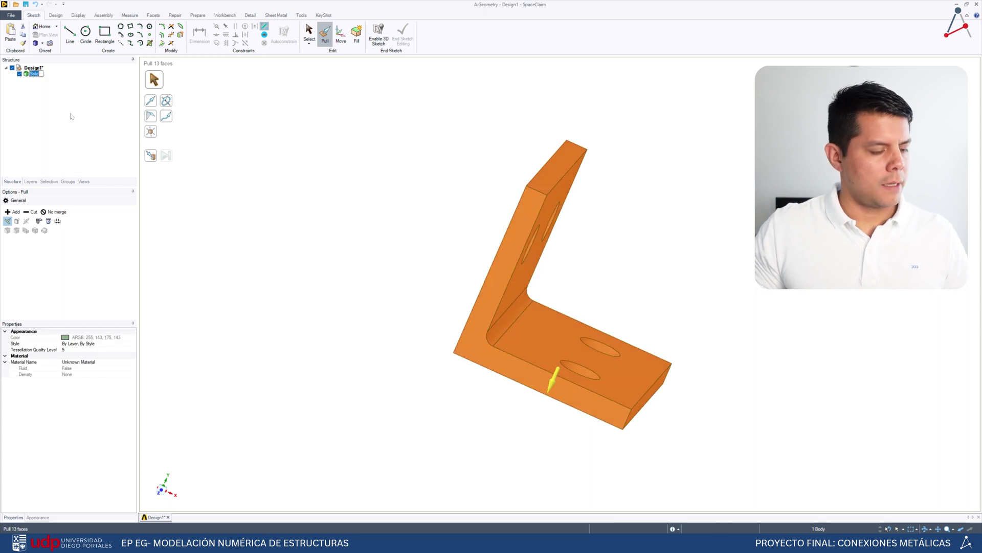
pyautogui.write('Angulo')
pyautogui.press('Return')
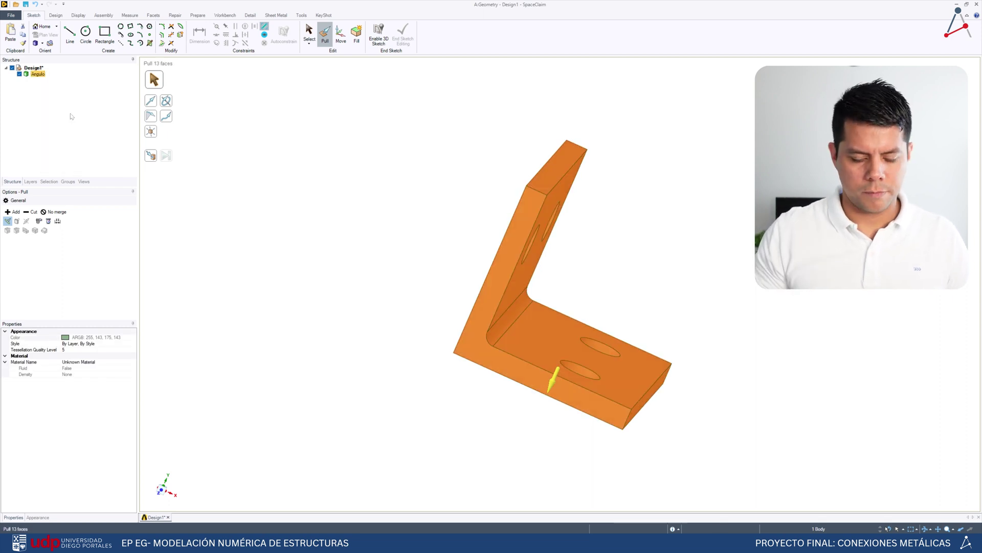
# Move the Angulo solid into a new component named Angulo
pyautogui.moveTo(474, 124); pyautogui.dragTo(519, 266, button='middle')
pyautogui.click(592, 254)
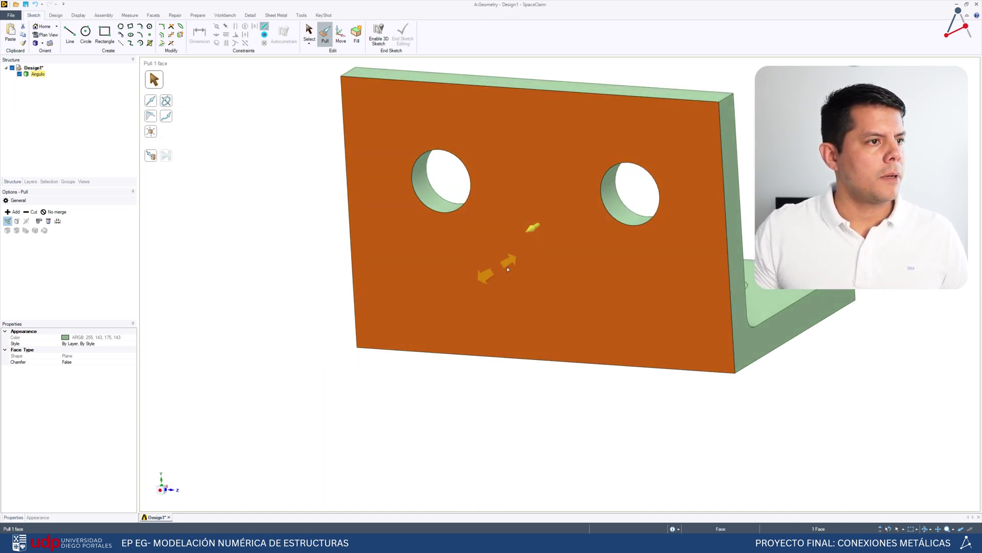
pyautogui.rightClick(38, 75)
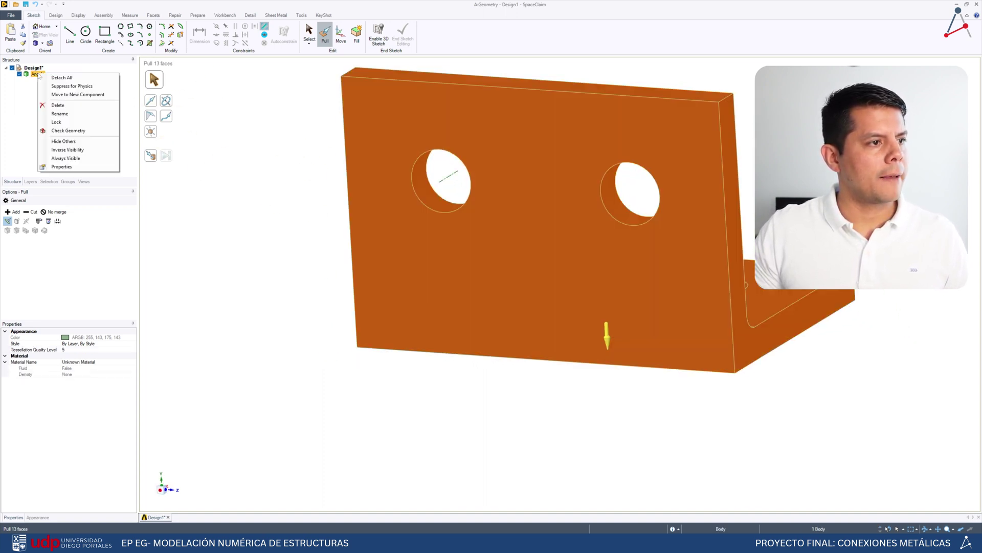
pyautogui.click(78, 95)
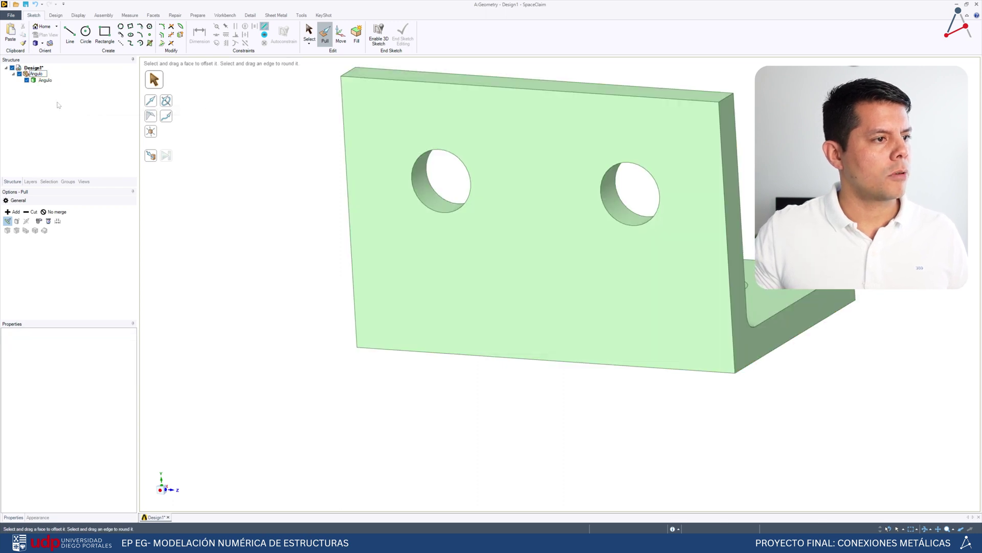
# Start a sketch on the outer face of the angle's vertical leg and view it in plan
pyautogui.click(461, 259)
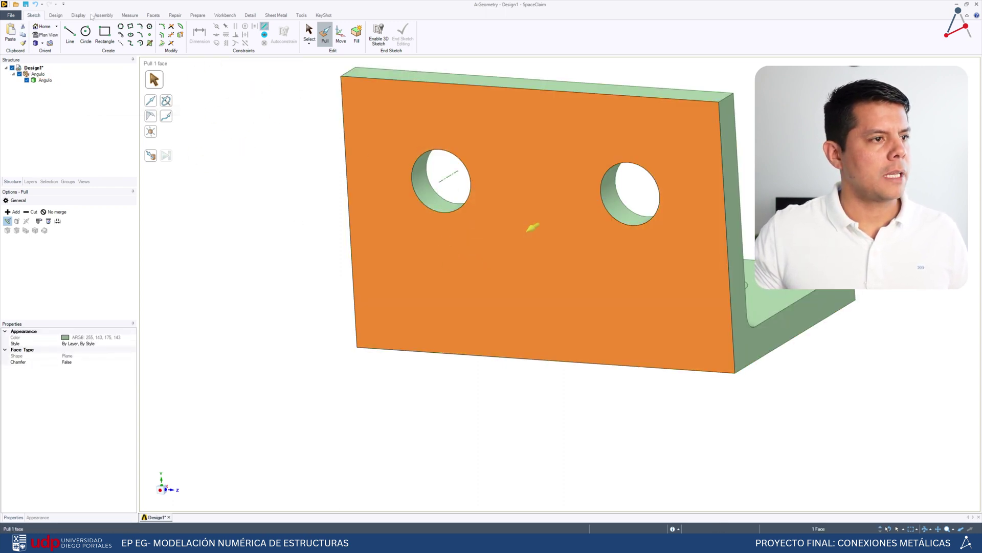
pyautogui.click(58, 16)
pyautogui.click(96, 35)
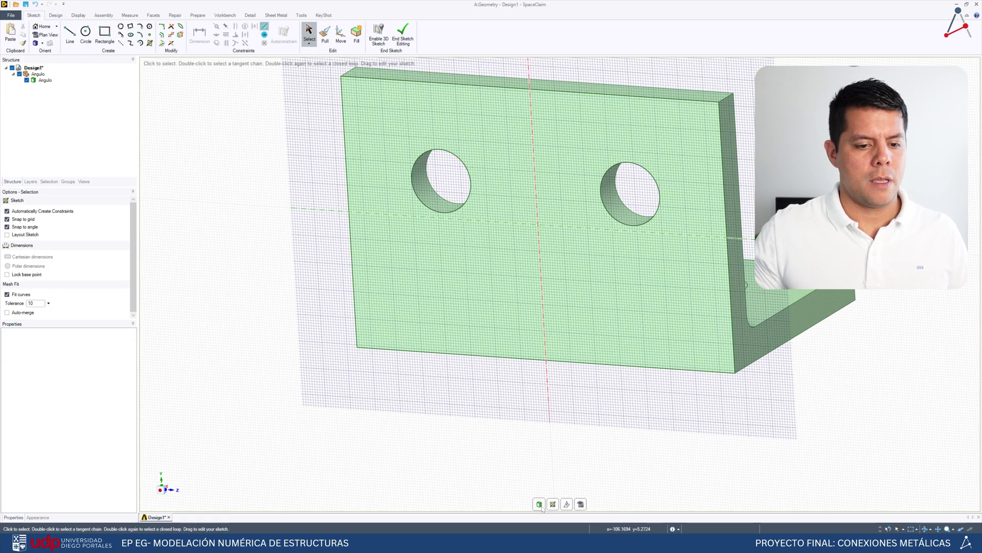
pyautogui.click(581, 504)
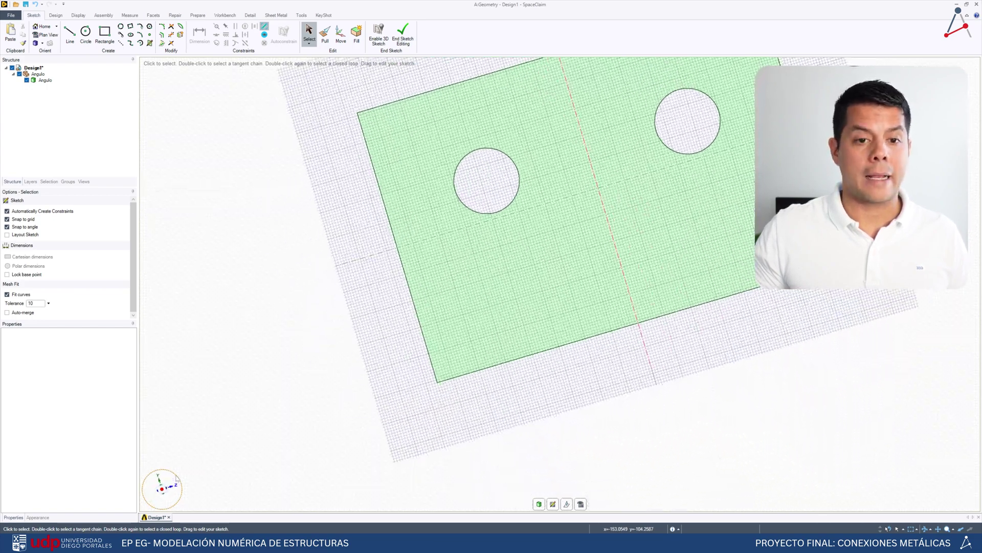
pyautogui.scroll(1, 505, 366)
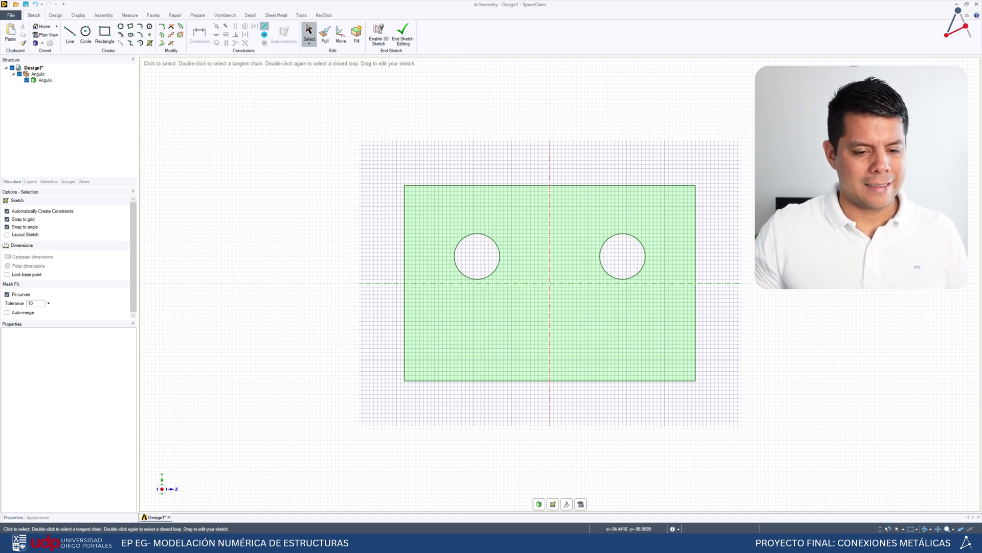
# Switch to the OneNote notes and examine the annotated end and front views for the plate behind the framing leg
pyautogui.moveTo(596, 543)
pyautogui.click(596, 504)
pyautogui.scroll(-3, 174, 200)
pyautogui.scroll(3, 174, 199)
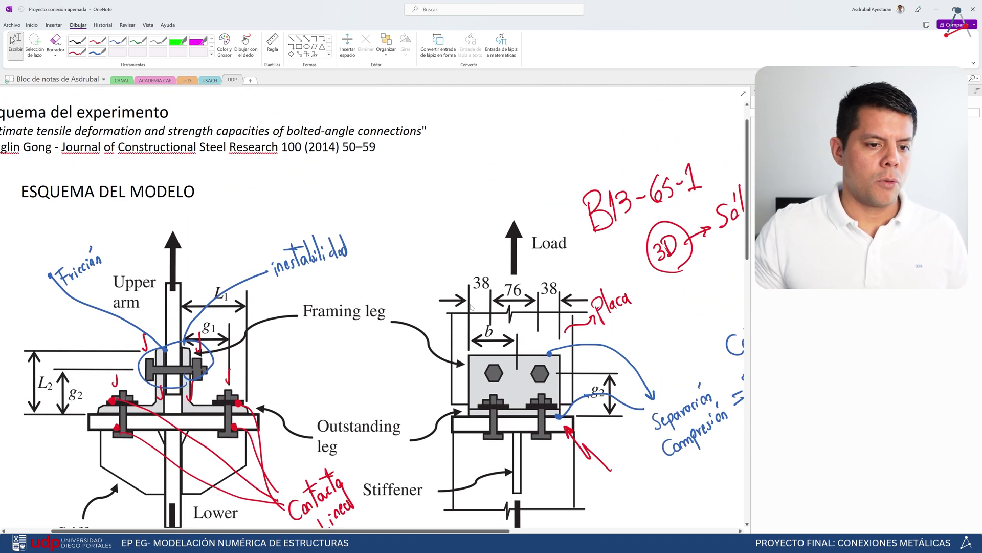
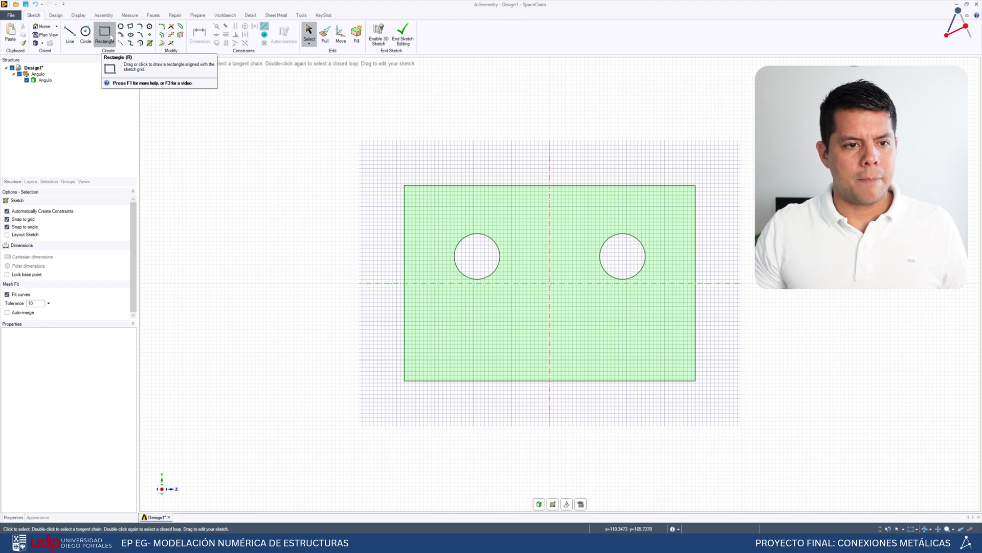
# Sketch a rectangle about 116 mm high over the vertical leg, extending past its top, left and right edges
pyautogui.click(111, 36)
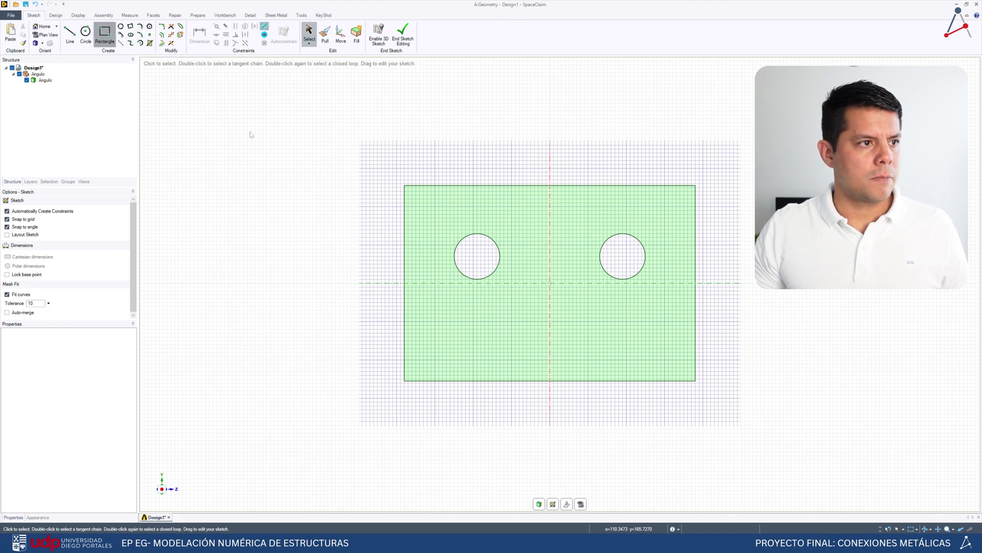
pyautogui.click(368, 133)
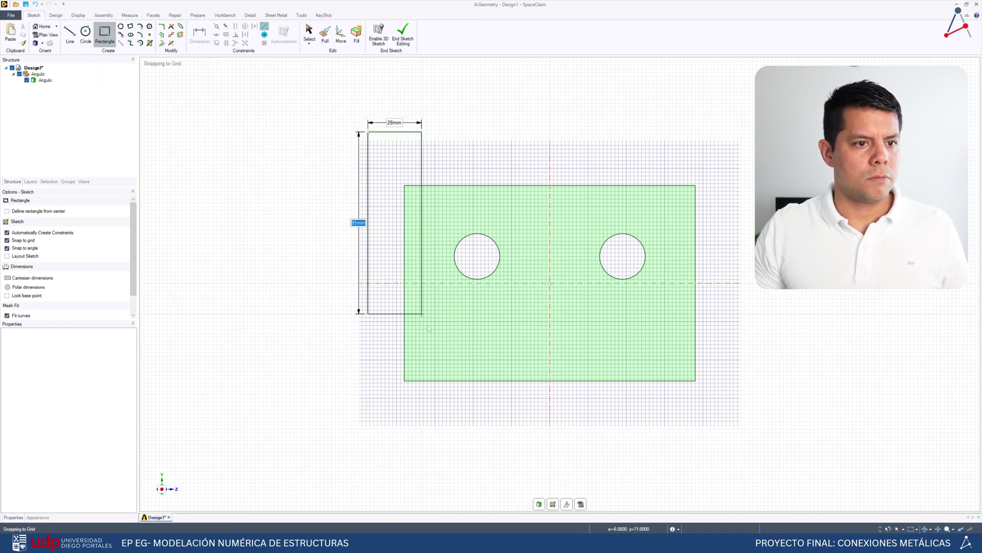
pyautogui.click(743, 357)
# Dimension the rectangle's left edge horizontally from the leg's left edge and set the distance to 25 mm
pyautogui.click(199, 36)
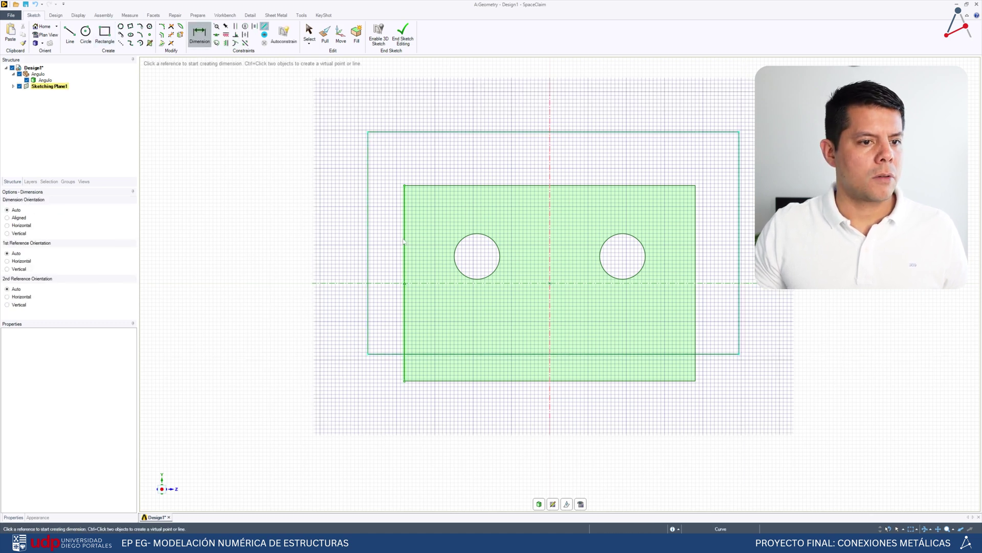
pyautogui.click(404, 241)
pyautogui.click(368, 233)
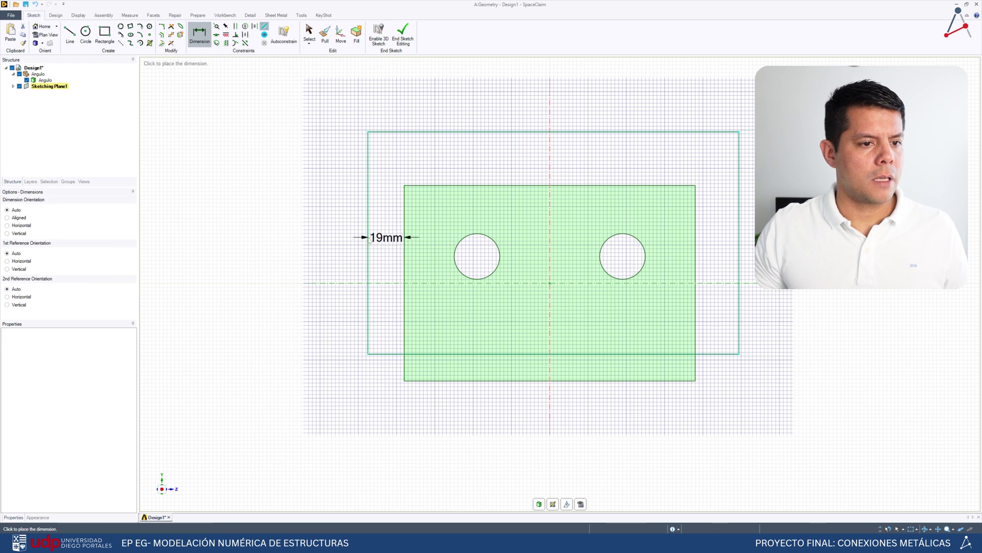
pyautogui.click(320, 233)
pyautogui.click(72, 380)
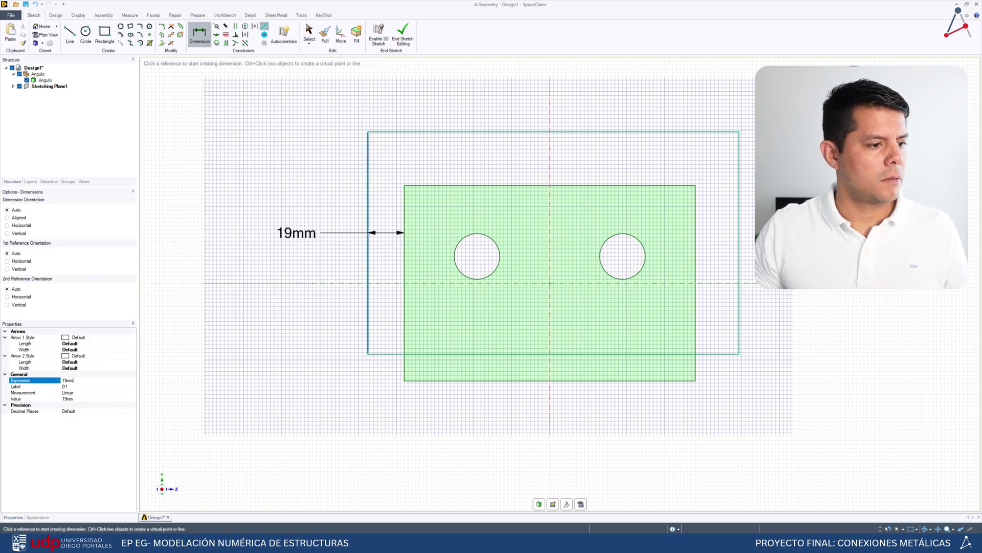
pyautogui.write('25')
pyautogui.press('Return')
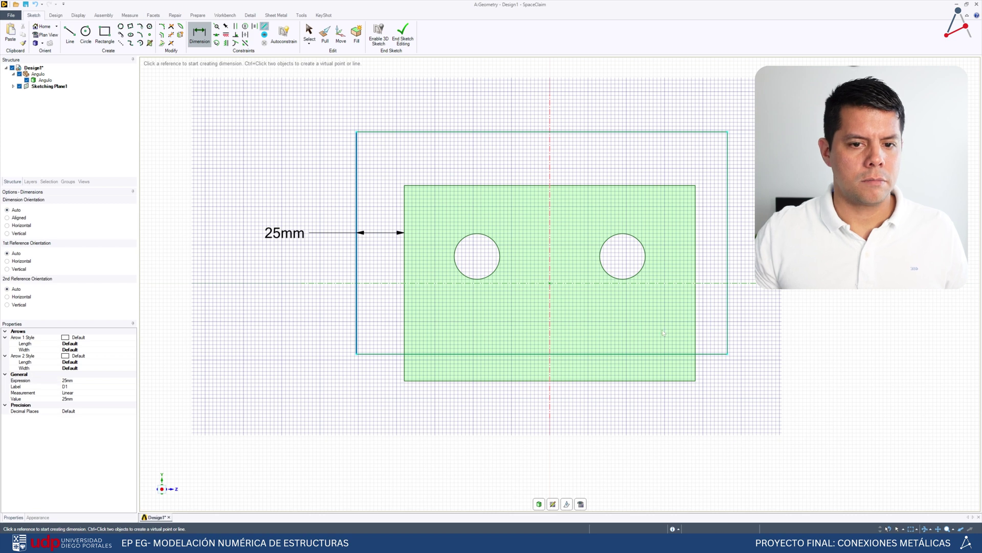
# Dimension the rectangle's right edge horizontally from the leg's right edge and set the distance to 25 mm
pyautogui.click(728, 251)
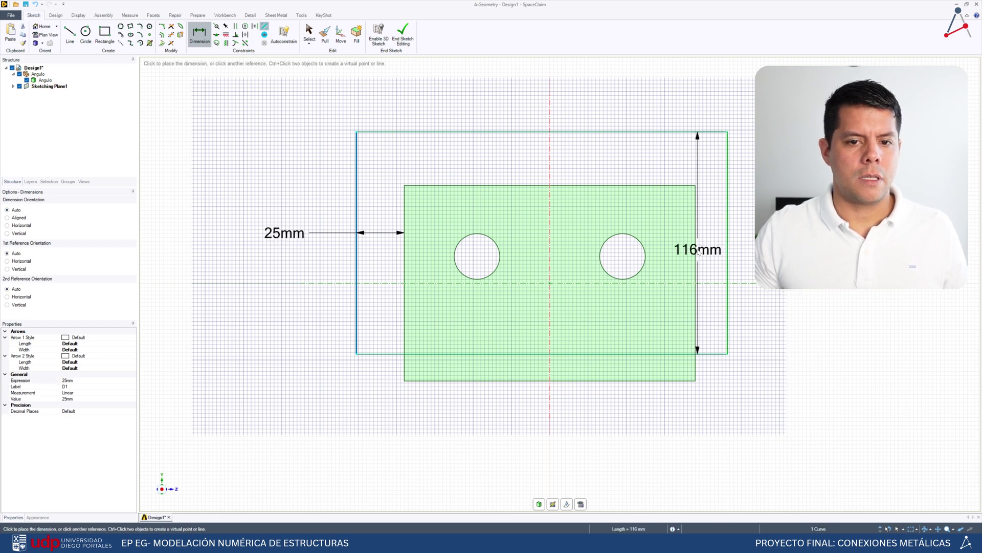
pyautogui.click(735, 240)
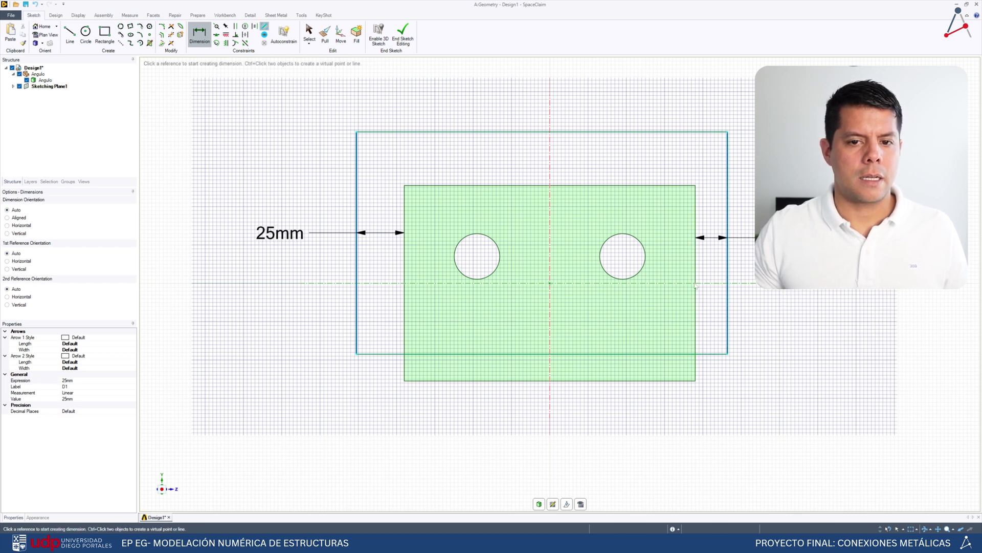
pyautogui.click(72, 380)
pyautogui.write('25')
pyautogui.press('Return')
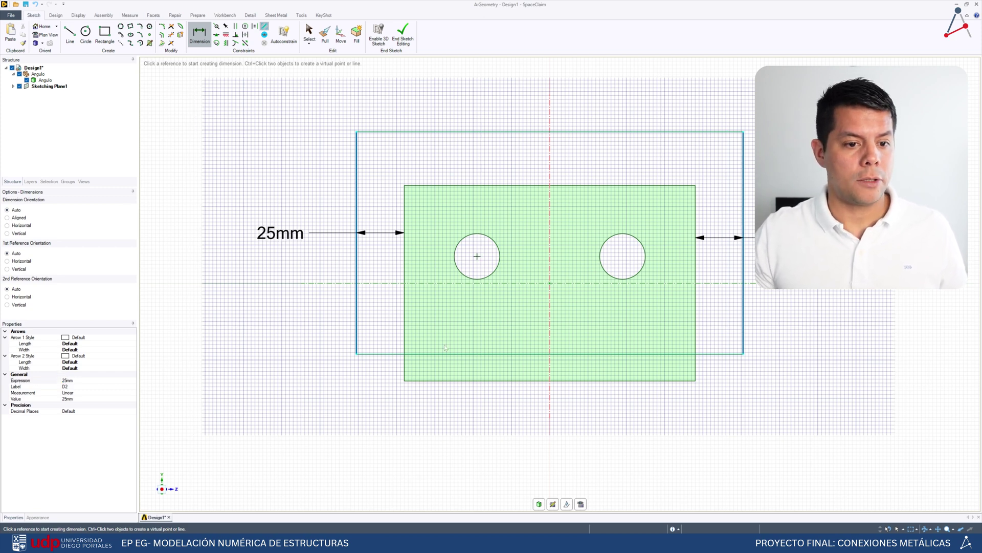
# Set the rectangle's bottom edge 28 mm above the leg's bottom edge, and dimension its top edge from the leg's top edge
pyautogui.click(486, 353)
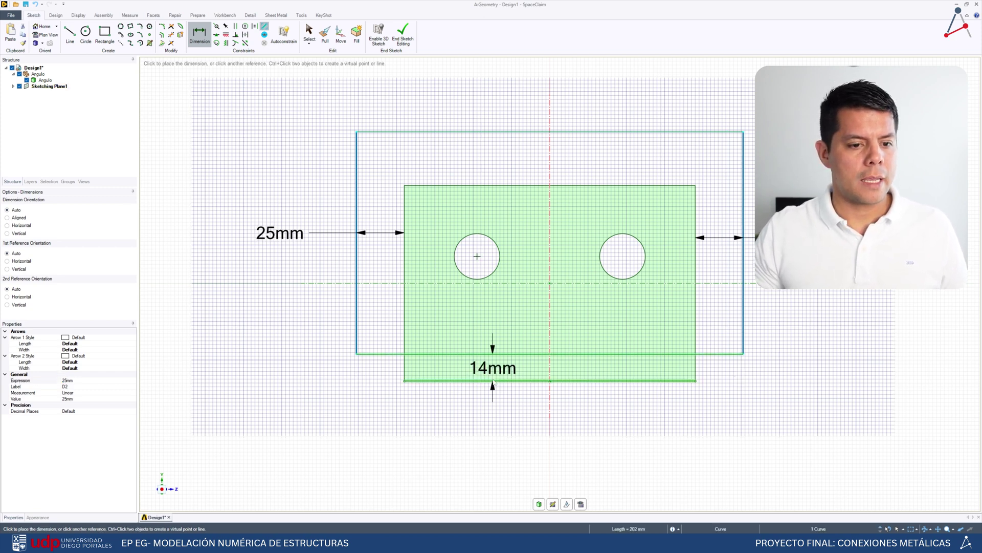
pyautogui.click(327, 371)
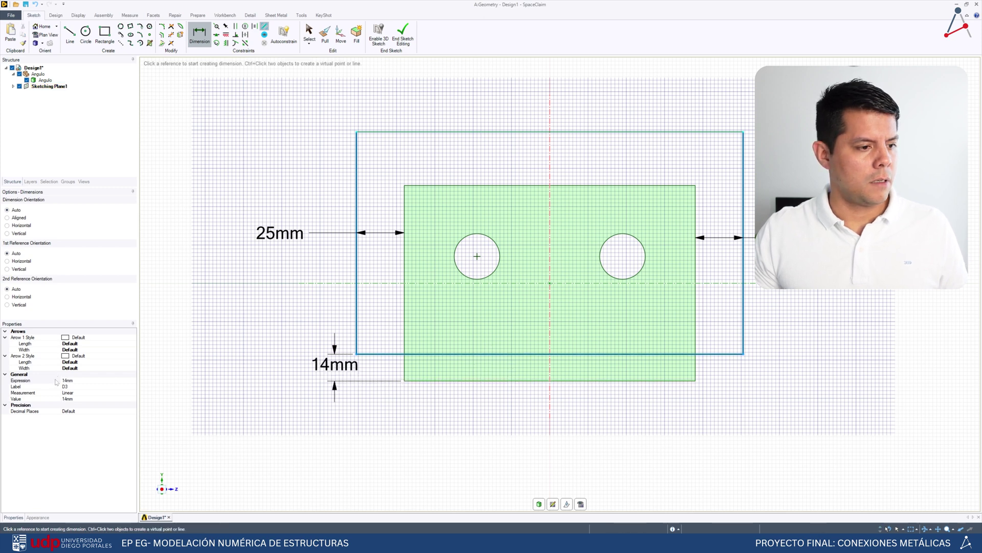
pyautogui.click(75, 380)
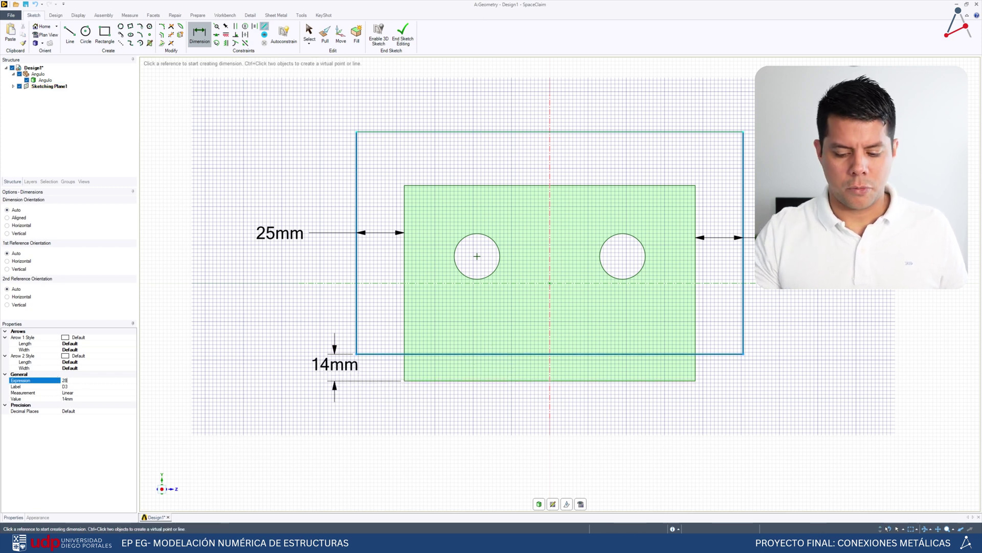
pyautogui.press('Return')
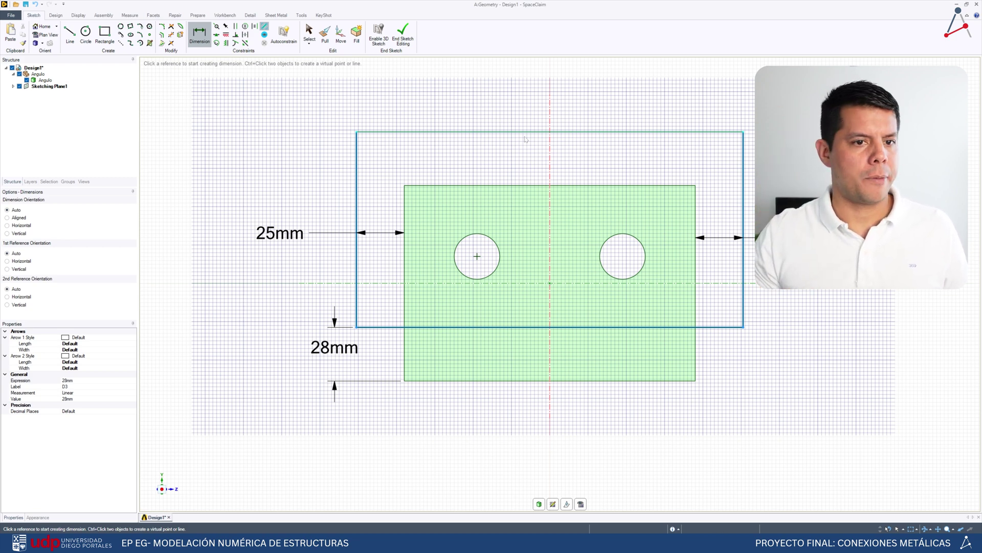
pyautogui.click(524, 185)
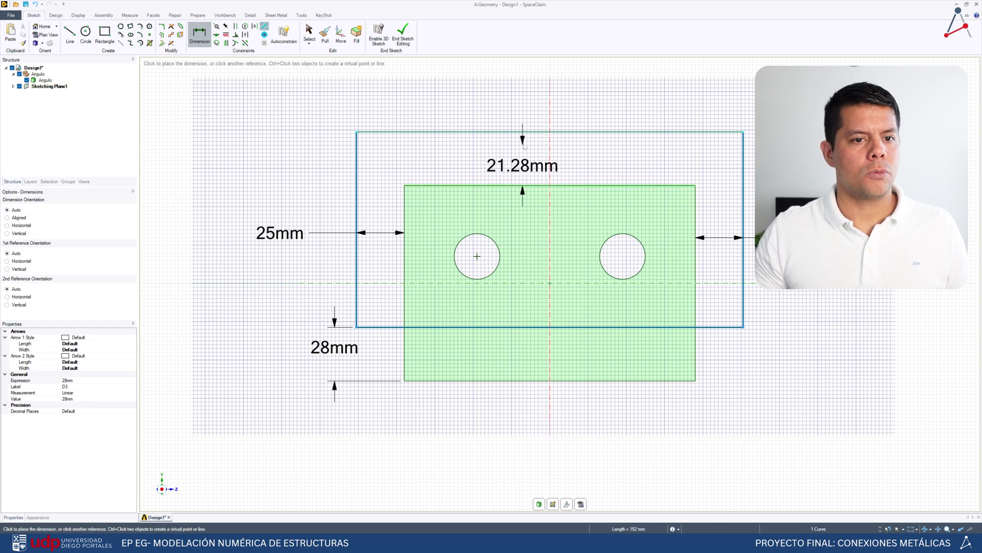
pyautogui.click(523, 132)
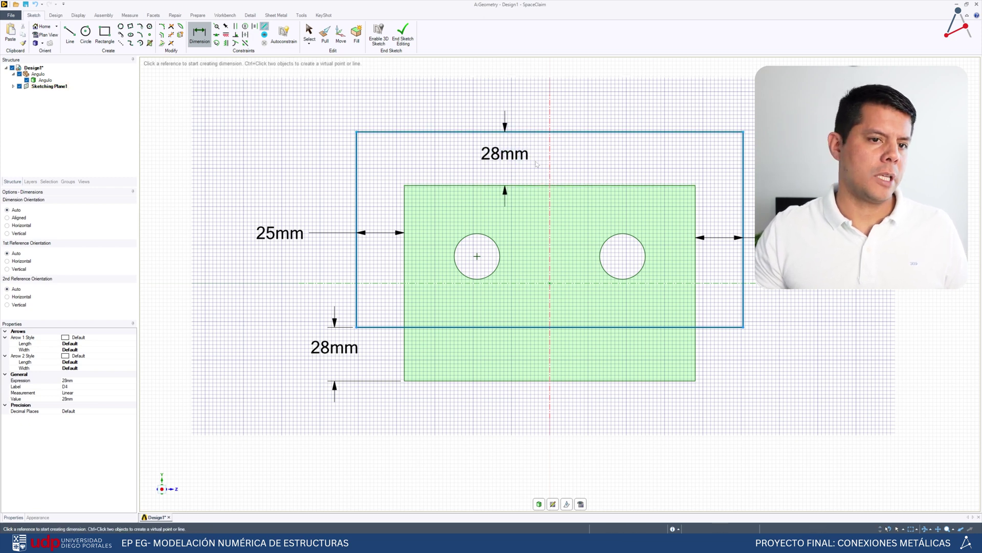
# Place the upper 28 mm dimension left of the rectangle and project the right bolt hole's edge onto the plate sketch
pyautogui.click(313, 165)
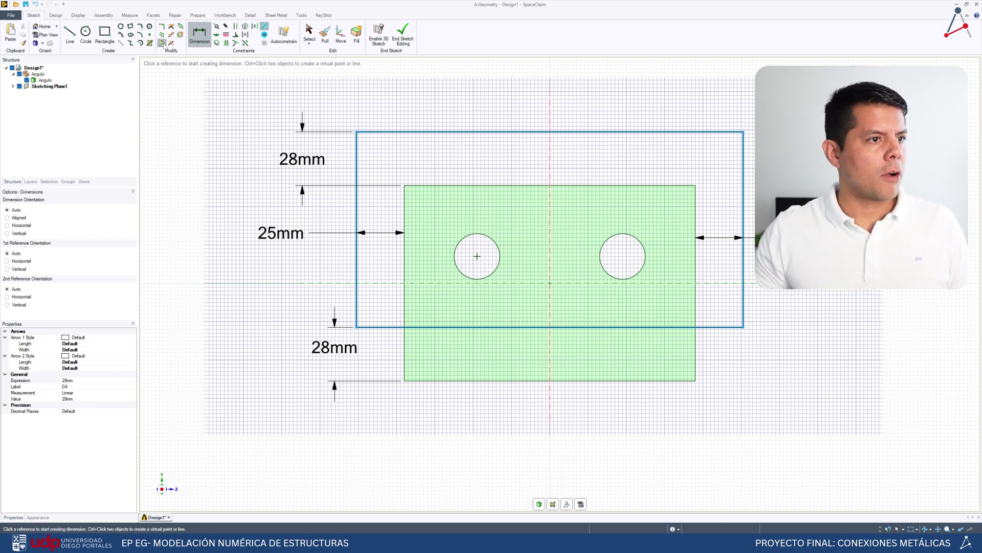
pyautogui.press('Escape')
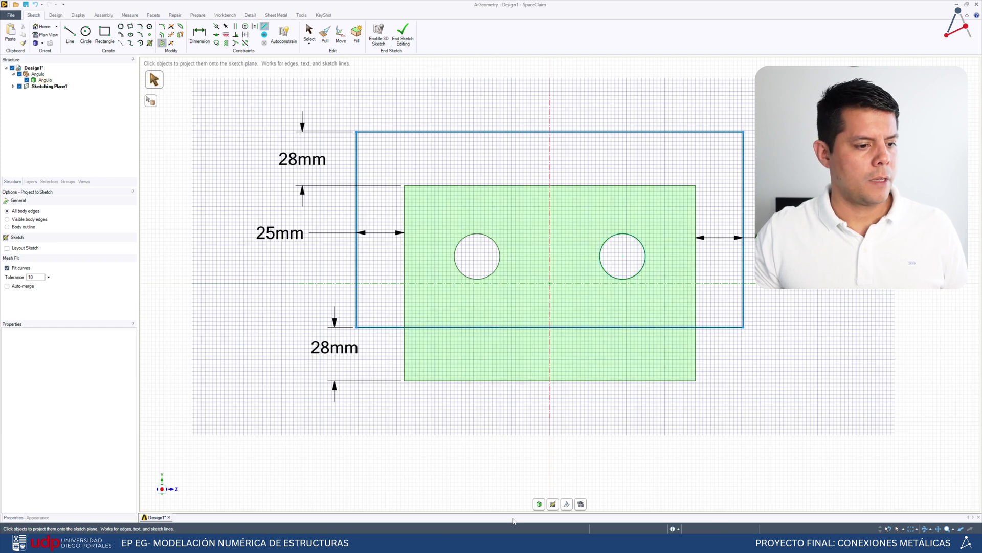
pyautogui.click(540, 504)
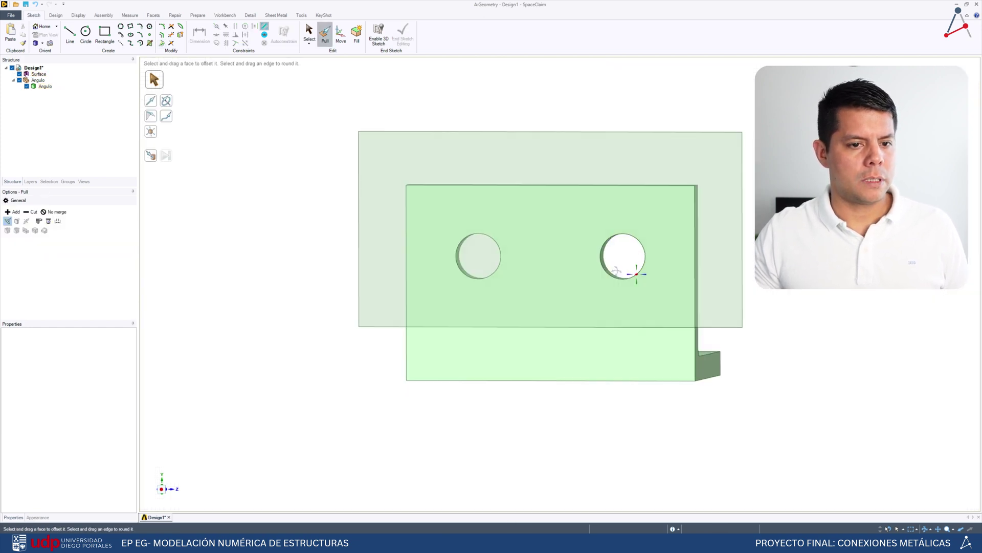
pyautogui.click(558, 273)
pyautogui.moveTo(558, 274); pyautogui.dragTo(441, 301, button='middle')
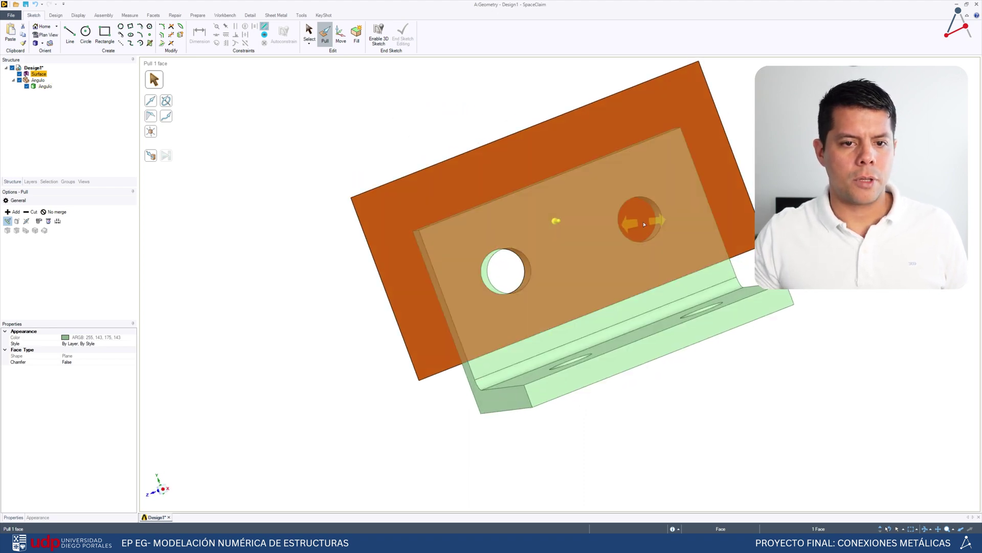
pyautogui.moveTo(643, 224); pyautogui.dragTo(709, 250, button='middle')
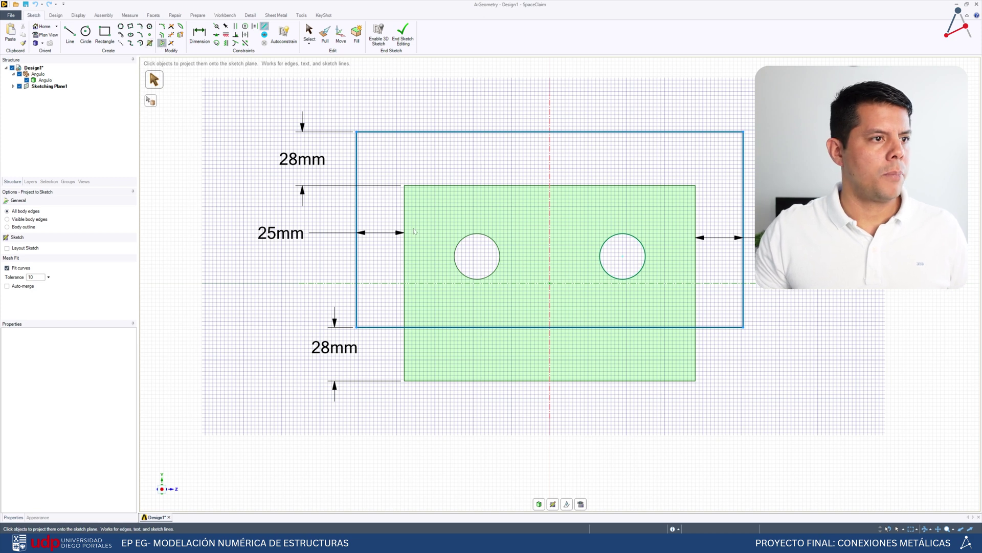
# Project the left bolt hole's edge onto the plate sketch and turn the closed profile into a surface
pyautogui.click(493, 273)
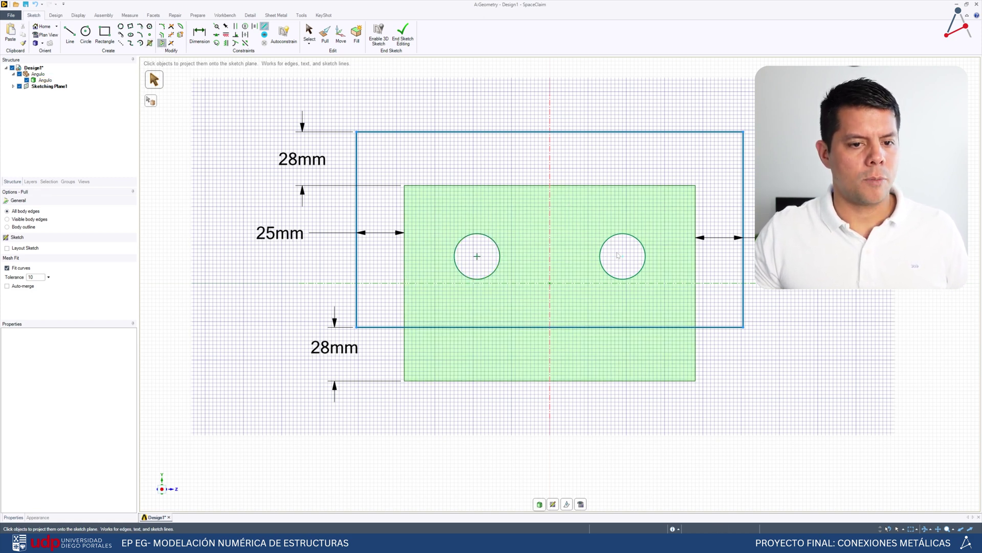
pyautogui.press('p')
pyautogui.moveTo(608, 212); pyautogui.dragTo(562, 226, button='middle')
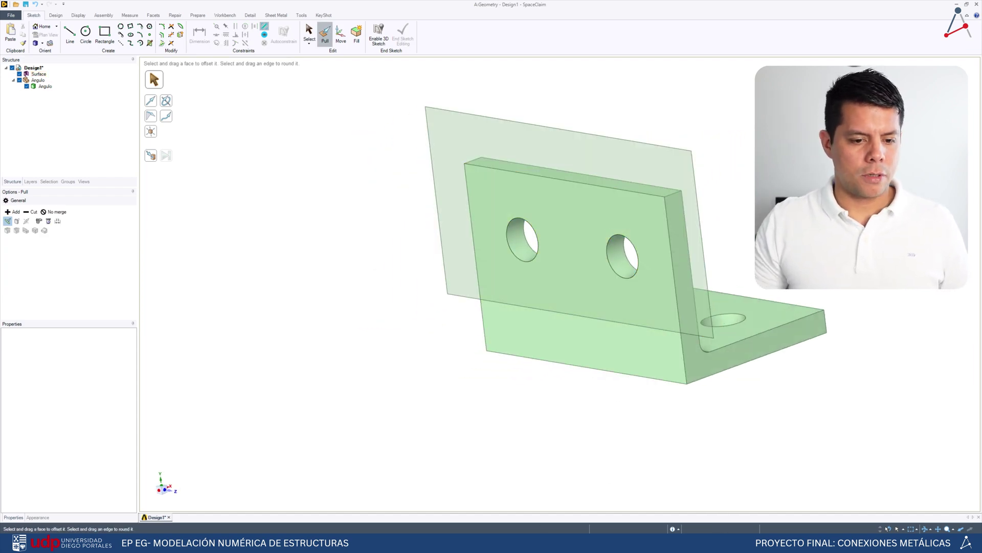
# Check the upper arm's thickness in the reference article and extrude the plate surface 25 mm away from the angle's vertical leg
pyautogui.click(456, 543)
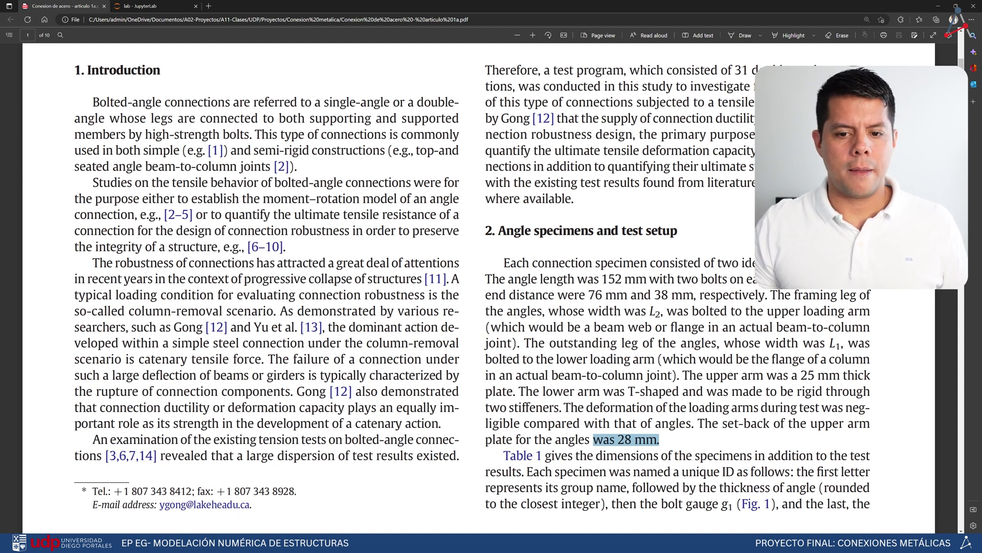
pyautogui.moveTo(682, 375); pyautogui.dragTo(540, 391)
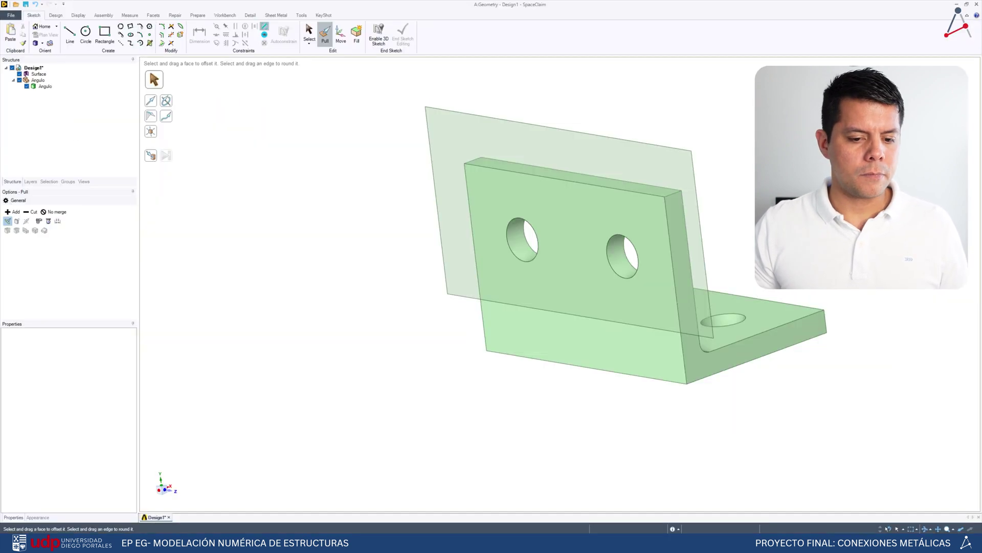
pyautogui.click(523, 128)
pyautogui.moveTo(535, 149); pyautogui.dragTo(513, 155)
pyautogui.write('25')
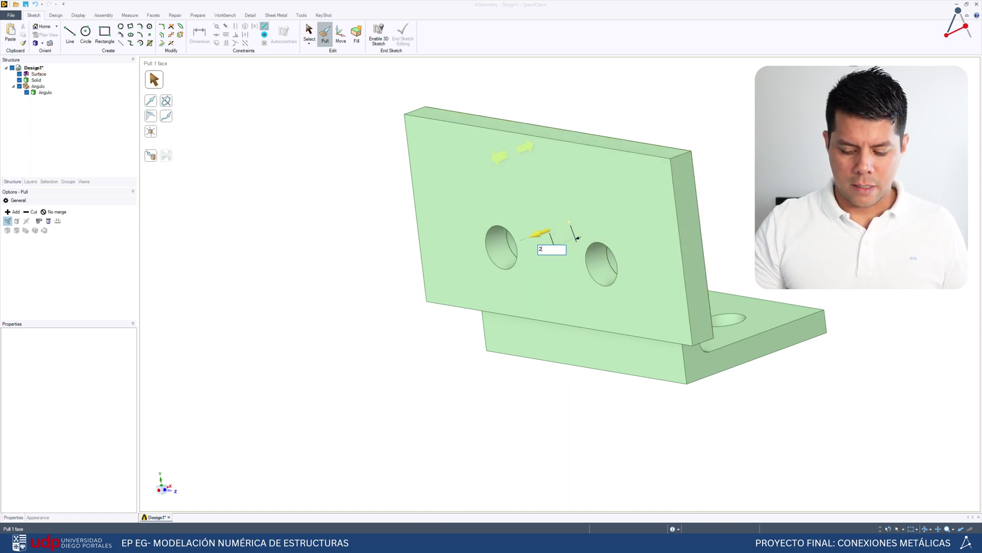
pyautogui.press('Return')
pyautogui.click(248, 181)
# Rename the extruded plate solid Placasuperior and move it to a new component
pyautogui.moveTo(249, 181); pyautogui.dragTo(459, 213, button='middle')
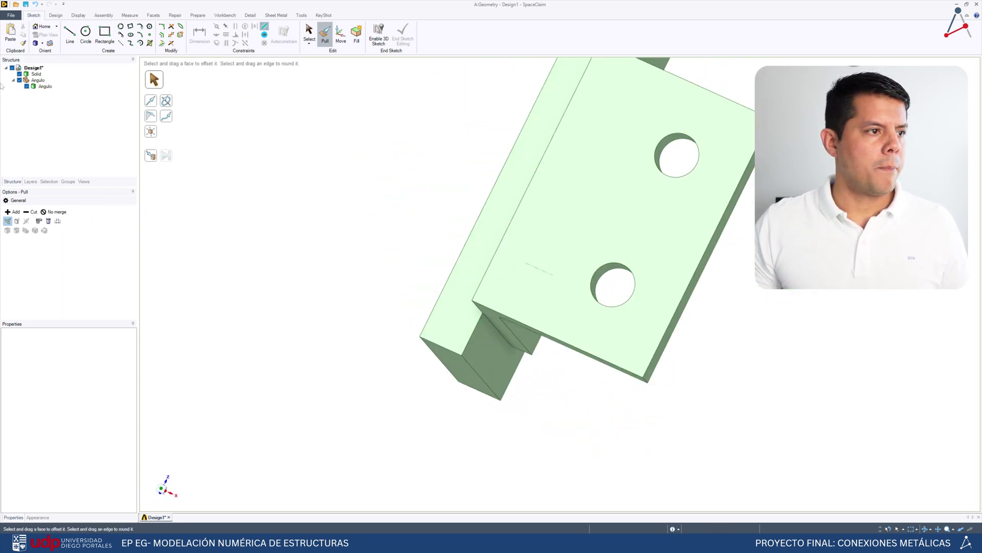
pyautogui.click(36, 73)
pyautogui.rightClick(36, 73)
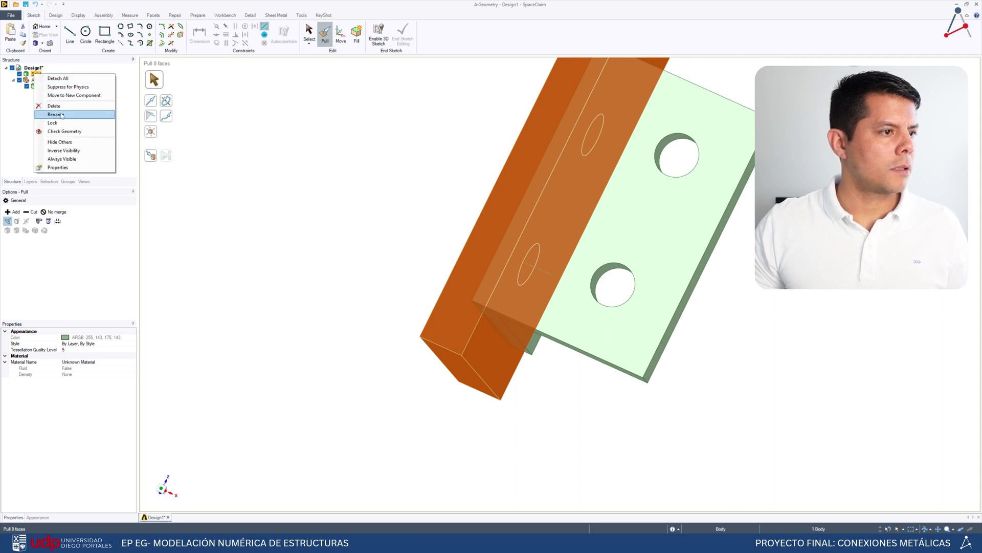
pyautogui.click(55, 114)
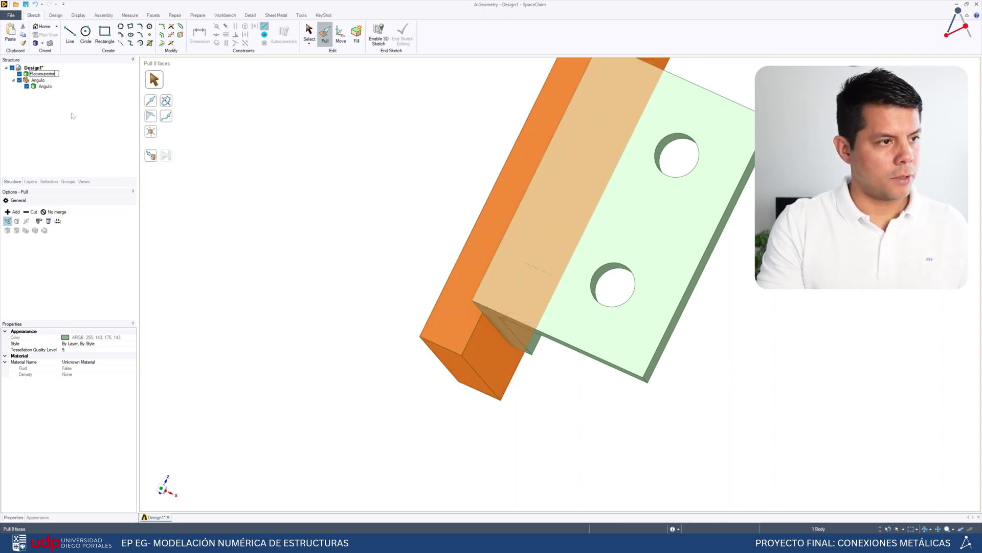
pyautogui.press('Return')
pyautogui.rightClick(54, 74)
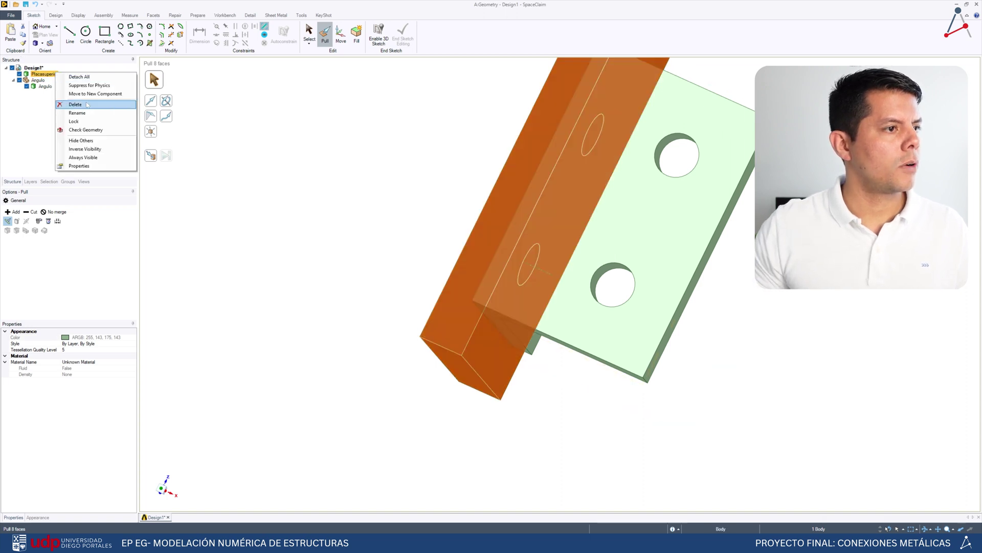
pyautogui.click(58, 96)
pyautogui.click(601, 181)
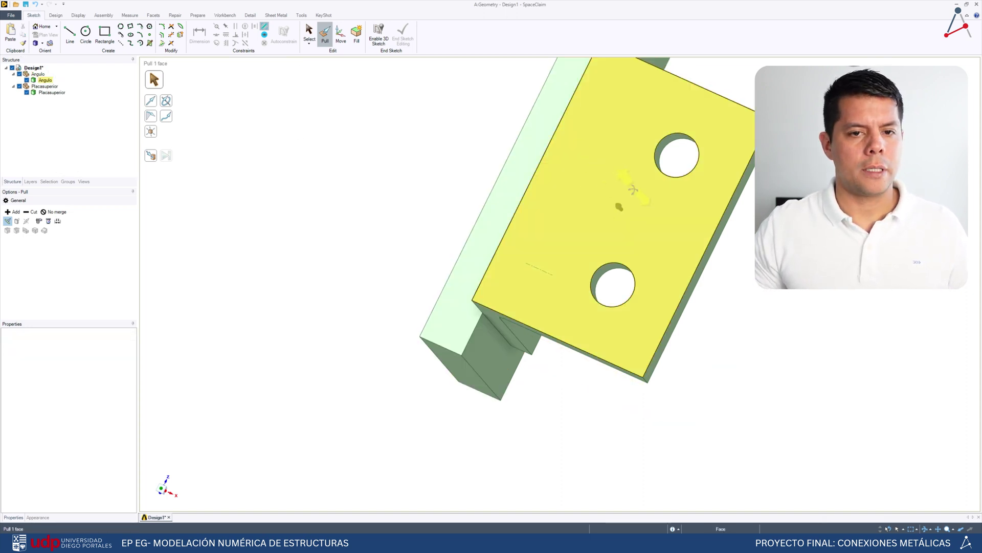
# Start a sketch on the outer face of the angle's outstanding leg and orient it in plan view
pyautogui.moveTo(633, 190); pyautogui.dragTo(688, 278, button='middle')
pyautogui.scroll(5, 737, 185)
pyautogui.scroll(-3, 727, 183)
pyautogui.click(688, 278)
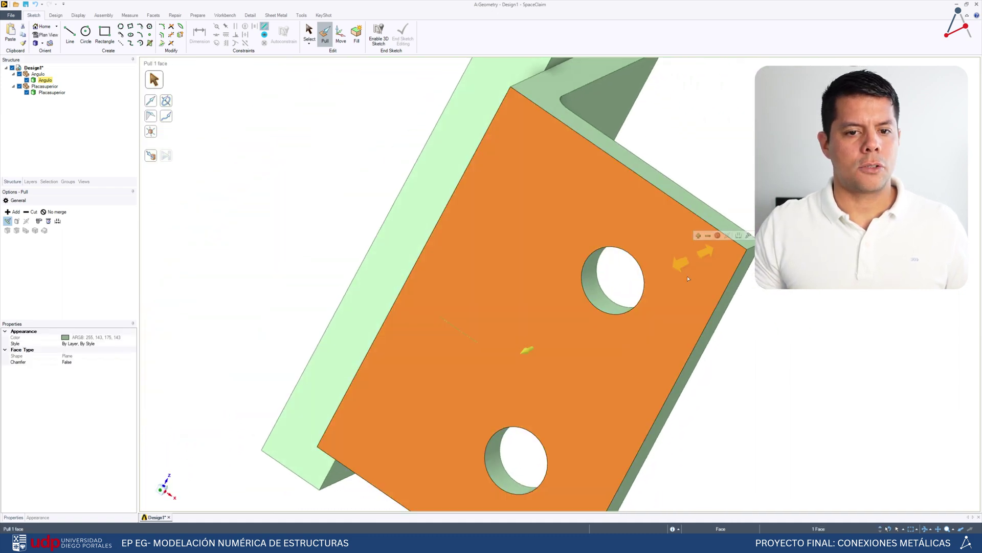
pyautogui.click(558, 419)
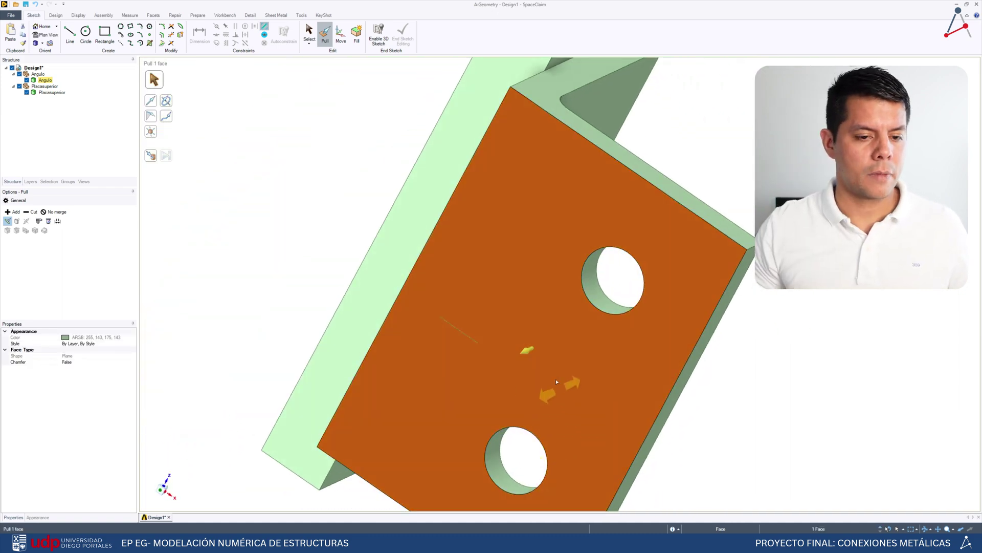
pyautogui.click(60, 16)
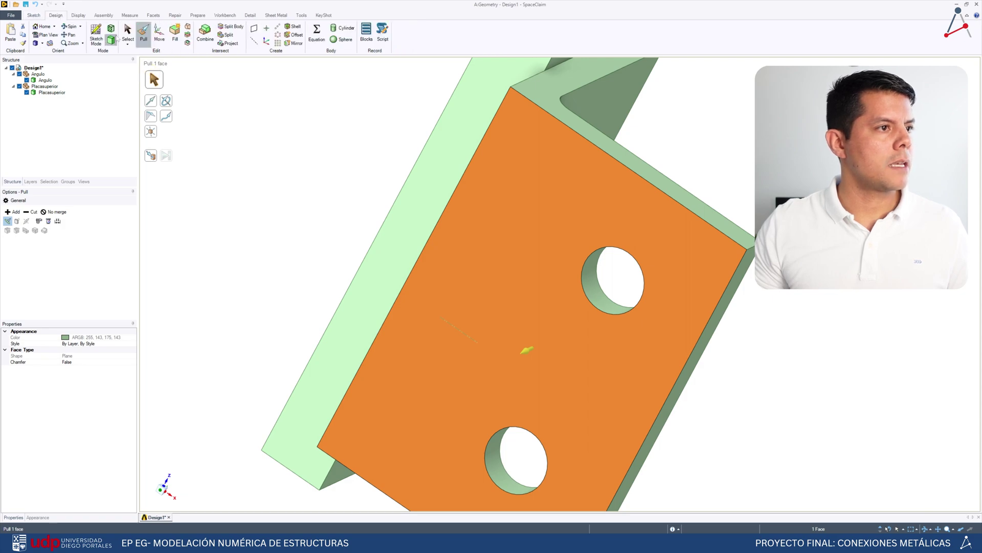
pyautogui.click(98, 35)
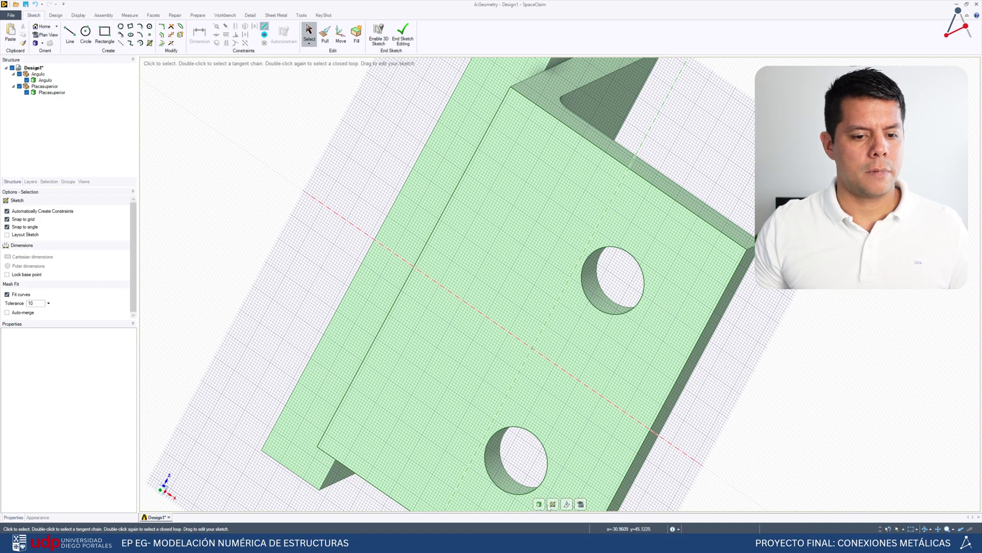
pyautogui.click(581, 504)
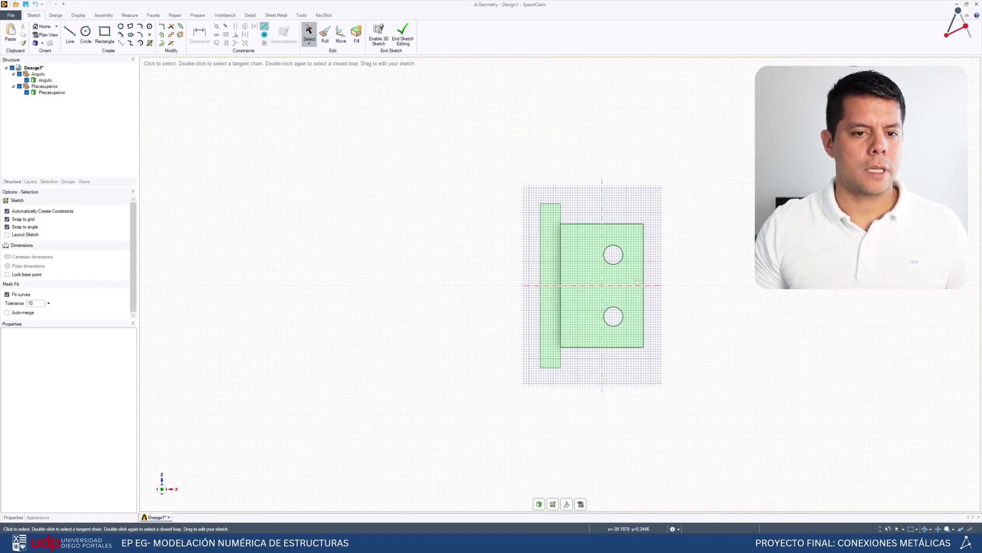
pyautogui.scroll(3, 637, 281)
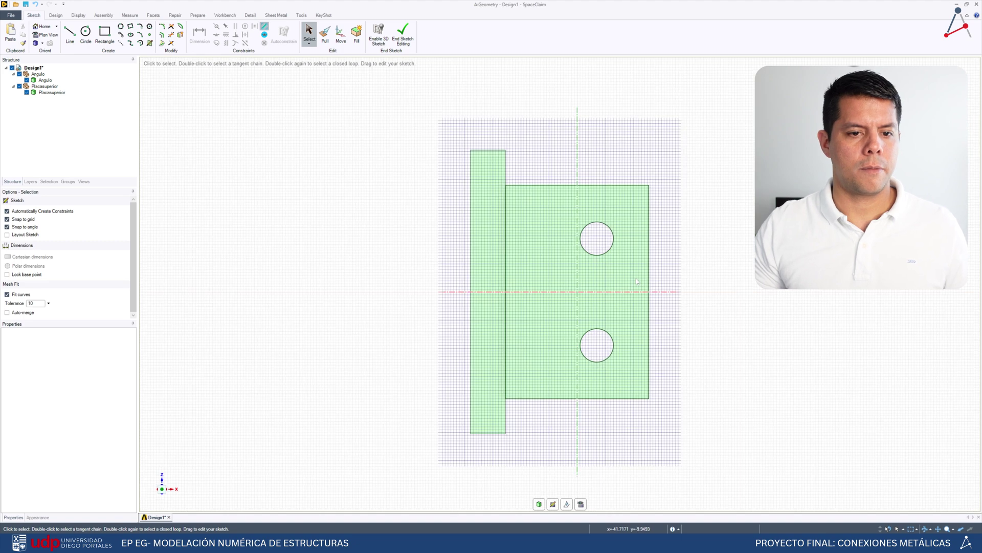
# Sketch a rectangle about 146 by 202 mm from the upper plate's outer corner, extending past the outstanding leg's free edge
pyautogui.click(112, 34)
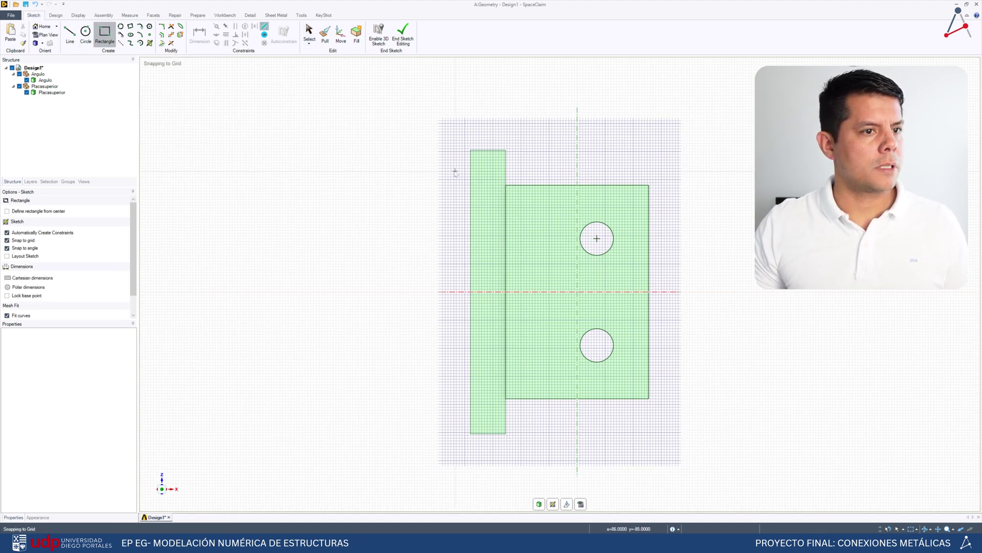
pyautogui.click(471, 151)
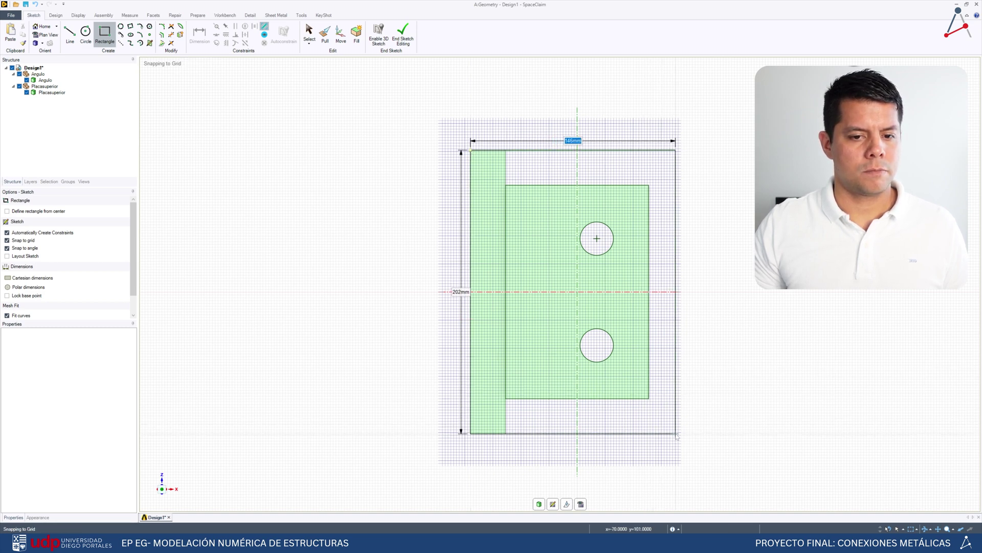
pyautogui.click(676, 434)
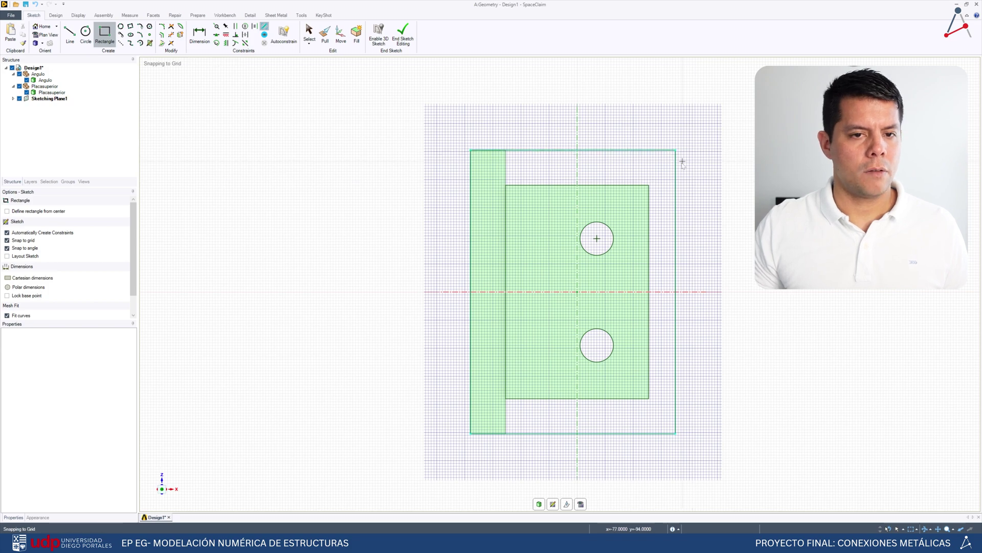
pyautogui.moveTo(683, 162); pyautogui.dragTo(614, 164, button='middle')
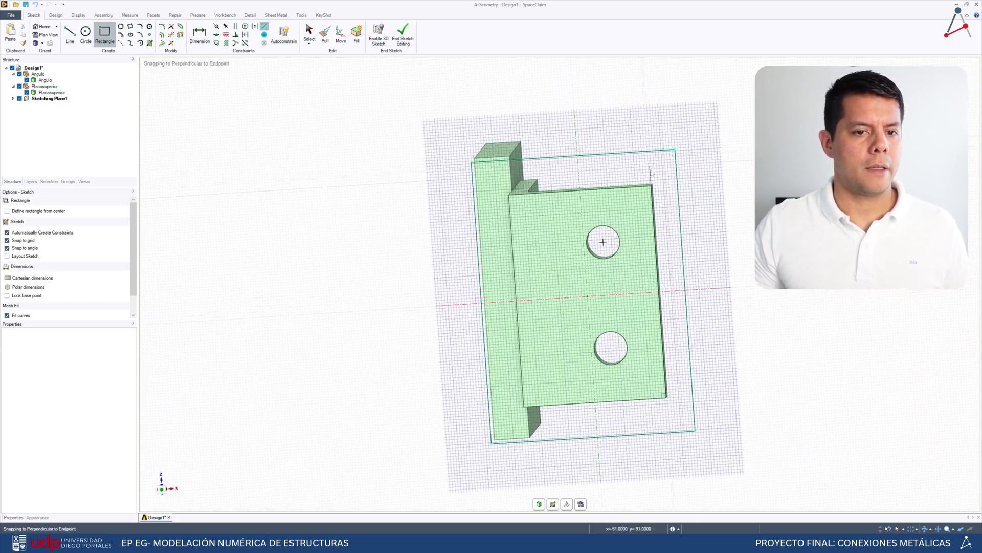
# Project the edges of the outstanding leg's two bolt holes onto the sketch in plan view
pyautogui.click(584, 505)
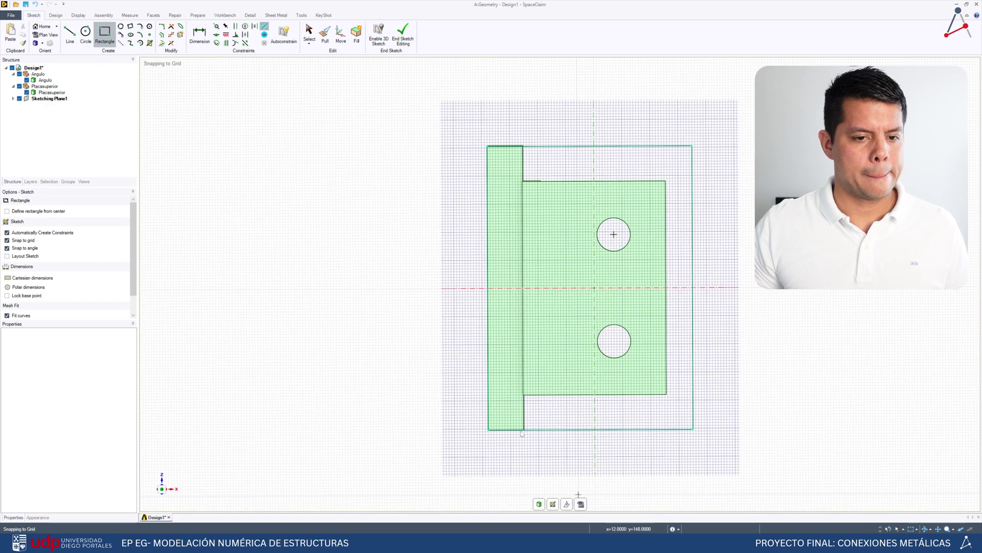
pyautogui.click(162, 44)
pyautogui.click(629, 247)
pyautogui.click(630, 352)
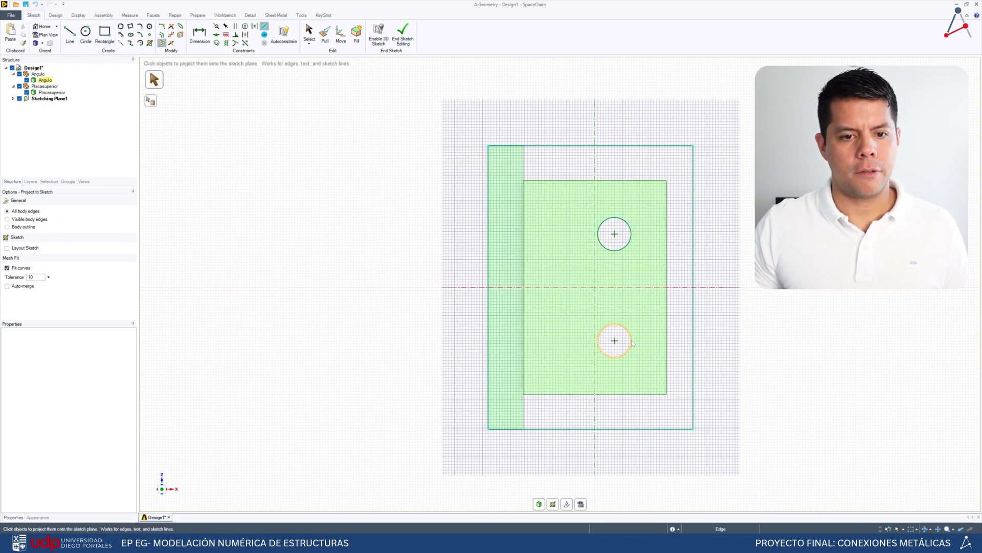
pyautogui.click(652, 179)
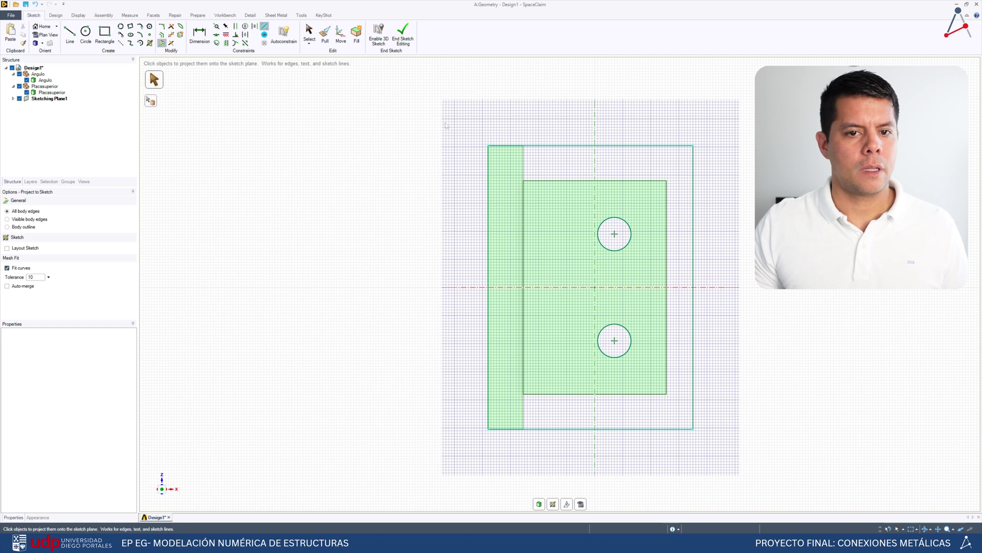
# Dimension the rectangle's right edge horizontally from the outstanding leg's free edge and set the distance to 10 mm
pyautogui.click(200, 34)
pyautogui.click(693, 275)
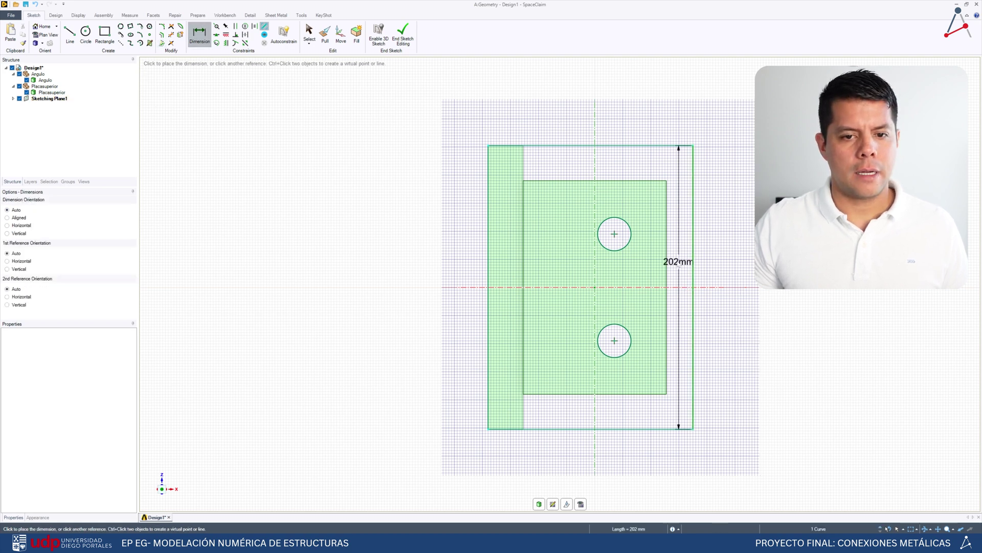
pyautogui.click(738, 271)
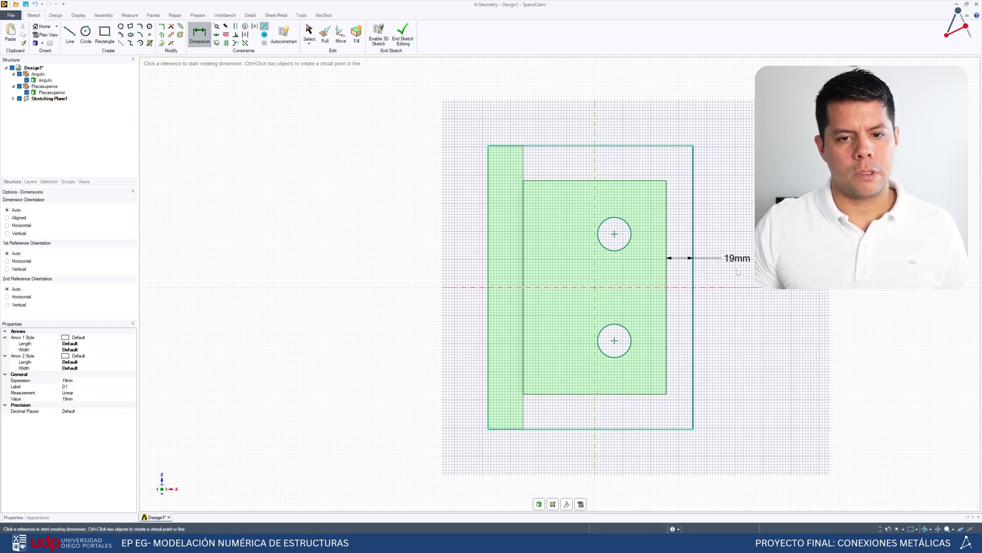
pyautogui.click(76, 380)
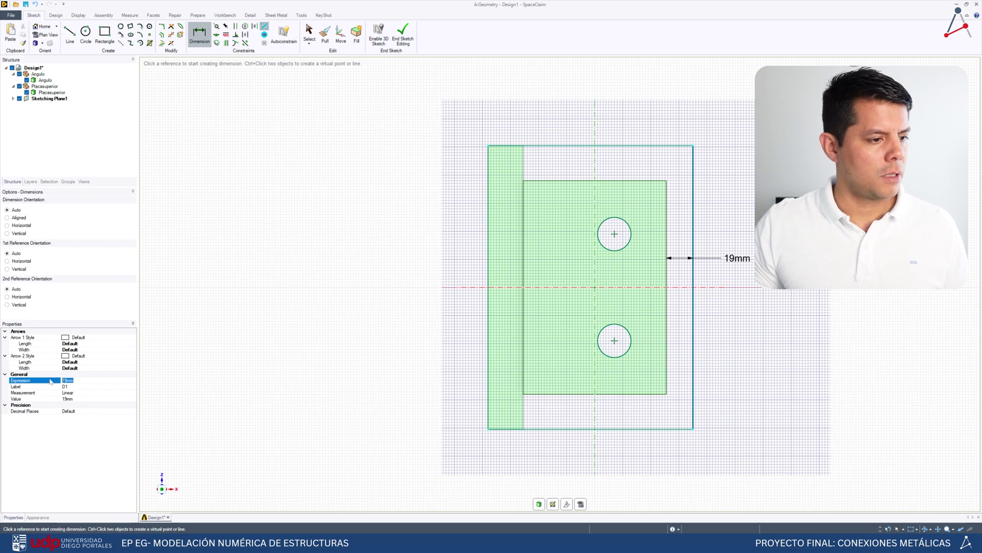
pyautogui.write('10')
pyautogui.press('Return')
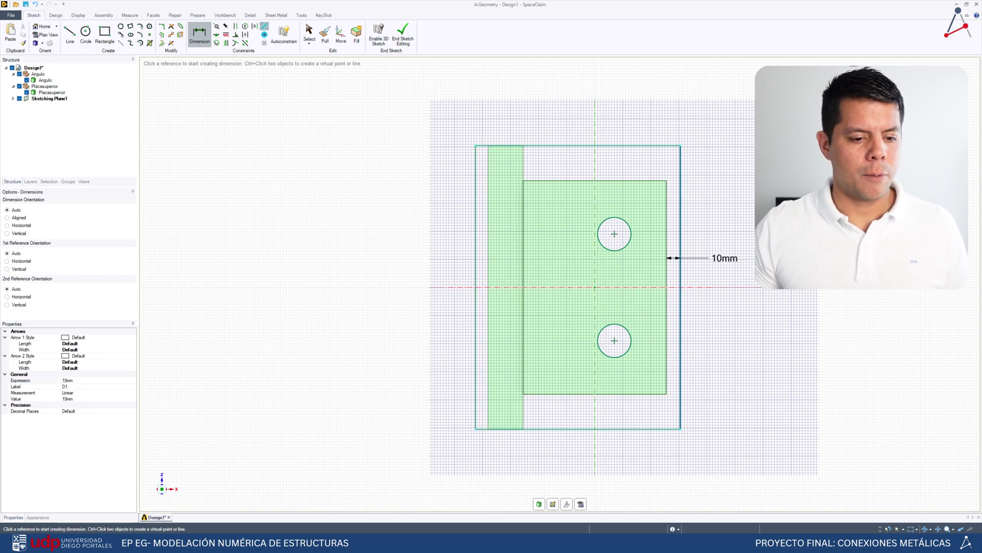
# Switch to the reference article and examine the specimen design in Fig. 1 and the test setup in Fig. 2
pyautogui.hotkey('alt', 'Tab')
pyautogui.scroll(-10, 649, 198)
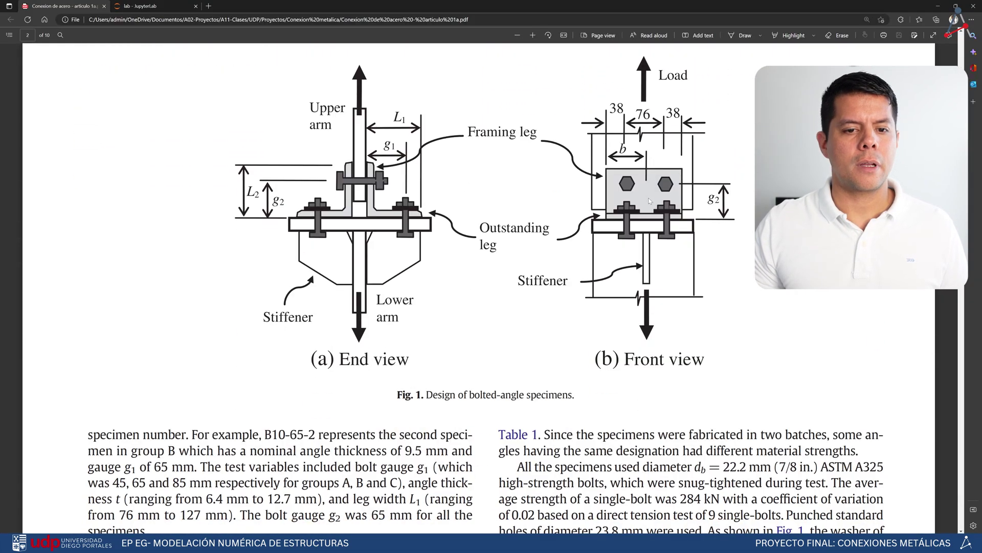
pyautogui.scroll(-20, 649, 200)
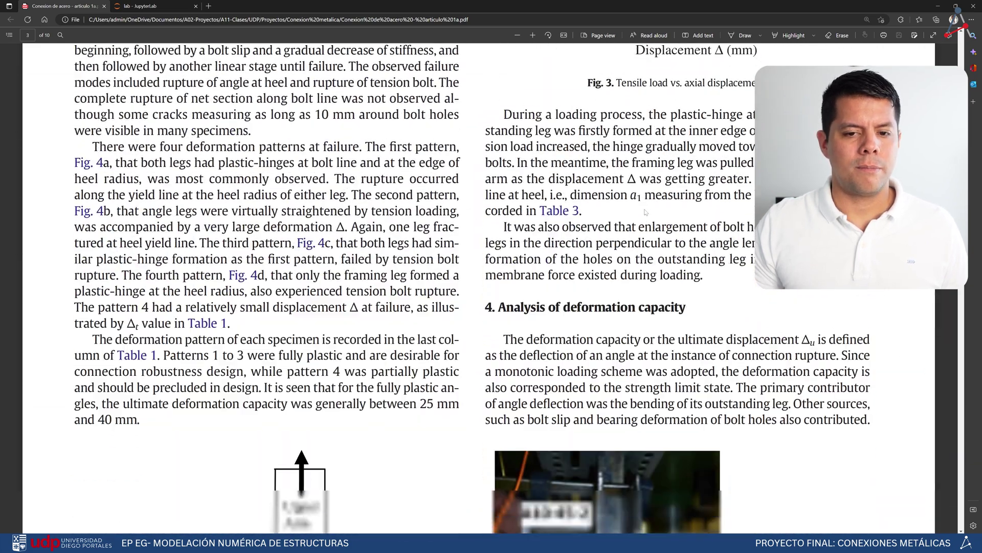
pyautogui.scroll(-6, 646, 212)
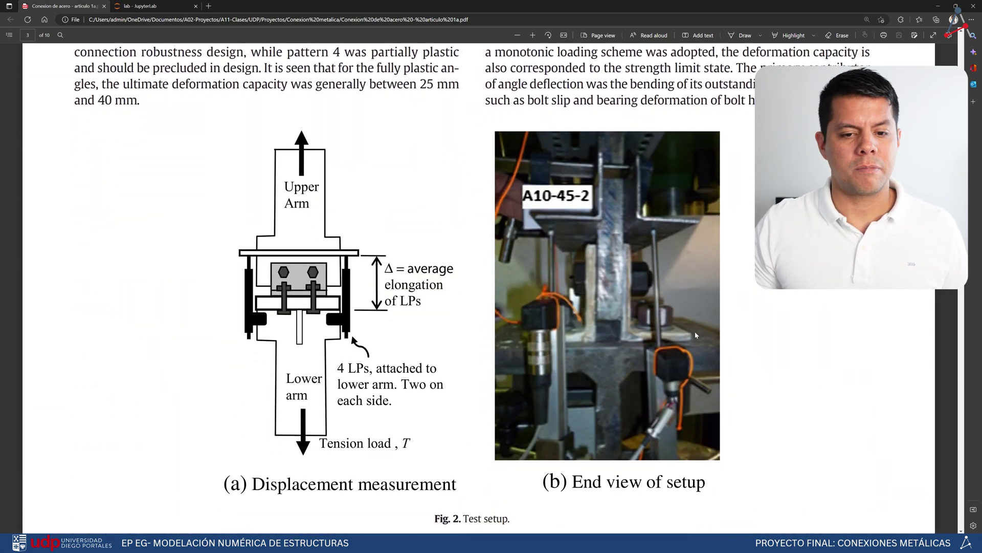
# Examine the article's photographs of the ruptured angle specimens and the supporting lower plate
pyautogui.scroll(-10, 550, 190)
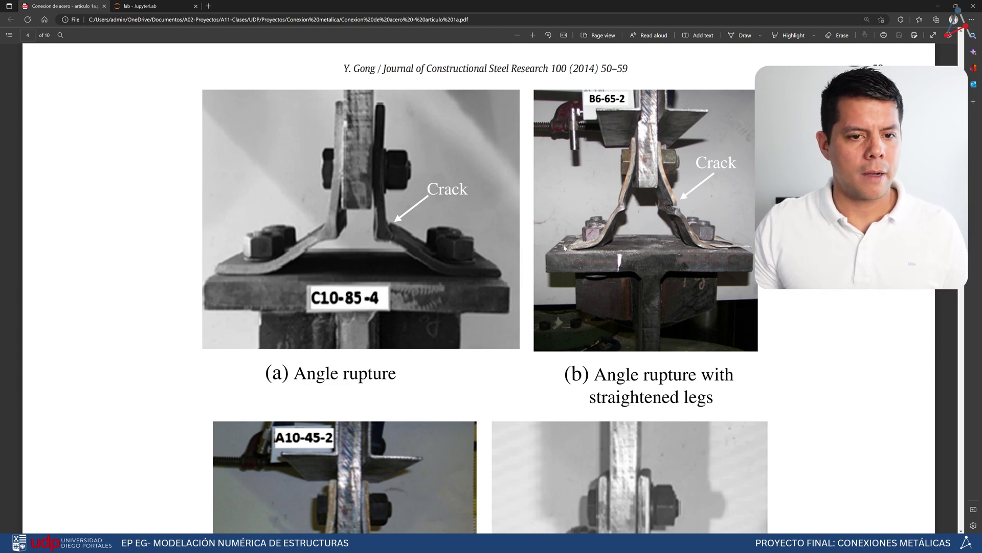
pyautogui.scroll(-5, 581, 239)
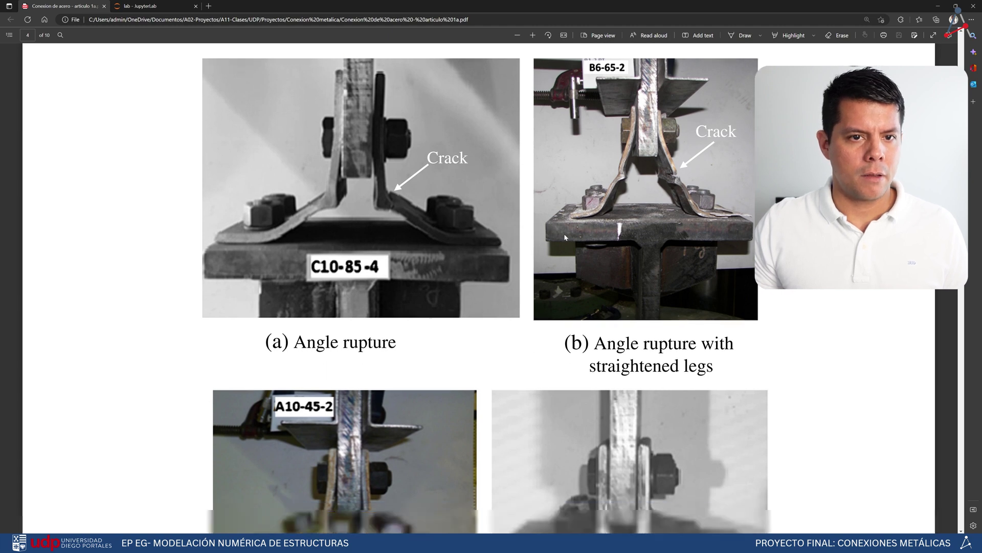
pyautogui.scroll(-1, 580, 287)
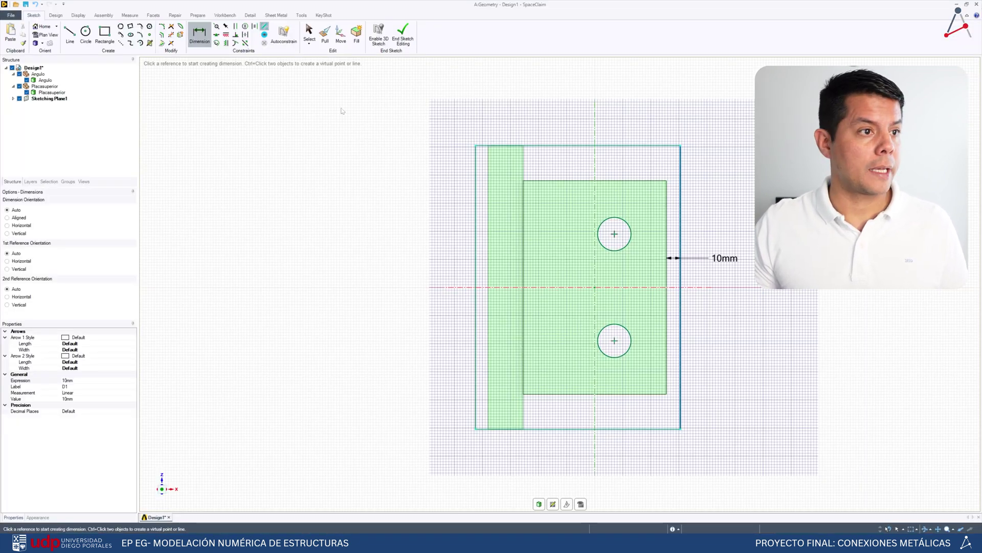
# Pull the lower plate's sketched profile with its two bolt holes 25 mm away from the angle's outstanding leg
pyautogui.click(477, 196)
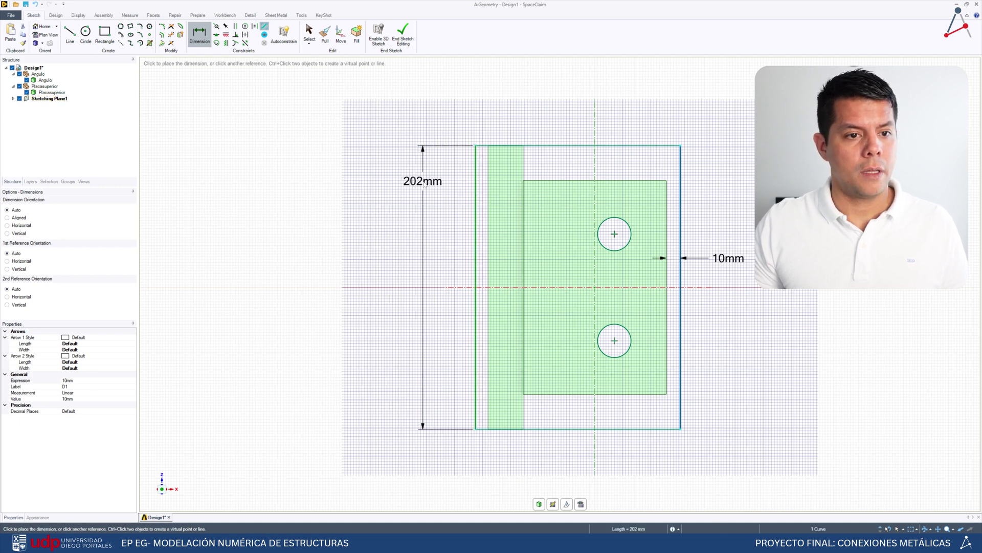
pyautogui.press('Escape')
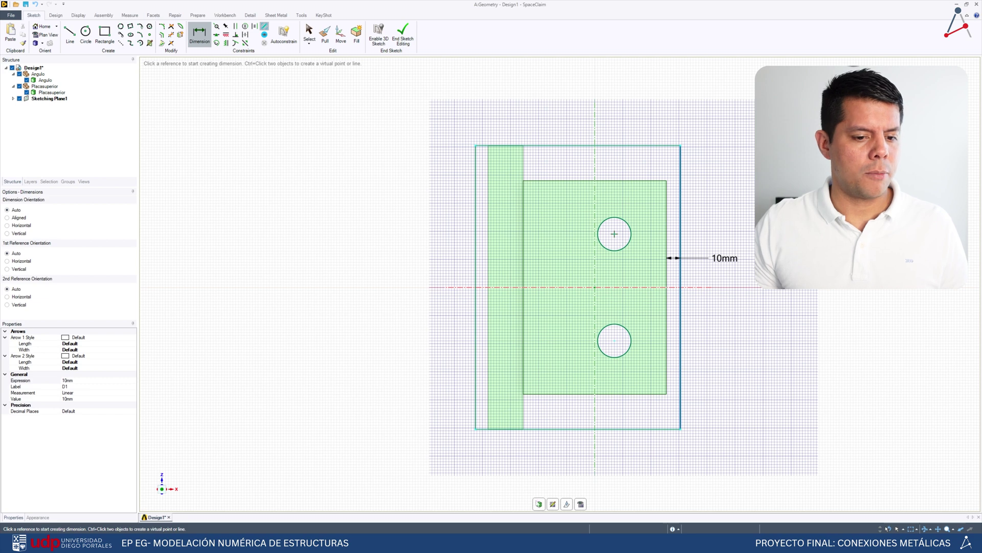
pyautogui.press('p')
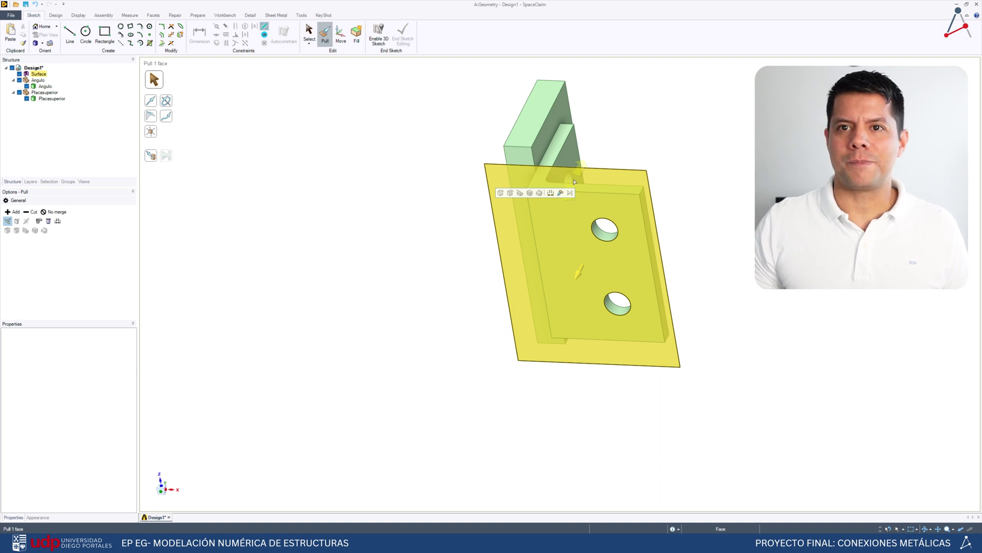
pyautogui.click(602, 199)
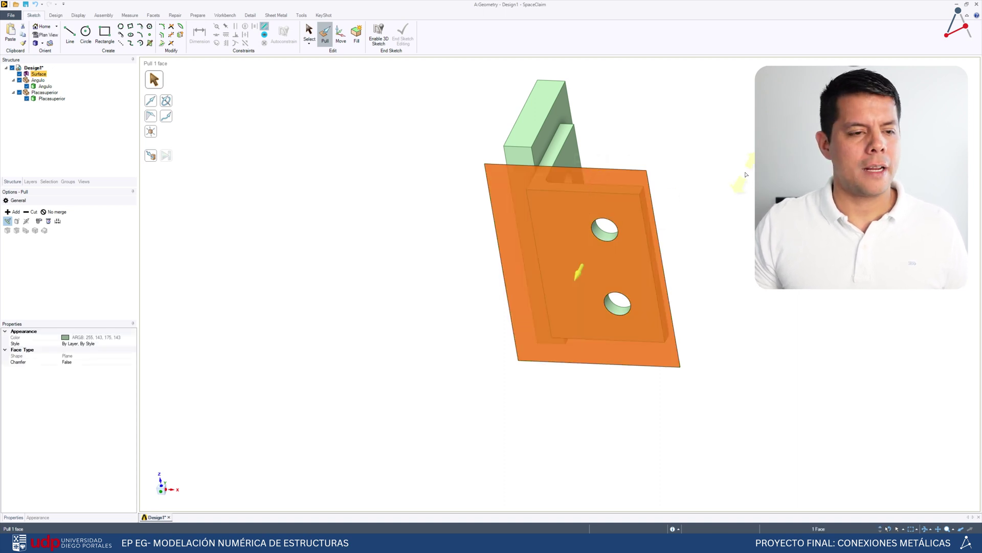
pyautogui.moveTo(745, 174); pyautogui.dragTo(722, 189)
pyautogui.write('25')
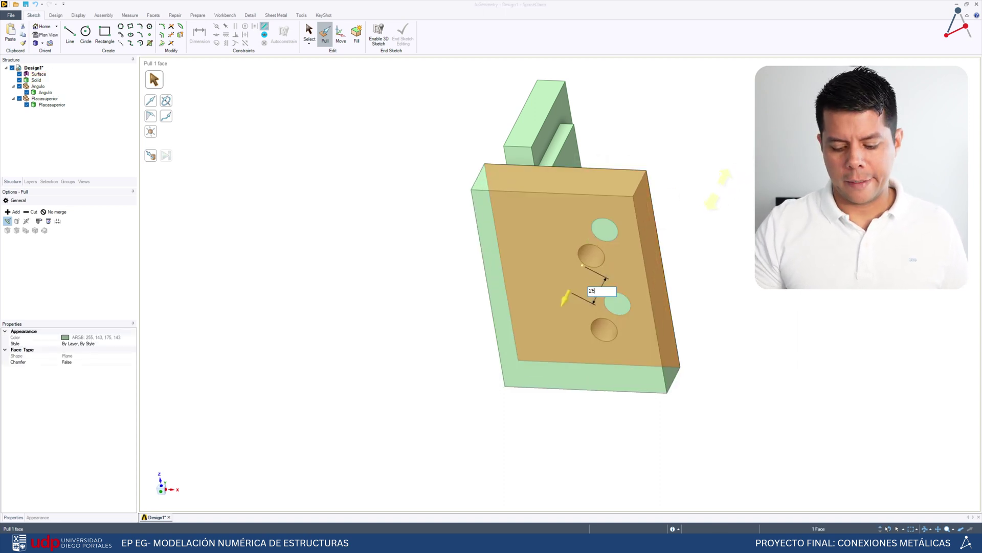
pyautogui.press('Return')
# Examine how the angle, upper plate and lower plate fit together from several sides
pyautogui.moveTo(526, 99); pyautogui.dragTo(610, 188, button='middle')
pyautogui.moveTo(471, 261); pyautogui.dragTo(438, 263, button='middle')
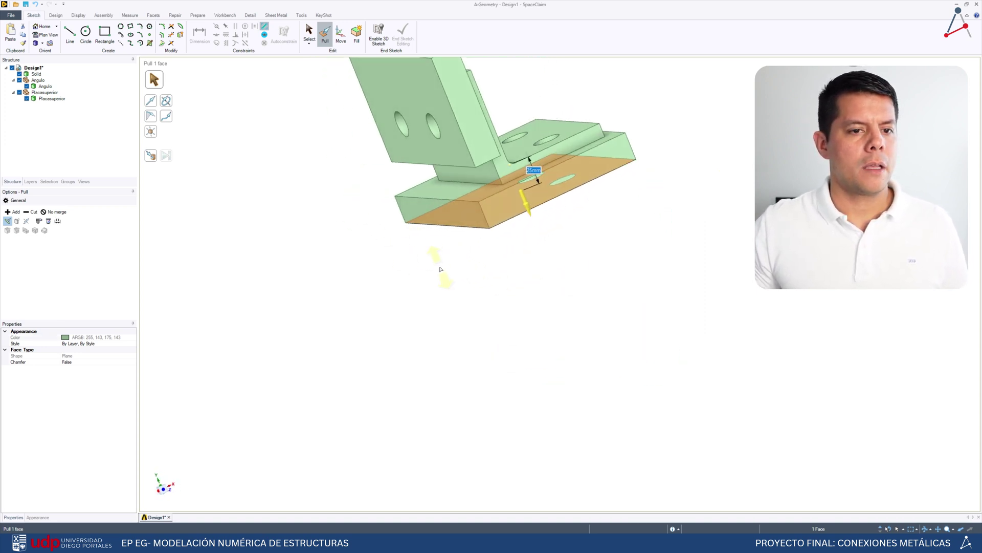
pyautogui.click(440, 212)
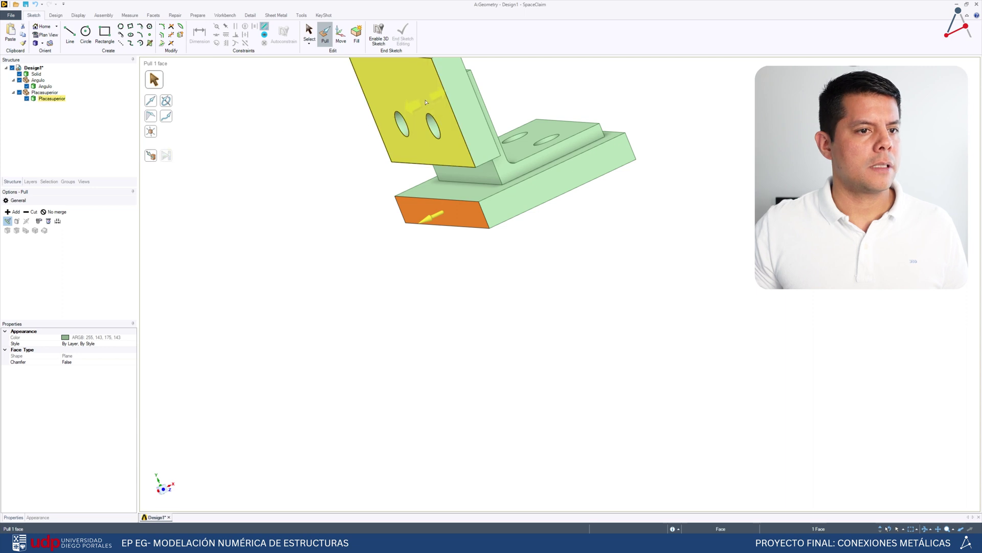
pyautogui.click(412, 117)
pyautogui.moveTo(500, 230); pyautogui.dragTo(742, 199, button='middle')
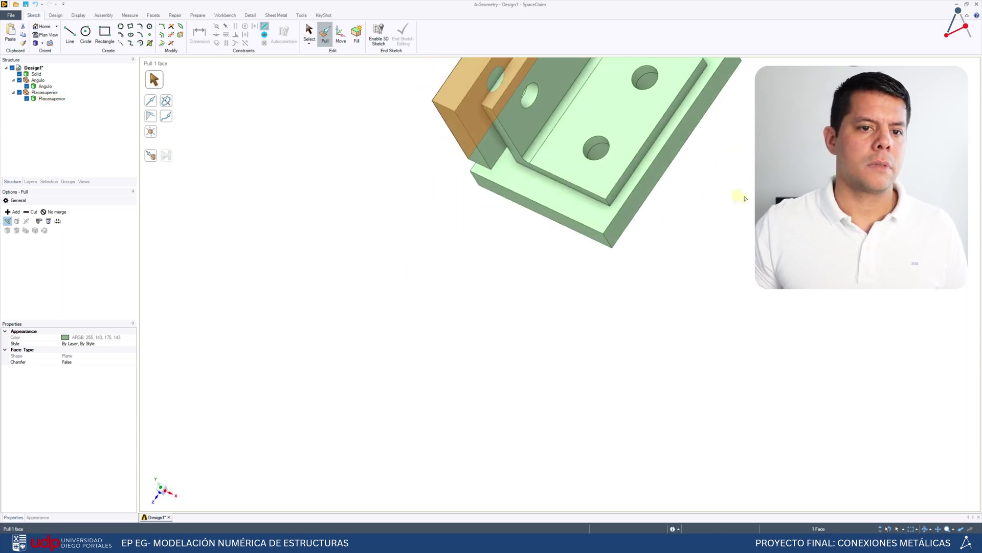
pyautogui.scroll(3, 565, 206)
pyautogui.scroll(-5, 562, 181)
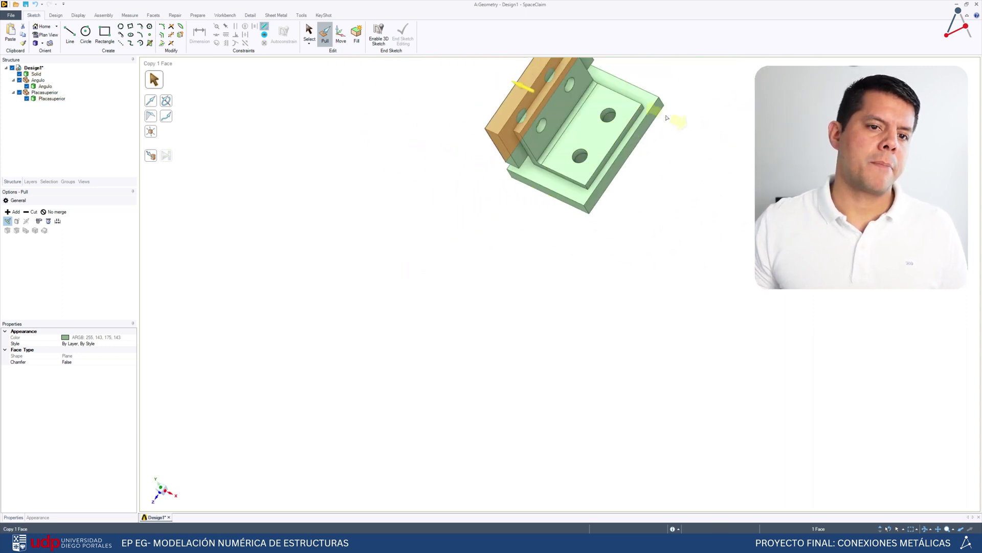
pyautogui.scroll(3, 645, 138)
pyautogui.scroll(-1, 653, 156)
pyautogui.keyDown('shift'); pyautogui.moveTo(654, 156); pyautogui.dragTo(581, 321, button='middle'); pyautogui.keyUp('shift')
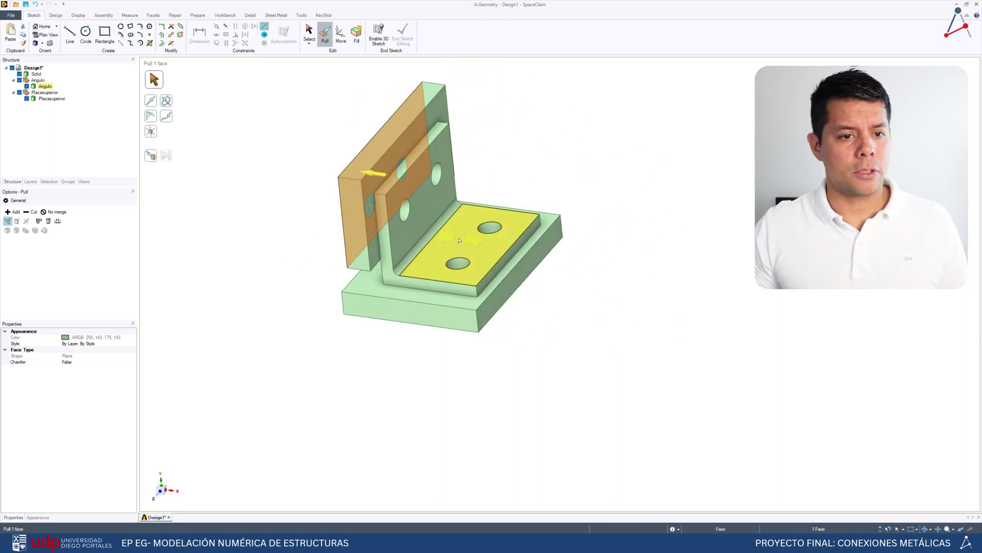
pyautogui.moveTo(552, 259)
pyautogui.mouseDown(button='middle')
pyautogui.moveTo(669, 258)
pyautogui.moveTo(563, 245)
pyautogui.mouseUp(button='middle')
pyautogui.moveTo(475, 301); pyautogui.dragTo(490, 301, button='middle')
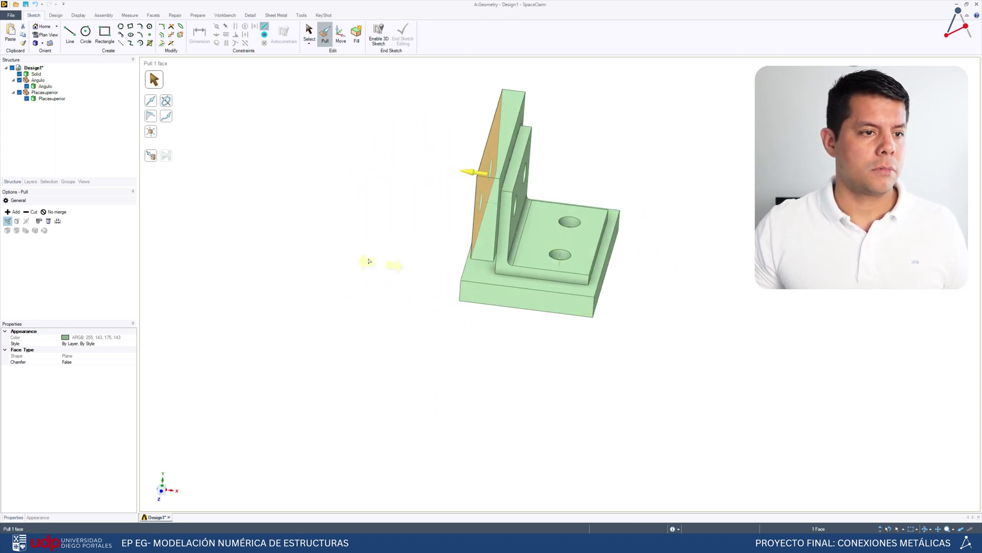
pyautogui.click(244, 198)
# Create a plane midway between the upper plate's two large opposite faces
pyautogui.click(56, 16)
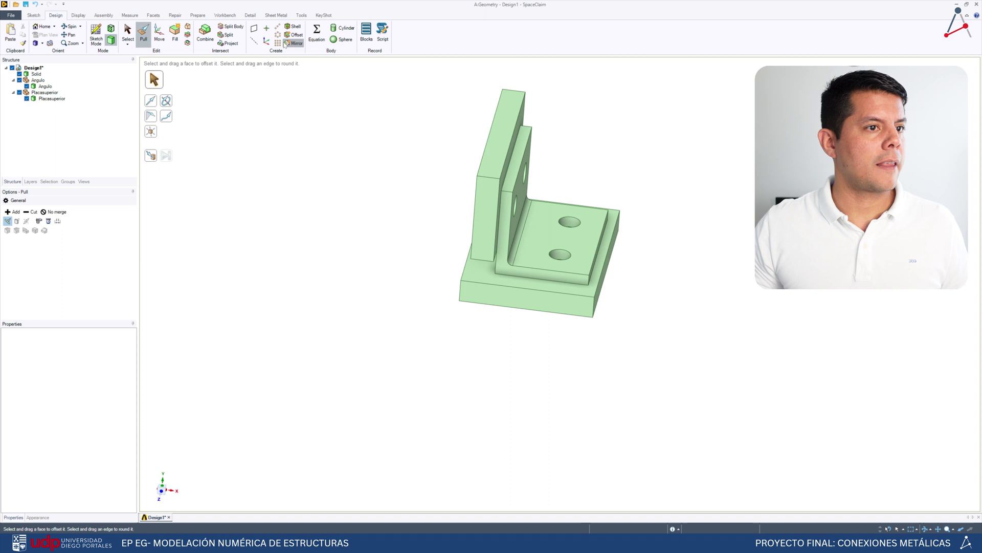
pyautogui.click(253, 30)
pyautogui.moveTo(425, 136); pyautogui.dragTo(390, 139, button='middle')
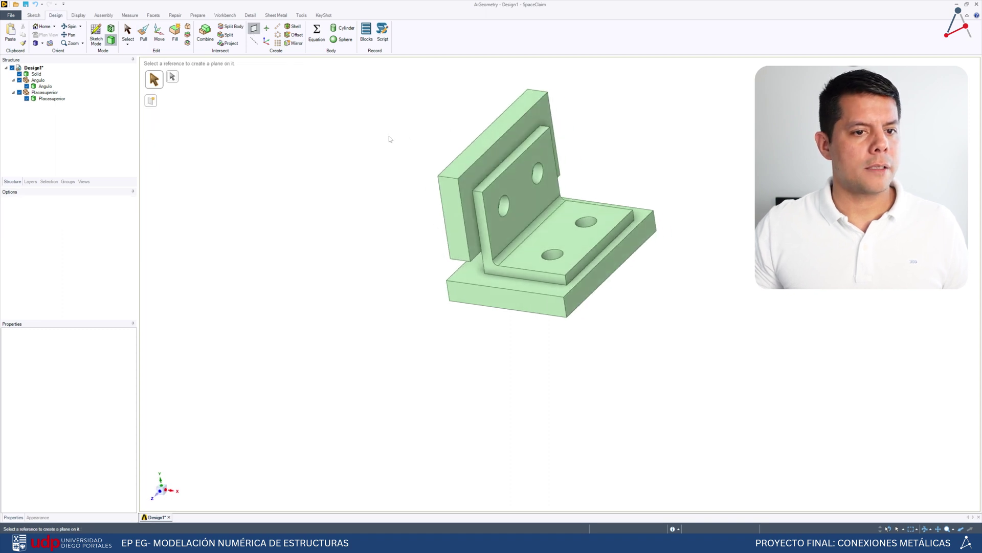
pyautogui.click(128, 31)
pyautogui.click(489, 158)
pyautogui.moveTo(488, 157)
pyautogui.mouseDown(button='middle')
pyautogui.moveTo(588, 171)
pyautogui.moveTo(494, 167)
pyautogui.mouseUp(button='middle')
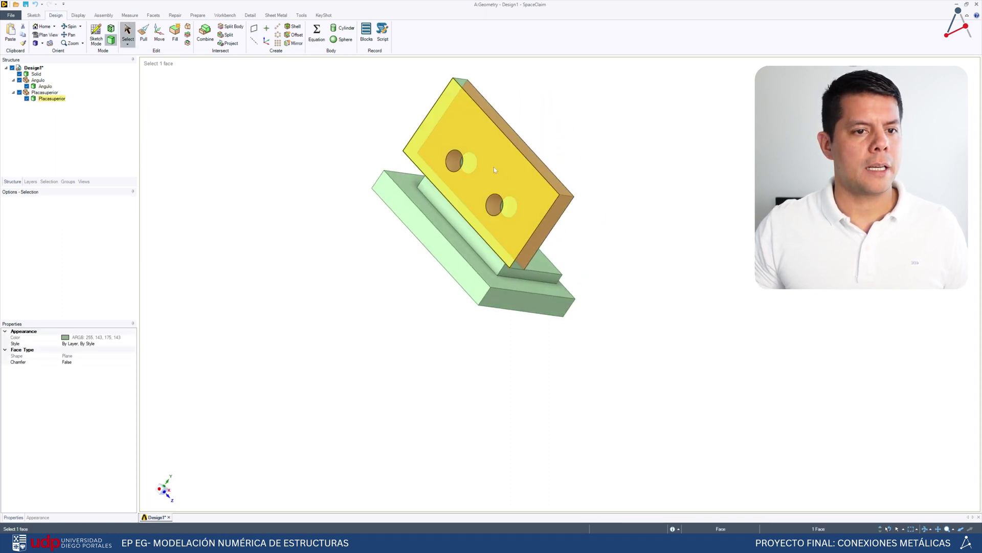
pyautogui.moveTo(616, 203); pyautogui.dragTo(523, 173, button='middle')
pyautogui.keyDown('ctrl'); pyautogui.click(504, 171); pyautogui.keyUp('ctrl')
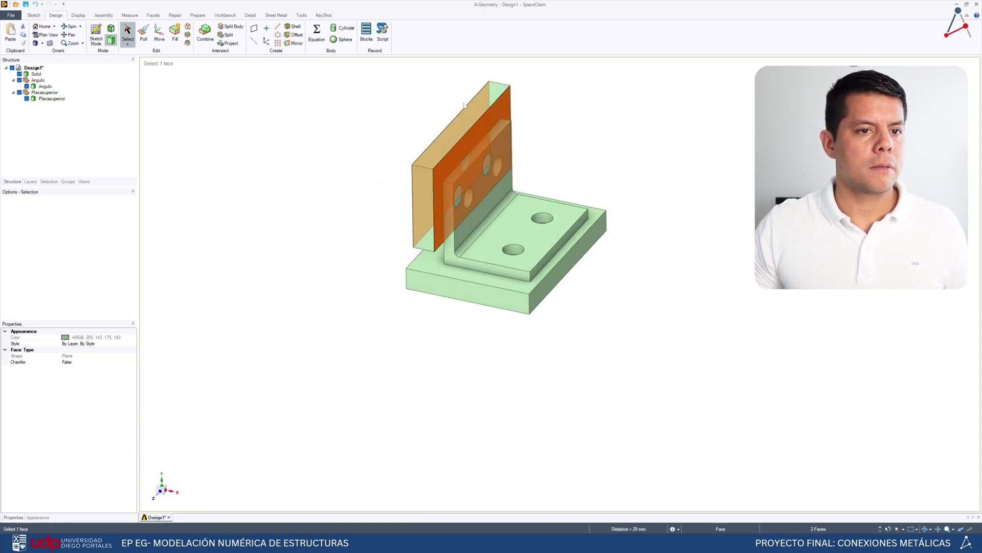
pyautogui.click(255, 29)
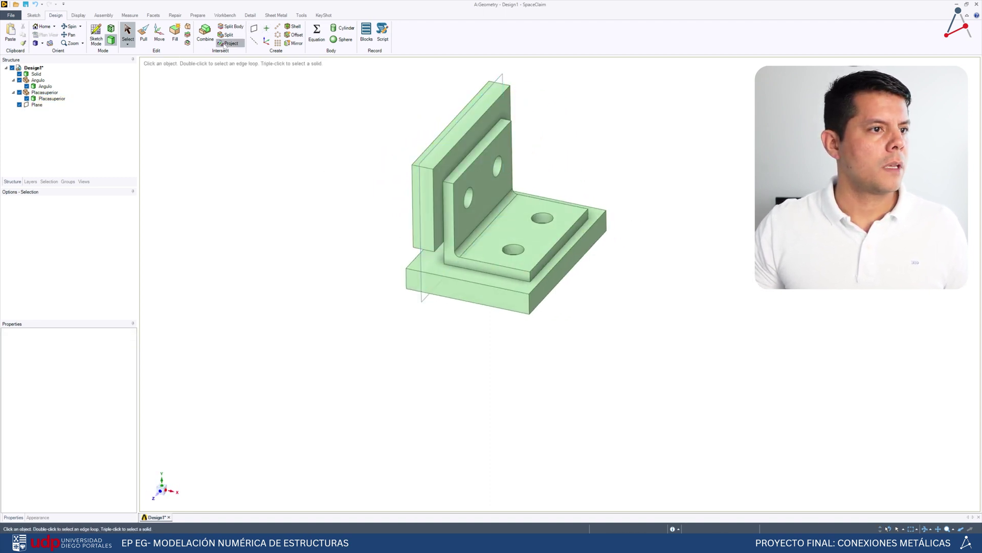
# Mirror the angle about the upper plate's mid-plane to form the second angle on the opposite side
pyautogui.click(292, 46)
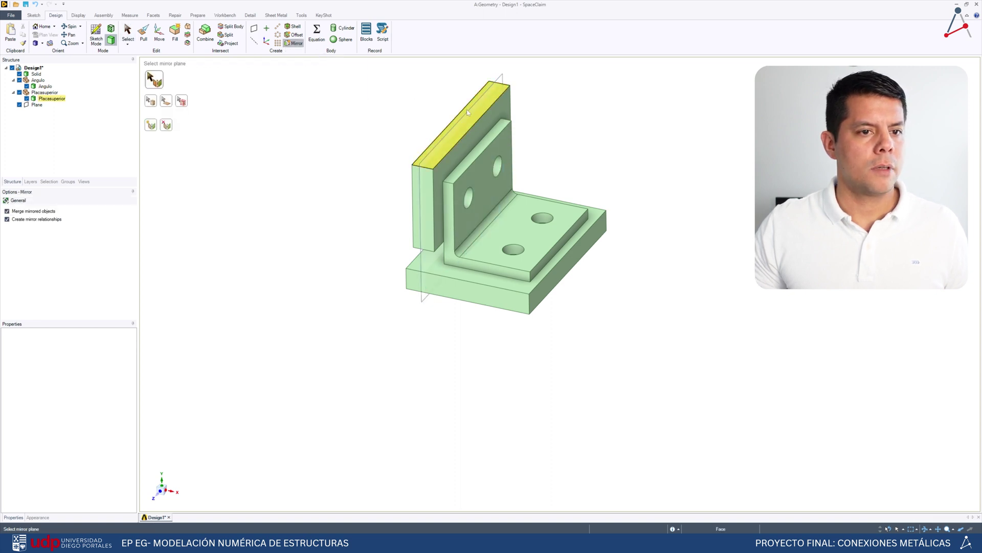
pyautogui.click(500, 79)
pyautogui.click(504, 204)
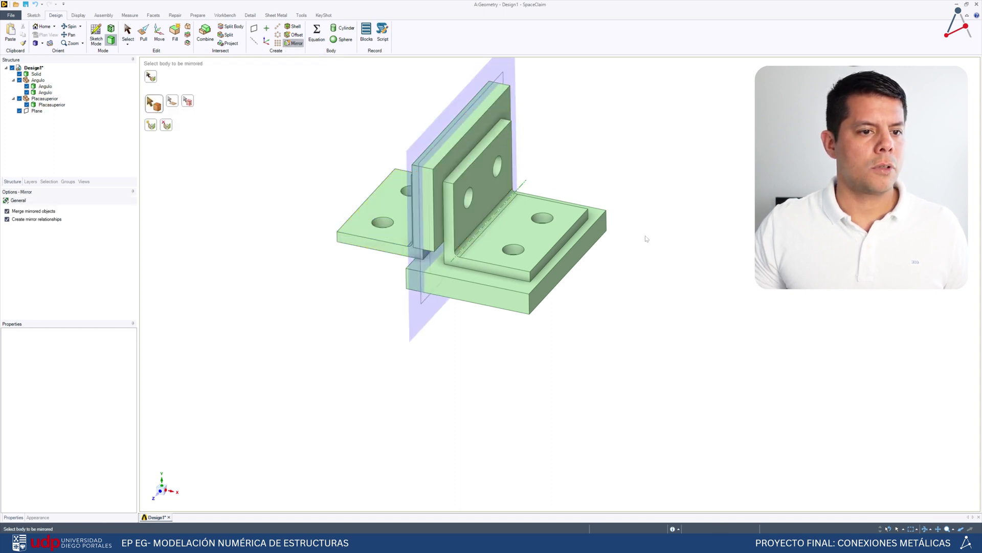
pyautogui.moveTo(644, 237); pyautogui.dragTo(534, 275, button='middle')
pyautogui.moveTo(518, 323); pyautogui.dragTo(500, 325, button='middle')
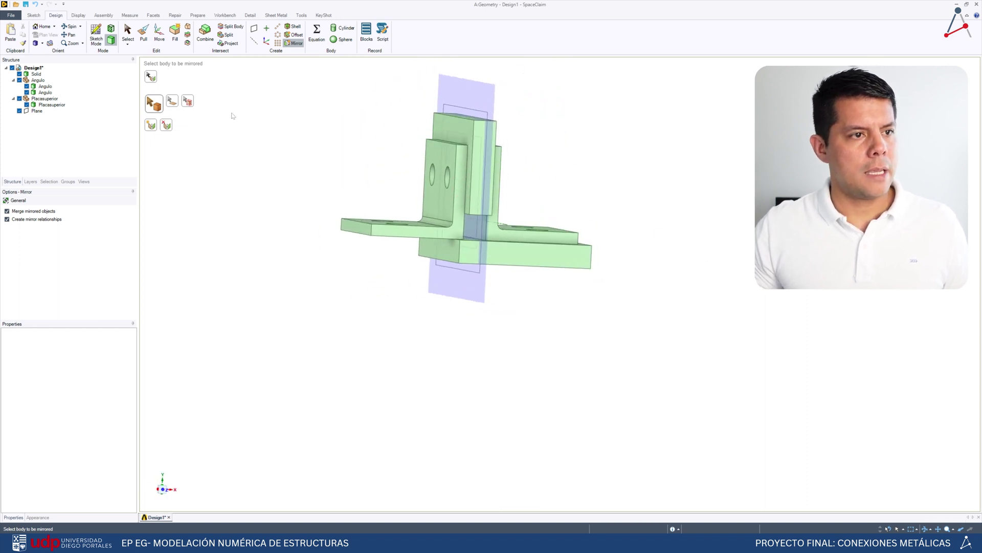
pyautogui.press('Escape')
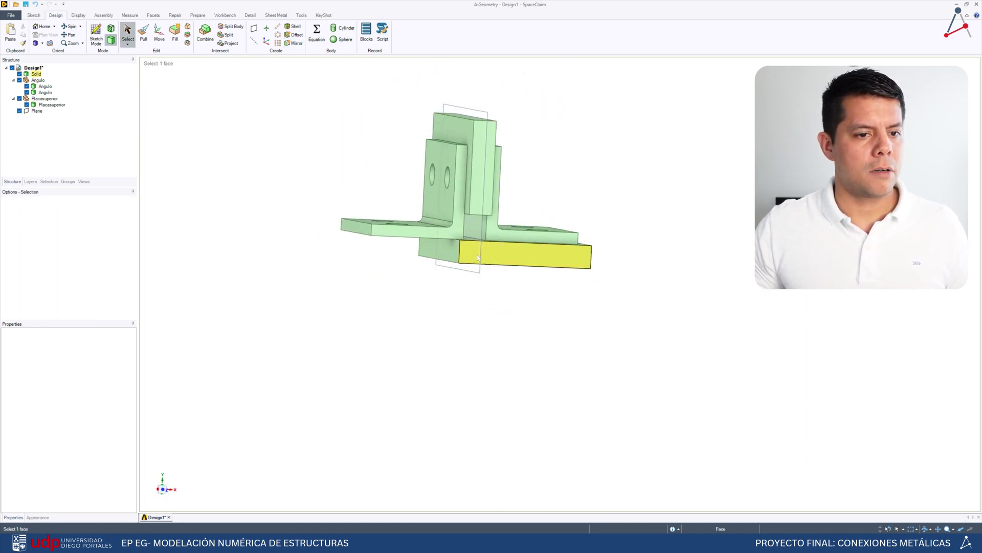
# Move the lower plate's inner end face up to the upper plate's mid-plane
pyautogui.click(445, 250)
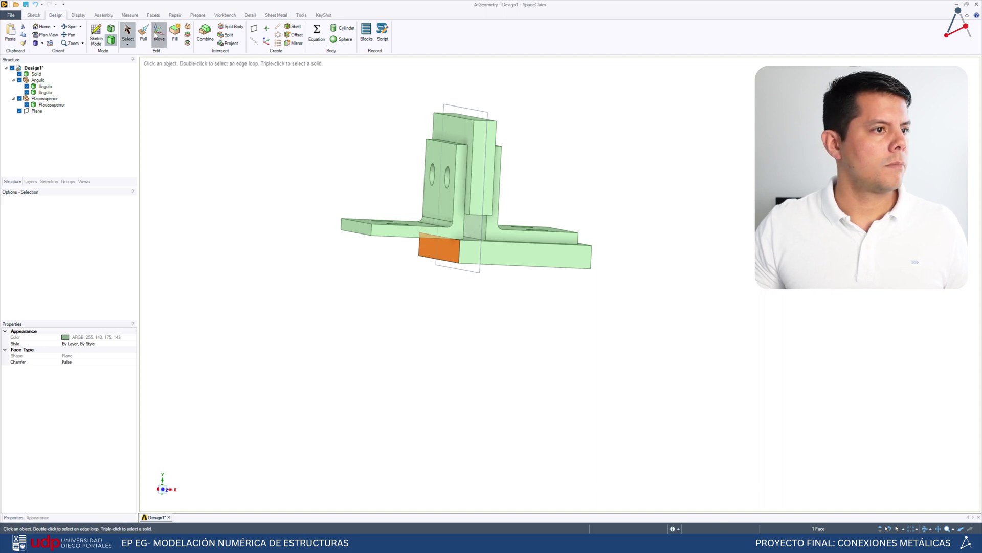
pyautogui.press('m')
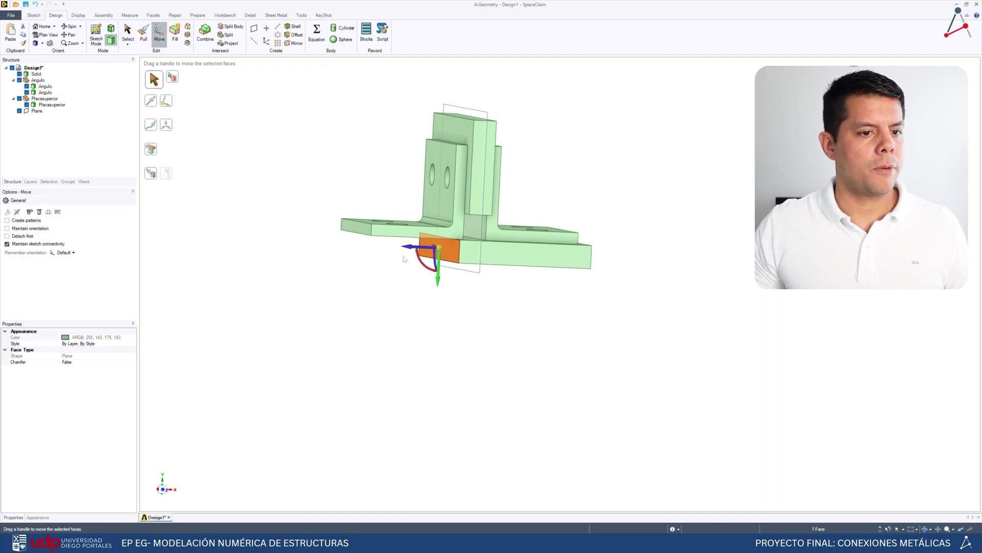
pyautogui.click(151, 173)
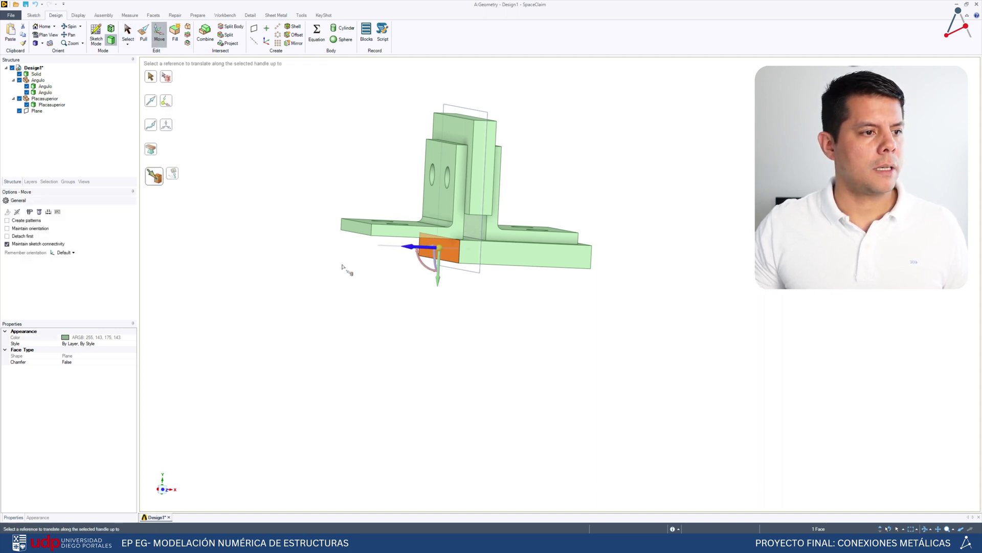
pyautogui.click(476, 275)
pyautogui.moveTo(488, 301); pyautogui.dragTo(473, 306, button='middle')
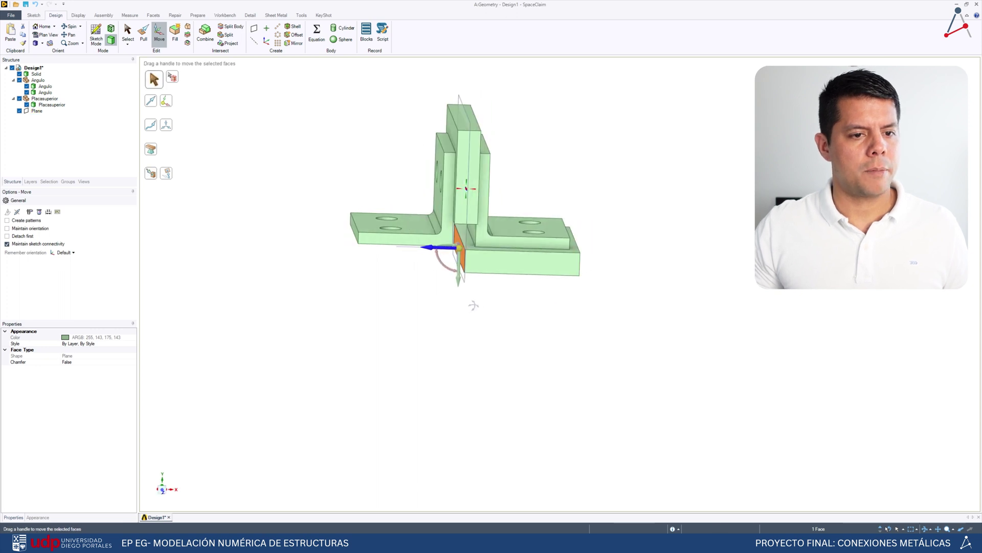
pyautogui.click(485, 320)
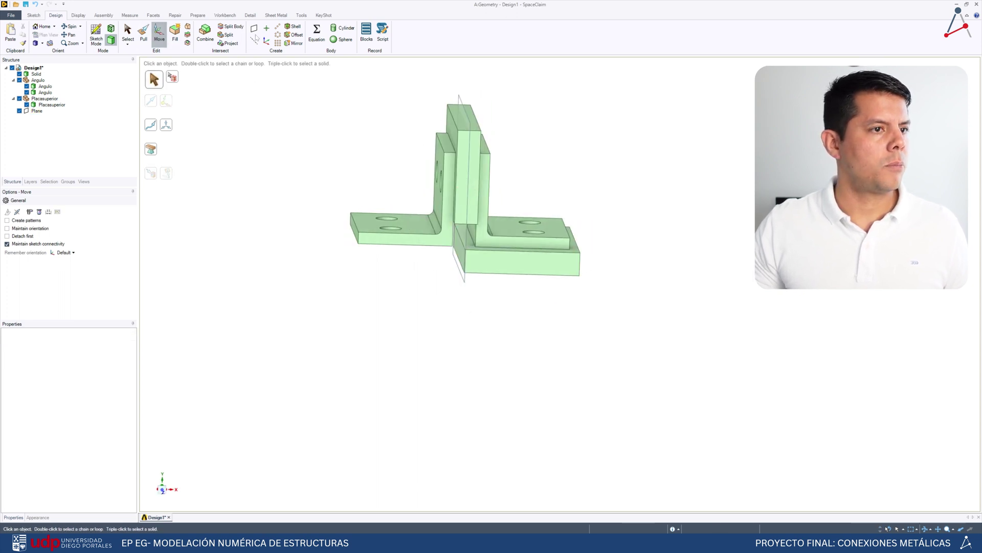
# Mirror the lower plate about the mid-plane so that it extends under both angles
pyautogui.click(294, 43)
pyautogui.click(460, 245)
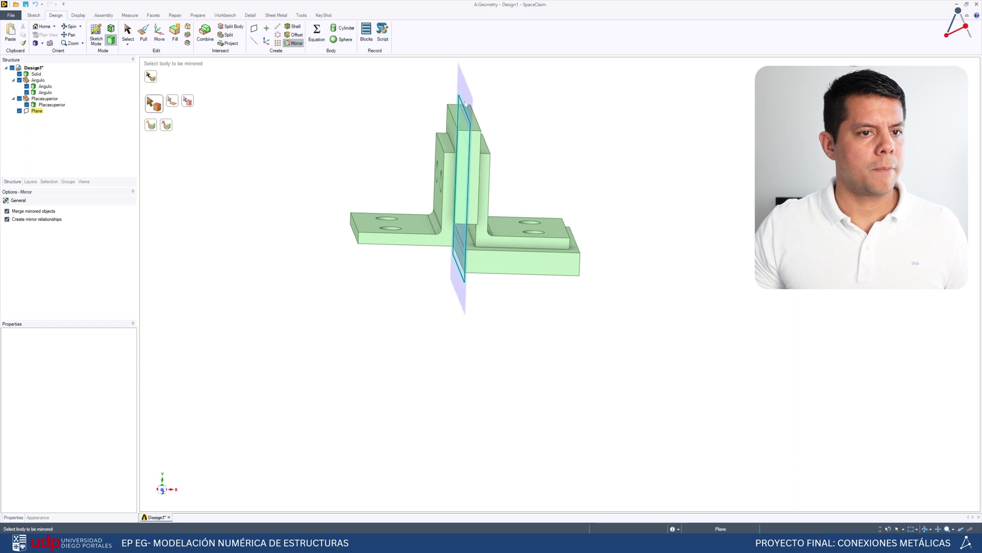
pyautogui.moveTo(531, 342); pyautogui.dragTo(516, 371, button='middle')
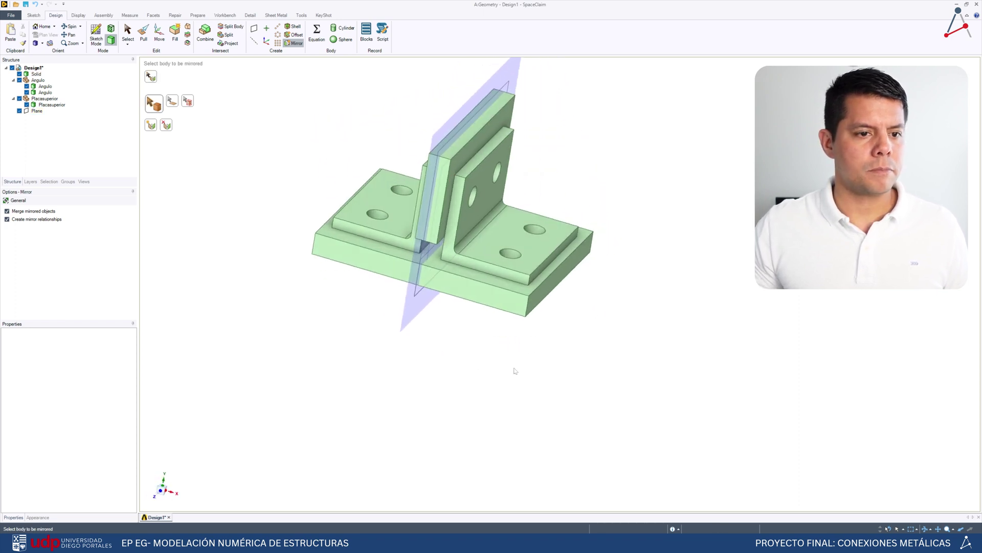
pyautogui.click(128, 33)
# Move the lower plate's near side face so that it lies 10 mm from the ends of the angles
pyautogui.moveTo(259, 97); pyautogui.dragTo(322, 205, button='middle')
pyautogui.moveTo(566, 245); pyautogui.dragTo(582, 234, button='middle')
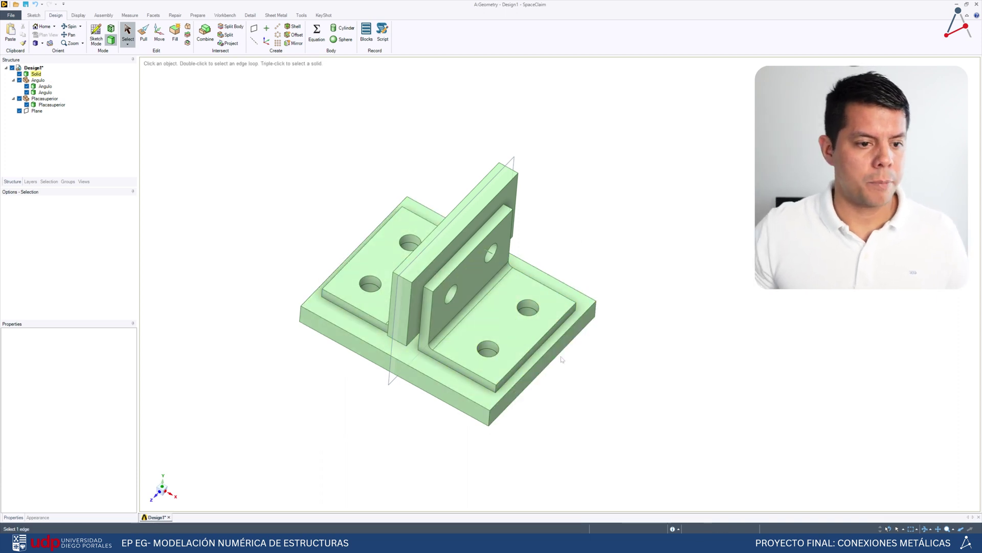
pyautogui.moveTo(565, 346)
pyautogui.mouseDown(button='middle')
pyautogui.moveTo(541, 352)
pyautogui.moveTo(512, 333)
pyautogui.moveTo(442, 371)
pyautogui.moveTo(456, 395)
pyautogui.mouseUp(button='middle')
pyautogui.click(423, 366)
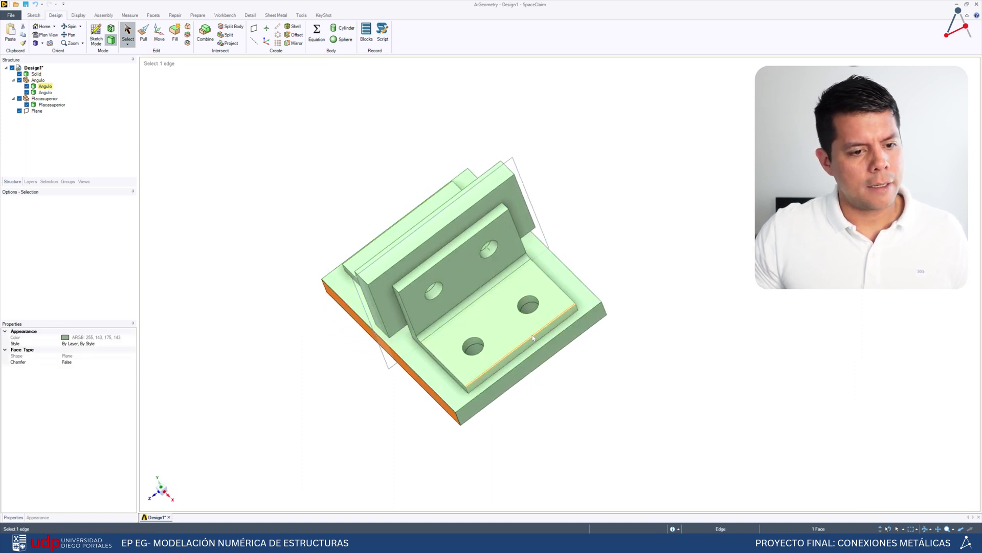
pyautogui.moveTo(532, 335); pyautogui.dragTo(506, 366, button='middle')
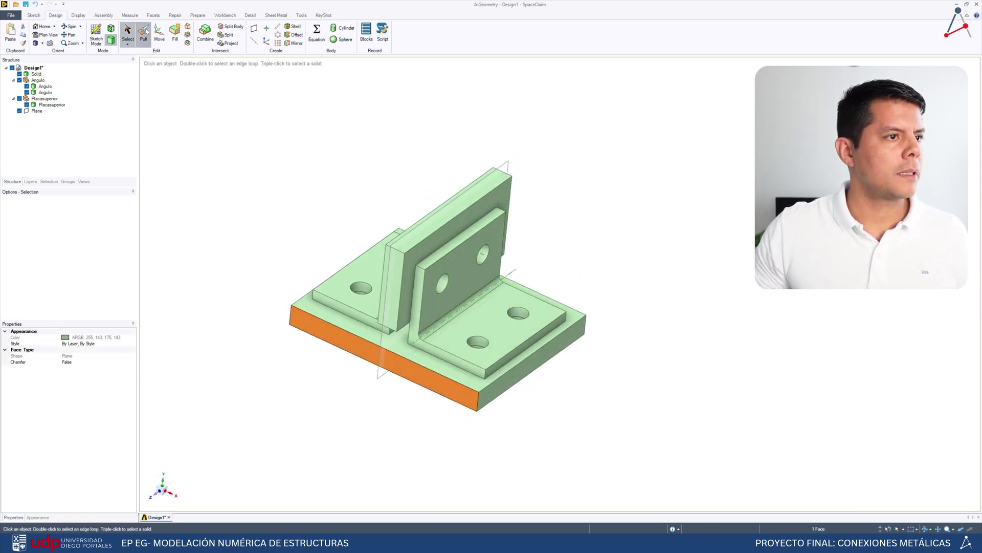
pyautogui.press('m')
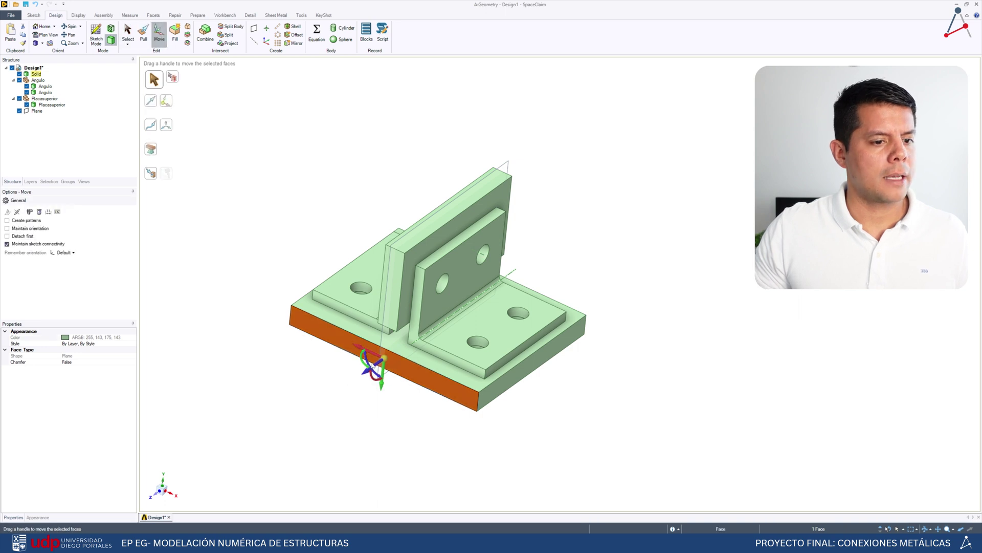
pyautogui.click(378, 367)
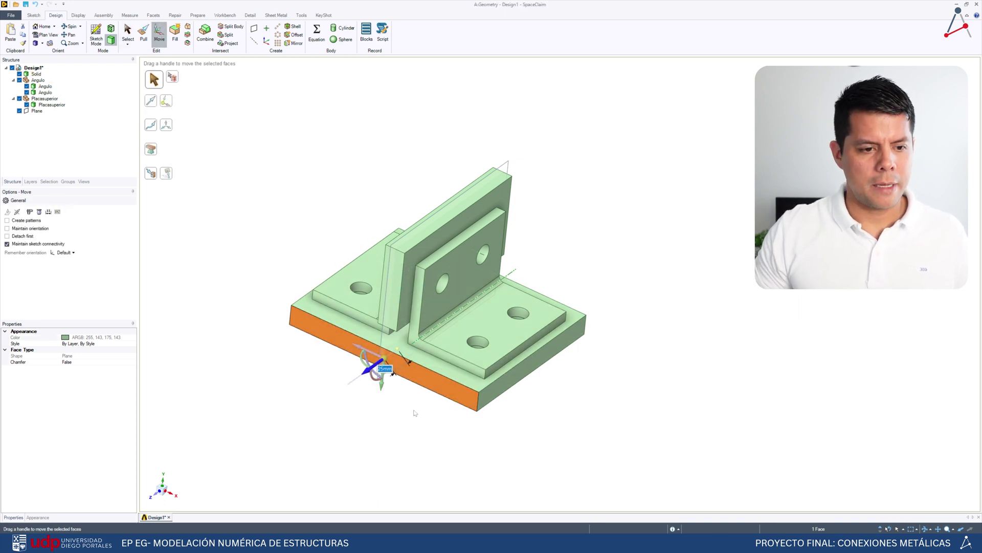
pyautogui.moveTo(556, 392); pyautogui.dragTo(544, 279, button='middle')
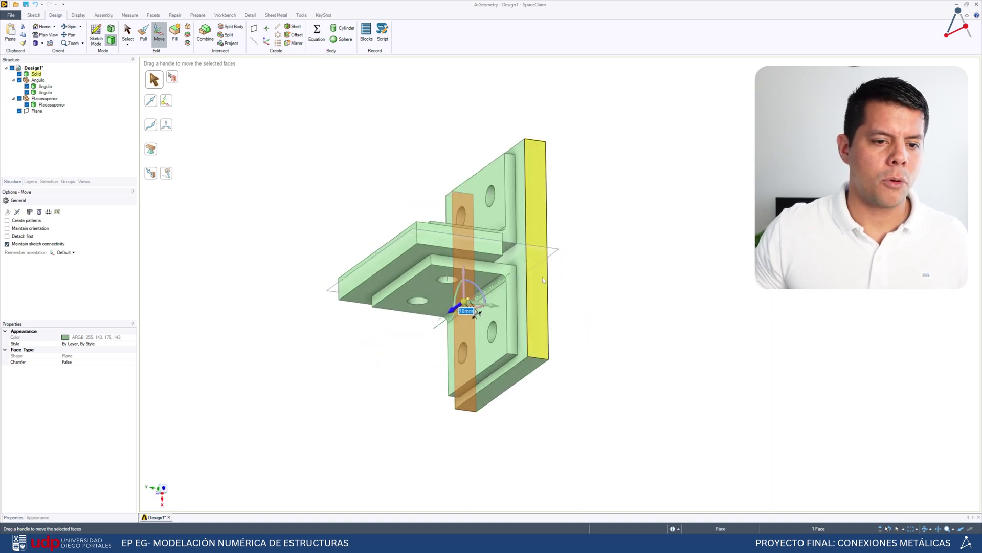
# Move the lower plate's opposite side face so that it also lies 10 mm from the ends of the angles
pyautogui.click(543, 279)
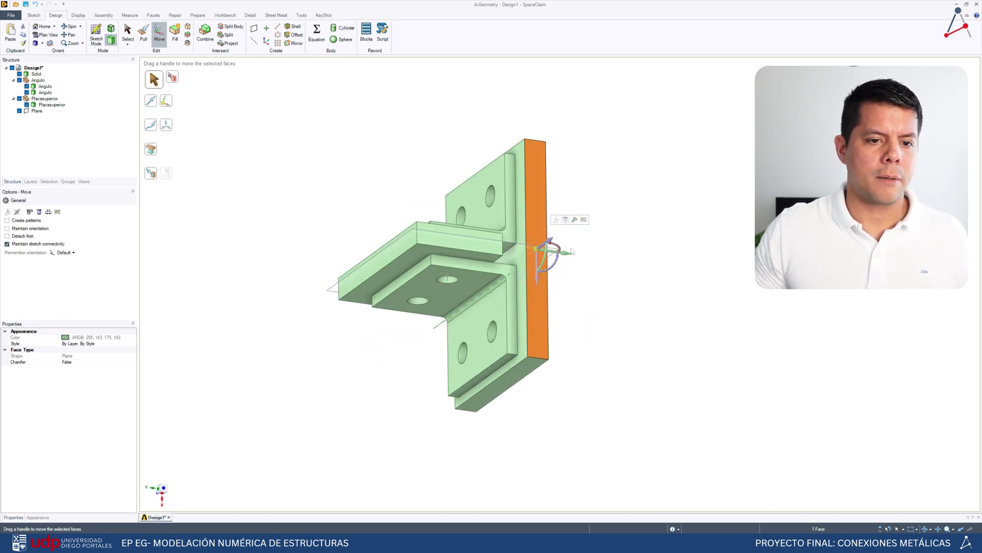
pyautogui.click(572, 252)
pyautogui.click(542, 220)
pyautogui.moveTo(568, 226); pyautogui.dragTo(583, 228, button='middle')
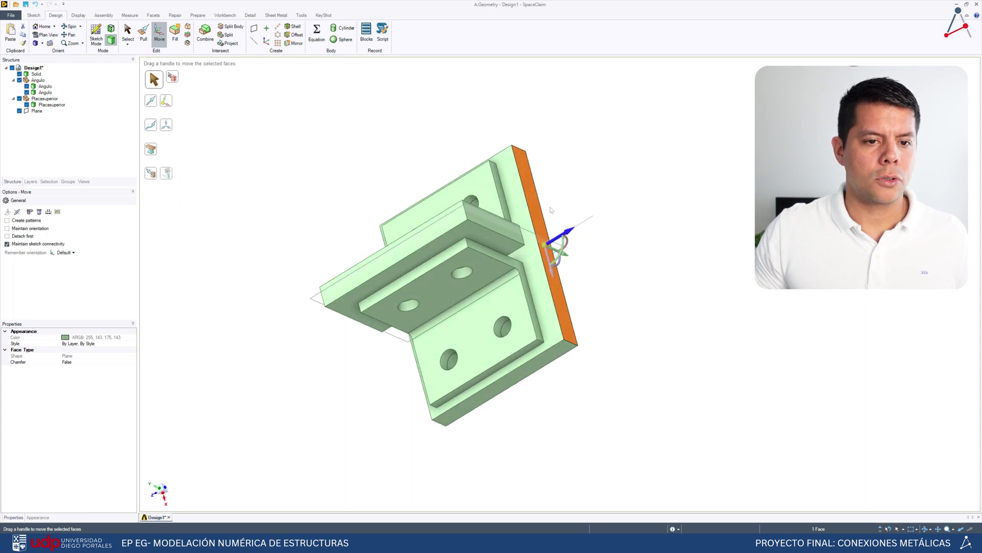
pyautogui.click(523, 236)
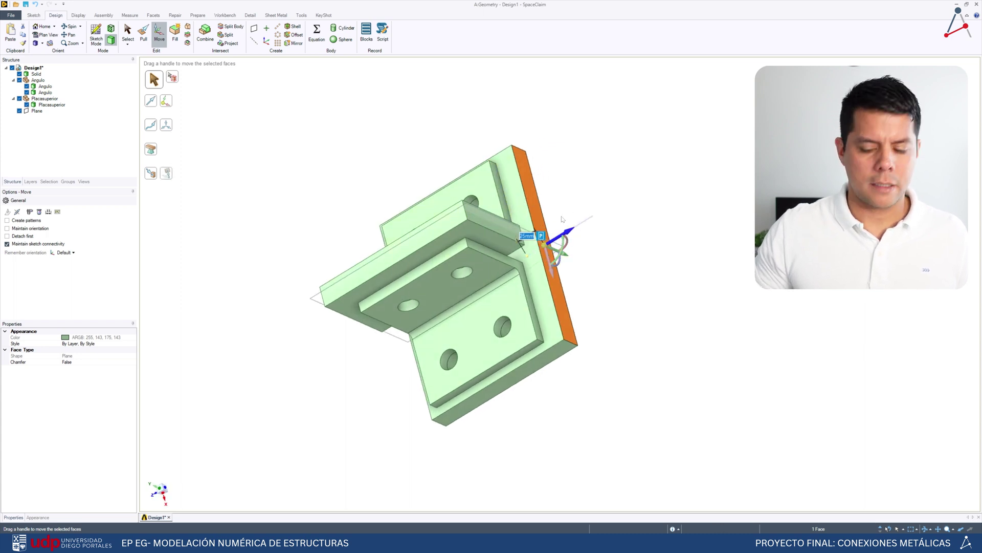
pyautogui.press('Return')
pyautogui.moveTo(600, 226); pyautogui.dragTo(587, 205, button='middle')
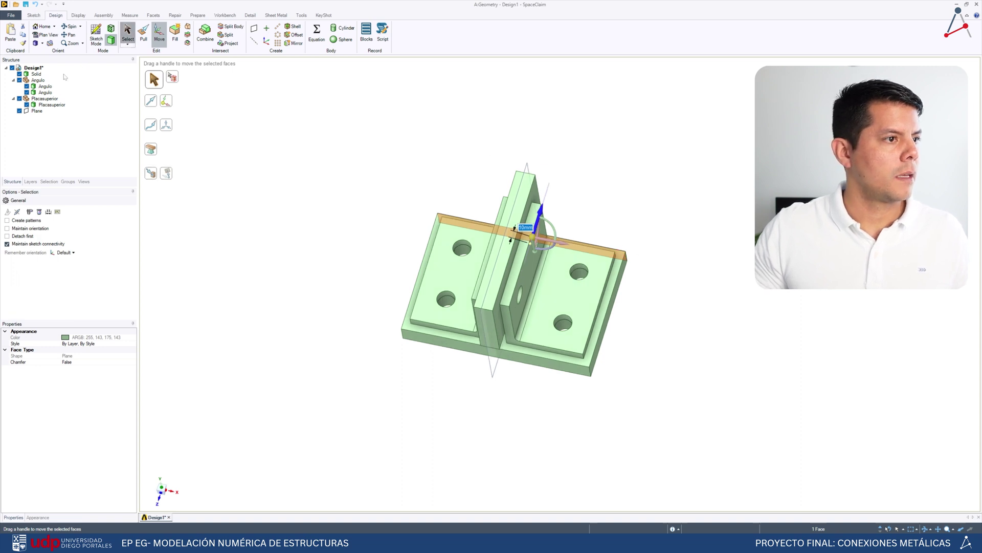
# Colour both Angulo bodies light grey (192, 192, 192) to distinguish them from the plates
pyautogui.click(45, 86)
pyautogui.keyDown('ctrl'); pyautogui.click(45, 92); pyautogui.keyUp('ctrl')
pyautogui.click(79, 16)
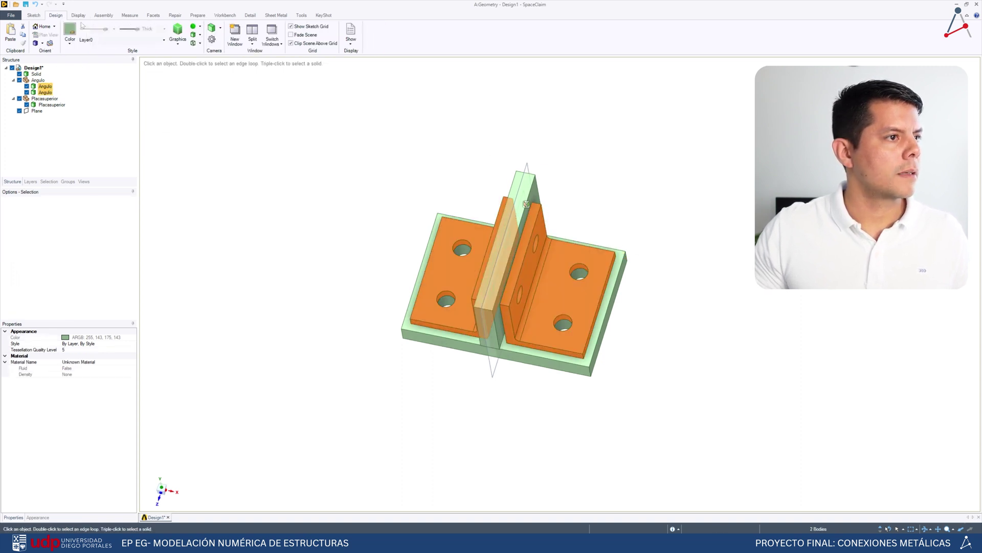
pyautogui.click(70, 46)
pyautogui.click(126, 165)
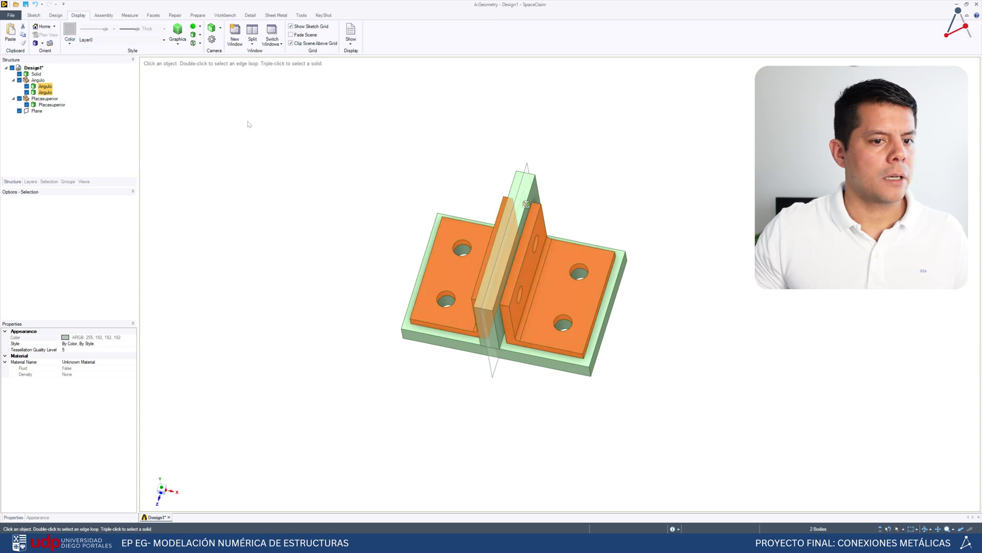
pyautogui.click(261, 131)
pyautogui.moveTo(341, 174); pyautogui.dragTo(596, 188, button='middle')
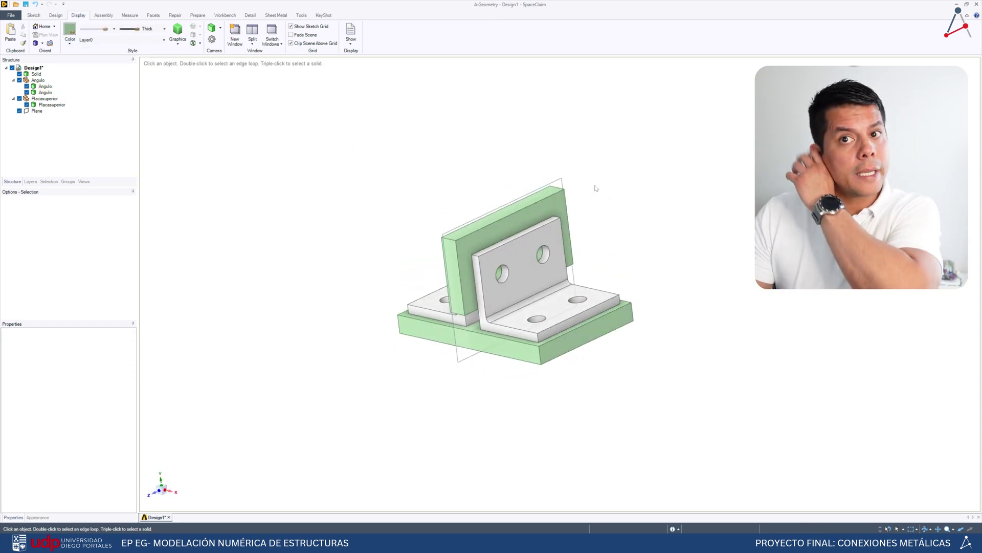
pyautogui.moveTo(618, 227); pyautogui.dragTo(715, 315, button='middle')
pyautogui.click(553, 322)
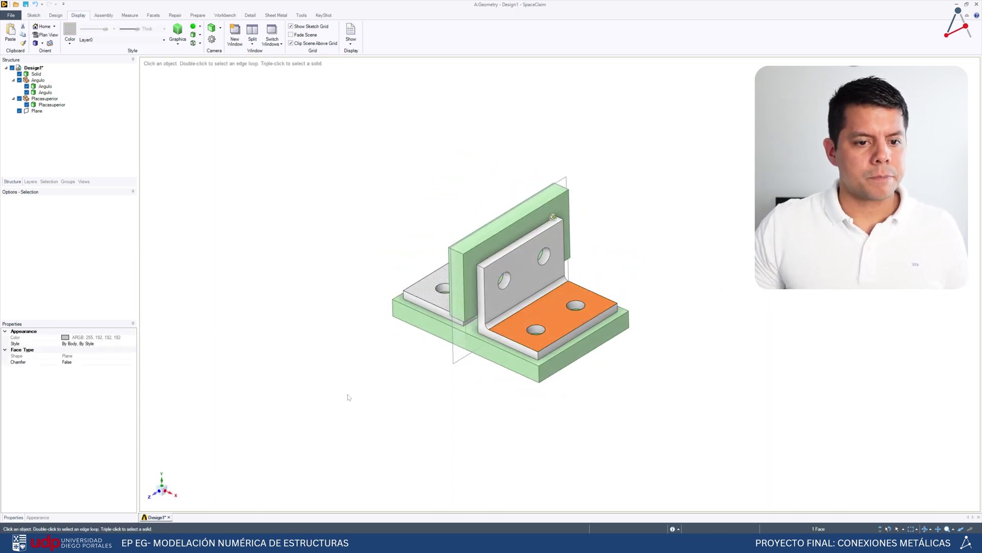
pyautogui.press('v')
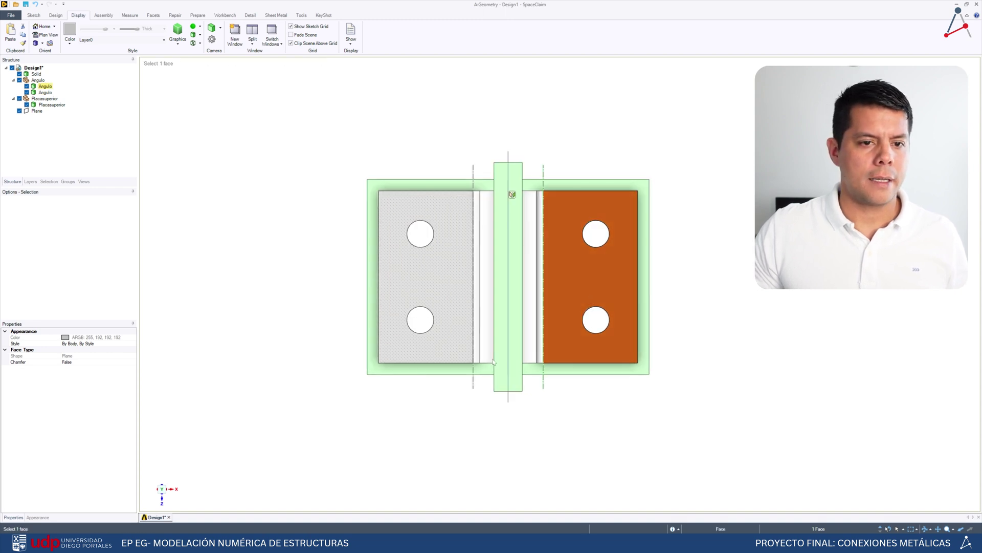
pyautogui.scroll(3, 450, 403)
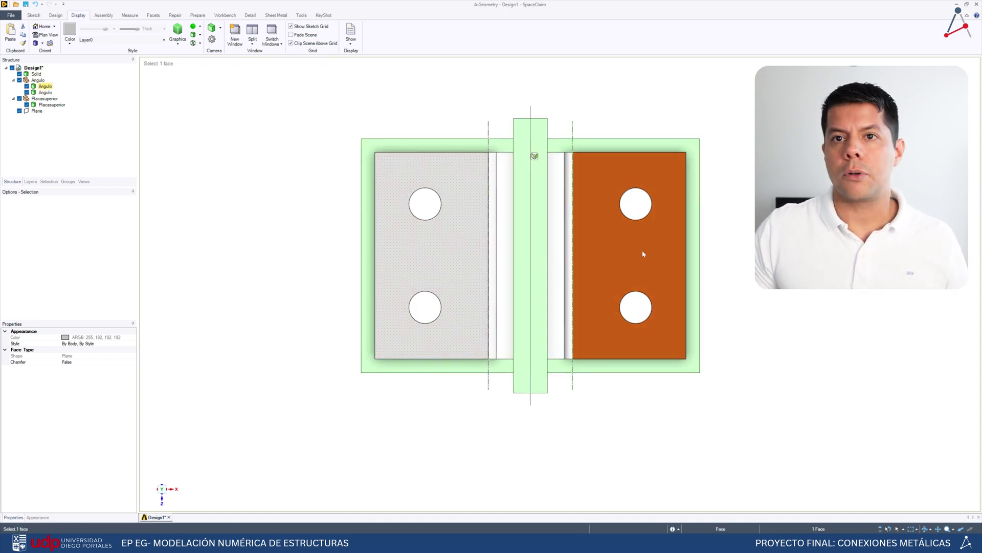
# Rename the lower plate's solid as Placa Base and move it into a new component
pyautogui.rightClick(34, 74)
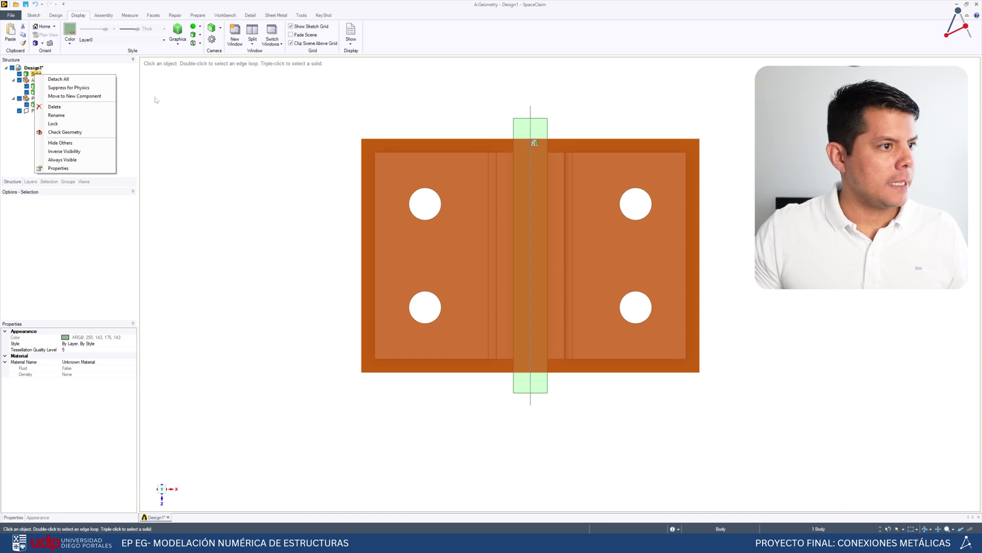
pyautogui.click(32, 74)
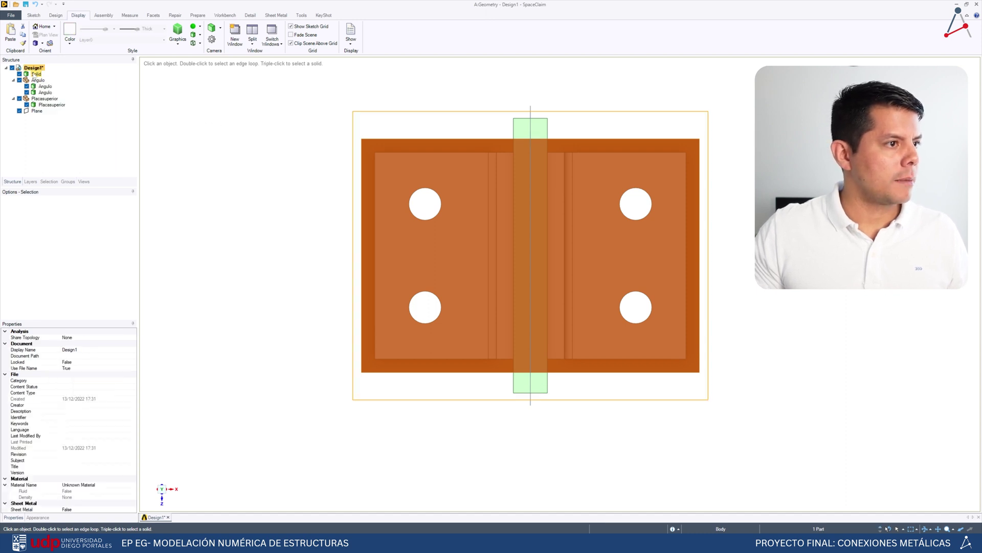
pyautogui.rightClick(33, 73)
pyautogui.click(57, 123)
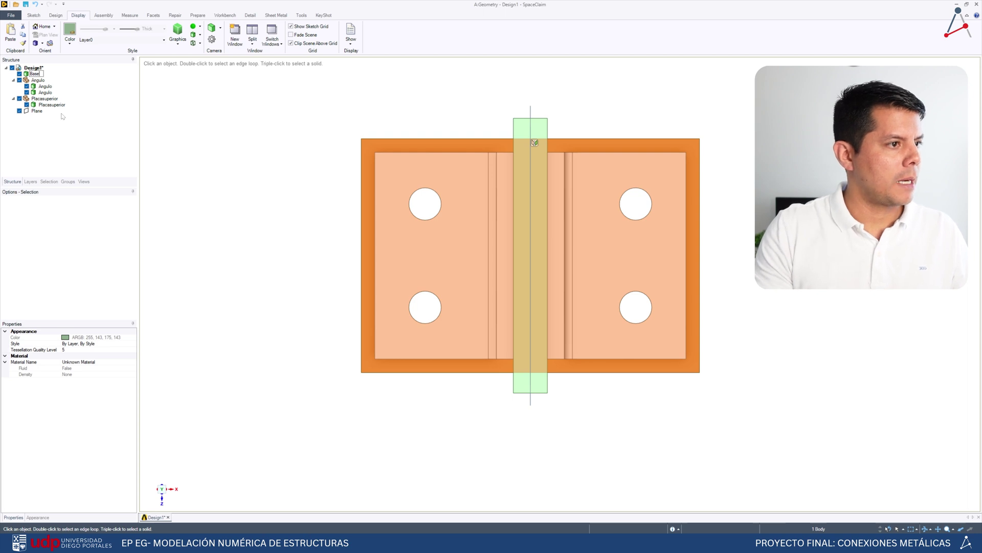
pyautogui.write('Placa')
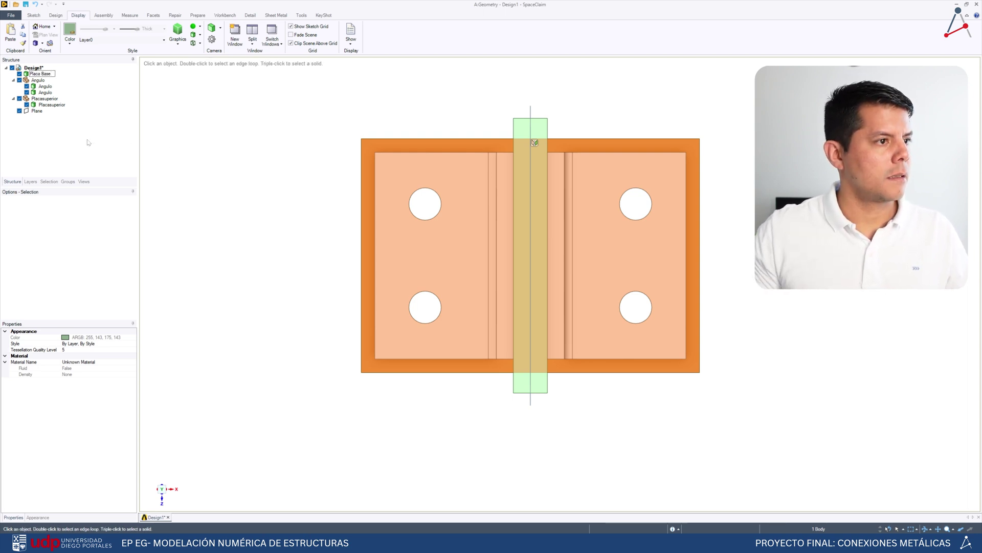
pyautogui.click(35, 74)
pyautogui.rightClick(29, 74)
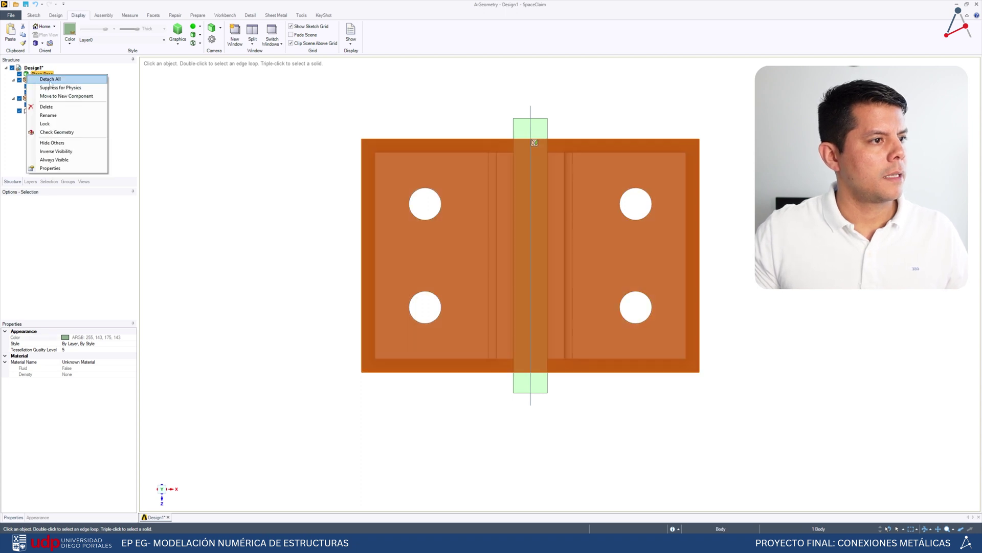
pyautogui.click(66, 96)
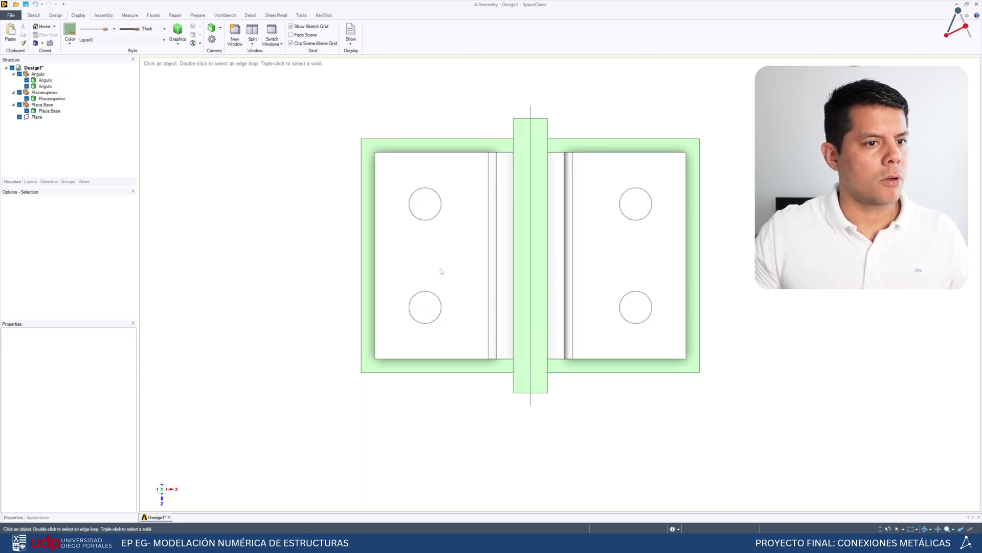
# Start a sketch on the upper face of the angle's horizontal leg and orient it in plan view around the bolt holes
pyautogui.moveTo(441, 271); pyautogui.dragTo(501, 230, button='middle')
pyautogui.click(629, 256)
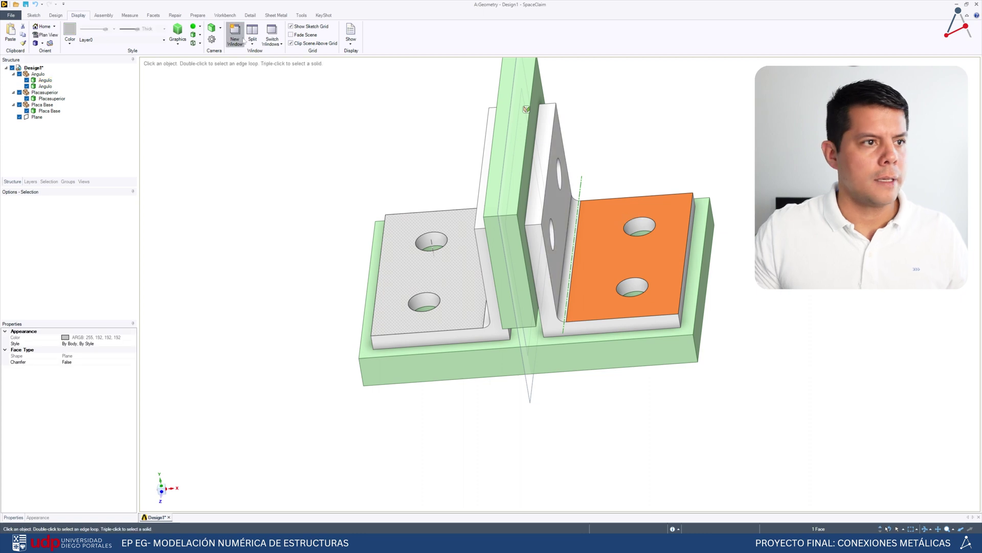
pyautogui.click(58, 15)
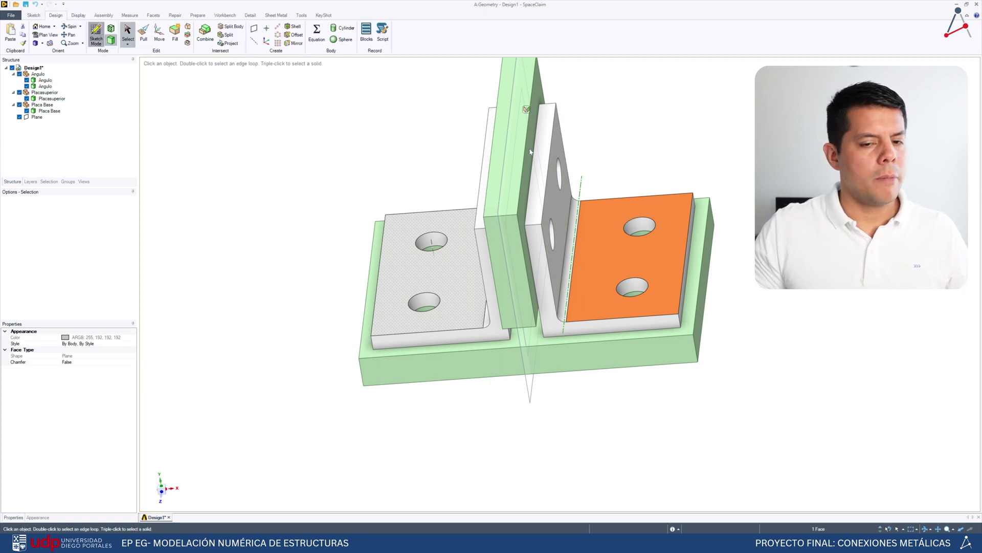
pyautogui.press('k')
pyautogui.click(582, 504)
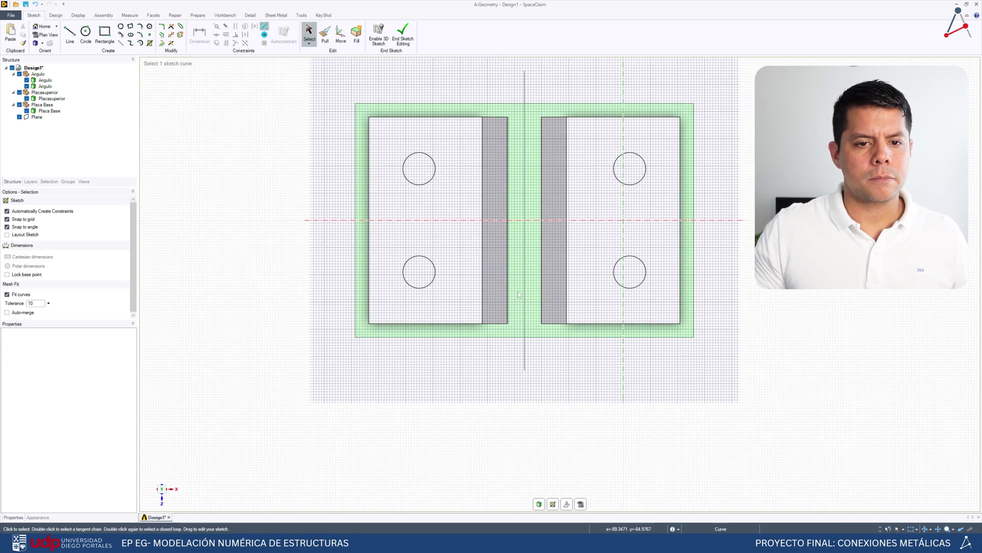
pyautogui.scroll(3, 688, 219)
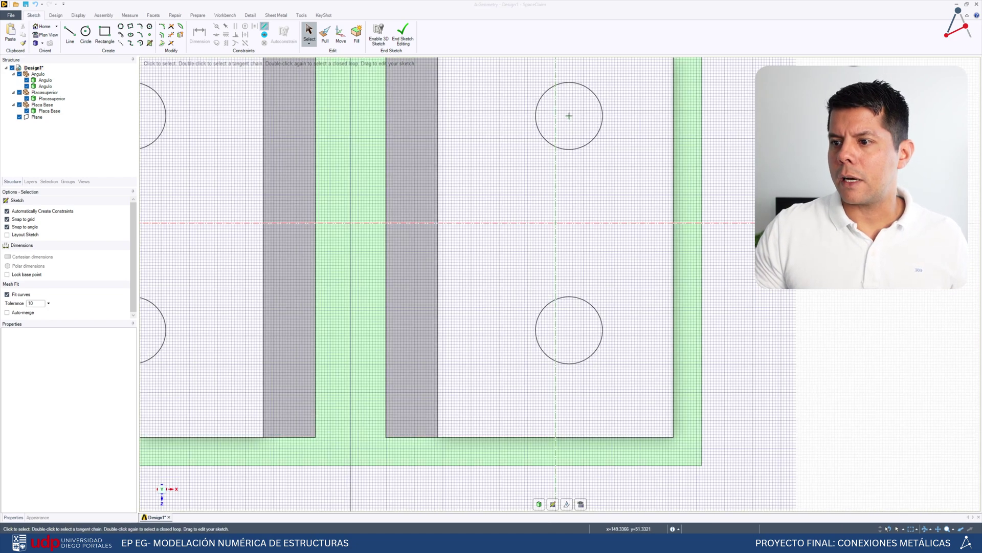
# Switch to the bolt catalogue PDF and examine the flat-washer dimensions for A-325 bolts
pyautogui.hotkey('alt', 'Tab')
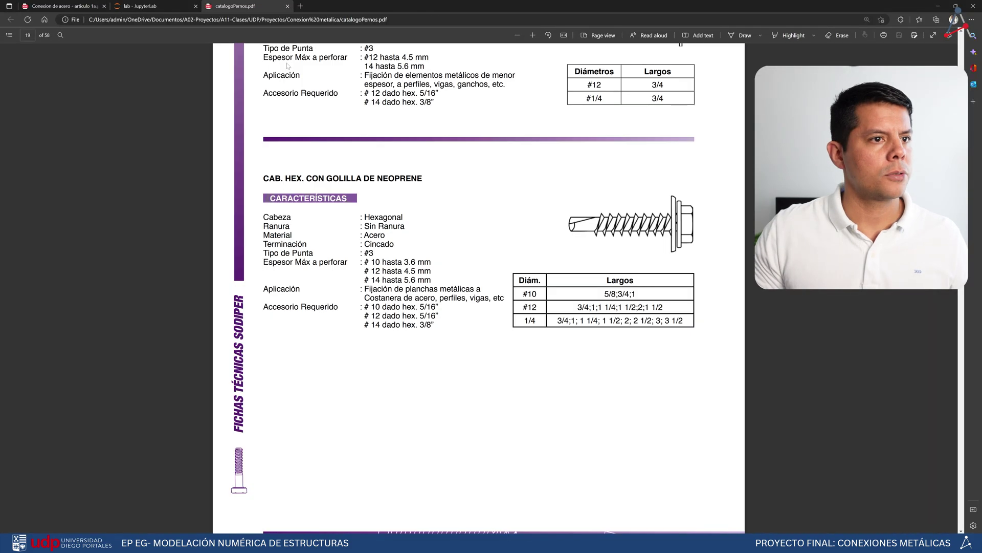
pyautogui.scroll(5, 523, 226)
pyautogui.scroll(-15, 528, 220)
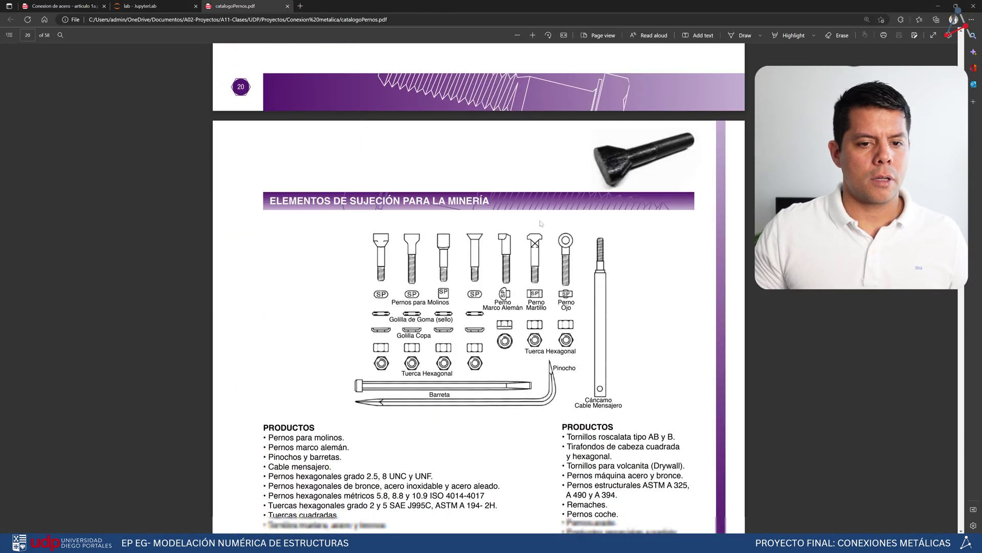
pyautogui.scroll(-20, 531, 212)
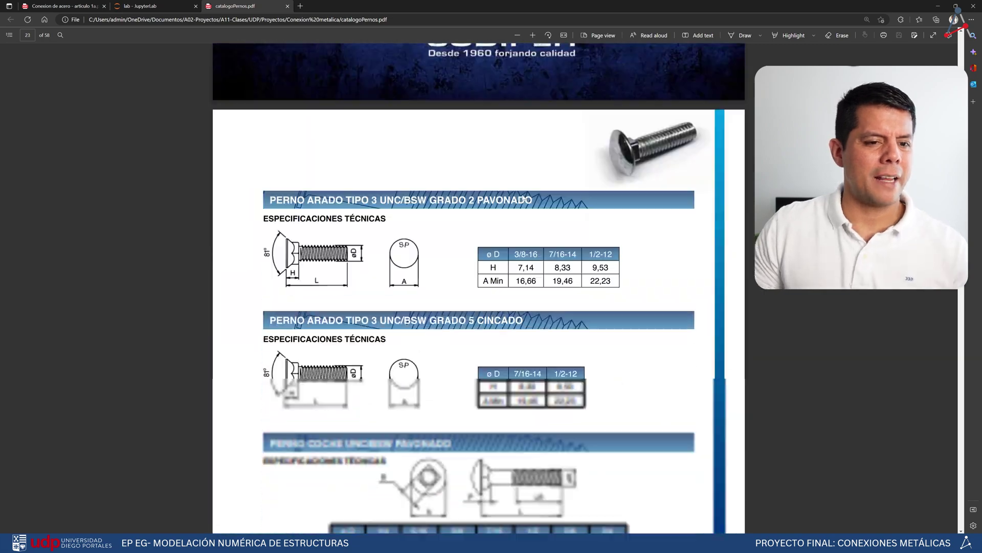
pyautogui.scroll(-20, 479, 286)
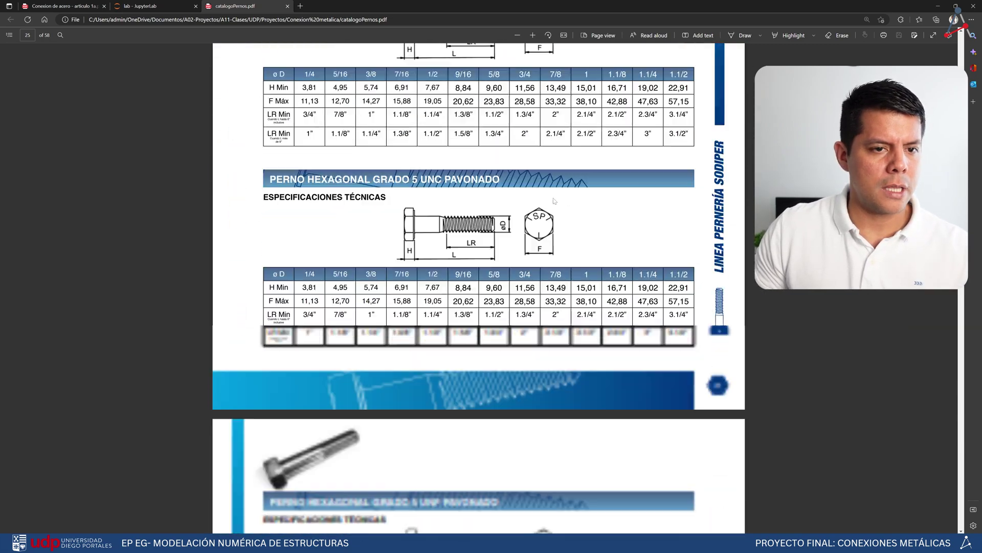
pyautogui.scroll(-15, 552, 194)
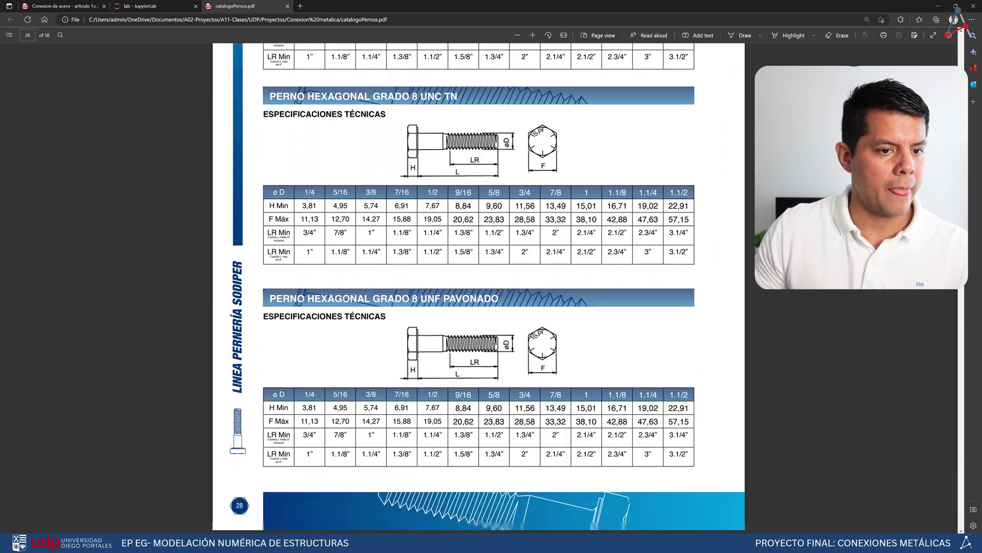
pyautogui.scroll(-15, 553, 194)
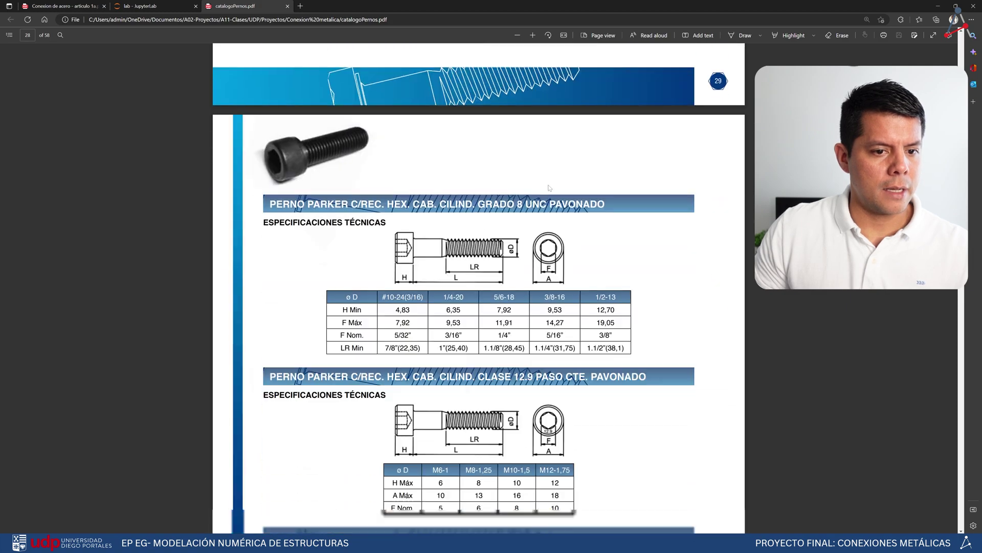
pyautogui.scroll(-20, 549, 184)
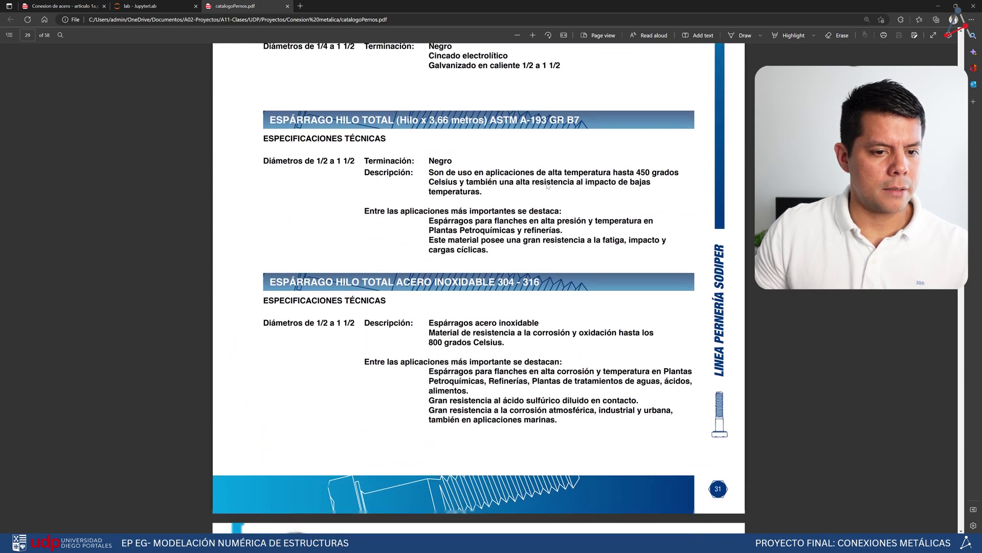
pyautogui.scroll(-15, 544, 180)
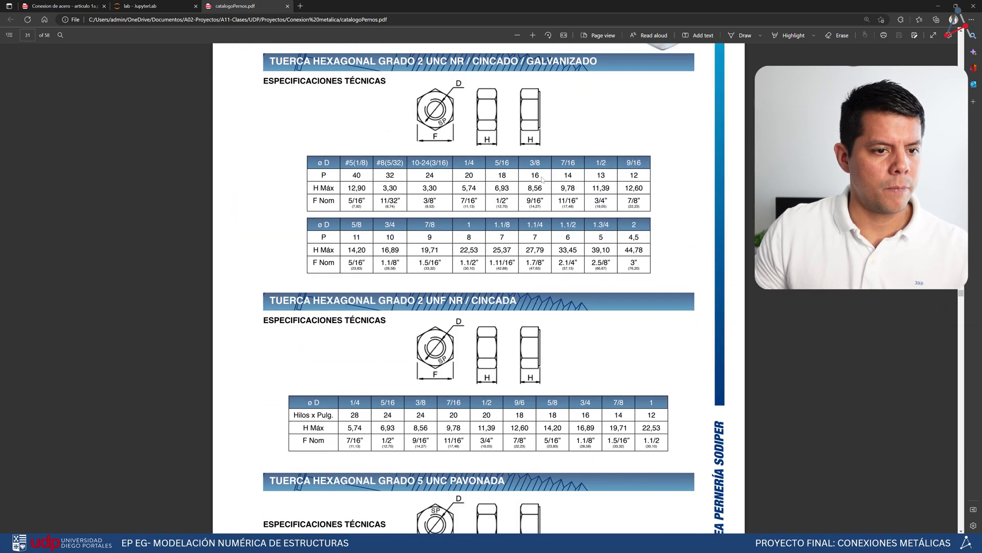
pyautogui.scroll(-15, 543, 180)
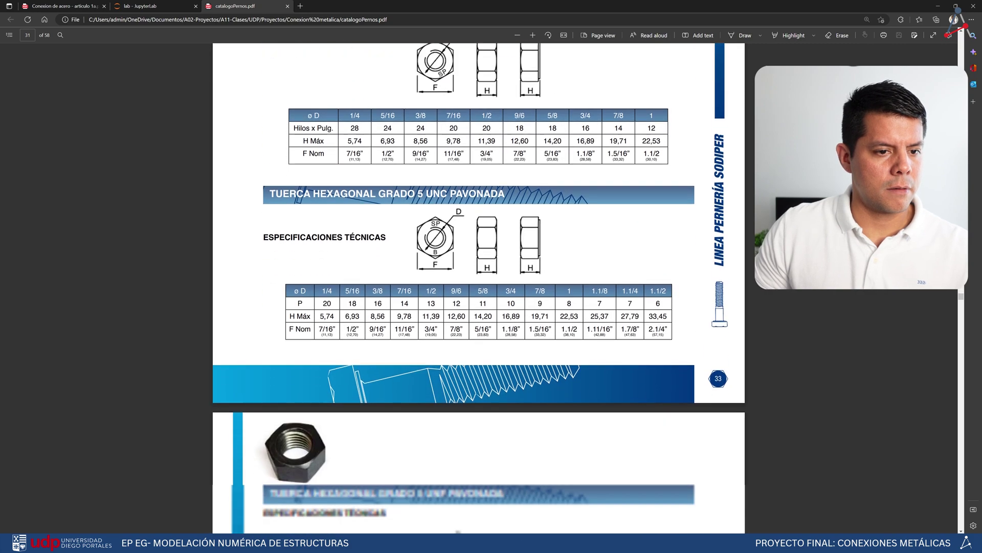
pyautogui.scroll(-15, 678, 170)
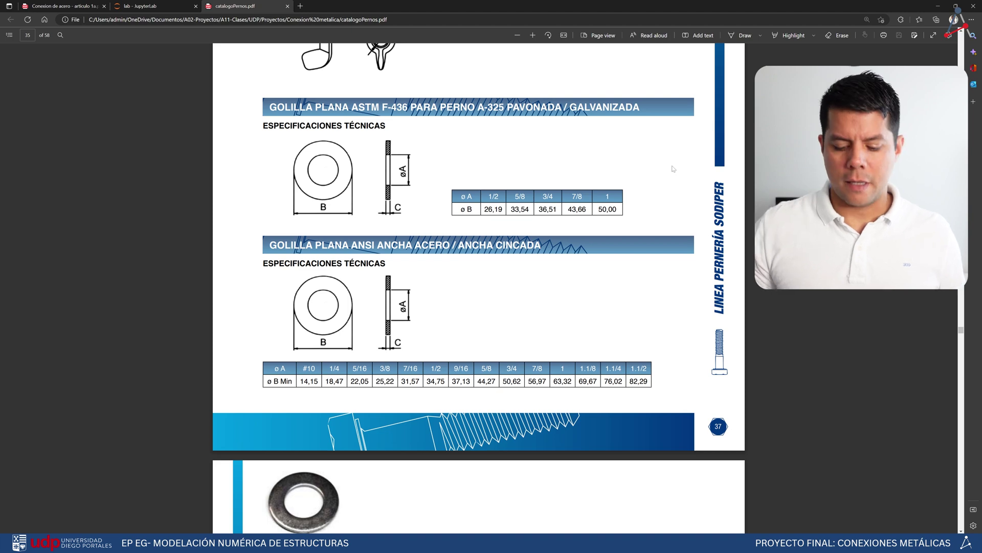
pyautogui.press('F1')
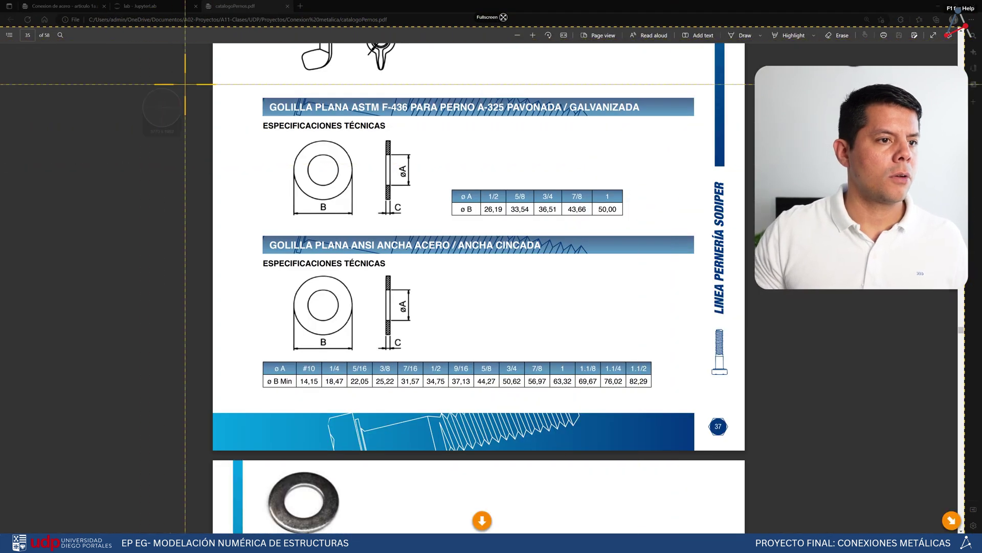
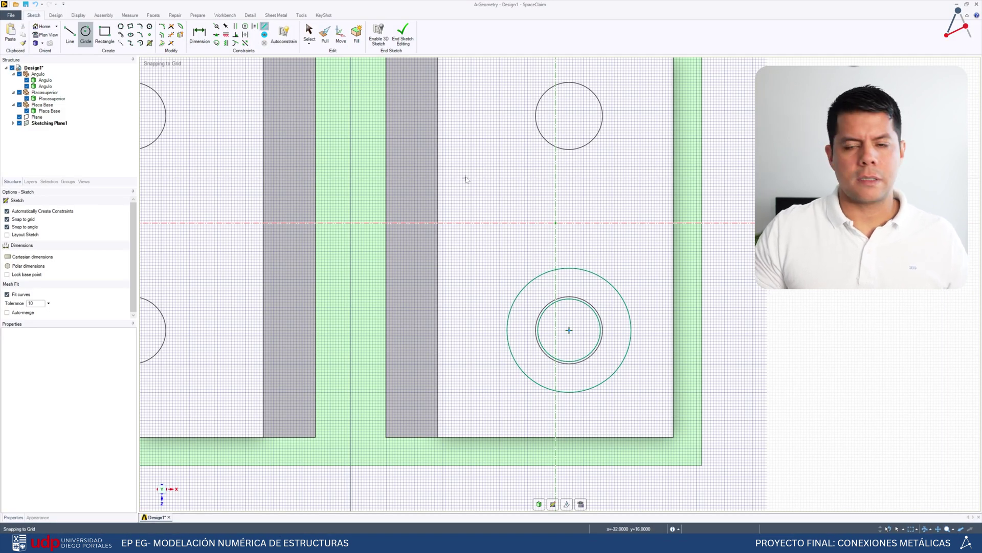
# Pull the ring-shaped washer face around the angle's bolt hole to a thickness of 3 mm
pyautogui.press('s')
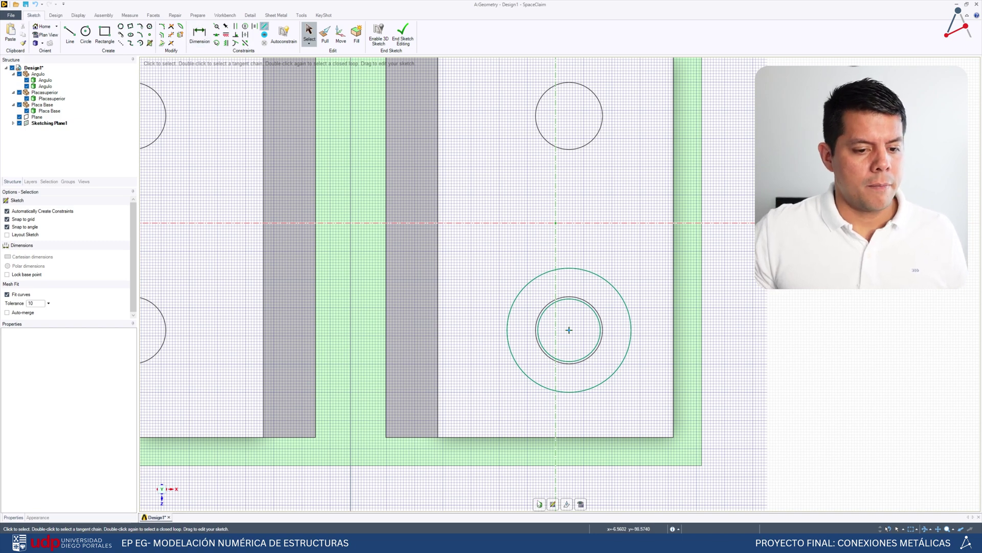
pyautogui.press('p')
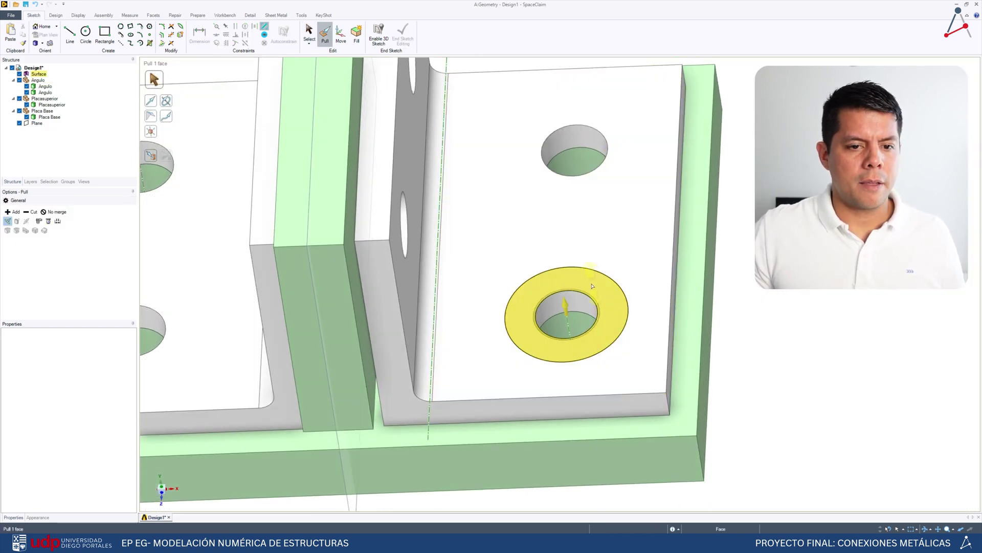
pyautogui.click(614, 291)
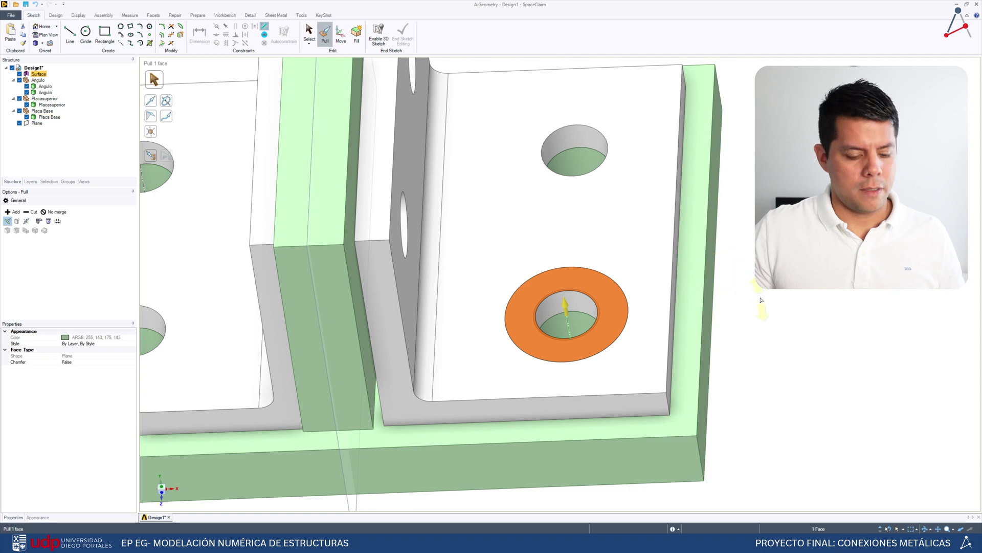
pyautogui.moveTo(747, 307); pyautogui.dragTo(760, 295)
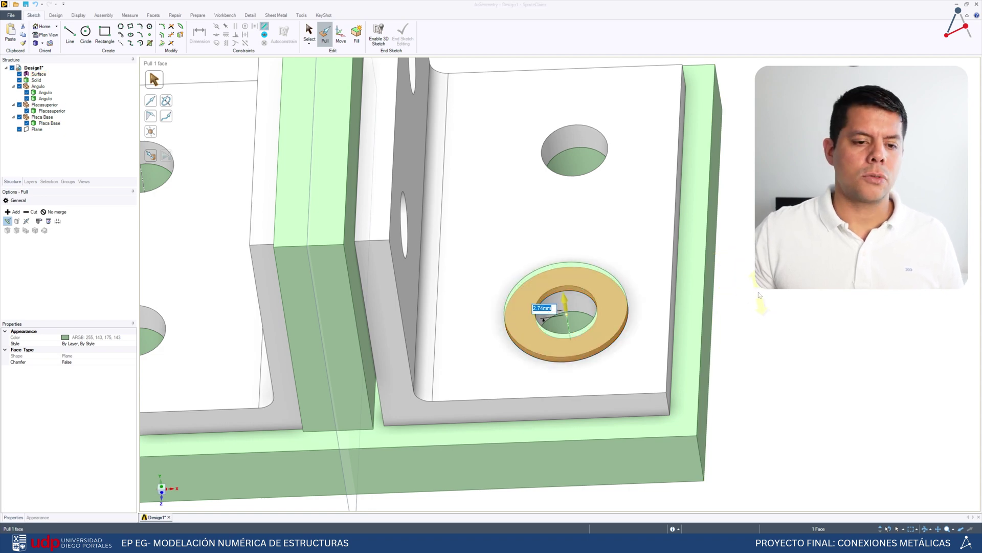
pyautogui.write('3')
pyautogui.press('Return')
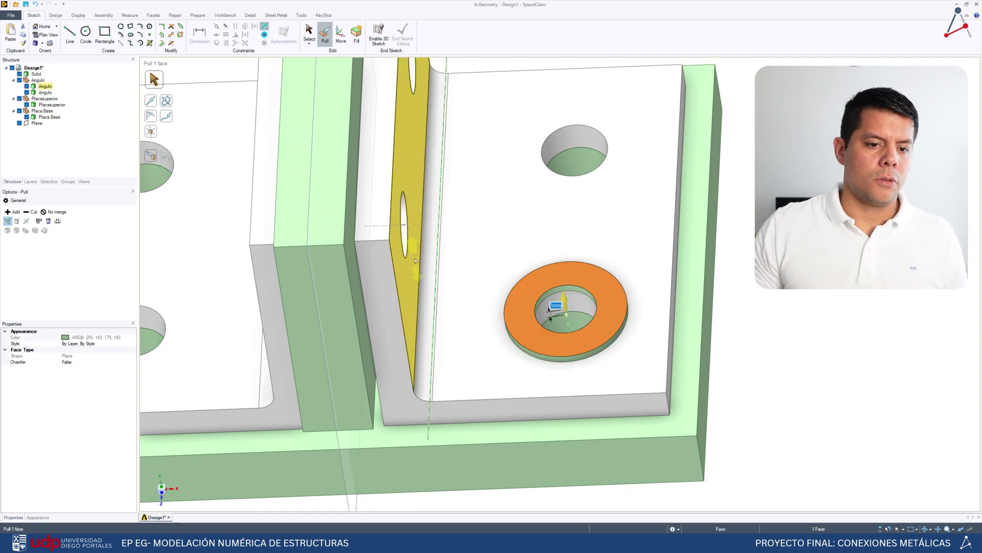
# Rename the washer's solid as Golilla and move it into a new component
pyautogui.moveTo(357, 226); pyautogui.dragTo(482, 142, button='middle')
pyautogui.scroll(-5, 360, 238)
pyautogui.scroll(2, 383, 248)
pyautogui.moveTo(566, 227); pyautogui.dragTo(568, 247, button='middle')
pyautogui.click(629, 120)
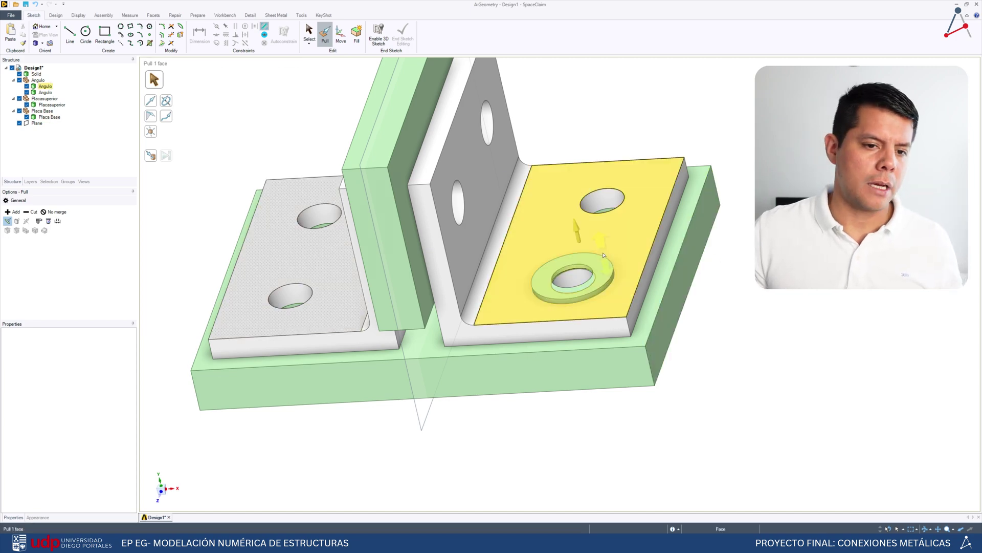
pyautogui.moveTo(603, 252); pyautogui.dragTo(606, 287, button='middle')
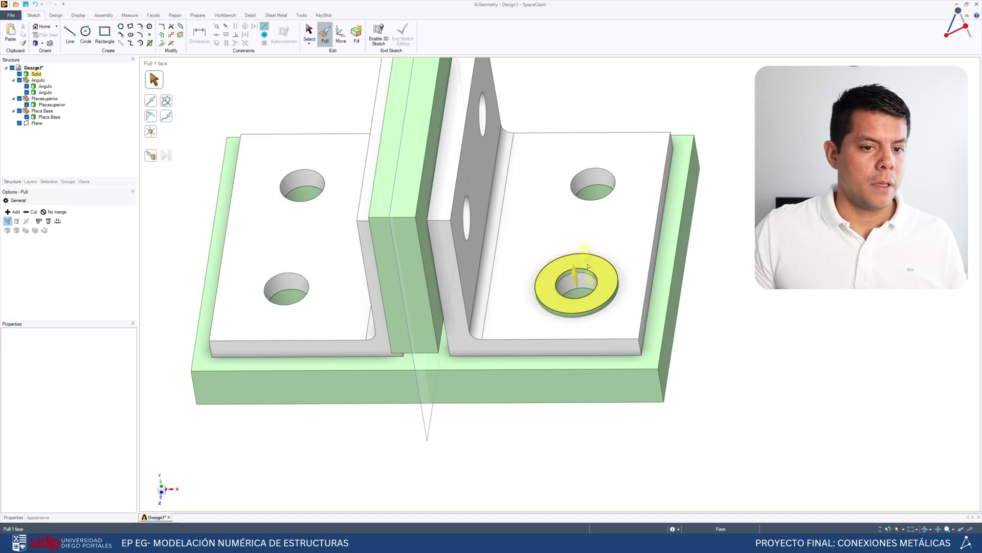
pyautogui.rightClick(35, 74)
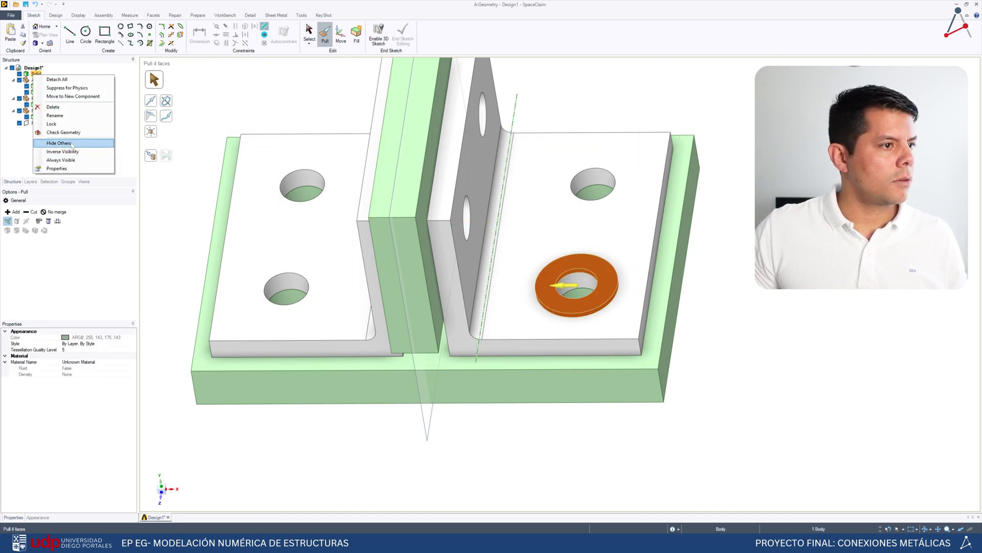
pyautogui.click(64, 115)
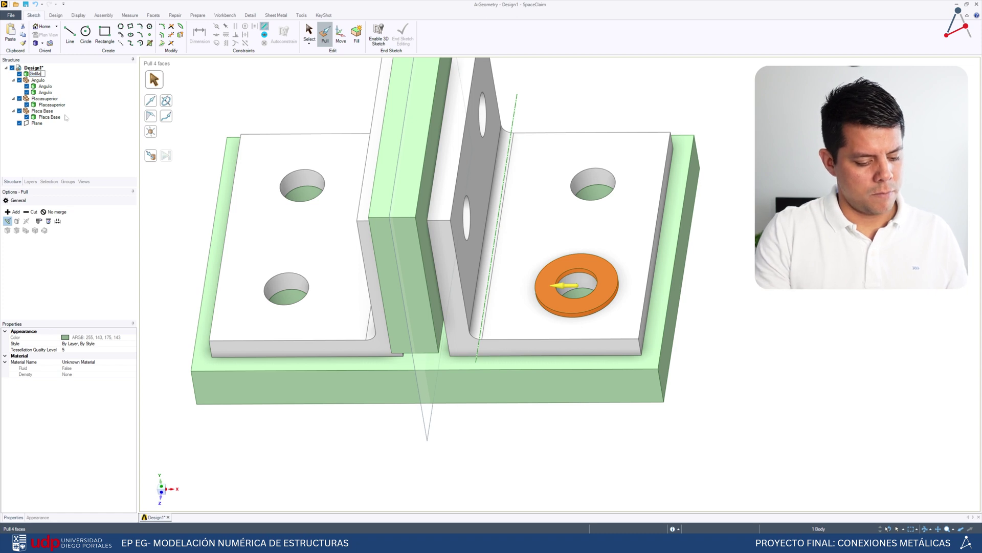
pyautogui.press('Return')
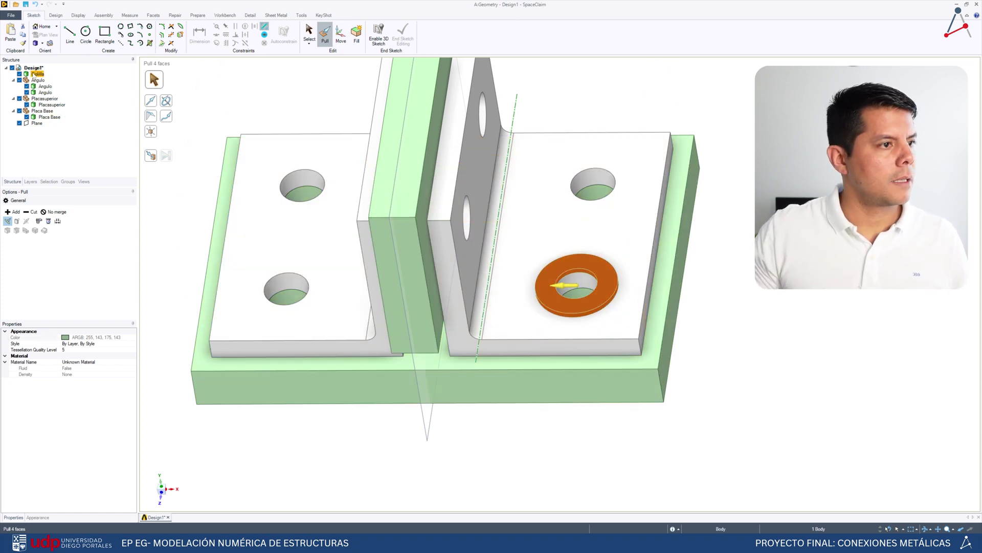
pyautogui.rightClick(34, 74)
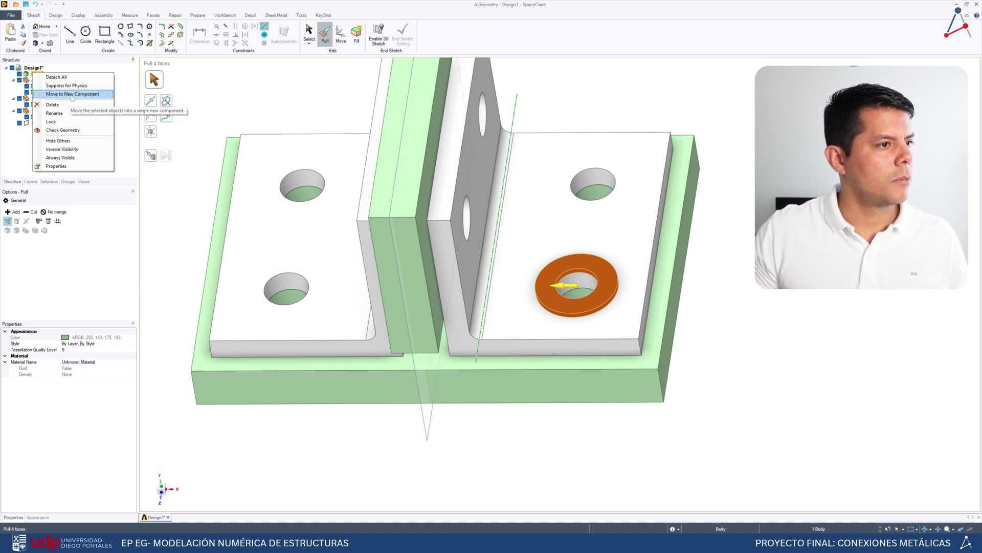
pyautogui.click(73, 95)
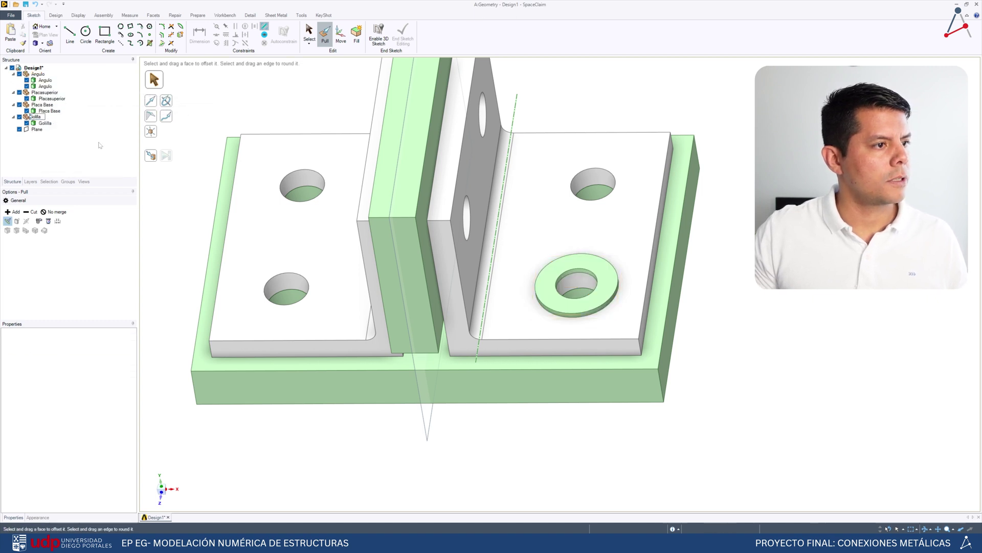
pyautogui.click(589, 262)
pyautogui.click(742, 281)
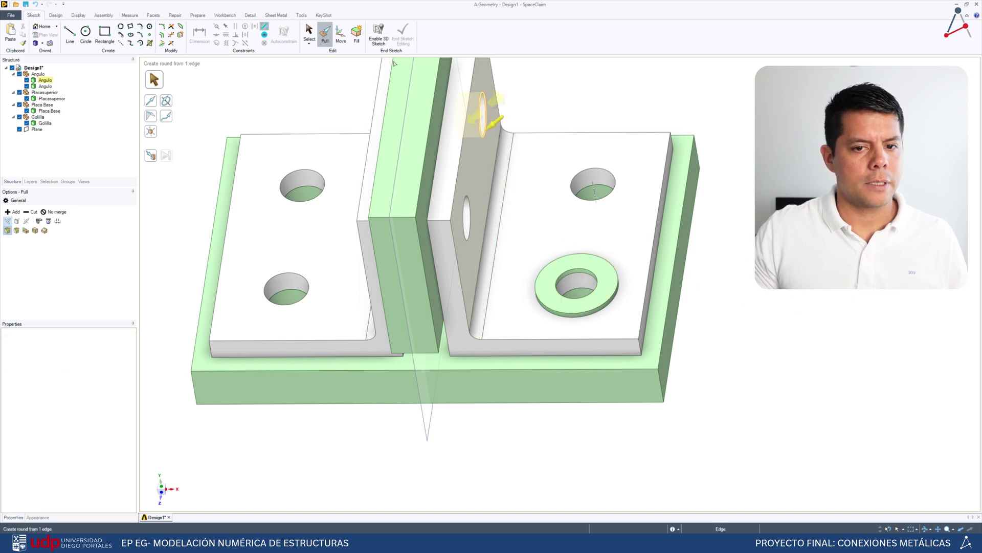
# Start a sketch on the washer's upper face and orient it in plan view around the washer
pyautogui.click(309, 32)
pyautogui.click(596, 302)
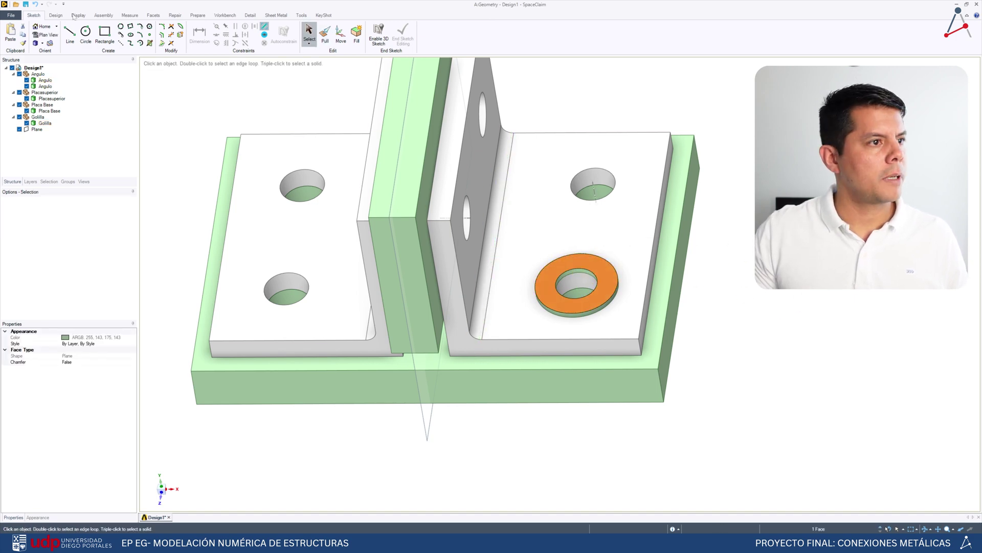
pyautogui.click(52, 16)
pyautogui.click(96, 34)
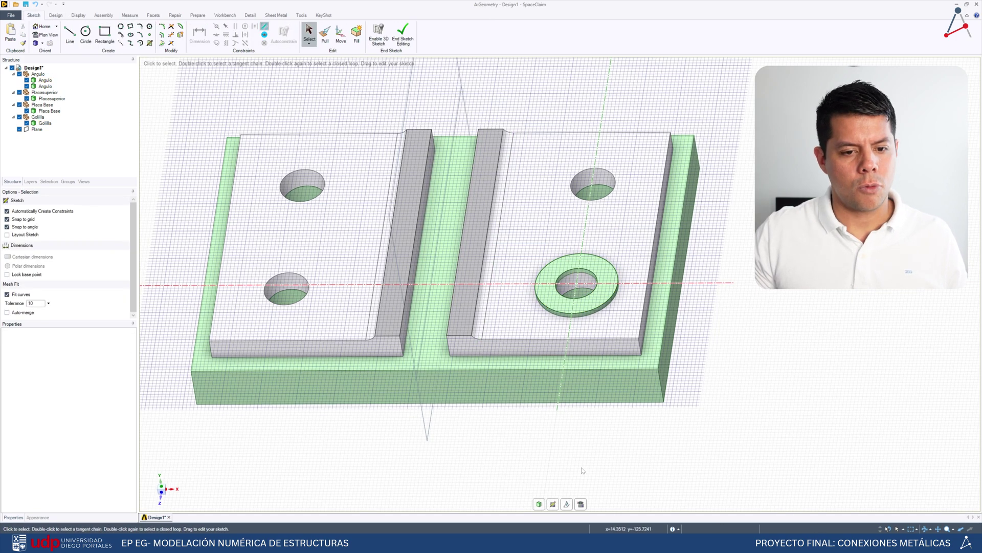
pyautogui.click(580, 504)
pyautogui.scroll(3, 653, 218)
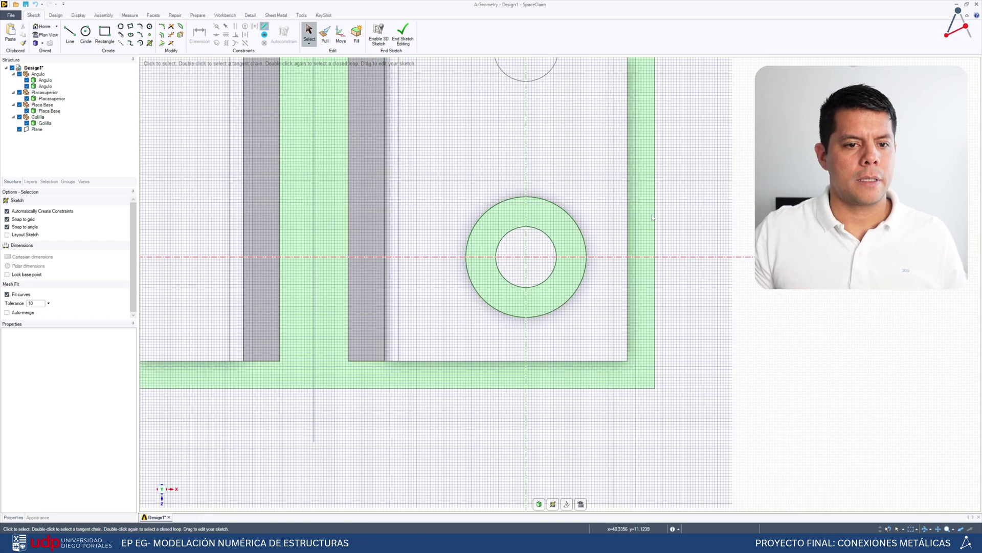
pyautogui.click(149, 27)
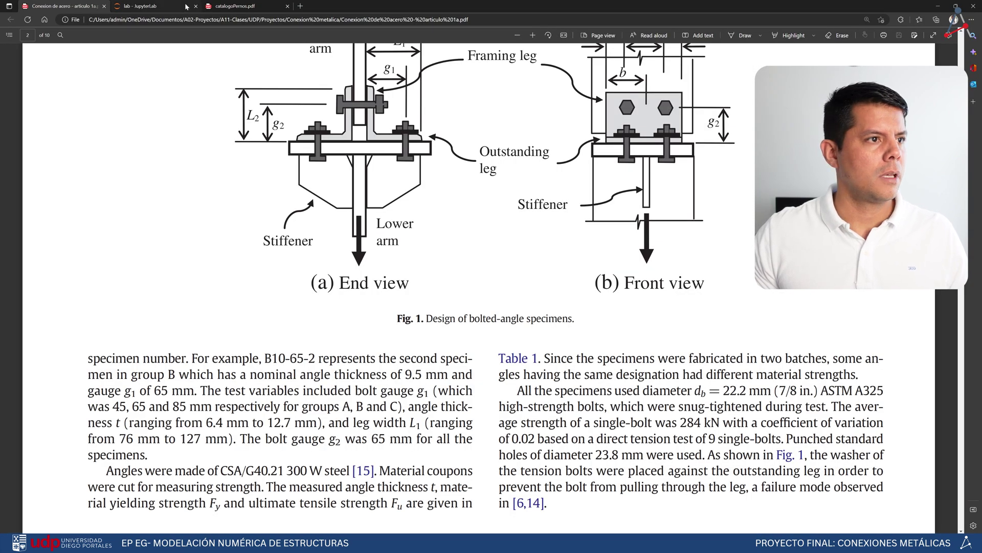
# Switch to the bolt catalogue PDF and examine the hexagonal bolt tables for the 7/8 head dimensions
pyautogui.click(240, 6)
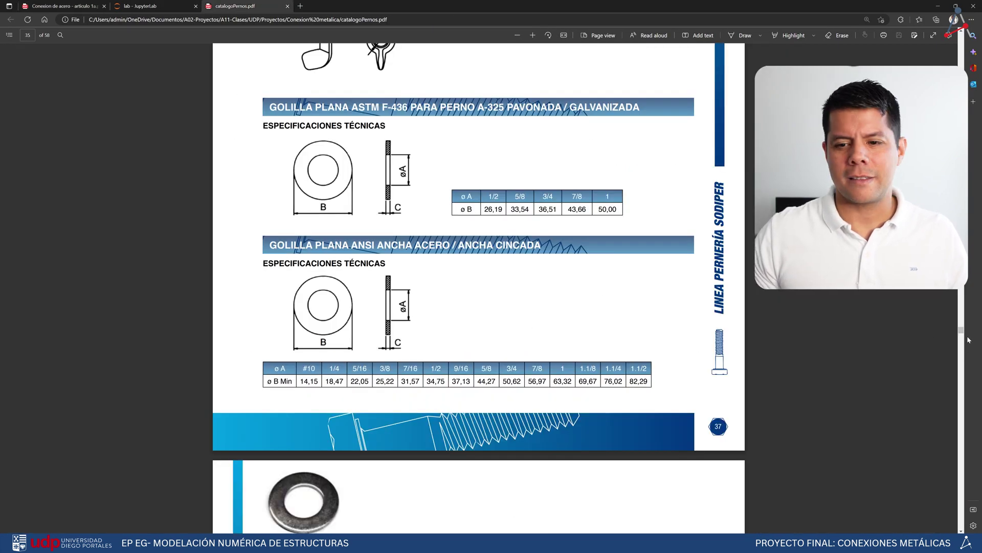
pyautogui.moveTo(961, 331); pyautogui.dragTo(961, 272)
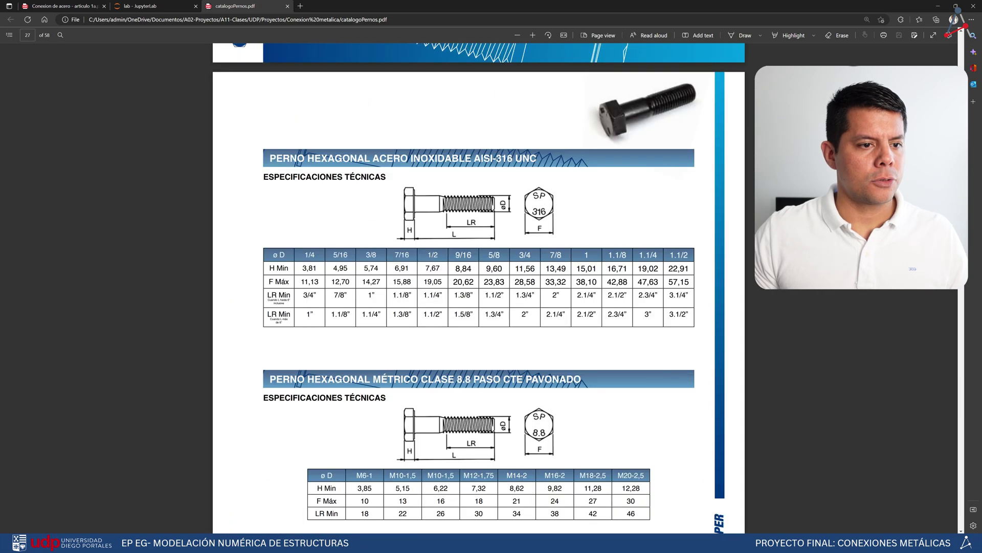
pyautogui.scroll(10, 594, 267)
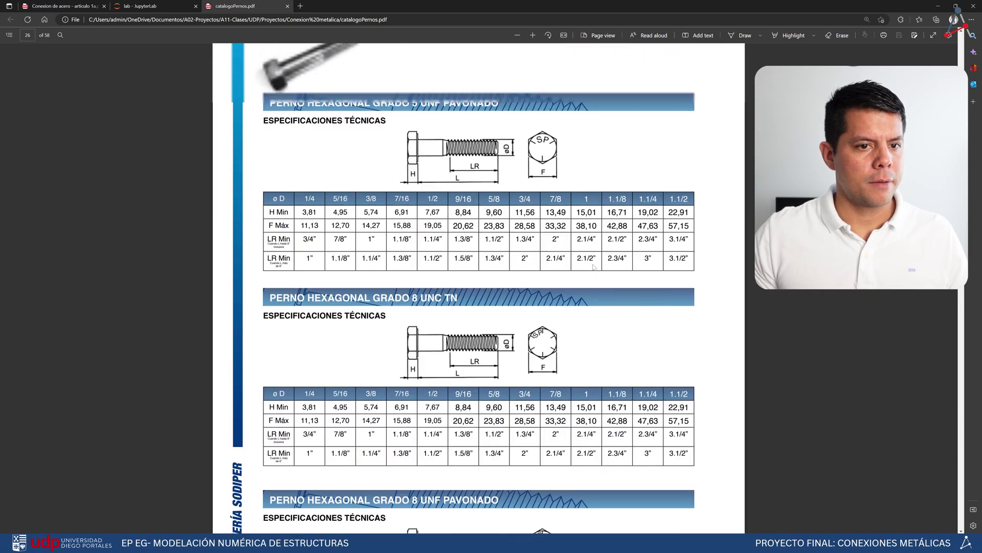
pyautogui.scroll(8, 594, 266)
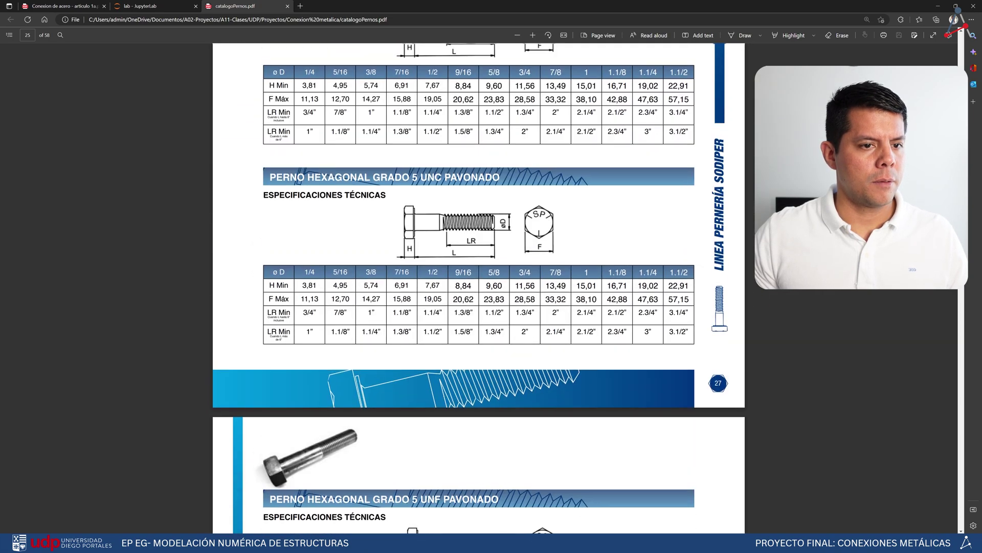
pyautogui.scroll(7, 594, 267)
pyautogui.scroll(-4, 594, 267)
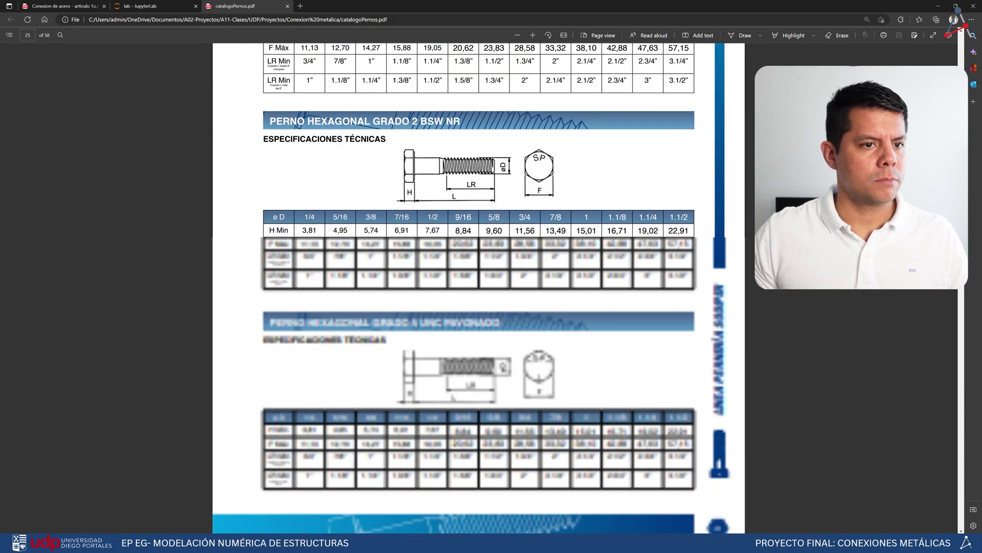
pyautogui.scroll(-15, 589, 265)
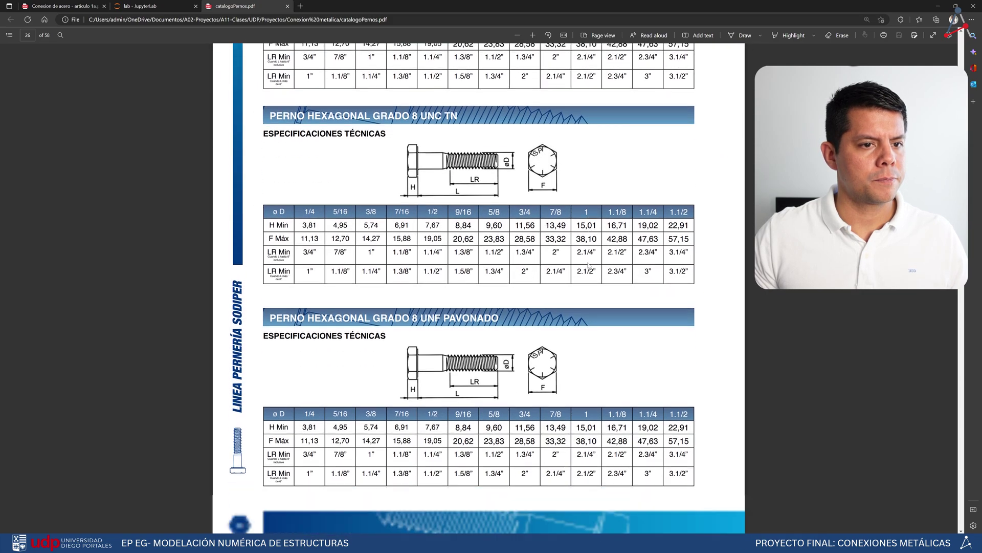
pyautogui.scroll(-1, 588, 265)
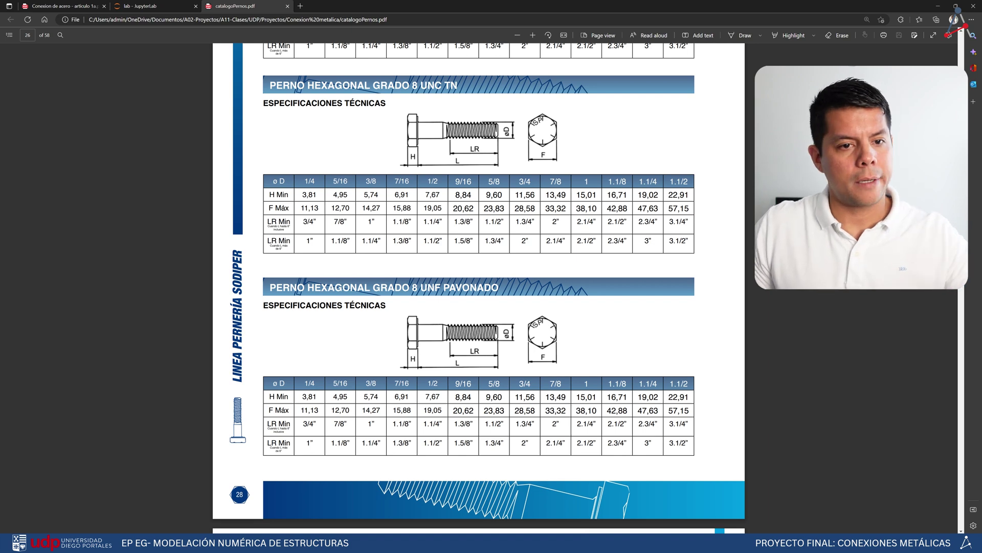
pyautogui.moveTo(567, 195); pyautogui.dragTo(550, 195)
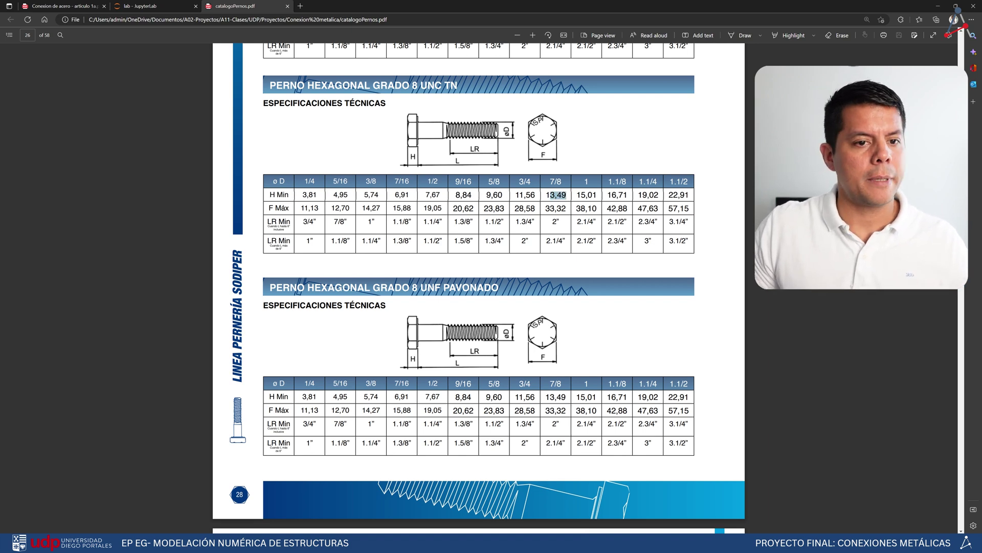
pyautogui.click(554, 199)
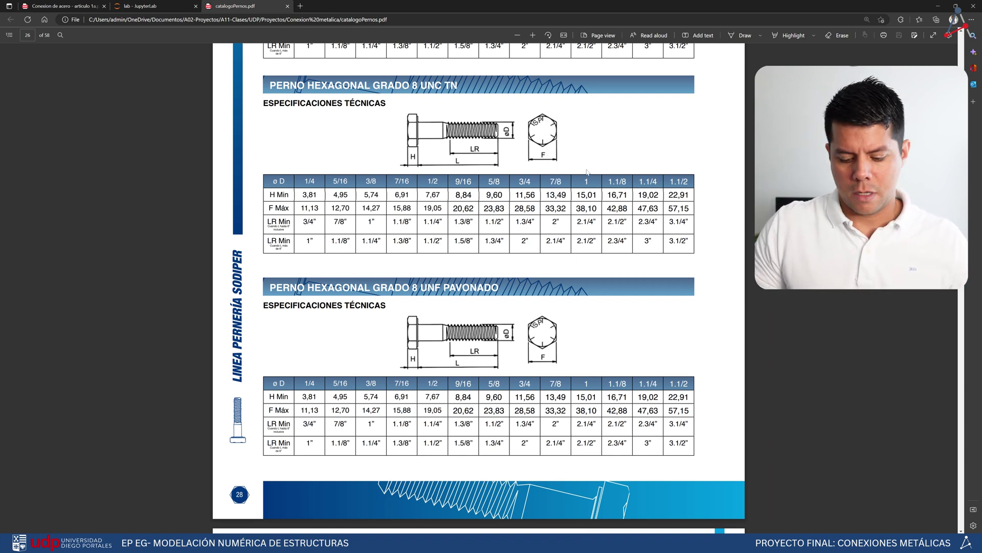
# Capture the catalogue's Grade 8 UNC TN hexagonal bolt drawing and its dimension table up to the 7/8 size
pyautogui.press('Print')
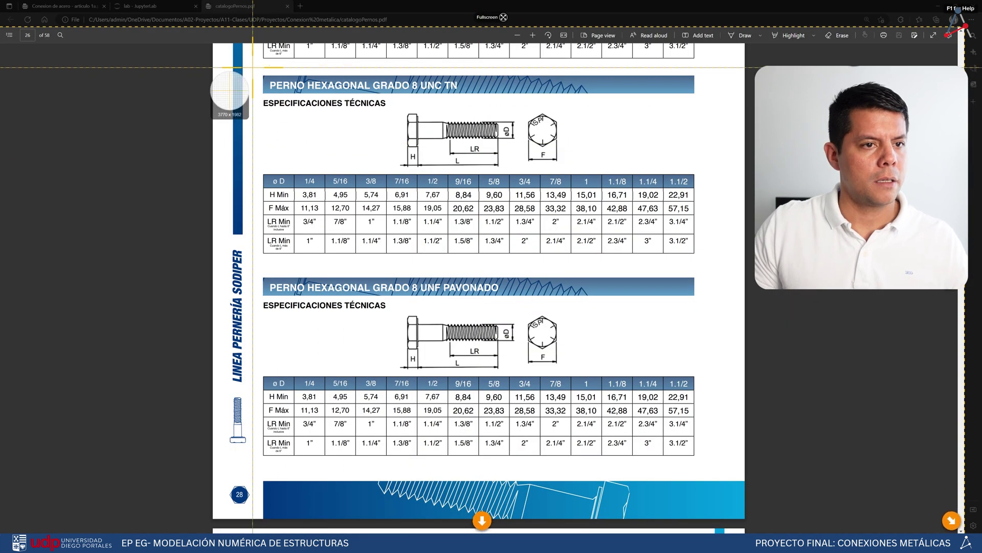
pyautogui.moveTo(253, 67); pyautogui.dragTo(575, 257)
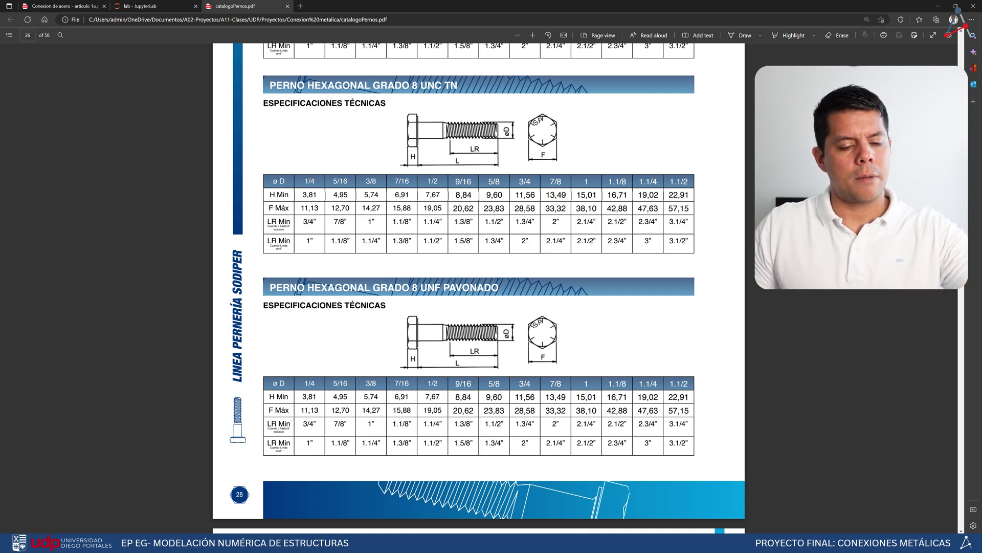
pyautogui.scroll(-4, 538, 296)
pyautogui.scroll(5, 538, 296)
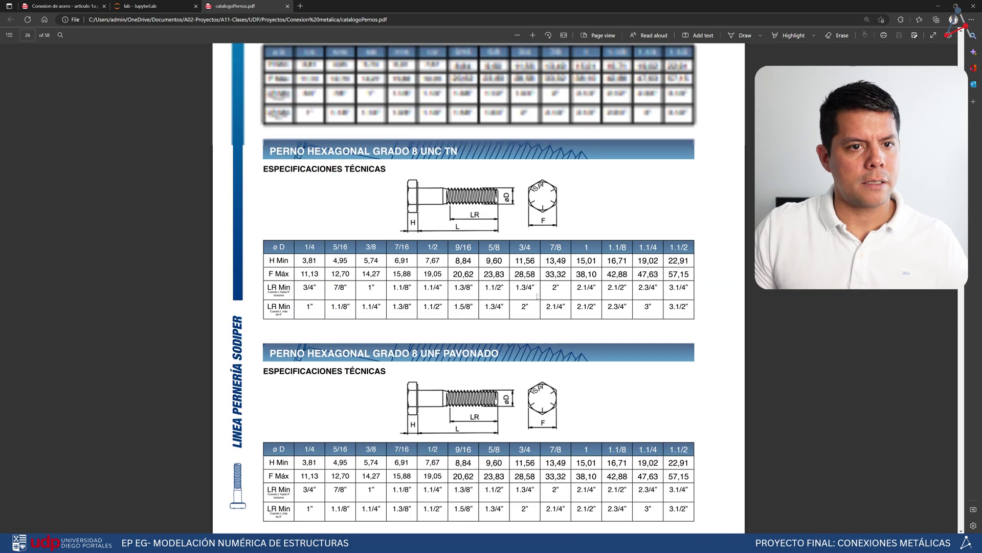
pyautogui.scroll(-4, 537, 296)
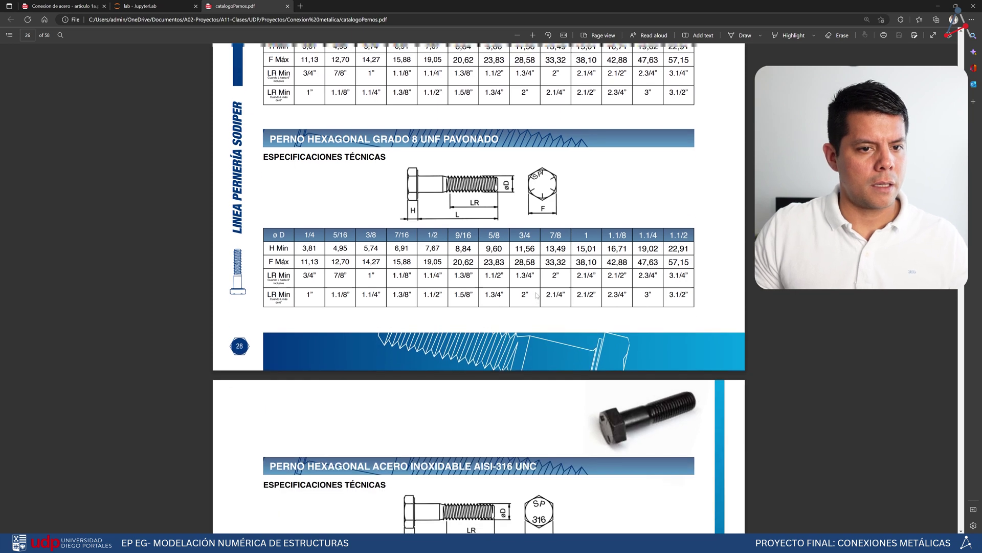
pyautogui.scroll(3, 537, 296)
# Switch to the OneNote project notes, shrink the flat-washer picture and paste the hexagonal bolt capture below it
pyautogui.moveTo(613, 542)
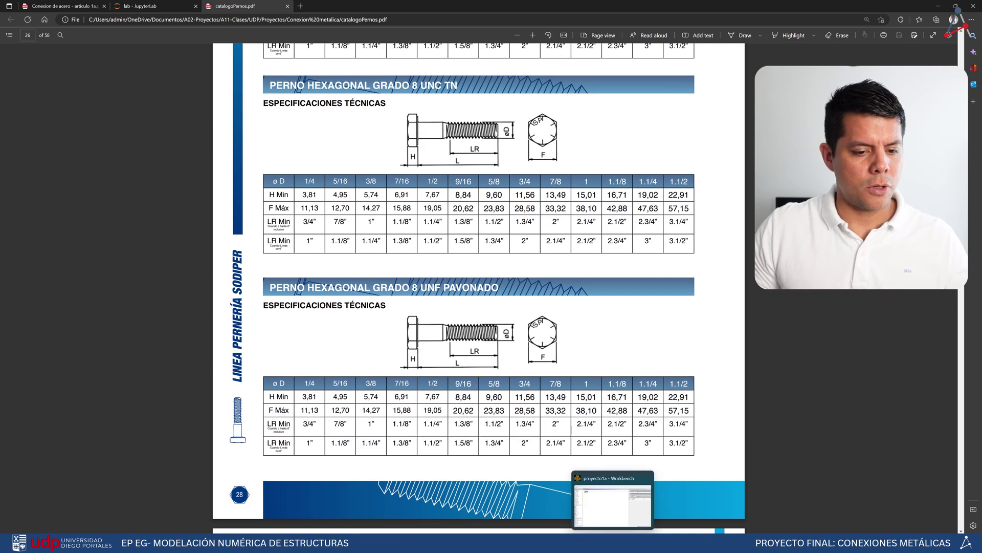
pyautogui.click(612, 496)
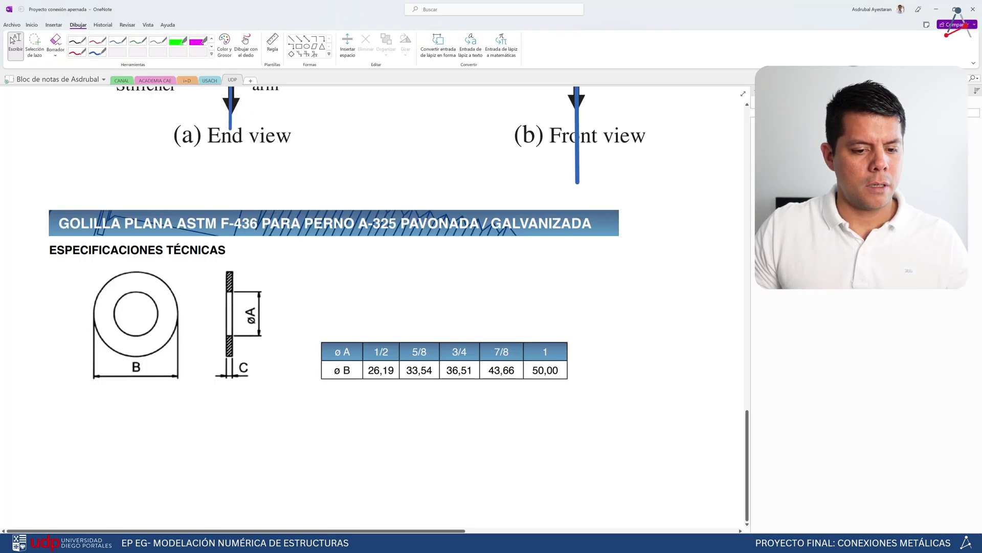
pyautogui.click(249, 267)
pyautogui.moveTo(622, 402); pyautogui.dragTo(453, 342)
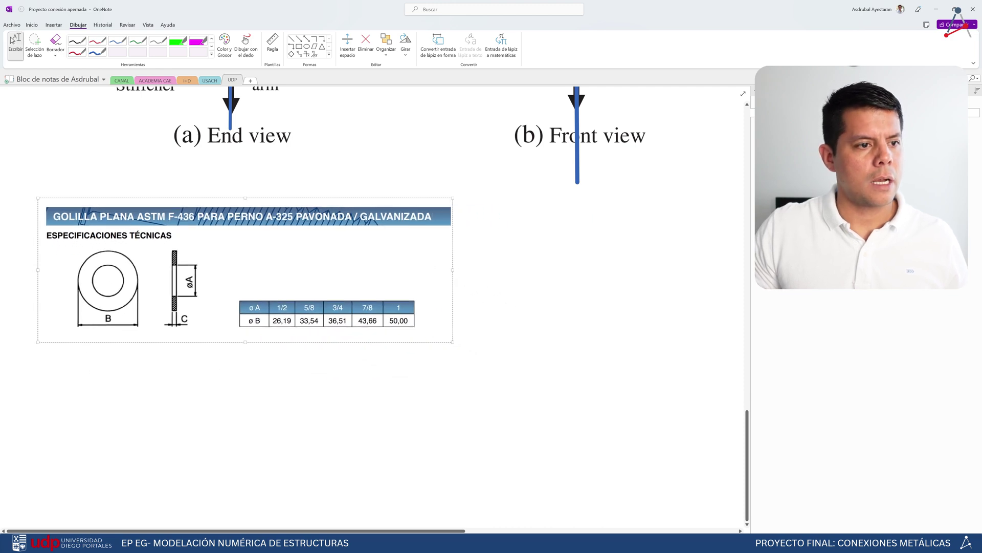
pyautogui.hotkey('ctrl', 'v')
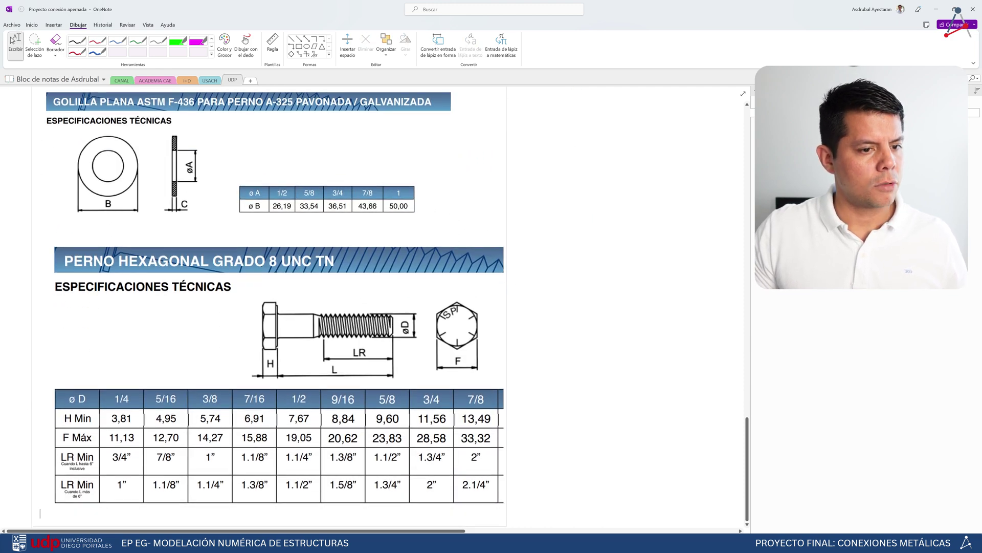
# Draw rectangles around the 7/8 columns of the hexagonal bolt table and the washer table
pyautogui.click(404, 333)
pyautogui.click(570, 315)
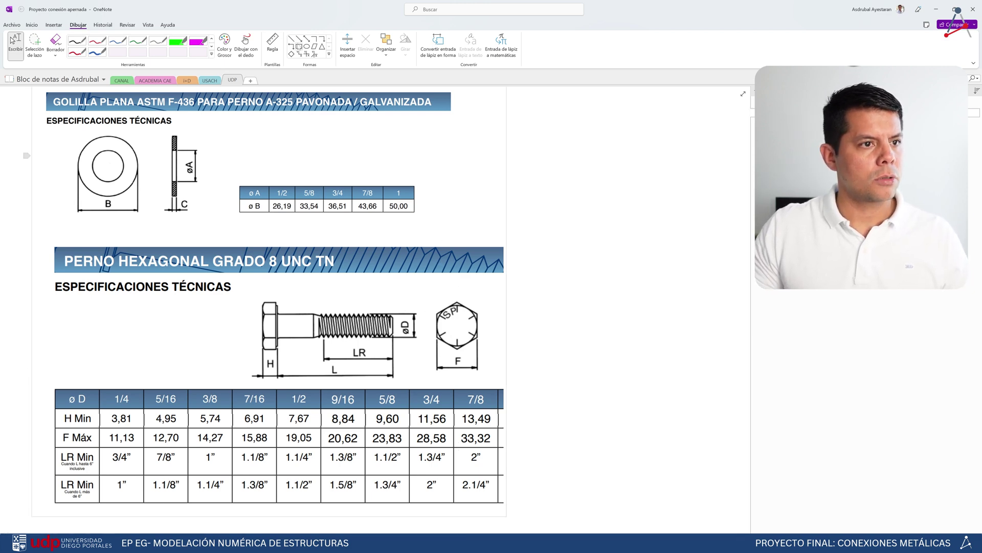
pyautogui.moveTo(450, 377); pyautogui.dragTo(504, 510)
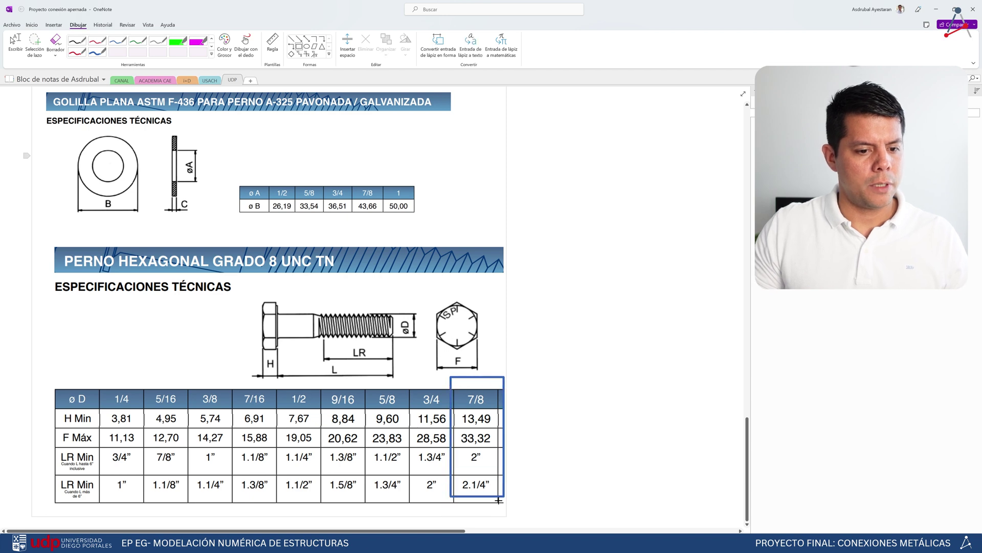
pyautogui.click(351, 161)
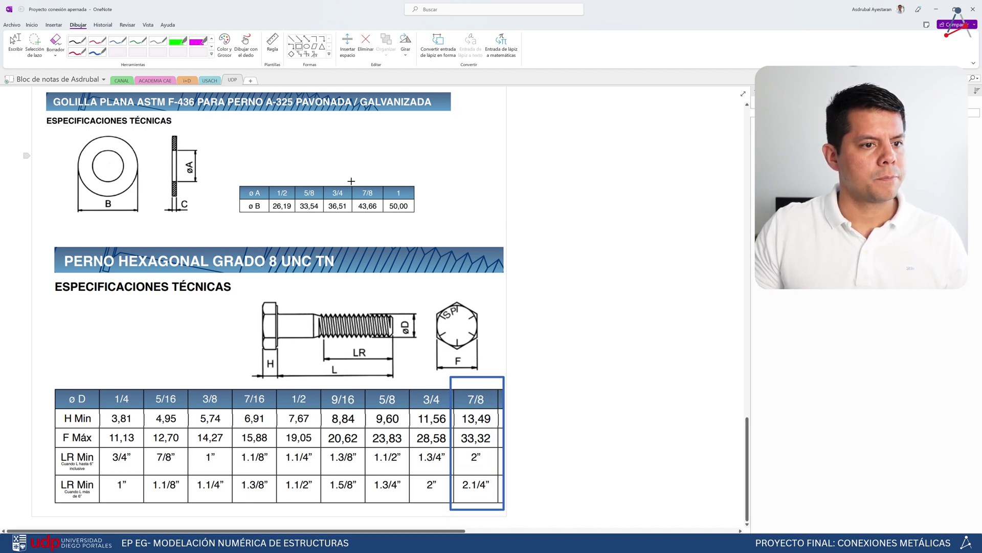
pyautogui.moveTo(345, 177); pyautogui.dragTo(385, 219)
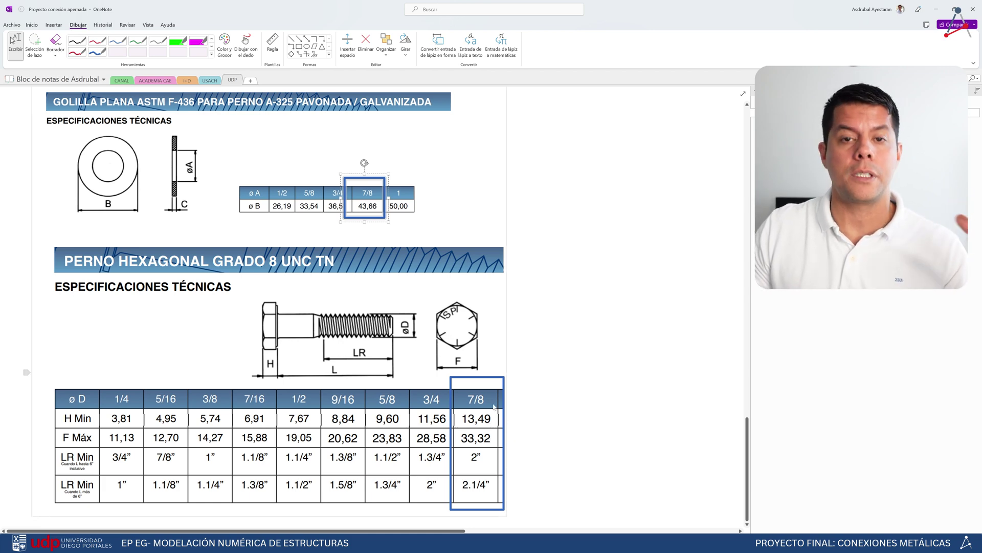
# Switch to SpaceClaim and sketch a 33 mm diameter circle centred on the washer's hole
pyautogui.moveTo(629, 542)
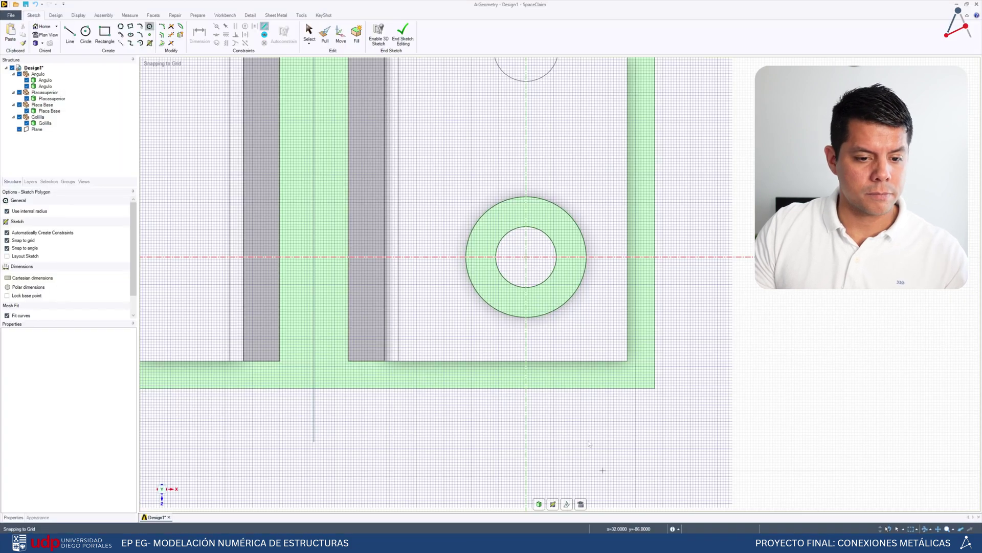
pyautogui.click(85, 33)
pyautogui.click(527, 257)
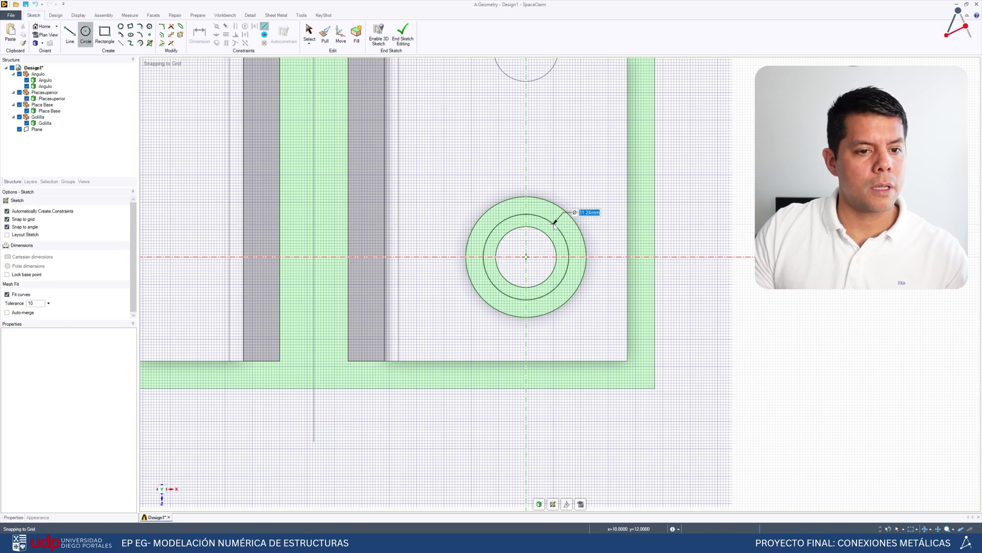
pyautogui.write('33')
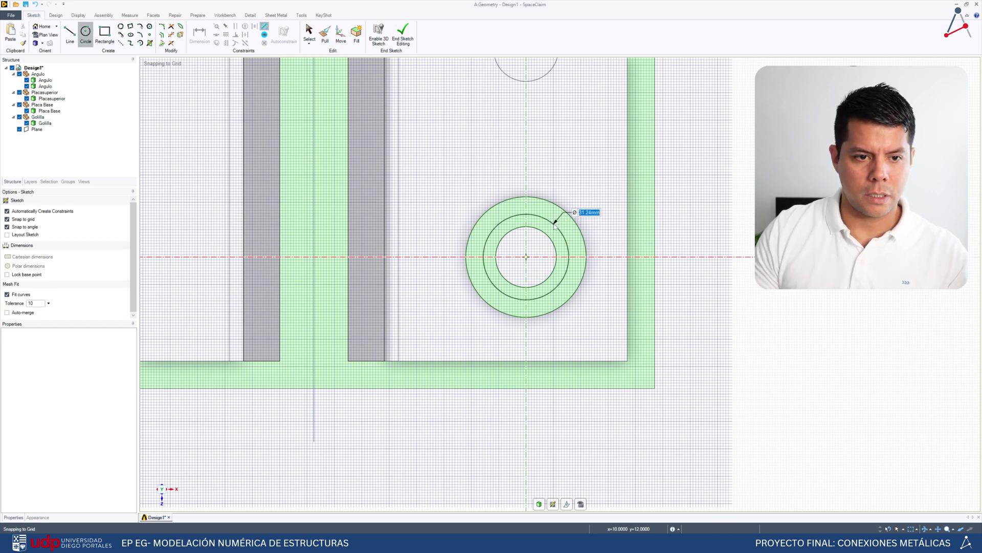
pyautogui.press('Return')
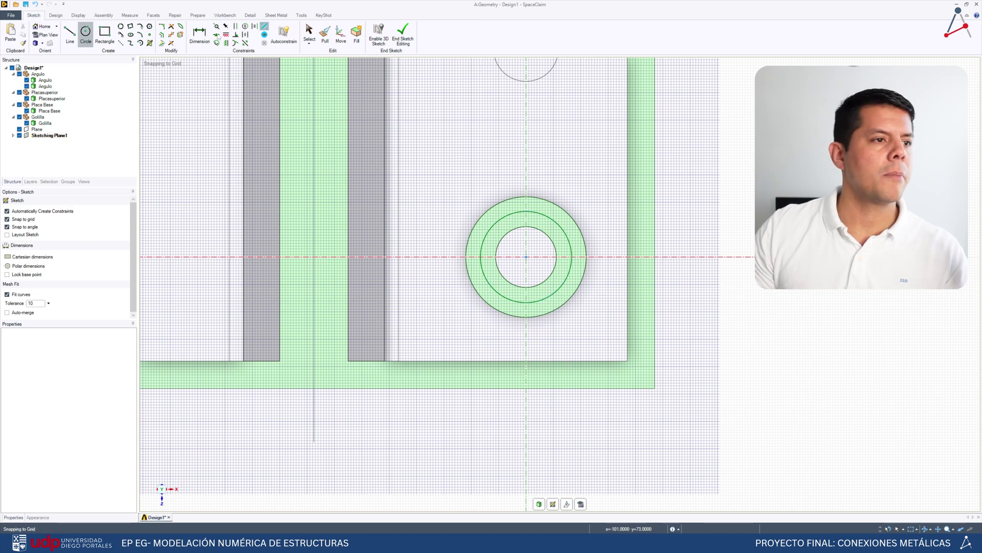
# Pull the circular face on the washer upward 13.5 mm to form the bolt head, checking the head height in the notes
pyautogui.click(309, 33)
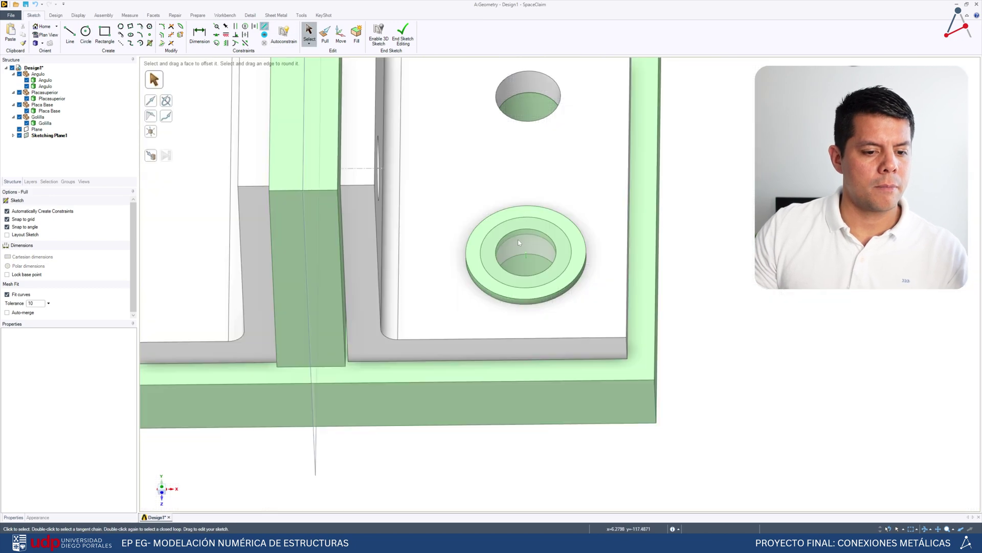
pyautogui.press('p')
pyautogui.click(559, 270)
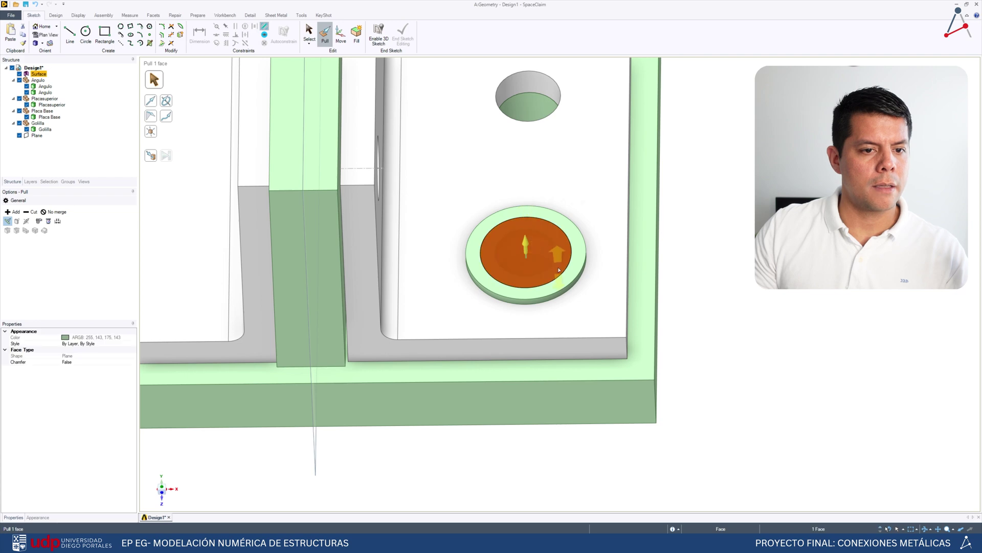
pyautogui.click(542, 543)
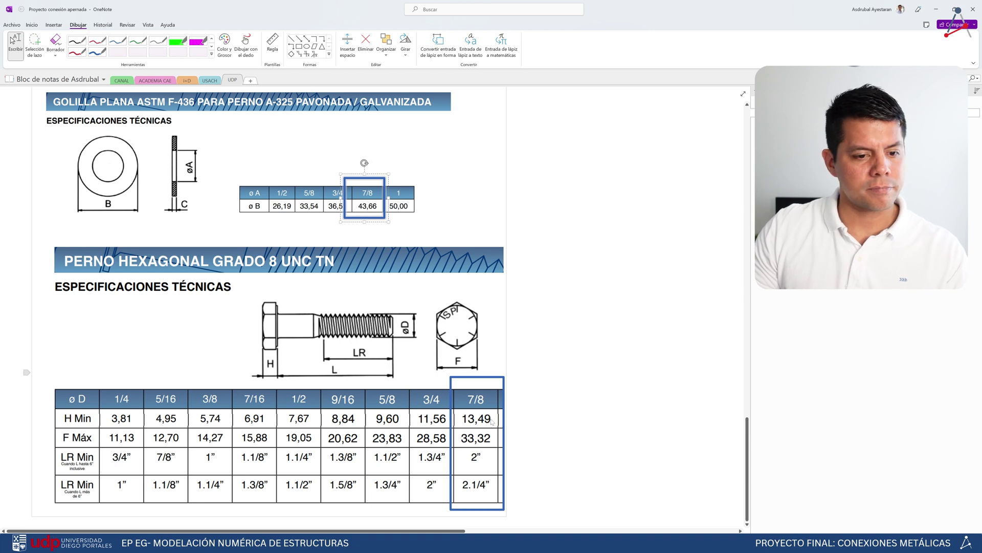
pyautogui.click(568, 542)
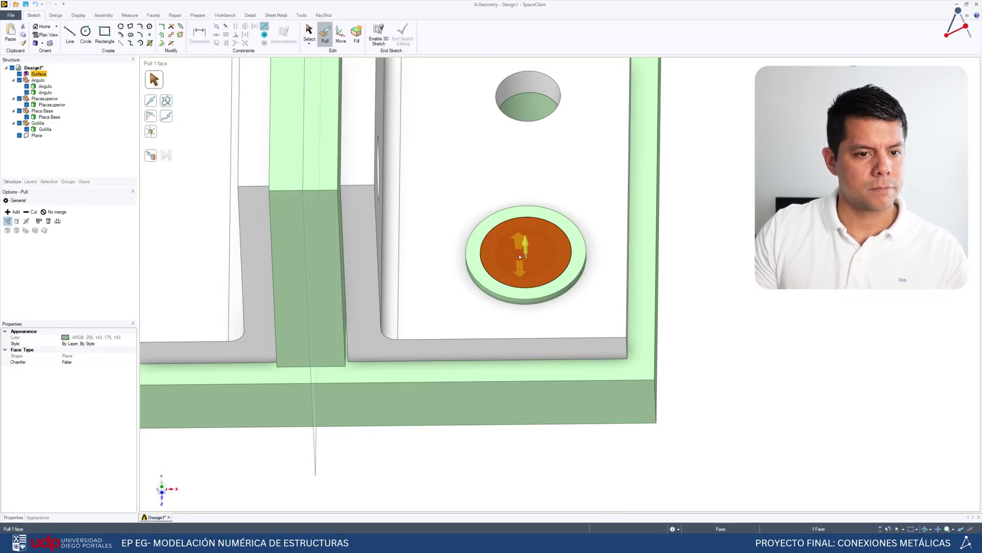
pyautogui.moveTo(525, 247); pyautogui.dragTo(512, 241)
pyautogui.write('13.5')
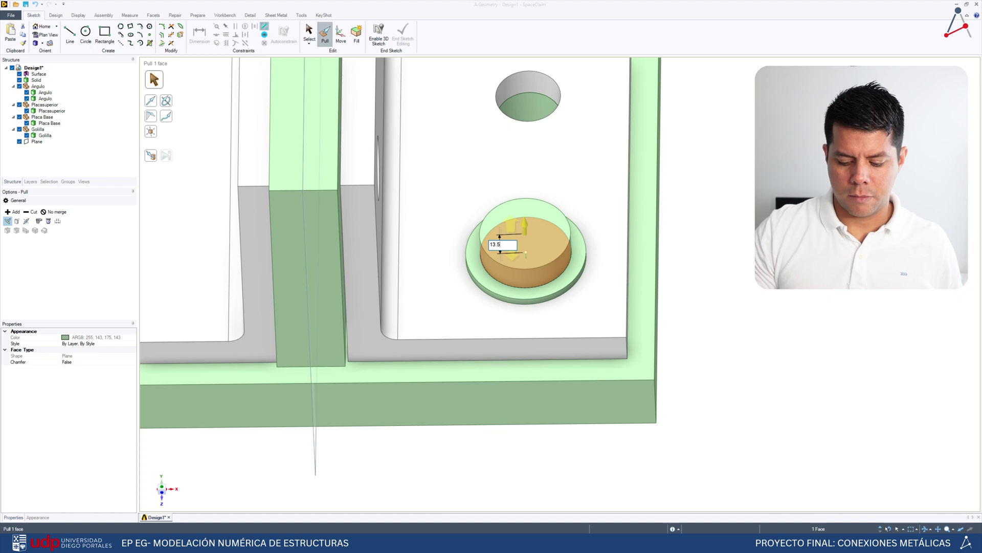
pyautogui.press('Return')
# Examine the bolt head from above and from beneath through the base plate's hole
pyautogui.moveTo(581, 221)
pyautogui.mouseDown(button='middle')
pyautogui.moveTo(573, 121)
pyautogui.moveTo(594, 217)
pyautogui.mouseUp(button='middle')
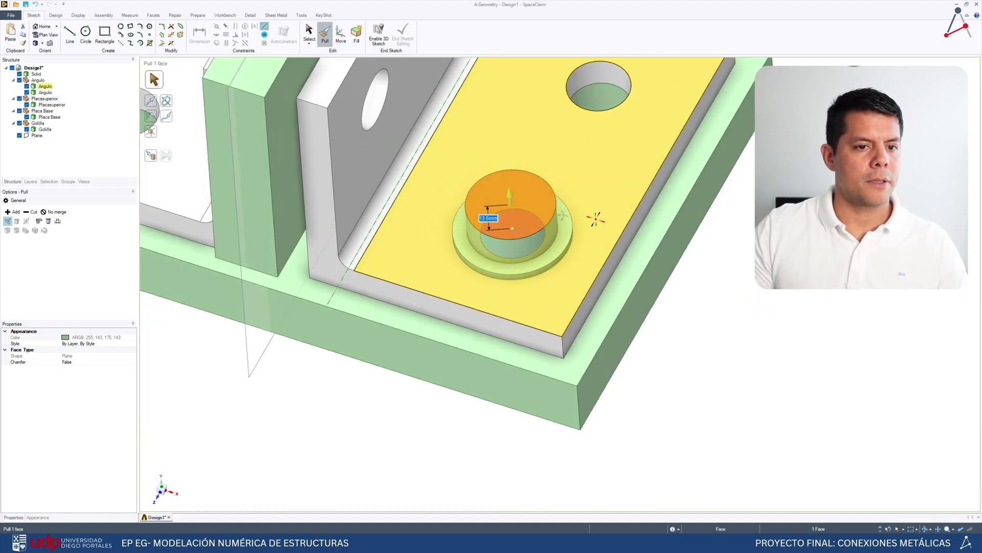
pyautogui.click(689, 294)
pyautogui.moveTo(674, 269); pyautogui.dragTo(697, 261, button='middle')
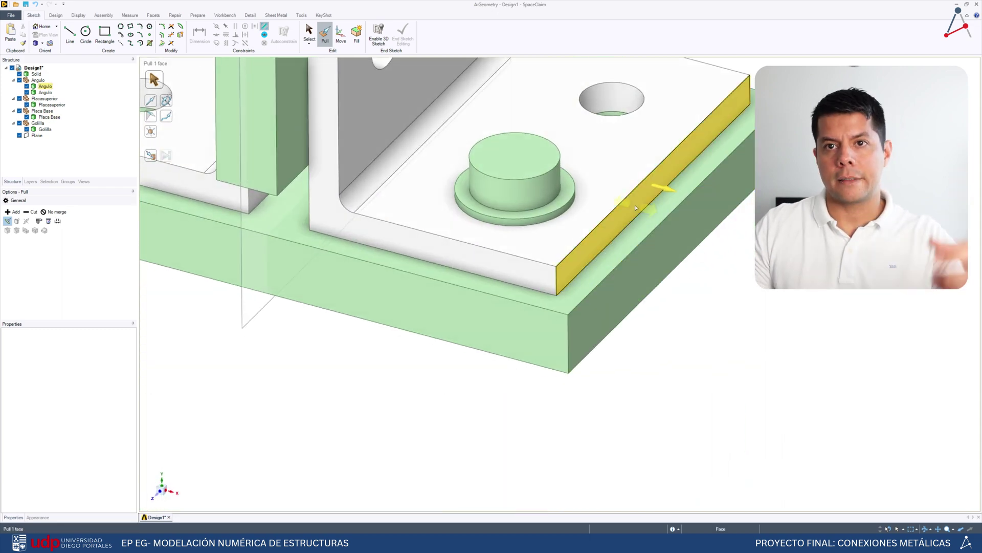
pyautogui.moveTo(587, 211); pyautogui.dragTo(555, 176, button='middle')
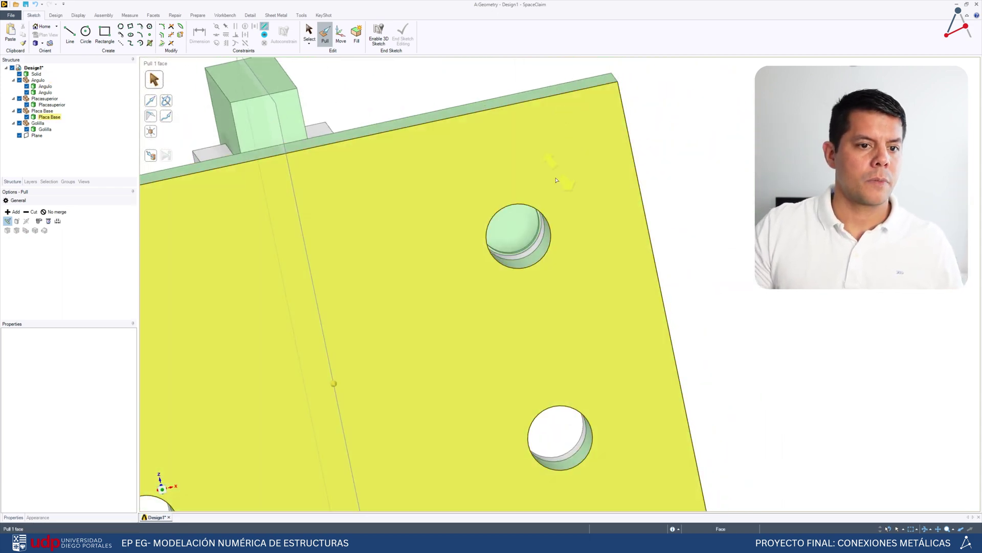
pyautogui.click(509, 224)
pyautogui.moveTo(690, 164); pyautogui.dragTo(693, 313, button='middle')
pyautogui.scroll(-5, 691, 312)
pyautogui.scroll(4, 613, 385)
# Hide everything except the cylindrical bolt head on the washer
pyautogui.moveTo(613, 385); pyautogui.dragTo(593, 320, button='middle')
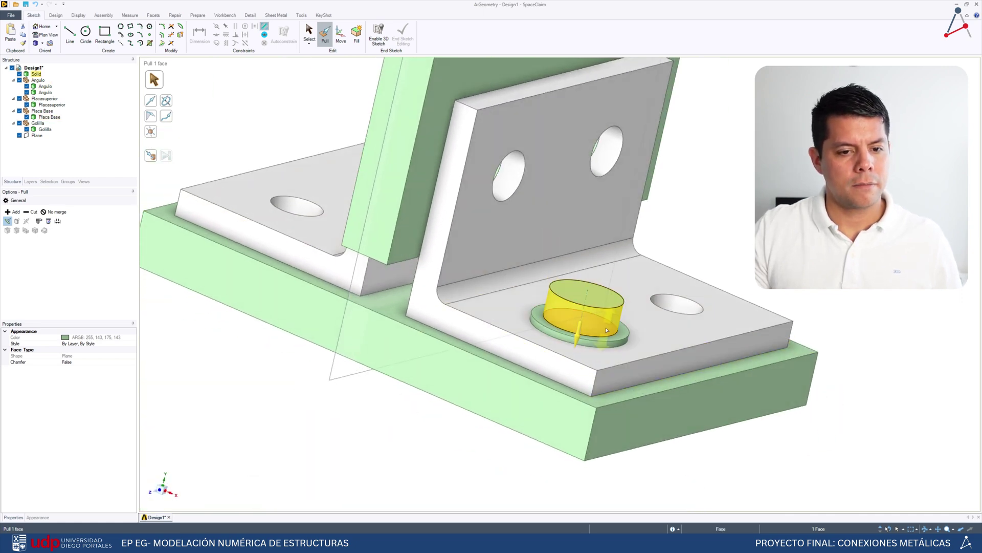
pyautogui.rightClick(598, 292)
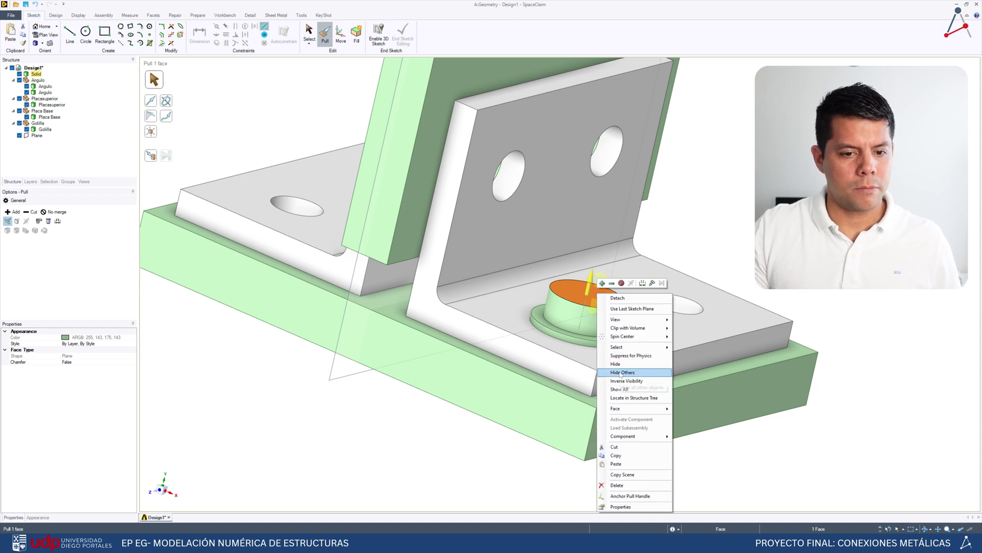
pyautogui.click(621, 373)
# Sketch a 22.2 mm diameter circle centred on the bolt head's underside and return to the 3D model
pyautogui.moveTo(598, 312); pyautogui.dragTo(621, 381, button='middle')
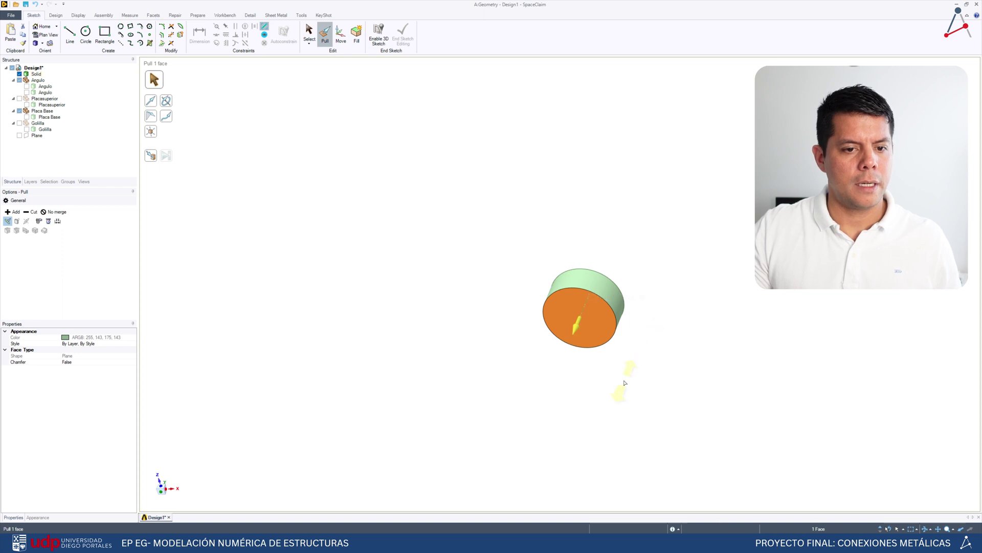
pyautogui.scroll(5, 617, 358)
pyautogui.scroll(-3, 579, 182)
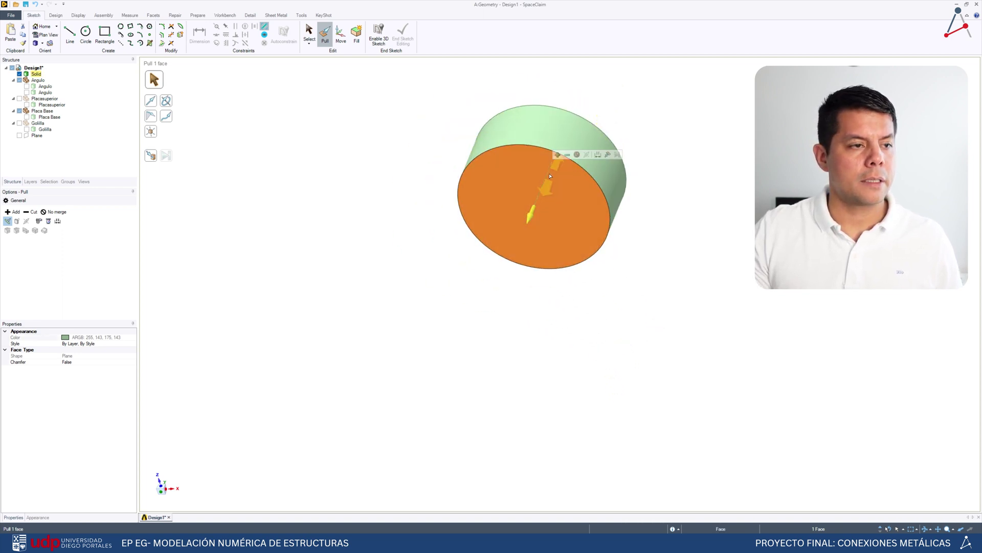
pyautogui.click(57, 16)
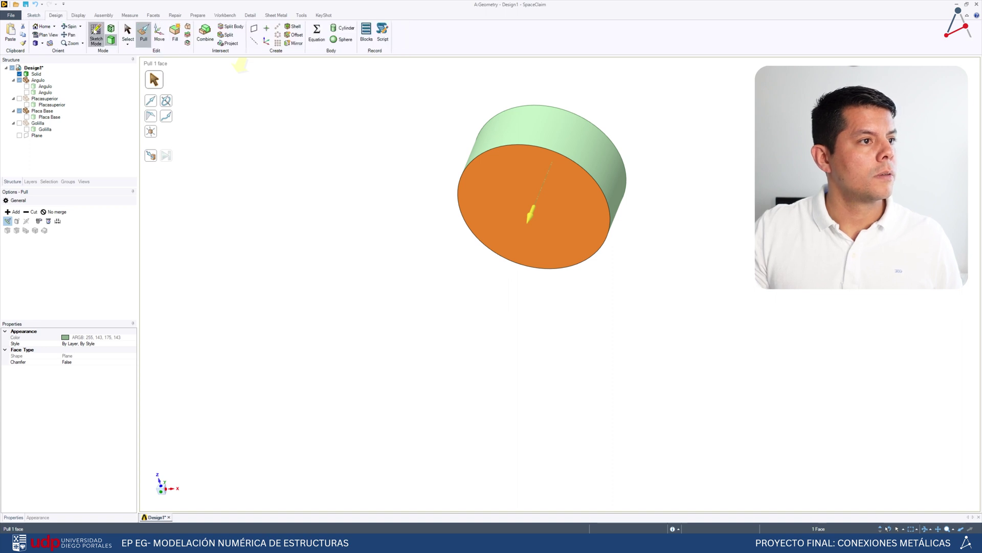
pyautogui.click(95, 32)
pyautogui.press('c')
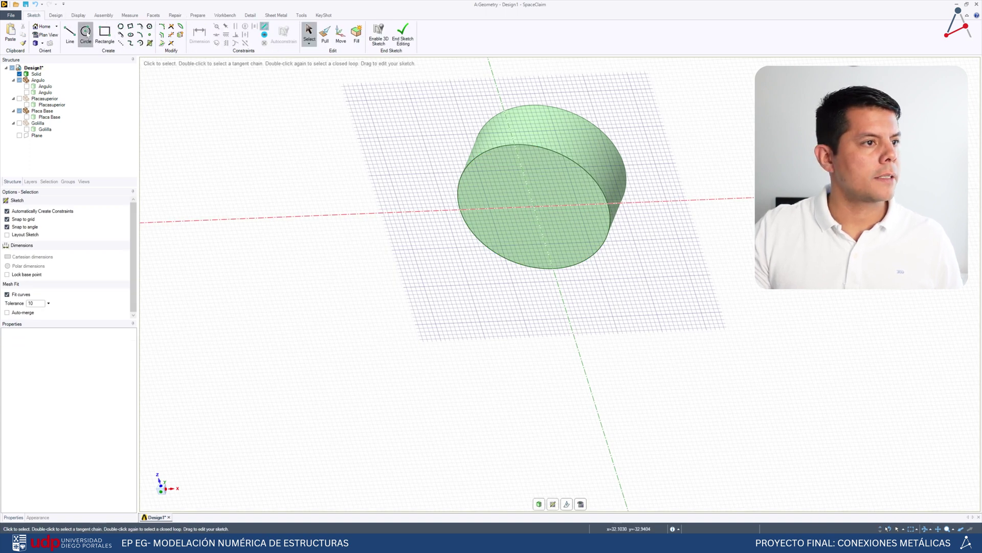
pyautogui.click(534, 206)
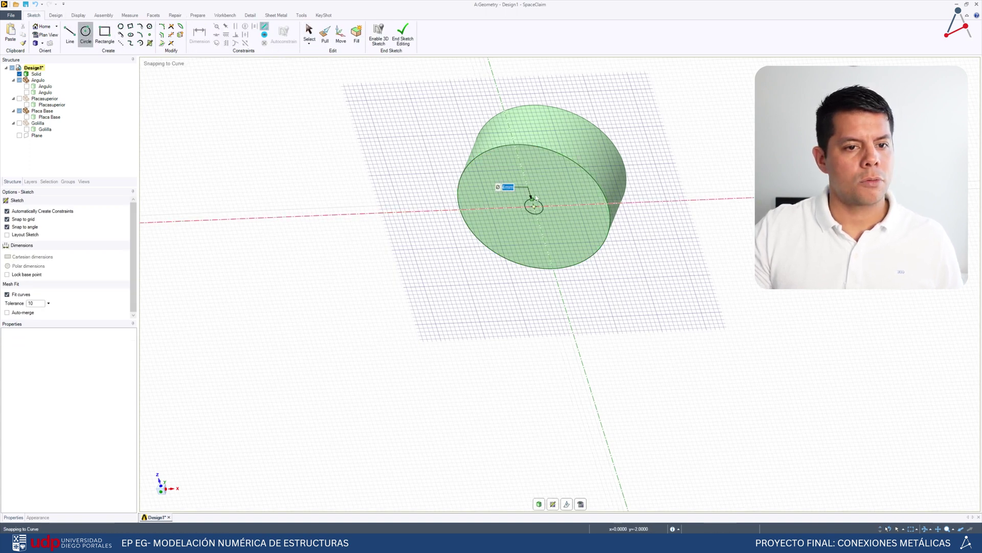
pyautogui.write('22.2')
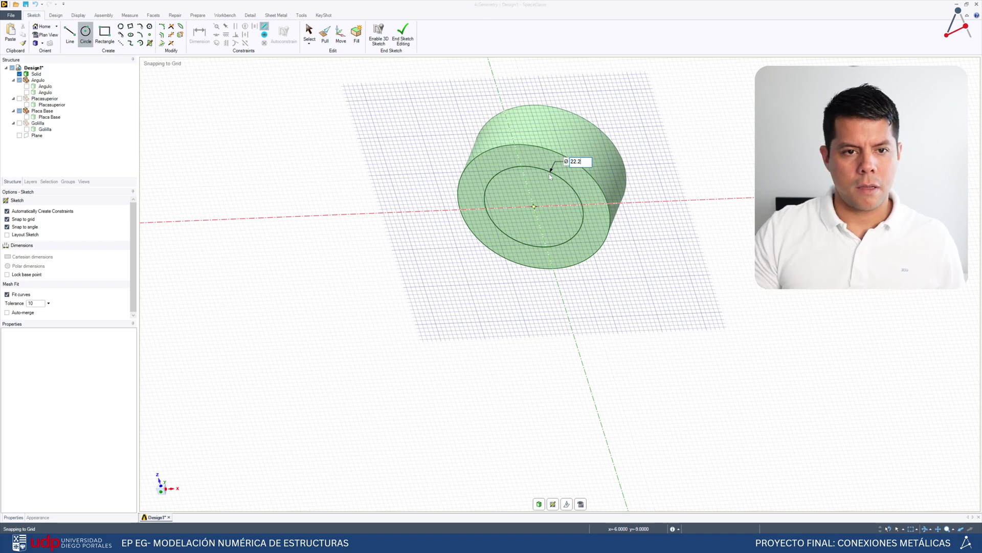
pyautogui.press('Return')
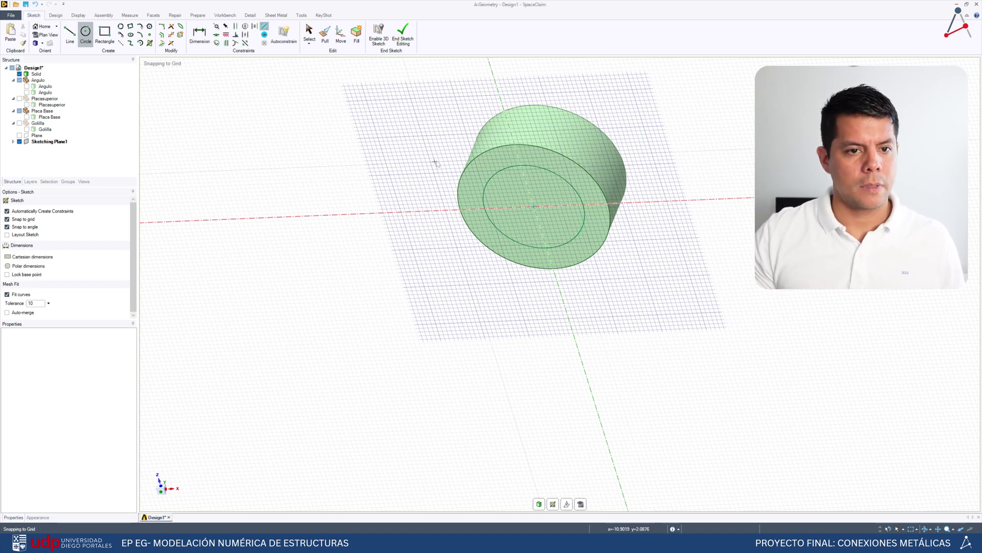
pyautogui.click(539, 504)
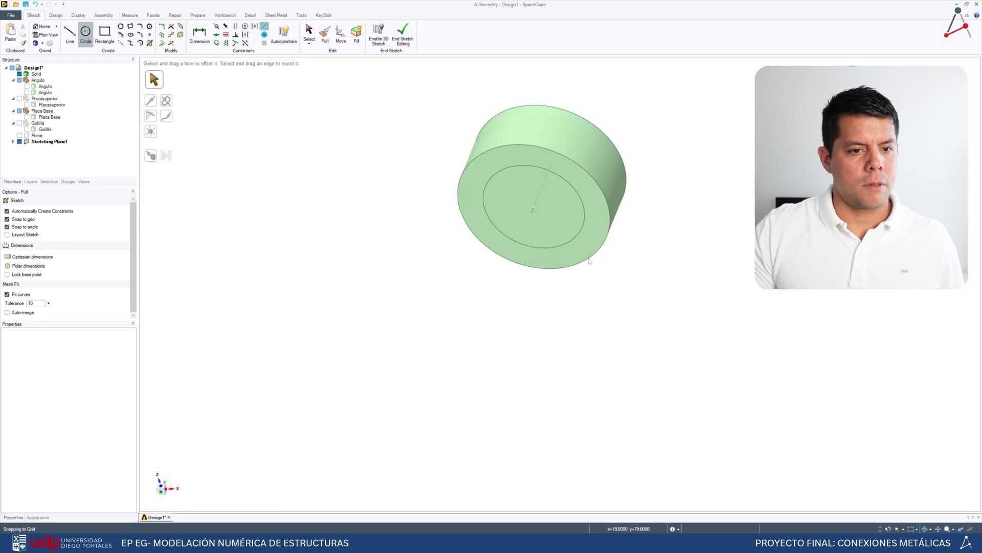
# Pull the inner circular face beneath the bolt head outward into a shank long enough to project past the base plate
pyautogui.click(552, 207)
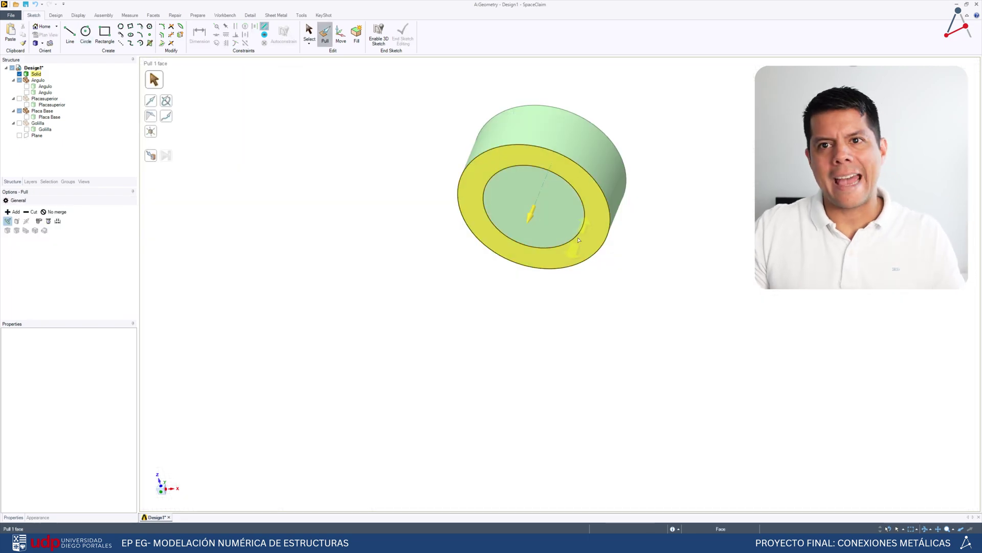
pyautogui.click(556, 199)
pyautogui.scroll(-3, 556, 199)
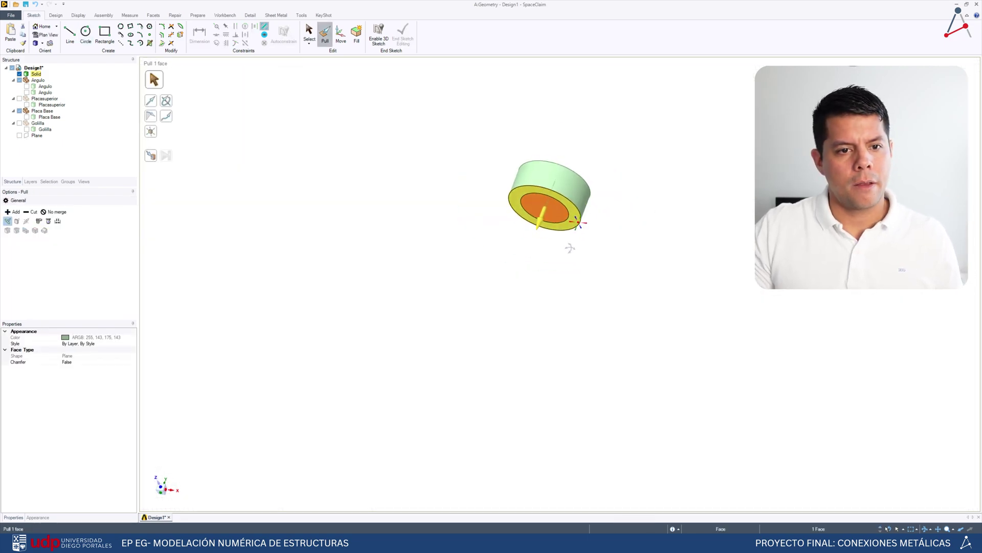
pyautogui.moveTo(555, 281); pyautogui.dragTo(442, 435)
pyautogui.click(357, 309)
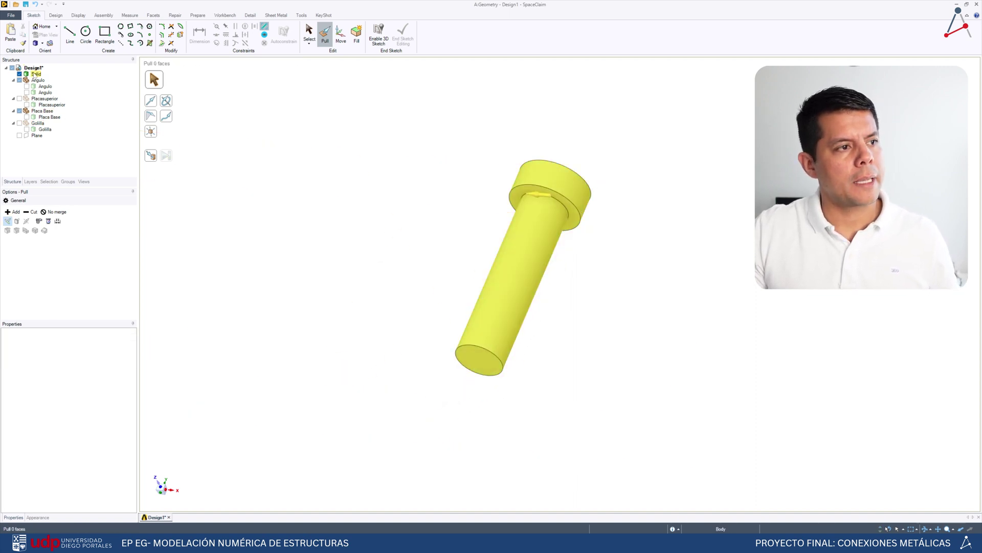
# Rename the bolt's solid in the structure tree to Perno7/8
pyautogui.click(35, 74)
pyautogui.rightClick(35, 74)
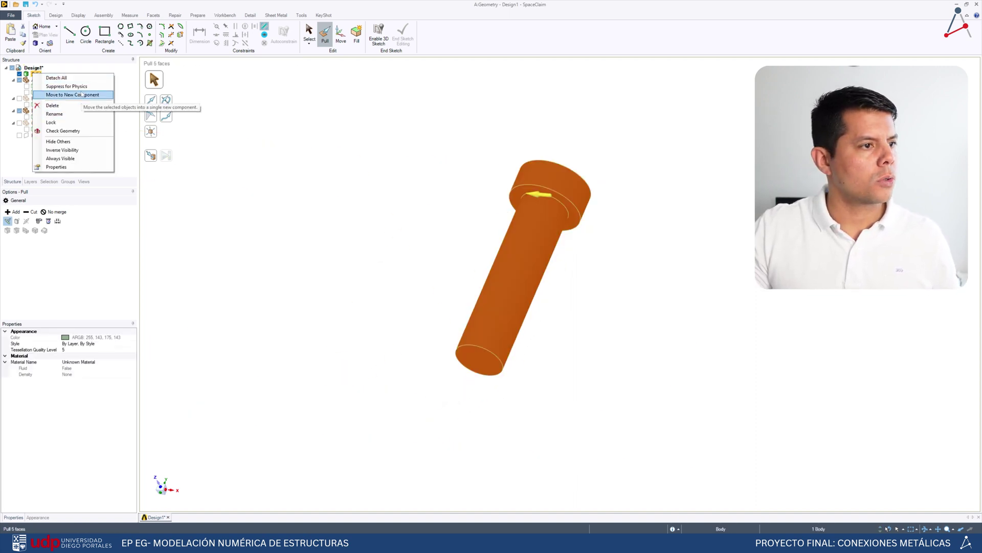
pyautogui.click(70, 114)
pyautogui.write('Pe')
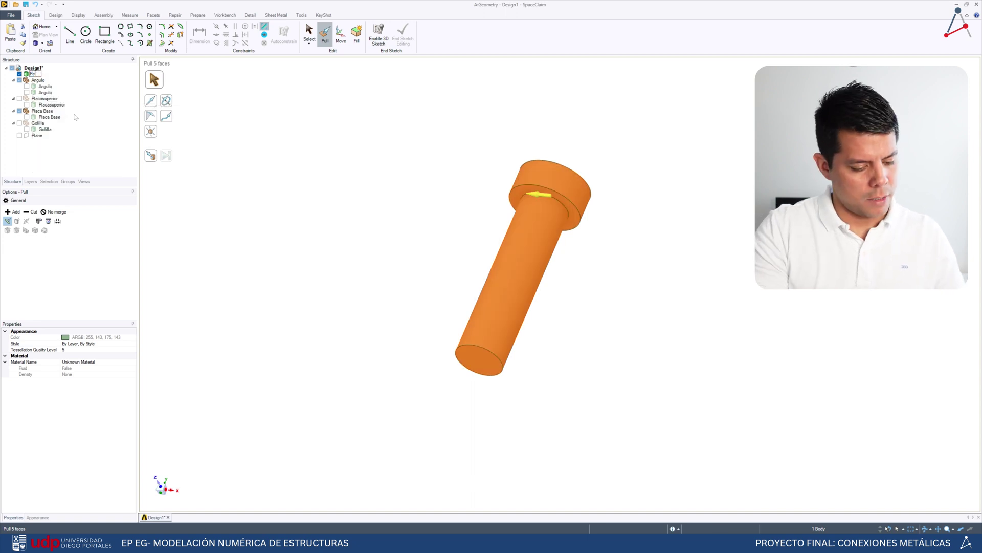
pyautogui.write('rno7/8')
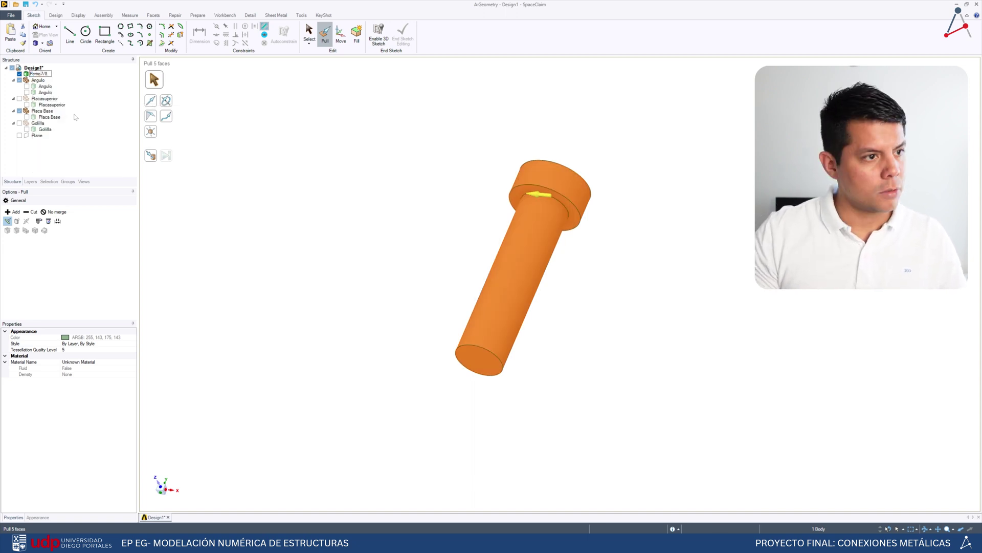
pyautogui.press('Return')
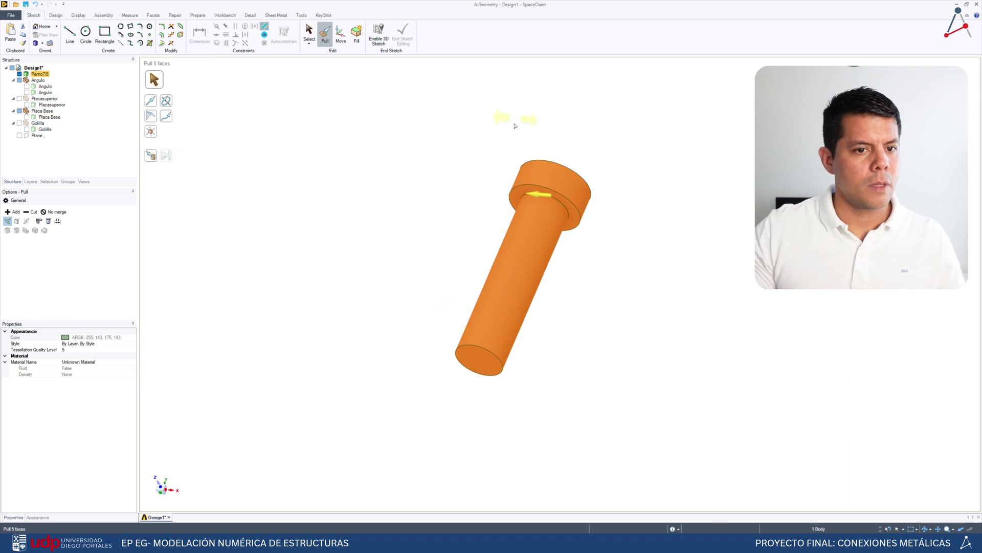
# Show all the hidden parts of the connection around the bolt again
pyautogui.click(447, 112)
pyautogui.rightClick(393, 94)
pyautogui.click(415, 155)
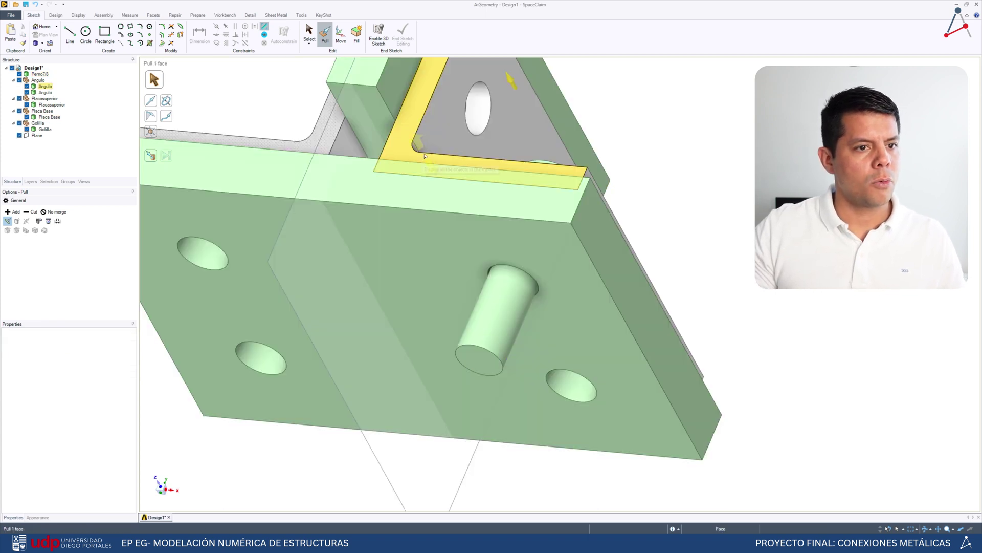
pyautogui.click(450, 152)
pyautogui.scroll(-3, 663, 205)
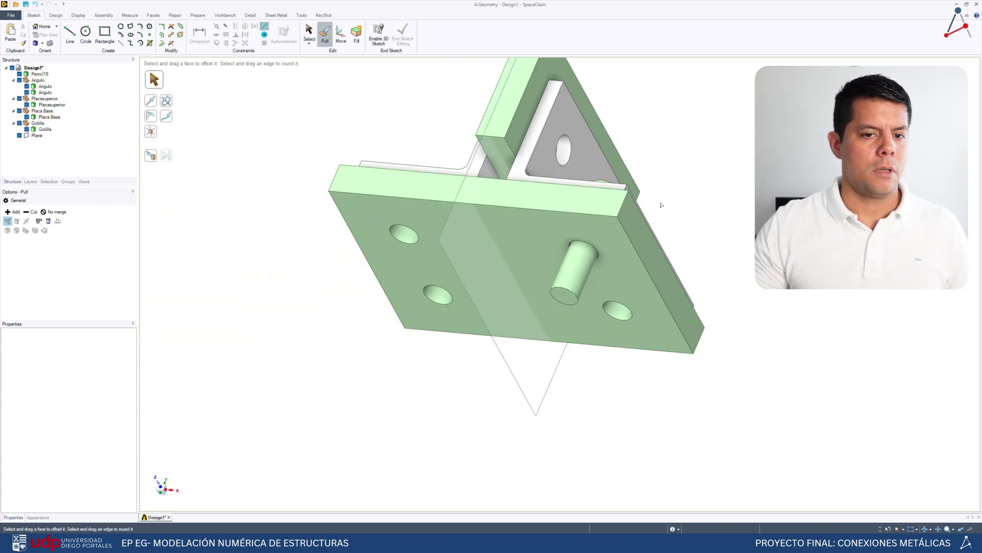
pyautogui.scroll(2, 646, 204)
pyautogui.moveTo(645, 204); pyautogui.dragTo(636, 186, button='middle')
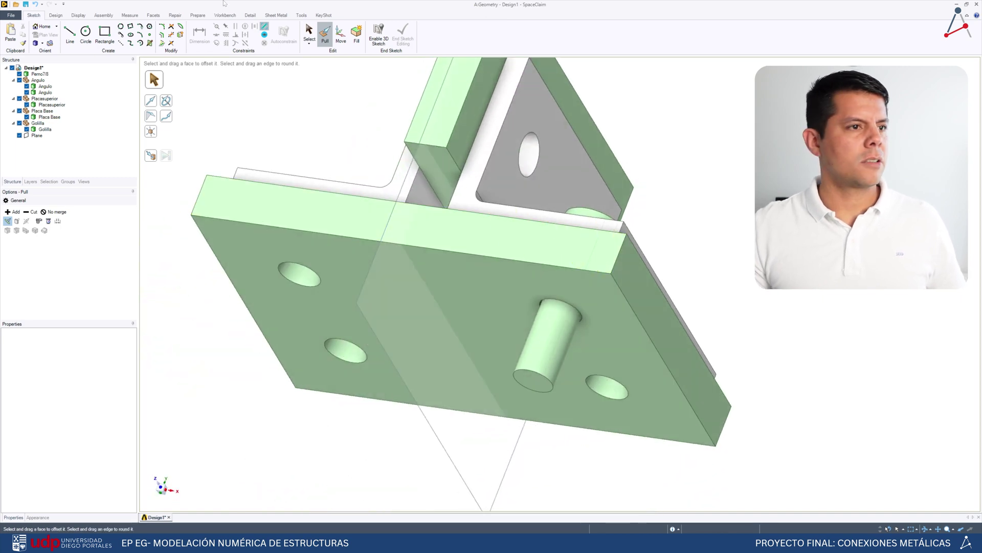
# Move the shank's end face up to the underside of the base plate using the Up To reference
pyautogui.click(549, 384)
pyautogui.click(535, 382)
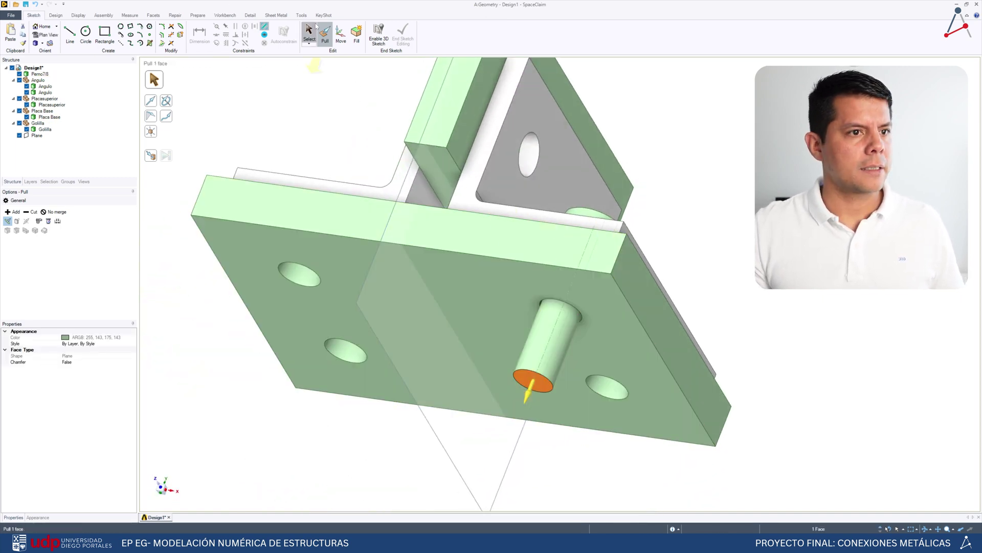
pyautogui.click(340, 35)
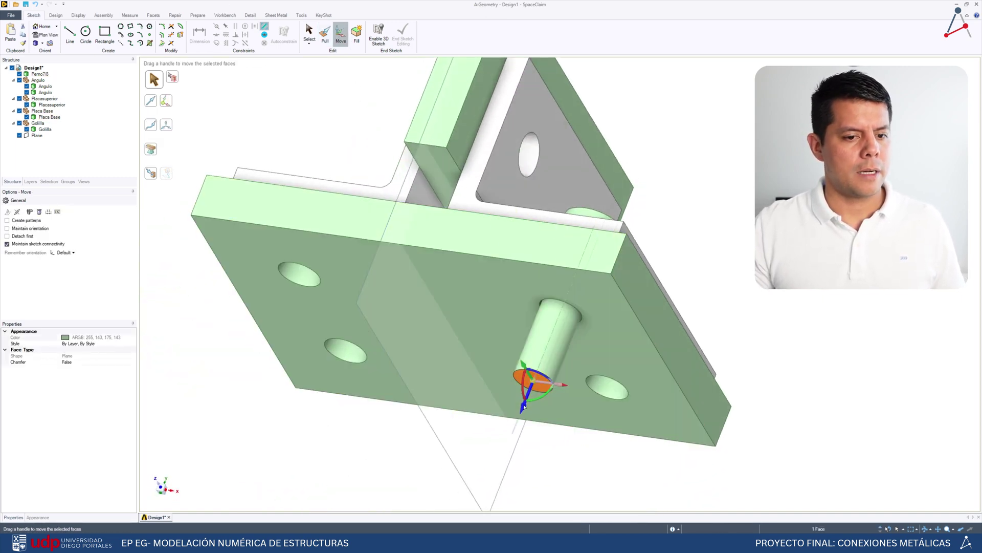
pyautogui.click(152, 174)
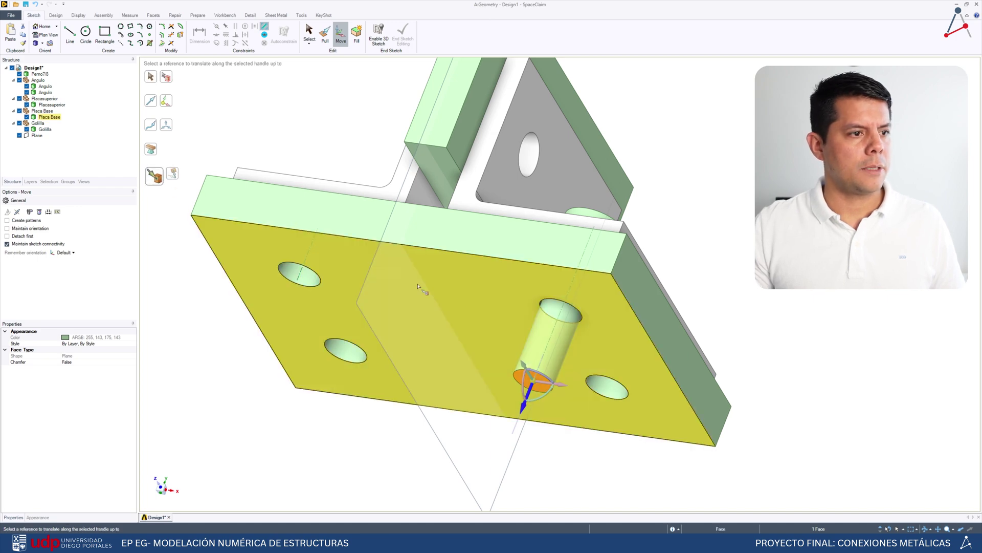
pyautogui.click(423, 289)
pyautogui.press('Escape')
# Inspect the bolt in the connection from above and below, and switch to the browser's article PDF to compare it with Fig. 1
pyautogui.moveTo(645, 256); pyautogui.dragTo(663, 207, button='middle')
pyautogui.scroll(-4, 663, 207)
pyautogui.scroll(8, 534, 294)
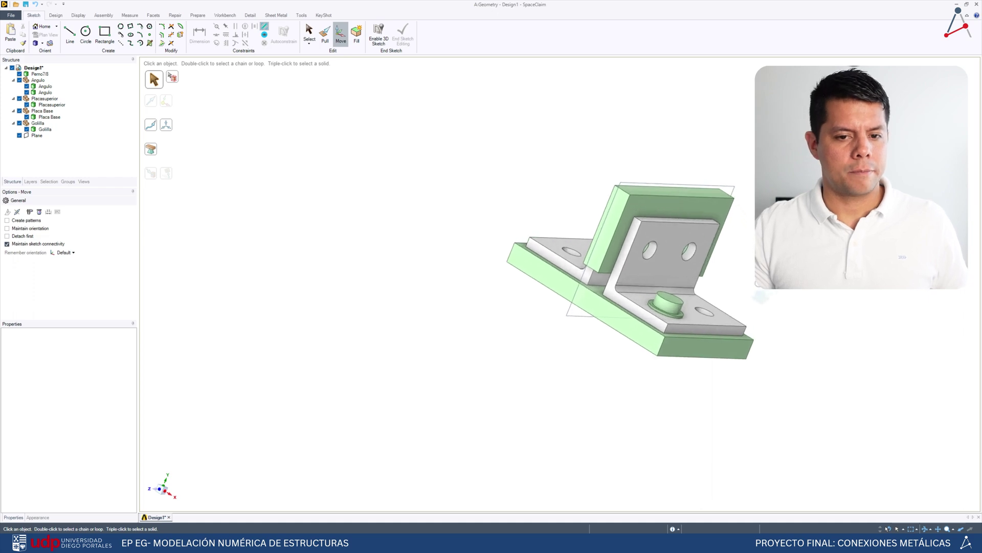
pyautogui.moveTo(534, 294); pyautogui.dragTo(553, 369, button='middle')
pyautogui.scroll(-2, 708, 237)
pyautogui.scroll(4, 667, 236)
pyautogui.moveTo(693, 410); pyautogui.dragTo(704, 390, button='middle')
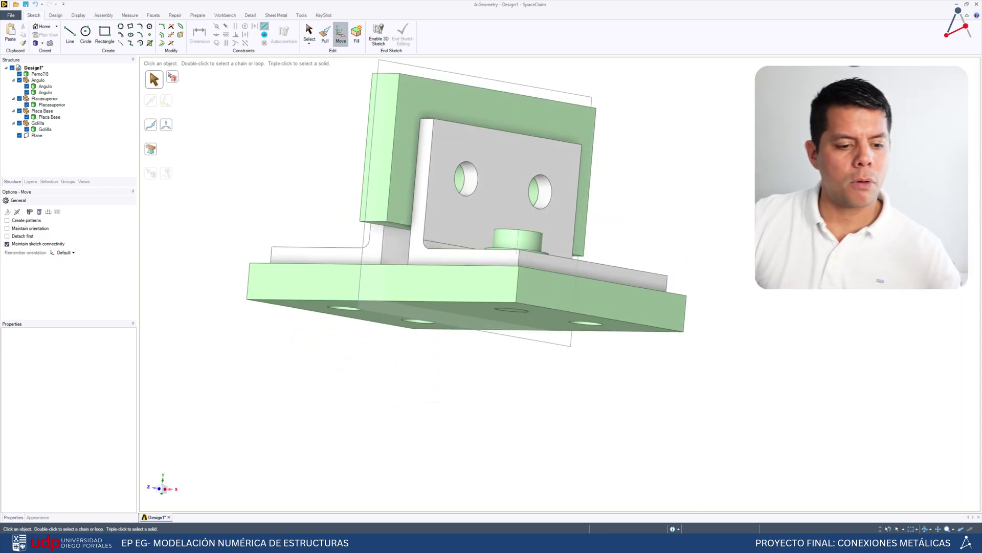
pyautogui.hotkey('alt', 'Tab')
pyautogui.click(82, 5)
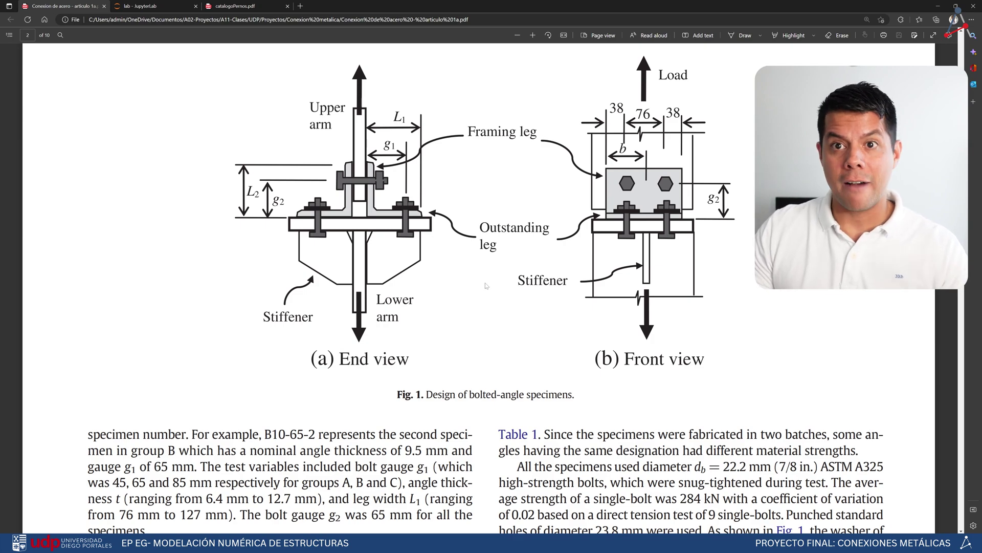
# Review the article's angle specimens and test setup section for the upper arm plate description
pyautogui.scroll(9, 422, 273)
pyautogui.scroll(3, 491, 266)
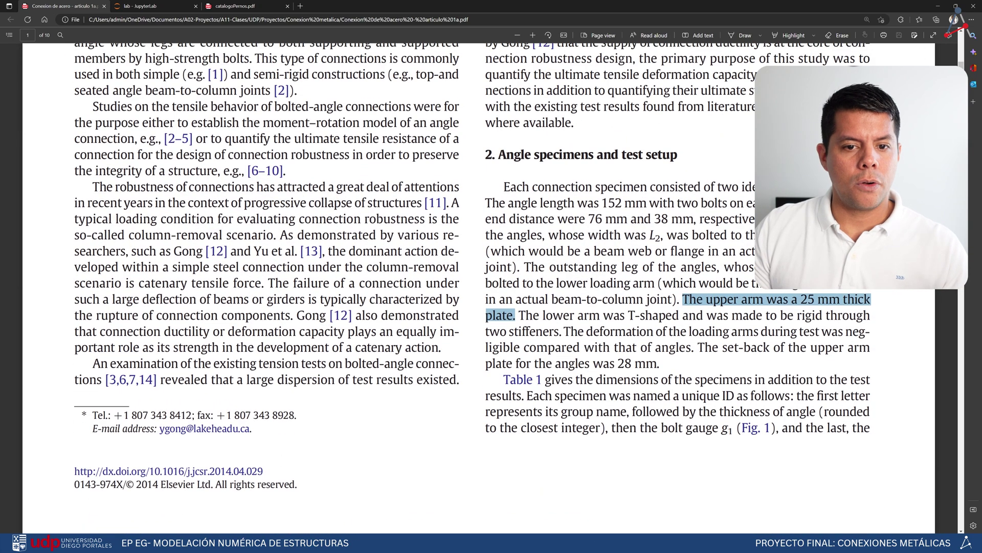
pyautogui.scroll(2, 471, 288)
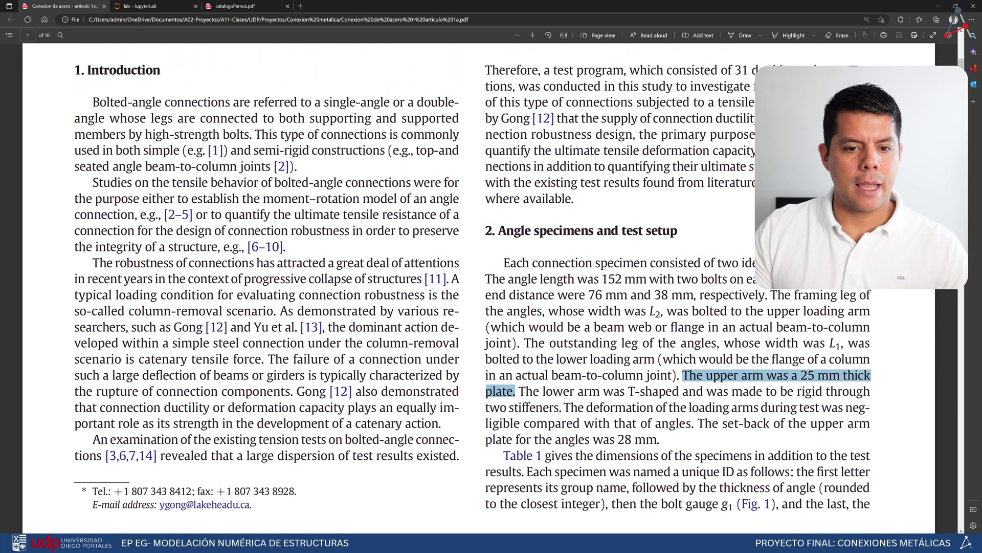
pyautogui.scroll(-2, 471, 288)
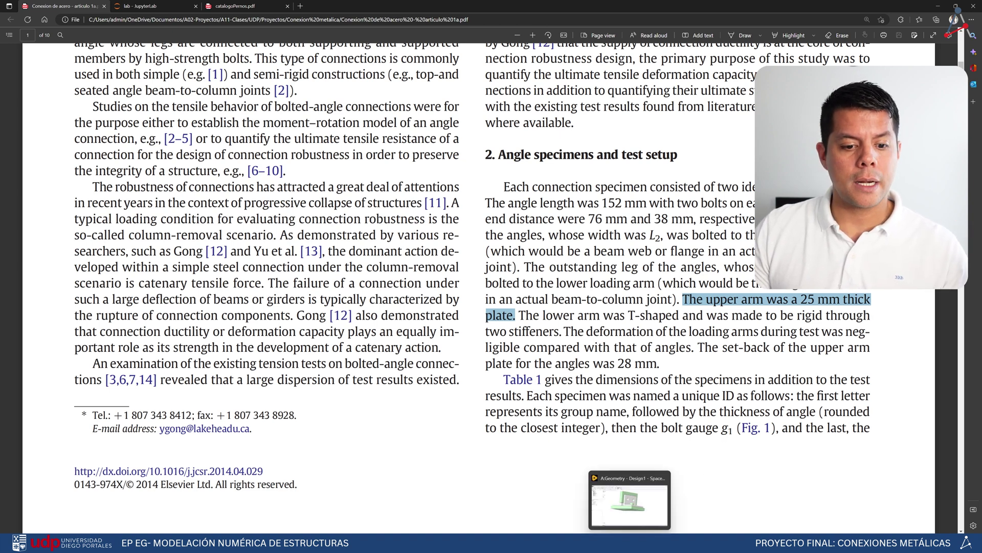
# Switch to SpaceClaim and examine the base plate's side face, underside and bolt holes from above and below
pyautogui.hotkey('alt', 'Tab')
pyautogui.moveTo(540, 313)
pyautogui.mouseDown(button='middle')
pyautogui.moveTo(639, 246)
pyautogui.moveTo(680, 202)
pyautogui.moveTo(681, 270)
pyautogui.moveTo(624, 338)
pyautogui.mouseUp(button='middle')
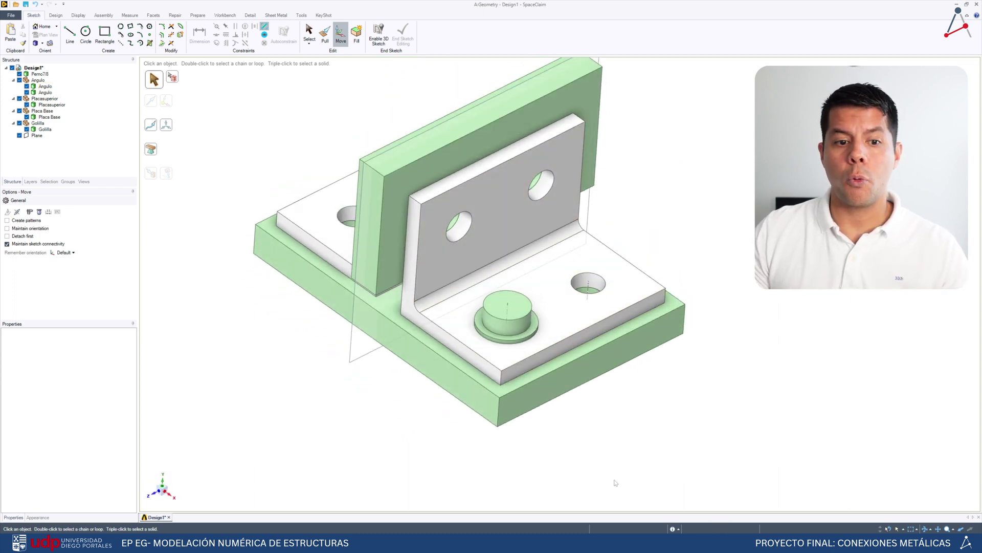
pyautogui.moveTo(627, 468)
pyautogui.mouseDown(button='middle')
pyautogui.moveTo(660, 395)
pyautogui.moveTo(661, 361)
pyautogui.mouseUp(button='middle')
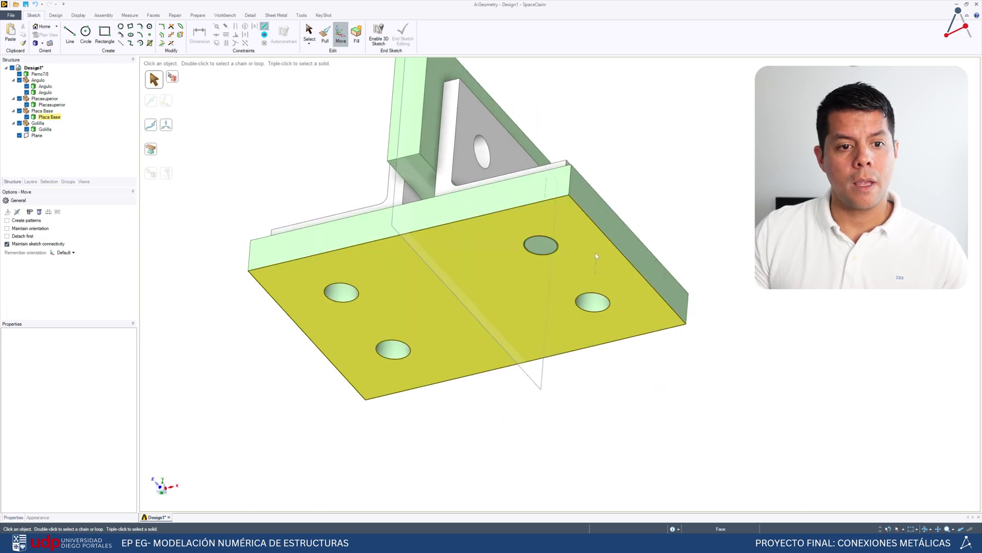
pyautogui.click(575, 221)
pyautogui.moveTo(575, 221); pyautogui.dragTo(671, 304, button='middle')
pyautogui.click(671, 304)
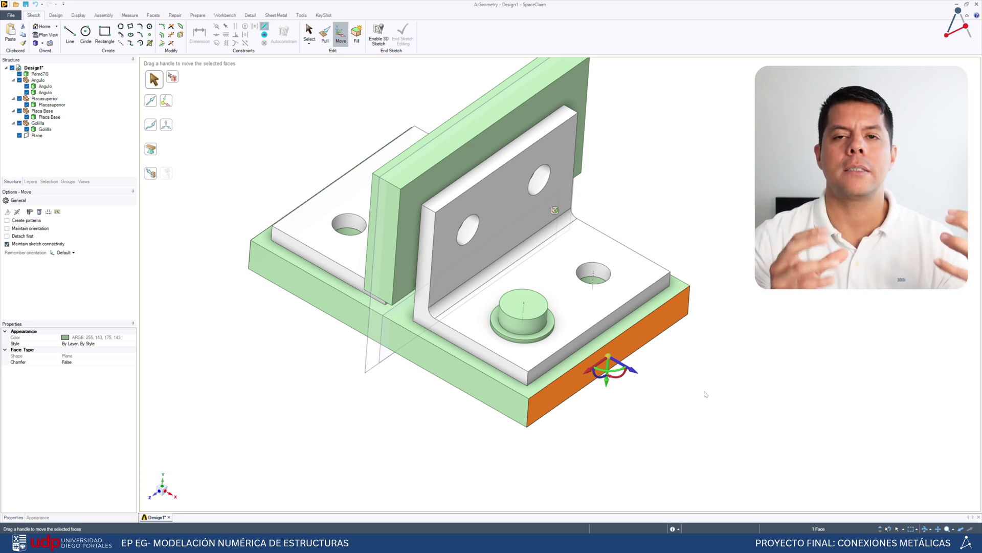
pyautogui.moveTo(705, 394); pyautogui.dragTo(588, 253, button='middle')
pyautogui.click(587, 250)
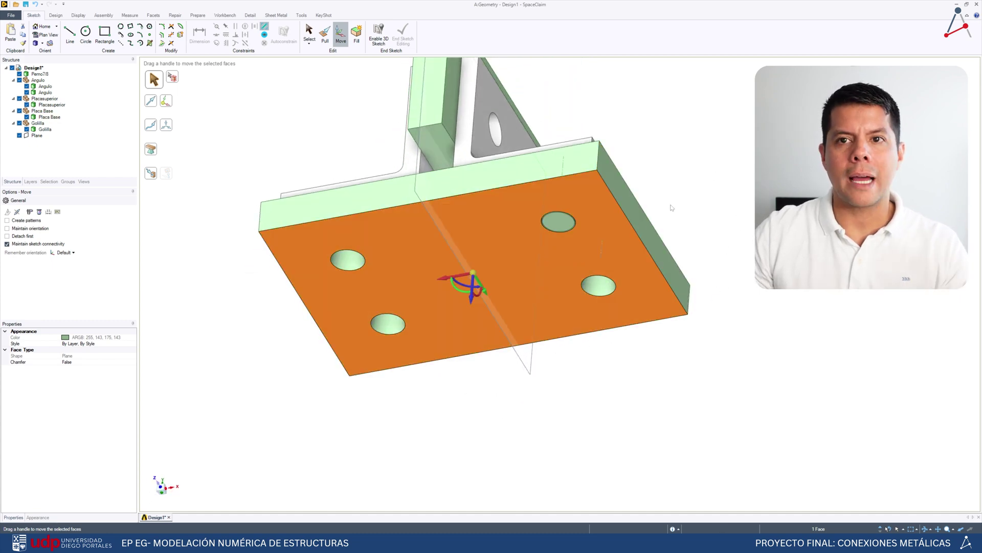
pyautogui.press('h')
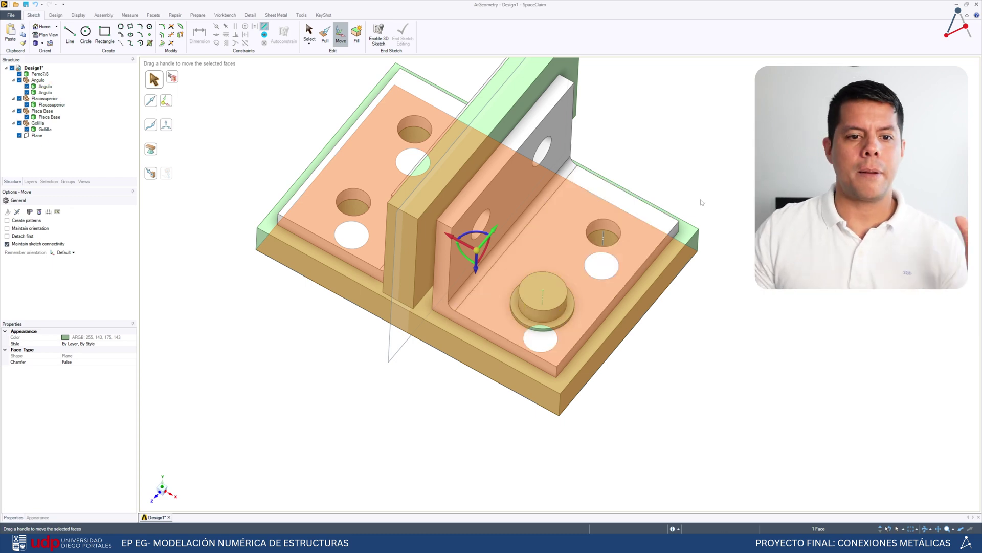
pyautogui.moveTo(700, 202); pyautogui.dragTo(693, 189, button='middle')
pyautogui.click(603, 281)
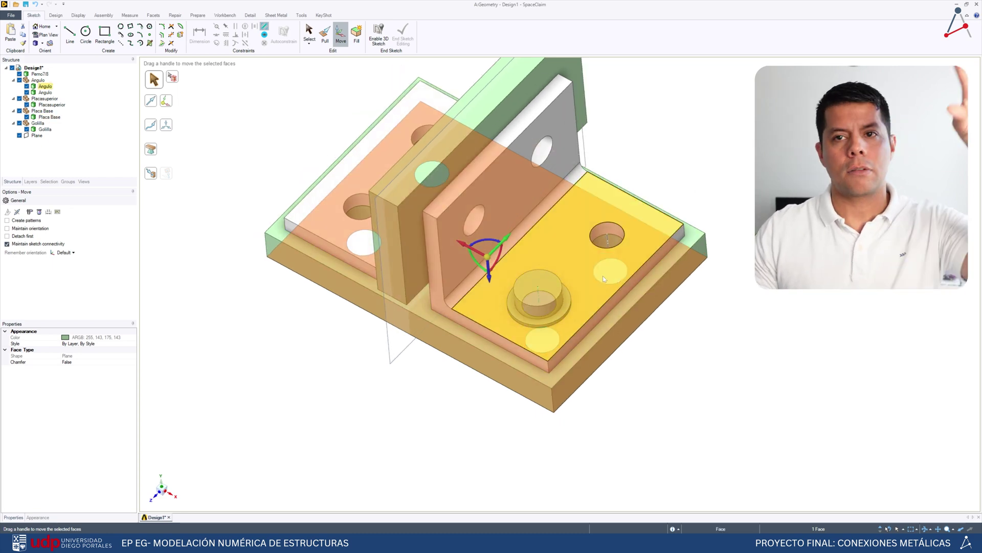
pyautogui.click(658, 347)
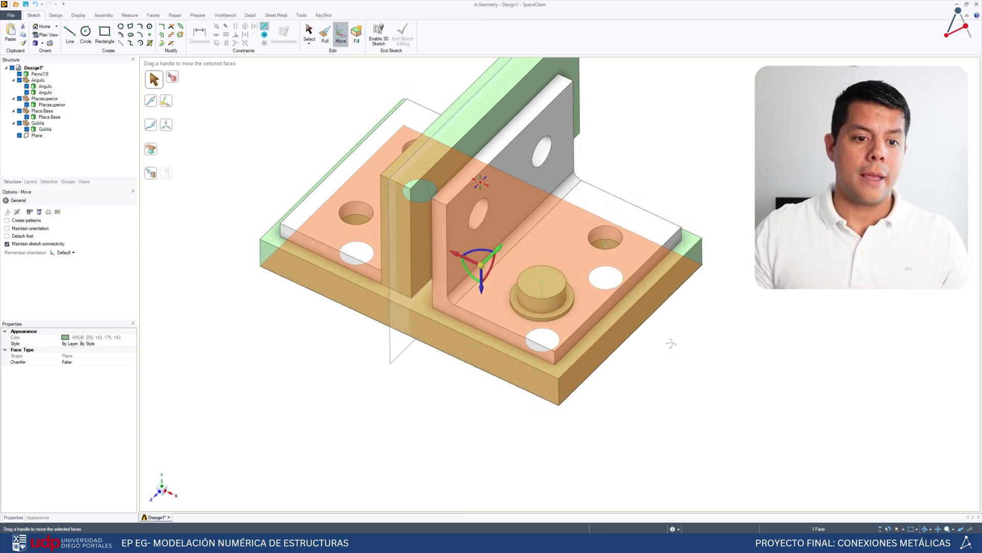
pyautogui.moveTo(669, 343); pyautogui.dragTo(643, 371, button='middle')
pyautogui.click(663, 362)
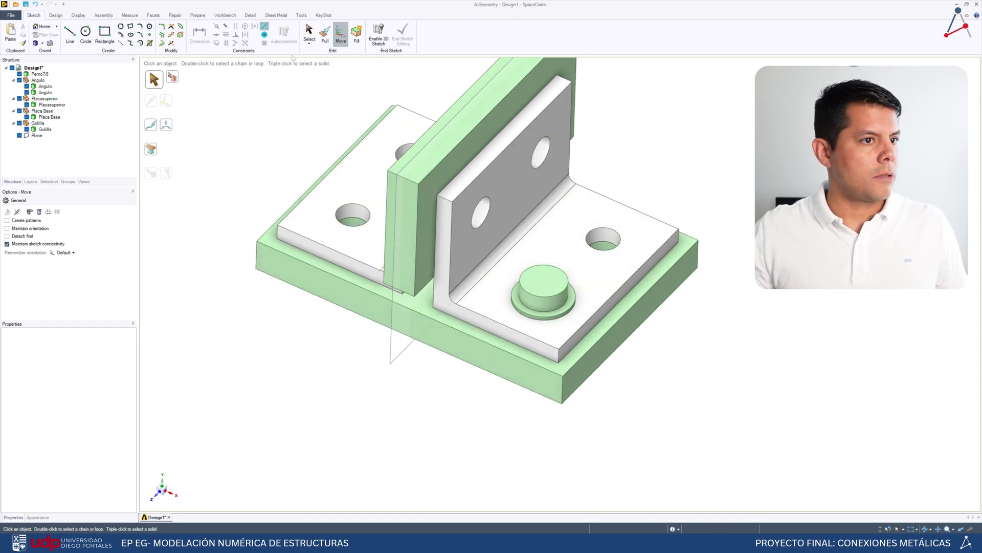
# Group the 7/8 bolt body and the Golilla component into a new component named Perno, keeping the structure tree collapsed
pyautogui.click(13, 80)
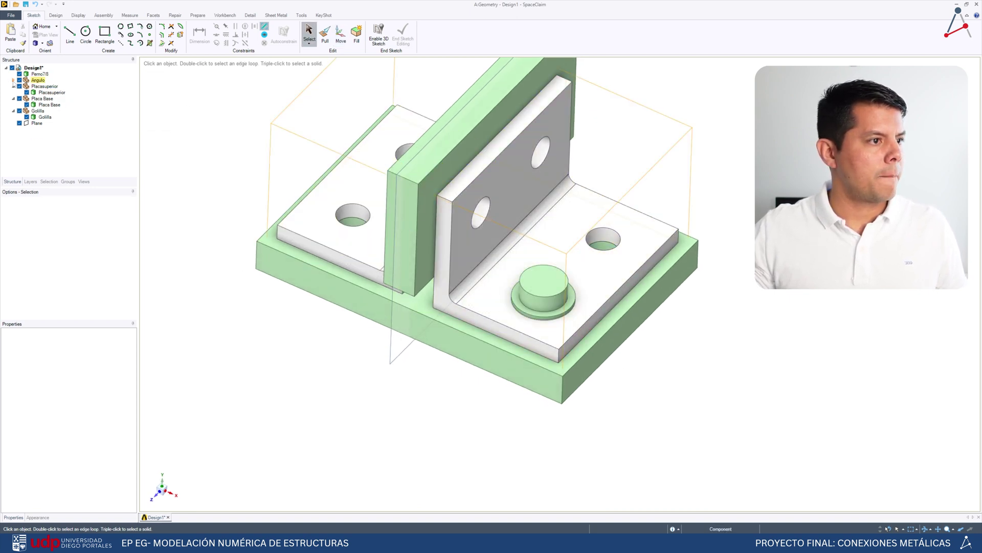
pyautogui.click(39, 74)
pyautogui.keyDown('ctrl'); pyautogui.click(39, 111); pyautogui.keyUp('ctrl')
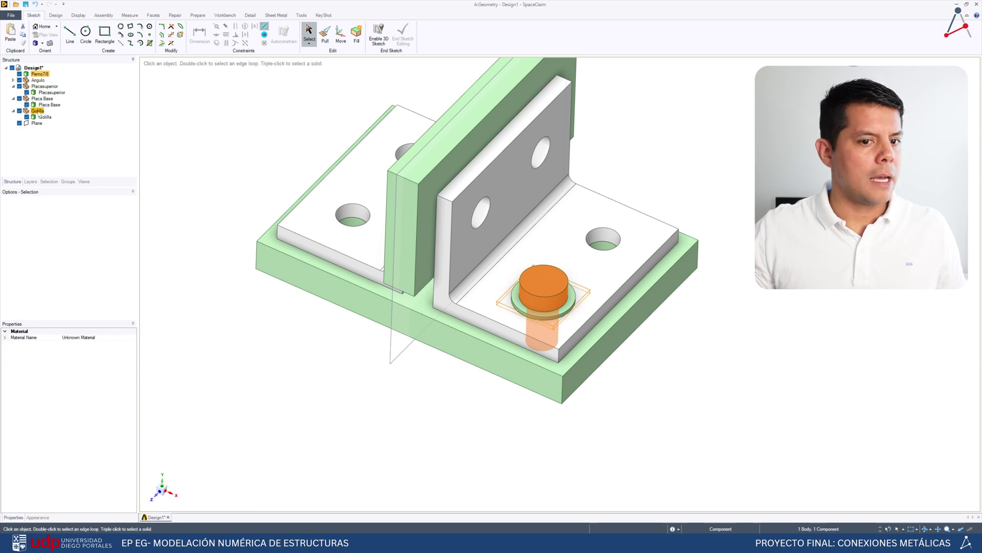
pyautogui.rightClick(38, 113)
pyautogui.click(66, 142)
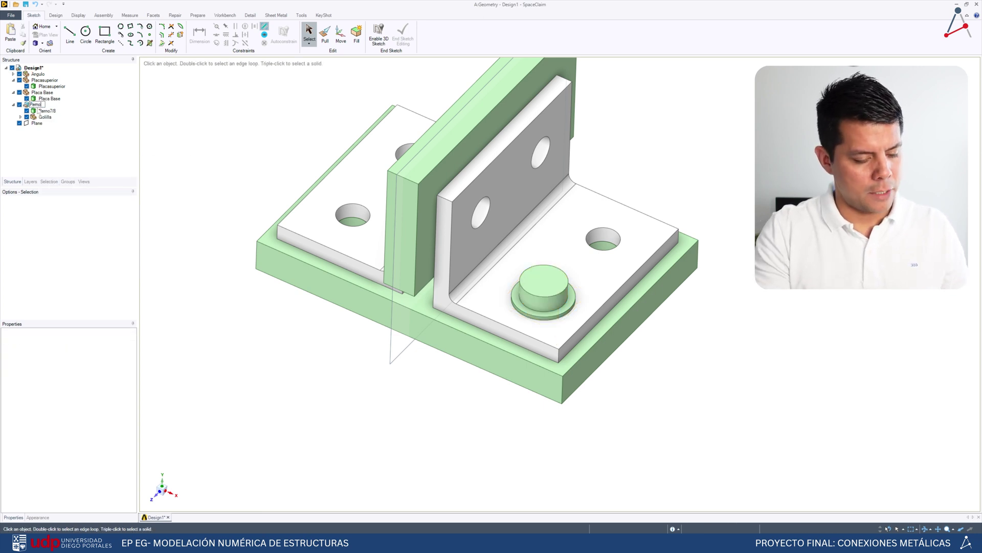
pyautogui.press('Return')
pyautogui.click(13, 104)
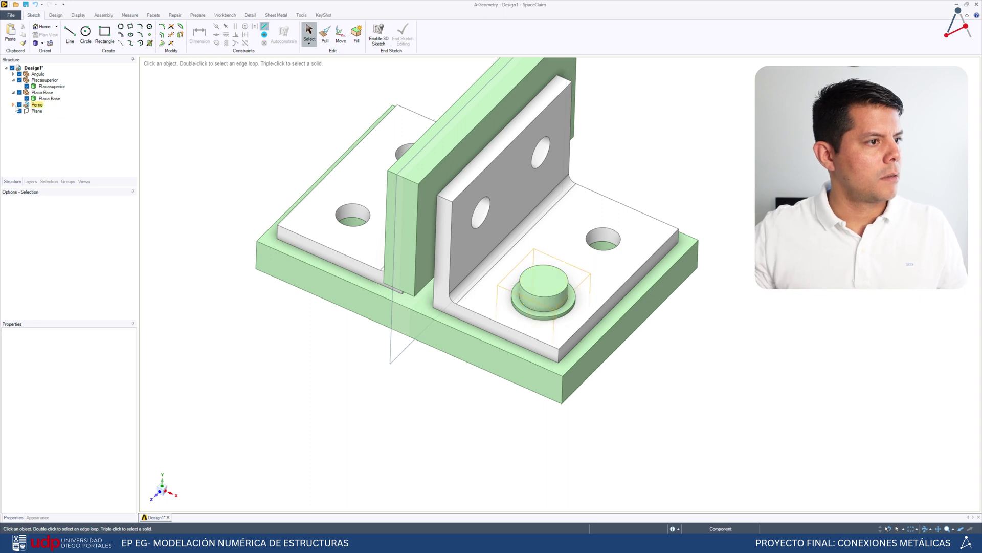
# Duplicate the Perno component and move the copy up to the second hole in the angle's horizontal leg
pyautogui.click(37, 104)
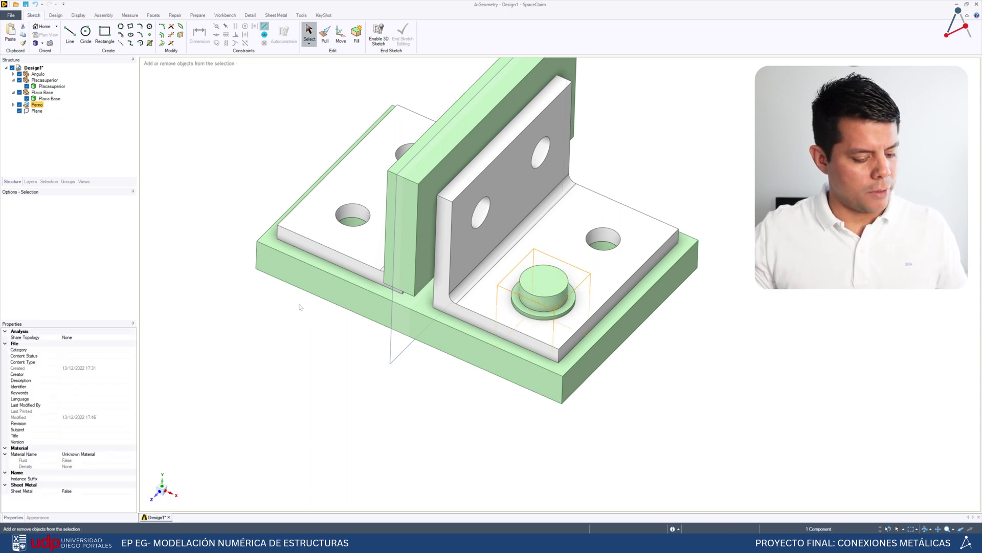
pyautogui.hotkey('ctrl', 'v')
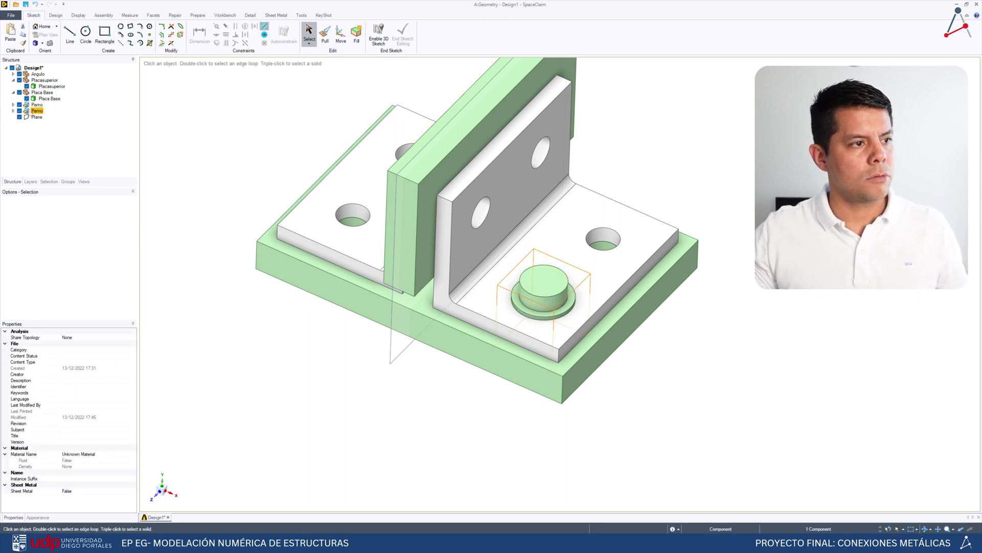
pyautogui.click(342, 34)
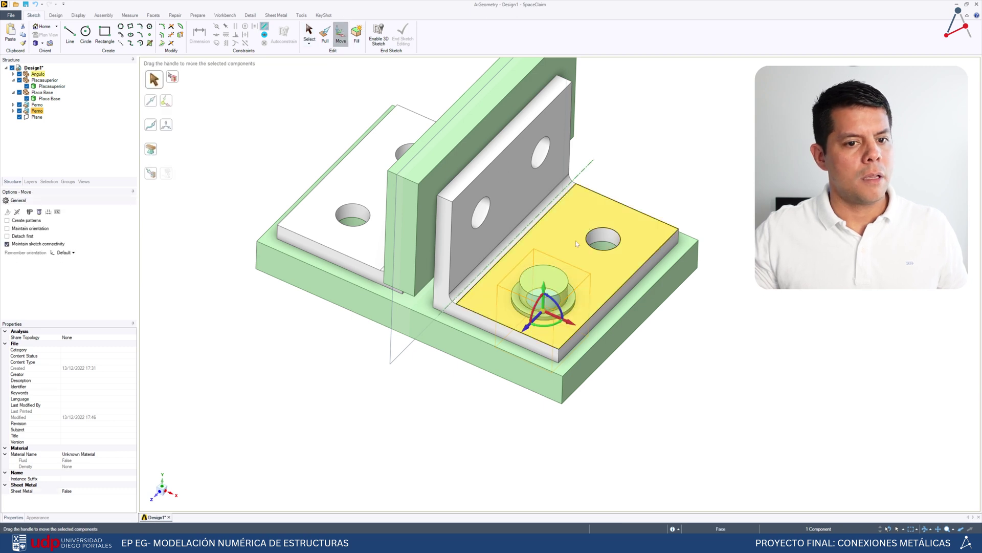
pyautogui.click(532, 321)
pyautogui.click(153, 176)
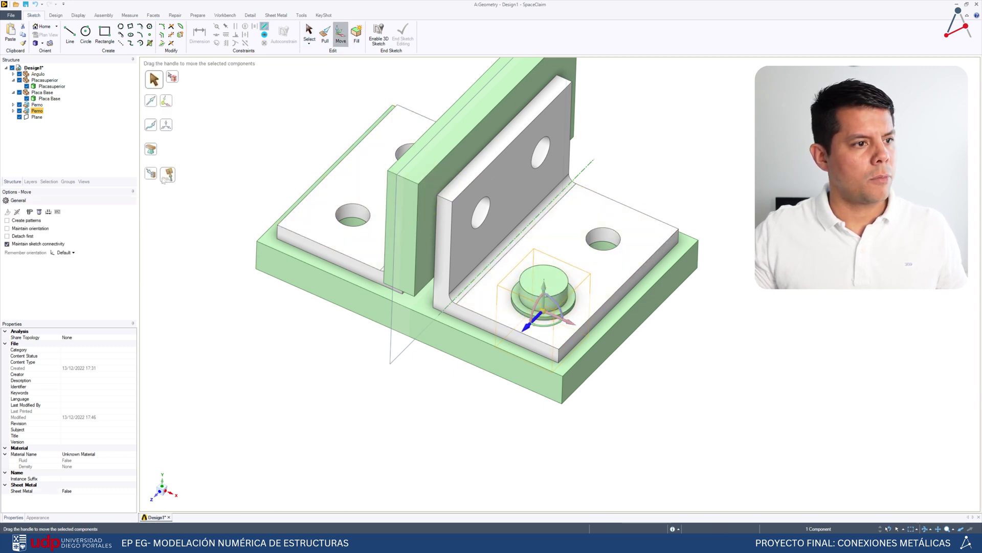
pyautogui.click(603, 240)
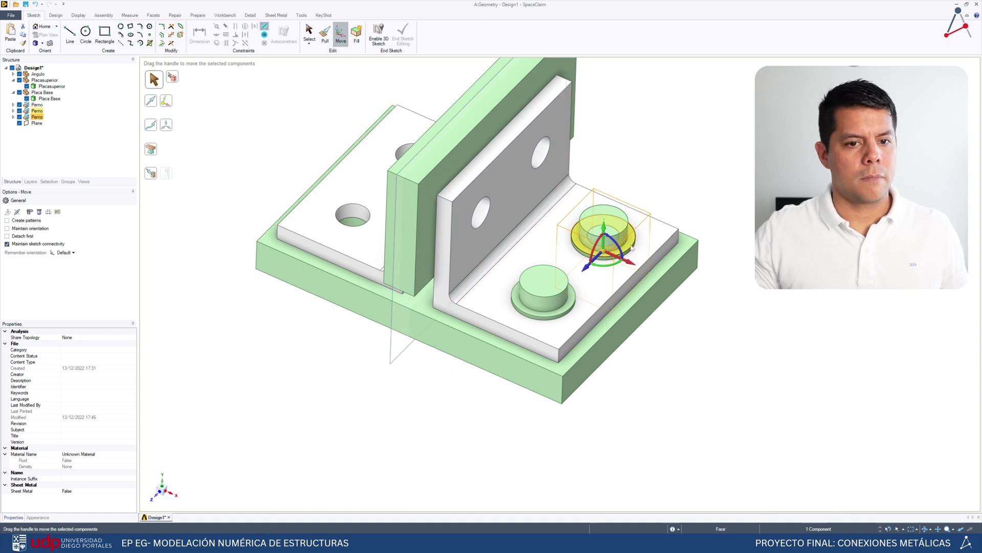
# Raise a third Perno copy above the horizontal leg and rotate it 270° so its shank faces the upright leg
pyautogui.moveTo(605, 233); pyautogui.dragTo(632, 176)
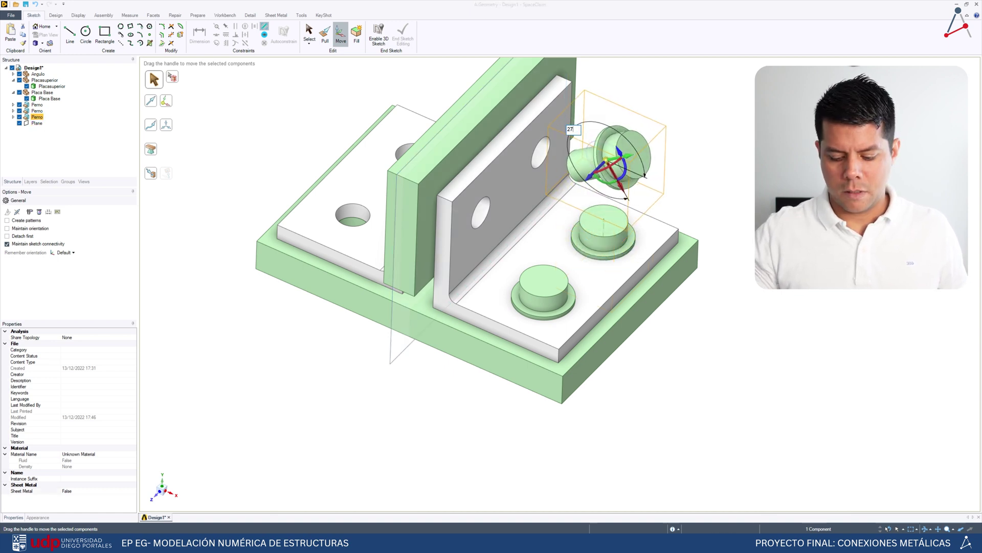
pyautogui.press('Return')
pyautogui.moveTo(658, 204); pyautogui.dragTo(643, 167, button='middle')
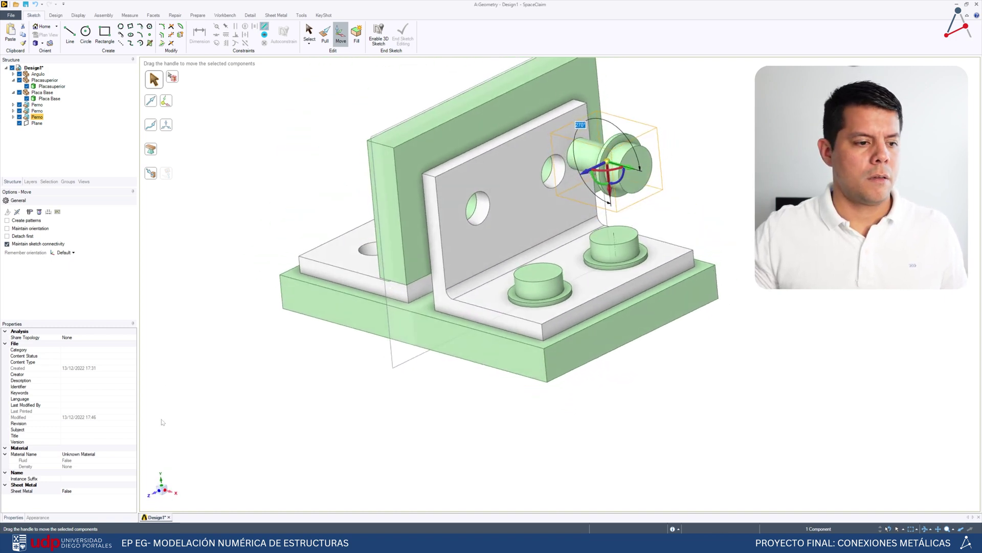
pyautogui.click(169, 492)
pyautogui.scroll(3, 563, 196)
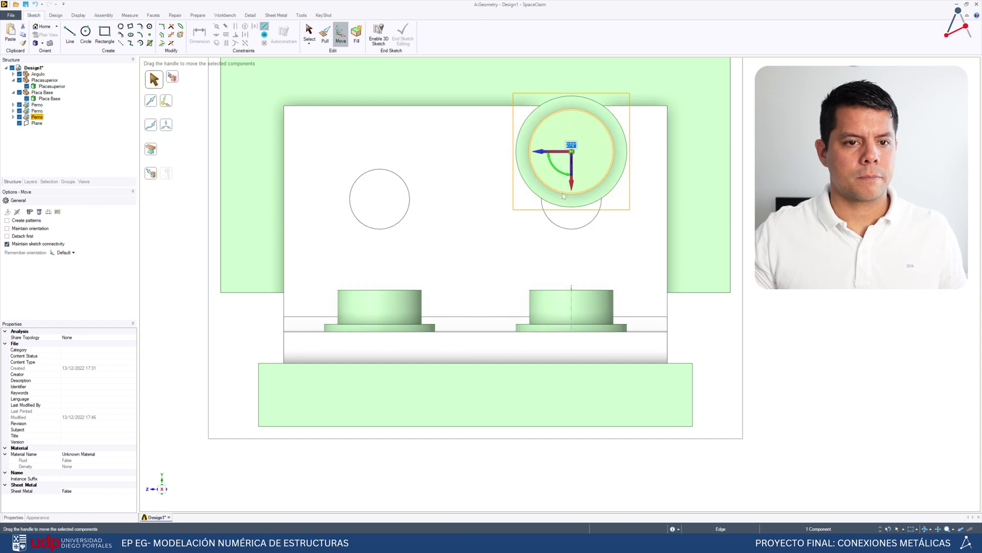
# Move the rotated bolt vertically up to the centre height of the upright leg's hole
pyautogui.click(571, 182)
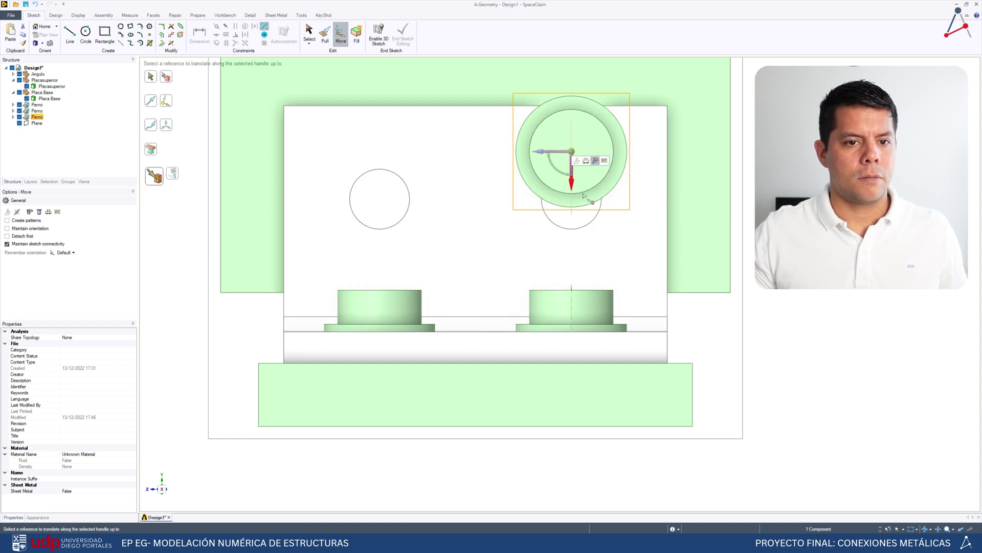
pyautogui.press('u')
pyautogui.moveTo(574, 205); pyautogui.dragTo(662, 192, button='middle')
pyautogui.click(660, 190)
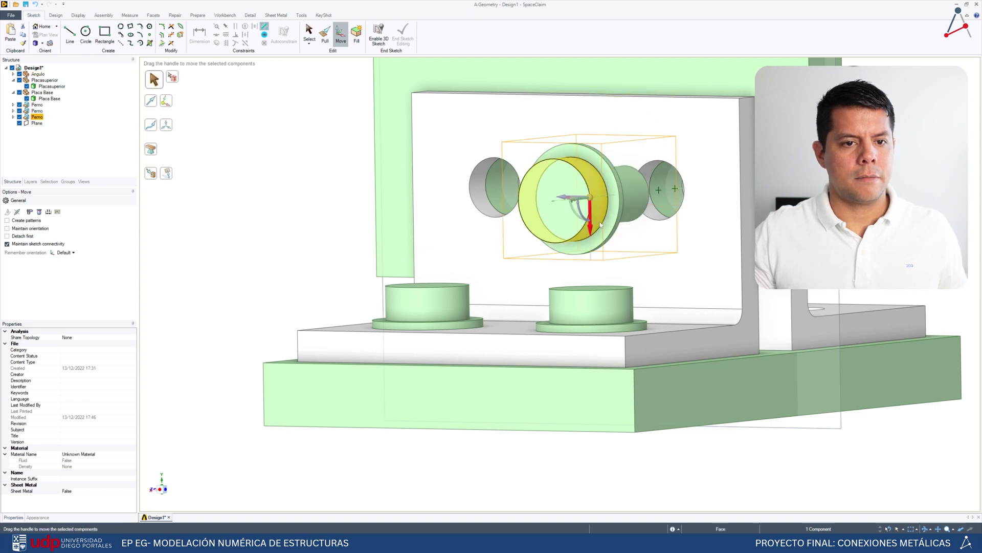
pyautogui.click(162, 489)
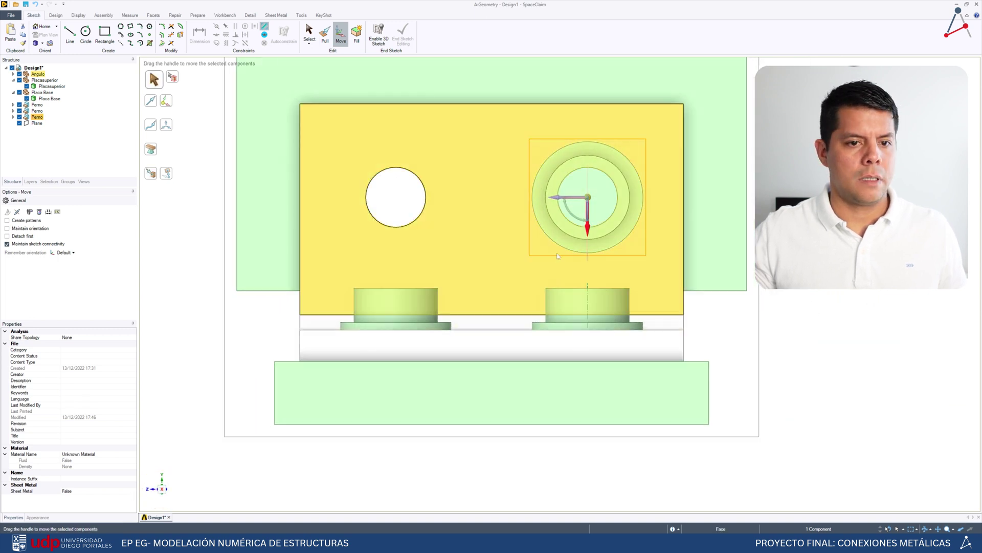
pyautogui.moveTo(562, 200); pyautogui.dragTo(690, 200)
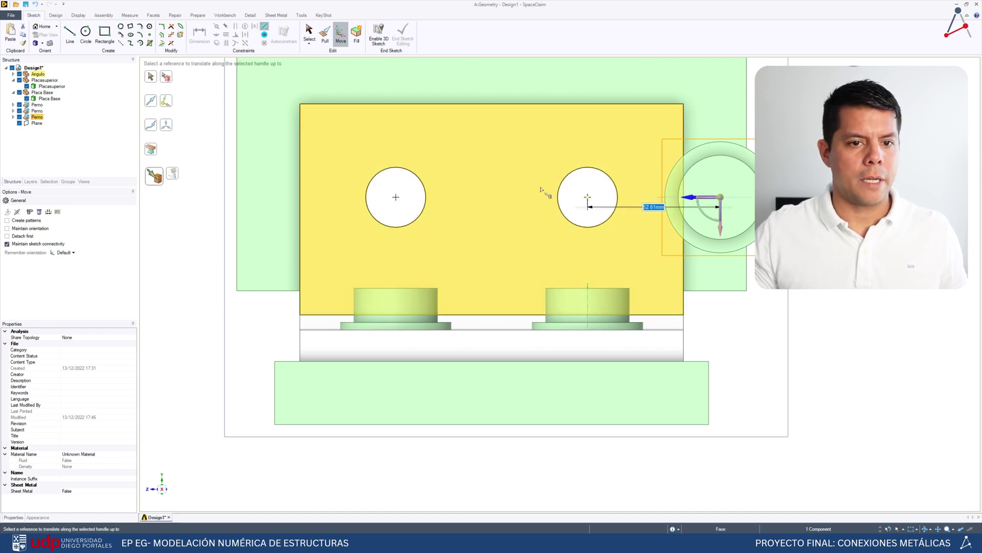
pyautogui.hotkey('ctrl', 'z')
# Anchor the move handle on the washer of the horizontal bolt and move it along its axis up to the upright leg's face
pyautogui.moveTo(586, 200); pyautogui.dragTo(559, 197, button='middle')
pyautogui.click(167, 103)
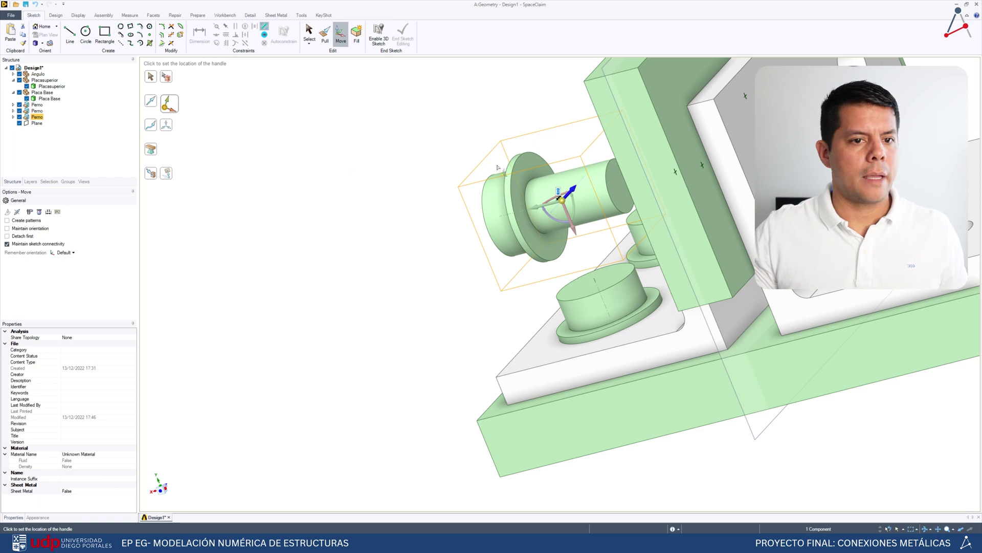
pyautogui.click(516, 173)
pyautogui.moveTo(516, 173); pyautogui.dragTo(534, 196, button='middle')
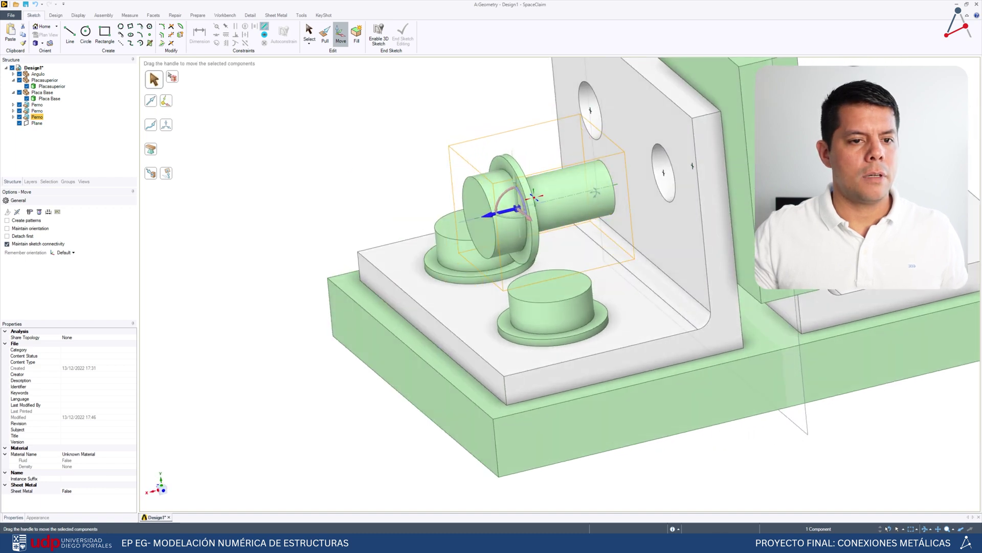
pyautogui.click(165, 174)
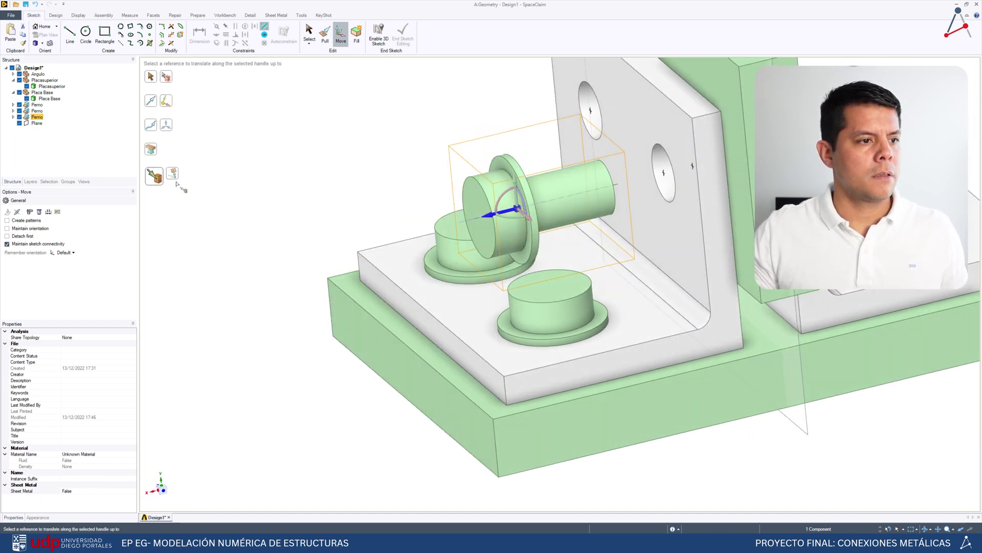
pyautogui.click(688, 227)
pyautogui.moveTo(679, 278); pyautogui.dragTo(735, 298, button='middle')
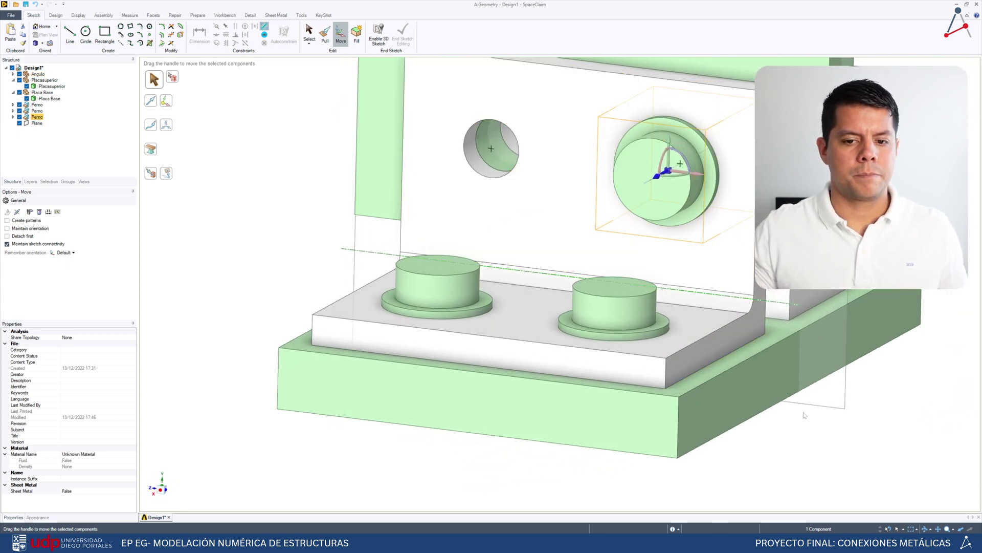
pyautogui.press('z')
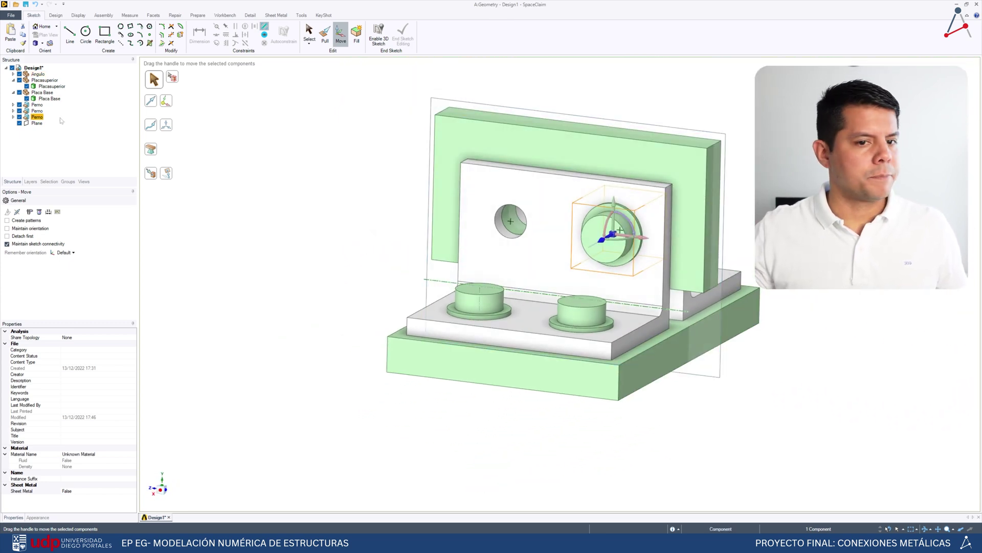
# Inspect the horizontal bolt from both sides of the connection, checking where its shank ends inside the opposite angle's hole
pyautogui.click(212, 184)
pyautogui.moveTo(602, 302); pyautogui.dragTo(427, 303, button='middle')
pyautogui.scroll(-4, 732, 257)
pyautogui.scroll(8, 696, 240)
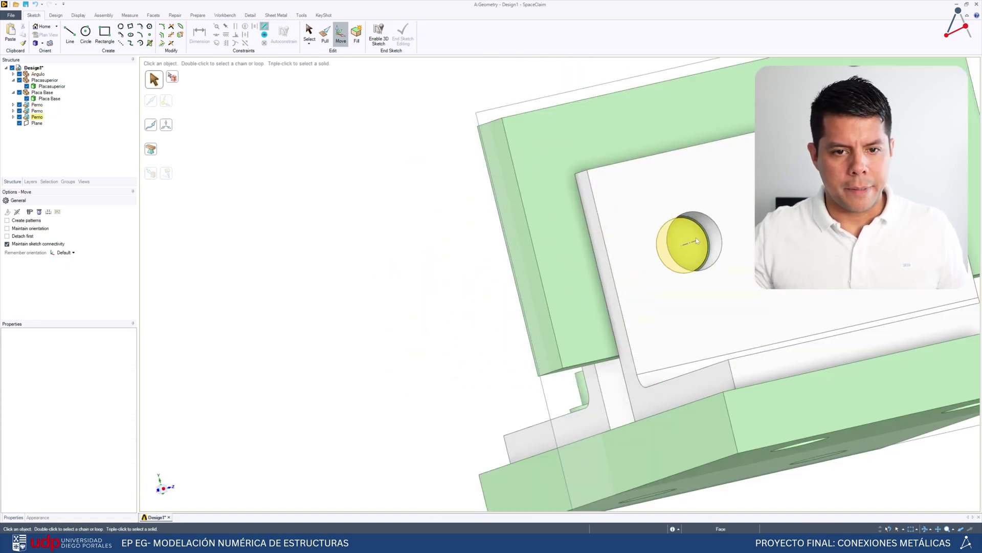
pyautogui.scroll(3, 696, 238)
pyautogui.scroll(-6, 693, 256)
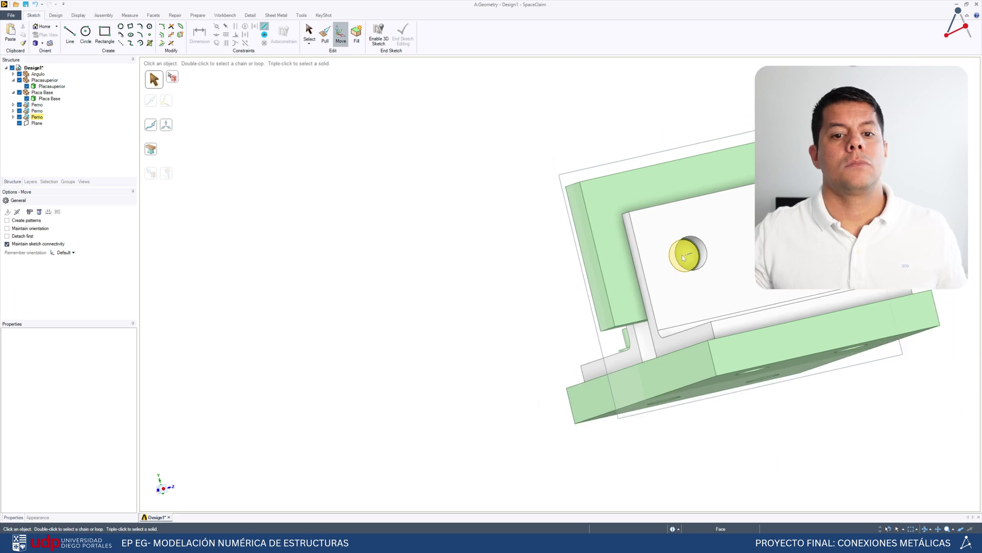
pyautogui.moveTo(708, 279); pyautogui.dragTo(798, 294, button='middle')
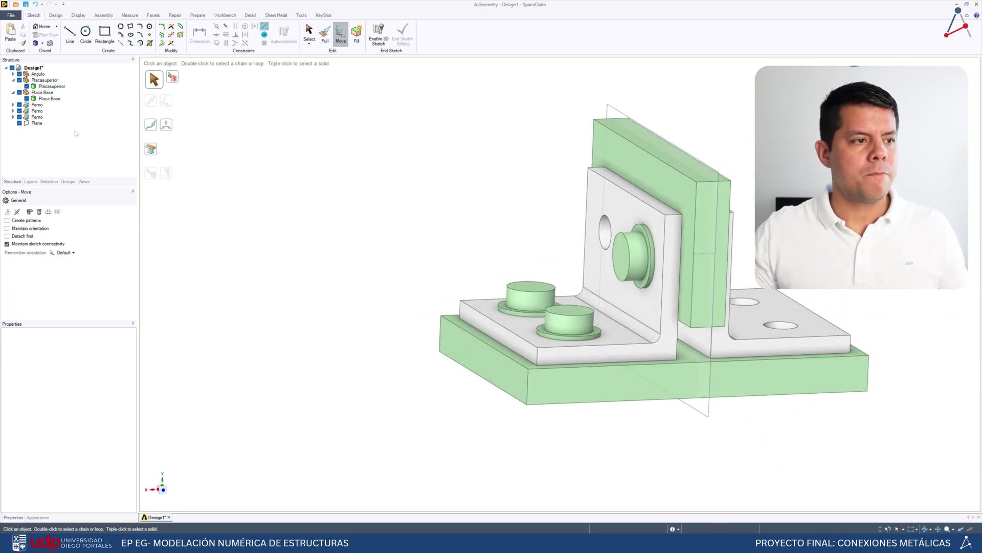
# Try resizing the head of a vertical bolt with Pull to test the link between the copies, and undo the change
pyautogui.click(36, 118)
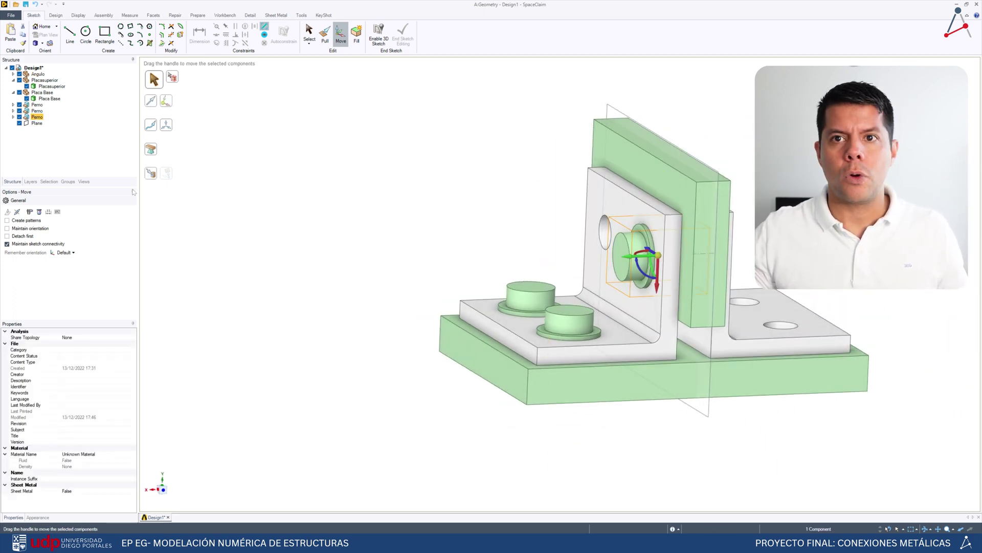
pyautogui.click(521, 296)
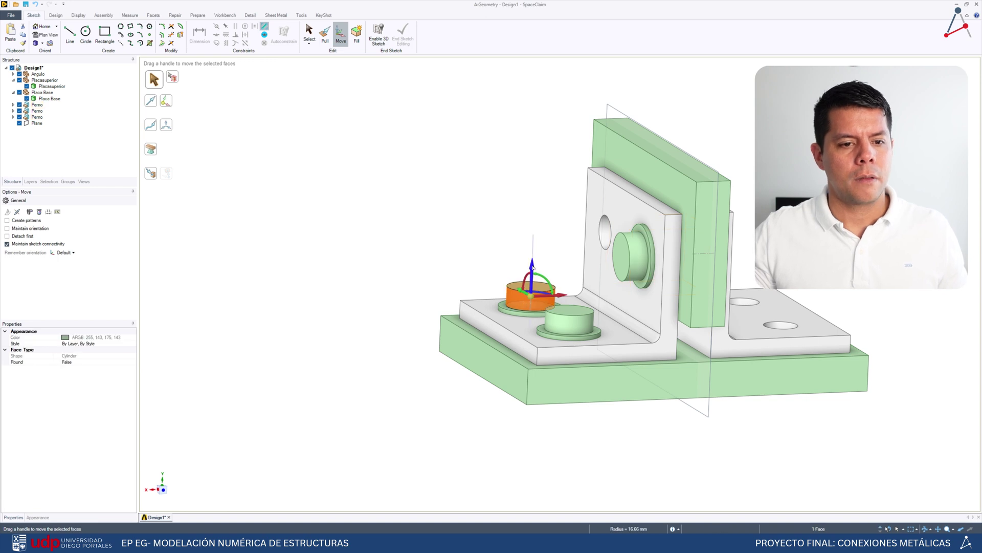
pyautogui.moveTo(504, 241); pyautogui.dragTo(543, 256, button='middle')
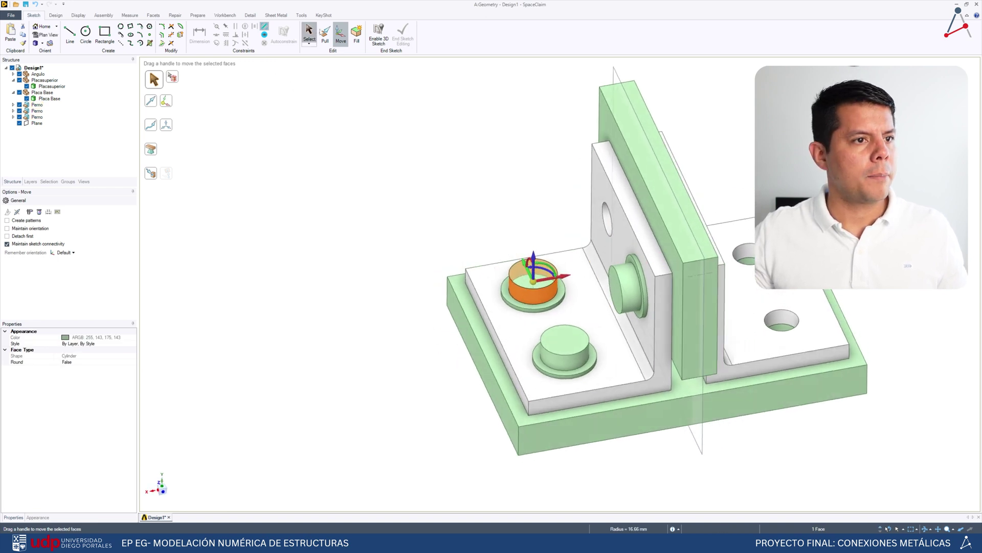
pyautogui.click(310, 34)
pyautogui.click(325, 35)
pyautogui.click(522, 296)
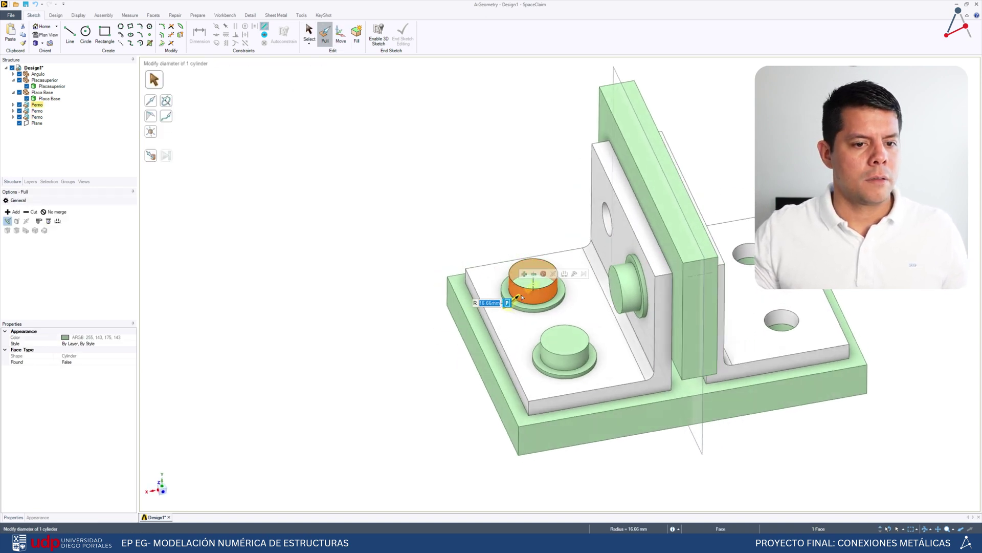
pyautogui.moveTo(516, 297); pyautogui.dragTo(443, 295)
pyautogui.hotkey('ctrl', 'z')
pyautogui.click(371, 219)
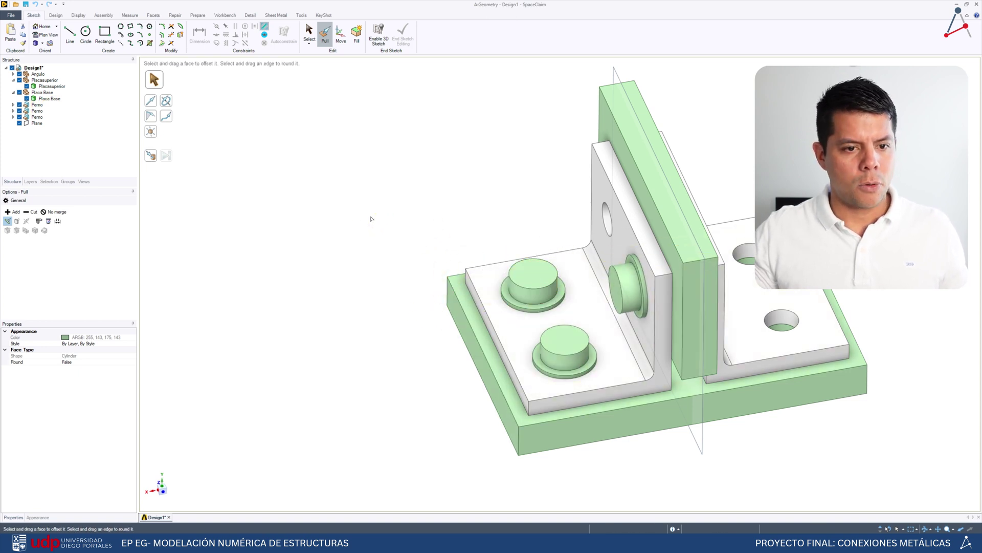
# Make the third Perno component, the horizontal bolt, independent of the other copies
pyautogui.click(36, 117)
pyautogui.rightClick(36, 117)
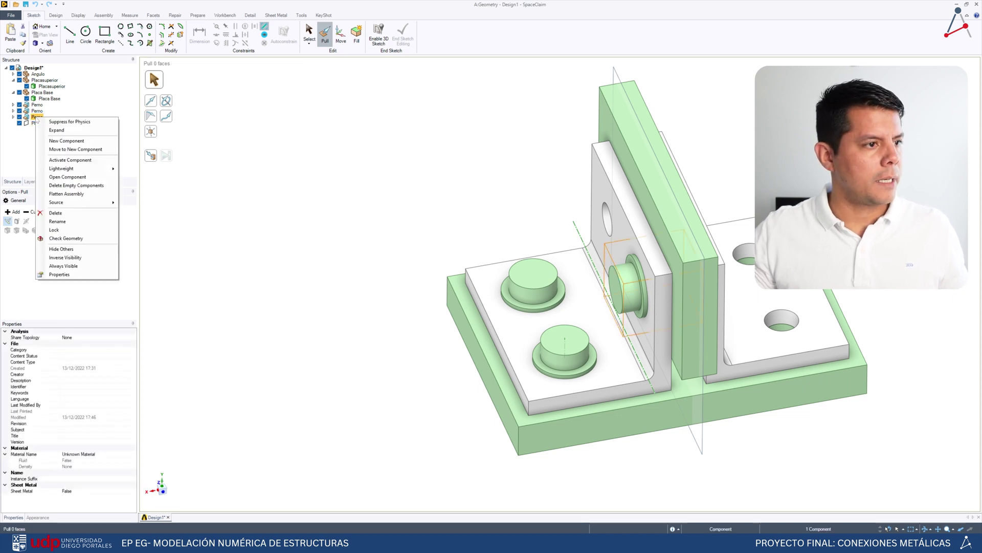
pyautogui.moveTo(91, 204)
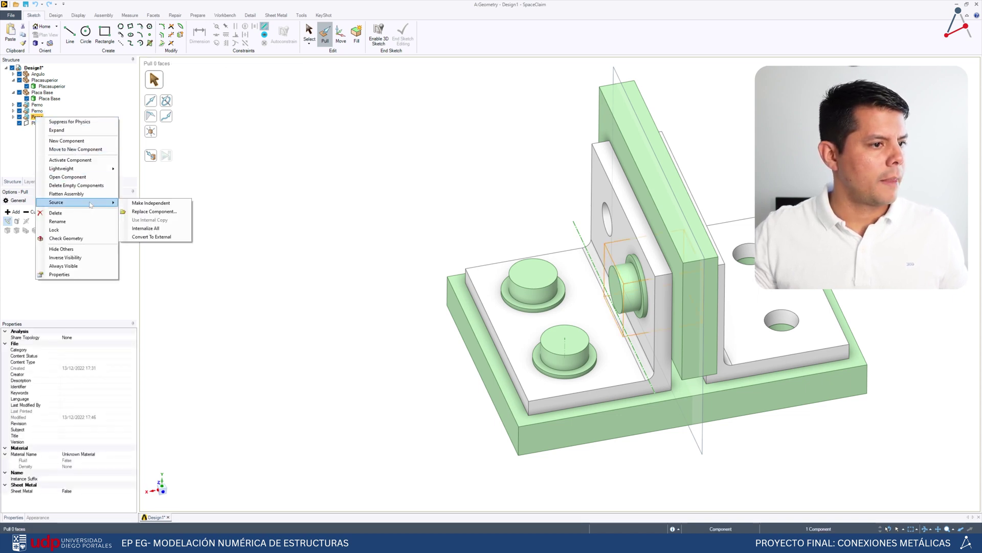
pyautogui.click(154, 203)
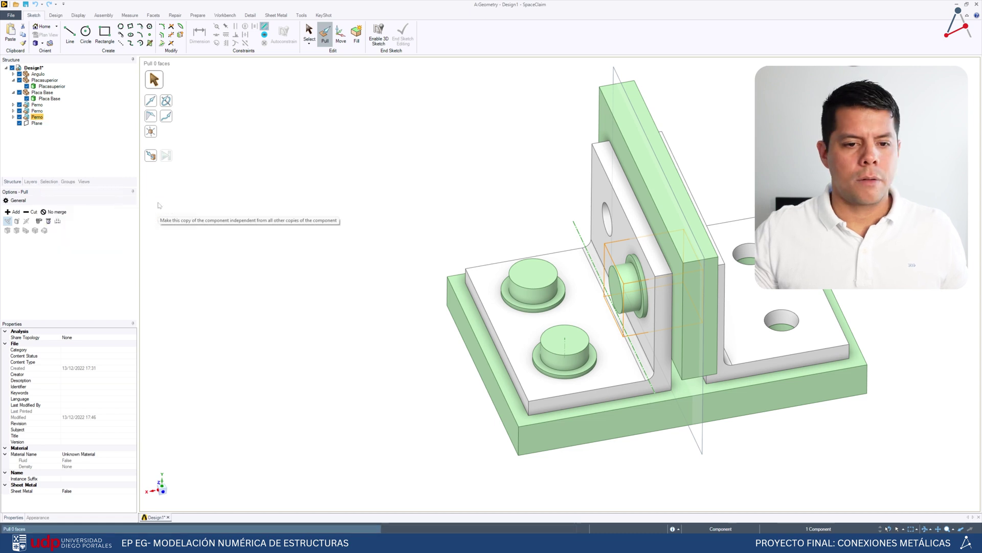
# Try pulling the rear vertical bolt's head to a radius of about 18.85 mm to test that the horizontal bolt is independent
pyautogui.click(619, 324)
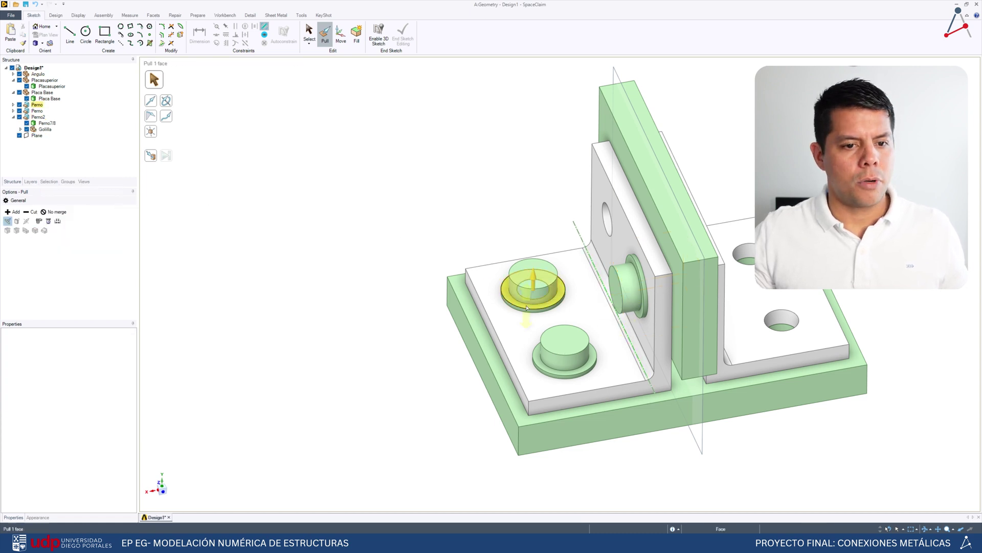
pyautogui.moveTo(525, 297)
pyautogui.mouseDown()
pyautogui.moveTo(490, 305)
pyautogui.moveTo(519, 301)
pyautogui.mouseUp()
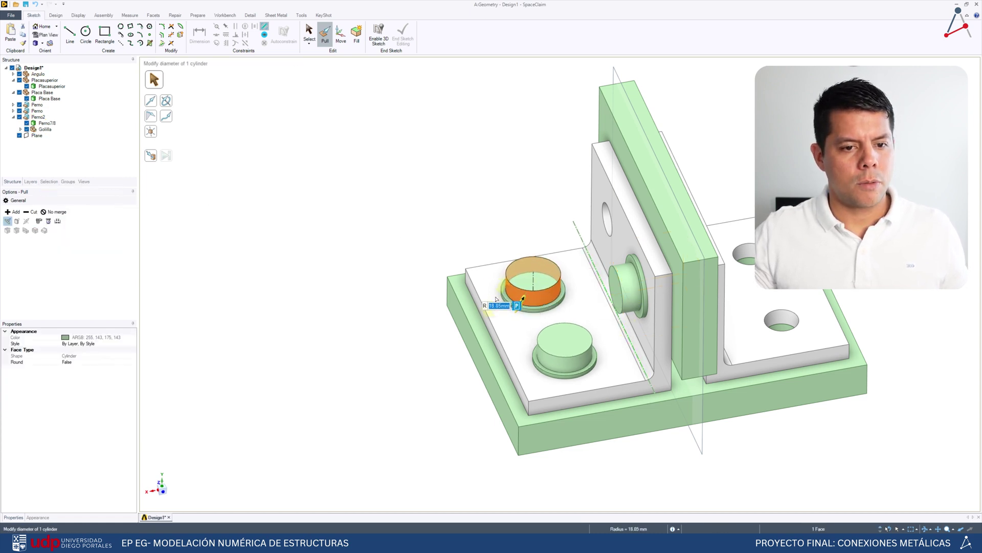
pyautogui.click(336, 156)
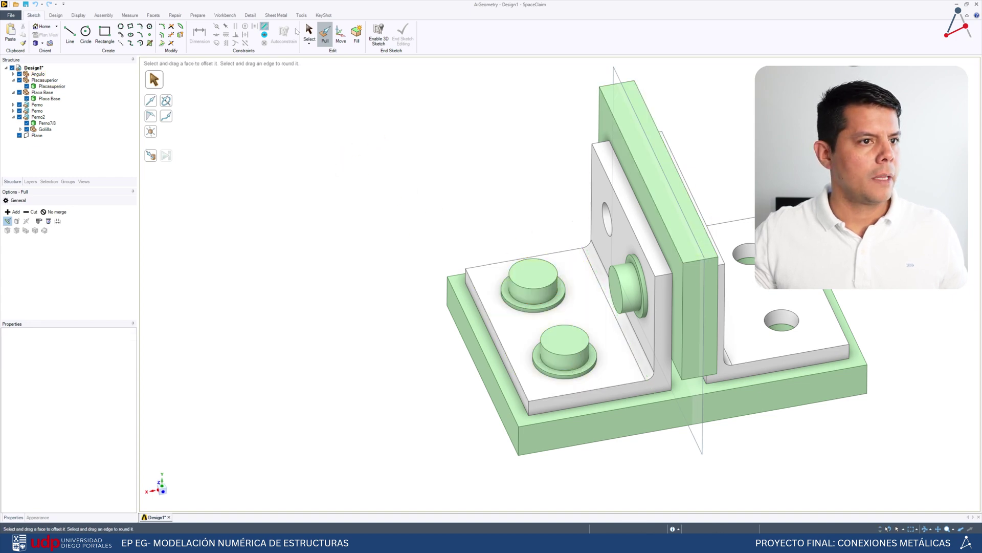
# Select the end face of the horizontal bolt's shank through the opposite angle's hole and examine its position
pyautogui.press('s')
pyautogui.moveTo(476, 198); pyautogui.dragTo(364, 204, button='middle')
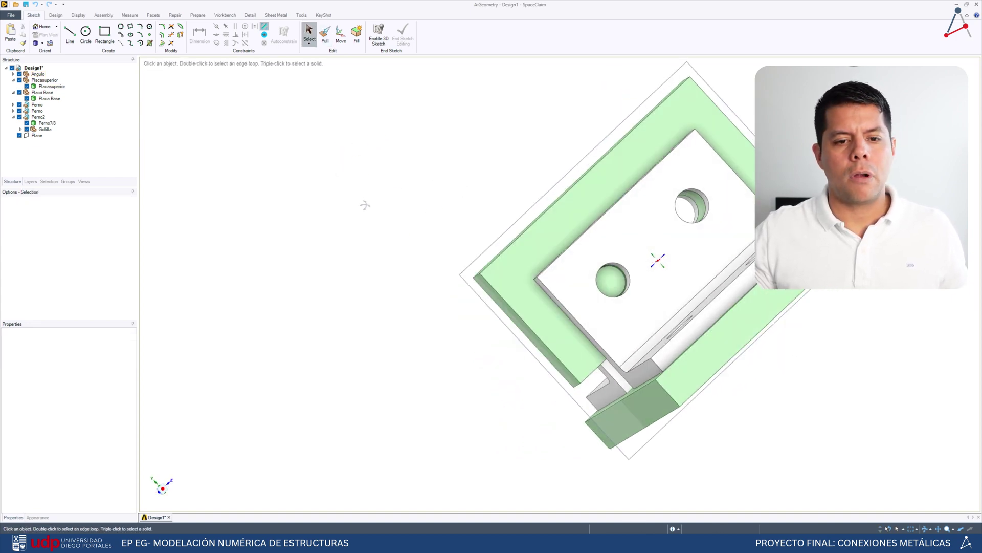
pyautogui.click(620, 288)
pyautogui.moveTo(628, 296); pyautogui.dragTo(787, 270, button='middle')
pyautogui.press('Escape')
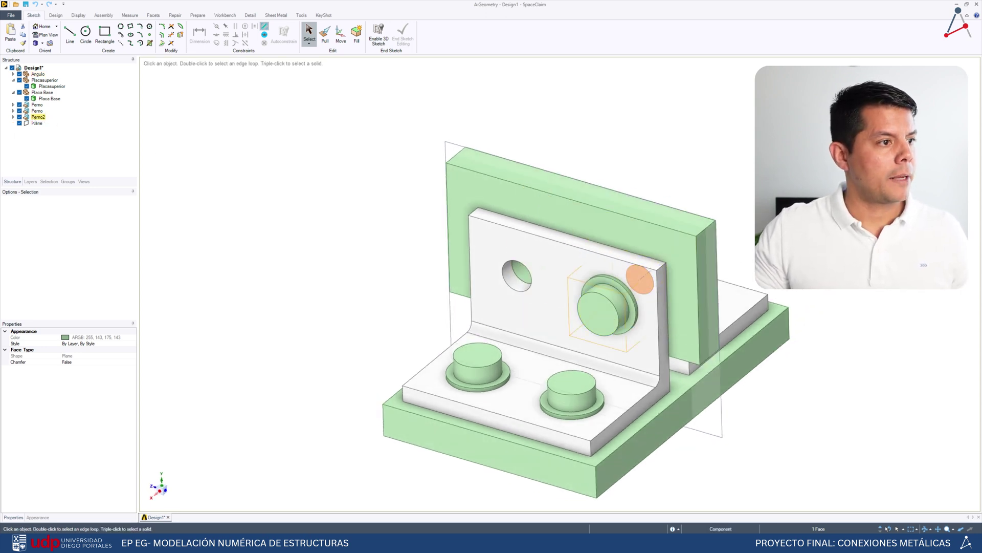
# Copy the horizontal Perno2 bolt and move the copy along the upright leg up to the centre of its empty hole
pyautogui.click(39, 118)
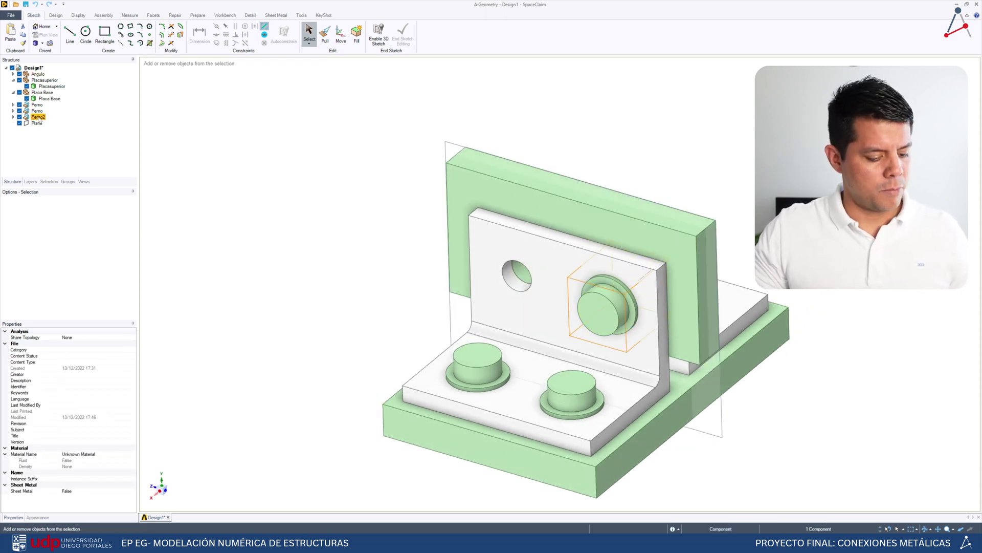
pyautogui.hotkey('ctrl', 'v')
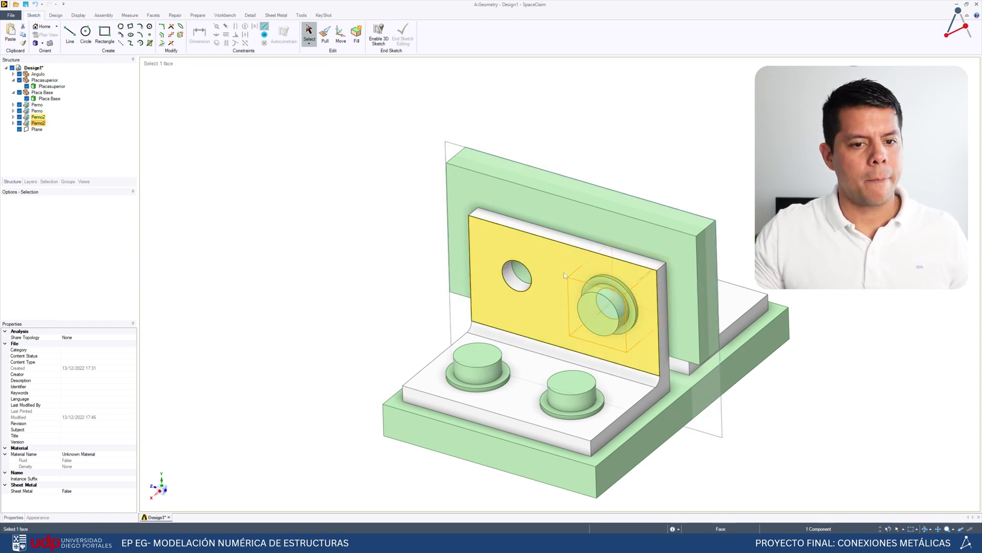
pyautogui.click(341, 37)
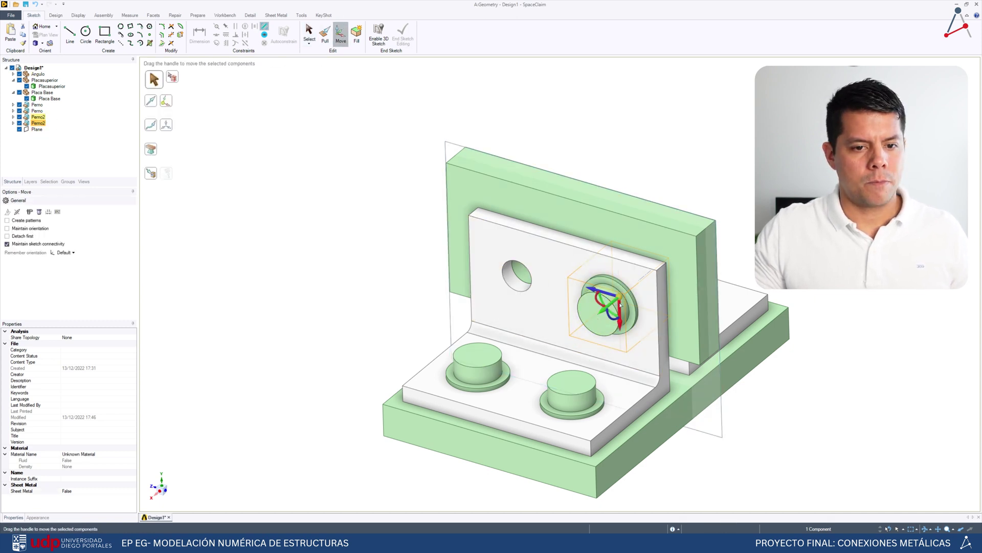
pyautogui.click(160, 493)
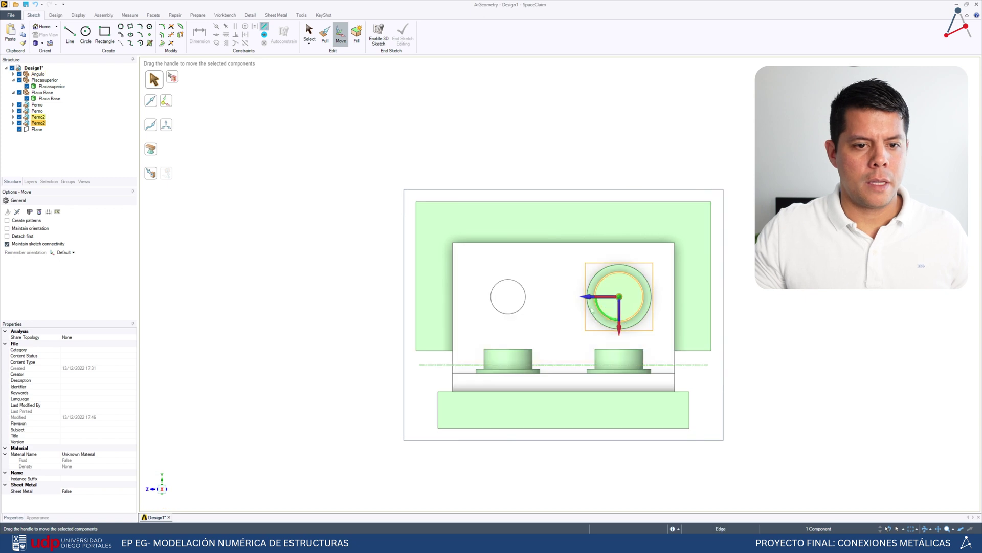
pyautogui.click(151, 173)
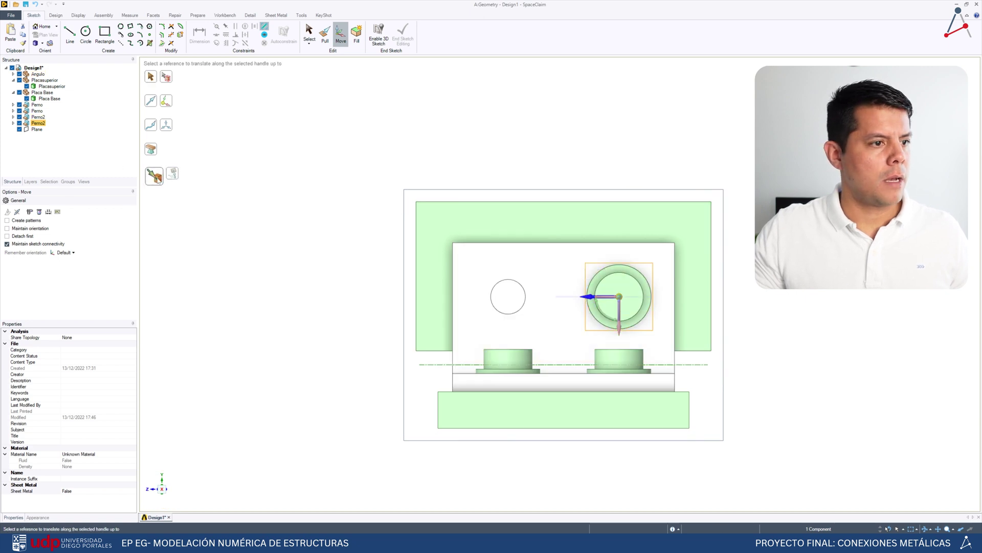
pyautogui.click(508, 297)
pyautogui.press('h')
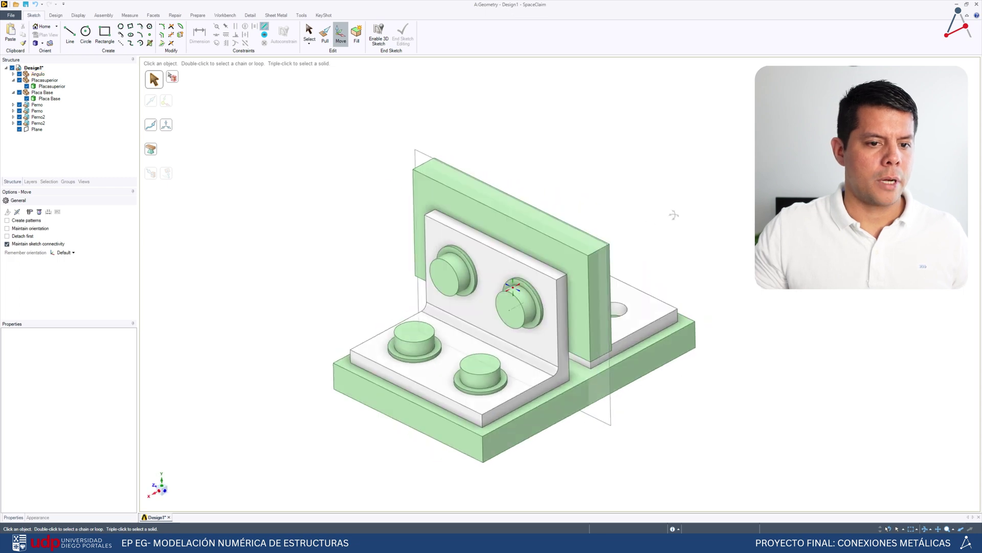
# Inspect the four bolts in the angle's holes from both ends of the connection
pyautogui.scroll(2, 561, 325)
pyautogui.scroll(2, 560, 326)
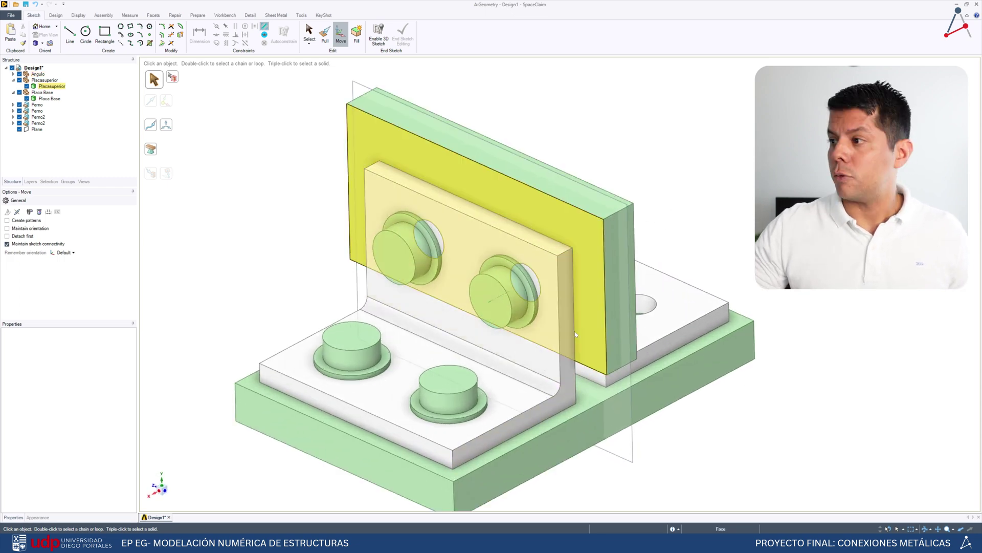
pyautogui.scroll(-2, 537, 375)
pyautogui.moveTo(536, 375); pyautogui.dragTo(368, 194, button='middle')
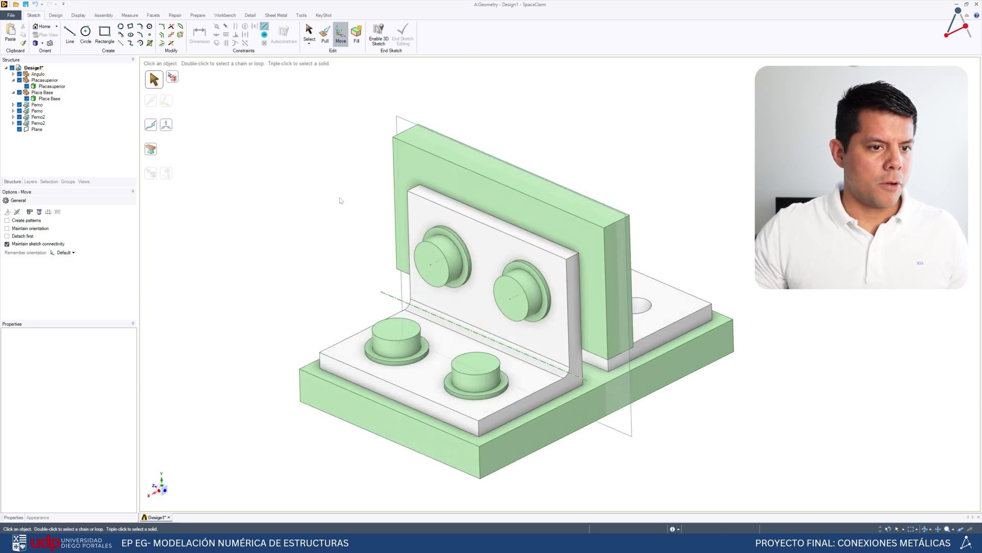
pyautogui.moveTo(229, 427); pyautogui.dragTo(333, 395, button='middle')
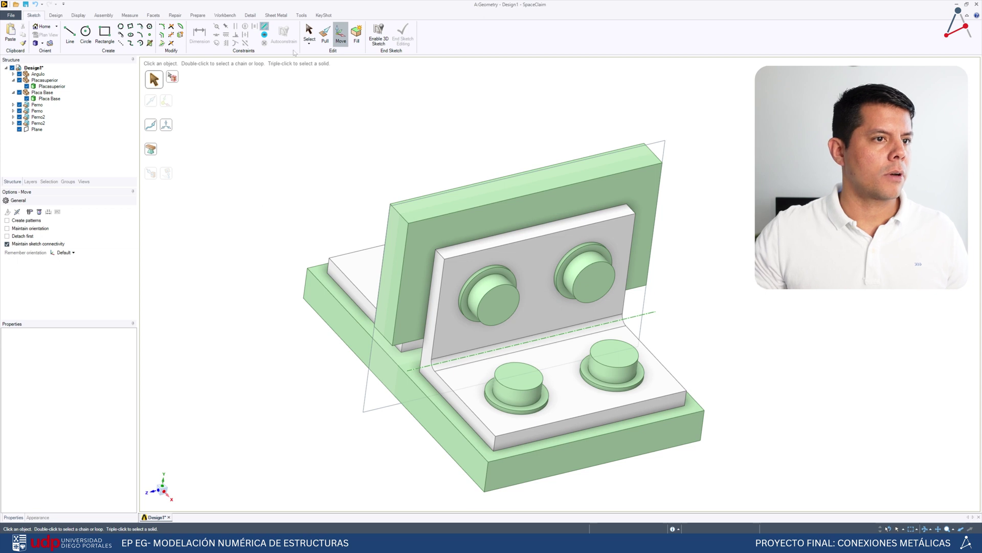
pyautogui.press('Escape')
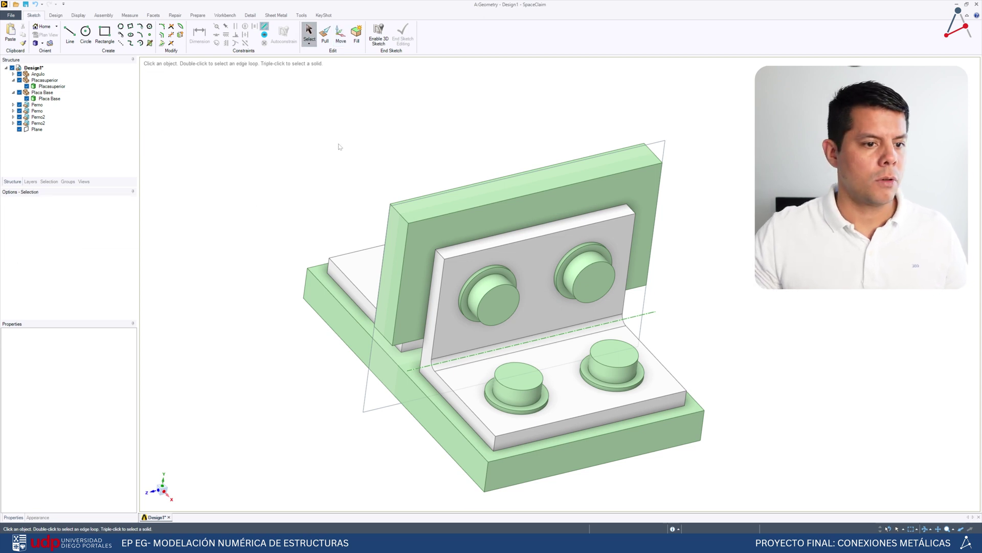
pyautogui.moveTo(356, 134); pyautogui.dragTo(336, 138, button='middle')
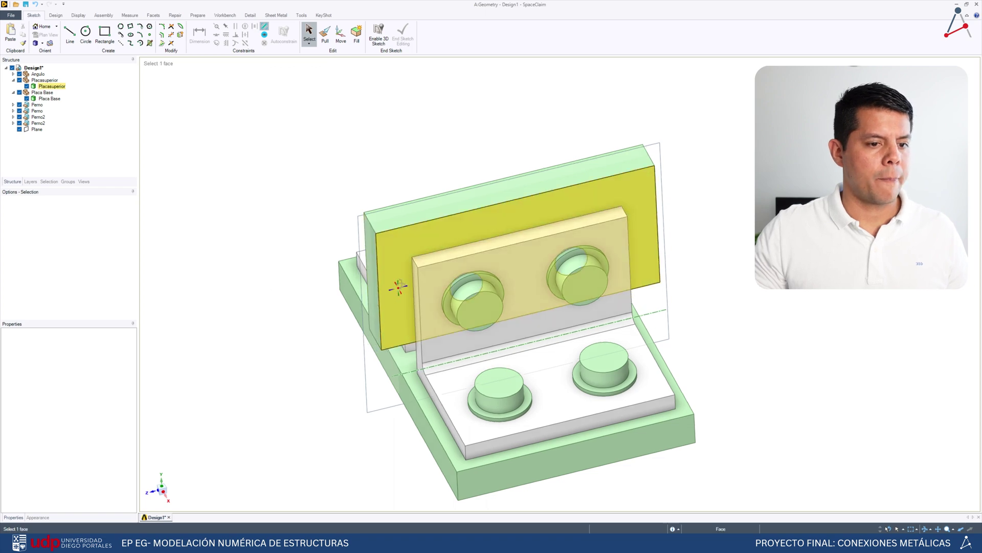
# Create a plane midway between the two end faces of the bolted angle
pyautogui.moveTo(395, 285); pyautogui.dragTo(412, 353, button='middle')
pyautogui.click(405, 425)
pyautogui.moveTo(405, 424); pyautogui.dragTo(572, 374, button='middle')
pyautogui.keyDown('ctrl'); pyautogui.click(572, 376); pyautogui.keyUp('ctrl')
pyautogui.press('h')
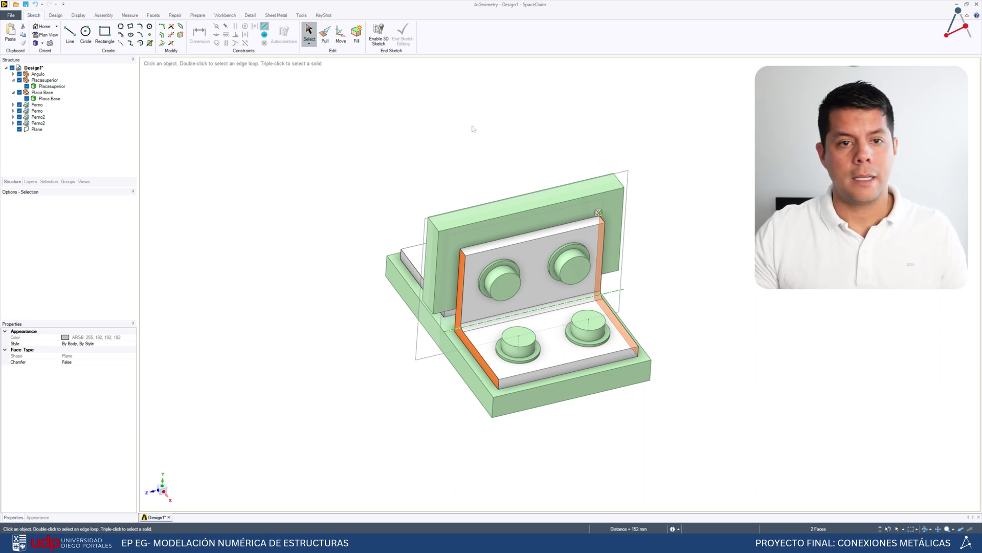
pyautogui.scroll(3, 686, 225)
pyautogui.click(56, 15)
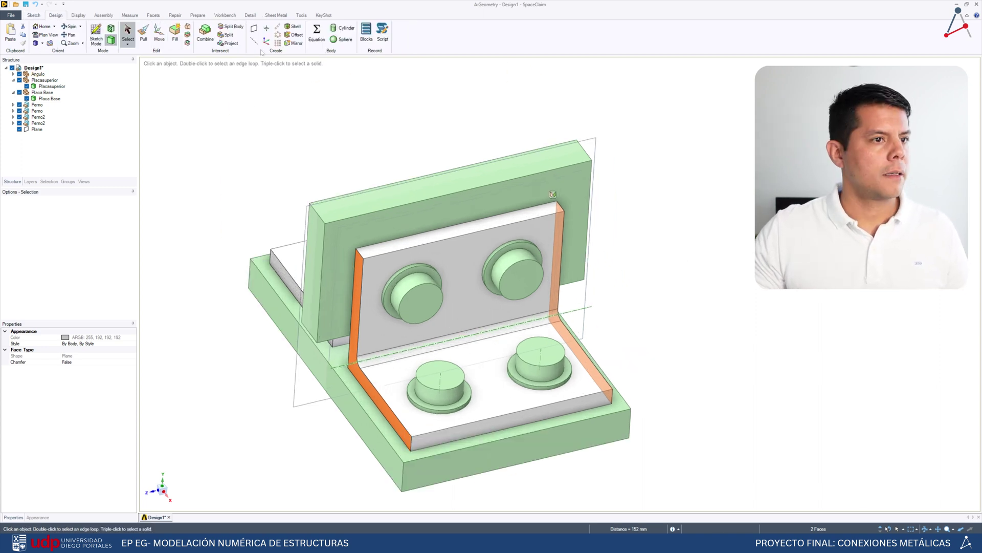
pyautogui.click(264, 30)
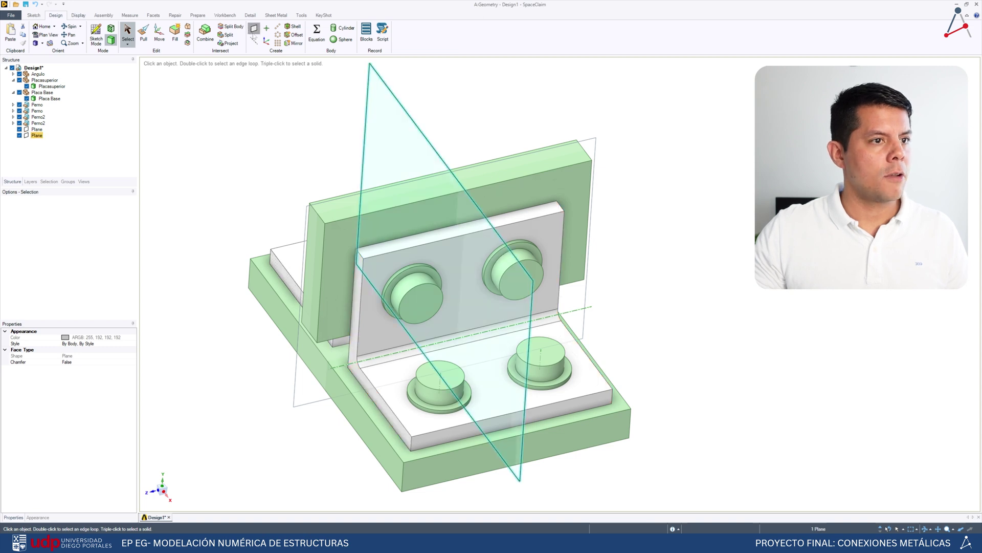
pyautogui.click(216, 170)
# Split all bodies of the connection with Split Body, using the new transverse mid-plane as the cutter
pyautogui.scroll(-3, 301, 138)
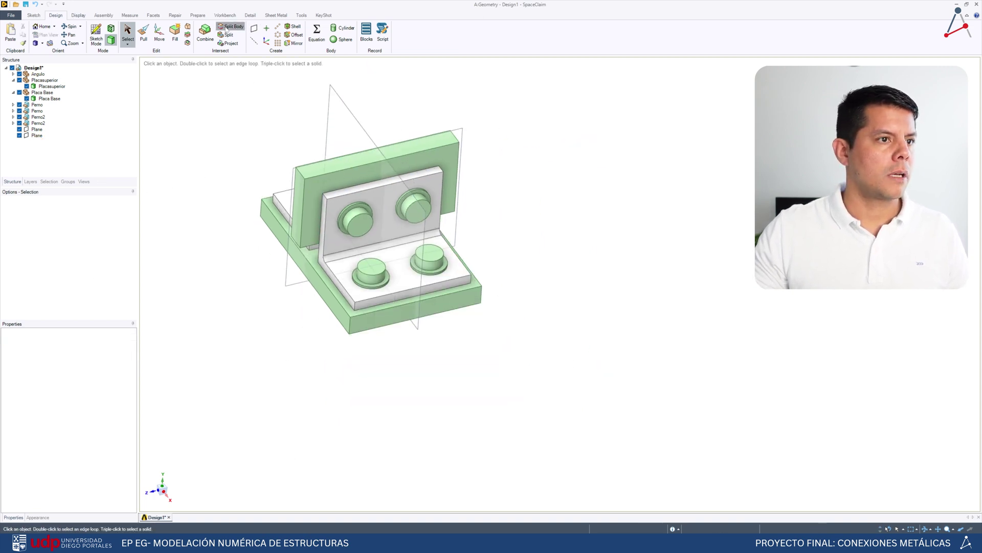
pyautogui.click(226, 30)
pyautogui.moveTo(559, 82); pyautogui.dragTo(215, 420)
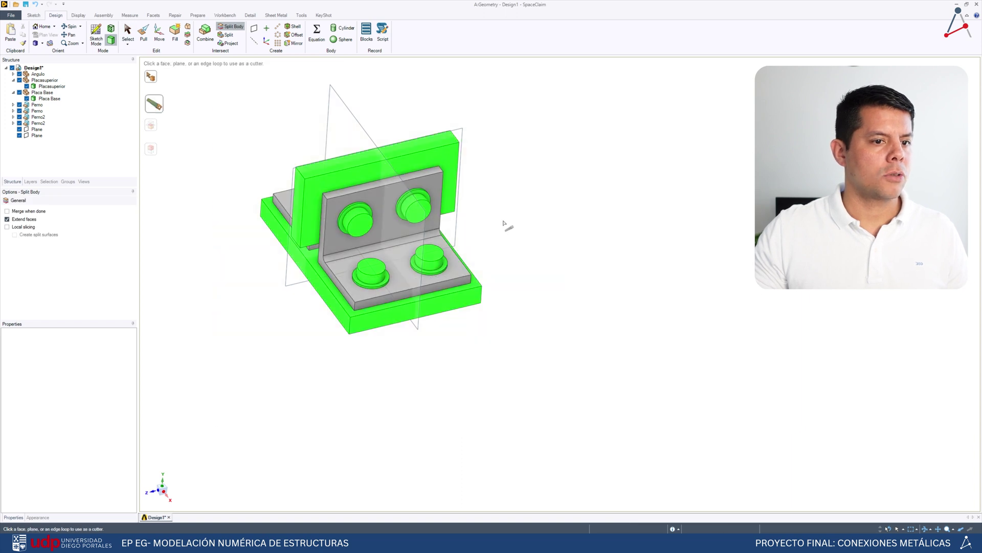
pyautogui.click(369, 123)
pyautogui.scroll(-3, 617, 403)
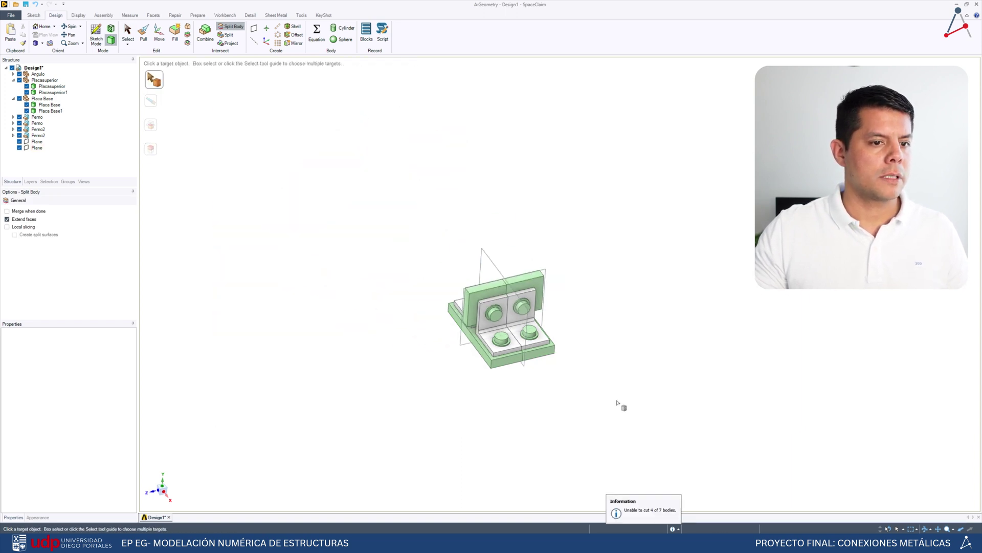
pyautogui.scroll(3, 472, 386)
pyautogui.moveTo(433, 397); pyautogui.dragTo(672, 150, button='middle')
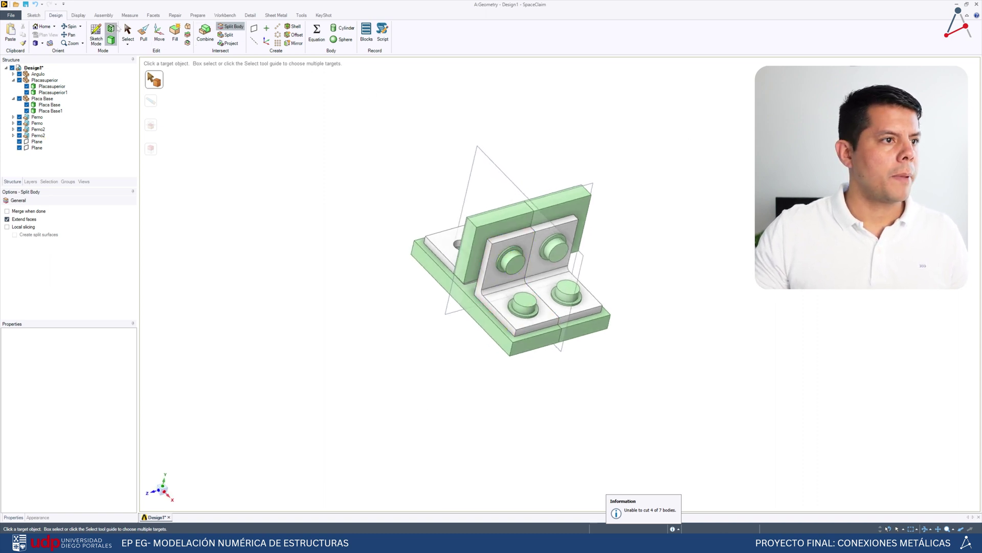
pyautogui.press('Escape')
# Split all bodies of the connection with Split Body, using the longitudinal plane through the upper plate's mid-thickness as the cutter
pyautogui.moveTo(702, 101); pyautogui.dragTo(276, 470)
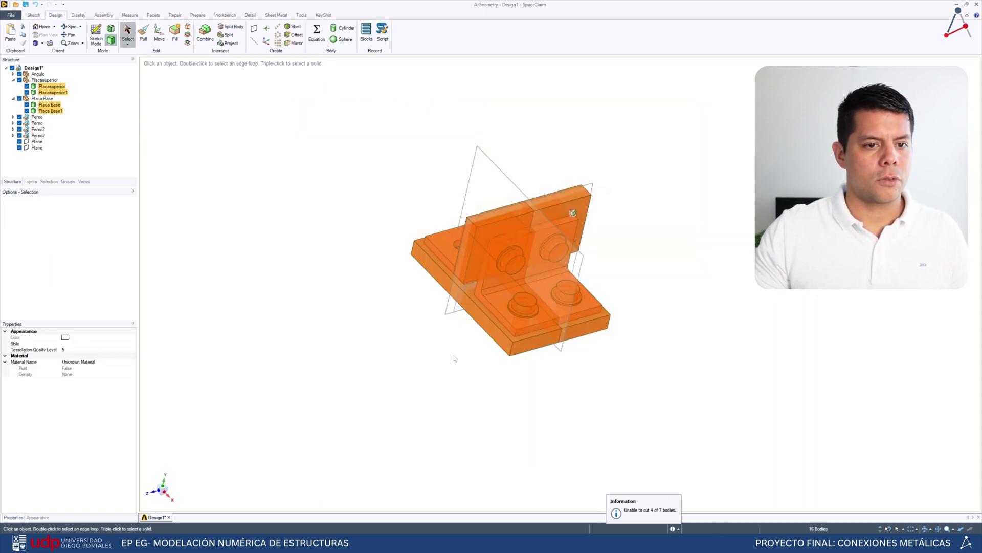
pyautogui.scroll(2, 527, 196)
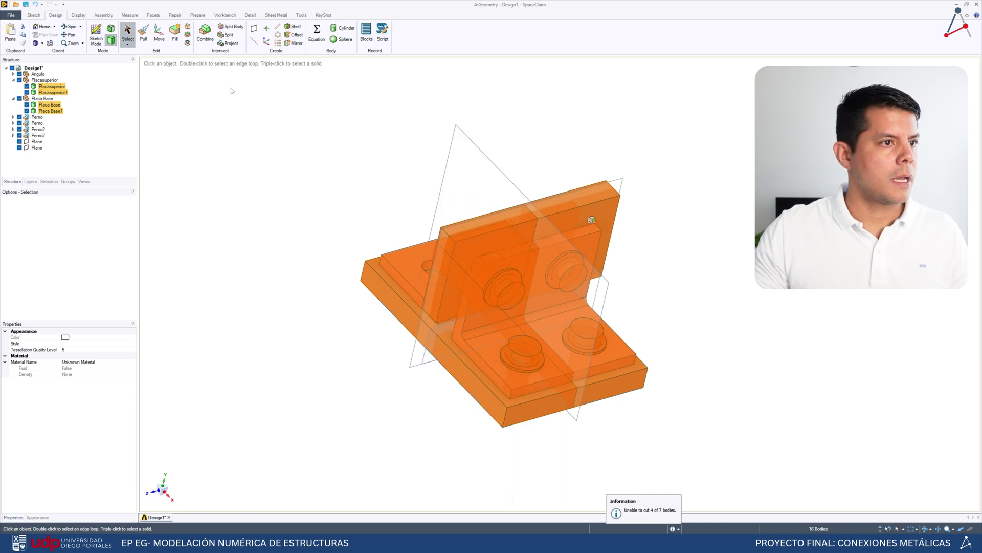
pyautogui.click(229, 27)
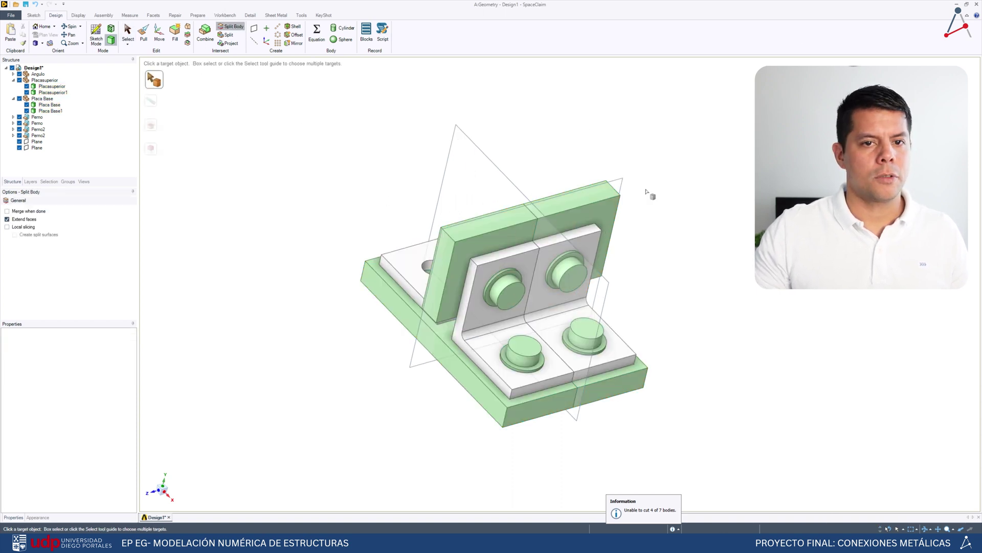
pyautogui.moveTo(553, 314); pyautogui.dragTo(320, 484)
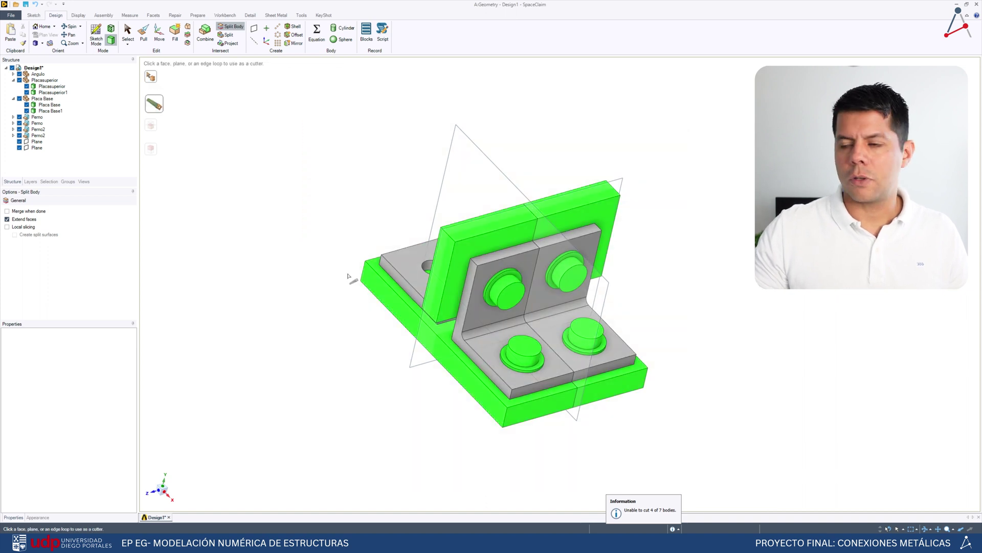
pyautogui.click(622, 181)
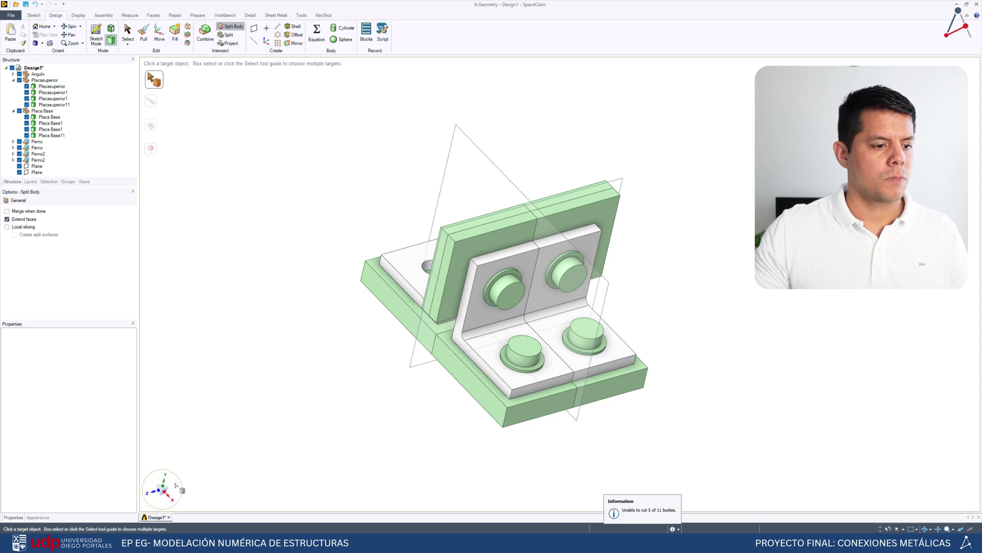
# Suppress for physics all bodies in the half of the connection that has no bolts, on the negative X side
pyautogui.click(159, 491)
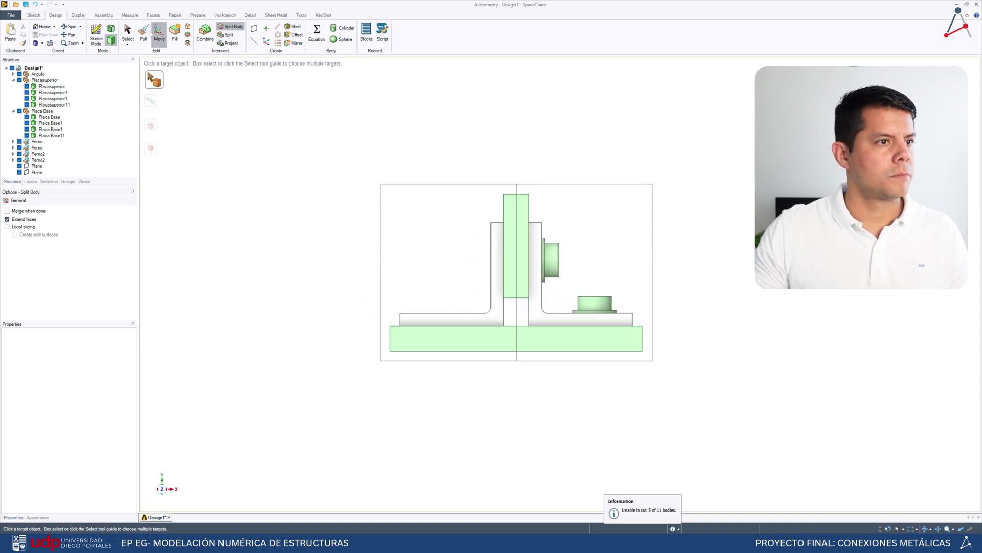
pyautogui.click(131, 32)
pyautogui.moveTo(500, 247); pyautogui.dragTo(327, 440)
pyautogui.rightClick(306, 224)
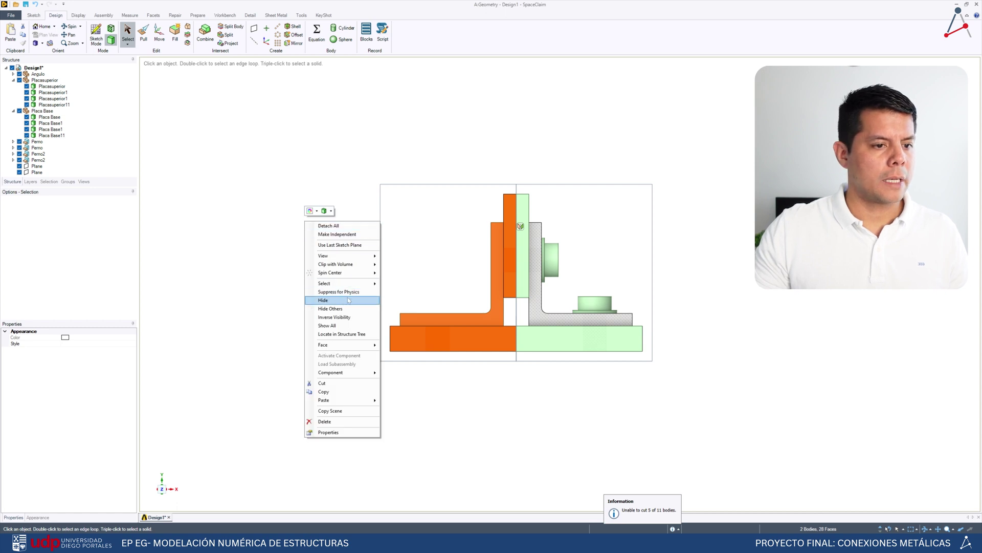
pyautogui.click(346, 291)
pyautogui.click(528, 127)
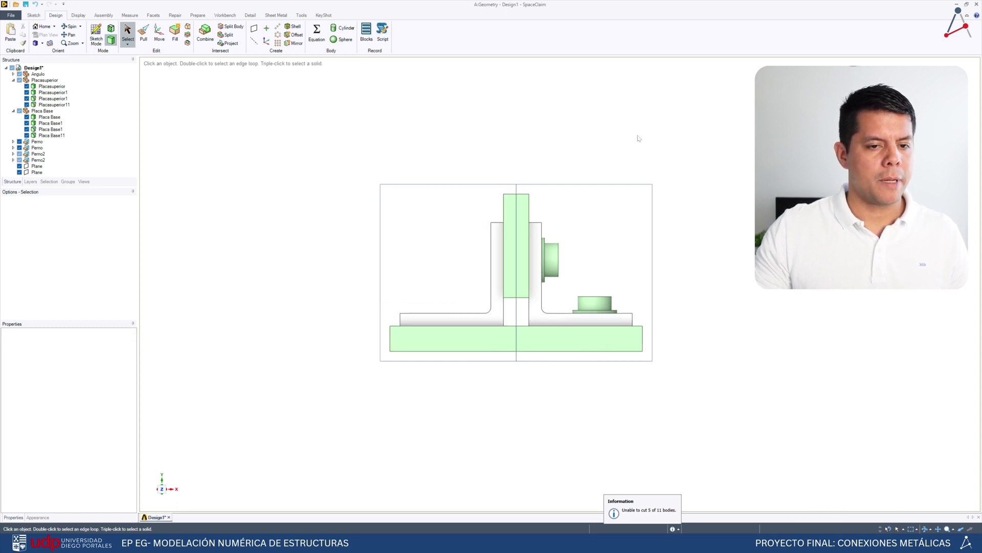
# Hide all suppressed bodies while viewing the connection from above
pyautogui.press('h')
pyautogui.click(163, 487)
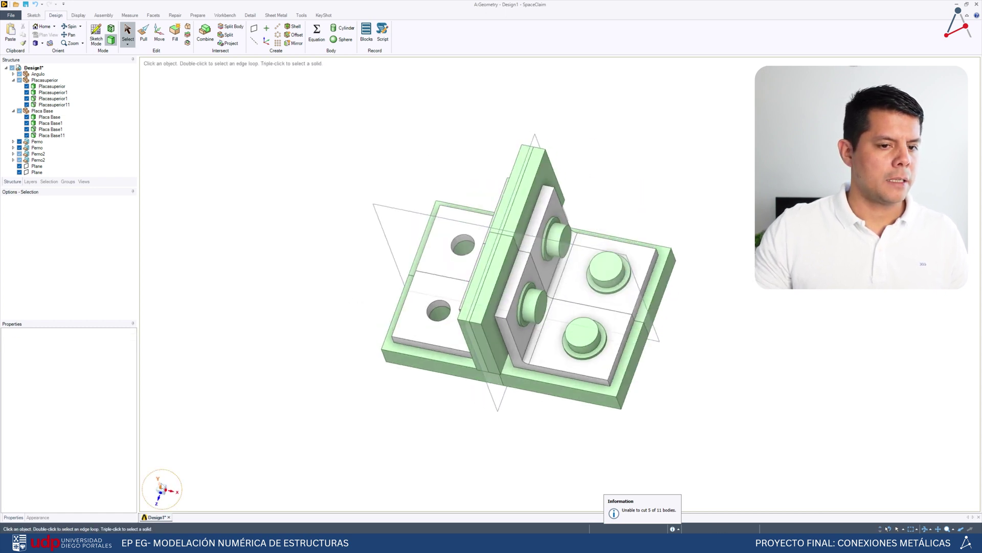
pyautogui.rightClick(517, 113)
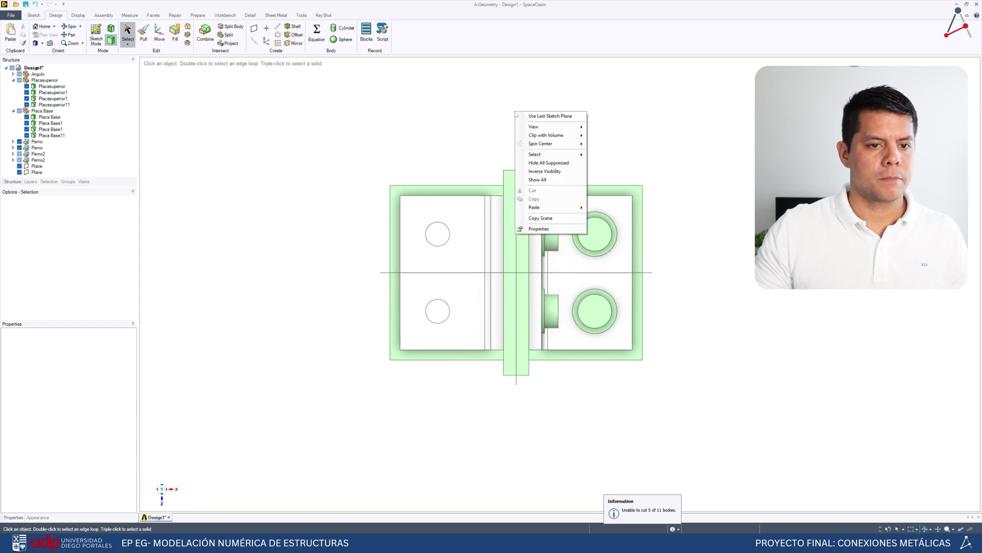
pyautogui.click(566, 166)
# Suppress for physics the remaining bodies on the negative Z side of the transverse mid-plane and hide all suppressed bodies
pyautogui.moveTo(713, 121); pyautogui.dragTo(395, 256)
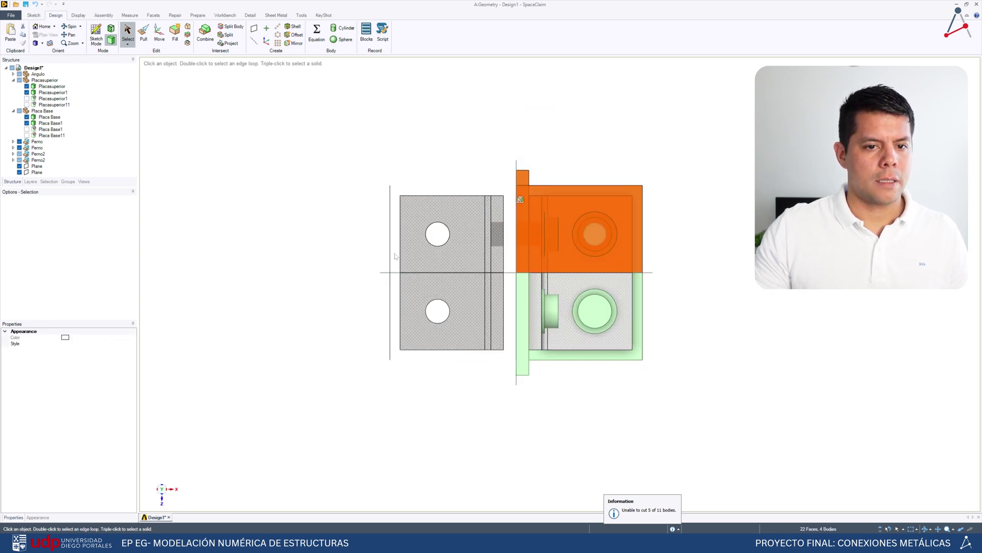
pyautogui.rightClick(398, 122)
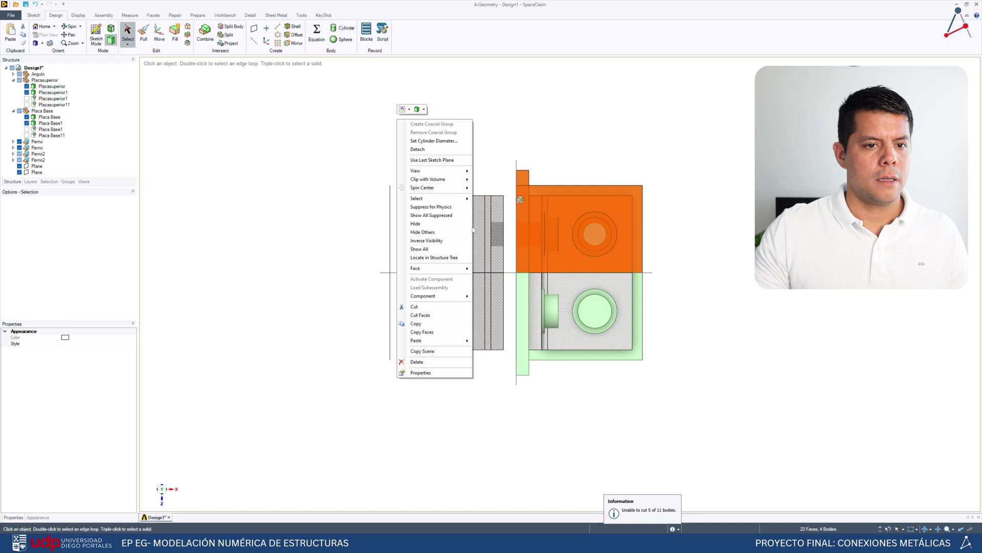
pyautogui.click(449, 207)
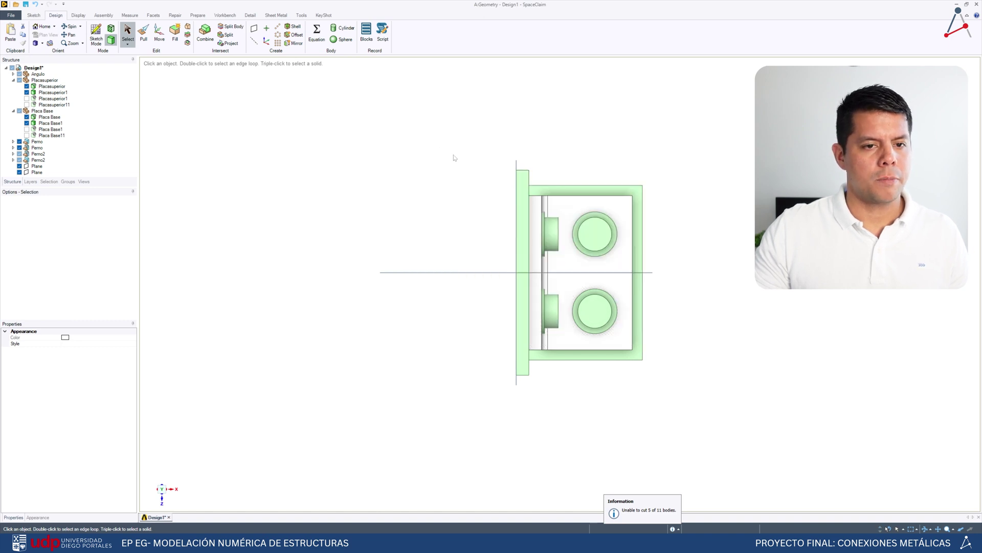
pyautogui.rightClick(579, 125)
pyautogui.click(621, 177)
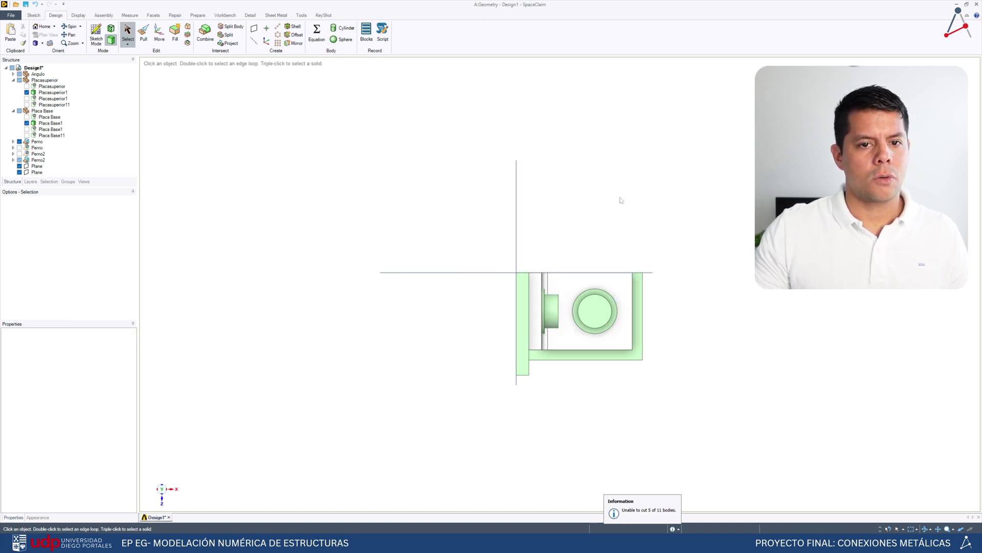
# Examine the remaining quarter model of the connection and the top face of its upper plate
pyautogui.moveTo(621, 200); pyautogui.dragTo(560, 245, button='middle')
pyautogui.scroll(-4, 683, 302)
pyautogui.scroll(5, 683, 305)
pyautogui.moveTo(576, 296)
pyautogui.mouseDown(button='middle')
pyautogui.moveTo(631, 308)
pyautogui.moveTo(527, 290)
pyautogui.moveTo(565, 281)
pyautogui.moveTo(587, 292)
pyautogui.mouseUp(button='middle')
pyautogui.scroll(3, 343, 73)
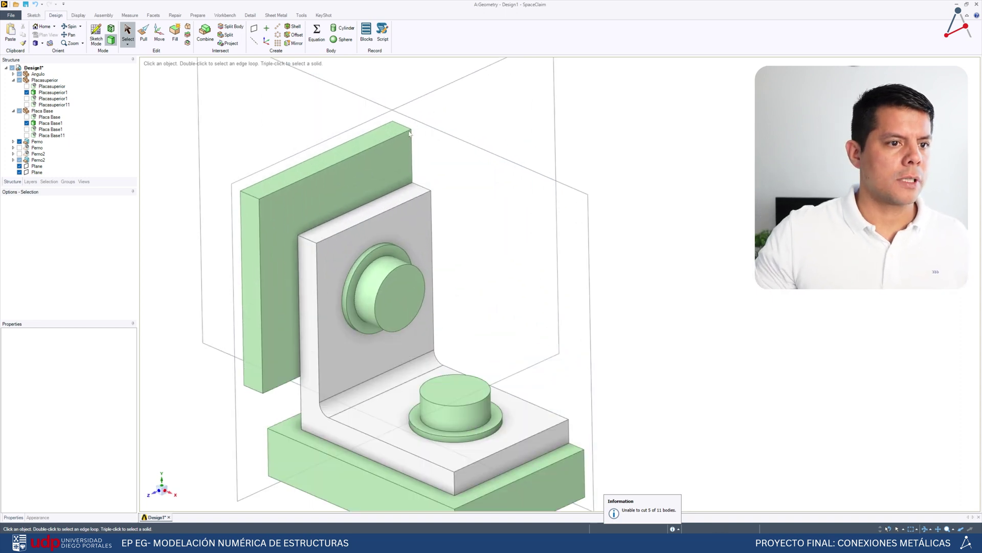
pyautogui.click(357, 143)
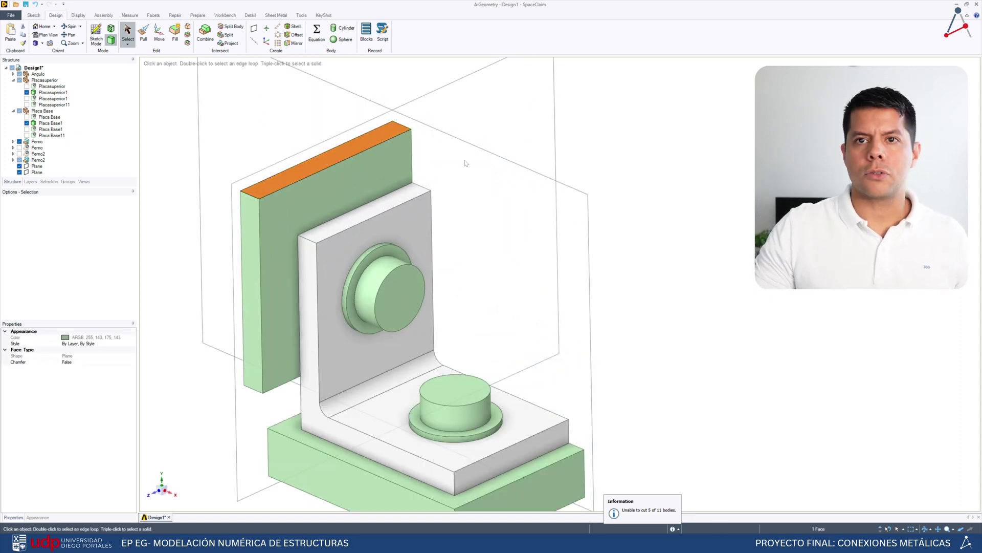
pyautogui.scroll(-3, 463, 163)
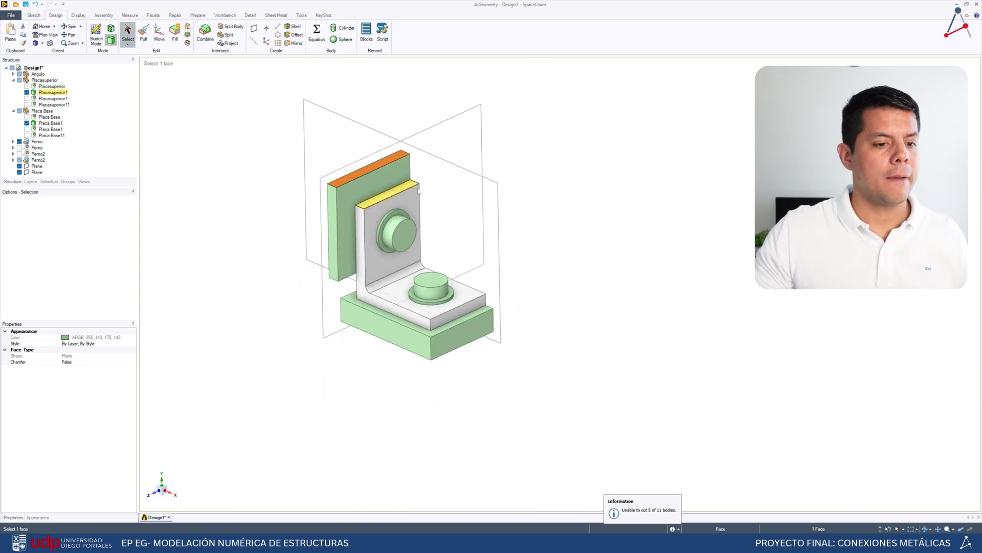
# Examine the cut faces of the plates and angle that lie on the two symmetry planes
pyautogui.moveTo(419, 191)
pyautogui.mouseDown(button='middle')
pyautogui.moveTo(459, 244)
pyautogui.moveTo(454, 268)
pyautogui.moveTo(492, 155)
pyautogui.moveTo(411, 306)
pyautogui.moveTo(505, 281)
pyautogui.moveTo(446, 344)
pyautogui.moveTo(614, 206)
pyautogui.moveTo(608, 220)
pyautogui.moveTo(633, 295)
pyautogui.moveTo(540, 300)
pyautogui.mouseUp(button='middle')
pyautogui.click(539, 300)
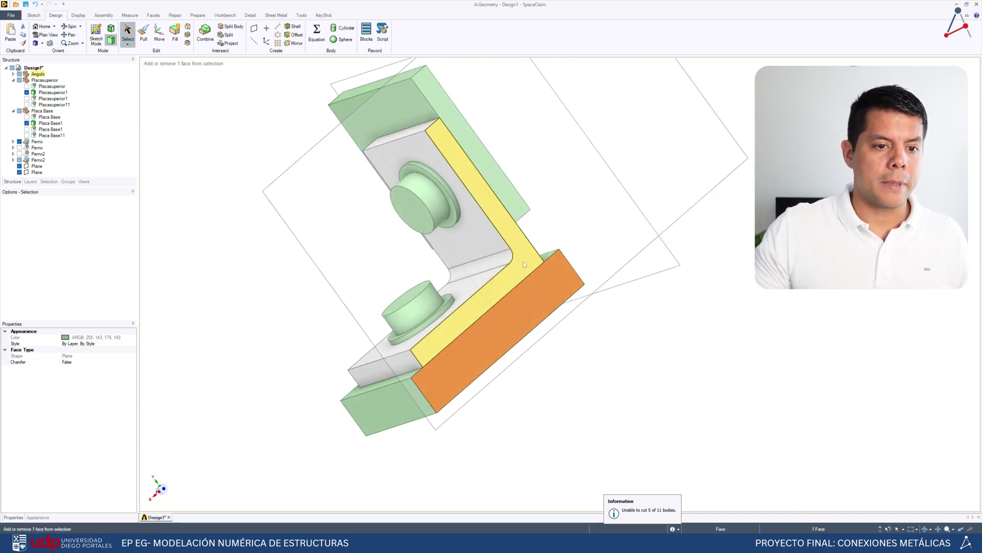
pyautogui.keyDown('ctrl'); pyautogui.click(523, 263); pyautogui.keyUp('ctrl')
pyautogui.moveTo(523, 264); pyautogui.dragTo(680, 354, button='middle')
pyautogui.click(371, 252)
pyautogui.keyDown('ctrl'); pyautogui.click(377, 234); pyautogui.keyUp('ctrl')
pyautogui.keyDown('ctrl'); pyautogui.click(410, 359); pyautogui.keyUp('ctrl')
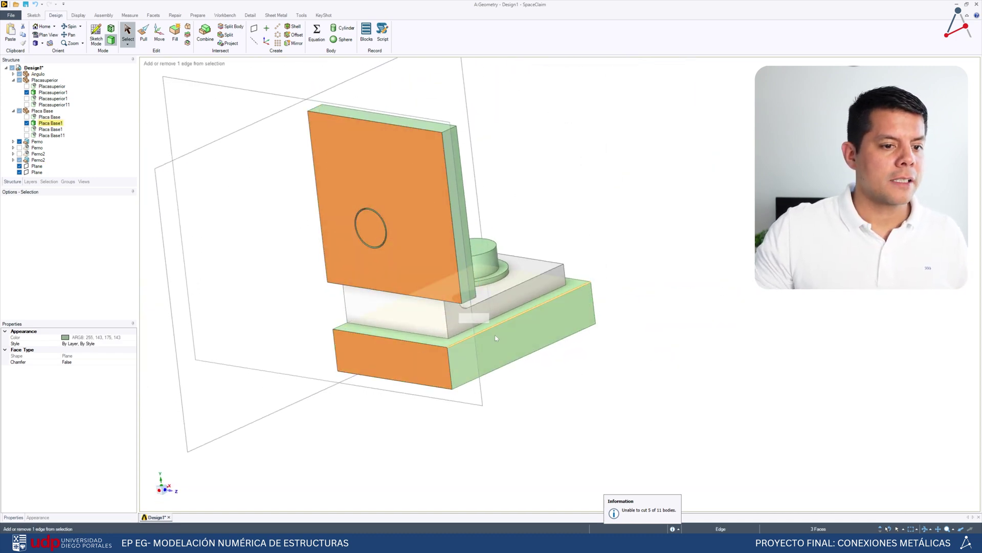
# Examine the underside of the base plate and the end face of the vertical bolt in its hole
pyautogui.moveTo(637, 324); pyautogui.dragTo(512, 312, button='middle')
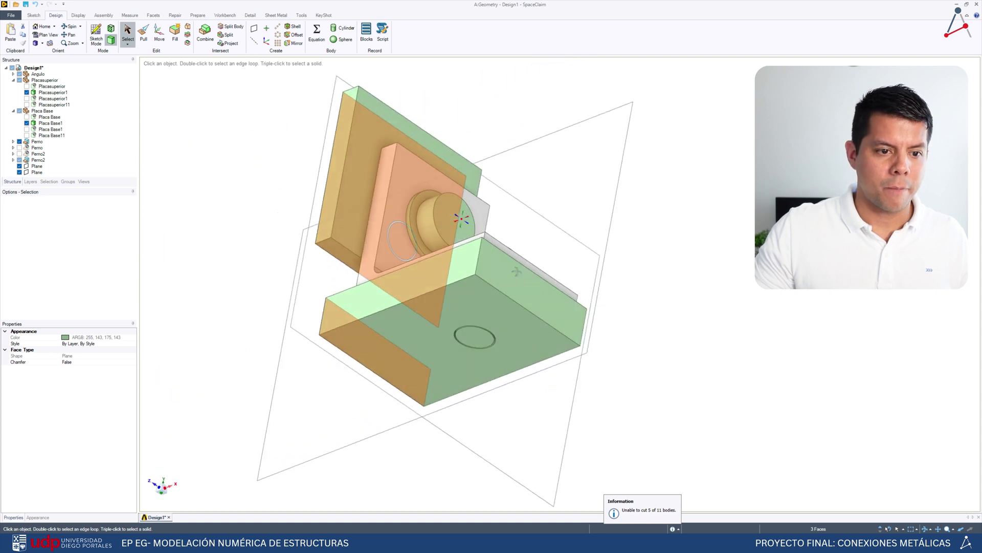
pyautogui.click(506, 311)
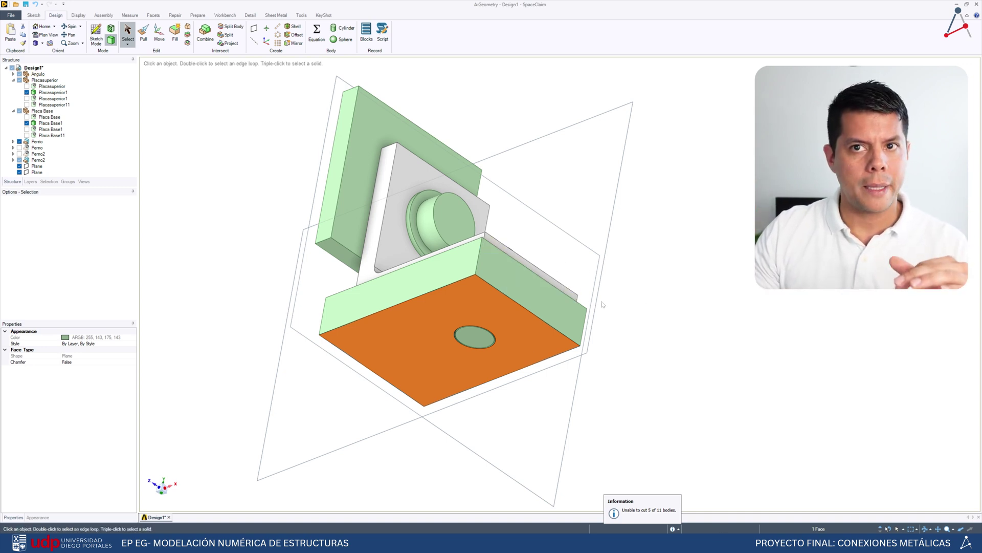
pyautogui.click(476, 338)
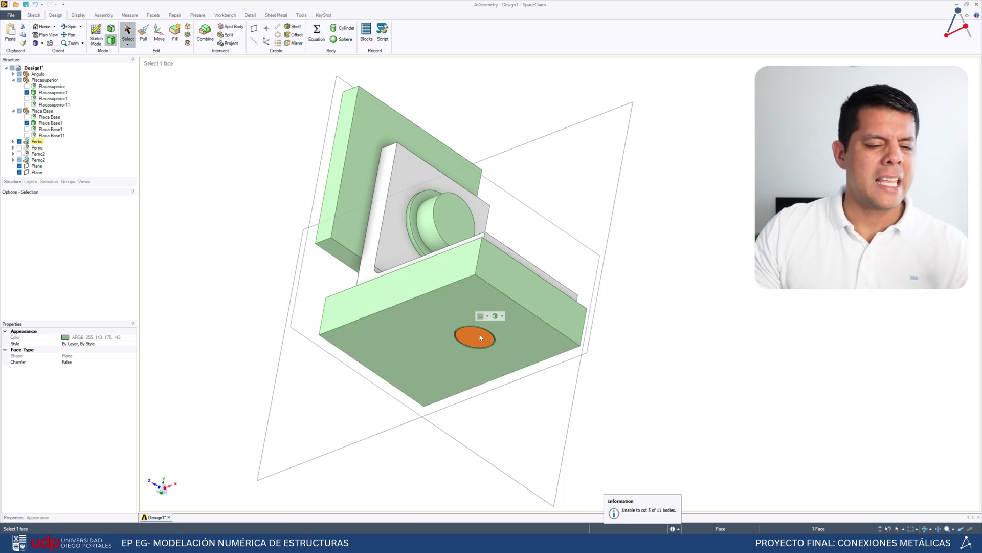
pyautogui.scroll(-3, 524, 261)
pyautogui.scroll(3, 520, 266)
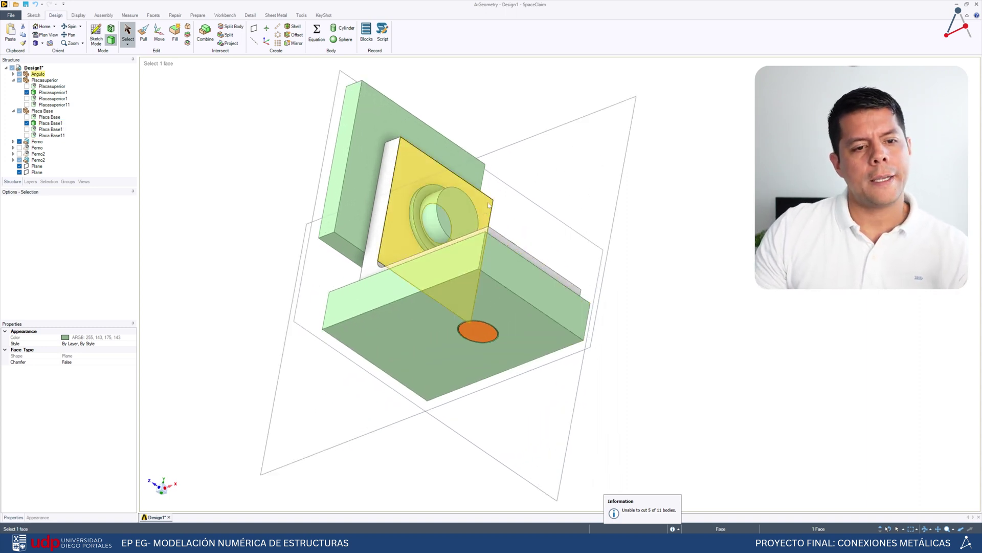
pyautogui.moveTo(489, 205)
pyautogui.mouseDown(button='middle')
pyautogui.moveTo(509, 256)
pyautogui.moveTo(499, 241)
pyautogui.moveTo(539, 284)
pyautogui.mouseUp(button='middle')
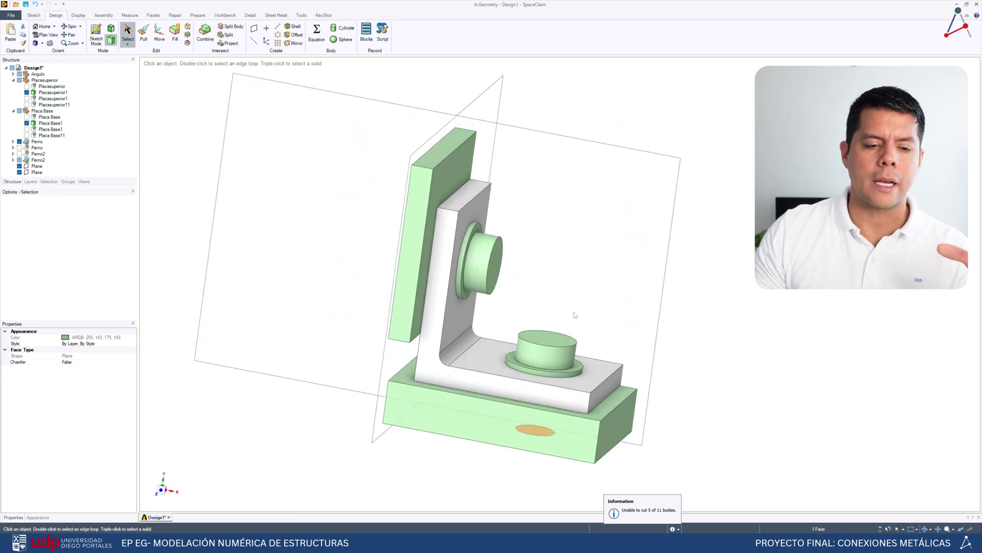
pyautogui.moveTo(598, 372)
pyautogui.mouseDown(button='middle')
pyautogui.moveTo(595, 314)
pyautogui.moveTo(541, 452)
pyautogui.mouseUp(button='middle')
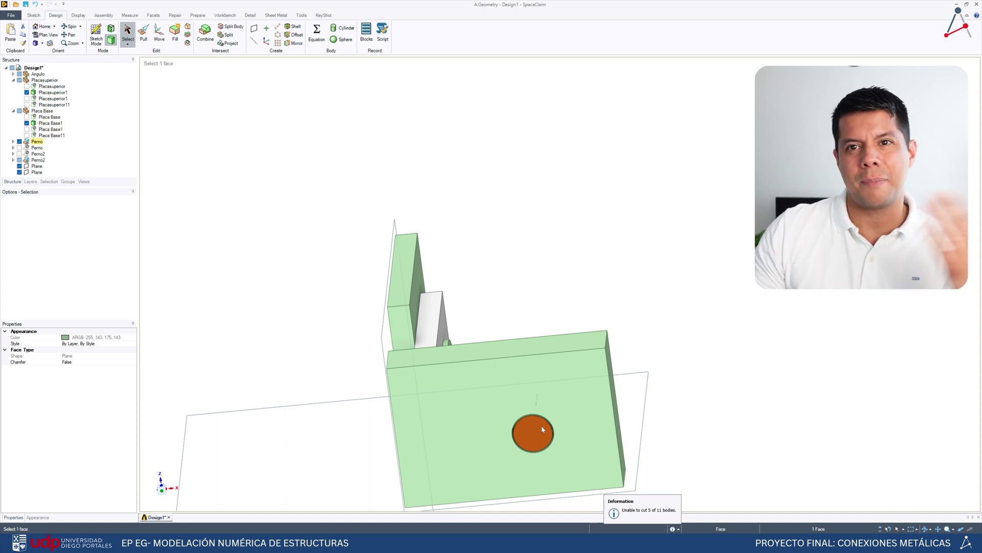
pyautogui.scroll(-3, 541, 425)
pyautogui.scroll(3, 528, 426)
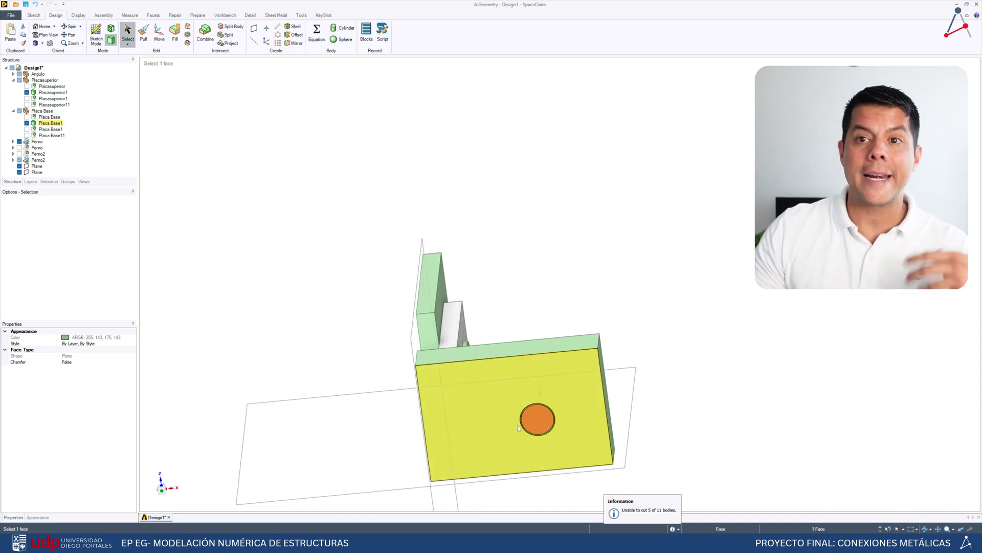
pyautogui.moveTo(518, 428); pyautogui.dragTo(519, 447, button='middle')
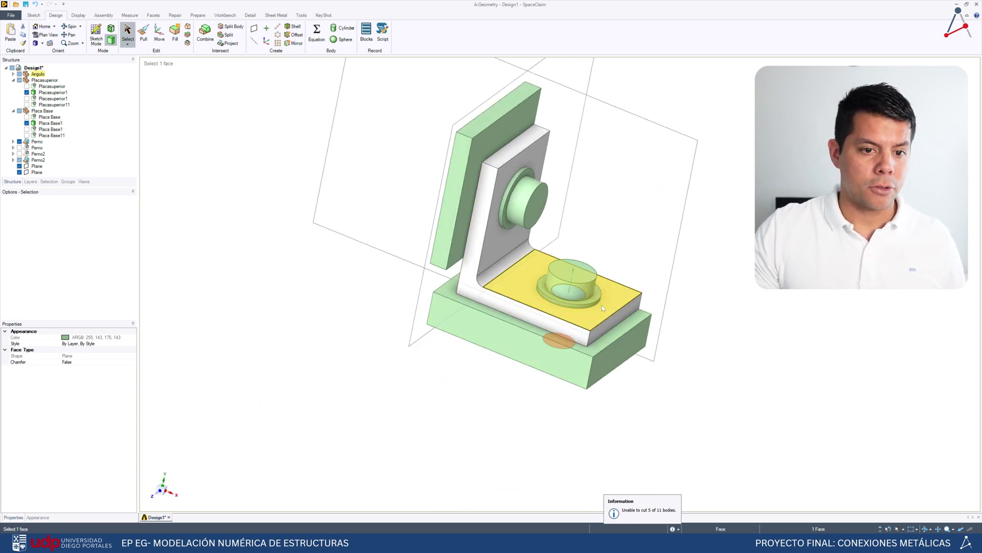
# Clear the face selection and review the quarter model with its two bolts from several angles
pyautogui.moveTo(601, 305)
pyautogui.mouseDown(button='middle')
pyautogui.moveTo(486, 253)
pyautogui.moveTo(625, 299)
pyautogui.mouseUp(button='middle')
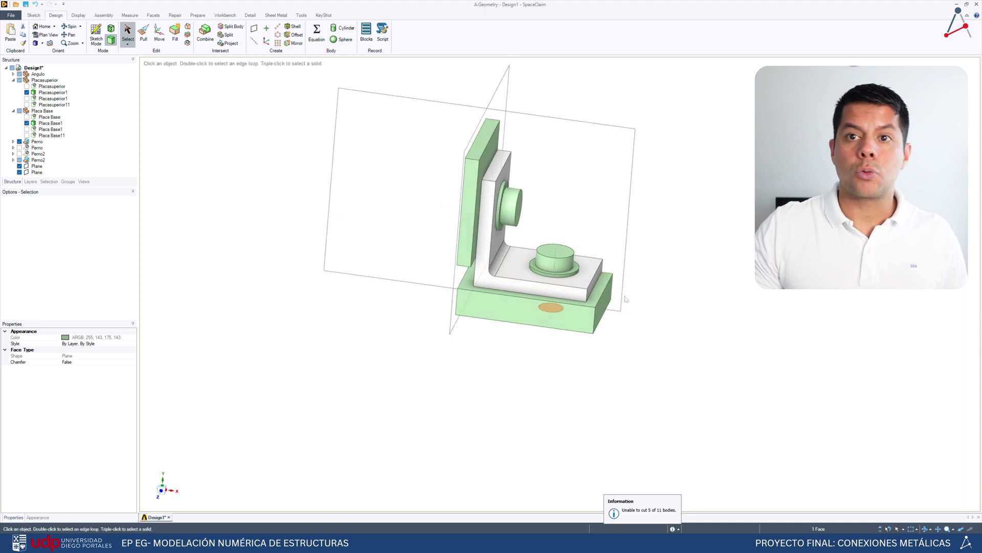
pyautogui.scroll(3, 585, 221)
pyautogui.scroll(-3, 590, 258)
pyautogui.click(588, 222)
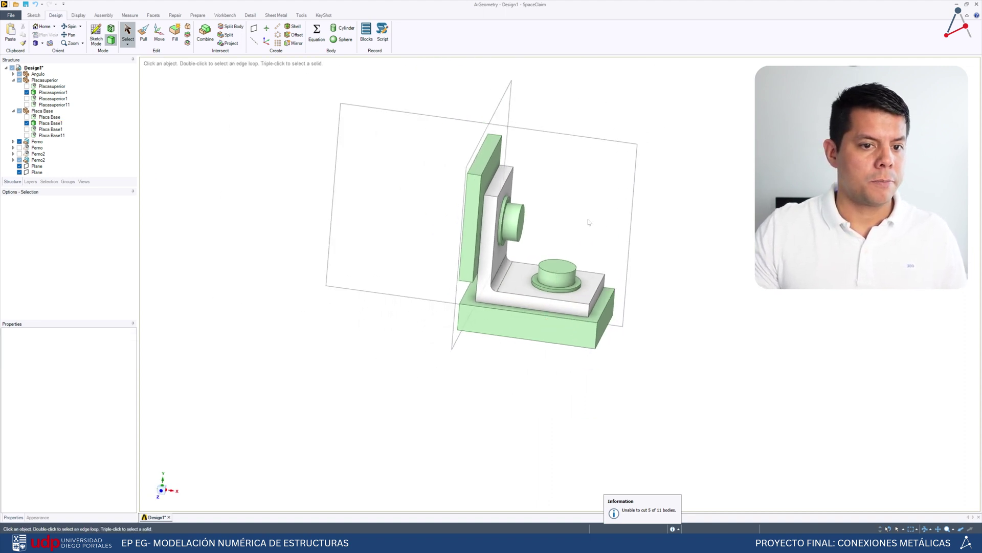
pyautogui.scroll(1, 636, 257)
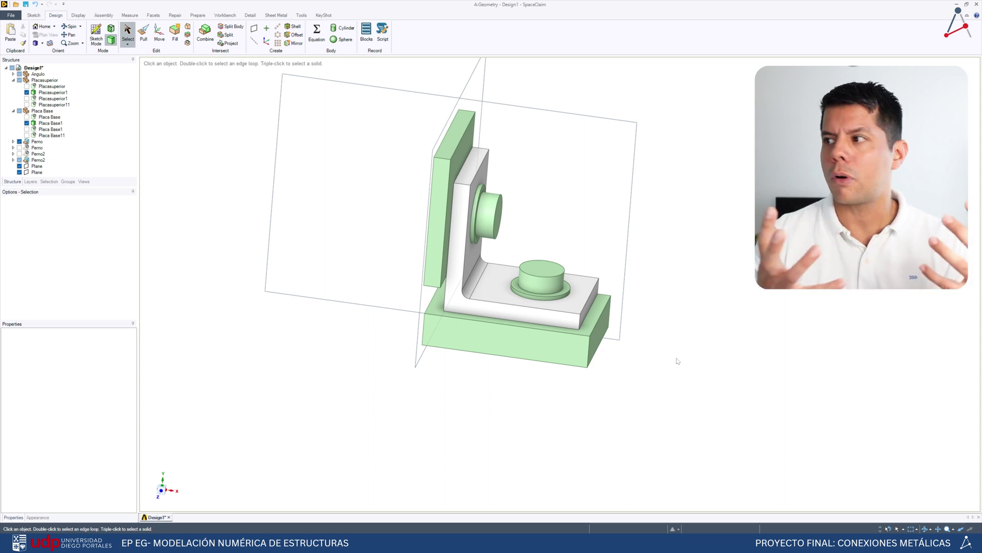
pyautogui.moveTo(698, 326); pyautogui.dragTo(673, 316, button='middle')
pyautogui.keyDown('ctrl'); pyautogui.moveTo(675, 229); pyautogui.dragTo(670, 259, button='middle'); pyautogui.keyUp('ctrl')
pyautogui.moveTo(670, 258)
pyautogui.mouseDown(button='middle')
pyautogui.moveTo(669, 224)
pyautogui.moveTo(692, 259)
pyautogui.moveTo(702, 257)
pyautogui.moveTo(661, 318)
pyautogui.moveTo(687, 310)
pyautogui.mouseUp(button='middle')
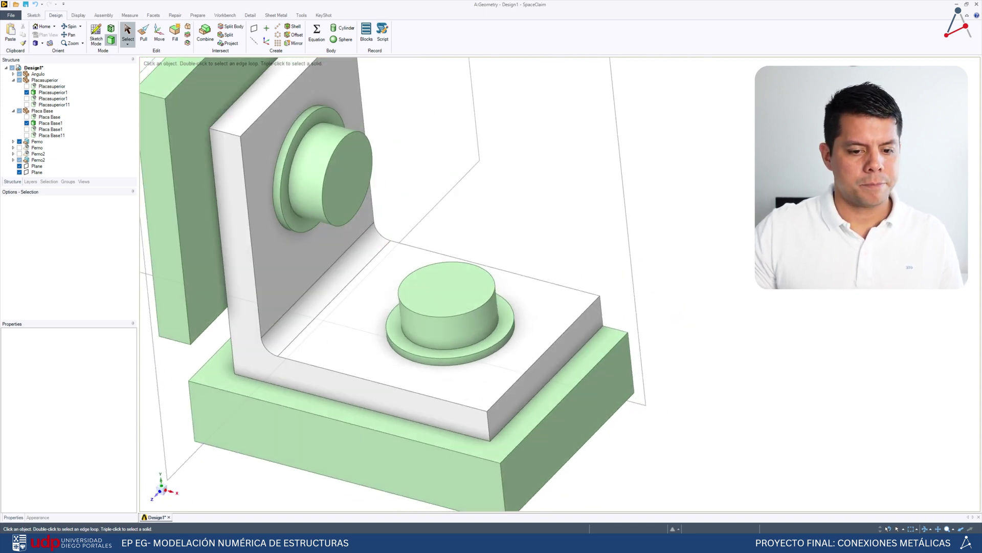
# Switch to Workbench and add a Static Structural system linked to the existing Geometry cell
pyautogui.click(620, 543)
pyautogui.click(299, 216)
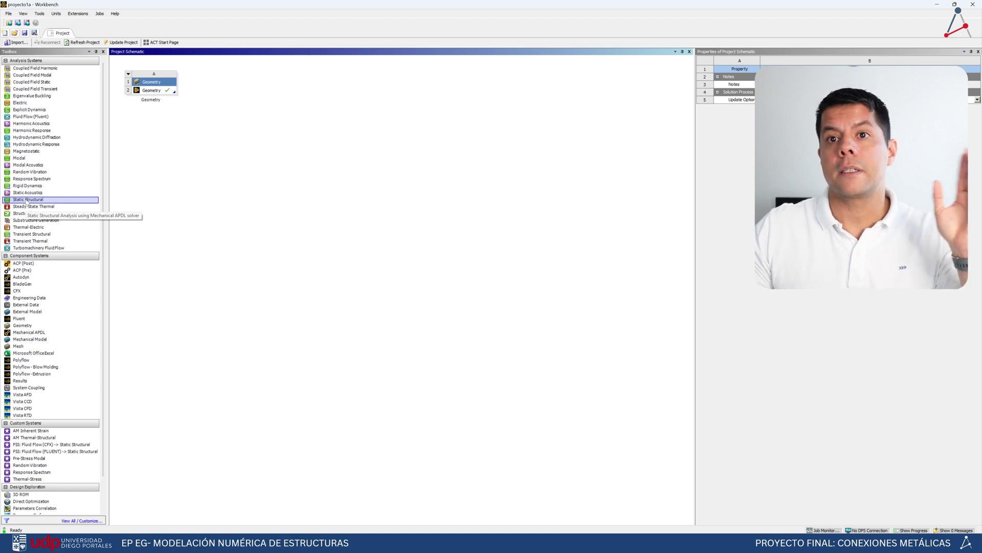
pyautogui.moveTo(27, 201); pyautogui.dragTo(147, 92)
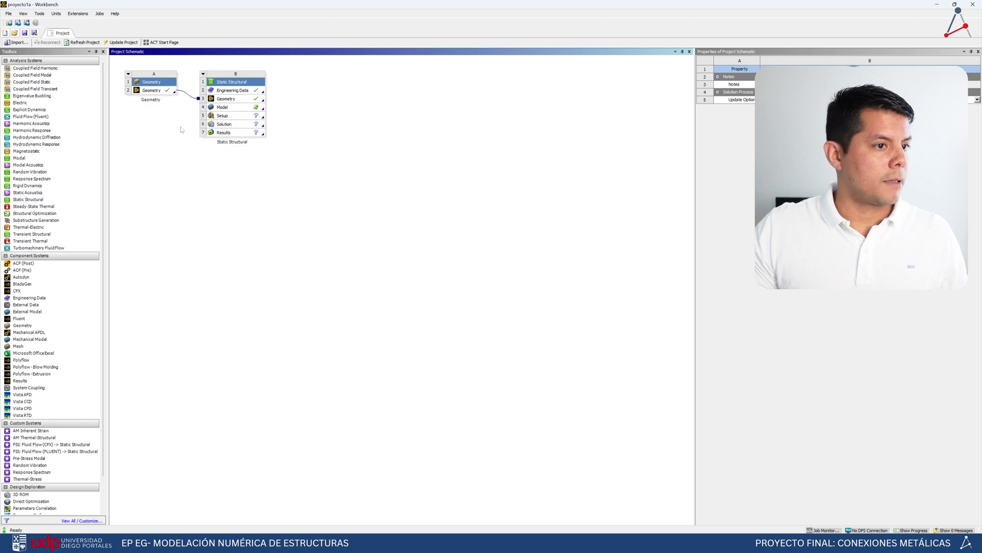
# Rename the Static Structural system as B13-65-1
pyautogui.rightClick(215, 81)
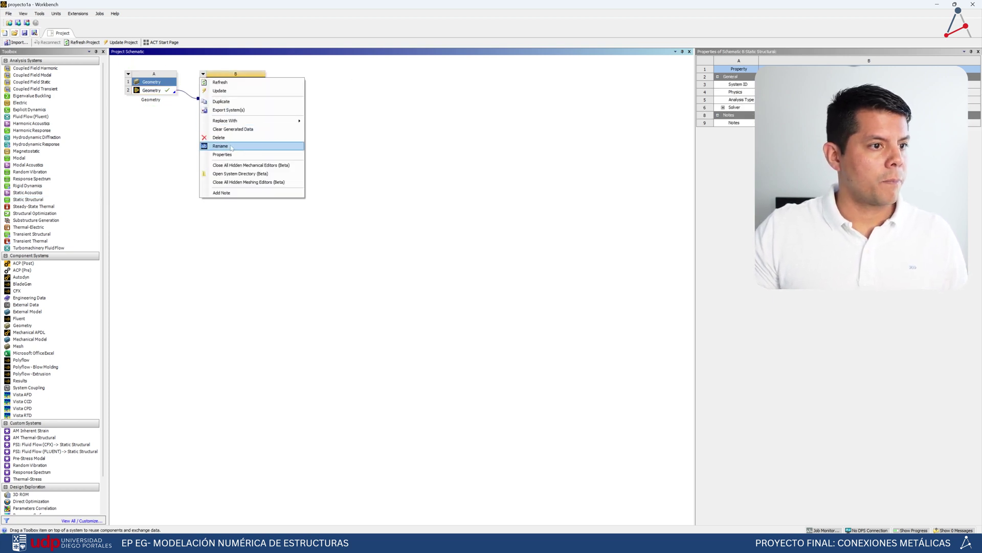
pyautogui.click(231, 146)
pyautogui.write('B13-65-1')
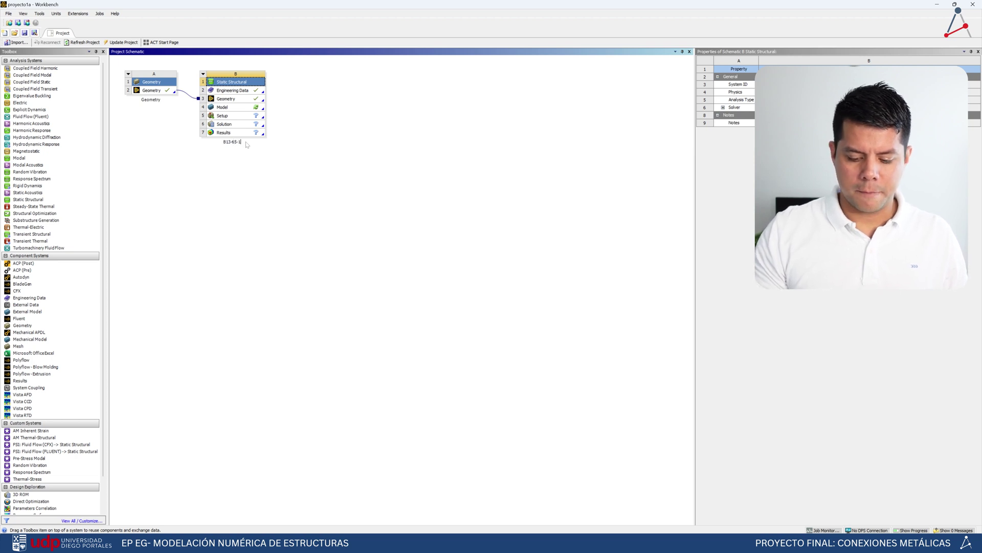
pyautogui.press('Return')
pyautogui.click(305, 128)
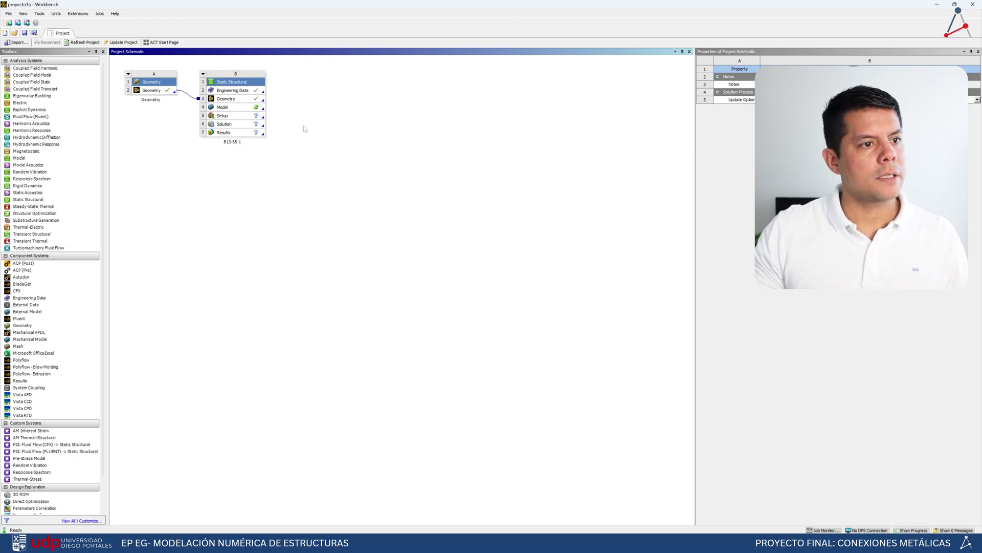
# Open the system's Engineering Data and add a new material named A325 Pernos
pyautogui.click(242, 92)
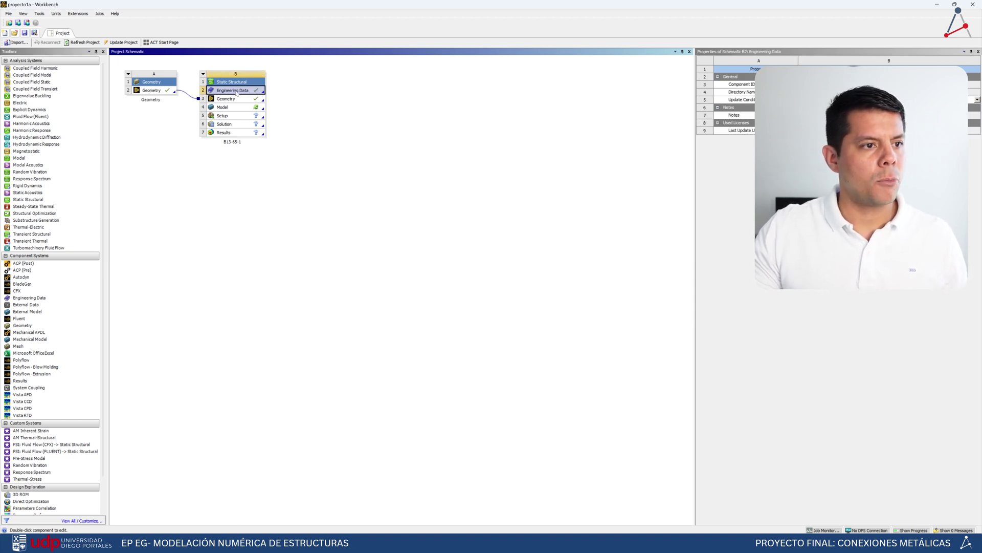
pyautogui.doubleClick(236, 91)
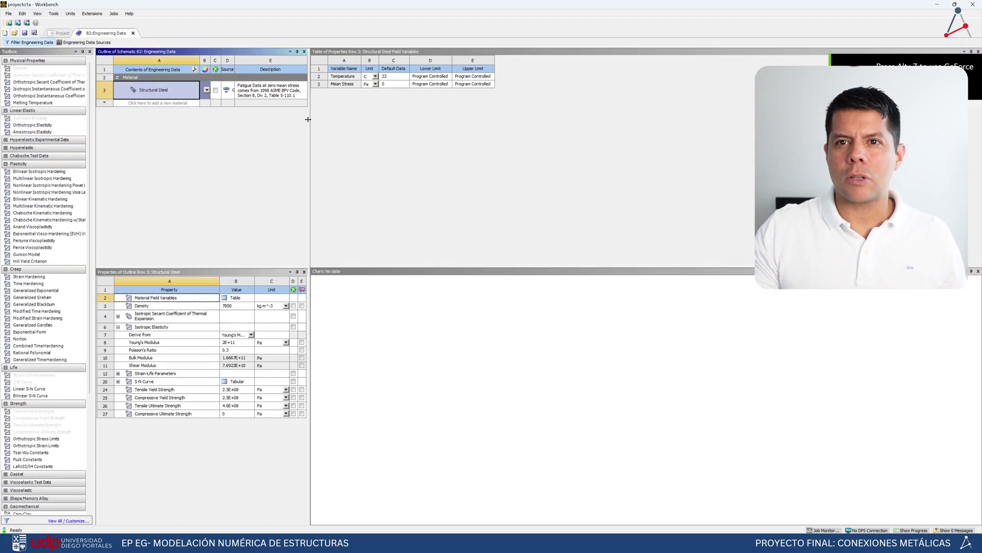
pyautogui.click(159, 103)
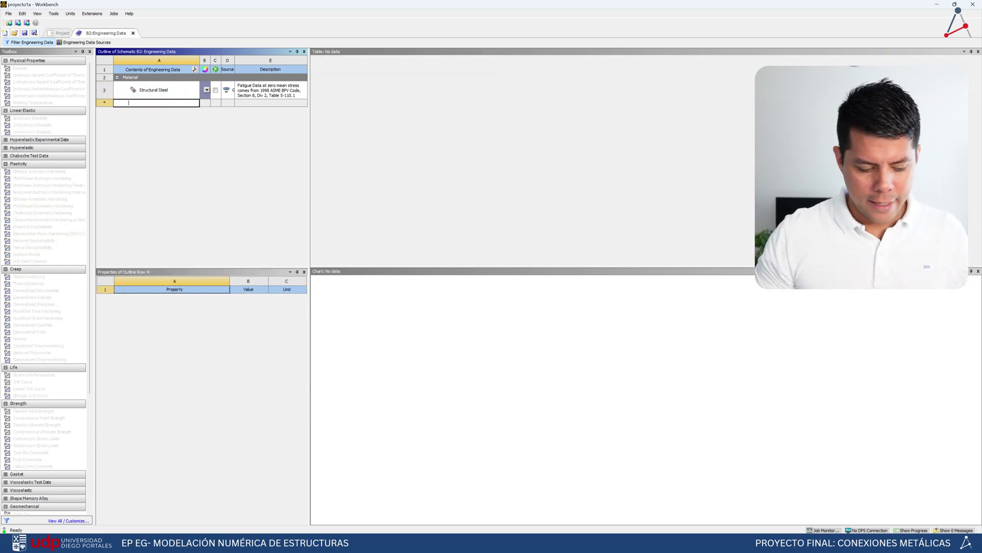
pyautogui.write('A325')
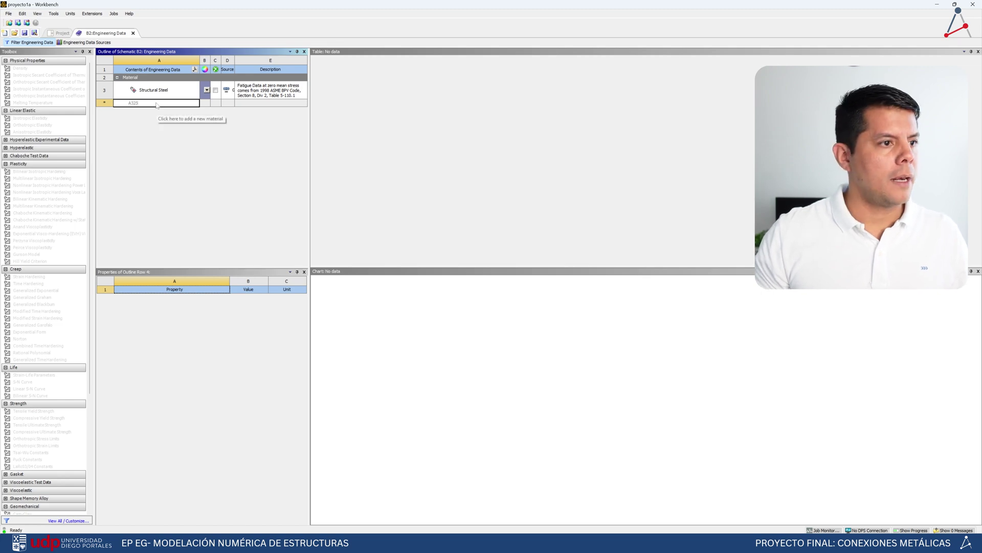
pyautogui.press('Return')
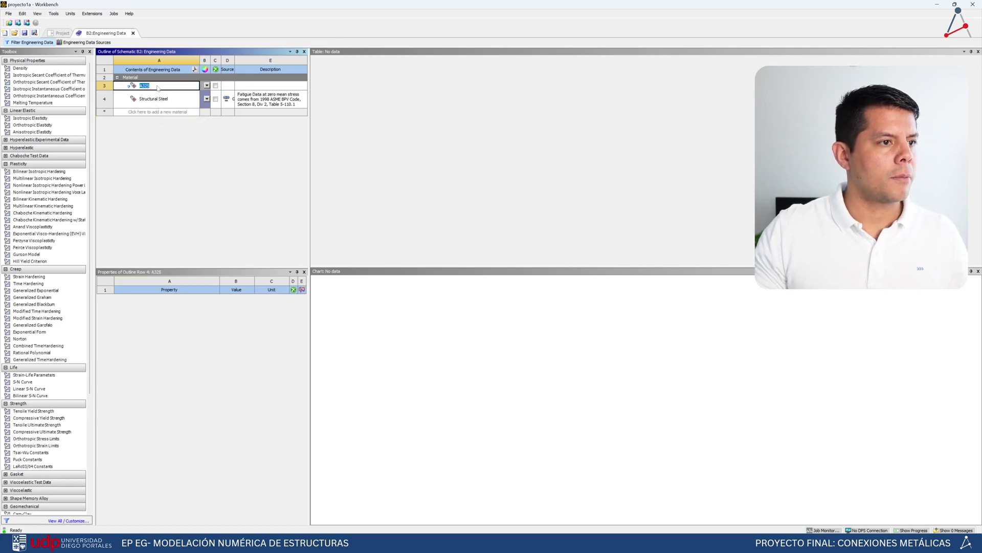
pyautogui.click(156, 87)
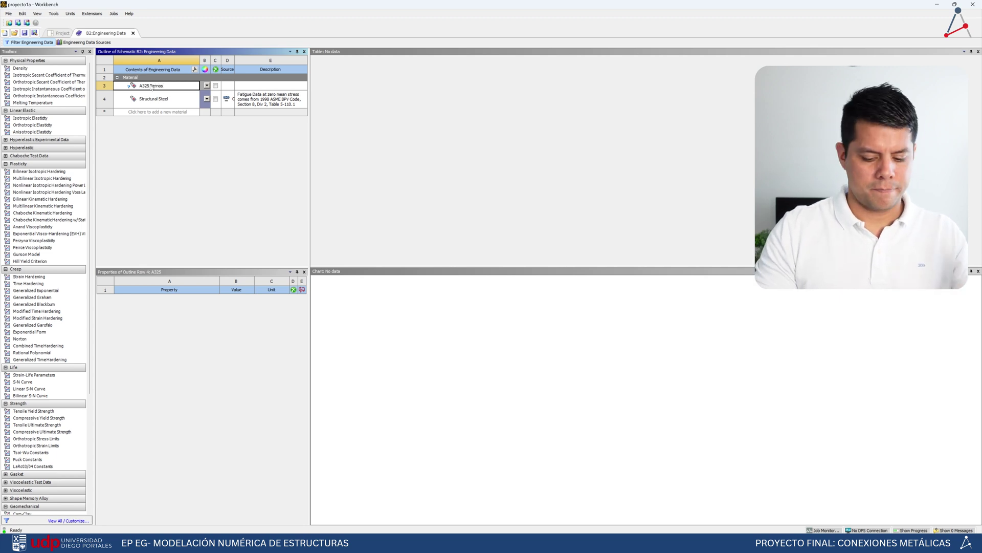
pyautogui.press('Return')
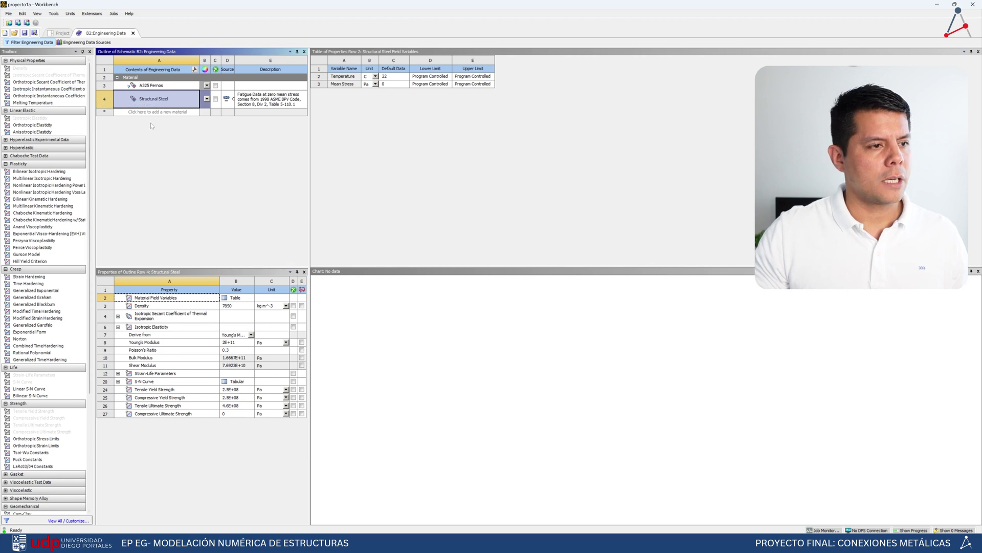
# Add Isotropic Elasticity to the A325 Pernos material and set its Young's Modulus to 200000 MPa
pyautogui.click(157, 85)
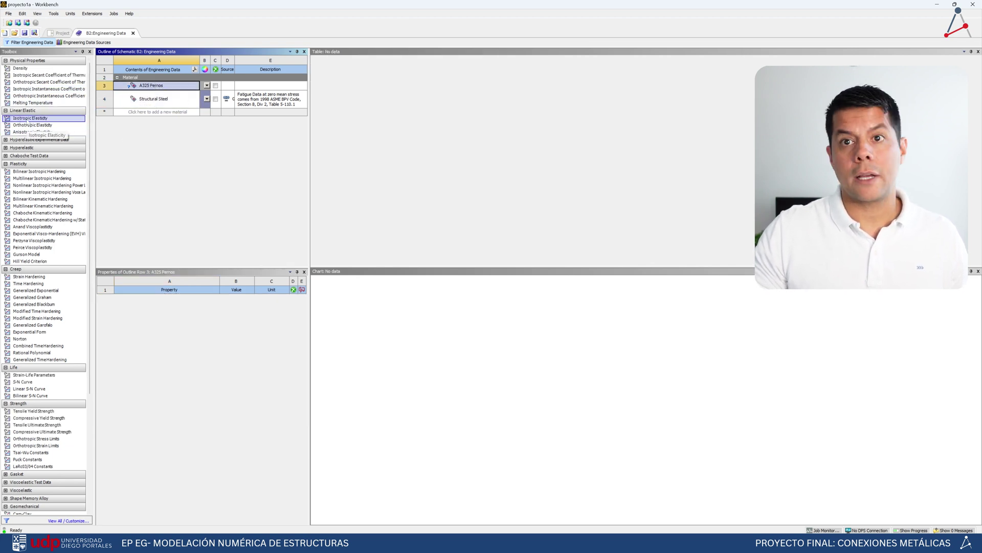
pyautogui.doubleClick(30, 119)
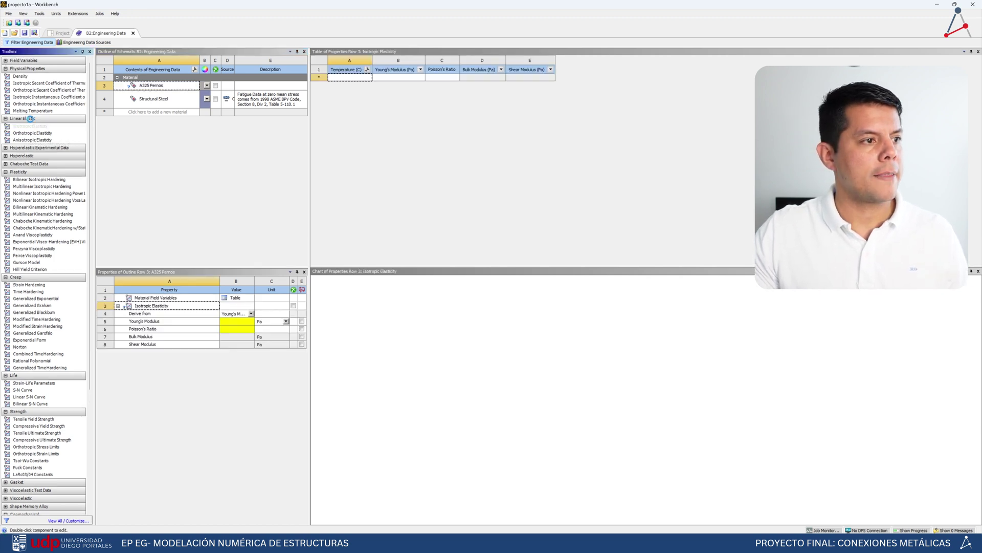
pyautogui.click(285, 321)
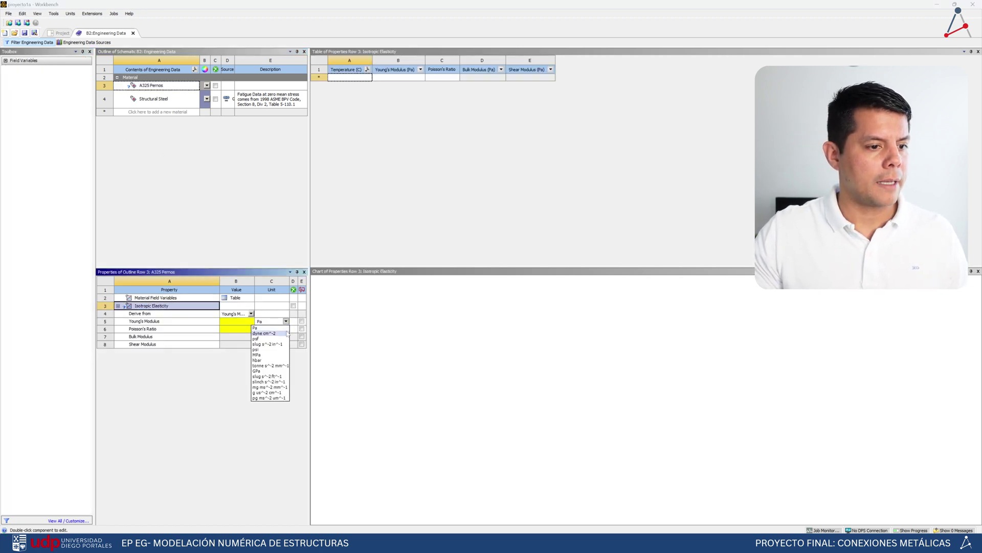
pyautogui.click(271, 356)
pyautogui.moveTo(311, 318); pyautogui.dragTo(383, 306)
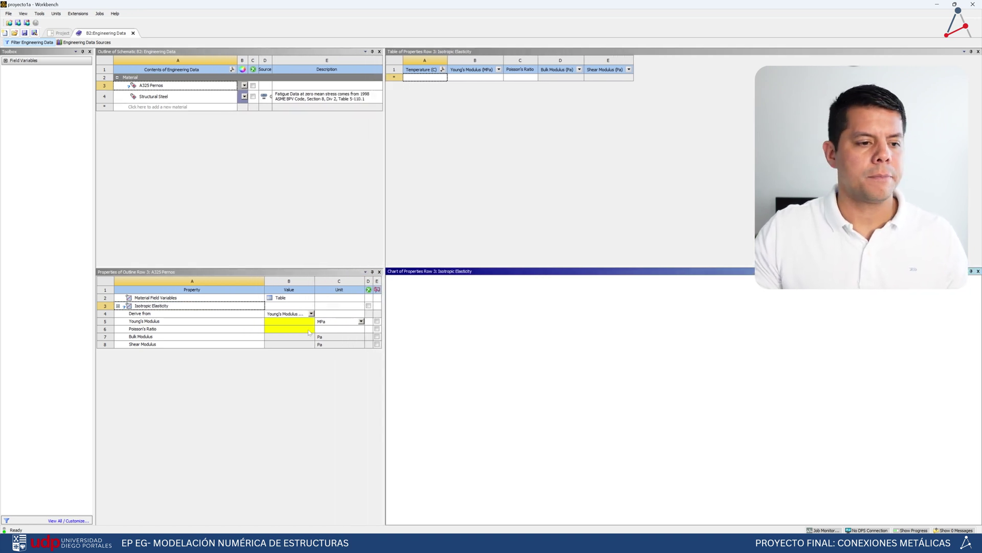
pyautogui.click(292, 322)
pyautogui.write('200000')
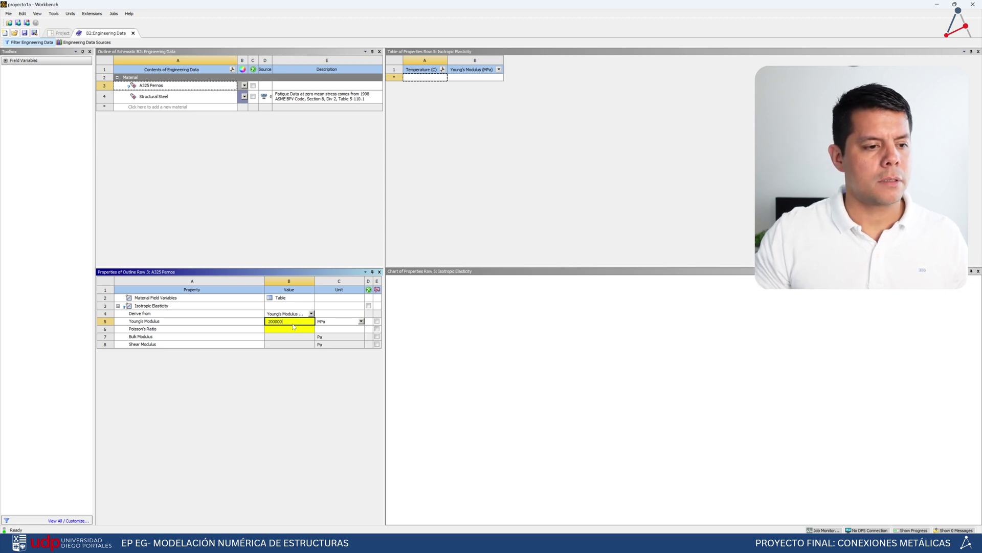
pyautogui.press('Return')
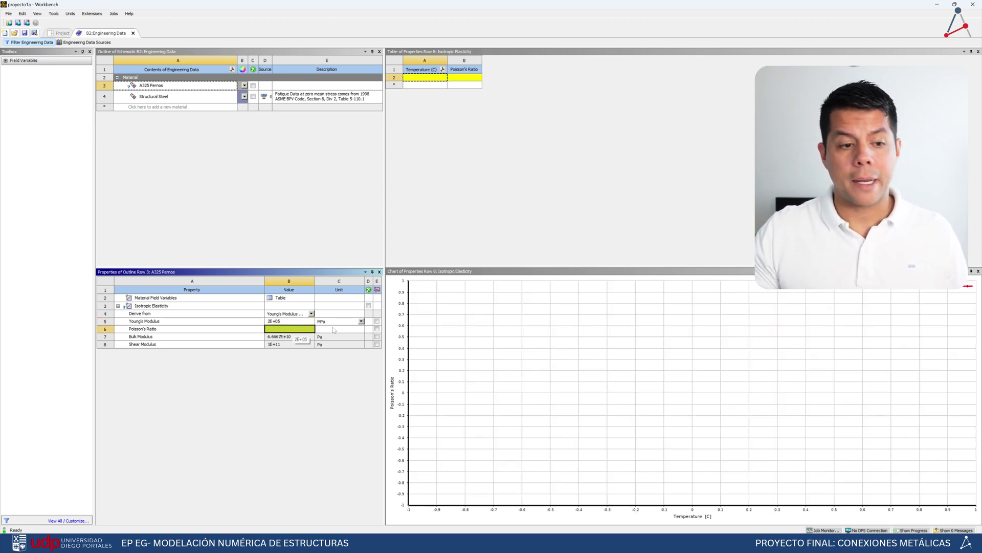
# Change the Young's Modulus unit to GPa and set the Poisson's Ratio of A325 Pernos to 0.3
pyautogui.click(361, 321)
pyautogui.click(338, 368)
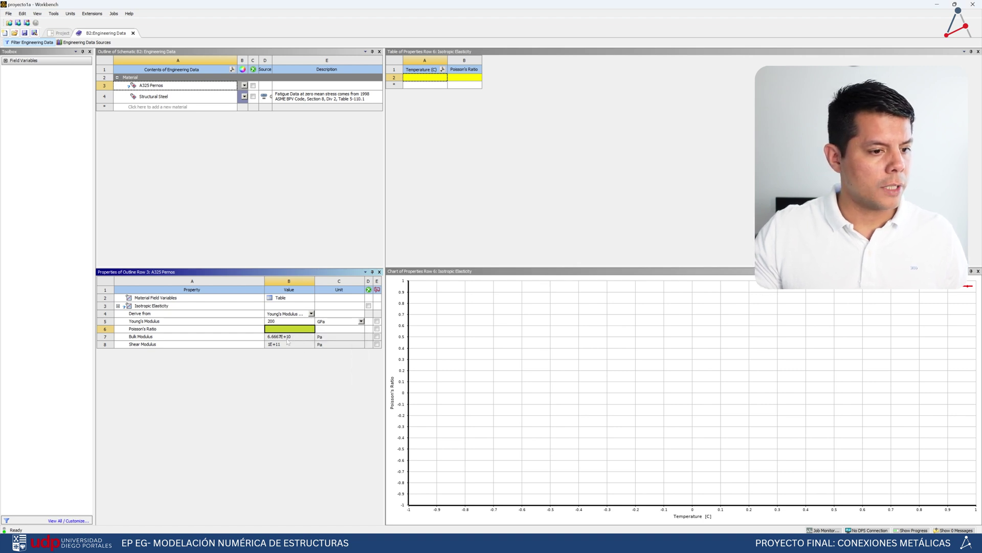
pyautogui.write('0.3')
pyautogui.press('Return')
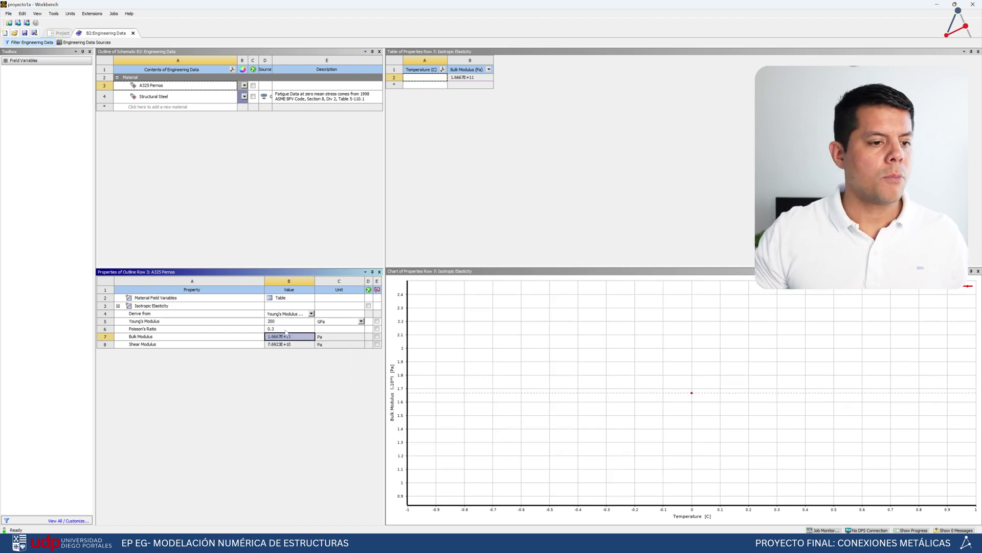
pyautogui.click(241, 327)
pyautogui.click(163, 85)
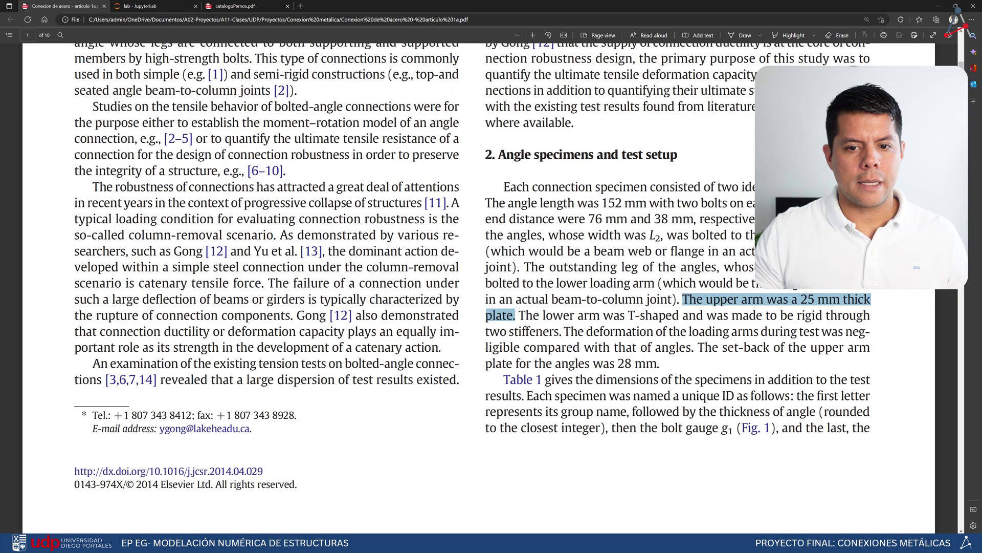
# In the connection article PDF, find the A325 bolt description and highlight the average single-bolt strength value
pyautogui.scroll(-10, 697, 244)
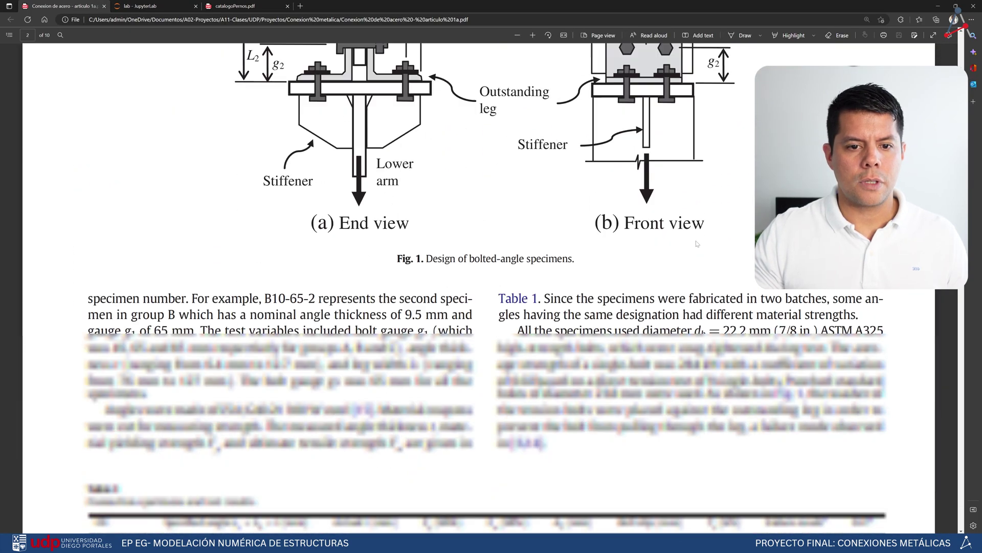
pyautogui.scroll(-3, 697, 244)
pyautogui.scroll(5, 694, 429)
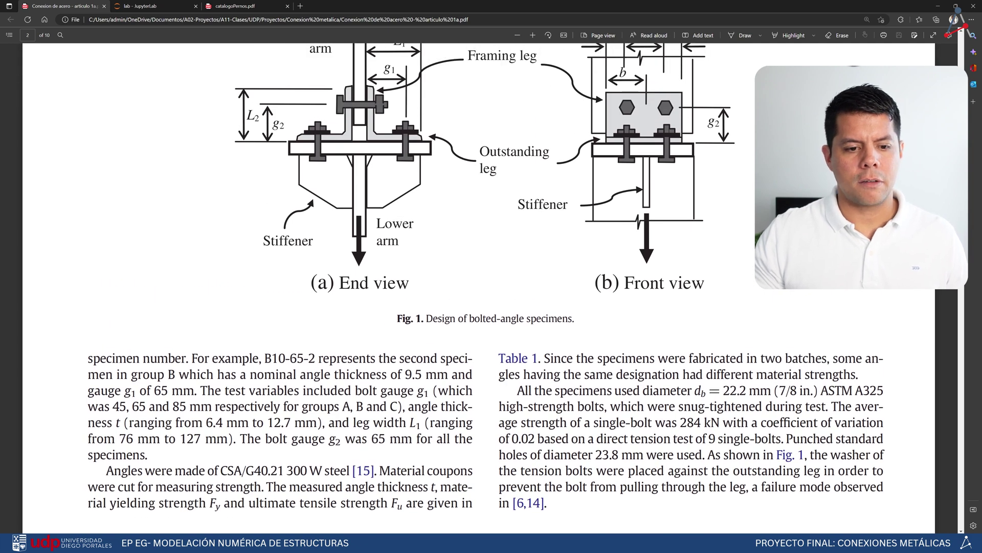
pyautogui.moveTo(681, 423); pyautogui.dragTo(701, 423)
# Switch to SMath Solver, place its window beside the bolt data, and define the force F as 284 kN
pyautogui.hotkey('alt', 'Tab')
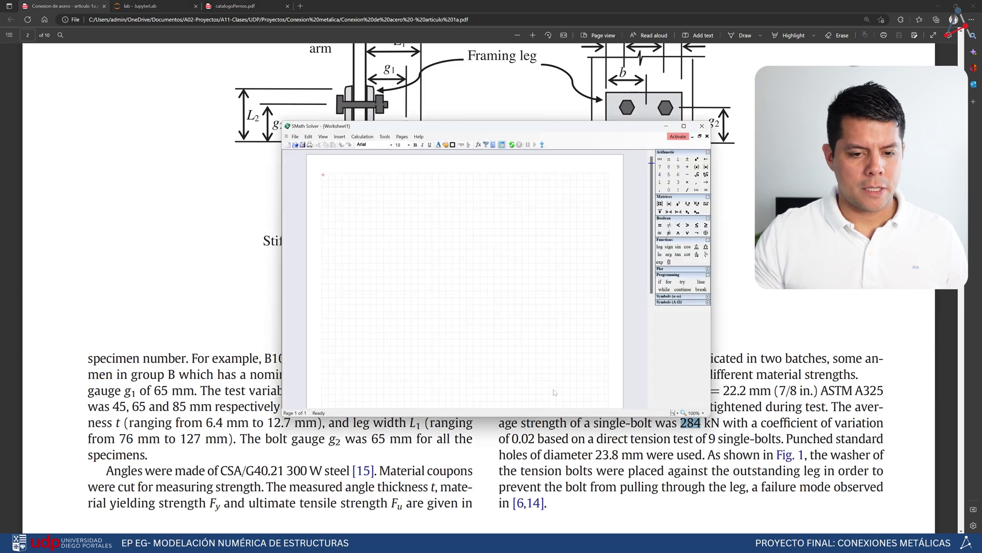
pyautogui.moveTo(388, 126); pyautogui.dragTo(318, 144)
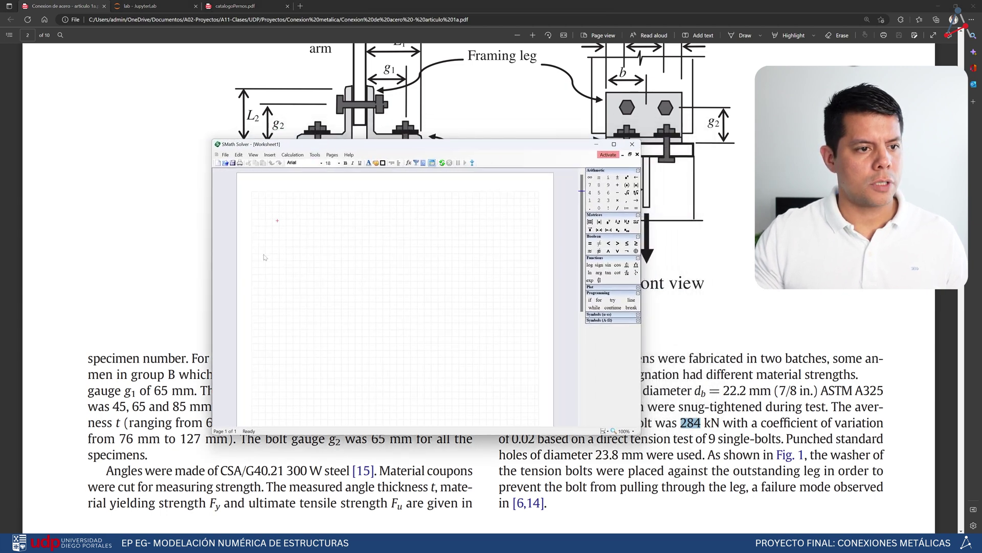
pyautogui.click(267, 241)
pyautogui.write('F')
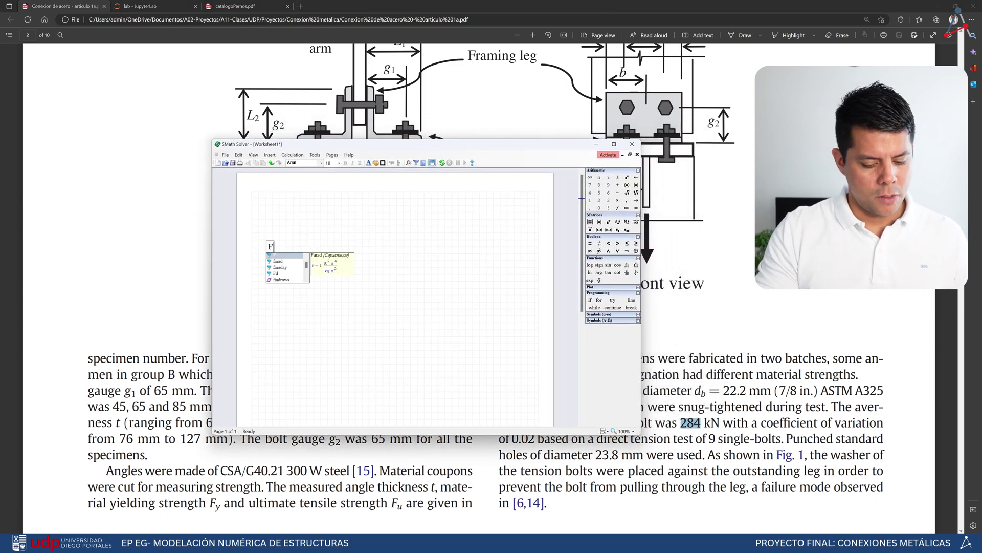
pyautogui.write(':284*kN')
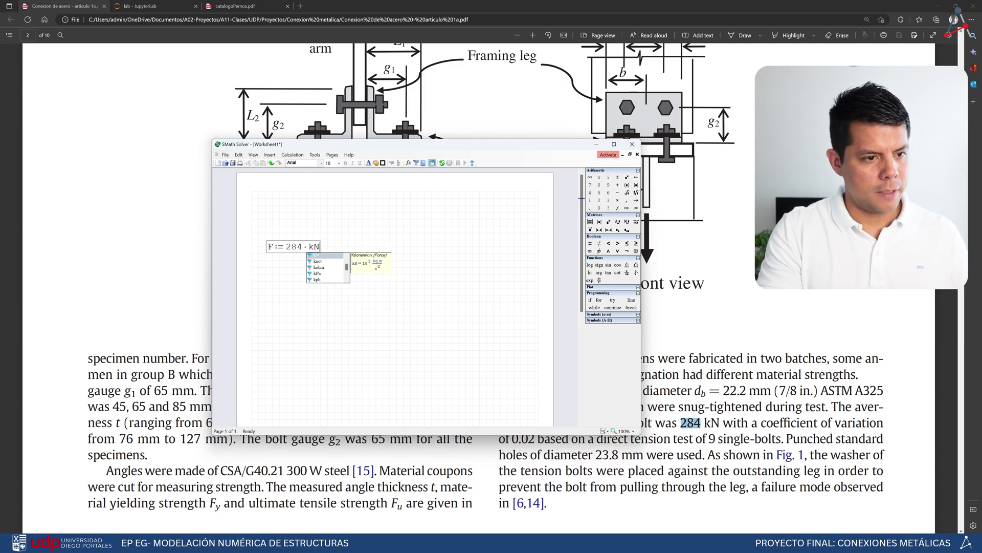
pyautogui.press('Return')
# Define the bolt diameter D as 22.2 mm and place it close below the force definition
pyautogui.click(267, 272)
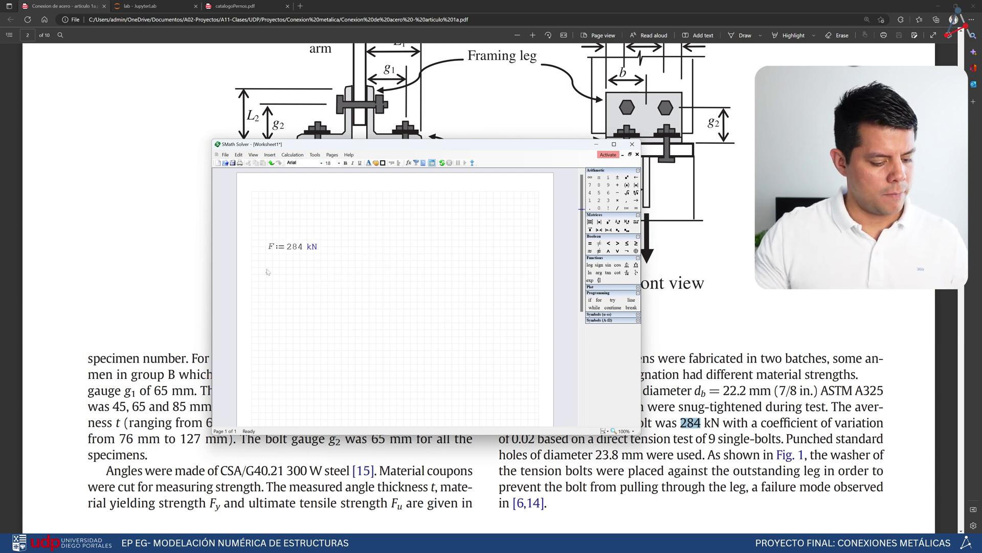
pyautogui.write('A')
pyautogui.press('BackSpace')
pyautogui.write('D:22')
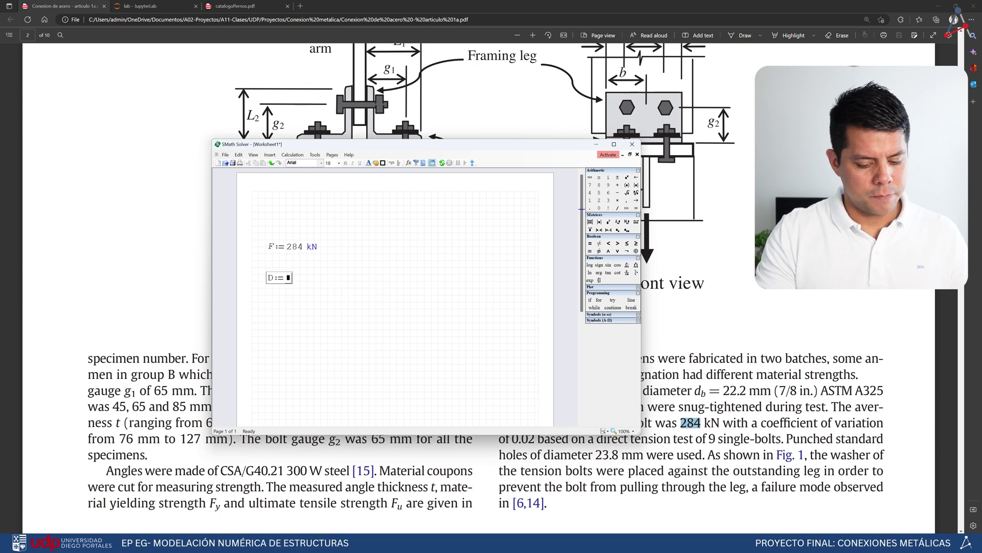
pyautogui.write('.2*mm')
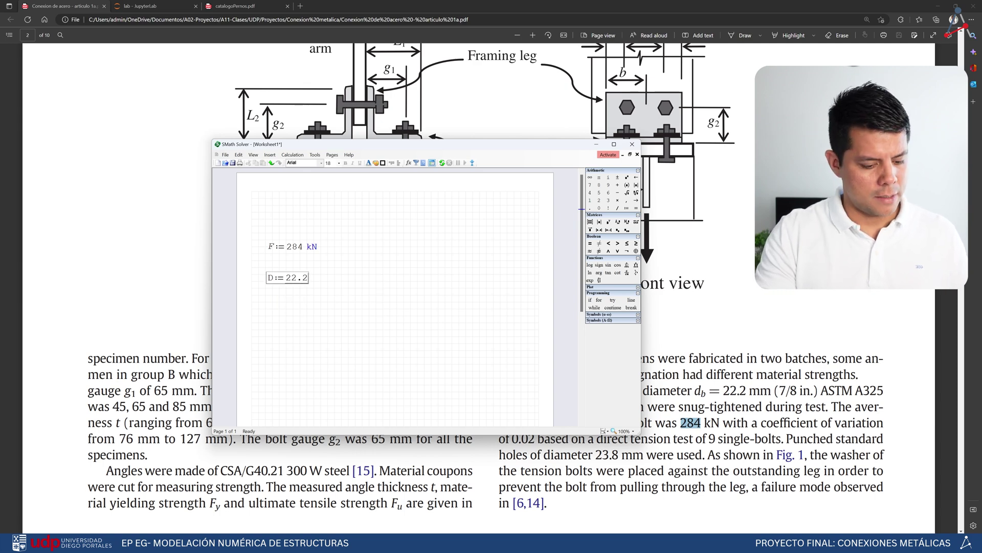
pyautogui.press('Return')
pyautogui.moveTo(329, 307); pyautogui.dragTo(309, 264)
# Define Area as π·D²/4 below the diameter in the worksheet
pyautogui.click(269, 293)
pyautogui.write('A')
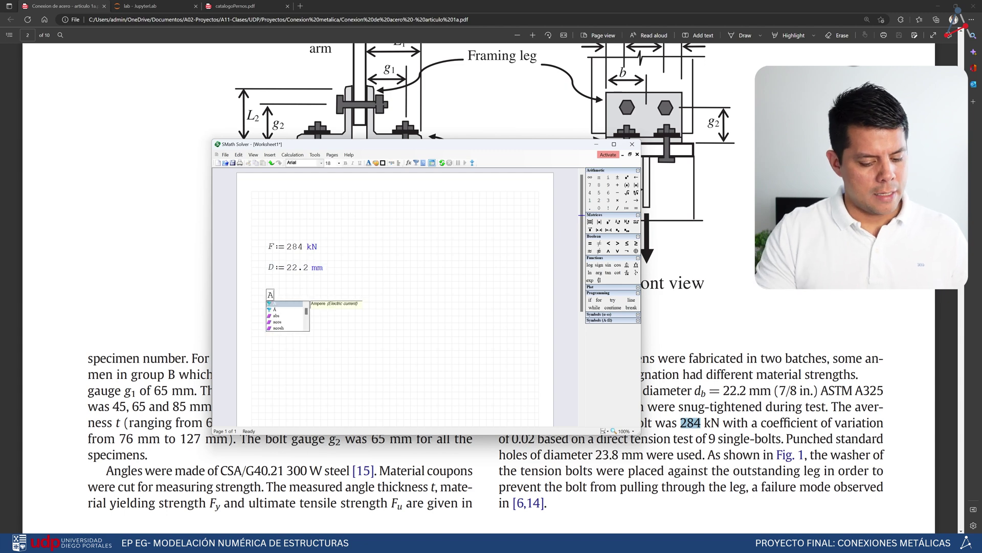
pyautogui.write('rea:p')
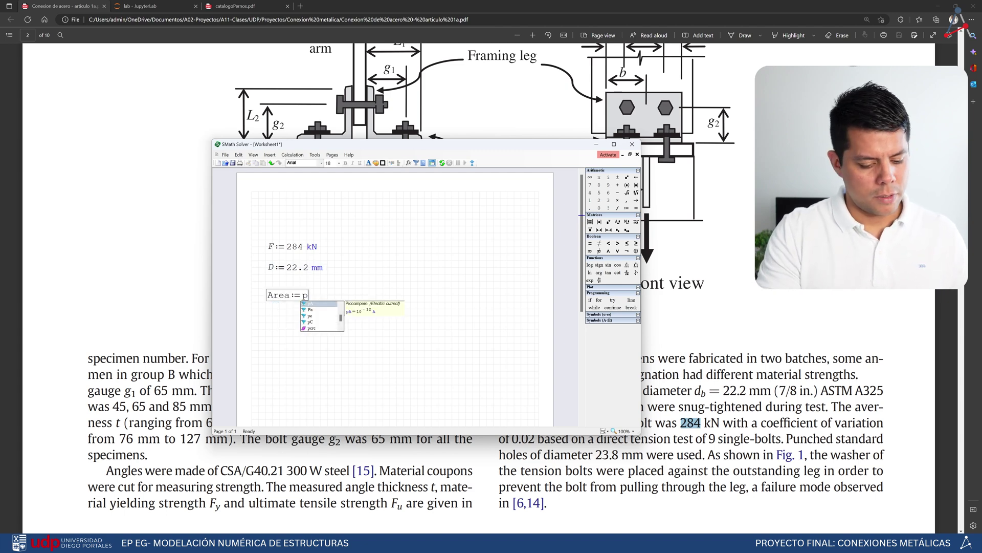
pyautogui.hotkey('ctrl', 'g')
pyautogui.write('*D')
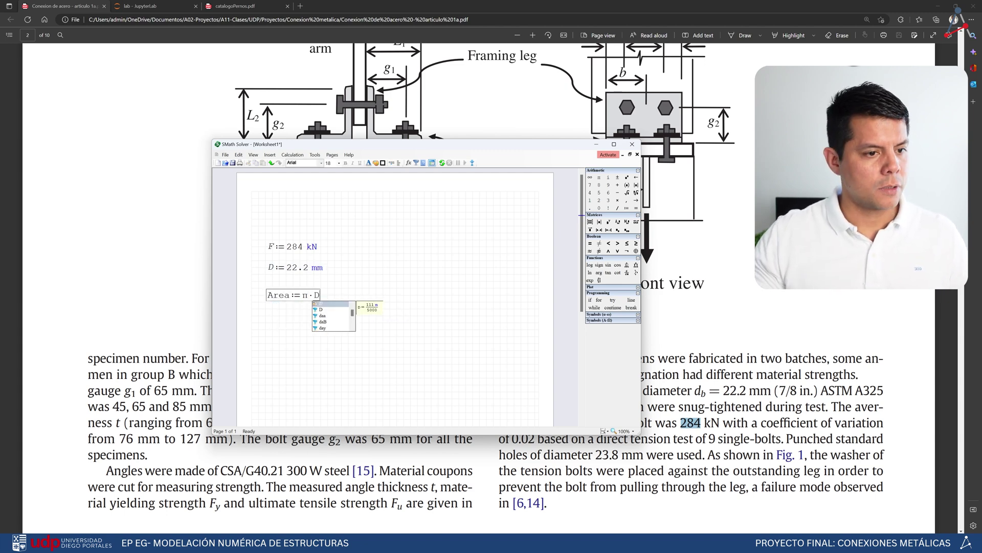
pyautogui.click(627, 177)
pyautogui.write('2')
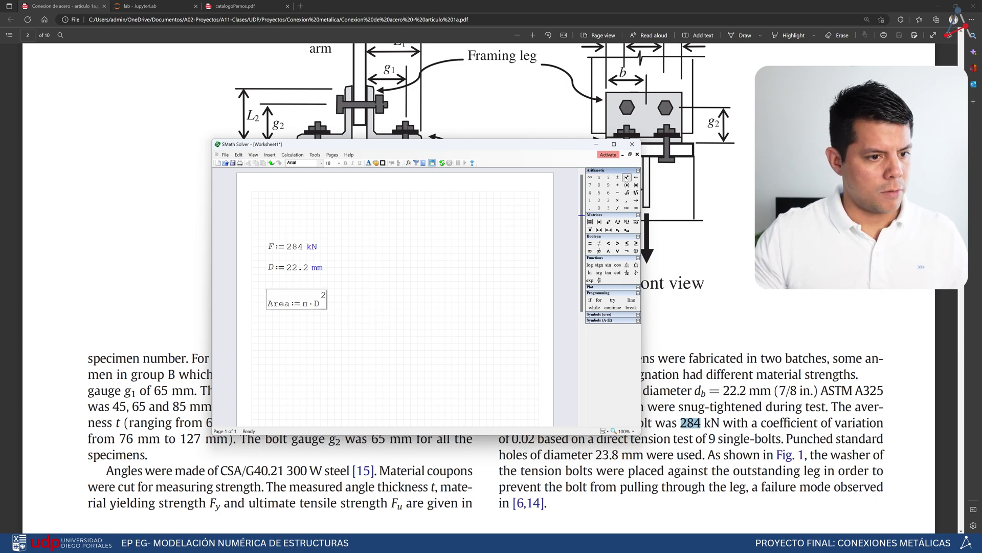
pyautogui.write('/4')
pyautogui.press('Return')
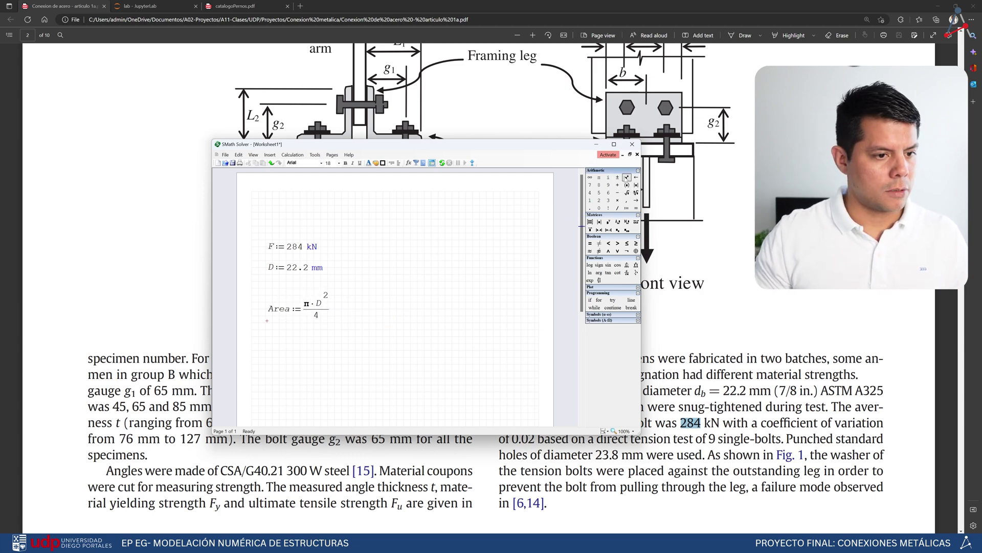
# Below the Area definition, define S_y as F·Area and evaluate it
pyautogui.click(272, 339)
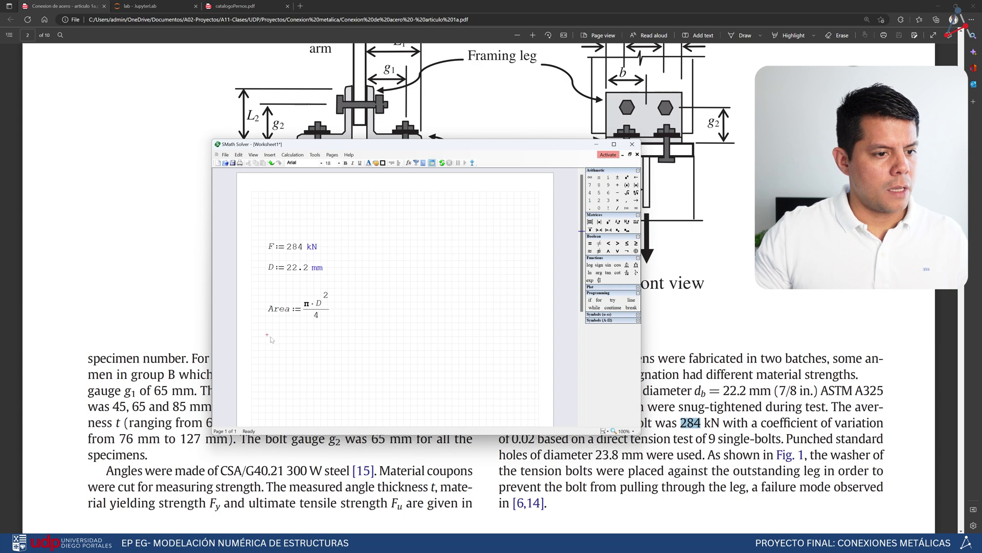
pyautogui.write('S')
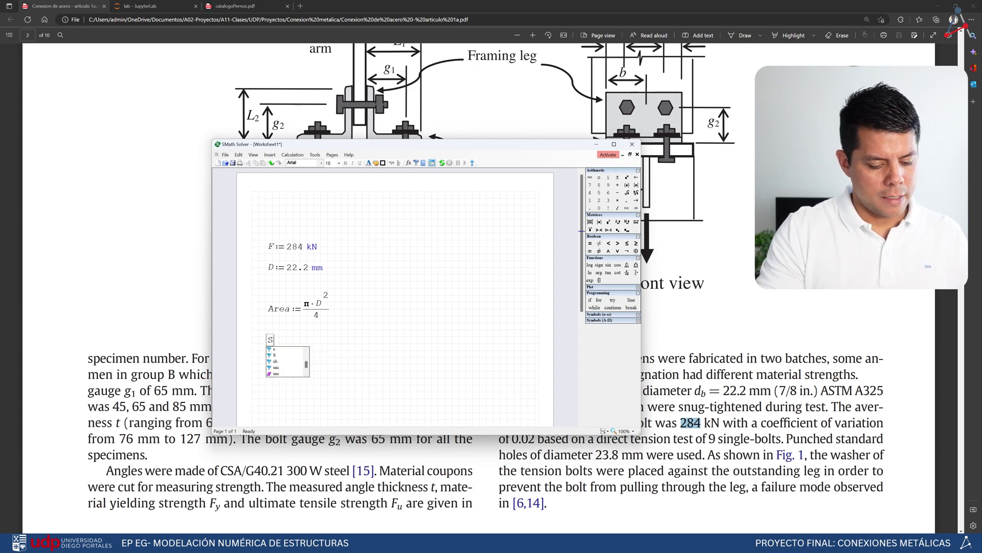
pyautogui.write('.y:=')
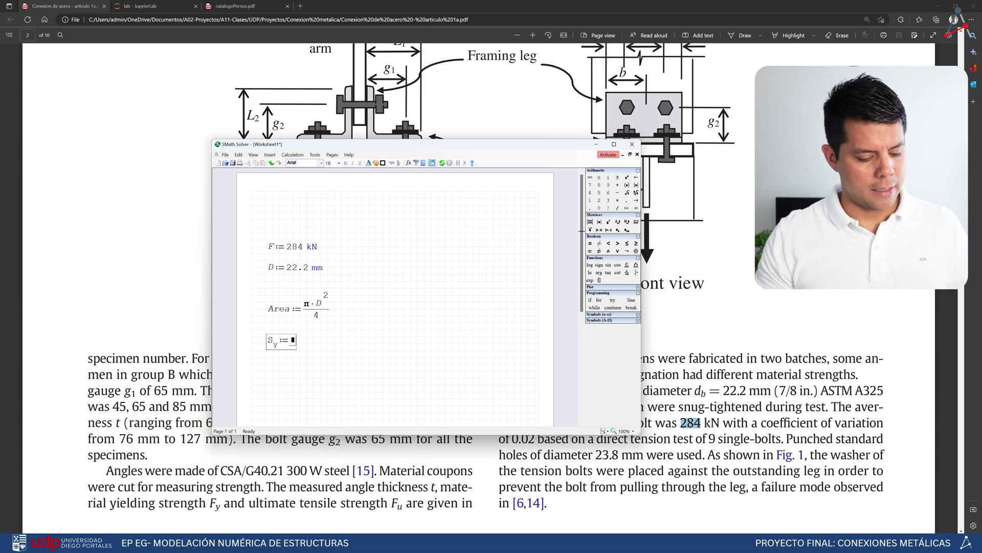
pyautogui.write('F*')
pyautogui.write('A')
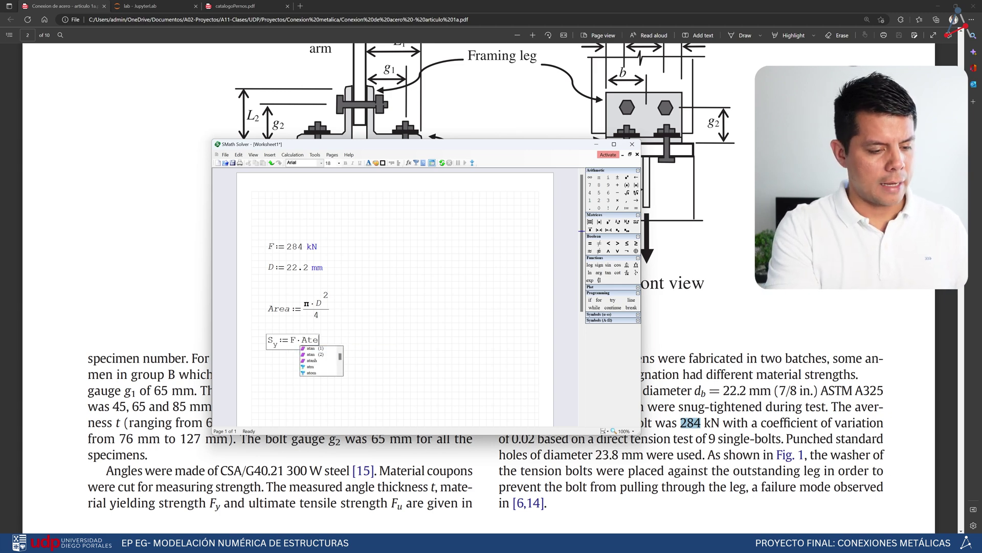
pyautogui.write('rea')
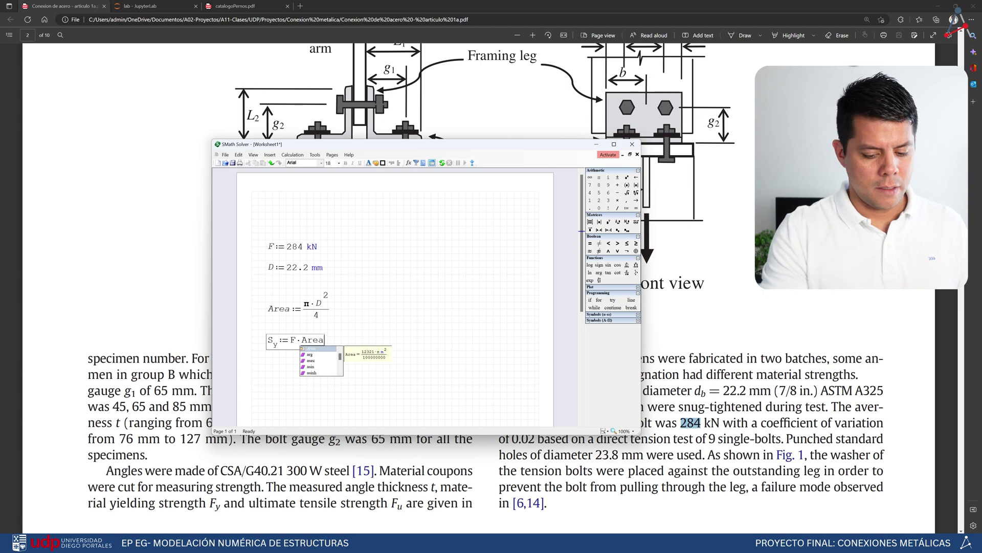
pyautogui.write('+')
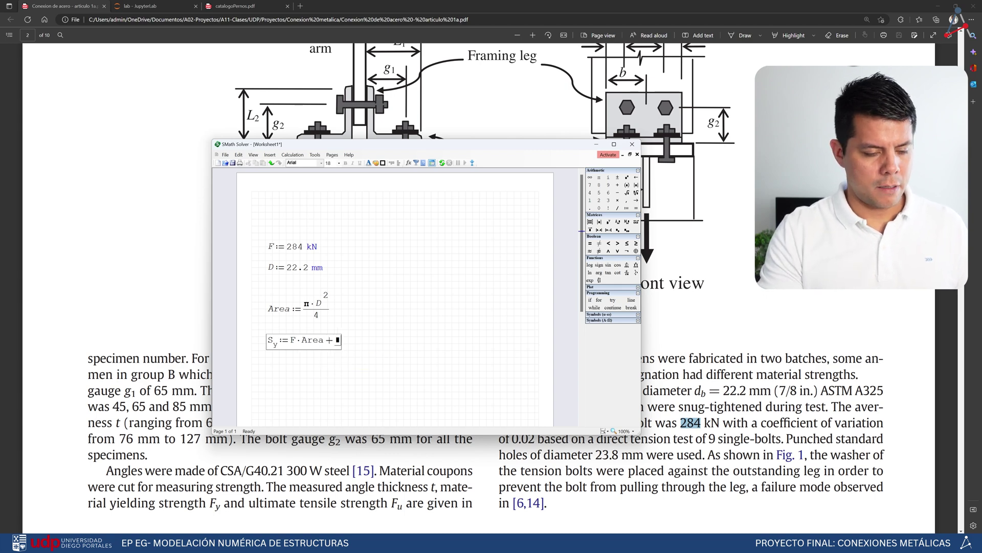
pyautogui.press('BackSpace')
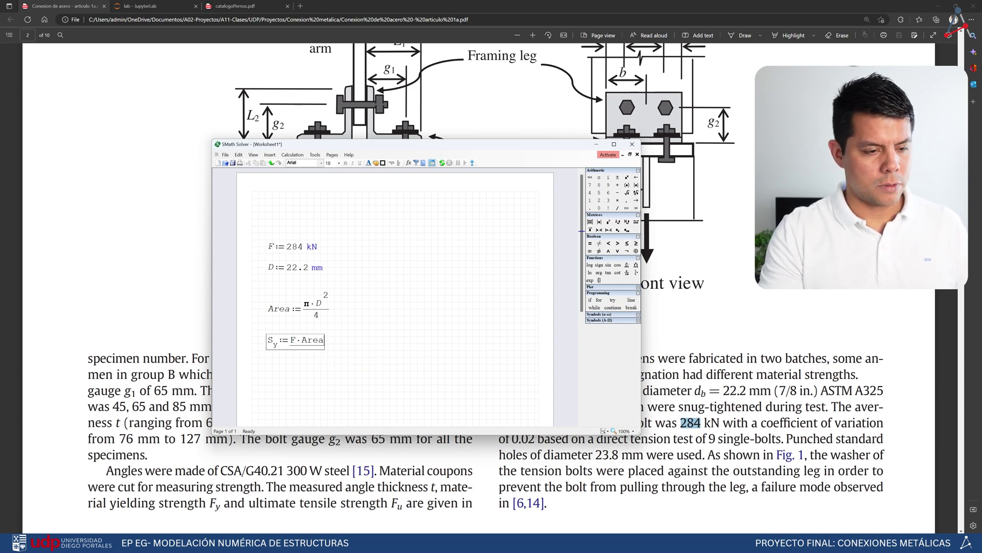
pyautogui.write('=109.9295 m J')
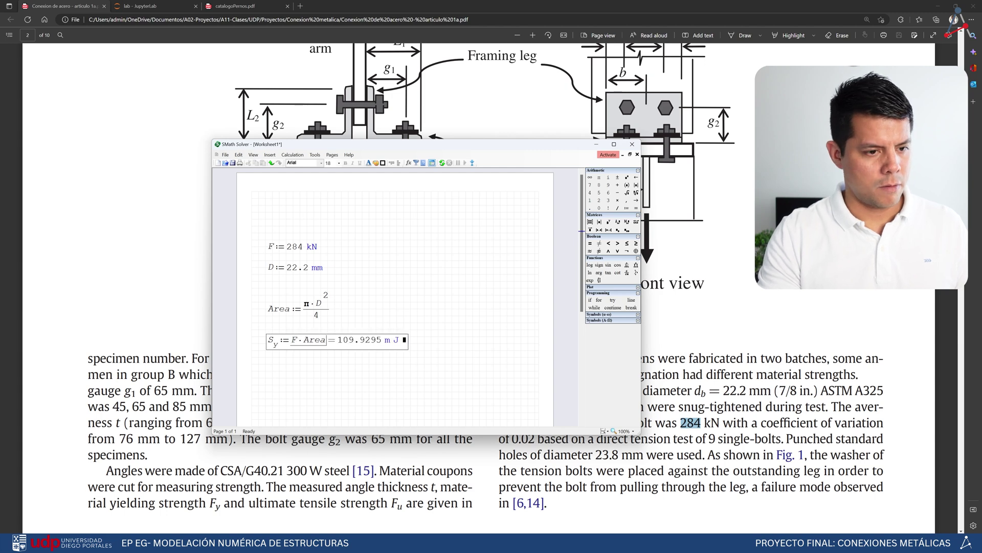
# Correct the S_y expression to F/Area and show its result in MPa
pyautogui.doubleClick(309, 340)
pyautogui.click(304, 341)
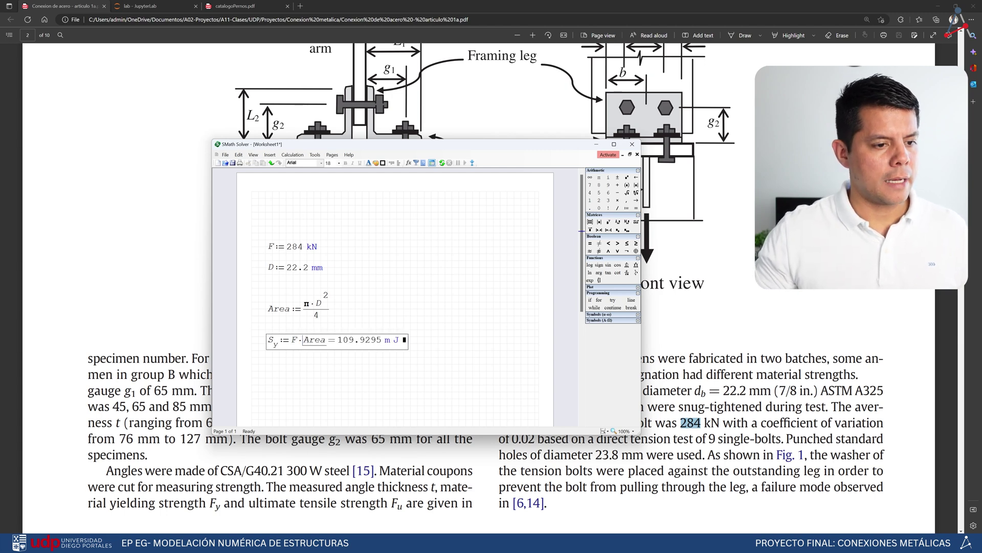
pyautogui.press('BackSpace')
pyautogui.write('/Area =')
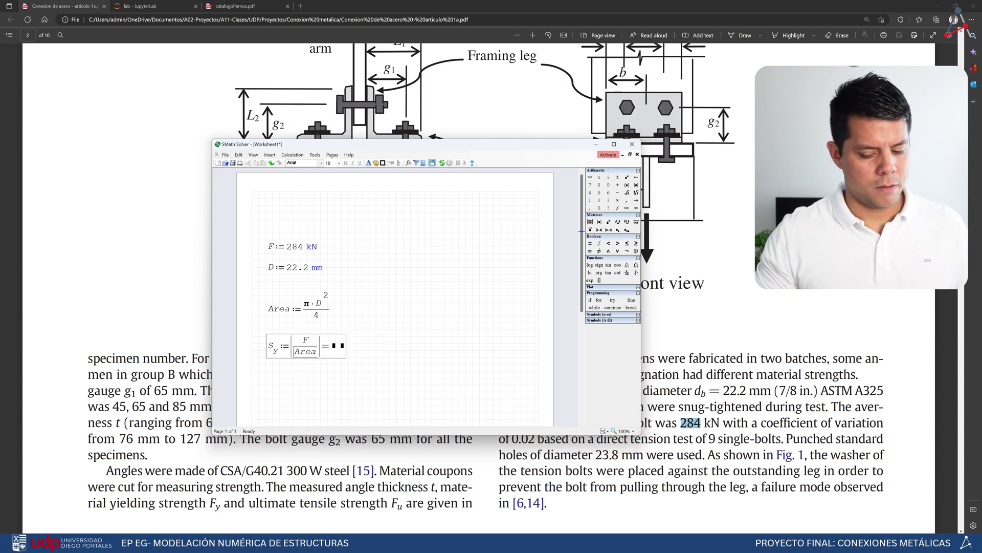
pyautogui.press('Return')
pyautogui.click(402, 349)
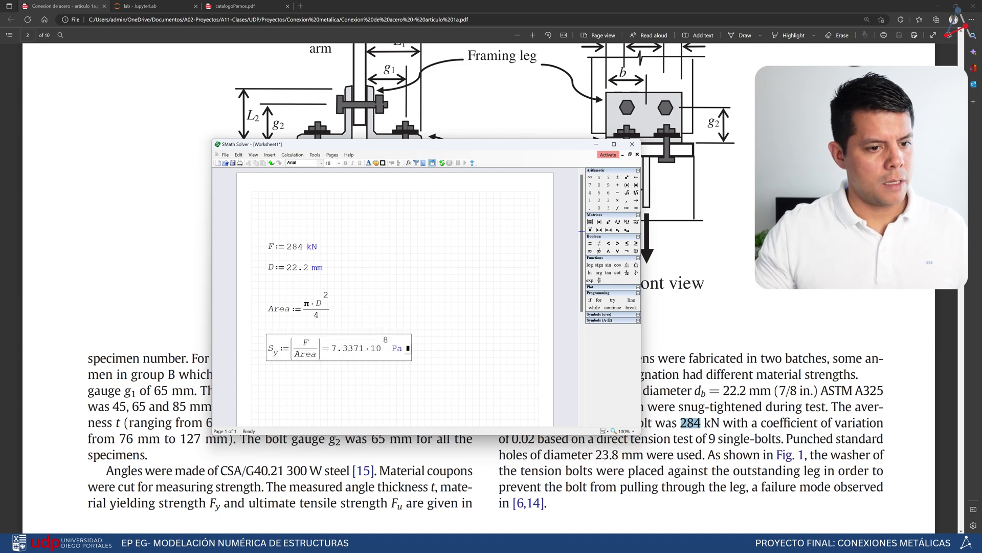
pyautogui.write('MPa')
pyautogui.press('Return')
pyautogui.click(399, 315)
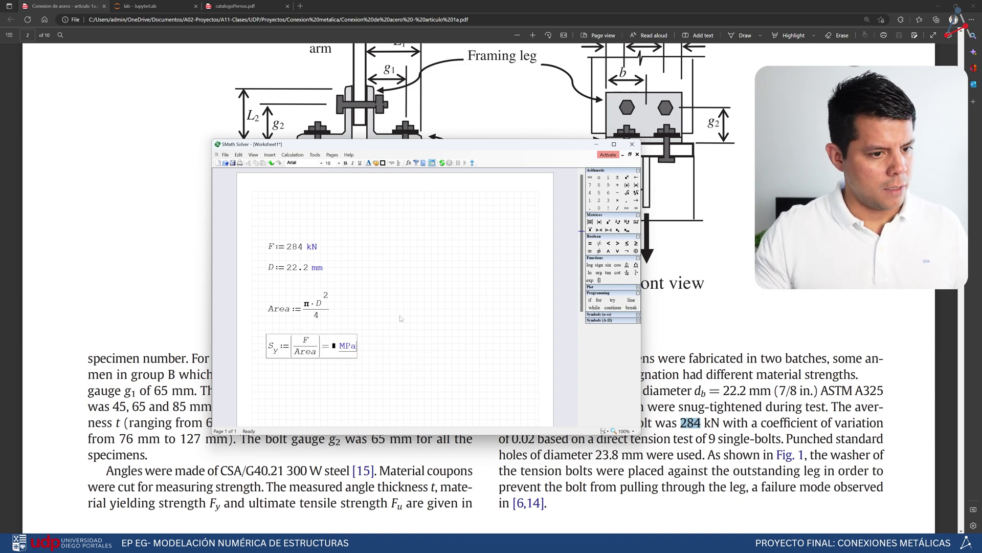
# Move all the definitions toward the worksheet's upper-left corner and close the gaps around Area and S_y
pyautogui.moveTo(358, 217); pyautogui.dragTo(268, 388)
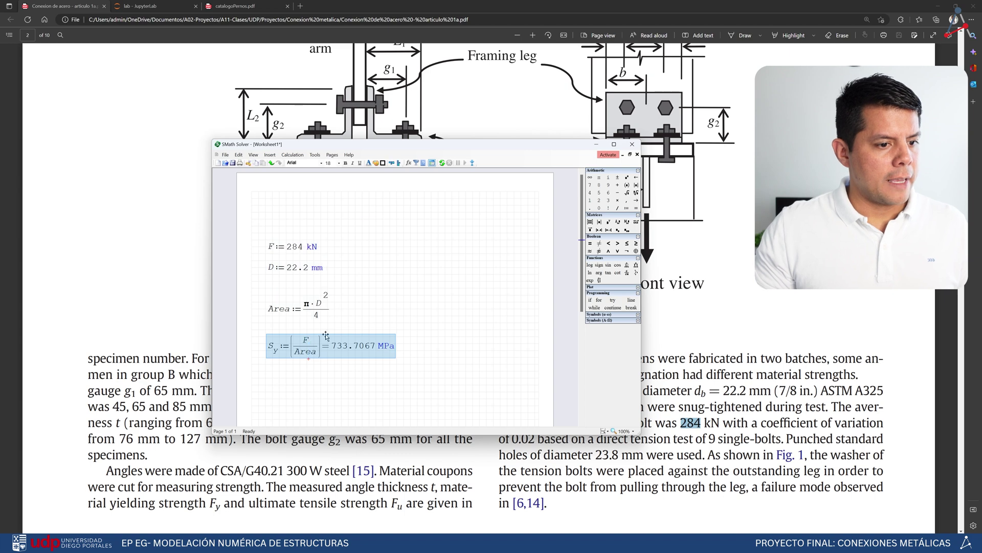
pyautogui.moveTo(374, 207); pyautogui.dragTo(269, 372)
pyautogui.moveTo(315, 328); pyautogui.dragTo(308, 294)
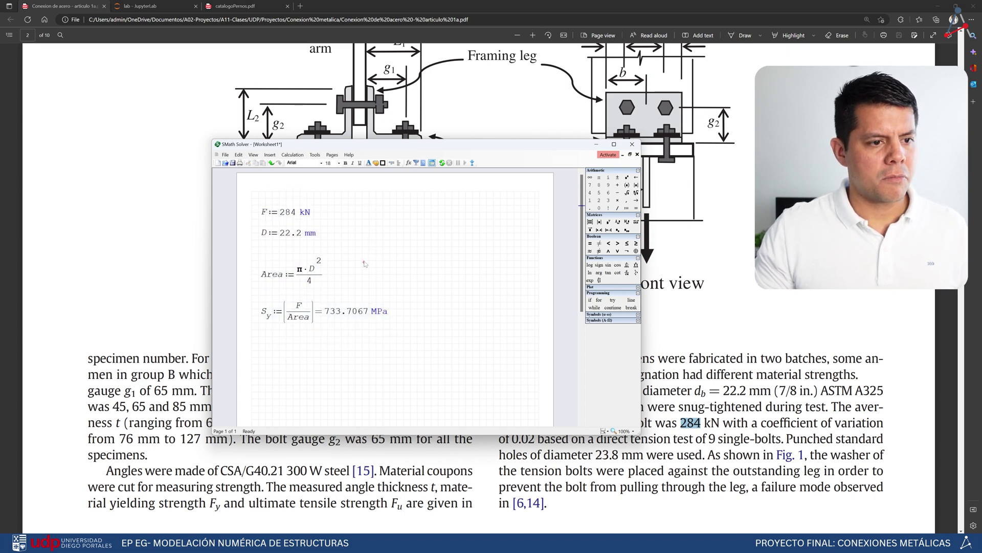
pyautogui.moveTo(350, 262); pyautogui.dragTo(311, 261)
pyautogui.moveTo(382, 283); pyautogui.dragTo(347, 316)
pyautogui.moveTo(348, 312); pyautogui.dragTo(349, 295)
pyautogui.click(402, 266)
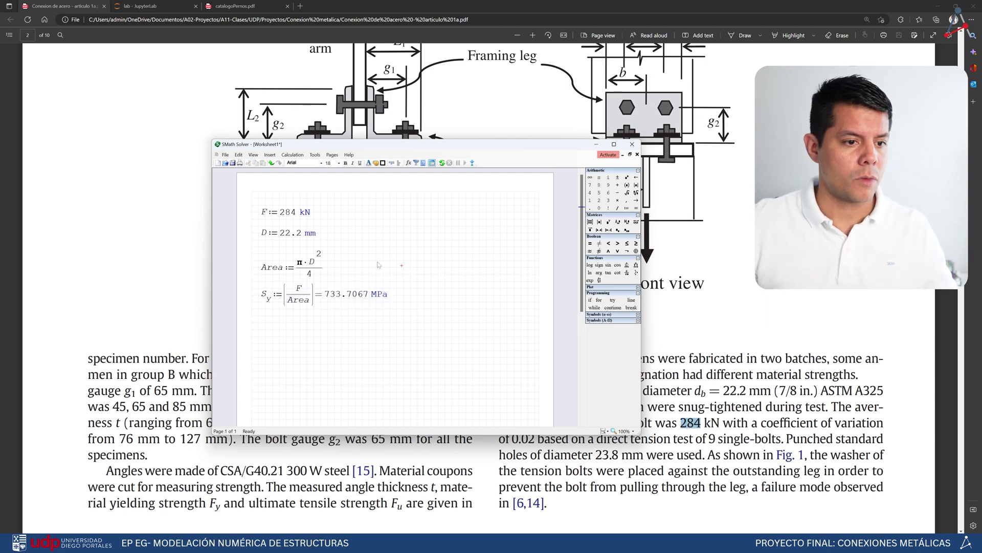
# Switch to Ansys Workbench, add Bilinear Isotropic Hardening to the A325 Pernos material, and set its yield strength to 733 MPa
pyautogui.moveTo(333, 300)
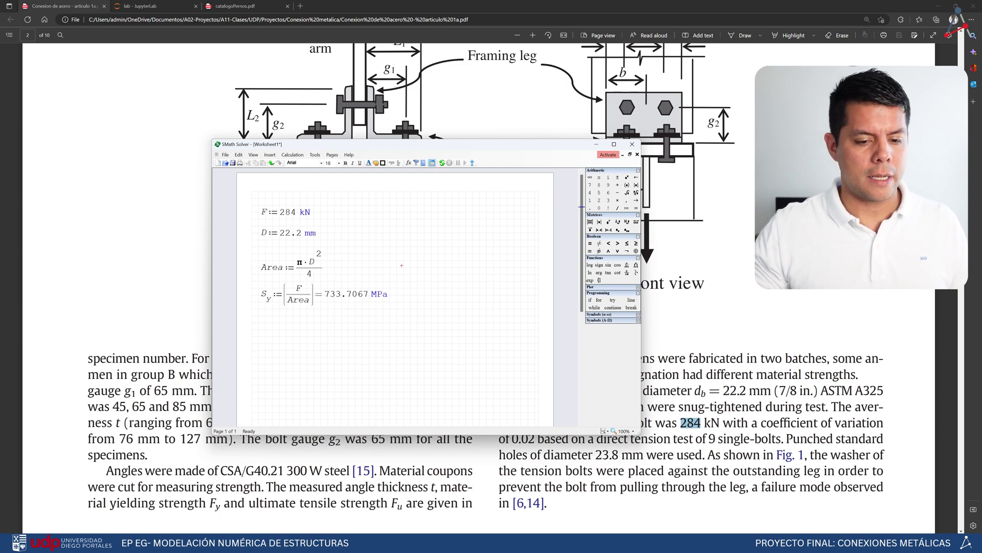
pyautogui.click(606, 543)
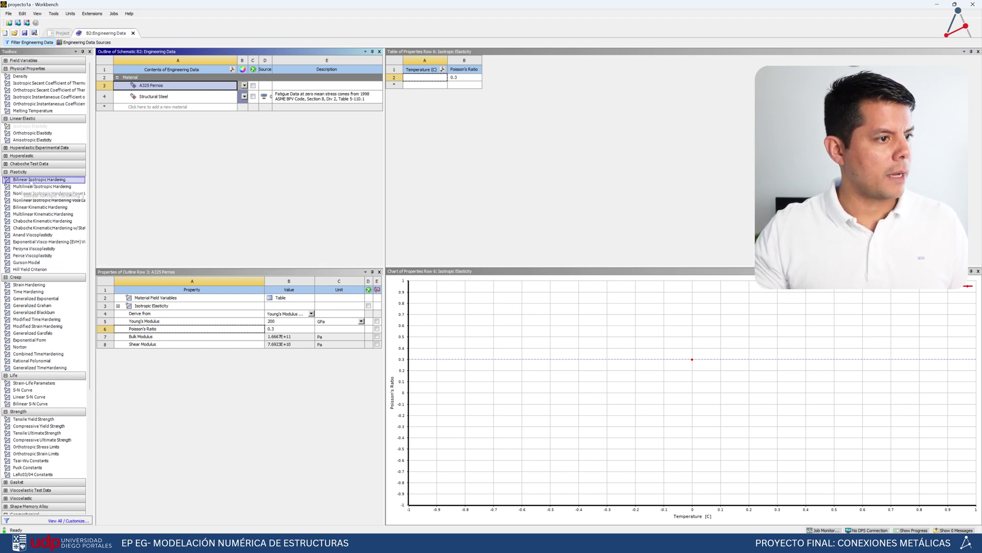
pyautogui.moveTo(26, 180); pyautogui.dragTo(214, 411)
pyautogui.click(348, 360)
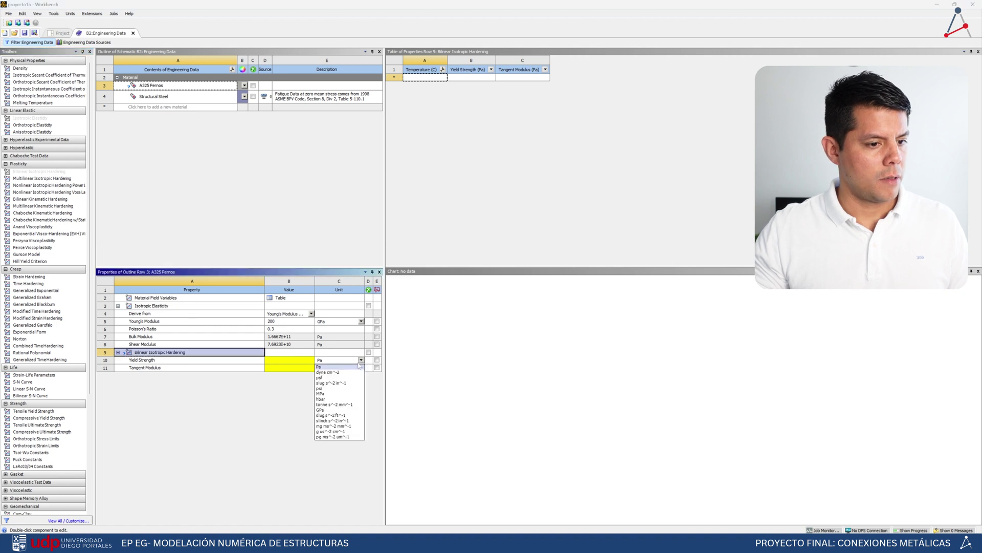
pyautogui.click(328, 392)
pyautogui.click(293, 360)
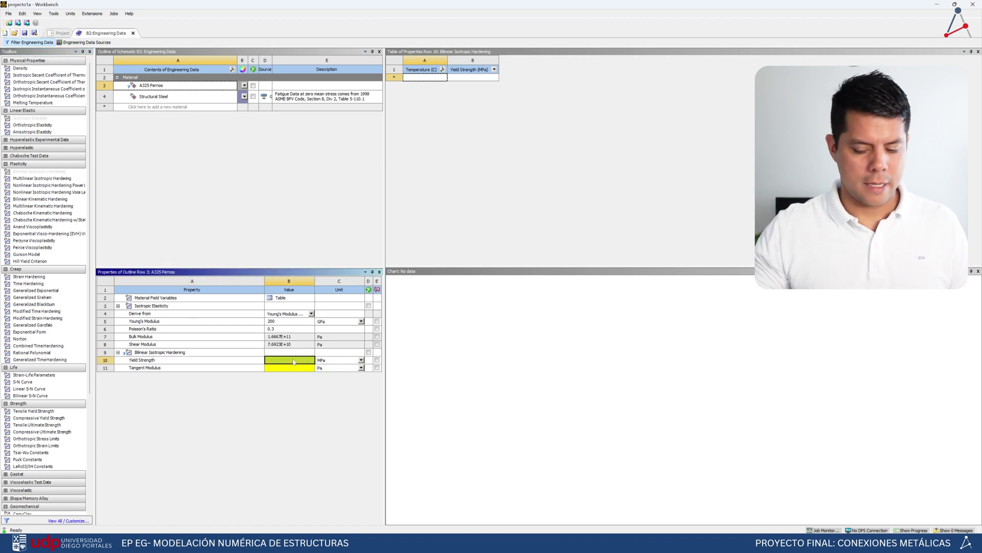
pyautogui.write('733')
pyautogui.press('Return')
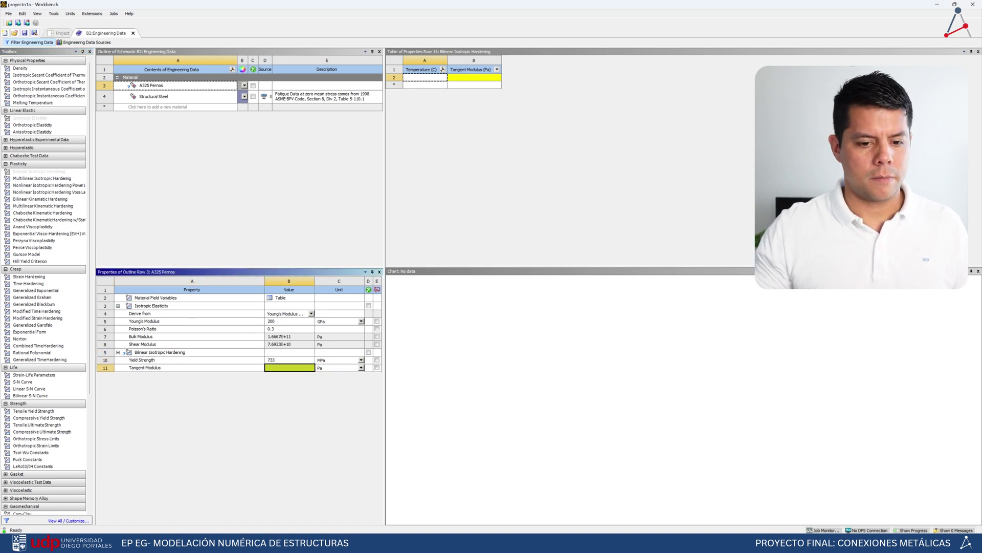
# Set the bolt material's tangent modulus to 1000 MPa and display its bilinear hardening stress-strain chart
pyautogui.hotkey('alt', 'Tab')
pyautogui.click(182, 400)
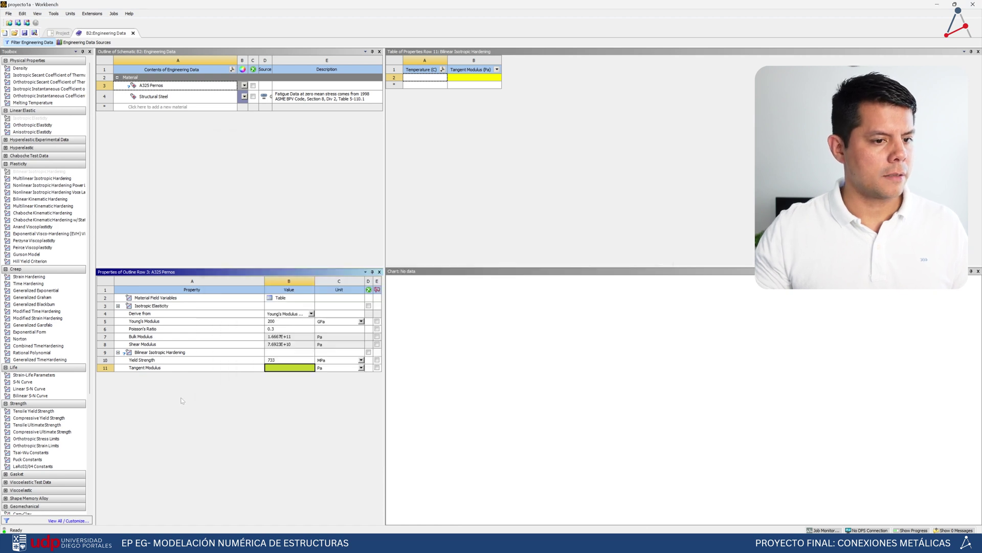
pyautogui.click(280, 361)
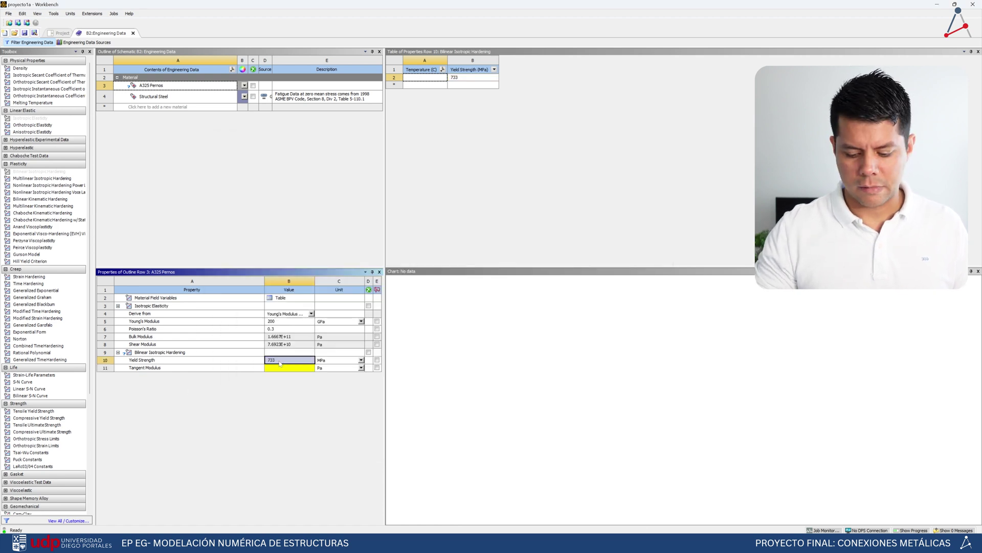
pyautogui.click(362, 367)
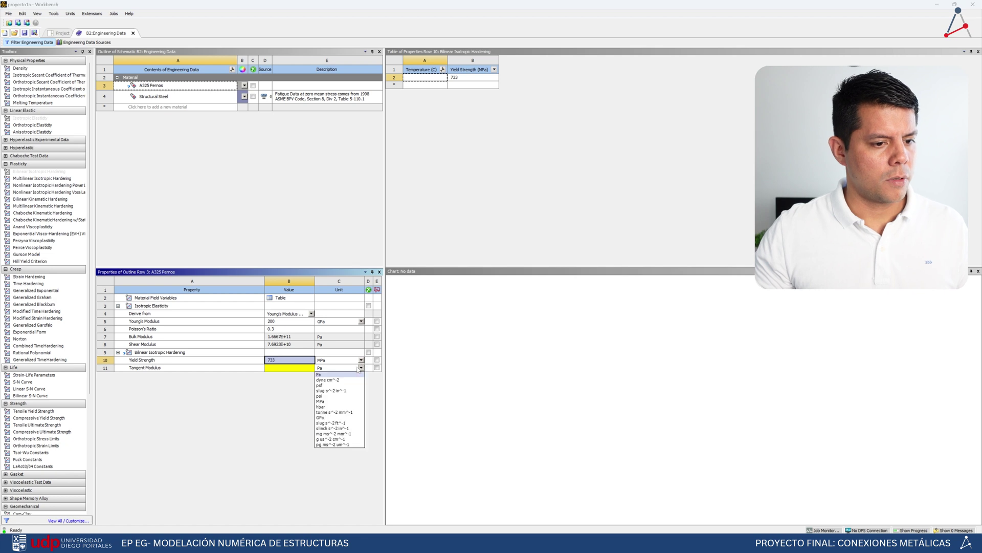
pyautogui.click(321, 401)
pyautogui.click(286, 368)
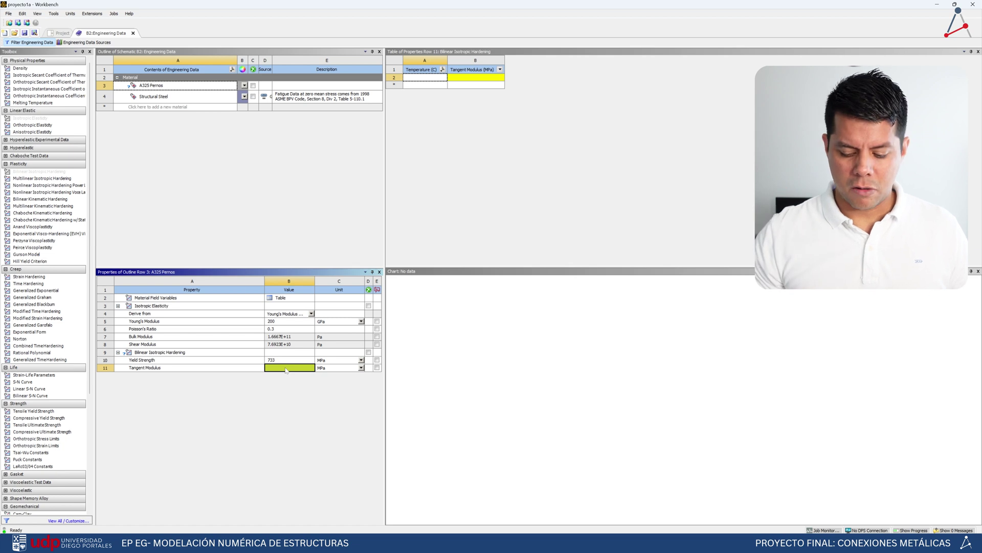
pyautogui.write('000')
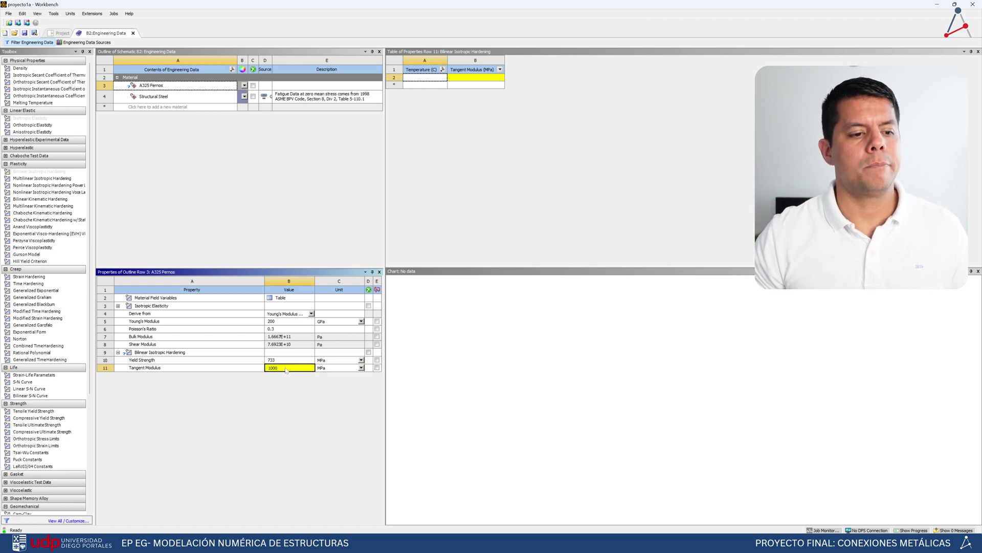
pyautogui.press('Return')
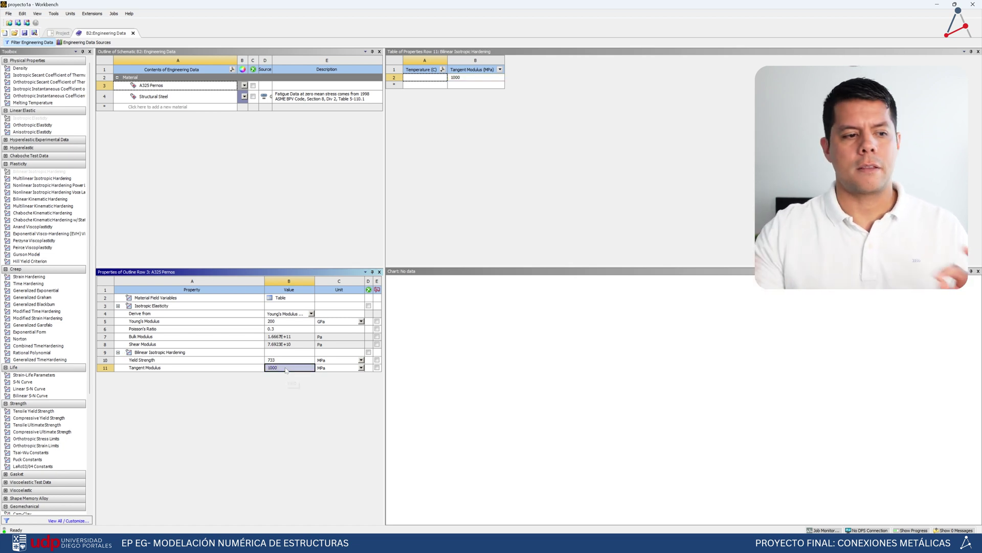
pyautogui.click(219, 353)
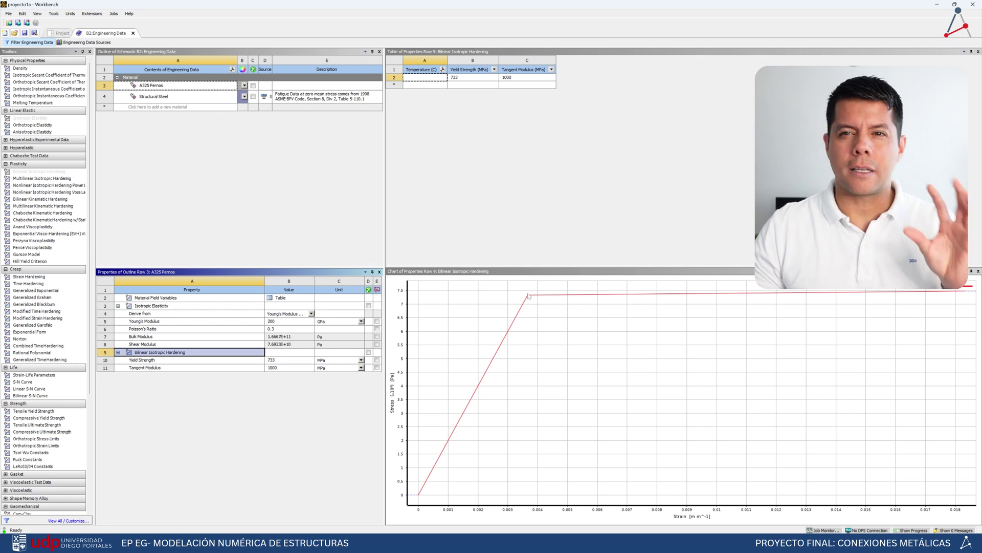
pyautogui.moveTo(565, 298)
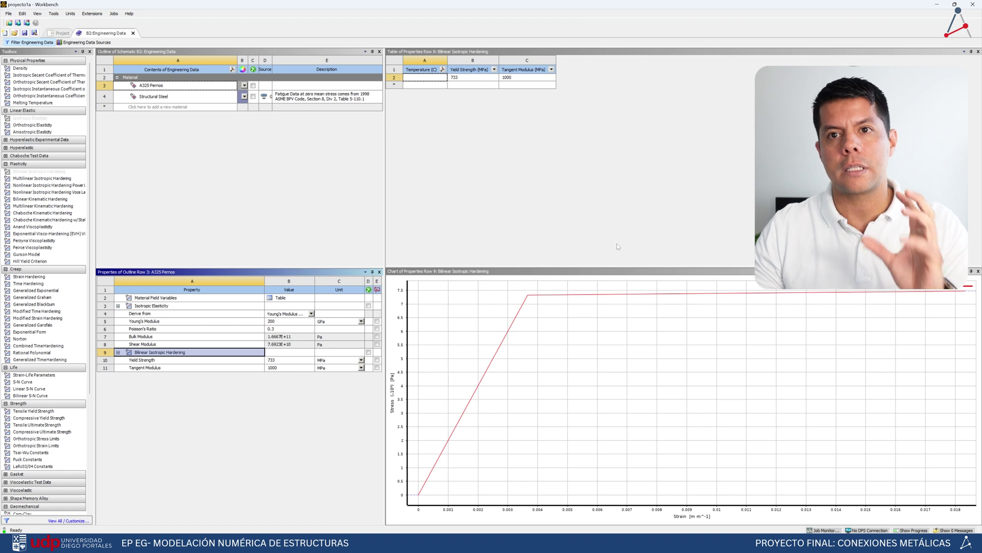
pyautogui.click(214, 360)
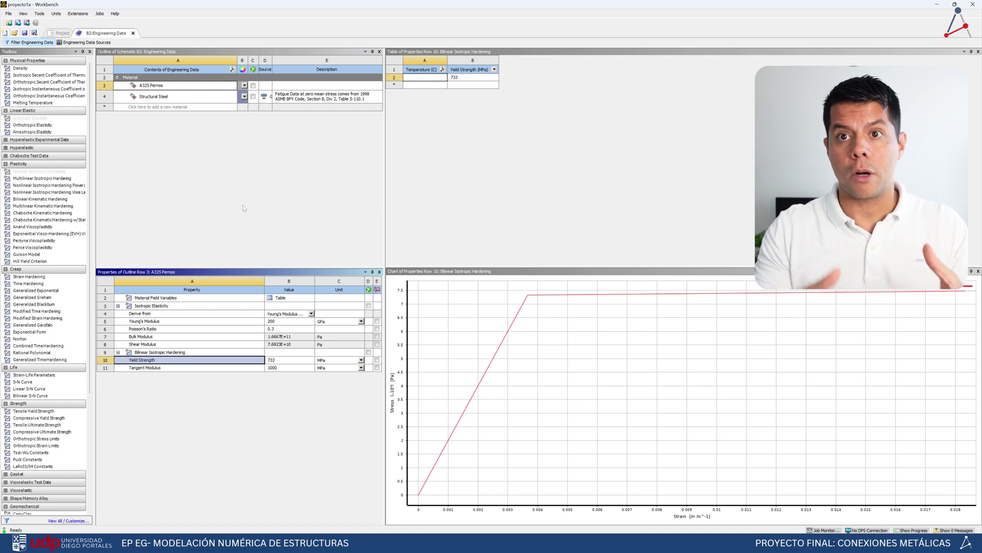
# Duplicate the A325 Pernos material and rename the copy as Acero Angulos
pyautogui.click(209, 163)
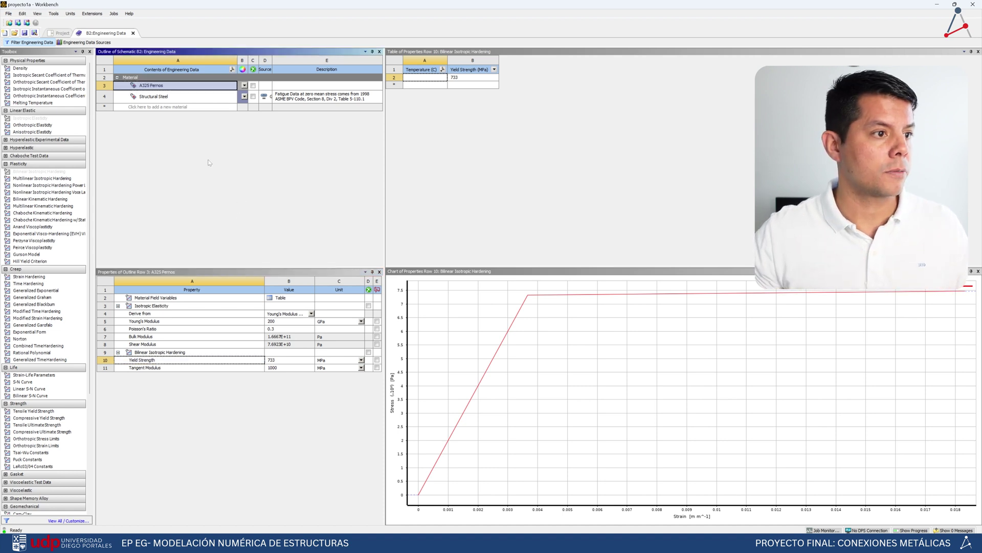
pyautogui.moveTo(150, 85); pyautogui.dragTo(150, 90)
pyautogui.rightClick(150, 90)
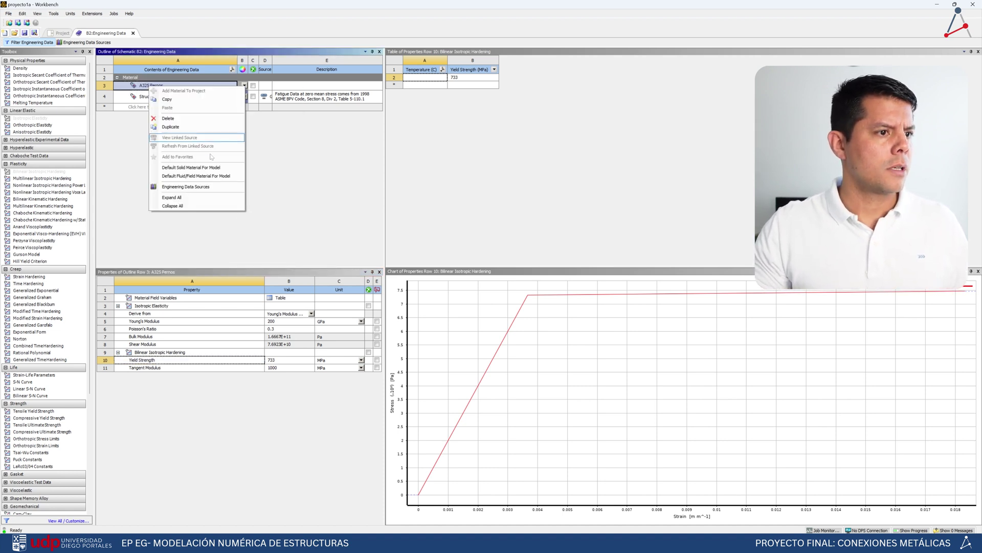
pyautogui.click(174, 124)
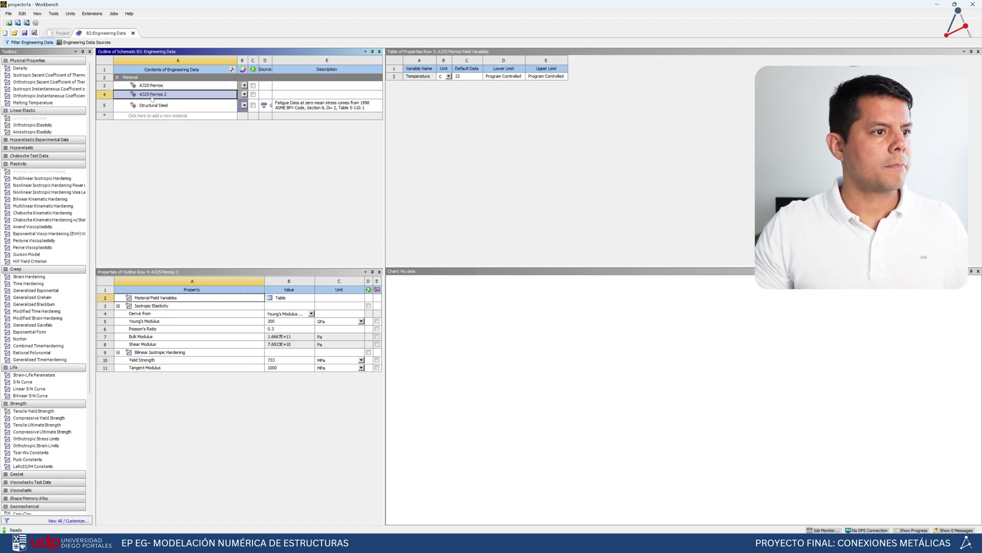
pyautogui.click(152, 95)
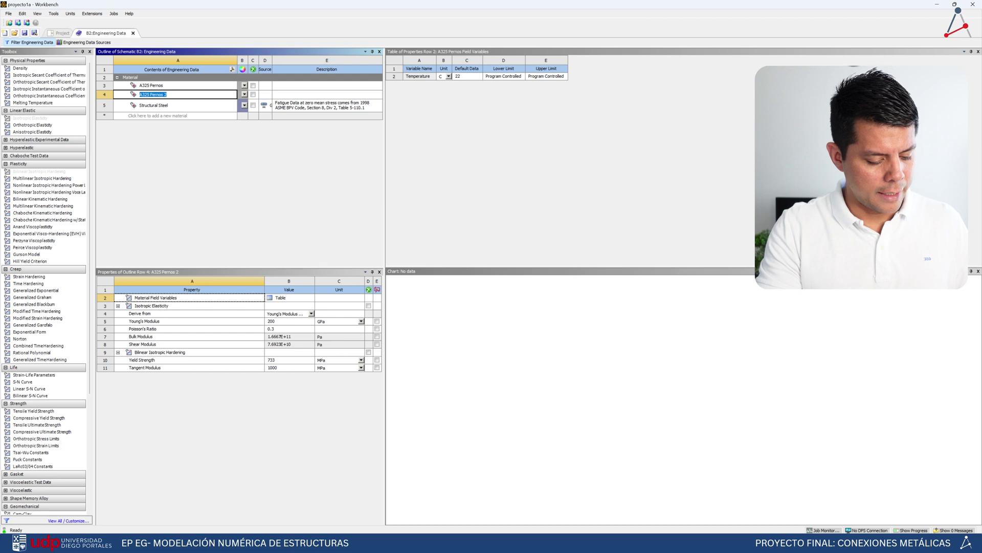
pyautogui.write('Acero Ang')
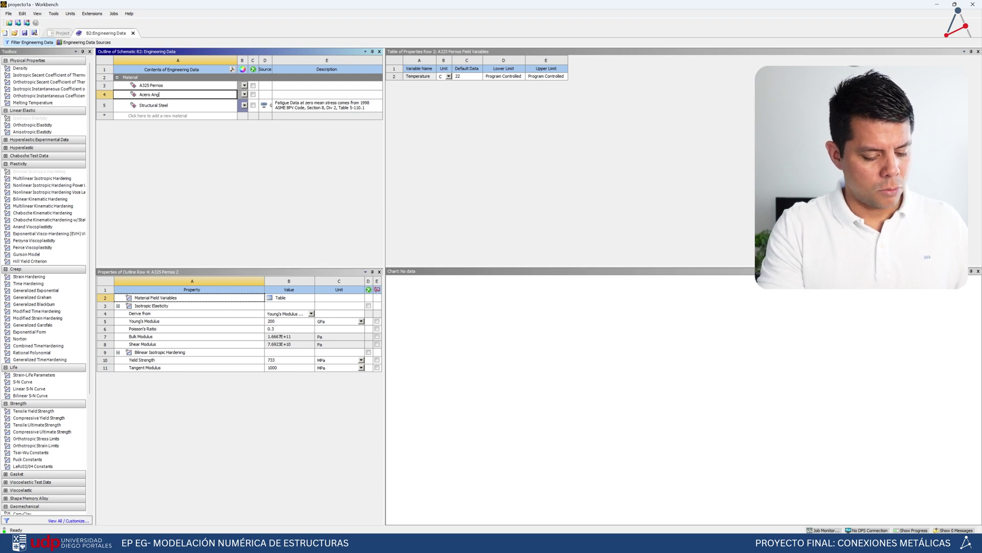
pyautogui.write('ulos')
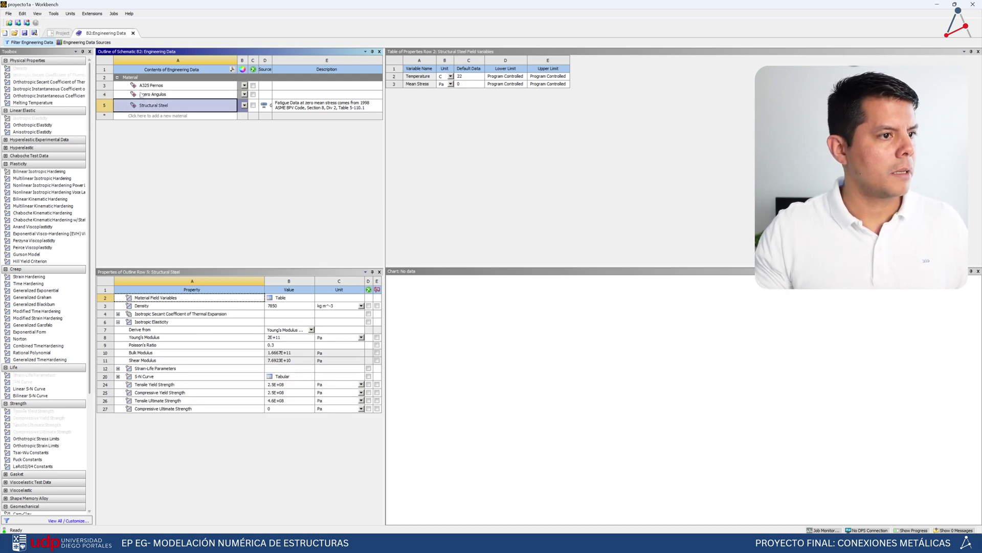
# Display the bilinear hardening data of Acero Angulos and switch to the article PDF to find Table 1 of connection specimens
pyautogui.press('Return')
pyautogui.click(195, 352)
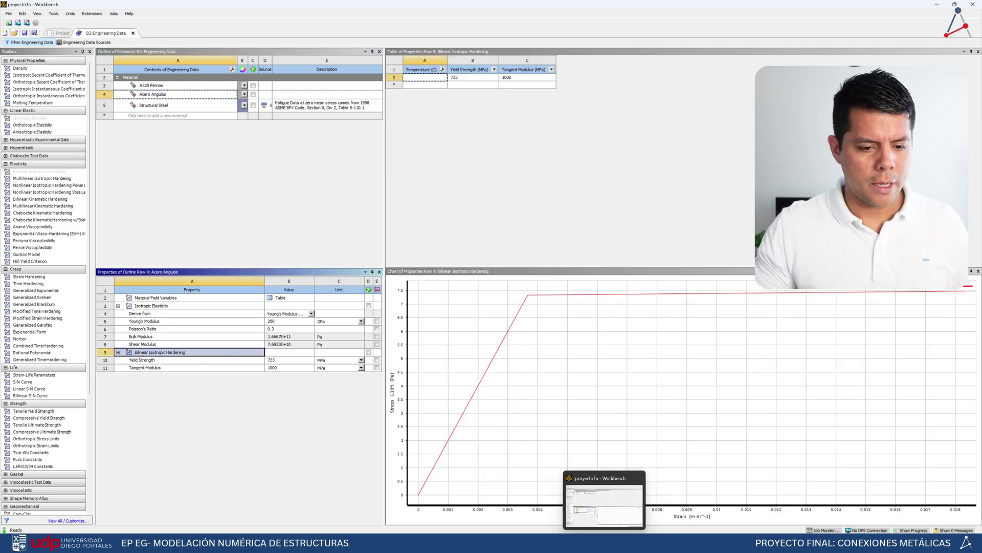
pyautogui.hotkey('alt', 'Tab')
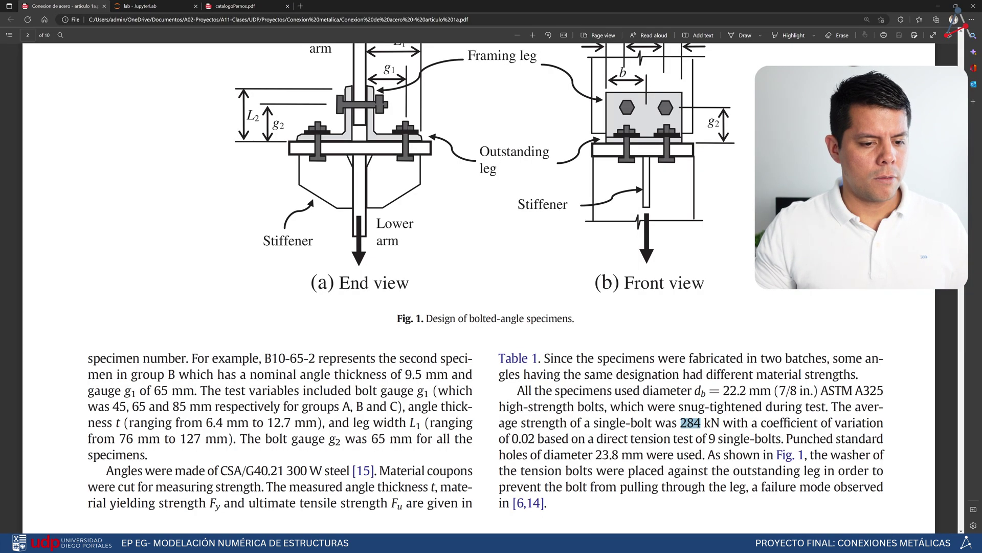
pyautogui.scroll(15, 422, 304)
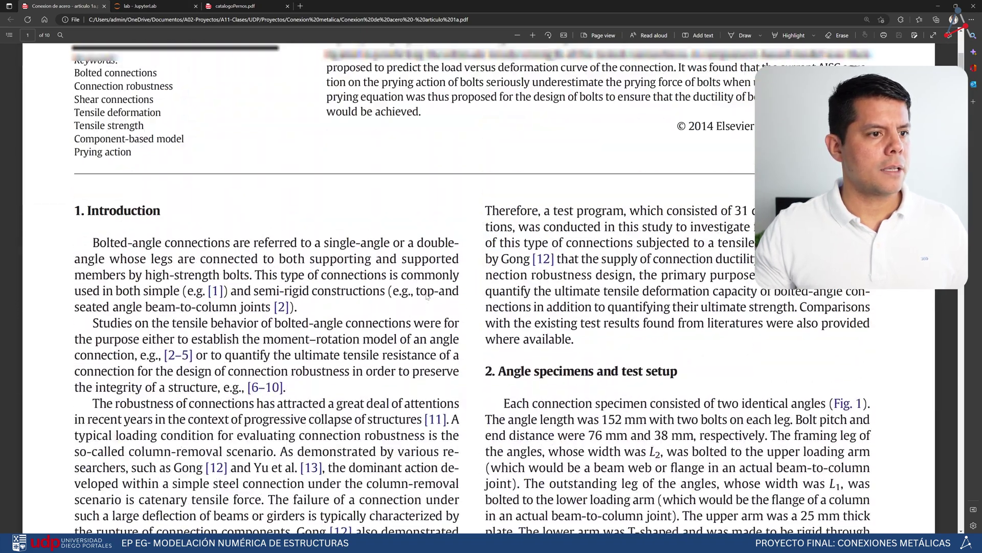
pyautogui.scroll(-5, 421, 304)
pyautogui.scroll(-10, 422, 304)
pyautogui.scroll(2, 415, 304)
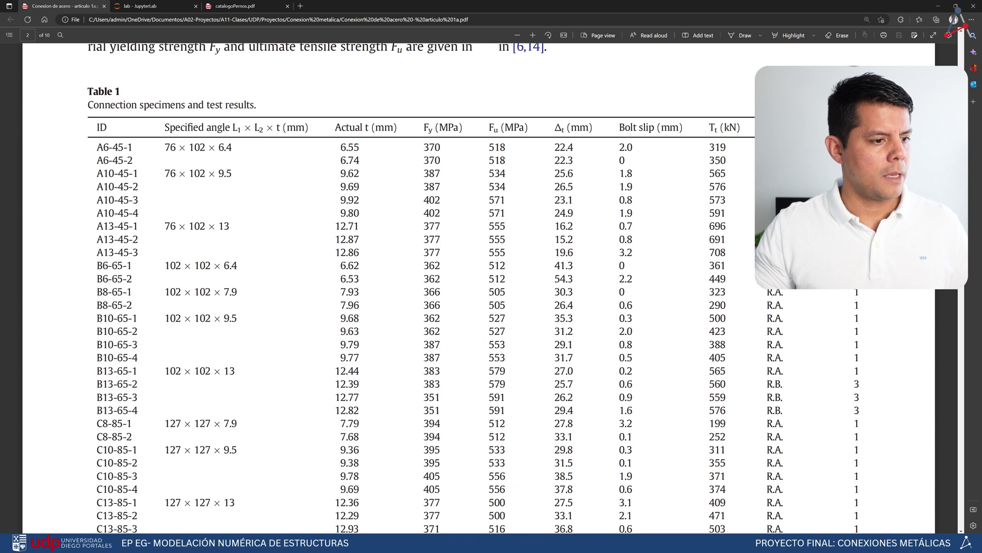
# Look up the yield strength F_y and ultimate strength F_u of specimen B13-65-1 in Table 1
pyautogui.moveTo(96, 370); pyautogui.dragTo(440, 371)
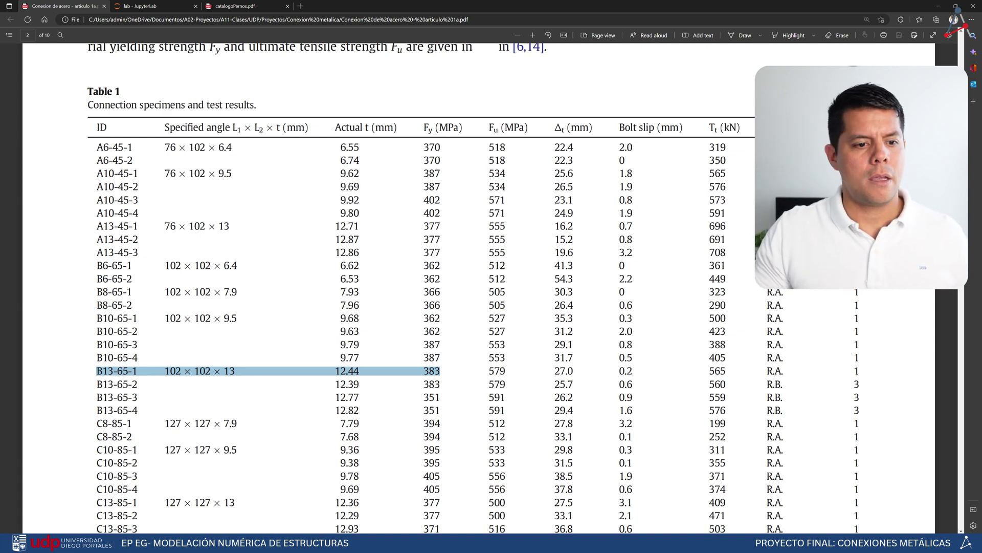
pyautogui.moveTo(499, 373)
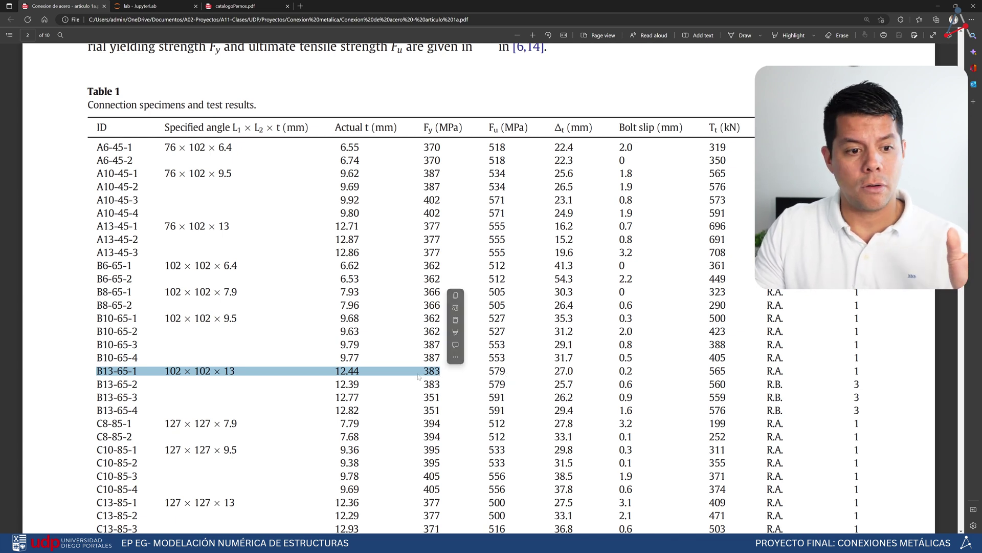
pyautogui.moveTo(452, 364)
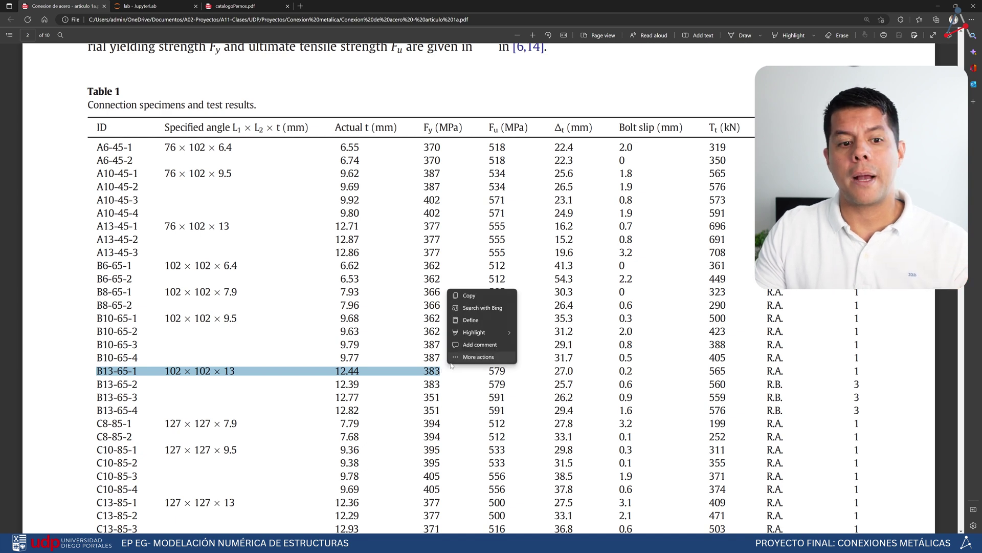
pyautogui.click(504, 373)
pyautogui.doubleClick(497, 370)
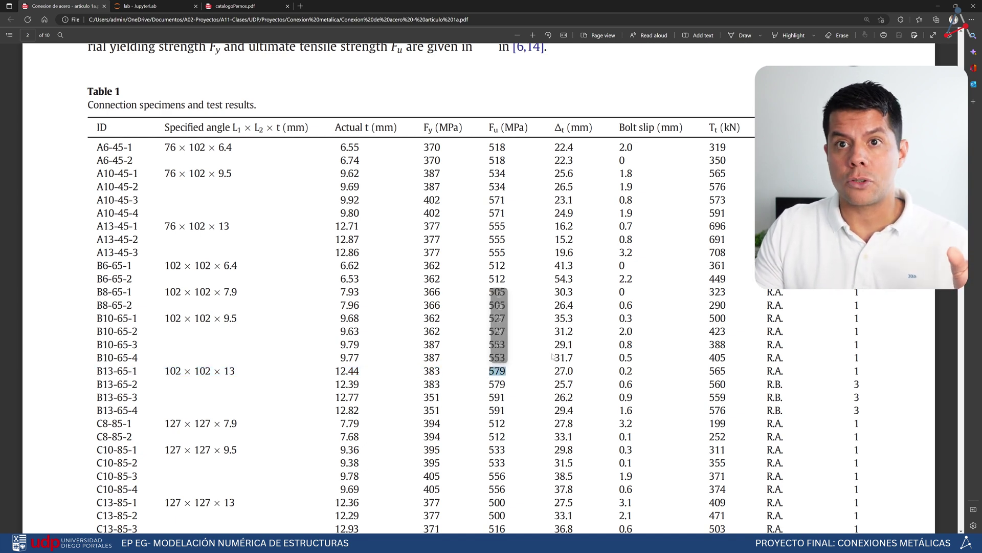
pyautogui.click(508, 375)
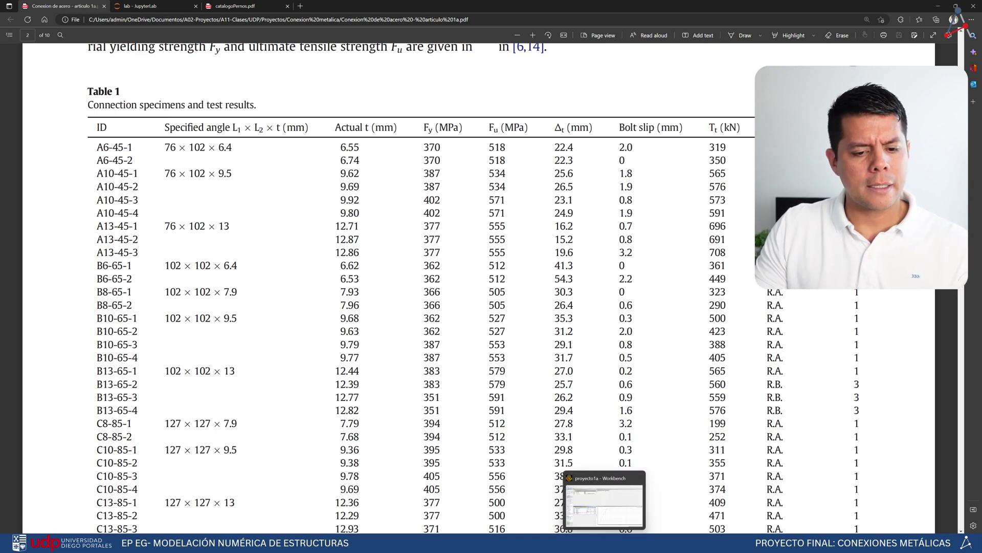
# Switch to Ansys Workbench and add Multilinear Isotropic Hardening to the Acero Angulos material in place of the bilinear model
pyautogui.click(604, 542)
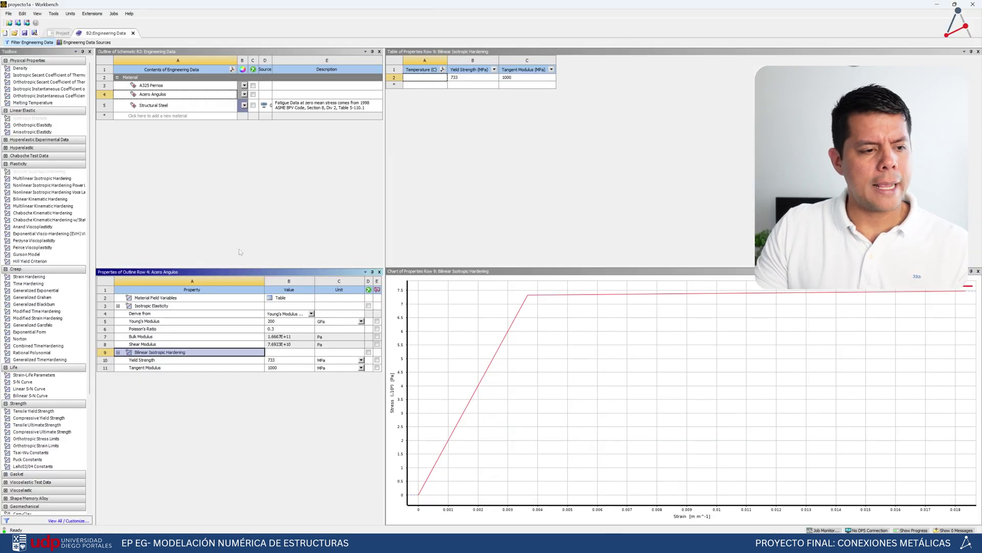
pyautogui.rightClick(167, 354)
pyautogui.click(112, 189)
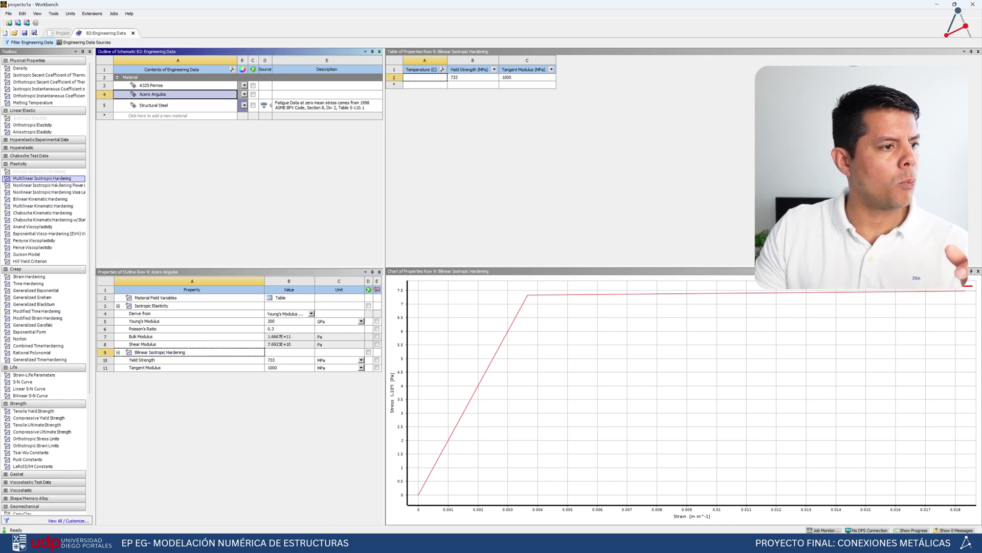
pyautogui.moveTo(53, 180); pyautogui.dragTo(155, 375)
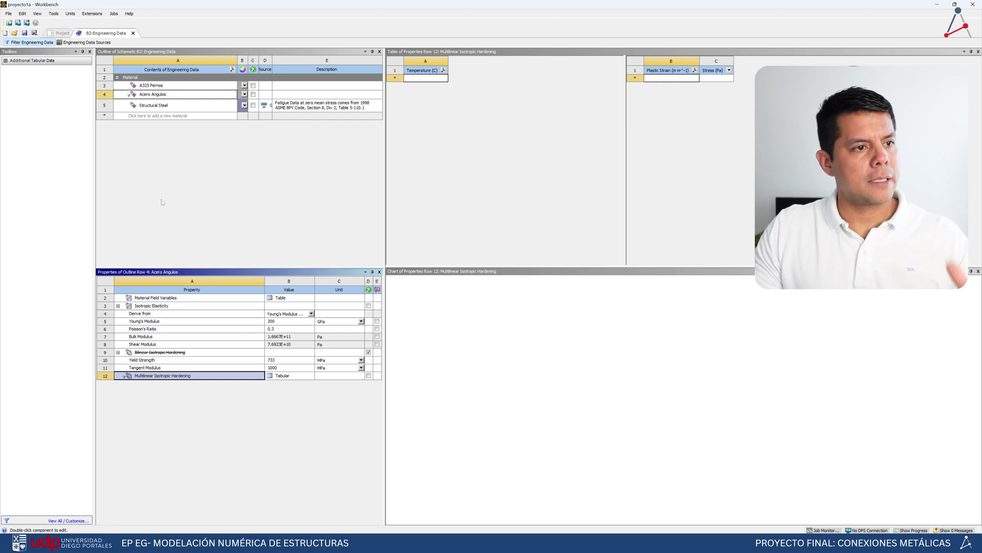
pyautogui.click(162, 95)
# Start the multilinear hardening table with a plastic strain of 0 and set its stress unit to MPa
pyautogui.click(681, 78)
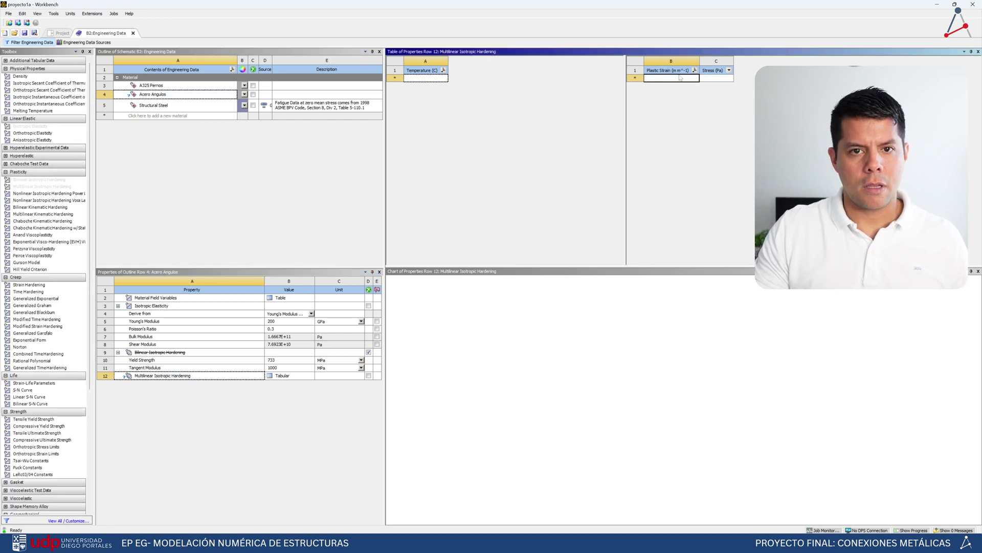
pyautogui.write('0')
pyautogui.press('Return')
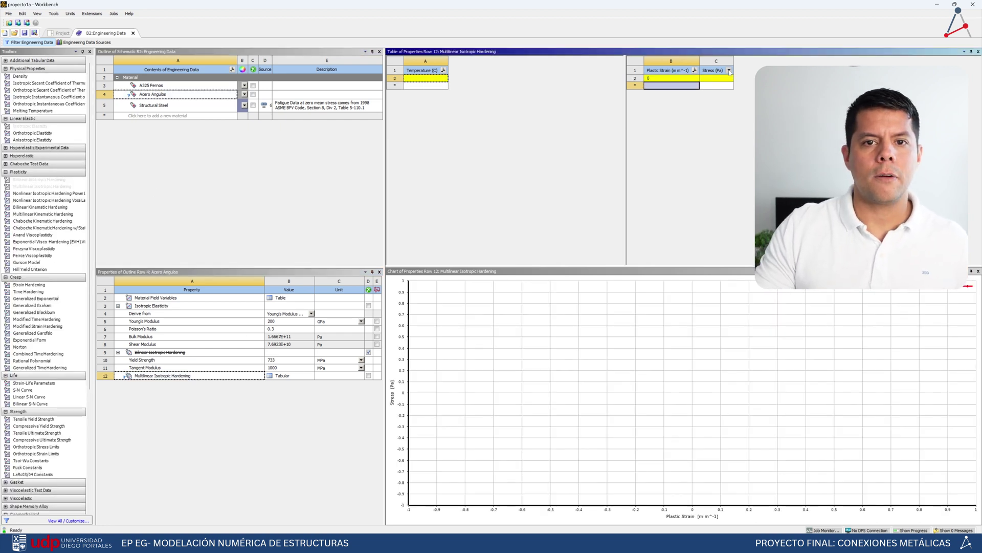
pyautogui.click(729, 71)
pyautogui.click(740, 123)
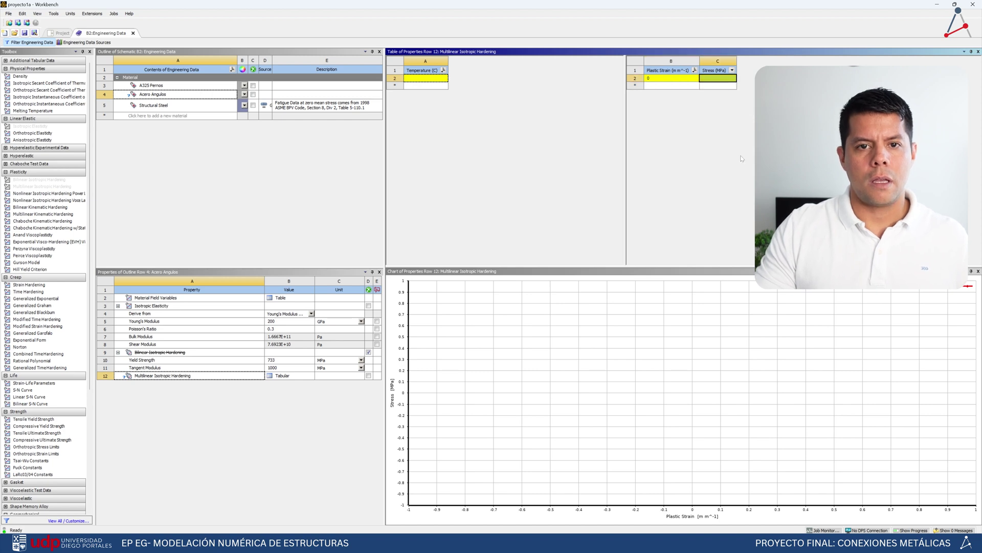
# Recheck the B13-65-1 row in the article and enter stresses of 383 and 579 MPa in the multilinear hardening table
pyautogui.hotkey('alt', 'Tab')
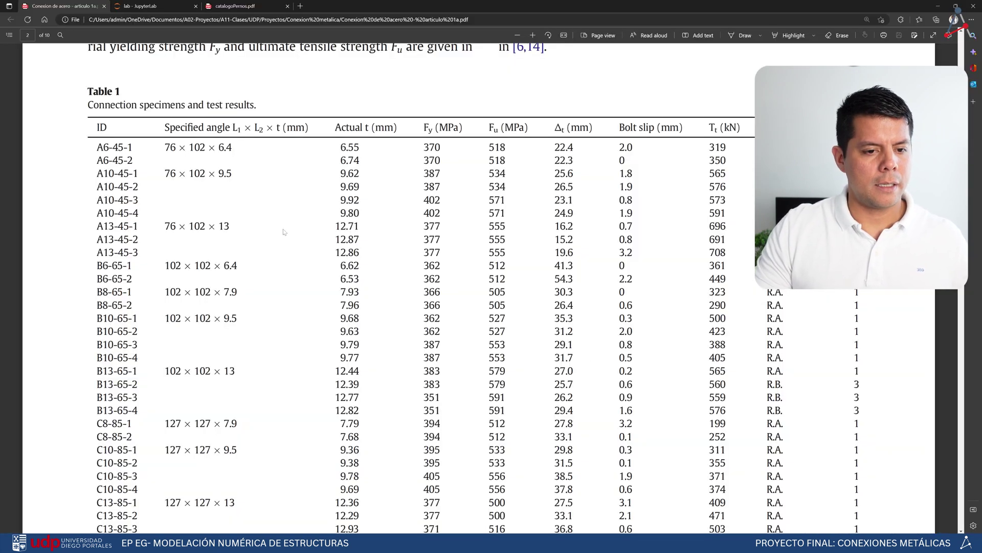
pyautogui.moveTo(96, 371); pyautogui.dragTo(435, 373)
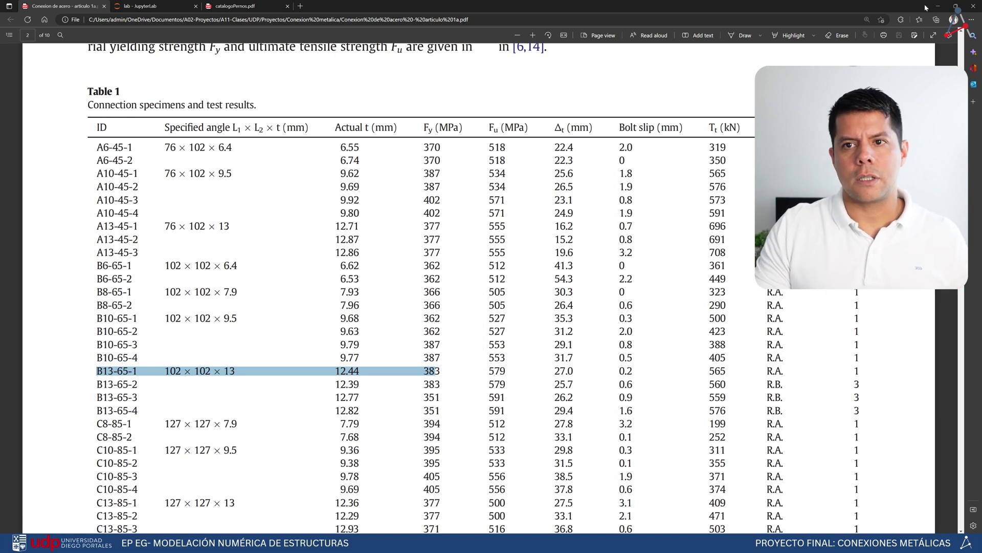
pyautogui.click(938, 6)
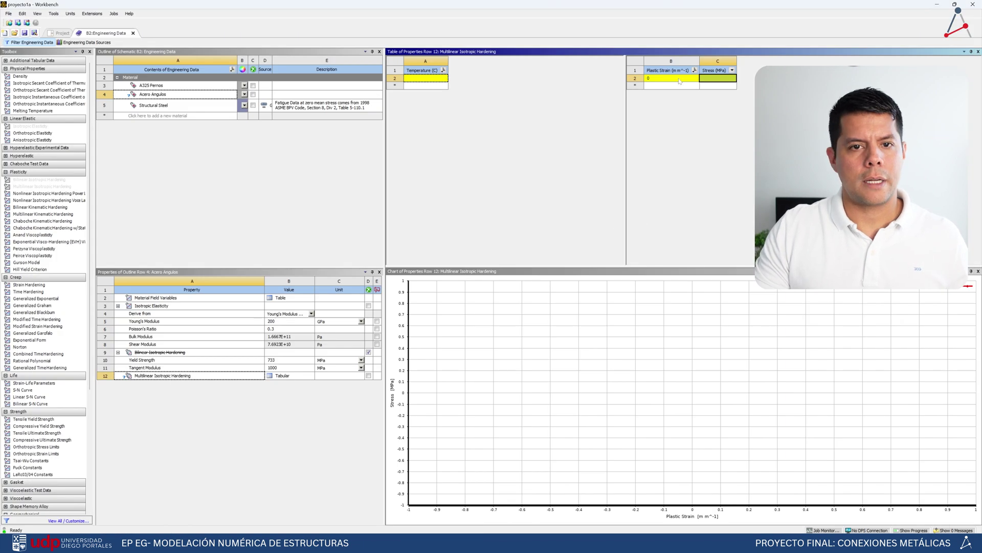
pyautogui.click(719, 79)
pyautogui.write('383')
pyautogui.press('Return')
pyautogui.write('579')
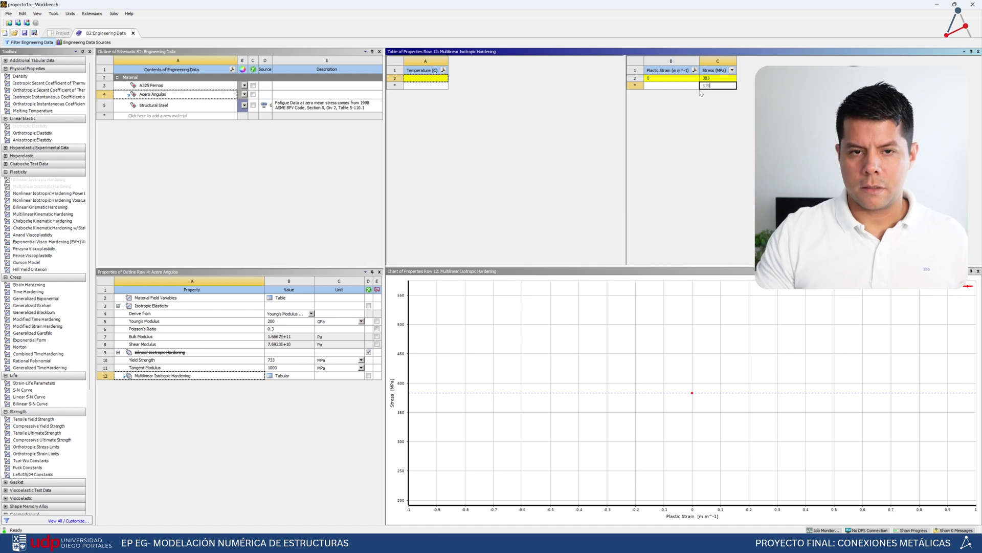
pyautogui.press('Return')
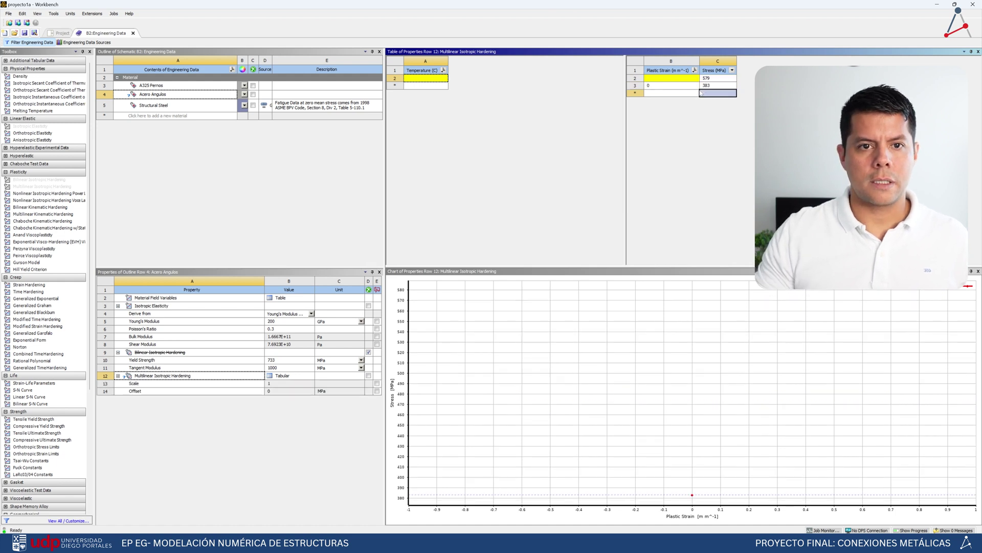
# Set the plastic strain of the 579 MPa point to 0.3 and reload Acero Angulos to show its hardening curve
pyautogui.click(658, 80)
pyautogui.write('0.3')
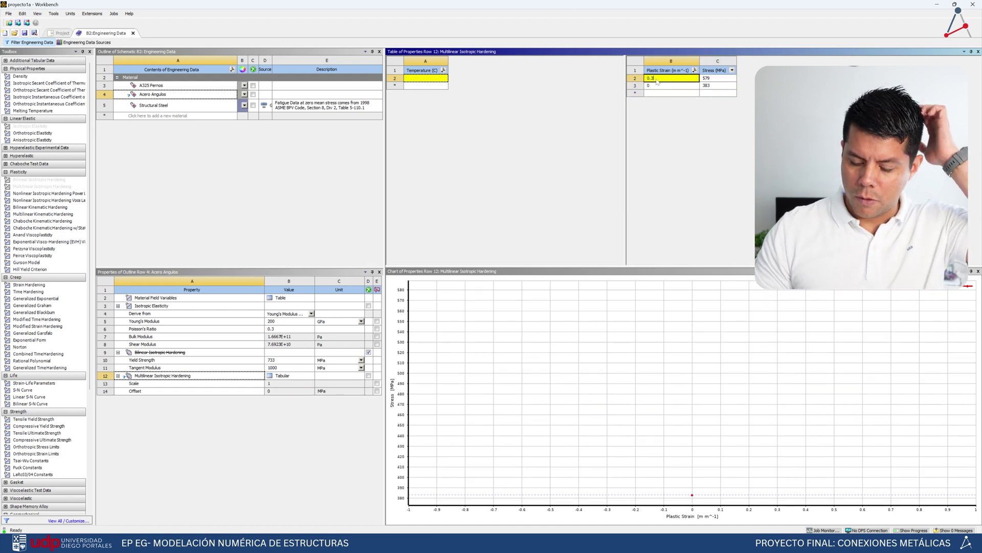
pyautogui.press('Return')
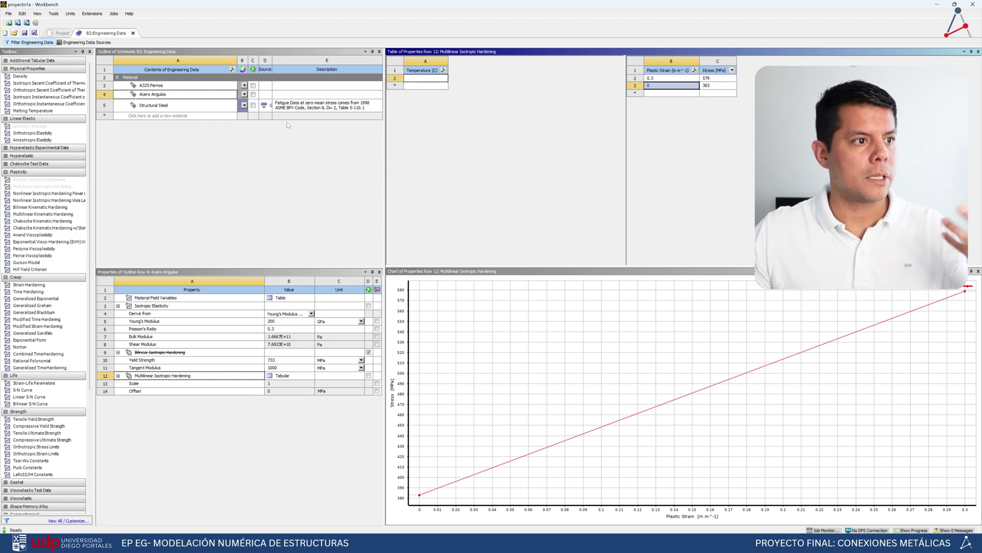
pyautogui.click(124, 163)
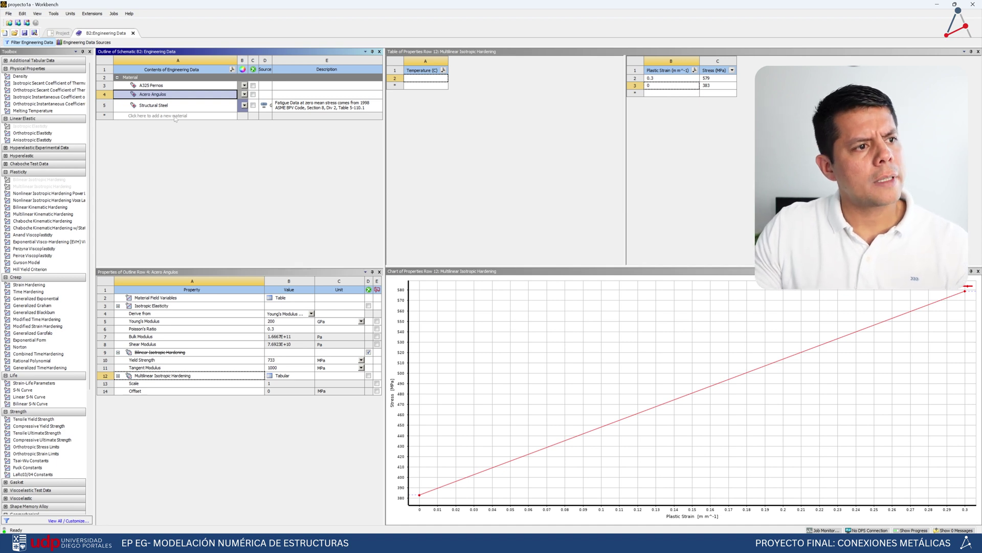
pyautogui.click(171, 86)
pyautogui.click(172, 95)
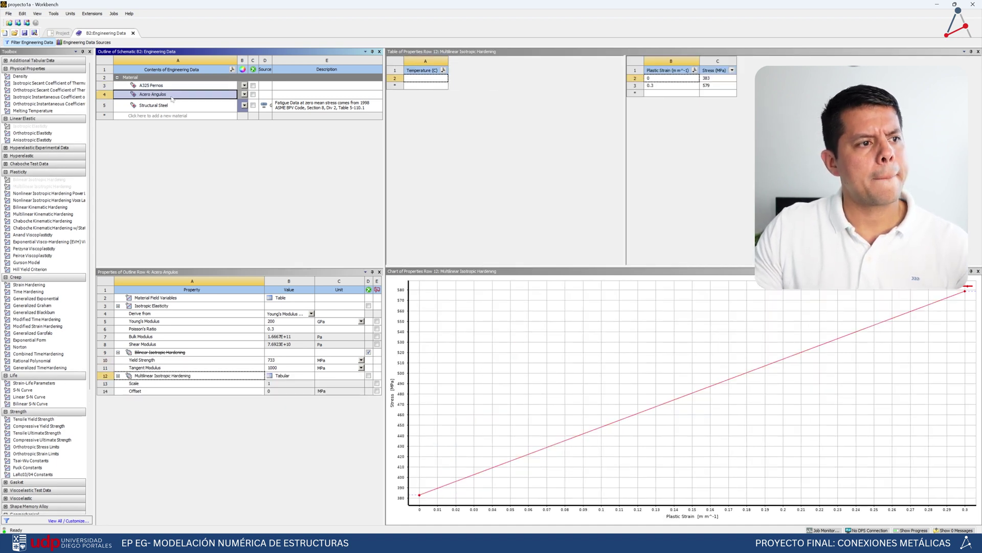
pyautogui.click(174, 106)
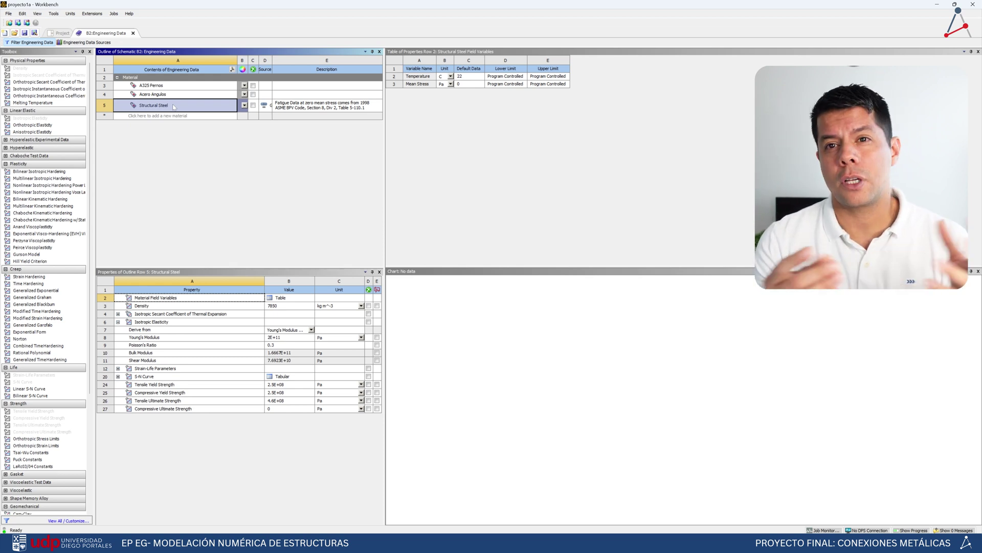
pyautogui.click(186, 113)
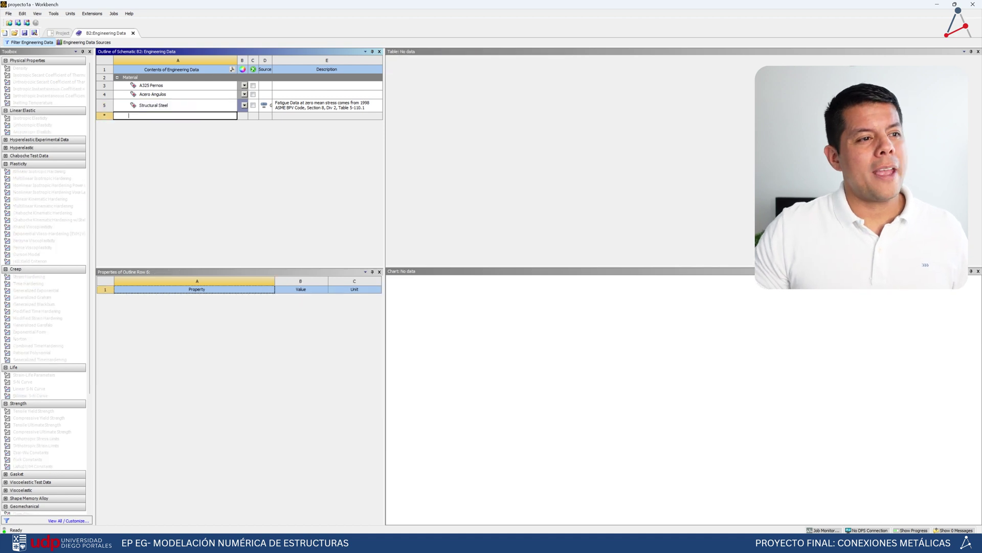
pyautogui.write('A36')
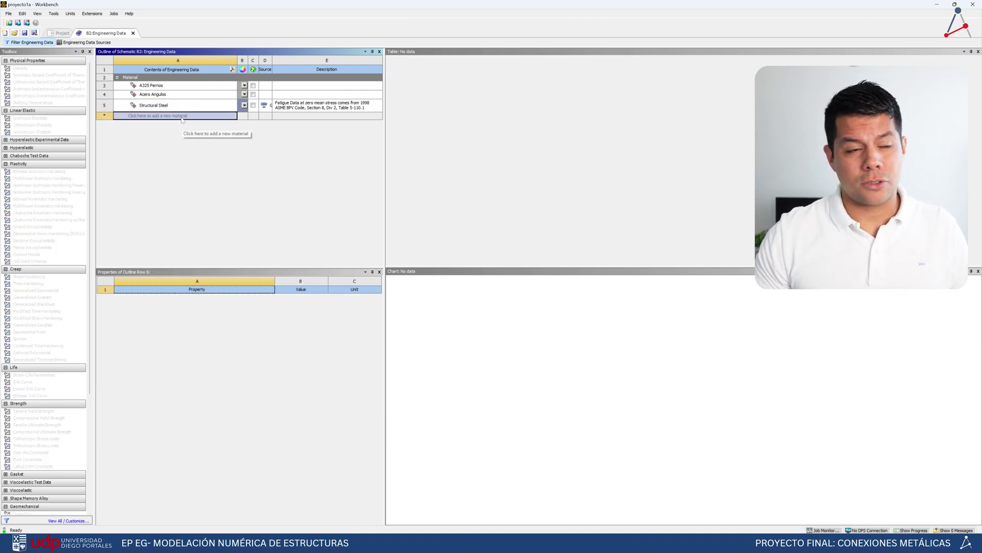
pyautogui.press('Return')
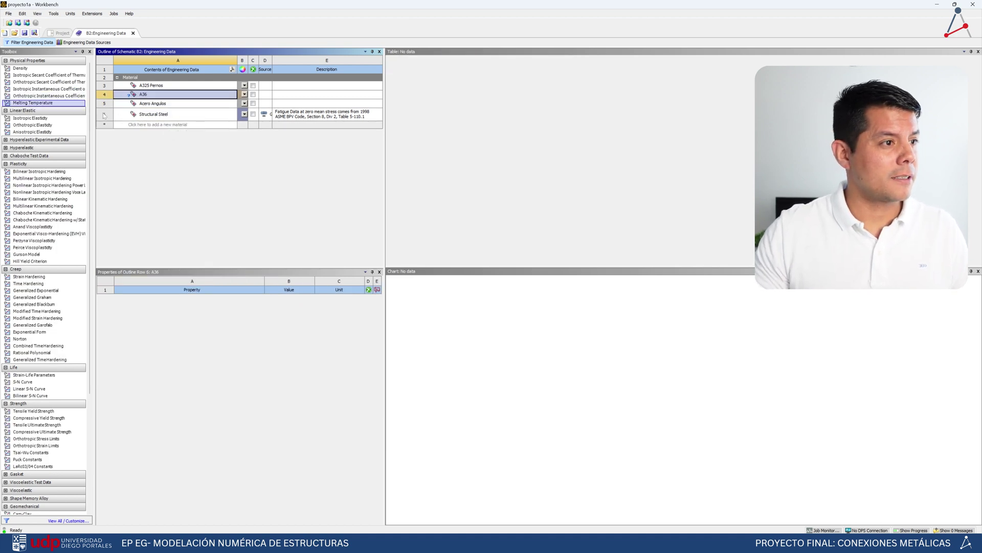
pyautogui.rightClick(135, 95)
pyautogui.click(155, 126)
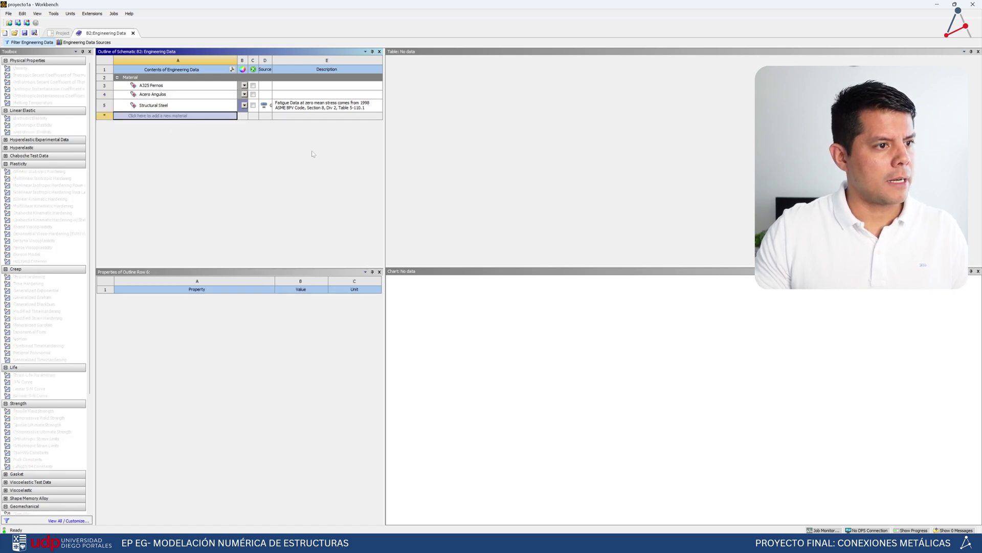
# Duplicate the A325 Pernos material and rename the copy as A36
pyautogui.click(152, 95)
pyautogui.click(155, 87)
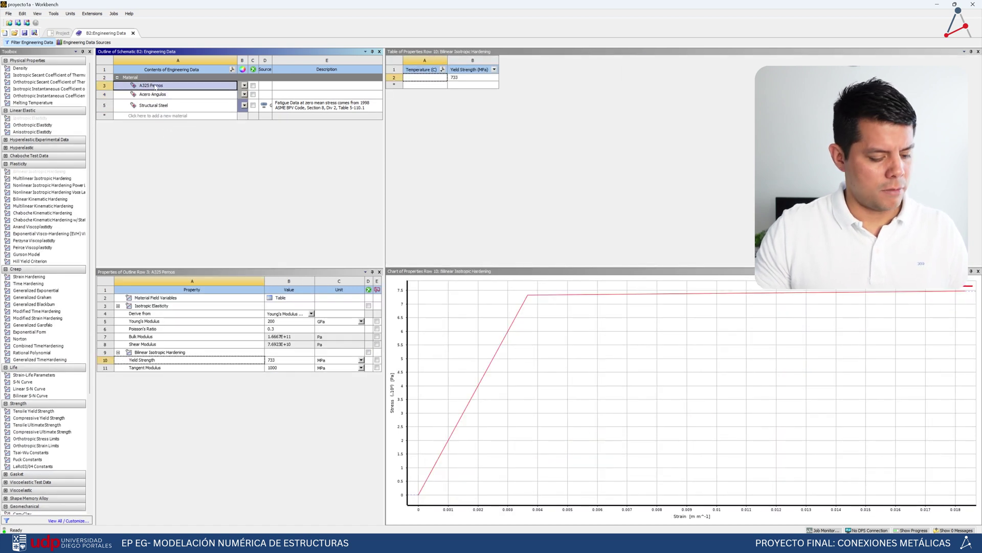
pyautogui.rightClick(155, 87)
pyautogui.click(189, 127)
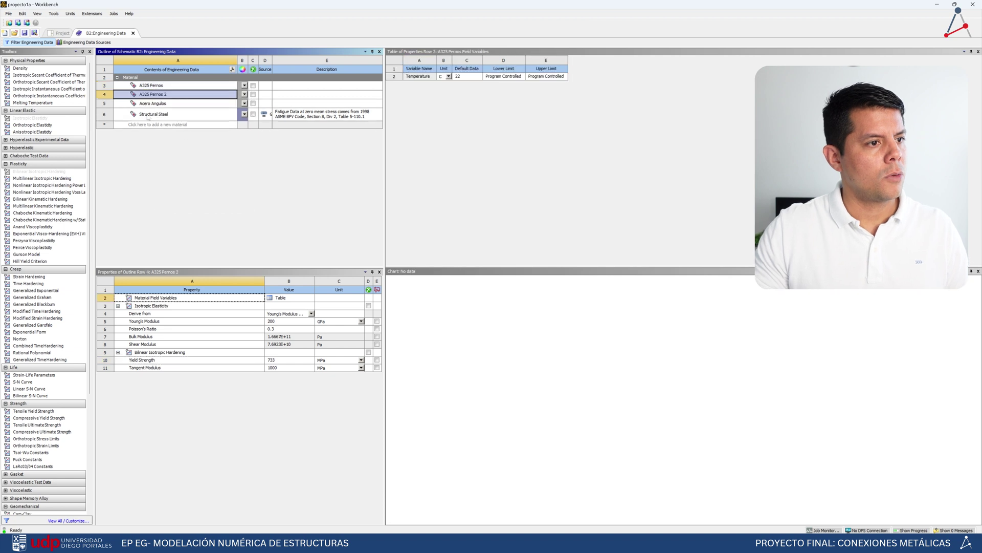
pyautogui.click(150, 94)
pyautogui.write('A')
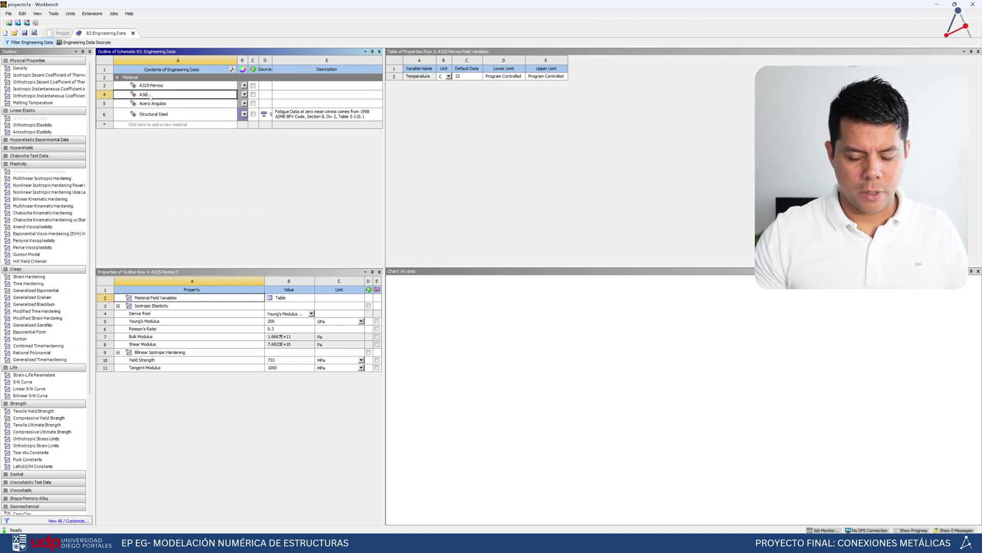
pyautogui.write('36')
pyautogui.press('Return')
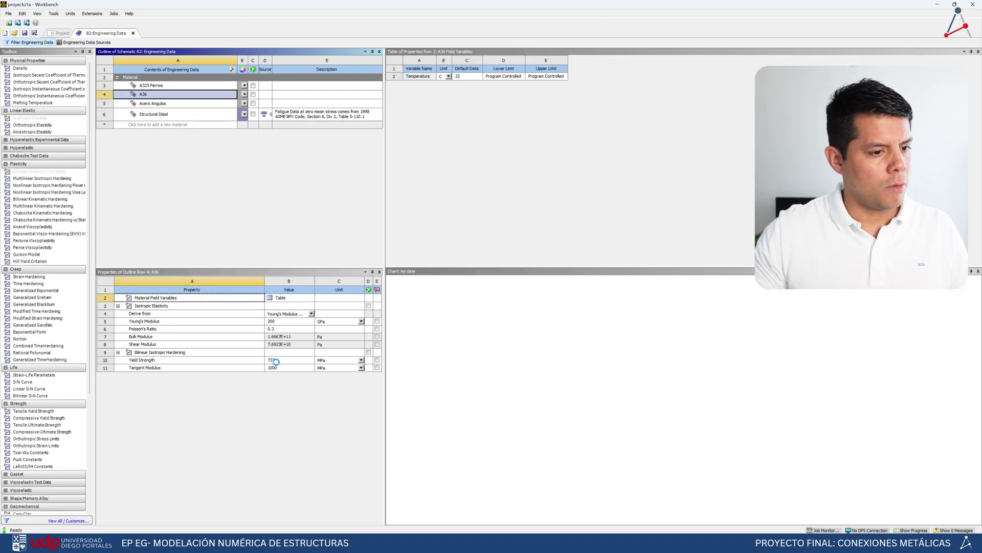
# Set the bilinear hardening yield strength of the A36 material to 250 MPa
pyautogui.click(276, 361)
pyautogui.write('250')
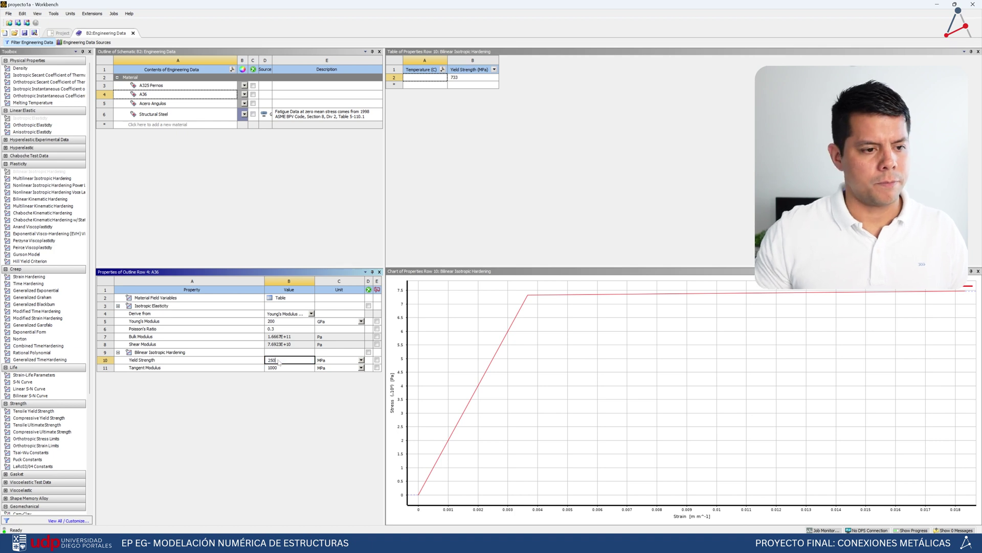
pyautogui.press('Return')
pyautogui.click(257, 360)
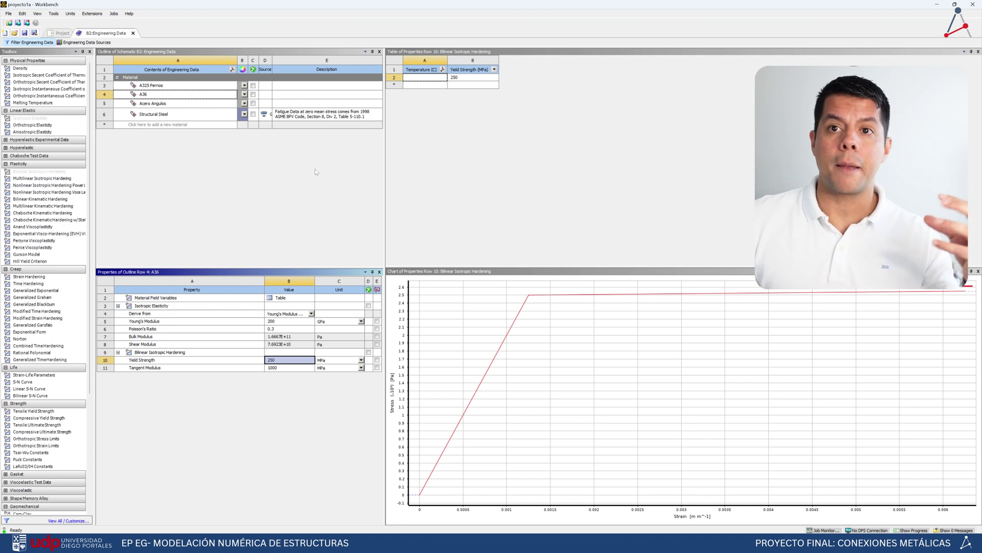
# Close the engineering data and refresh the project so the analysis model receives the new materials
pyautogui.click(146, 94)
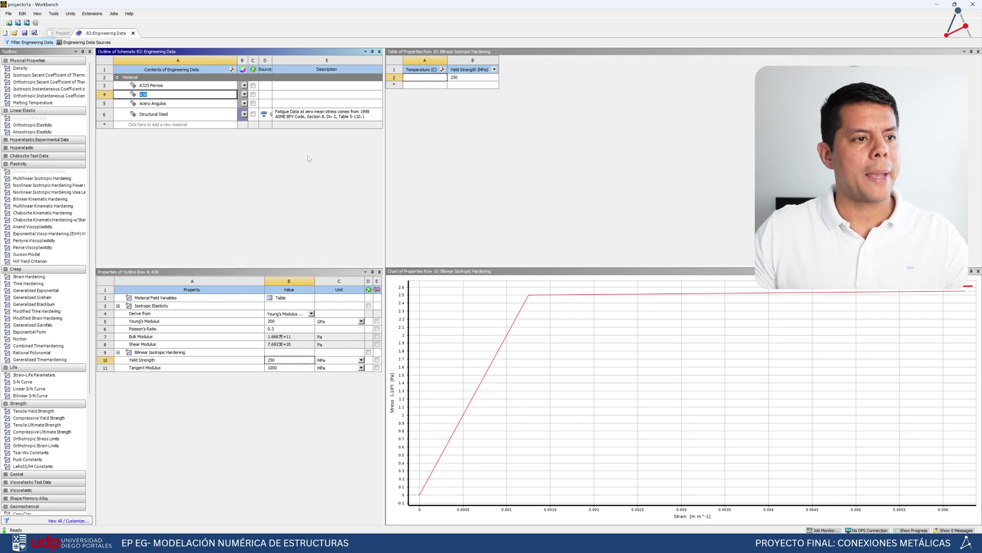
pyautogui.click(260, 158)
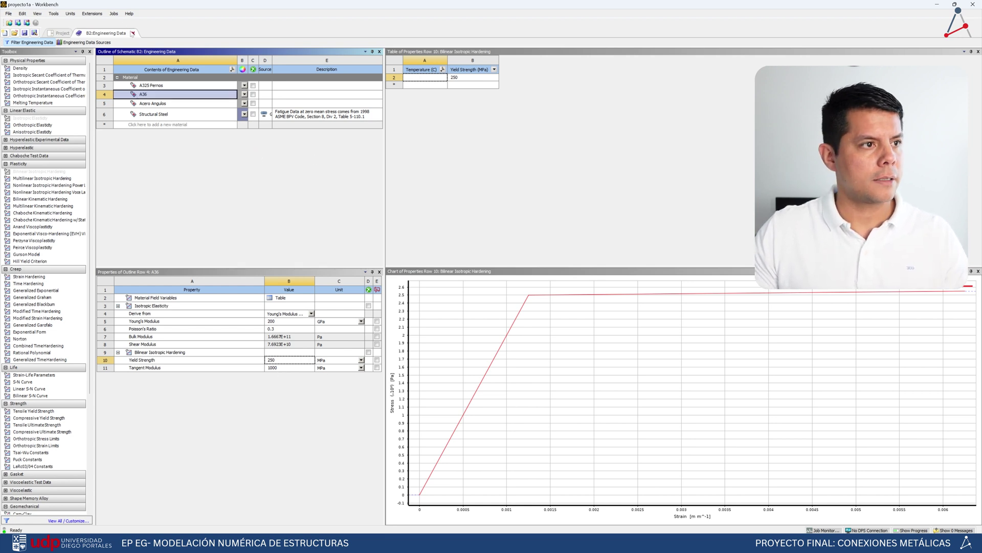
pyautogui.click(133, 34)
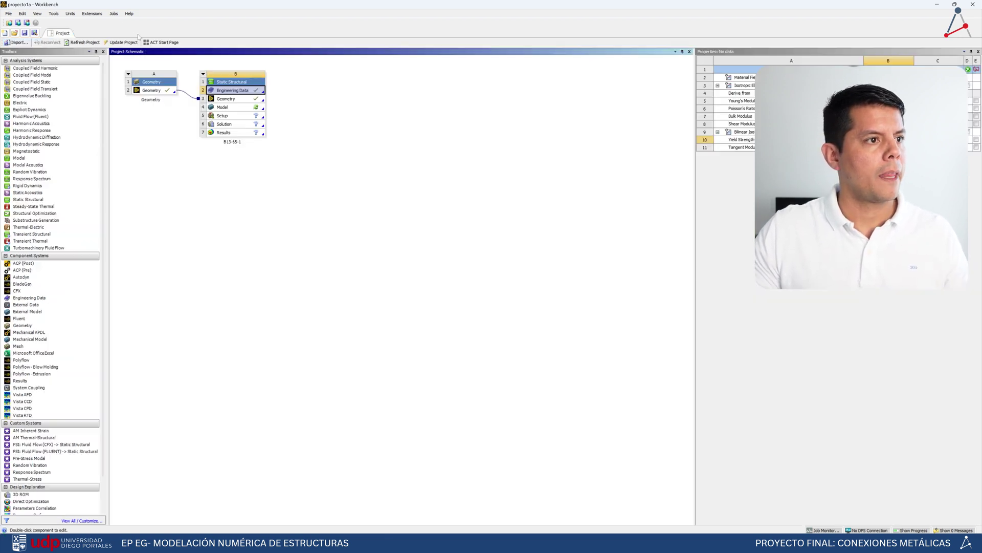
pyautogui.click(80, 43)
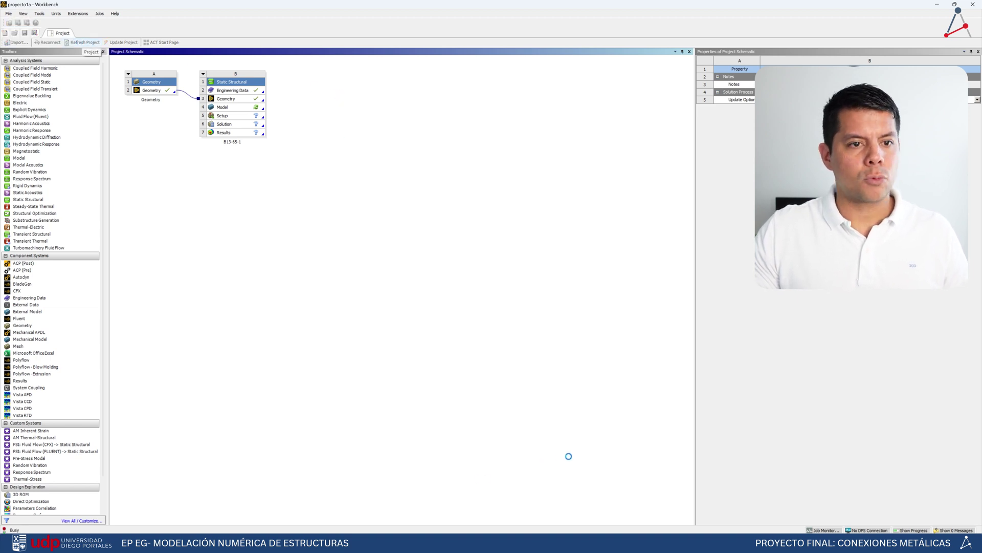
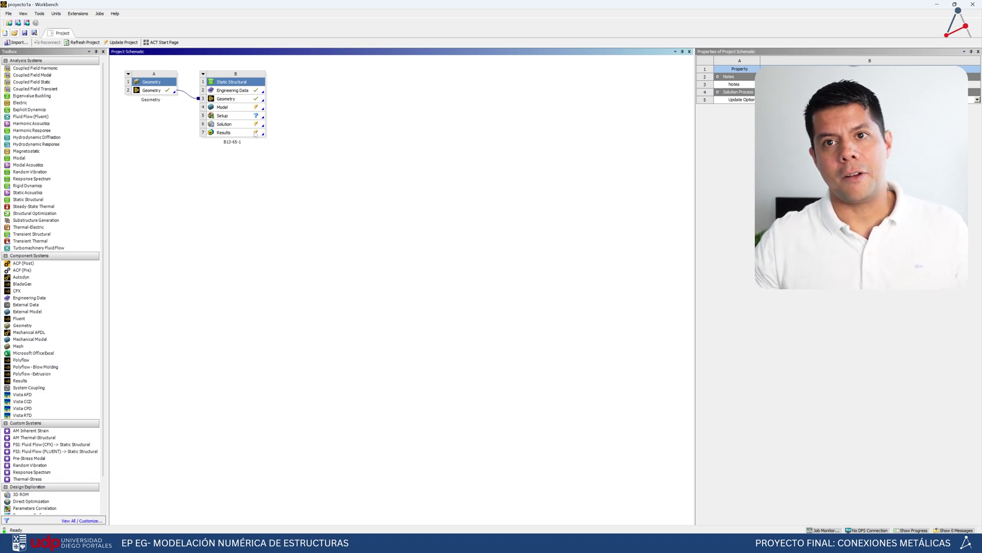
# Open the B13-65-1 analysis model for editing in Mechanical and get a close view of the connection
pyautogui.click(236, 108)
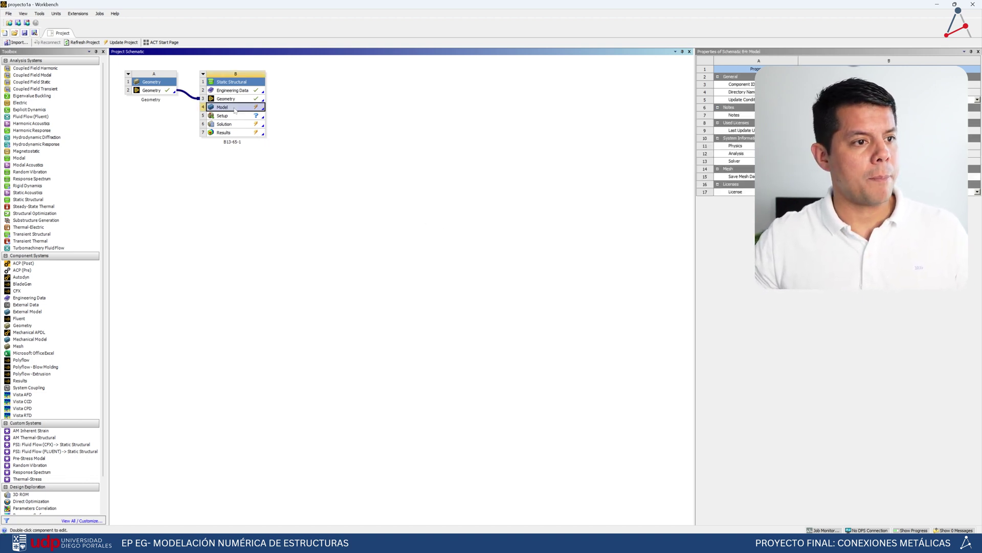
pyautogui.rightClick(236, 111)
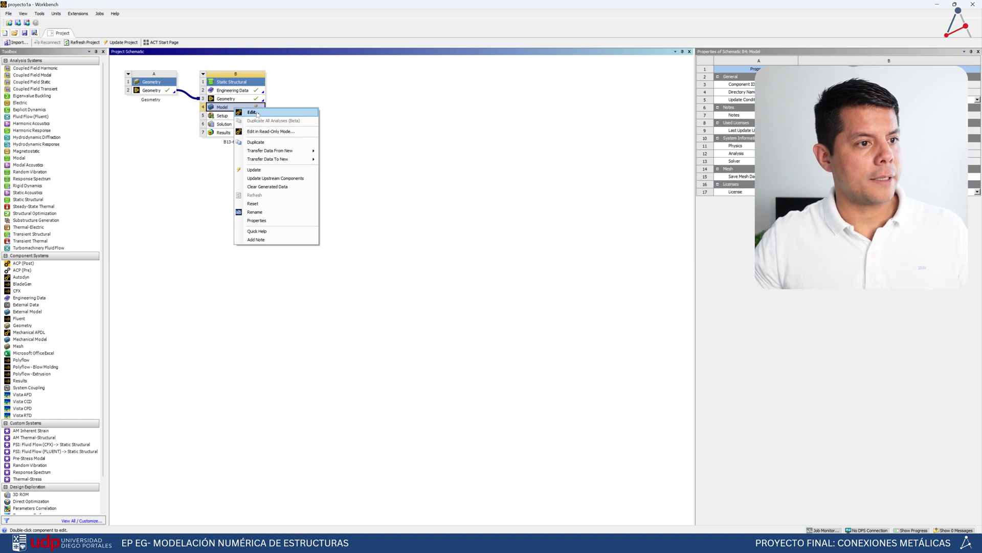
pyautogui.click(252, 112)
pyautogui.scroll(4, 593, 284)
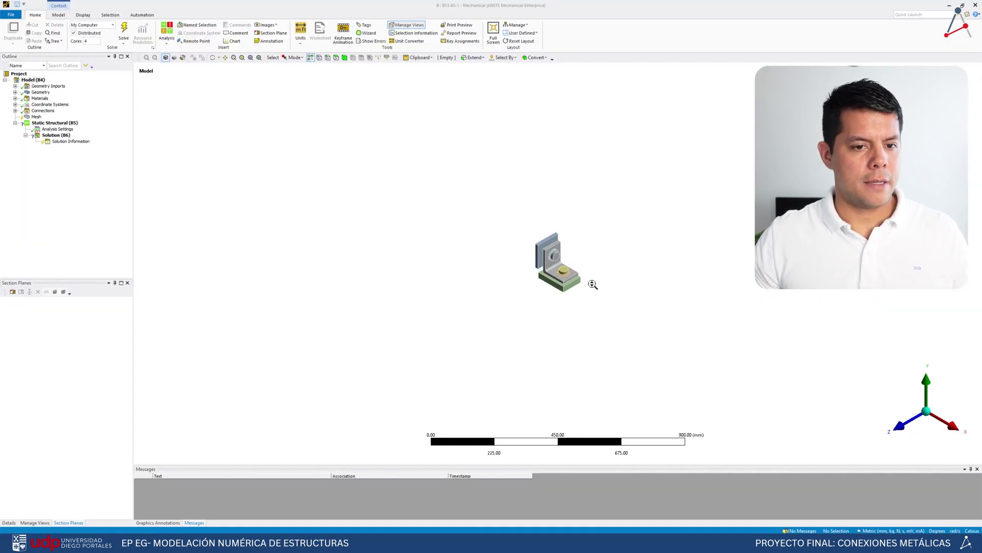
pyautogui.scroll(6, 592, 285)
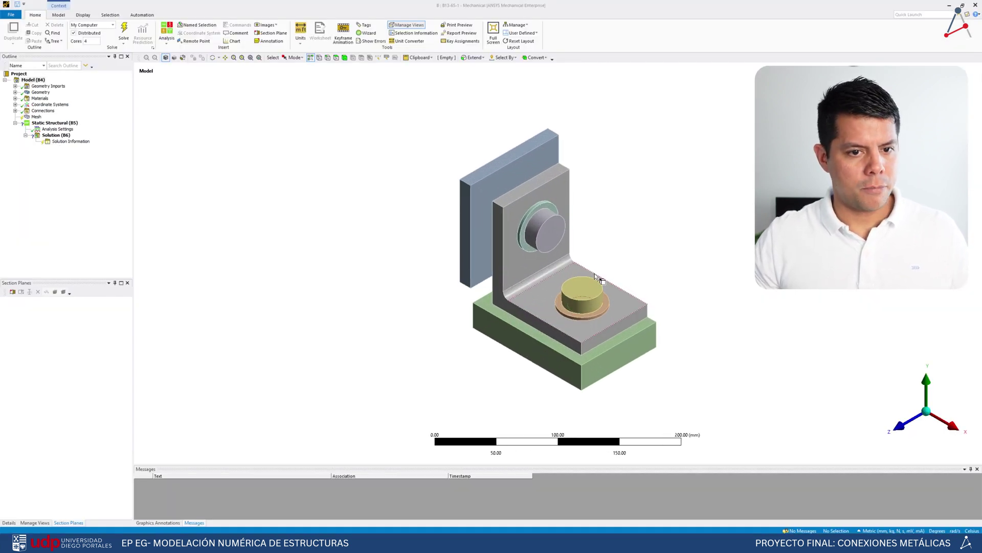
pyautogui.keyDown('ctrl'); pyautogui.moveTo(664, 259); pyautogui.dragTo(509, 232, button='middle'); pyautogui.keyUp('ctrl')
pyautogui.scroll(1, 507, 246)
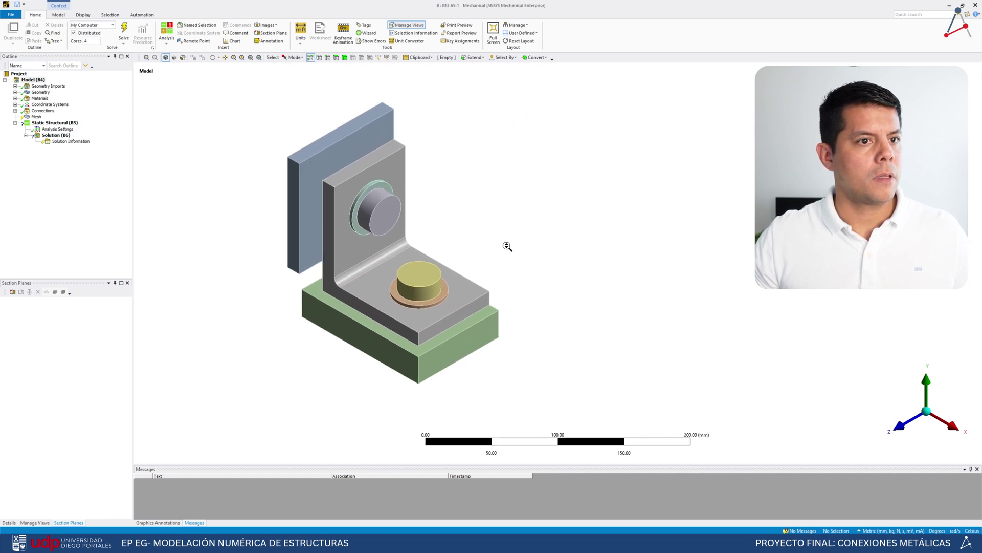
pyautogui.scroll(2, 479, 159)
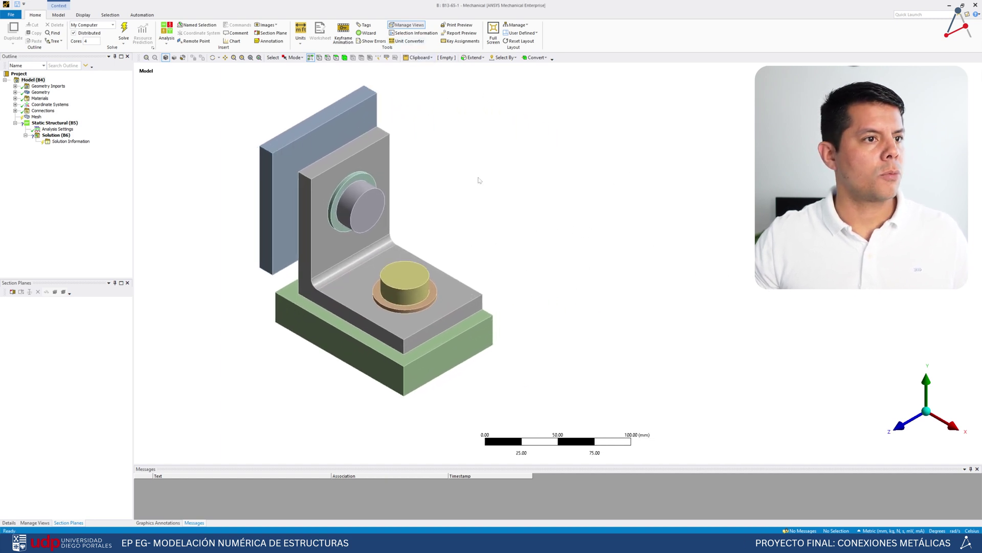
pyautogui.keyDown('ctrl'); pyautogui.moveTo(480, 180); pyautogui.dragTo(495, 179, button='middle'); pyautogui.keyUp('ctrl')
pyautogui.click(83, 15)
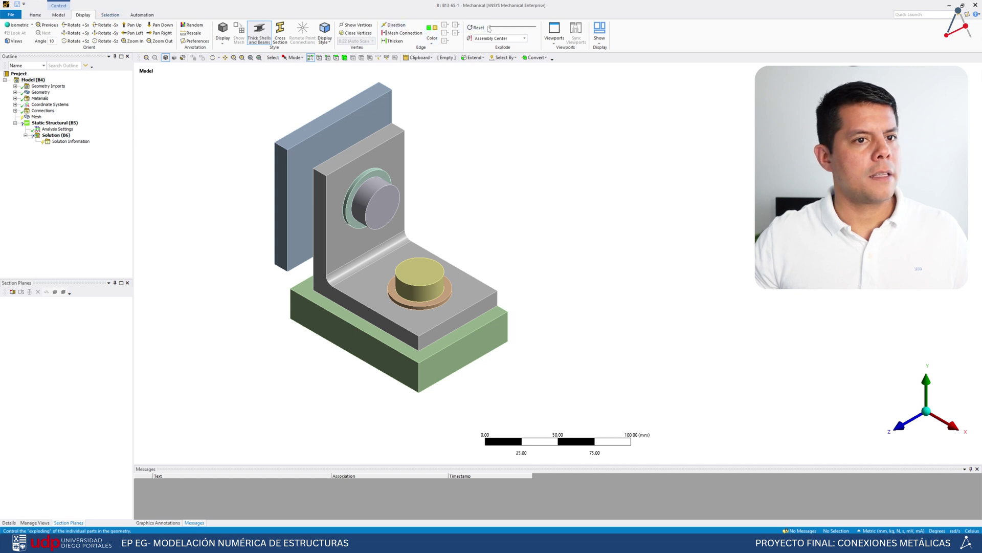
pyautogui.moveTo(488, 28)
pyautogui.mouseDown()
pyautogui.moveTo(526, 28)
pyautogui.moveTo(490, 28)
pyautogui.mouseUp()
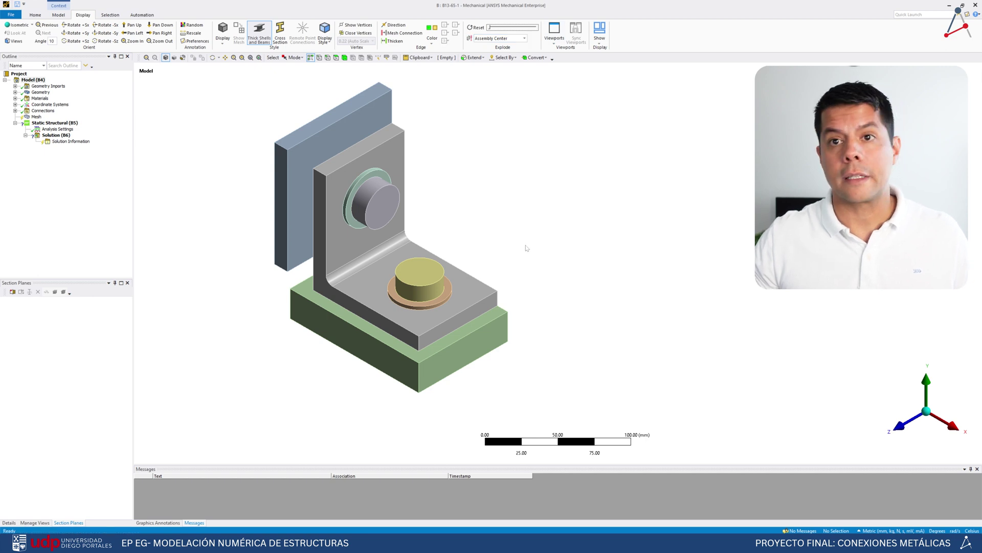
pyautogui.moveTo(426, 246); pyautogui.dragTo(404, 245, button='middle')
# Assign the A36 material to the Angulo1 body of the geometry
pyautogui.click(15, 92)
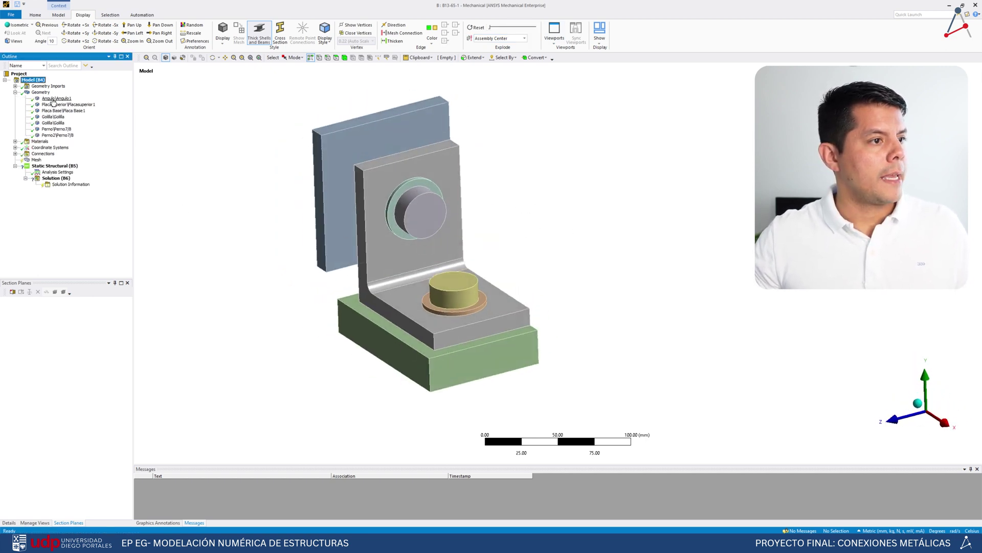
pyautogui.moveTo(525, 230); pyautogui.dragTo(552, 215, button='middle')
pyautogui.click(57, 99)
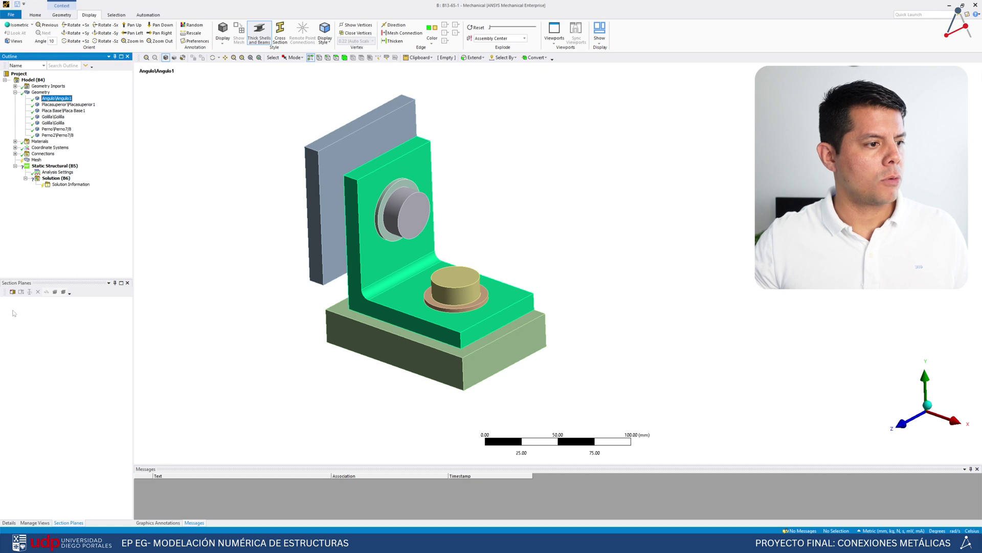
pyautogui.click(9, 522)
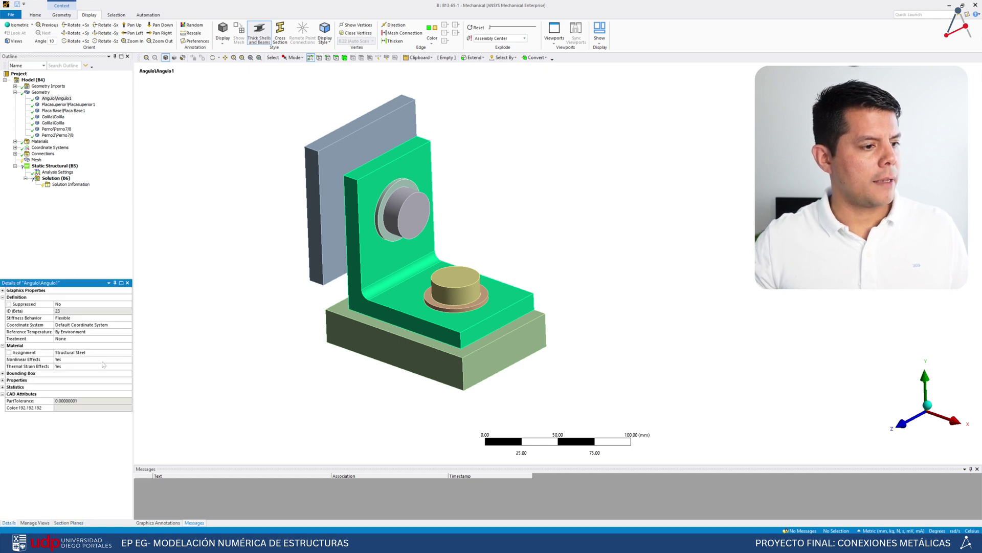
pyautogui.click(126, 353)
pyautogui.click(128, 353)
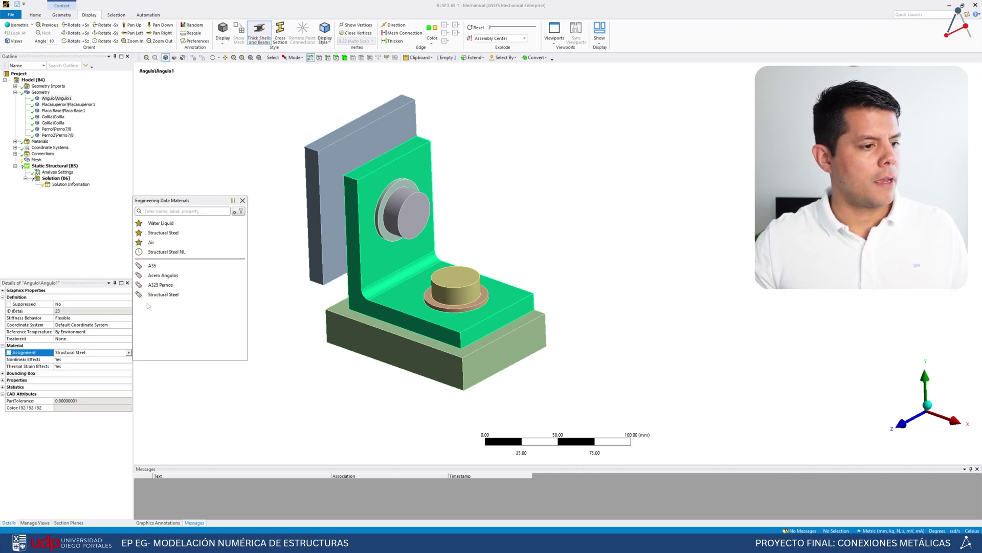
pyautogui.click(175, 267)
# Assign Structural Steel to the Placasuperior1 and Placa Base1 plates together
pyautogui.click(85, 105)
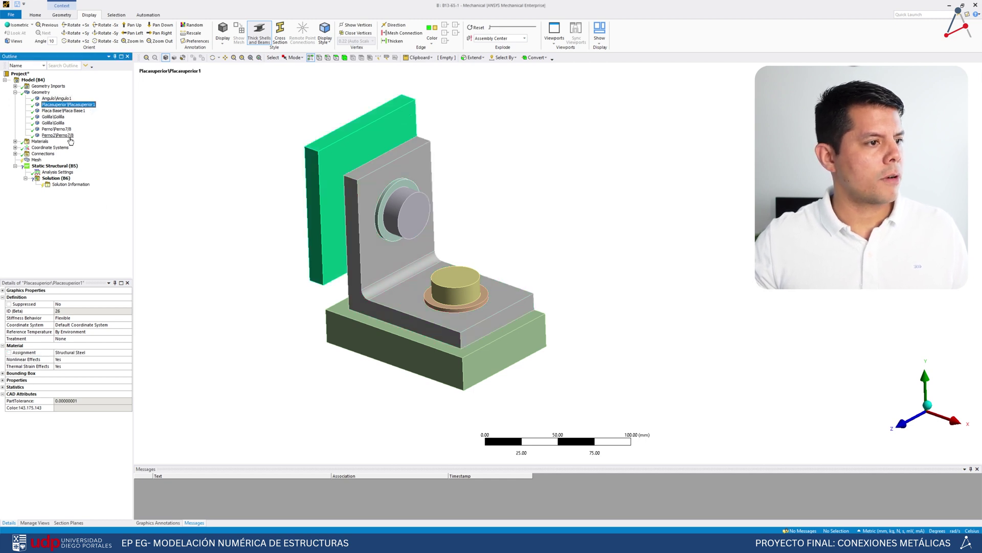
pyautogui.keyDown('ctrl'); pyautogui.click(77, 111); pyautogui.keyUp('ctrl')
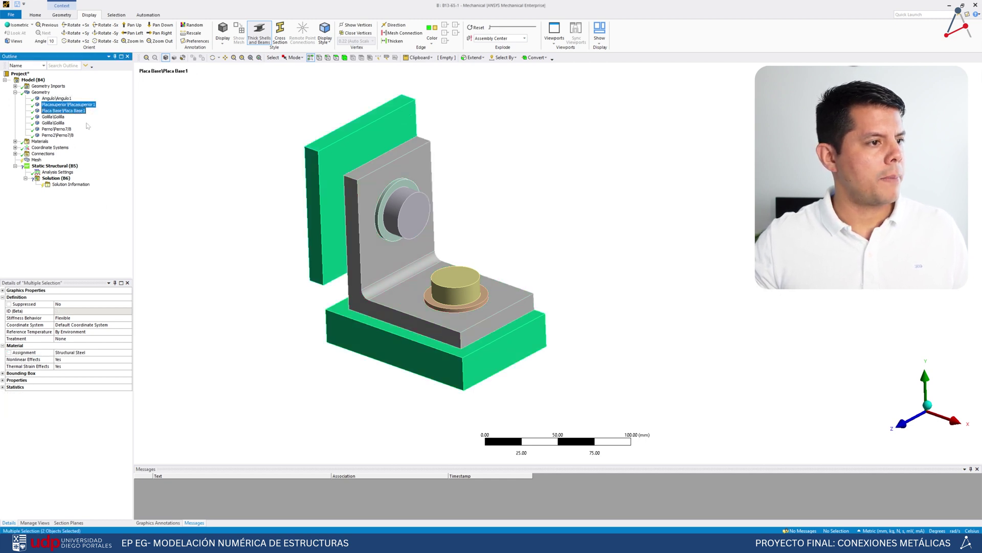
pyautogui.click(128, 354)
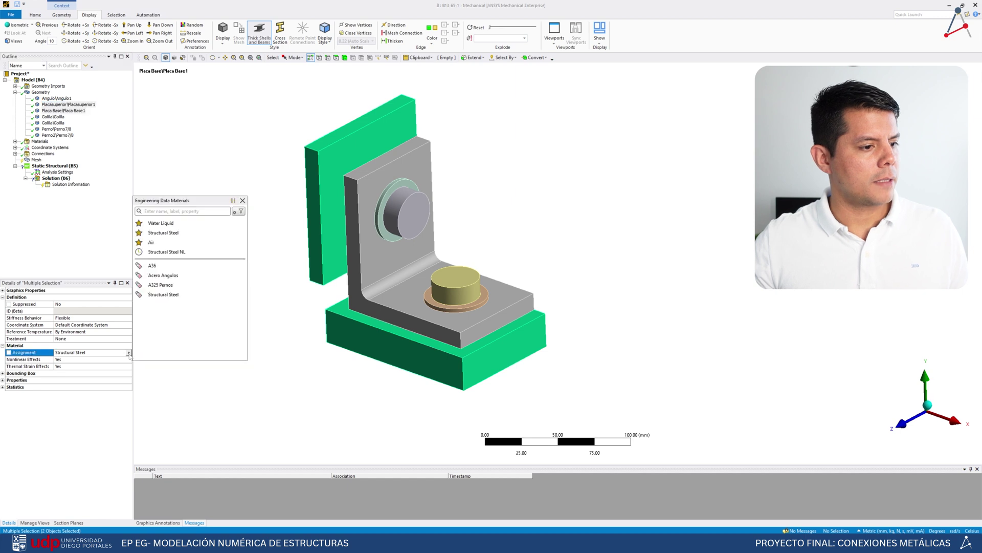
pyautogui.click(164, 295)
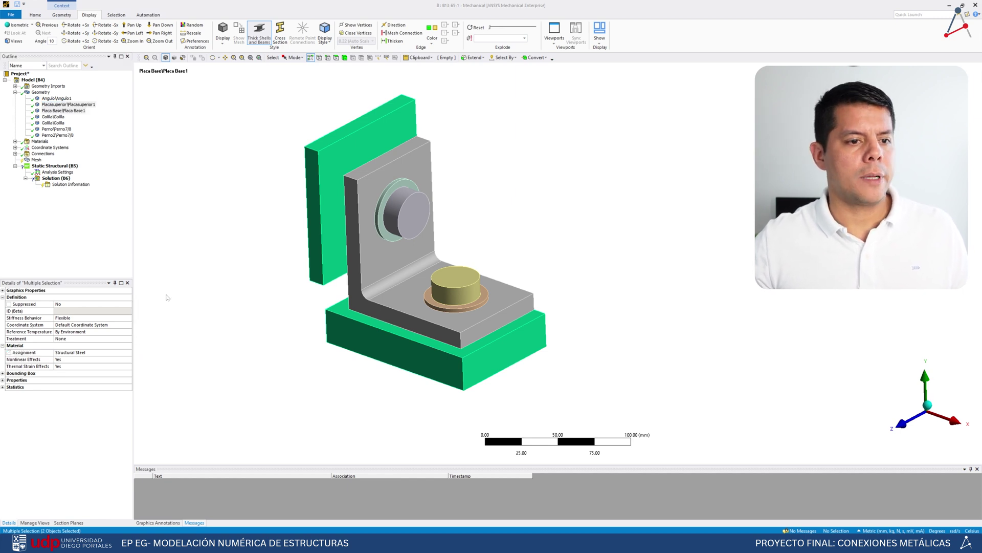
# Assign the A325 Pernos material to both Golilla washers and both 7/8 bolts together
pyautogui.click(53, 117)
pyautogui.keyDown('ctrl'); pyautogui.click(60, 123); pyautogui.keyUp('ctrl')
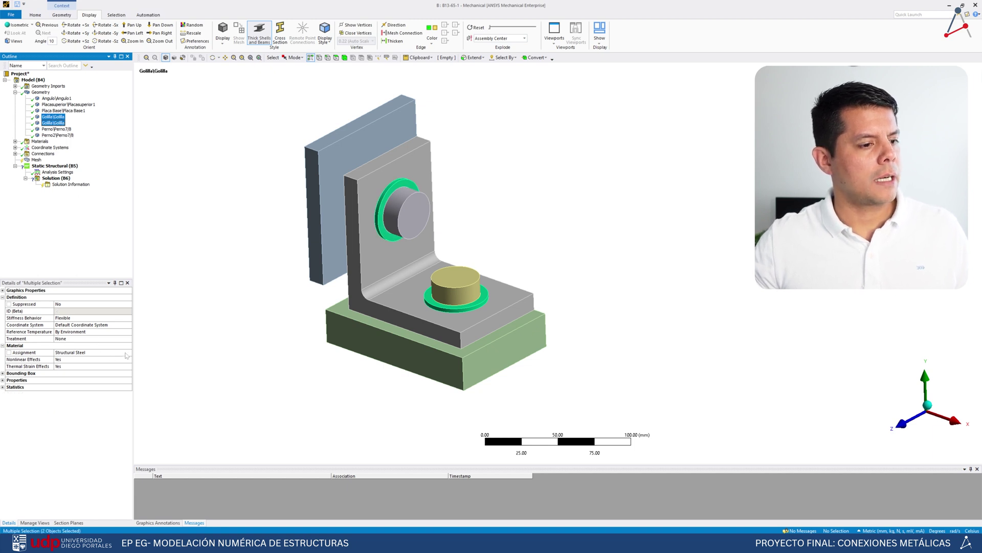
pyautogui.keyDown('ctrl'); pyautogui.click(56, 129); pyautogui.keyUp('ctrl')
pyautogui.keyDown('ctrl'); pyautogui.click(57, 135); pyautogui.keyUp('ctrl')
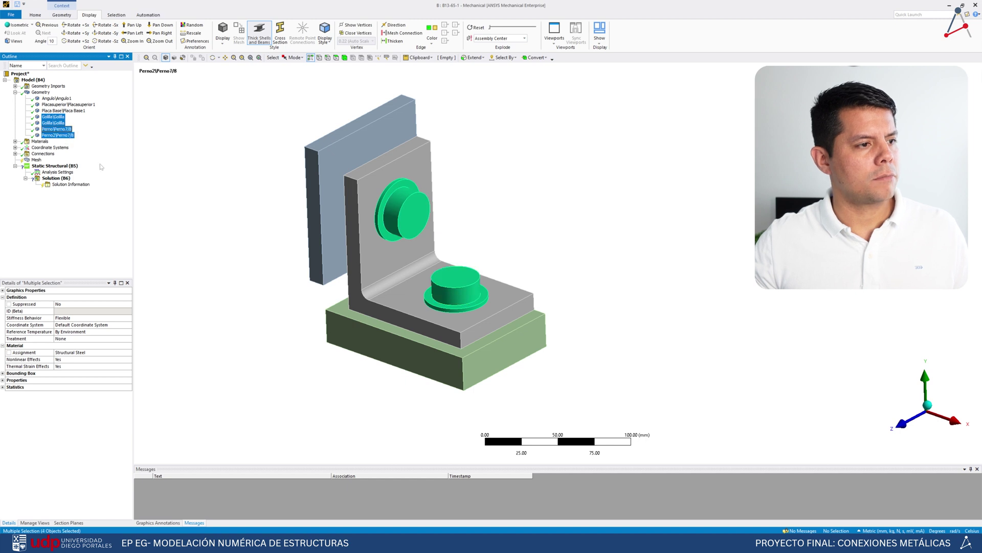
pyautogui.click(125, 353)
pyautogui.click(129, 353)
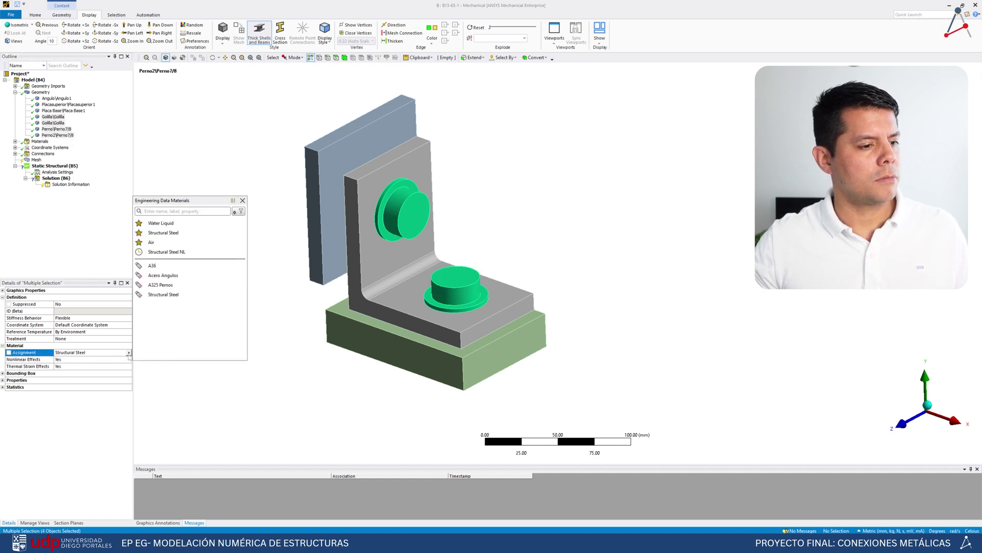
pyautogui.click(170, 285)
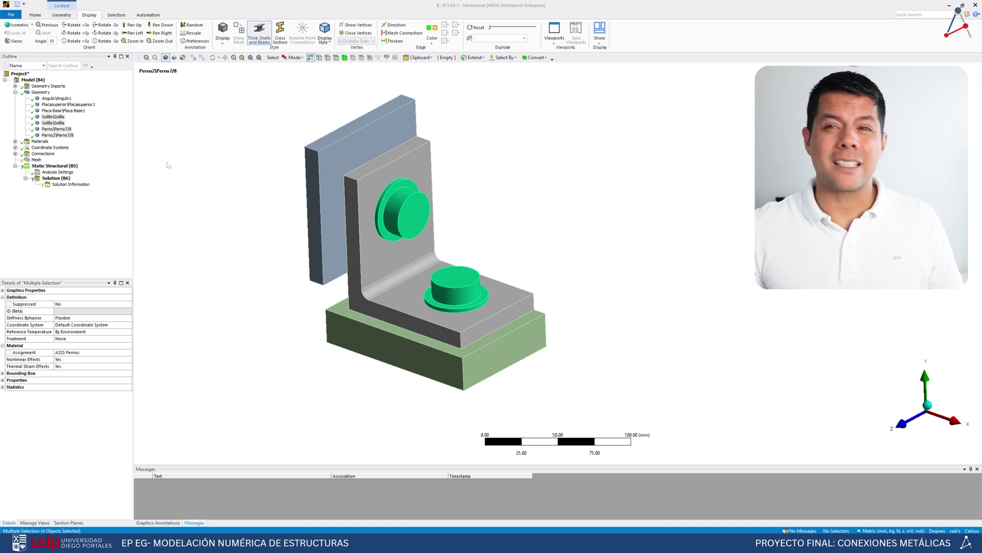
# Examine the automatic contacts between the angle and the upper plate and between the angle and the base plate
pyautogui.click(14, 93)
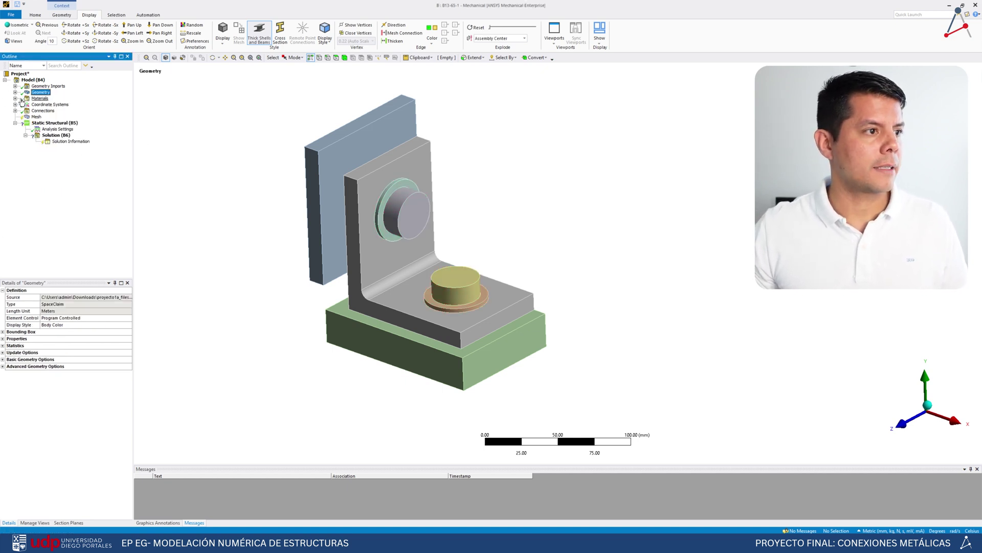
pyautogui.click(15, 111)
pyautogui.click(26, 116)
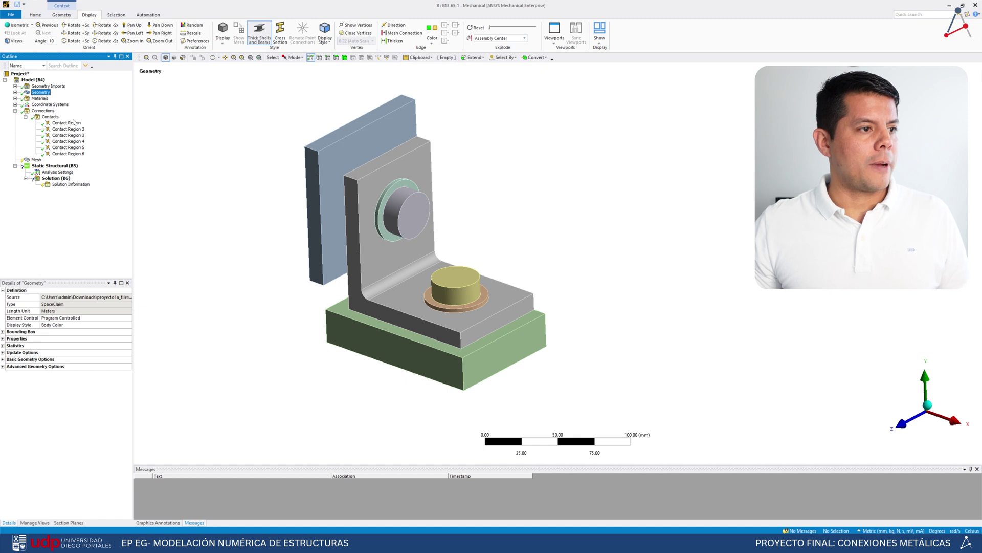
pyautogui.click(67, 123)
pyautogui.moveTo(391, 229); pyautogui.dragTo(488, 199, button='middle')
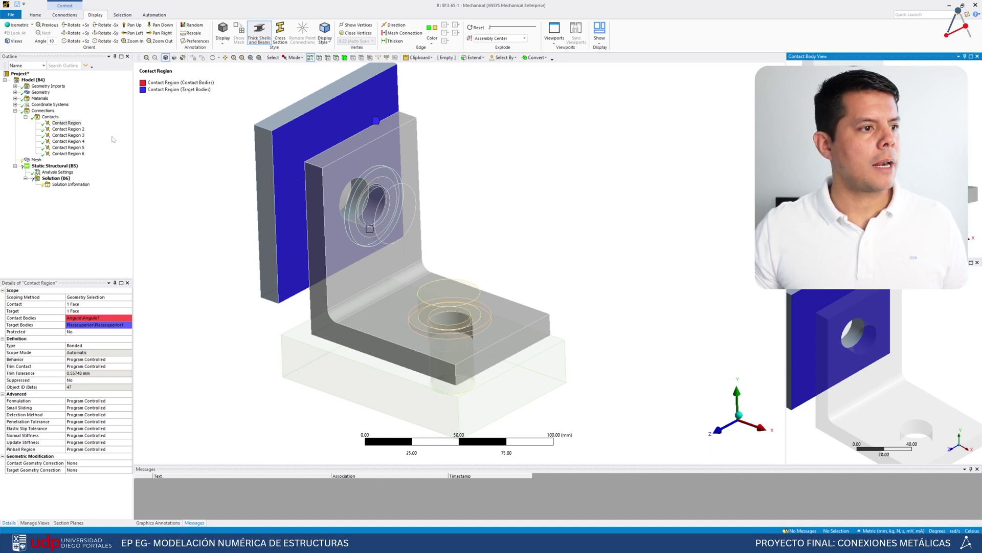
pyautogui.click(68, 129)
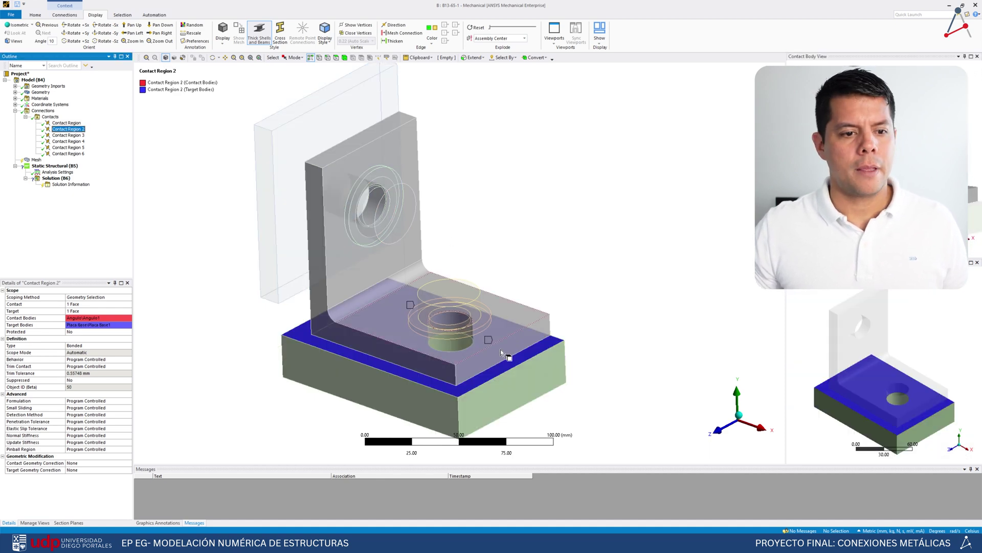
pyautogui.moveTo(504, 354); pyautogui.dragTo(491, 328, button='middle')
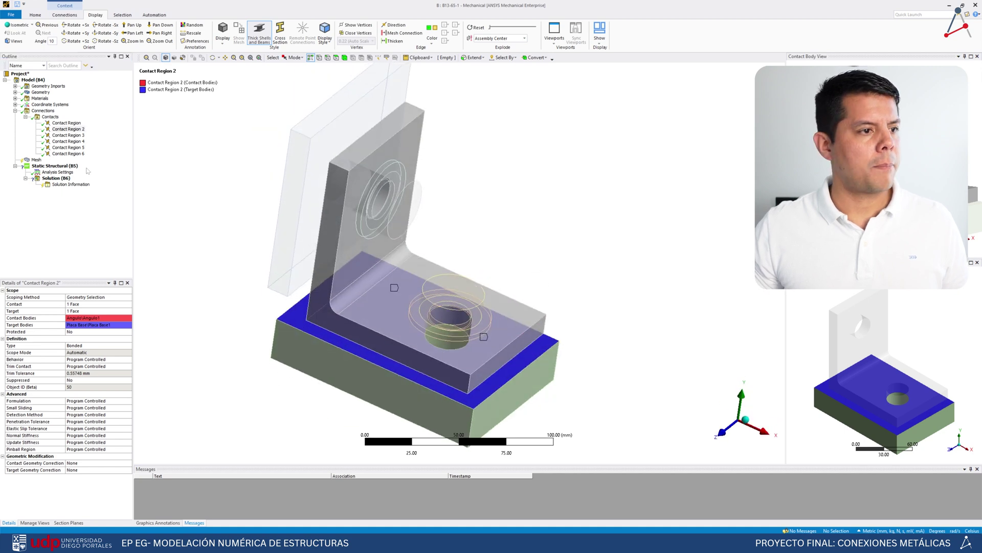
# Select Contact Region and Contact Region 2 together and open their contact type options at Frictional
pyautogui.keyDown('ctrl'); pyautogui.click(66, 123); pyautogui.keyUp('ctrl')
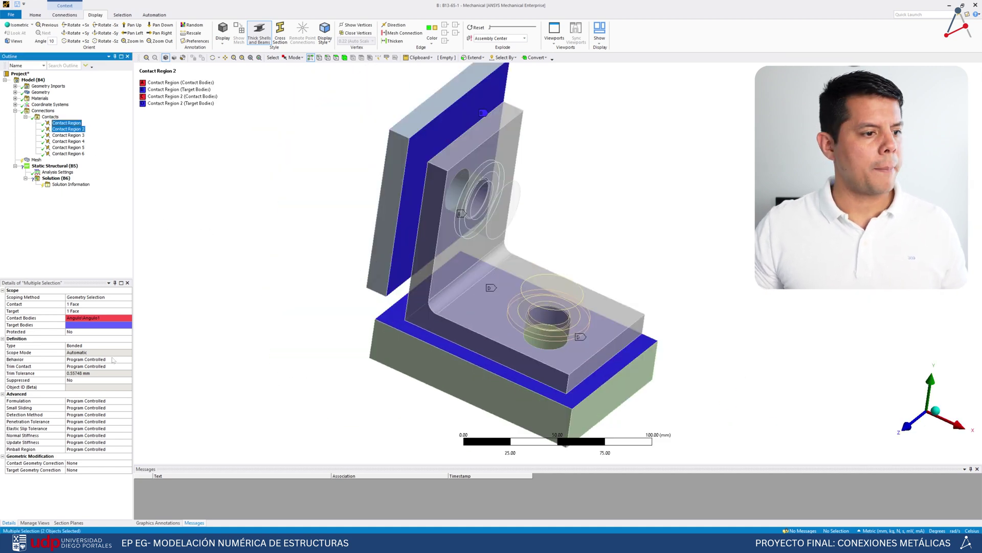
pyautogui.click(122, 346)
pyautogui.click(128, 346)
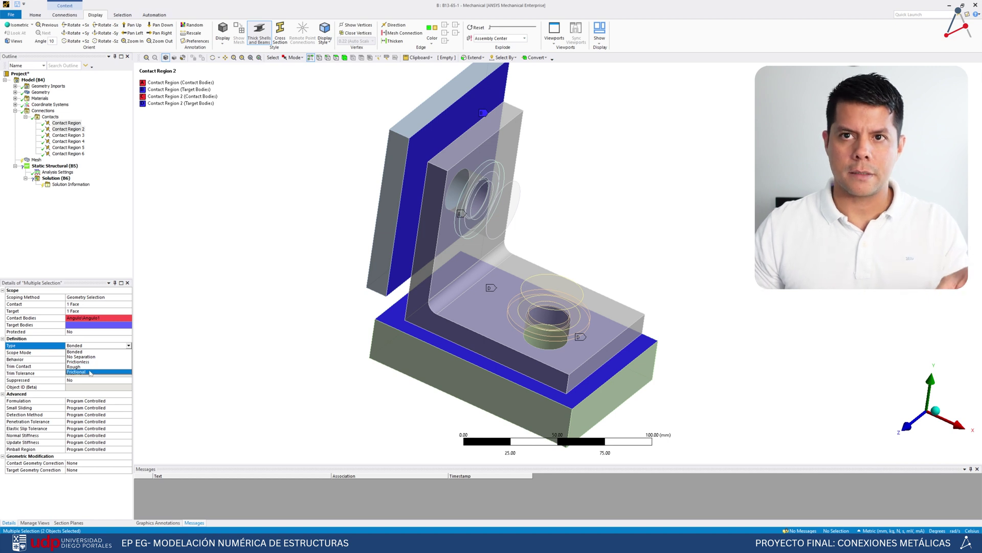
# Examine Contact Regions 3 to 6, checking which angle, washer and bolt faces each one pairs
pyautogui.click(74, 135)
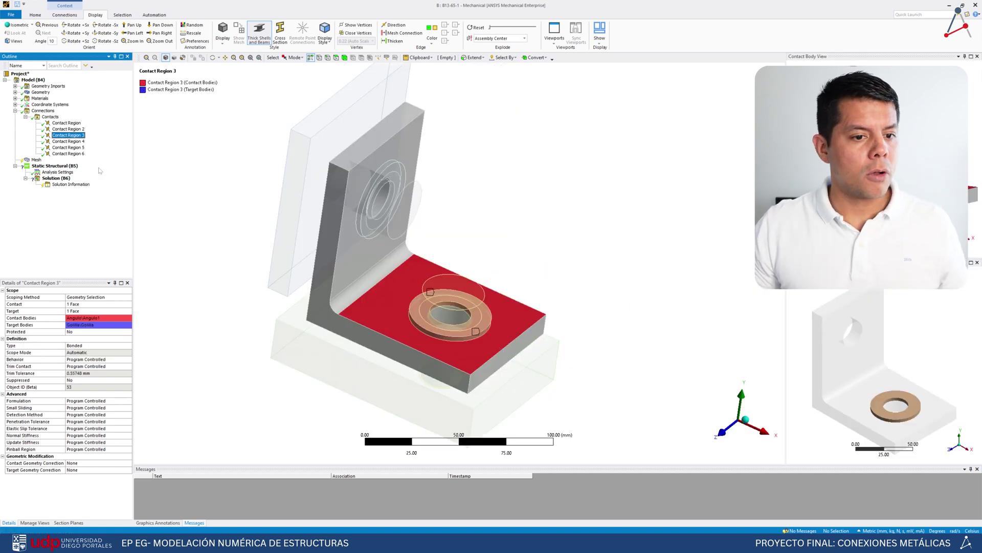
pyautogui.click(72, 142)
pyautogui.click(73, 148)
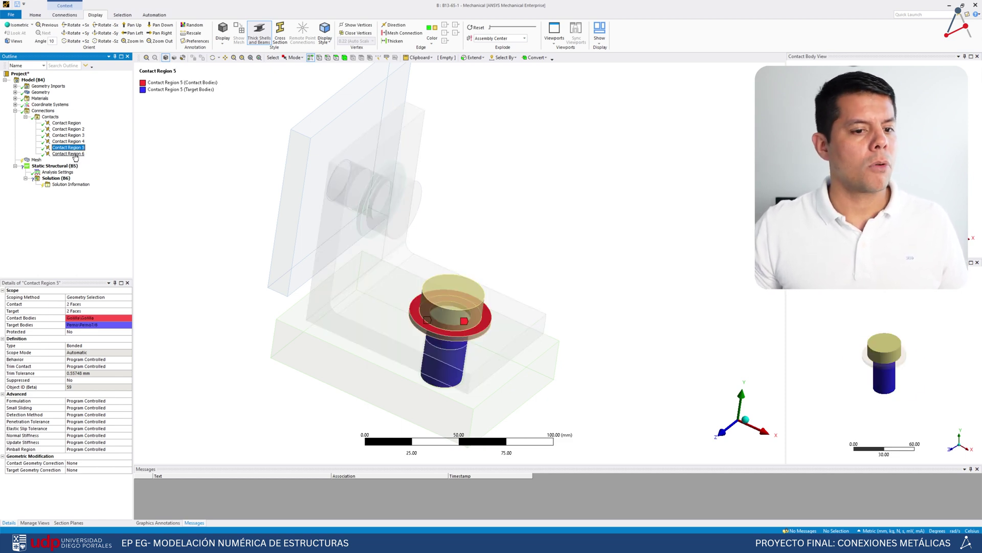
pyautogui.click(76, 155)
pyautogui.moveTo(432, 208)
pyautogui.mouseDown(button='middle')
pyautogui.moveTo(282, 175)
pyautogui.moveTo(269, 187)
pyautogui.moveTo(489, 162)
pyautogui.moveTo(480, 224)
pyautogui.moveTo(439, 195)
pyautogui.mouseUp(button='middle')
pyautogui.scroll(3, 869, 349)
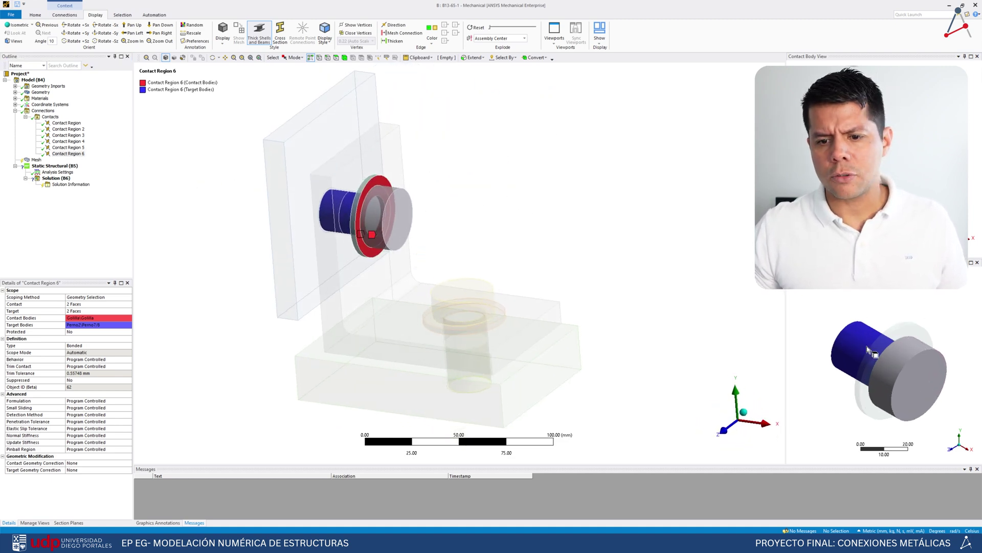
# Generate the mesh of the whole connection with the default settings
pyautogui.click(868, 350)
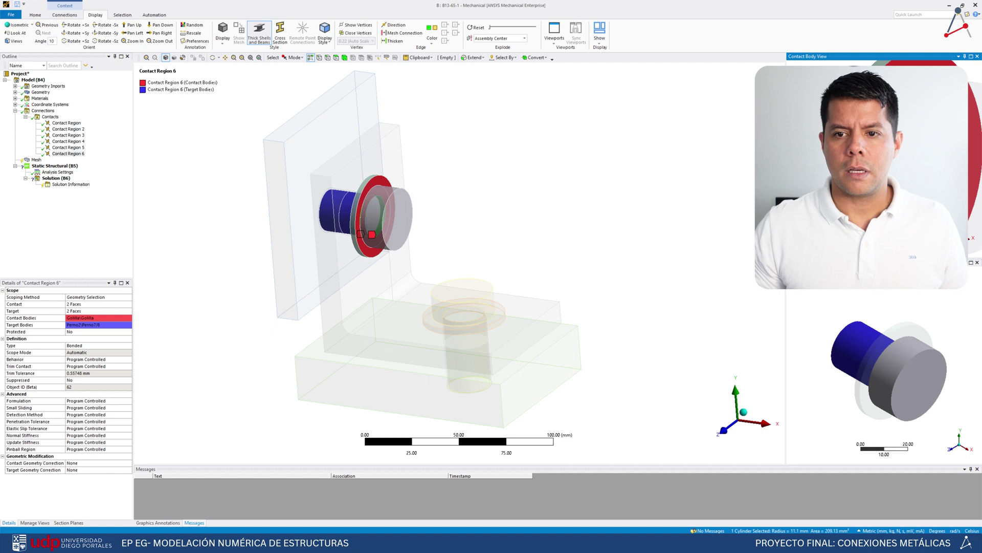
pyautogui.click(26, 160)
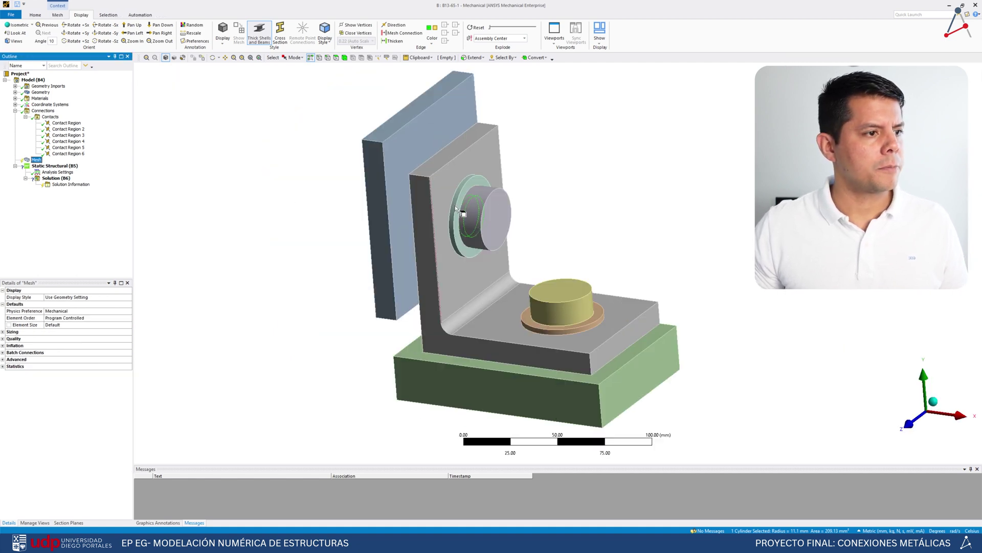
pyautogui.rightClick(32, 161)
pyautogui.click(60, 183)
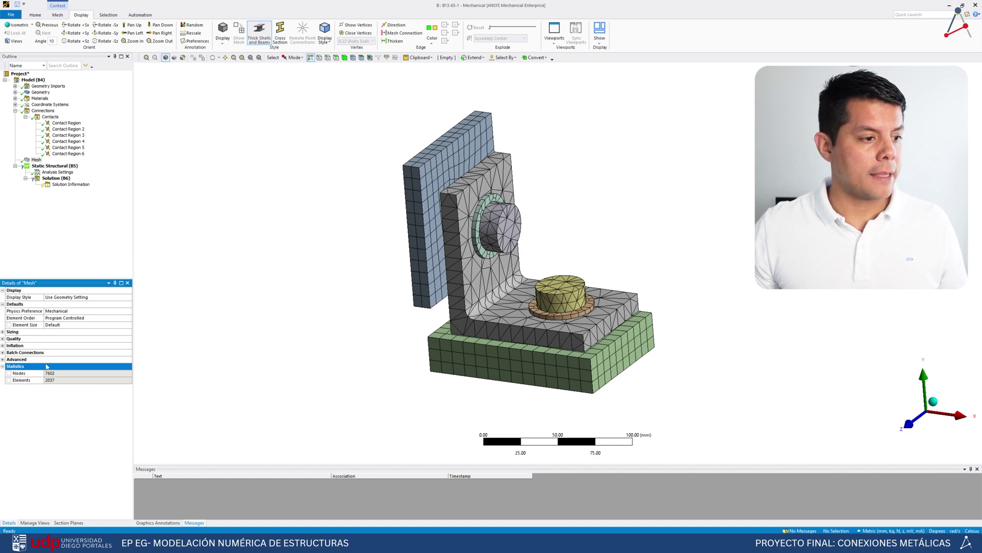
# Examine the default mesh on the angle, plates, washers and bolts, including the underside of the base plate
pyautogui.moveTo(450, 291); pyautogui.dragTo(594, 94, button='middle')
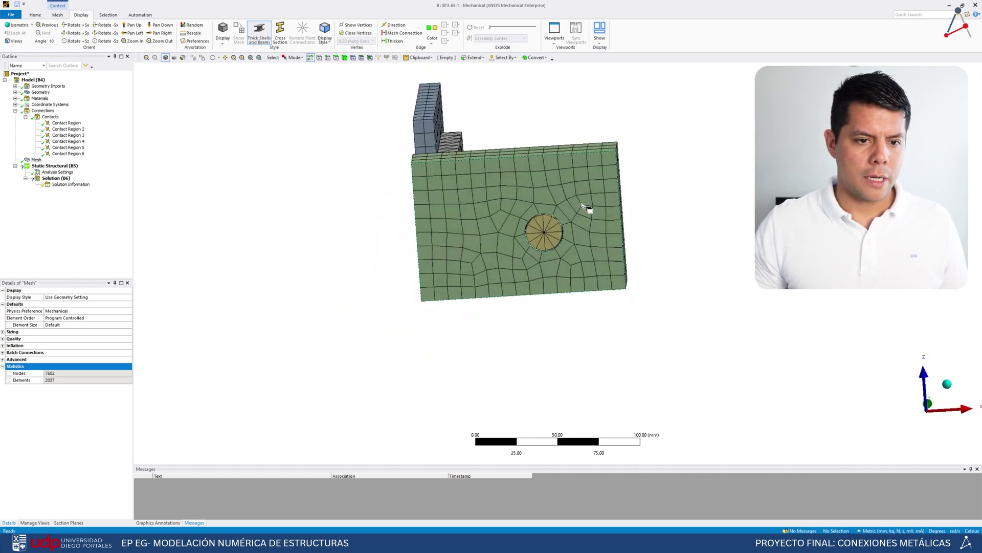
pyautogui.moveTo(571, 220); pyautogui.dragTo(517, 218, button='middle')
pyautogui.scroll(-2, 614, 264)
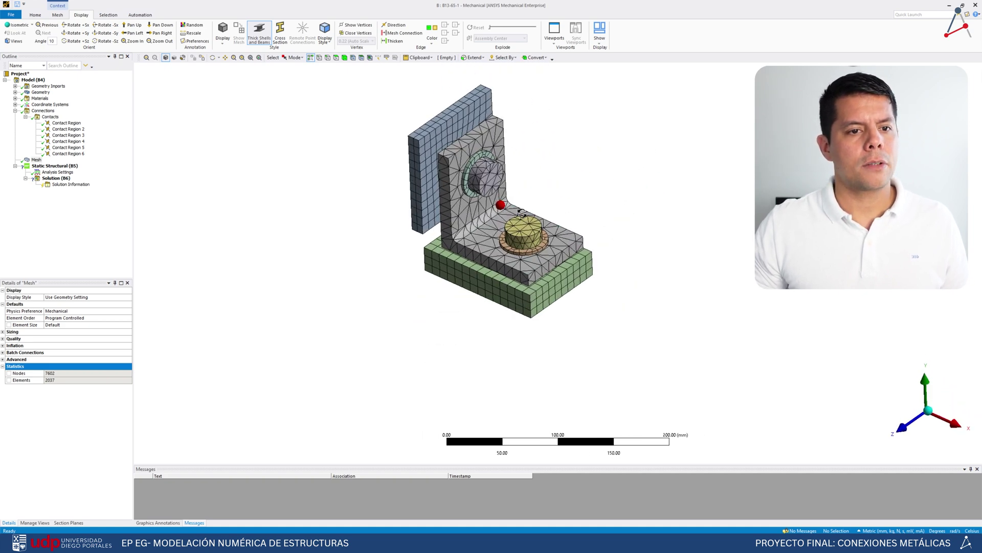
pyautogui.scroll(2, 517, 216)
pyautogui.scroll(2, 517, 221)
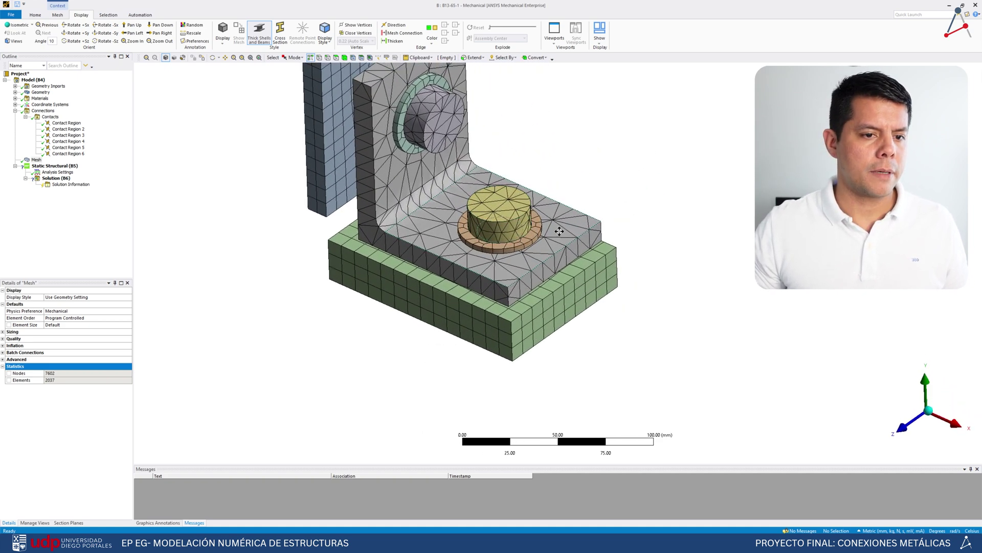
pyautogui.scroll(1, 391, 132)
pyautogui.scroll(2, 391, 132)
pyautogui.click(428, 128)
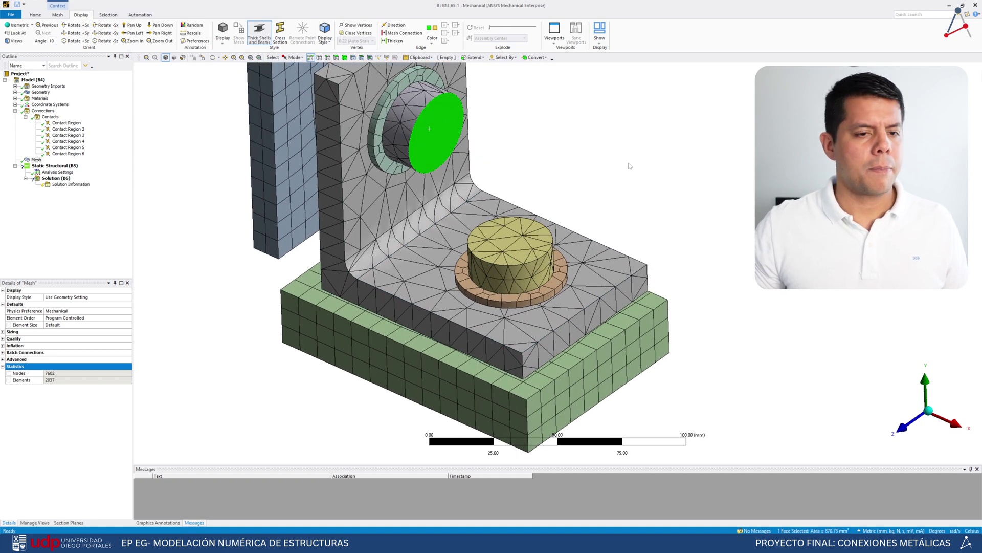
pyautogui.click(609, 177)
pyautogui.scroll(-1, 609, 177)
pyautogui.scroll(-2, 609, 178)
pyautogui.scroll(2, 578, 195)
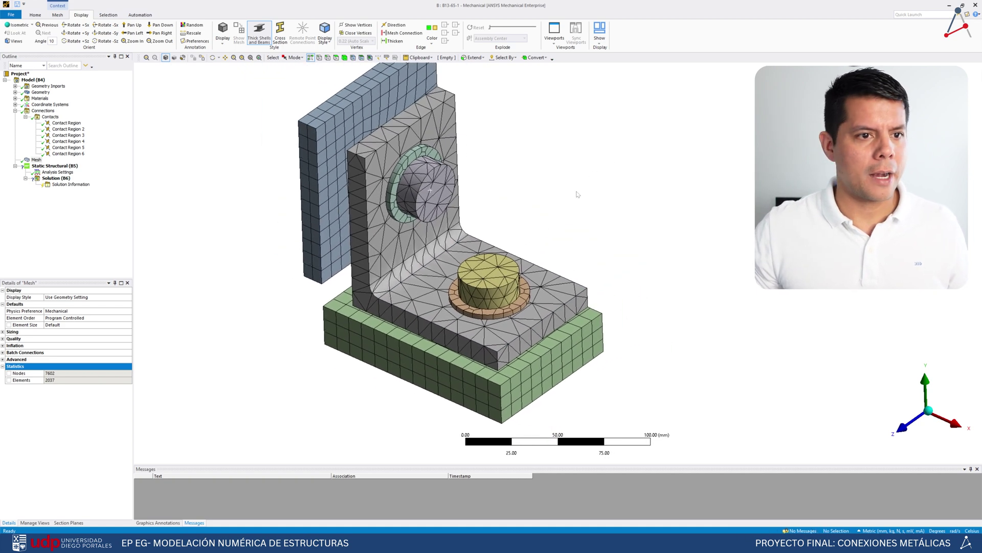
# Add a mesh method scoped to both bolt bodies and set it to MultiZone
pyautogui.click(36, 159)
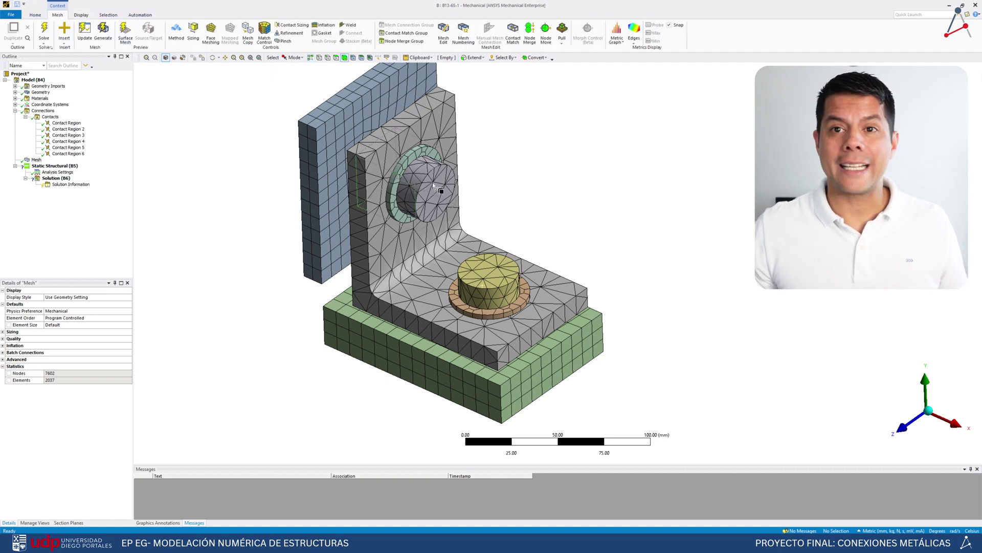
pyautogui.click(433, 187)
pyautogui.keyDown('ctrl'); pyautogui.click(485, 269); pyautogui.keyUp('ctrl')
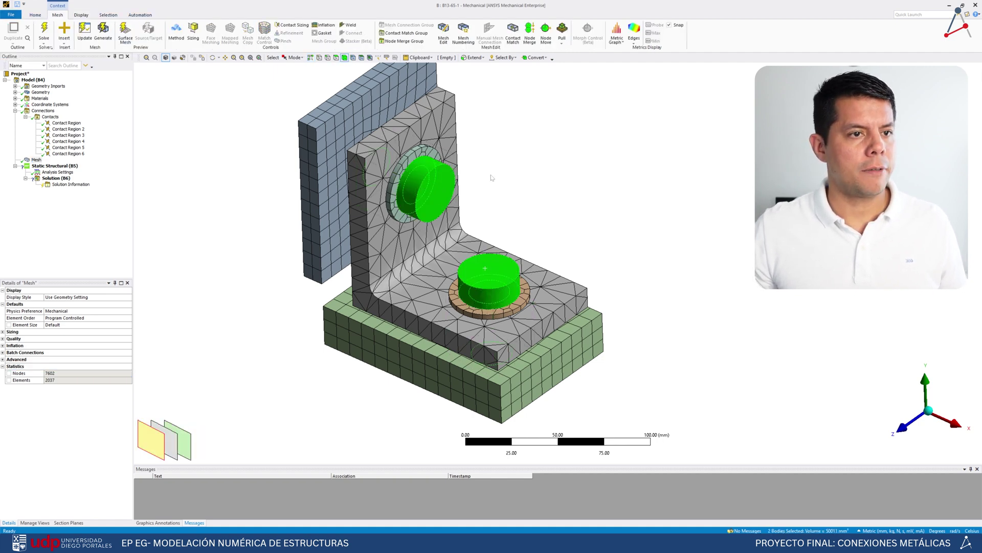
pyautogui.click(175, 32)
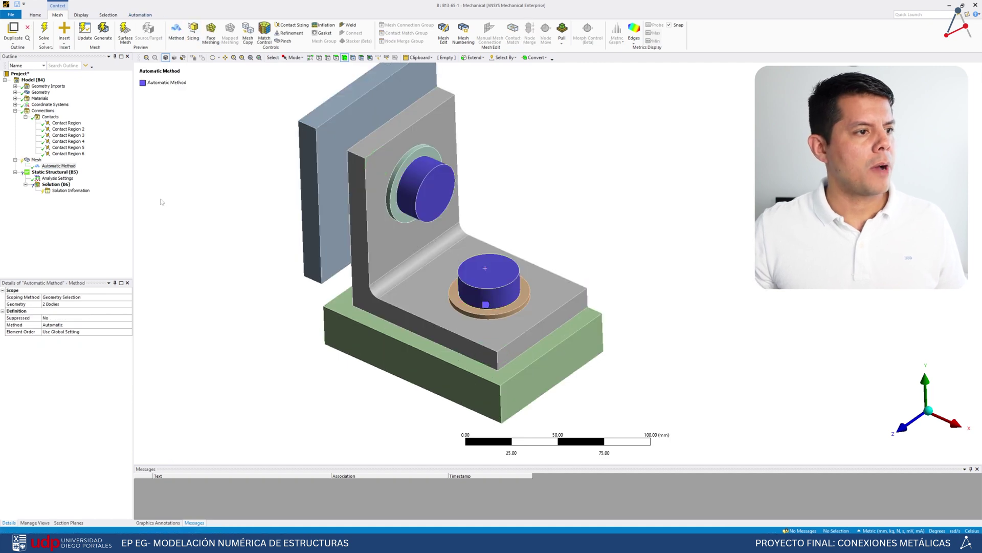
pyautogui.click(130, 328)
pyautogui.click(77, 359)
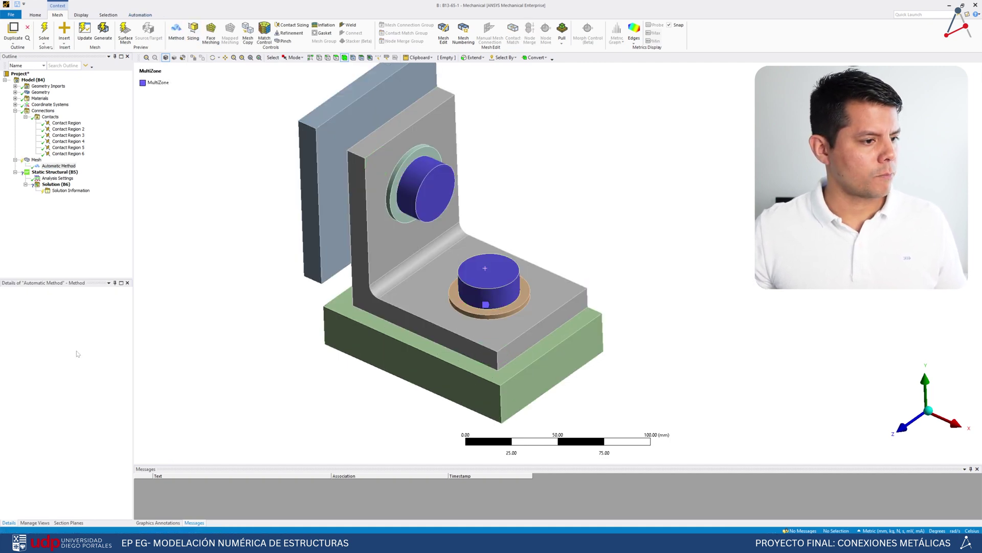
# Regenerate the mesh with the MultiZone method applied to the bolts
pyautogui.click(36, 160)
pyautogui.rightClick(36, 160)
pyautogui.click(63, 183)
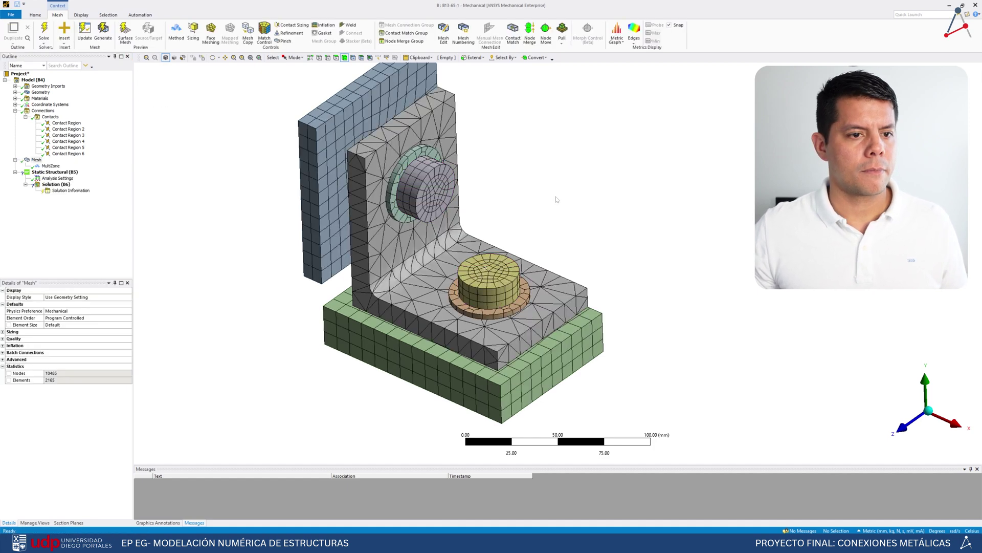
pyautogui.moveTo(553, 214)
pyautogui.mouseDown(button='middle')
pyautogui.moveTo(563, 167)
pyautogui.moveTo(556, 209)
pyautogui.mouseUp(button='middle')
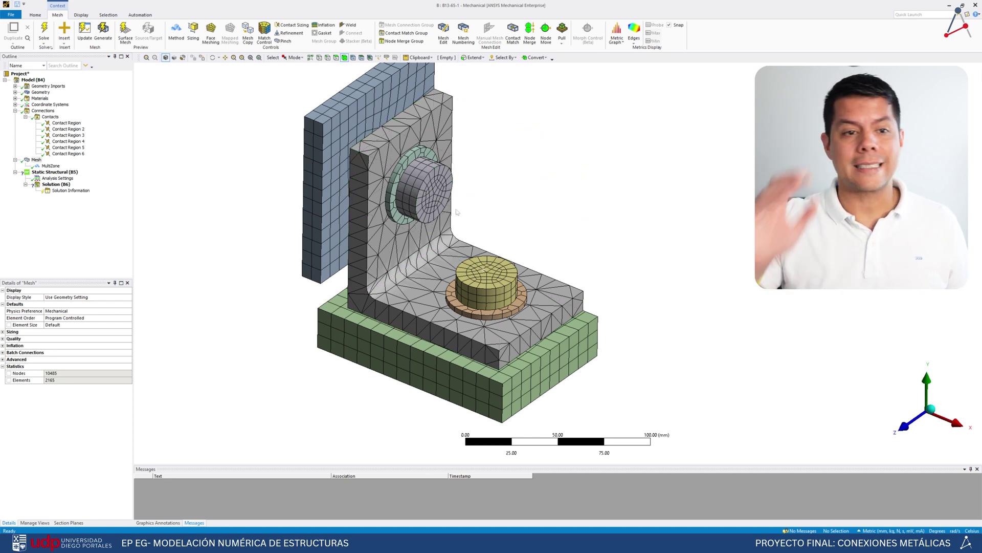
# Isolate the two washers by hiding all other bodies
pyautogui.click(398, 175)
pyautogui.keyDown('ctrl'); pyautogui.click(487, 314); pyautogui.keyUp('ctrl')
pyautogui.rightClick(486, 314)
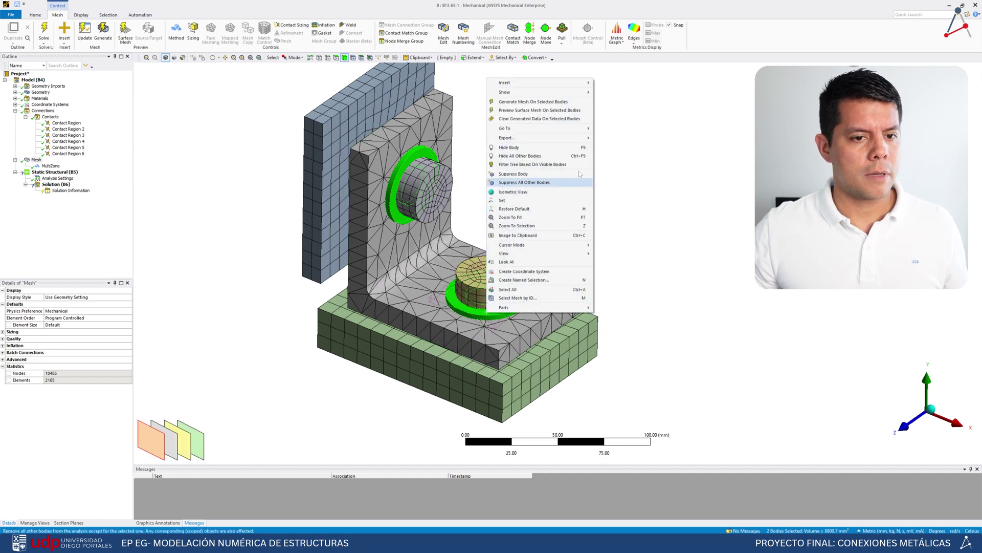
pyautogui.click(545, 155)
pyautogui.click(483, 191)
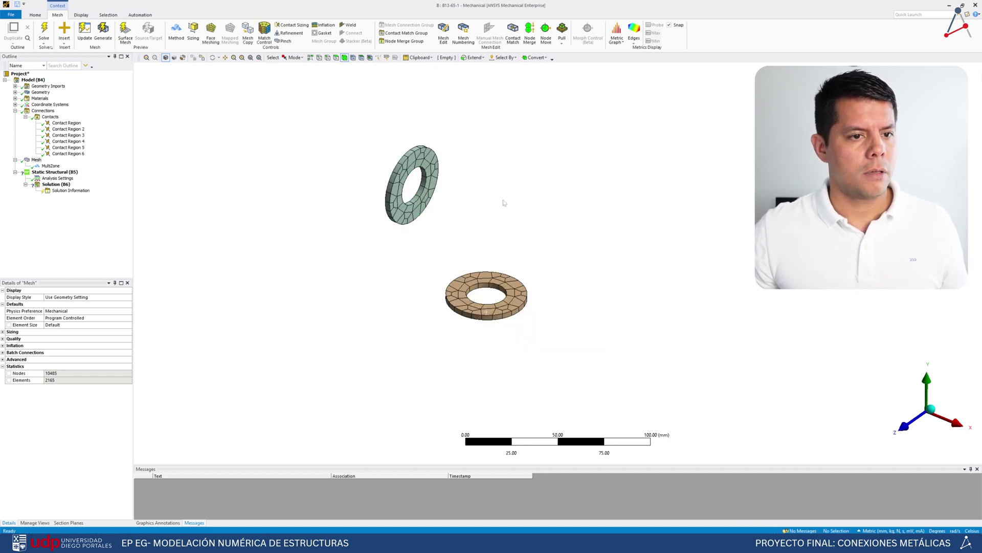
# Add a second mesh method scoped to both washers and set it to MultiZone
pyautogui.click(400, 174)
pyautogui.keyDown('ctrl'); pyautogui.click(495, 275); pyautogui.keyUp('ctrl')
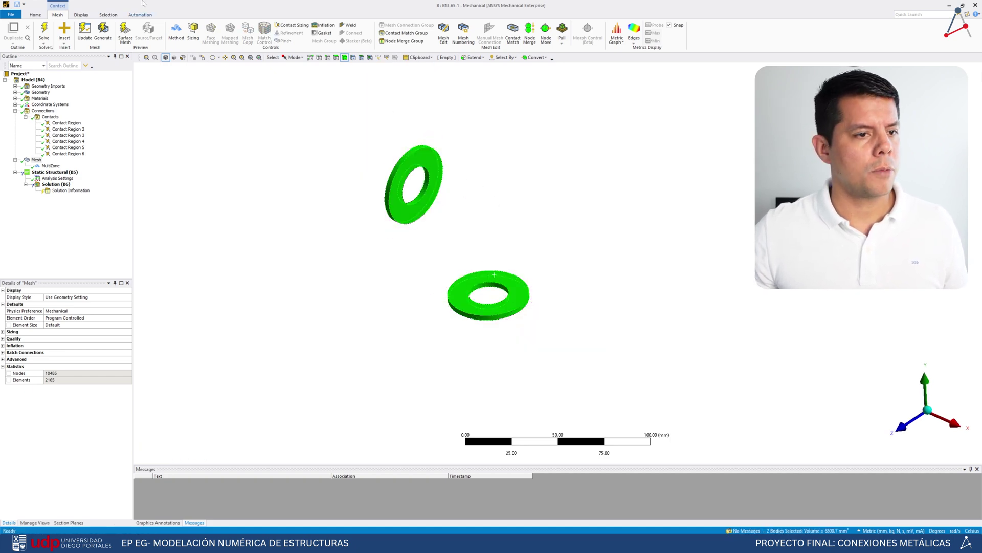
pyautogui.click(176, 32)
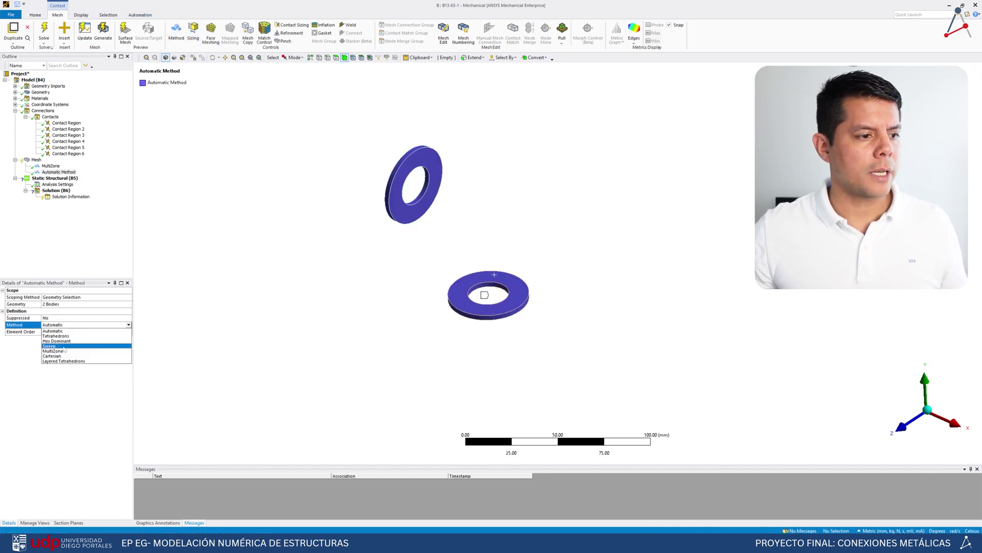
pyautogui.click(60, 351)
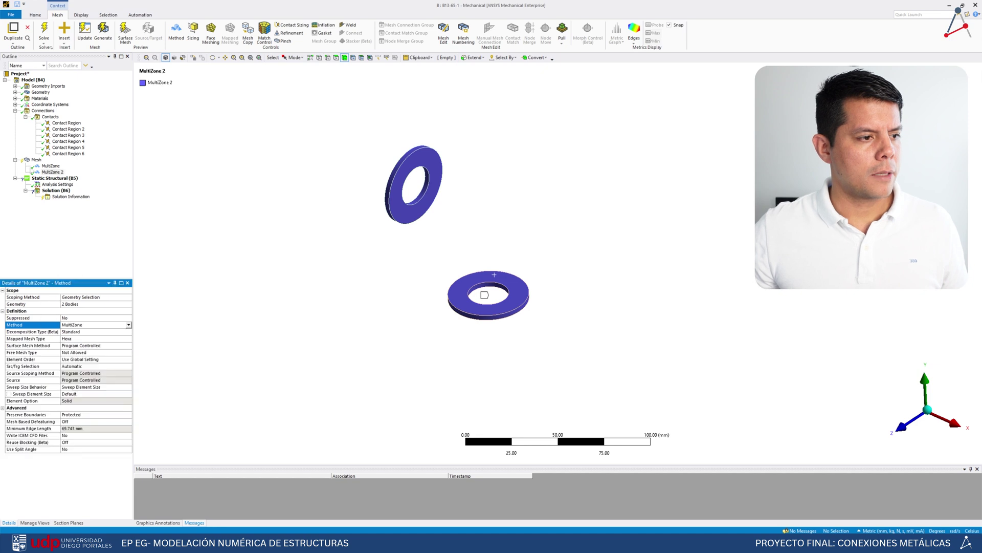
# Regenerate the mesh to apply the MultiZone method to the washers
pyautogui.rightClick(29, 156)
pyautogui.click(29, 160)
pyautogui.rightClick(25, 160)
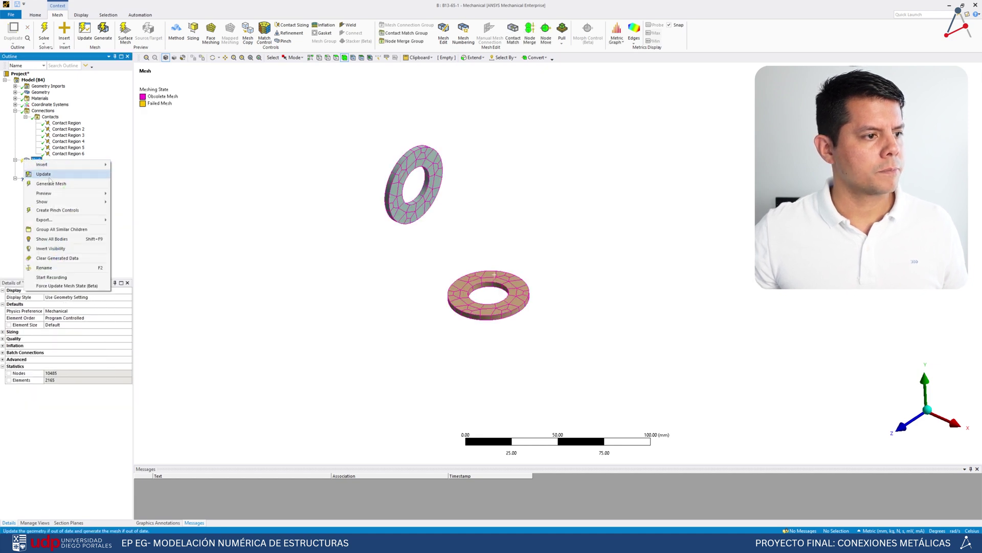
pyautogui.click(48, 183)
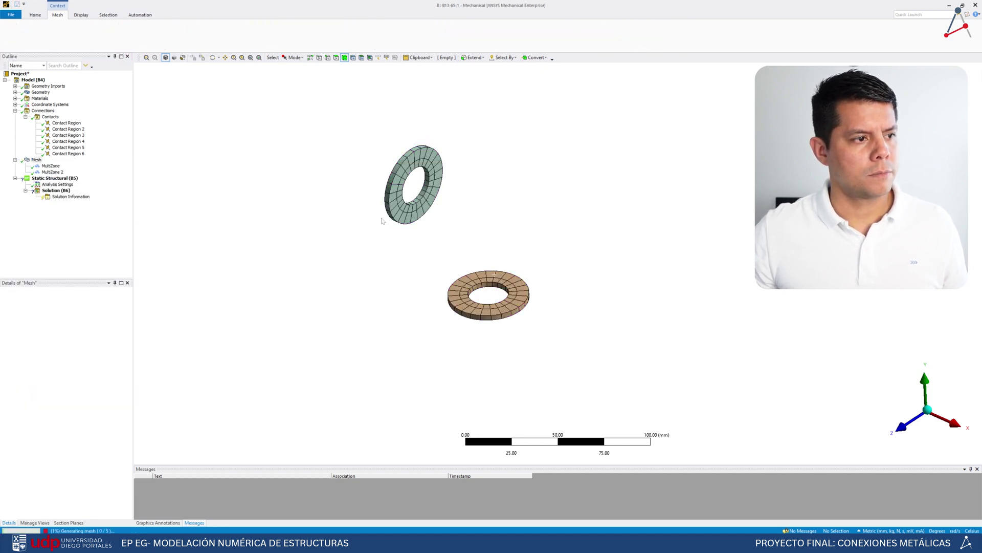
pyautogui.moveTo(416, 240); pyautogui.dragTo(439, 230, button='middle')
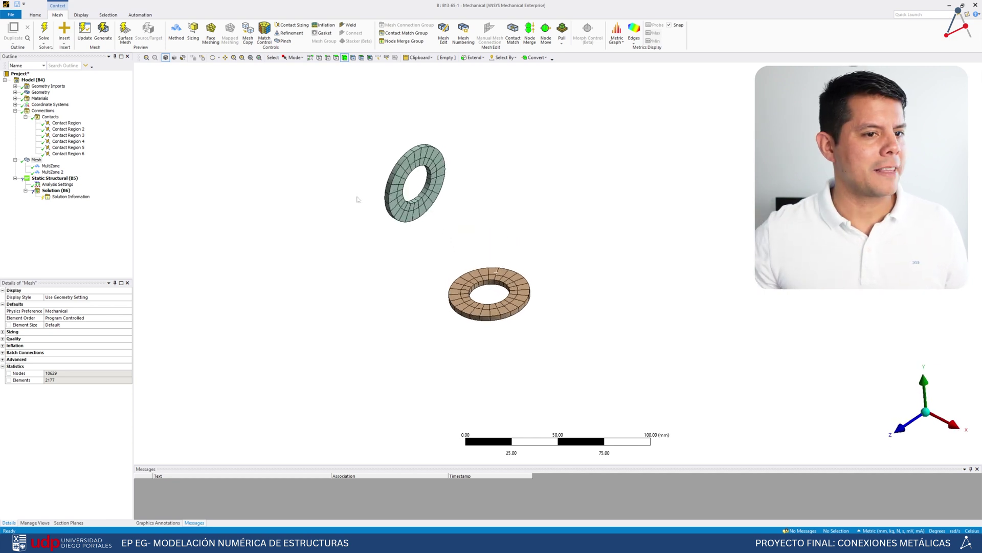
# Set the sweep element size of the washers' MultiZone method to 1.5 mm and regenerate the mesh
pyautogui.click(53, 172)
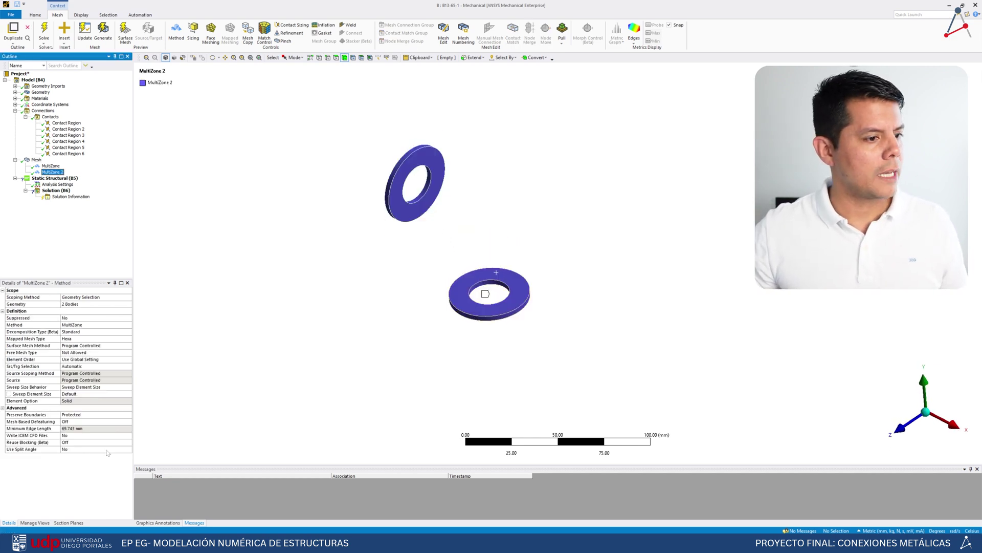
pyautogui.click(85, 387)
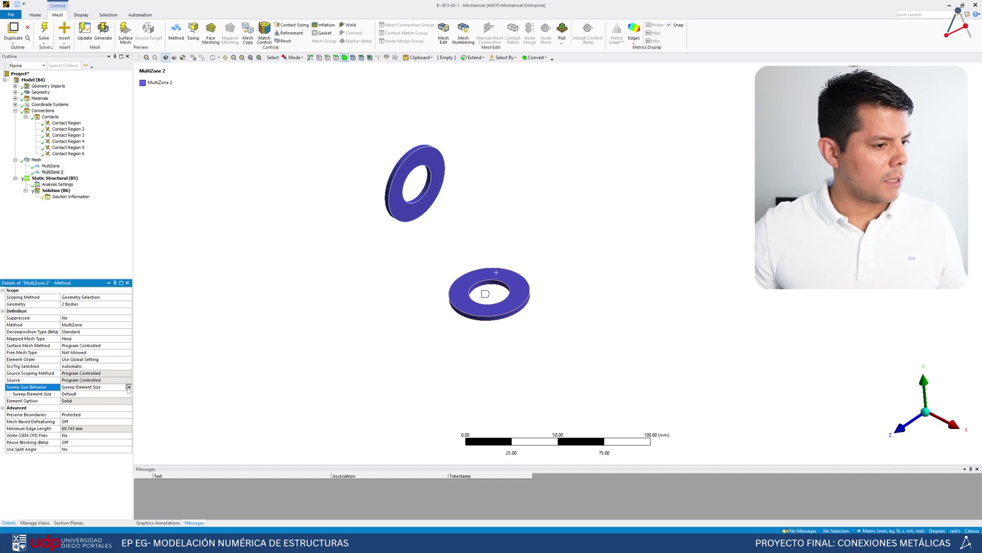
pyautogui.click(129, 388)
pyautogui.click(74, 393)
pyautogui.click(72, 394)
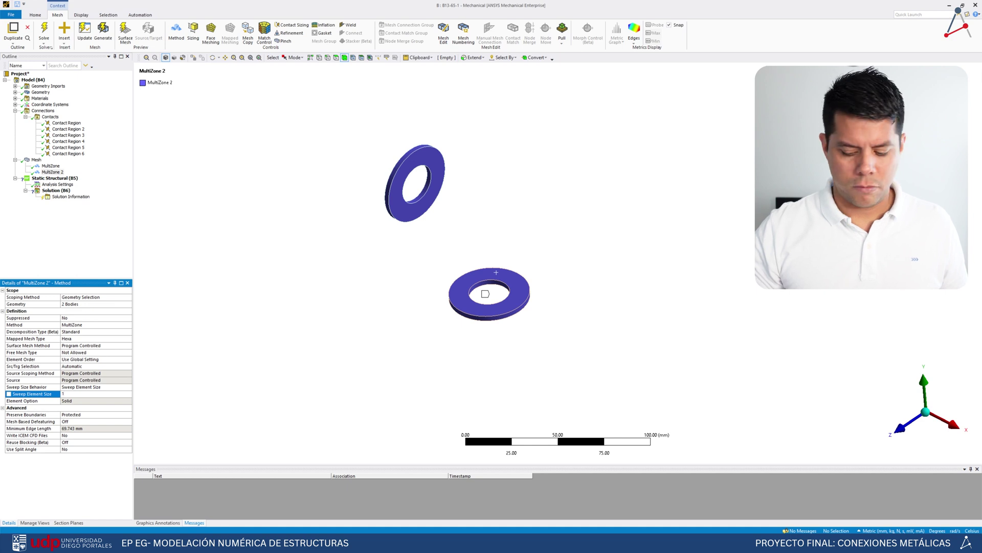
pyautogui.write('1.5')
pyautogui.press('Return')
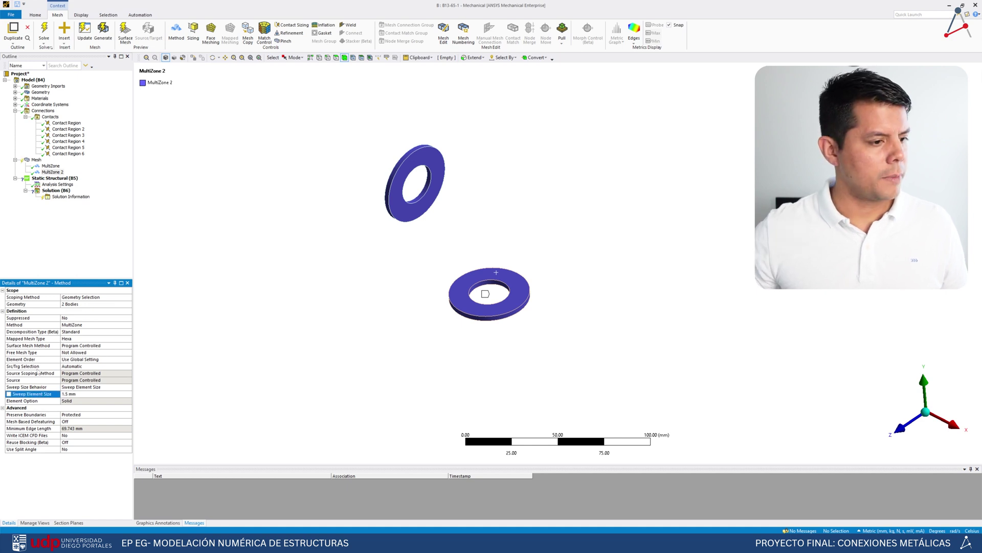
pyautogui.rightClick(37, 160)
pyautogui.click(71, 180)
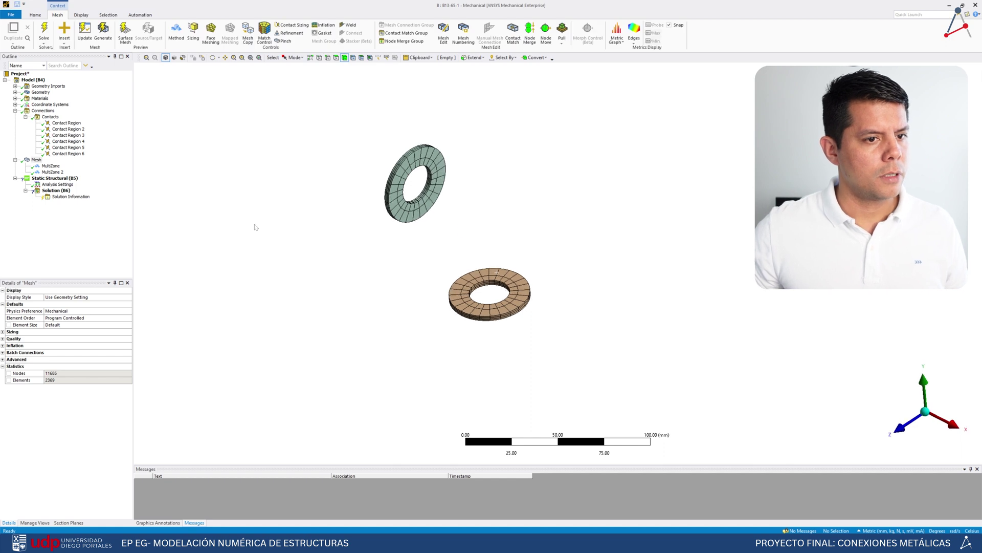
# Set the sweep element size of the washers' MultiZone method to 2.0 mm and regenerate the mesh
pyautogui.click(50, 172)
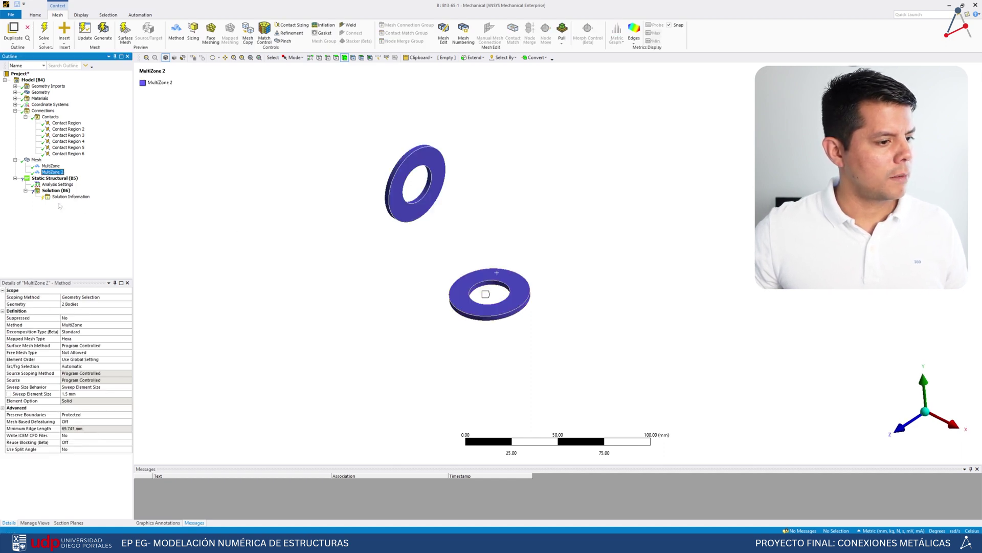
pyautogui.click(75, 394)
pyautogui.write('2')
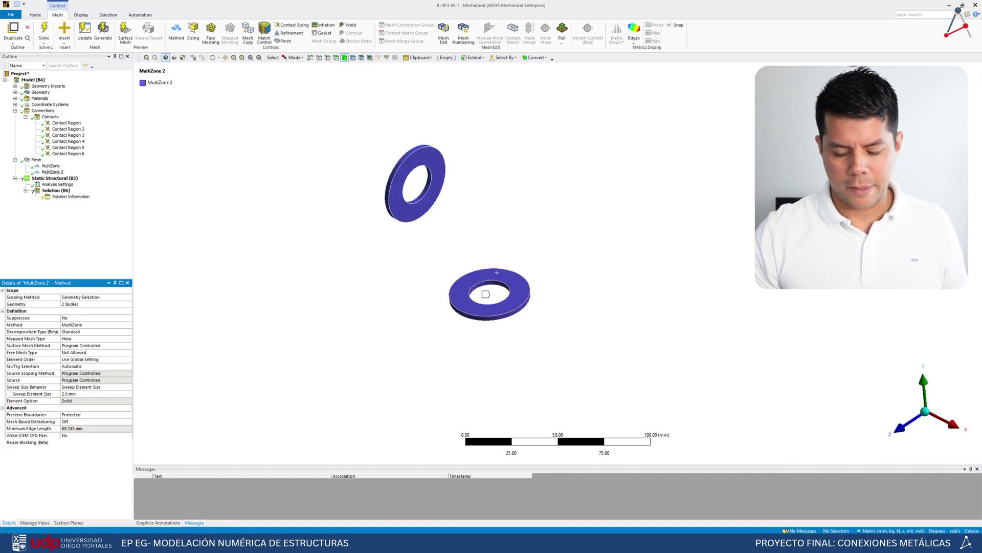
pyautogui.press('Return')
pyautogui.rightClick(36, 159)
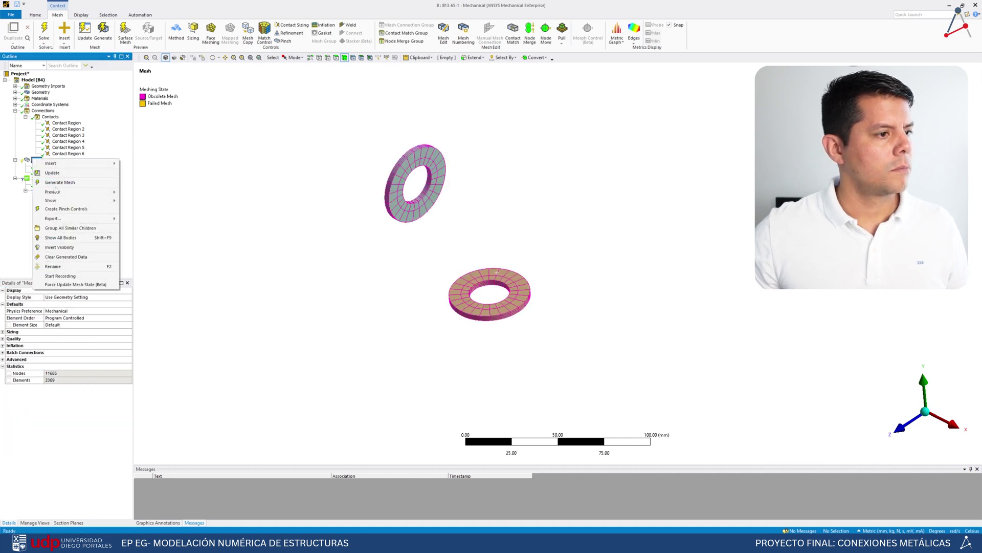
pyautogui.click(62, 188)
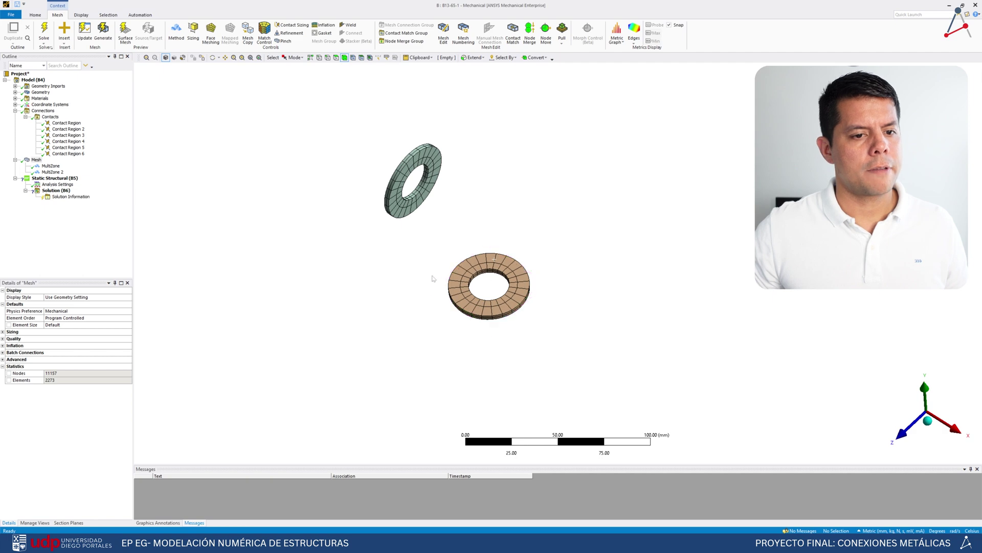
# Show all bodies of the connection again
pyautogui.rightClick(223, 173)
pyautogui.click(255, 205)
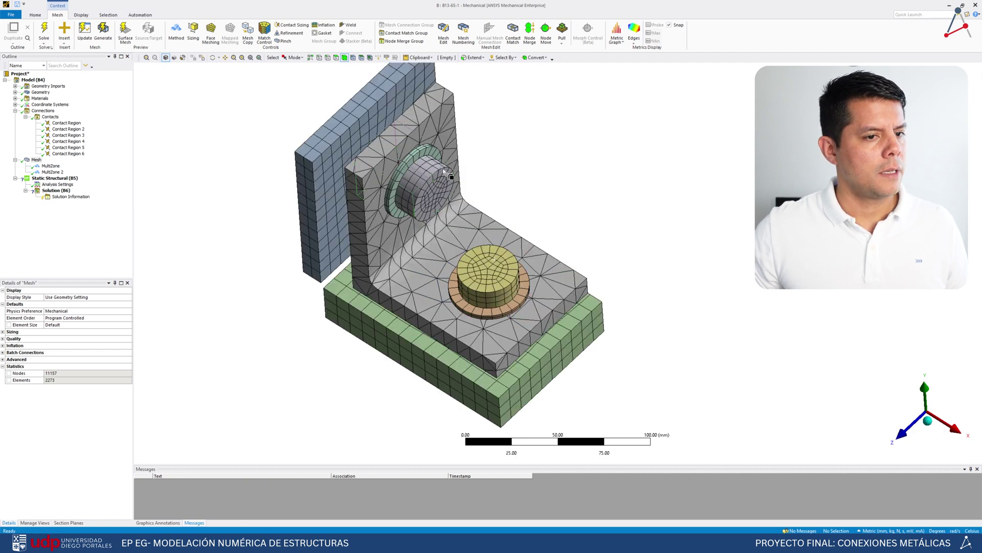
pyautogui.moveTo(512, 187)
pyautogui.mouseDown(button='middle')
pyautogui.moveTo(526, 167)
pyautogui.moveTo(502, 196)
pyautogui.mouseUp(button='middle')
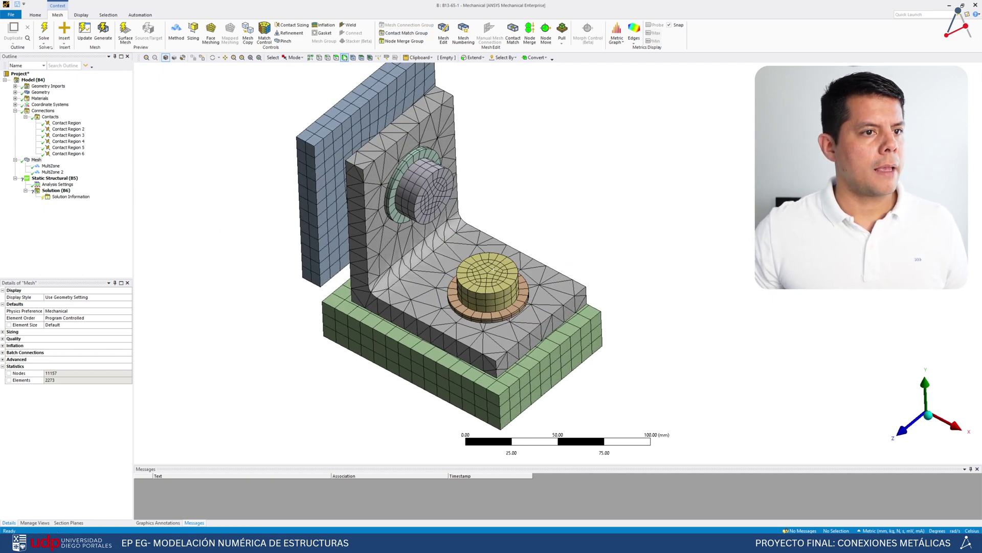
# Add a MultiZone mesh method to the angle body and regenerate the mesh
pyautogui.click(425, 126)
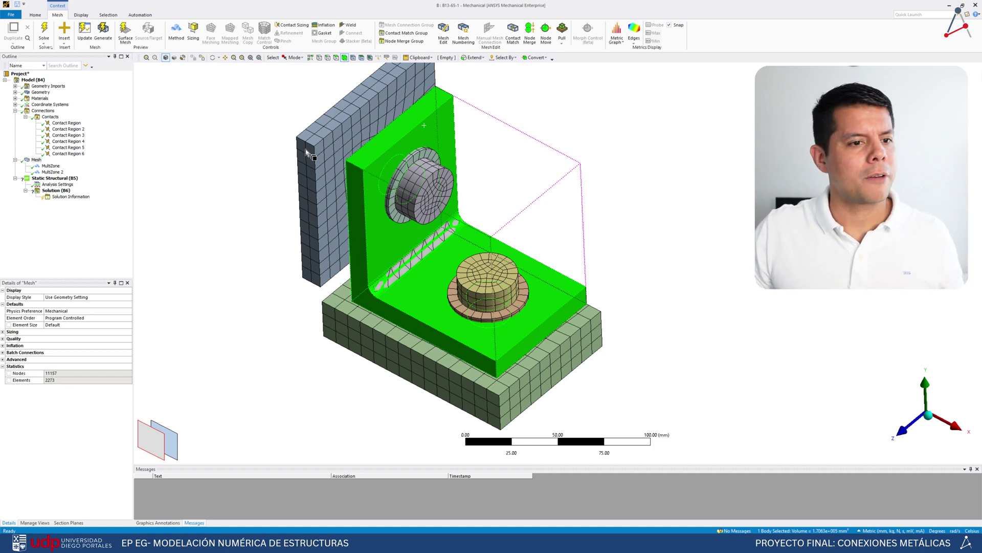
pyautogui.click(176, 33)
pyautogui.click(84, 325)
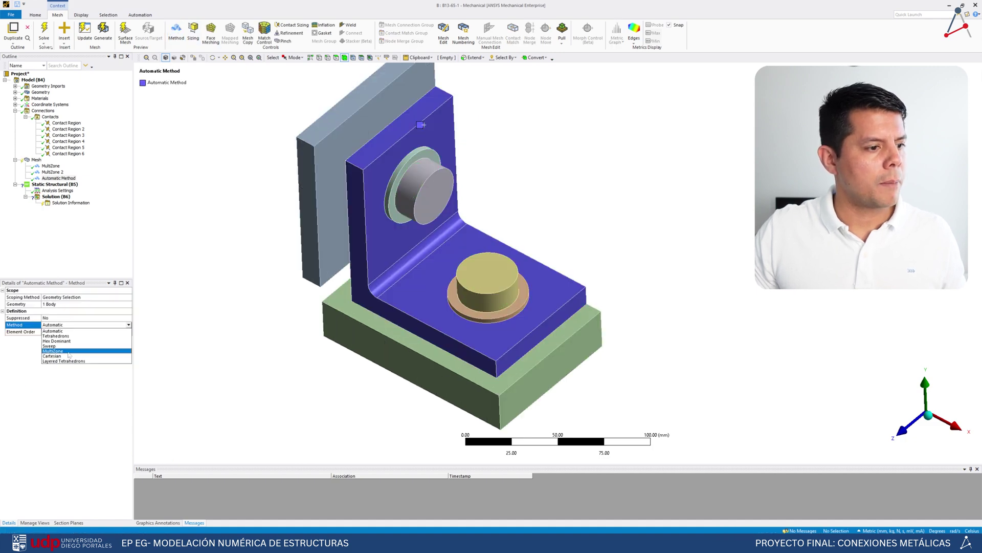
pyautogui.click(53, 351)
pyautogui.click(36, 160)
pyautogui.rightClick(36, 159)
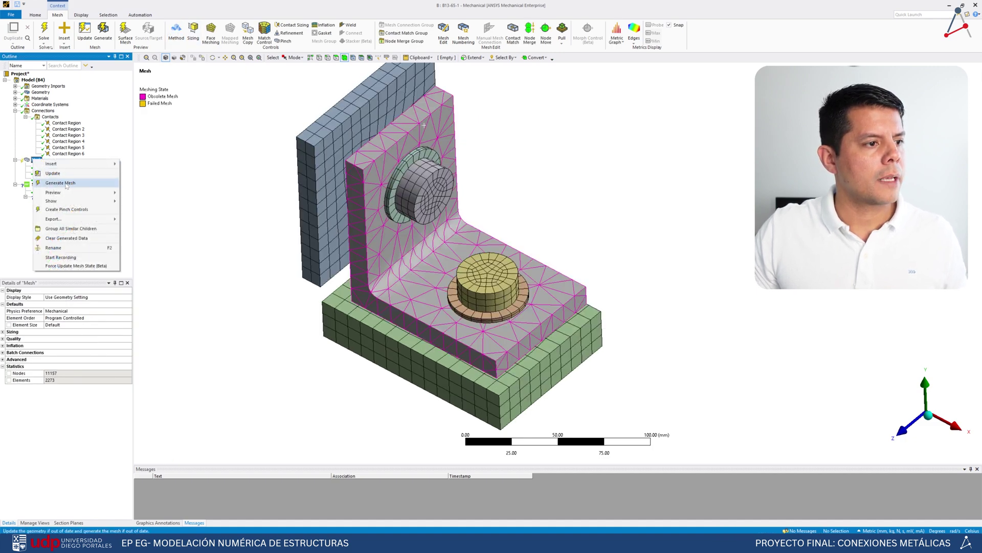
pyautogui.click(67, 186)
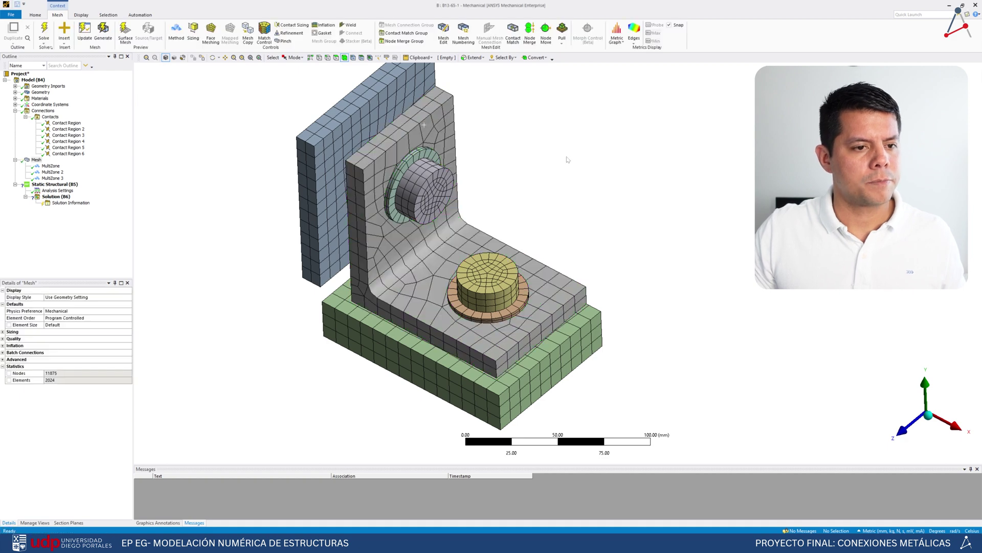
# Set the global mesh element size to 4 mm and regenerate the mesh
pyautogui.moveTo(578, 217)
pyautogui.mouseDown(button='middle')
pyautogui.moveTo(570, 205)
pyautogui.moveTo(592, 184)
pyautogui.moveTo(561, 209)
pyautogui.mouseUp(button='middle')
pyautogui.click(43, 160)
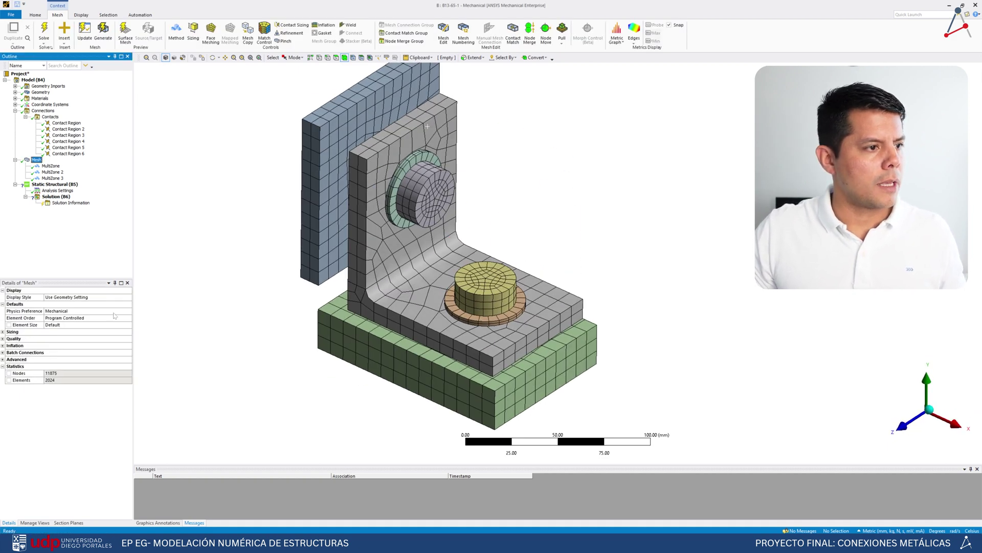
pyautogui.click(61, 326)
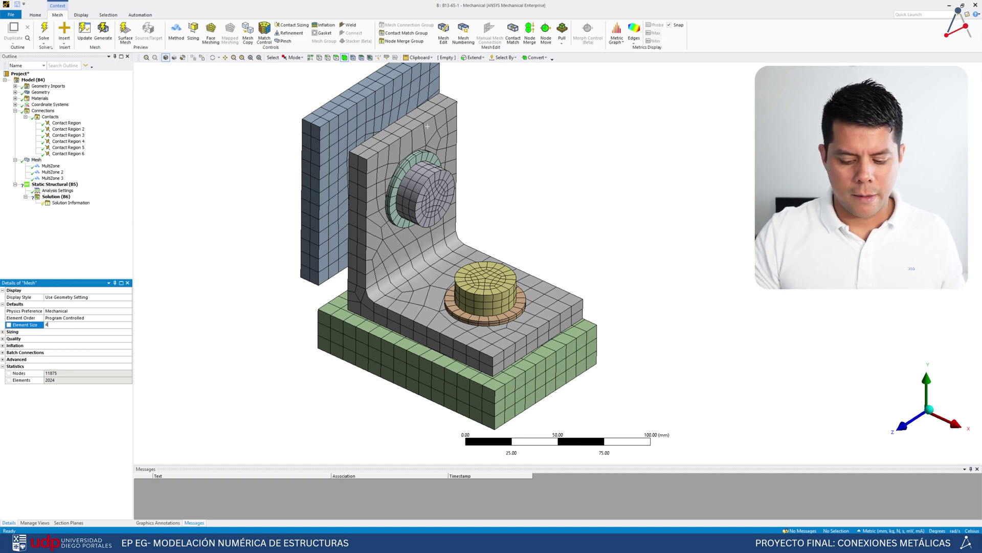
pyautogui.press('Return')
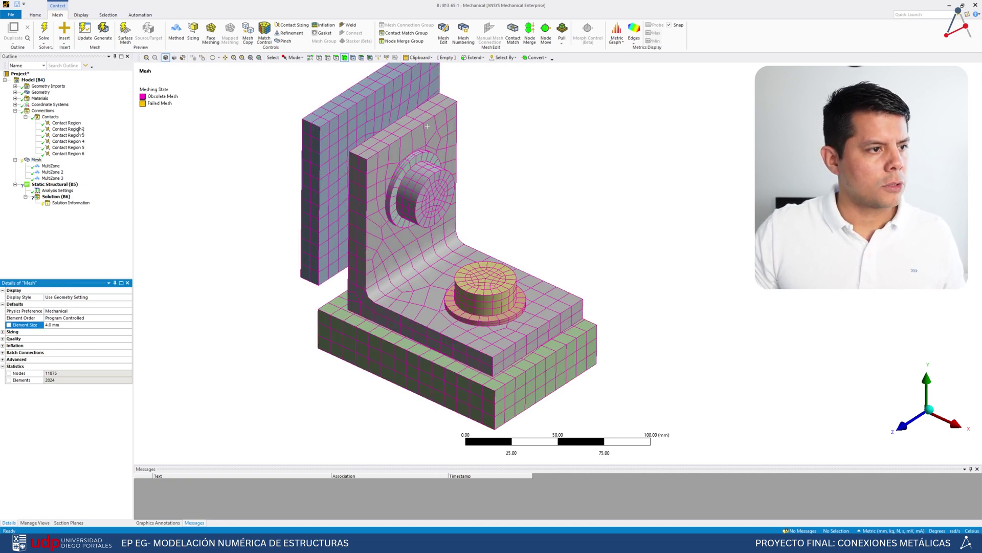
pyautogui.rightClick(37, 161)
pyautogui.click(70, 190)
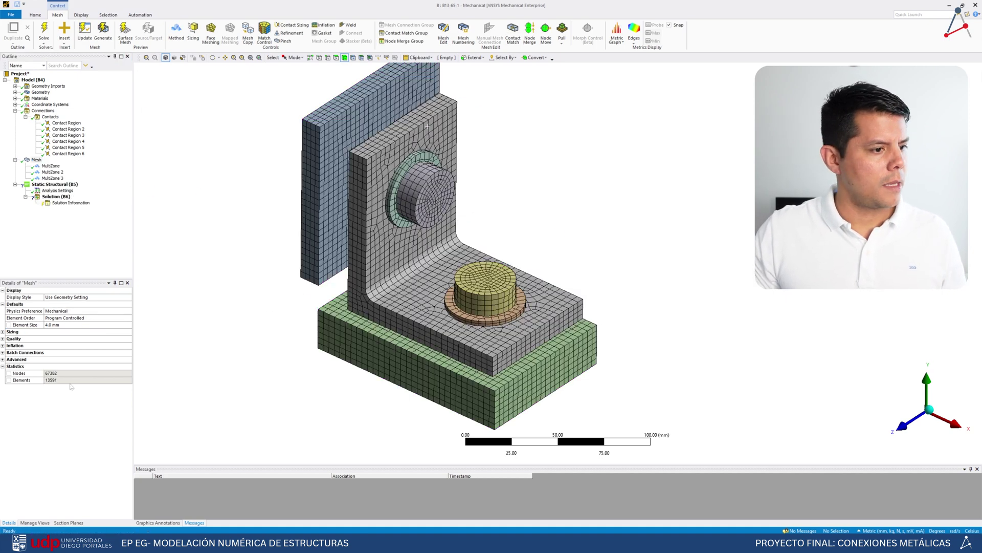
# Examine the refined mesh on the plates, angle, bolts and washers from several directions, including a view along the Y axis
pyautogui.scroll(2, 518, 308)
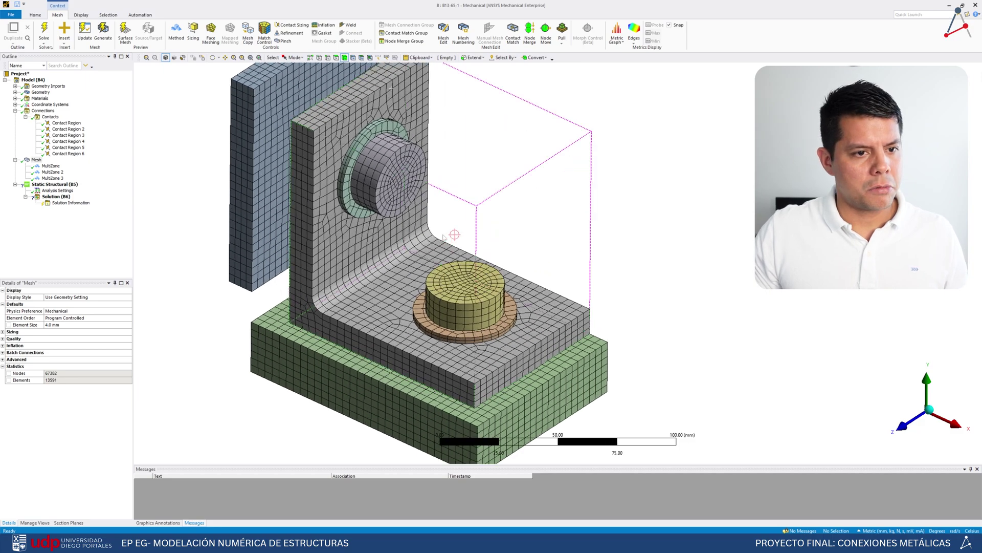
pyautogui.moveTo(517, 308); pyautogui.dragTo(395, 152, button='middle')
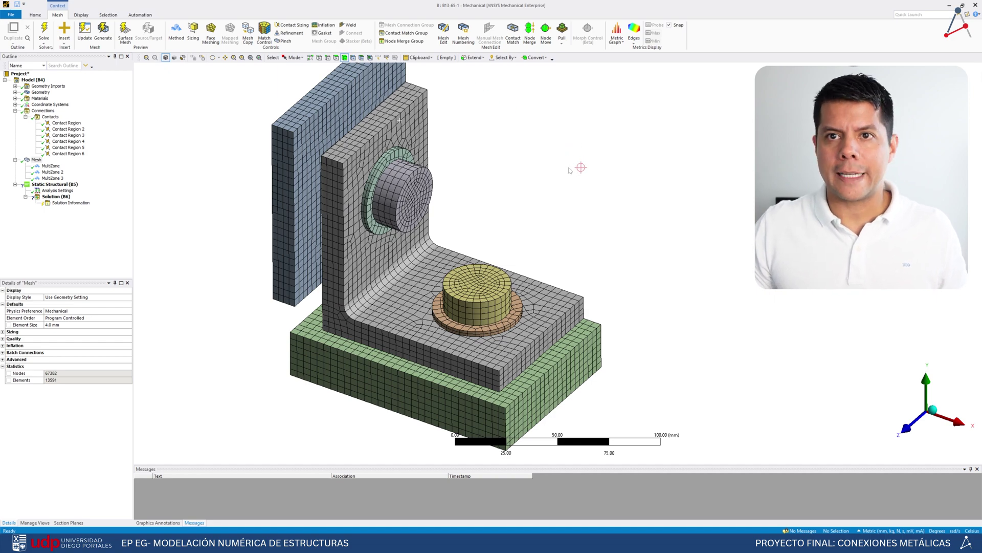
pyautogui.moveTo(569, 170); pyautogui.dragTo(537, 206, button='middle')
pyautogui.moveTo(562, 255); pyautogui.dragTo(552, 215, button='middle')
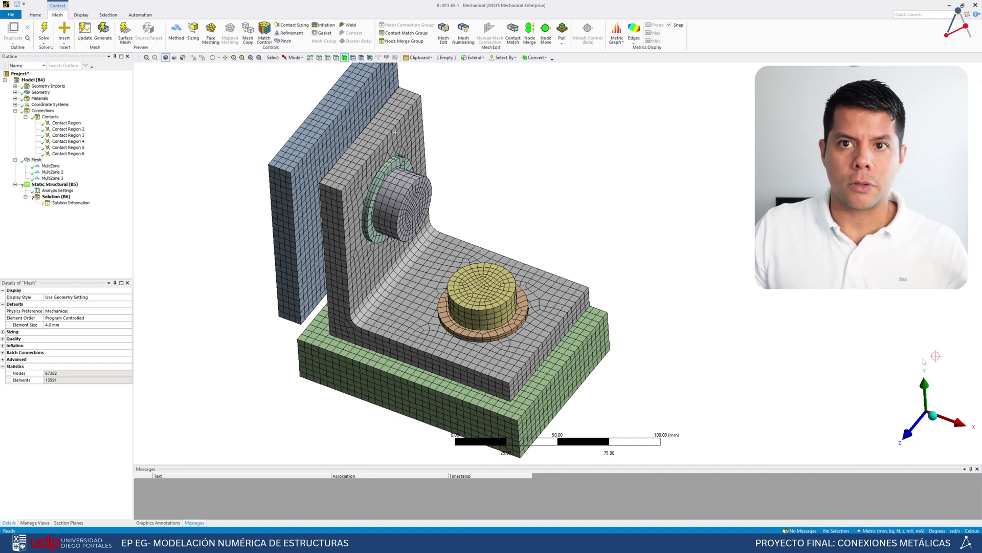
pyautogui.click(923, 384)
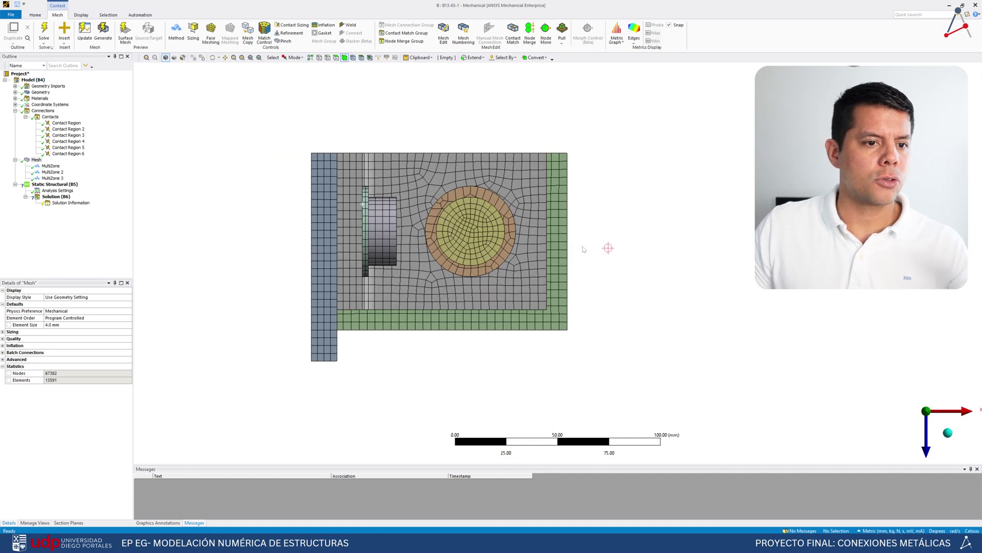
pyautogui.moveTo(598, 277); pyautogui.dragTo(479, 186, button='middle')
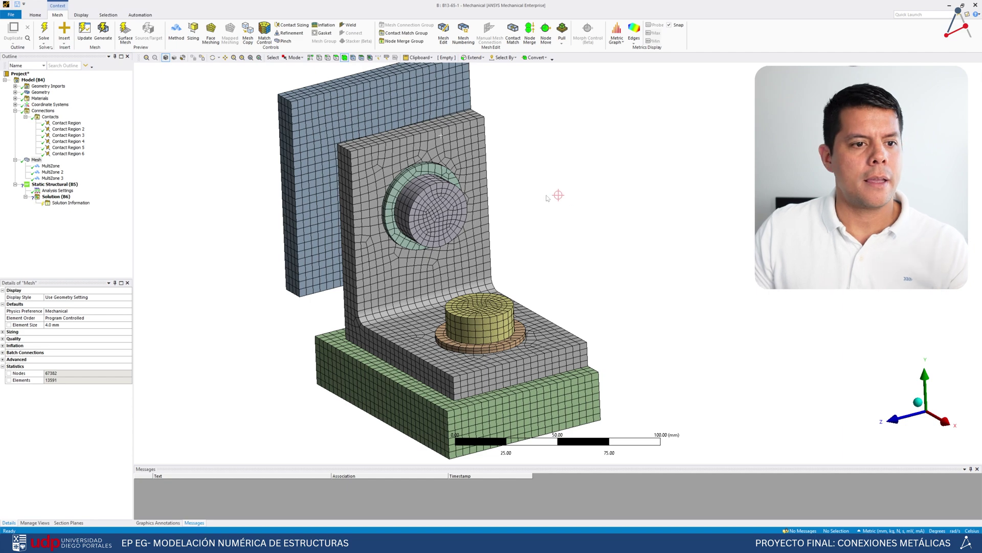
pyautogui.scroll(-1, 550, 197)
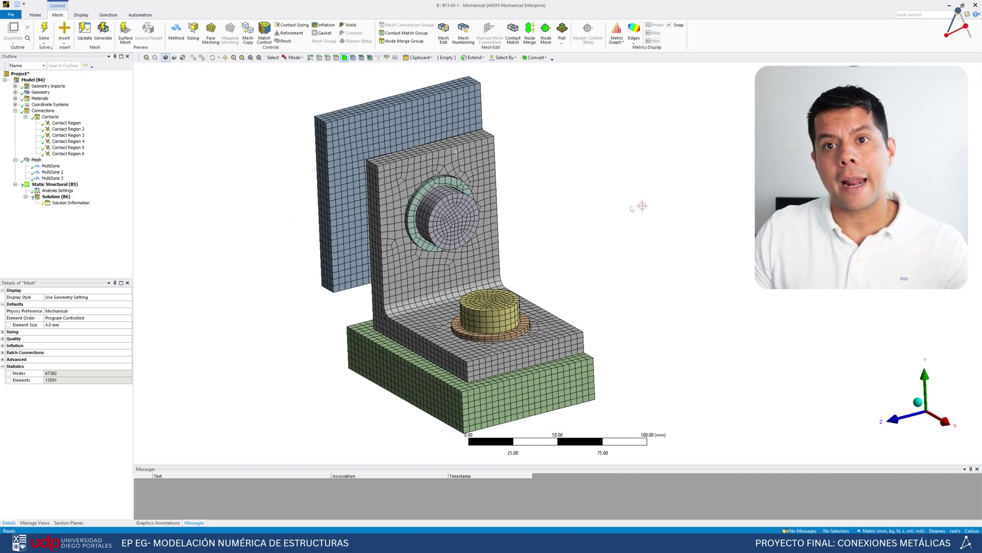
pyautogui.moveTo(614, 273)
pyautogui.mouseDown(button='middle')
pyautogui.moveTo(634, 278)
pyautogui.moveTo(512, 303)
pyautogui.moveTo(665, 311)
pyautogui.moveTo(691, 298)
pyautogui.mouseUp(button='middle')
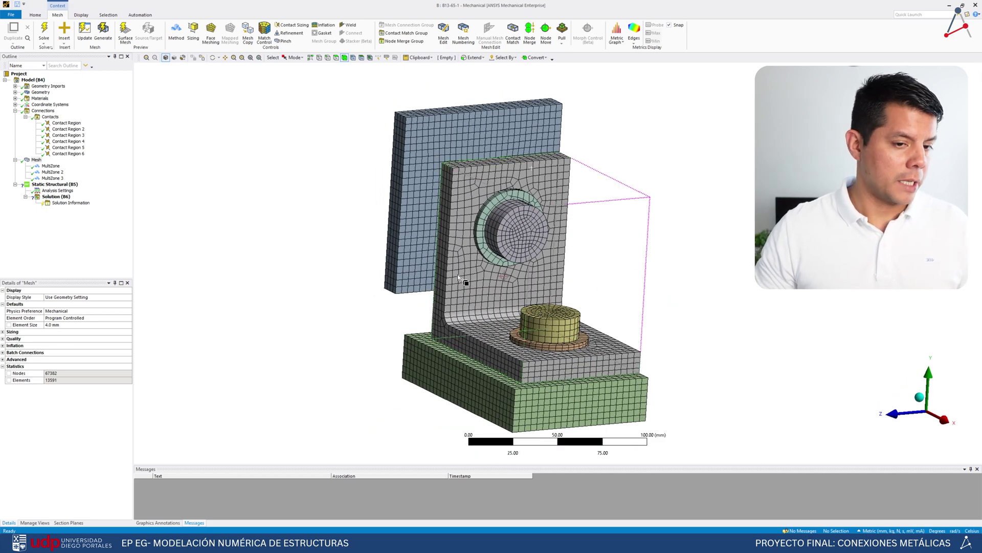
pyautogui.scroll(2, 595, 261)
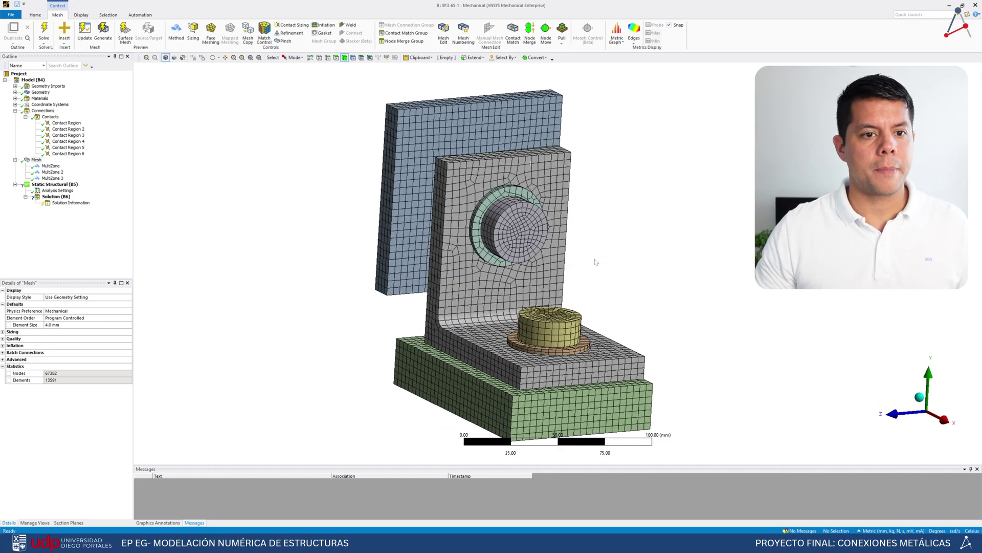
pyautogui.keyDown('ctrl'); pyautogui.moveTo(625, 251); pyautogui.dragTo(568, 227, button='middle'); pyautogui.keyUp('ctrl')
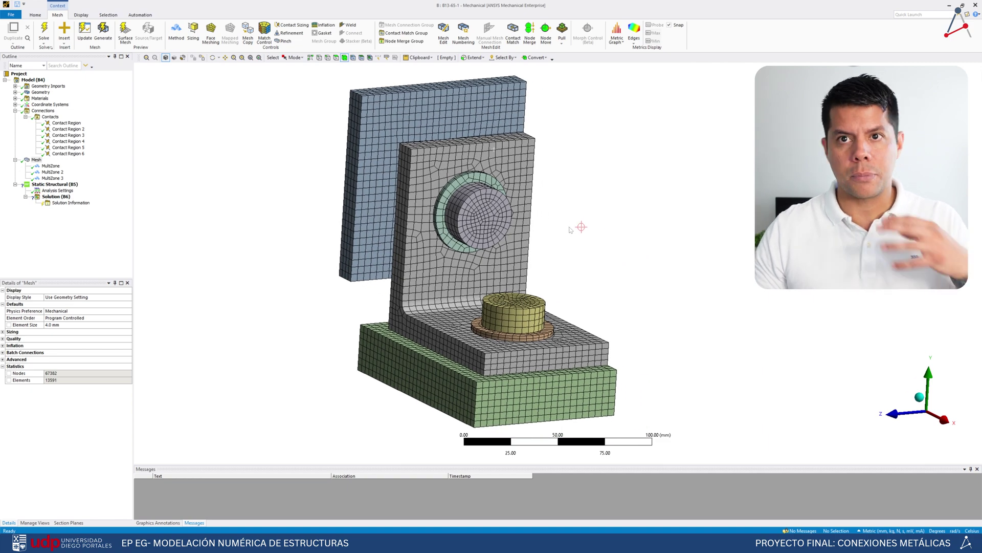
pyautogui.moveTo(559, 227); pyautogui.dragTo(347, 231, button='middle')
# Collapse the Connections and Mesh branches and review the Symmetry option available for the model
pyautogui.click(15, 111)
pyautogui.click(15, 117)
pyautogui.click(33, 80)
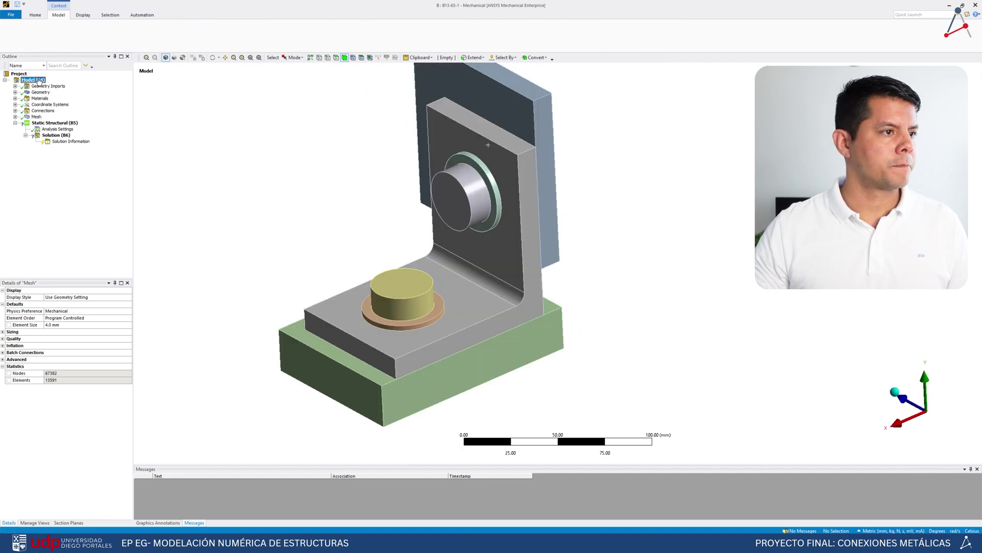
pyautogui.moveTo(620, 274); pyautogui.dragTo(574, 256, button='middle')
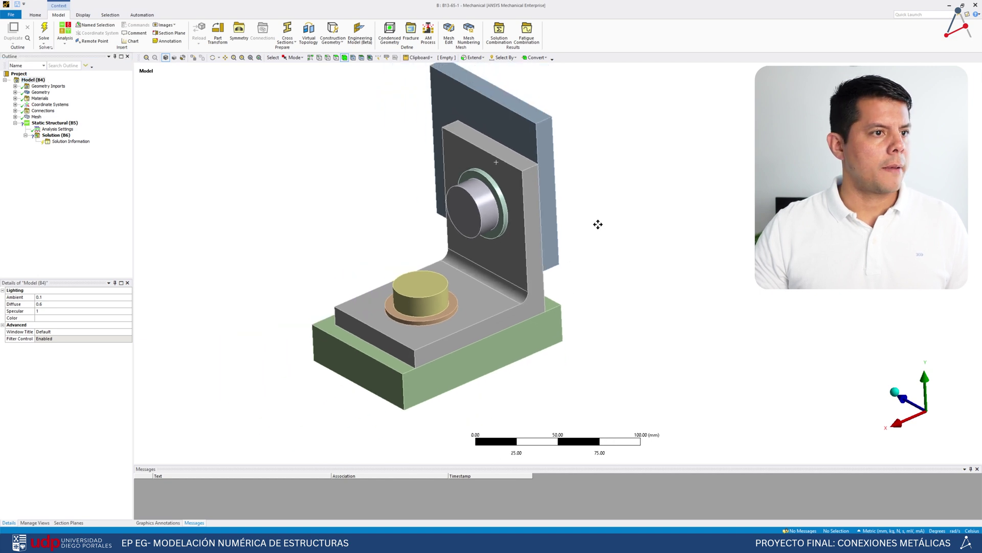
pyautogui.keyDown('ctrl'); pyautogui.moveTo(598, 222); pyautogui.dragTo(577, 246, button='middle'); pyautogui.keyUp('ctrl')
pyautogui.click(38, 81)
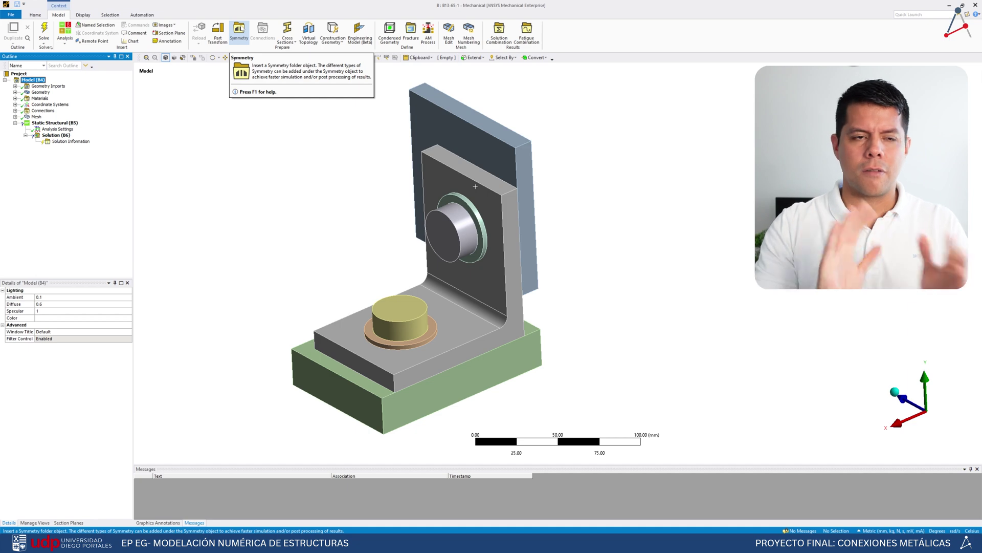
# Add a Displacement support on the coplanar symmetry faces of both plates and the angle, with a Z component of 0 mm
pyautogui.click(27, 124)
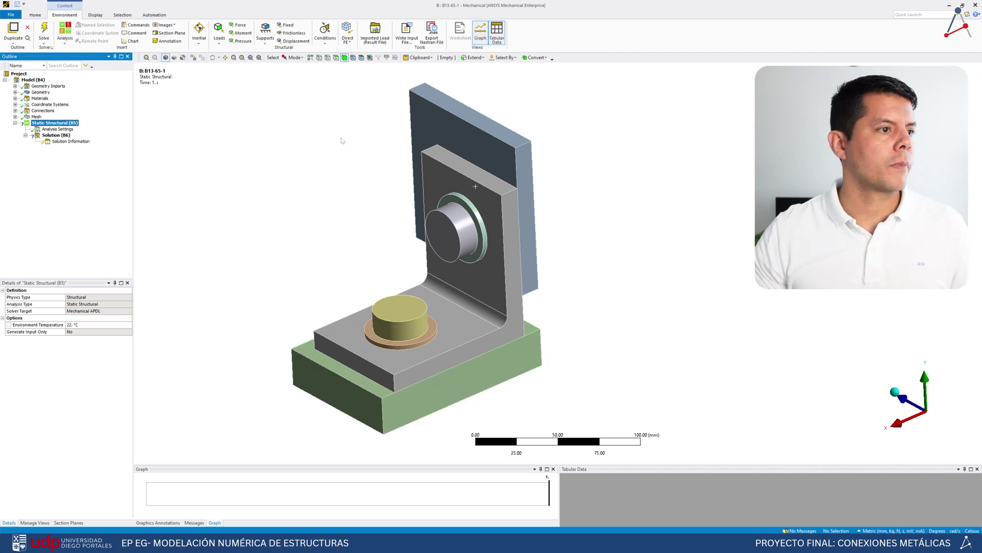
pyautogui.click(336, 58)
pyautogui.click(462, 380)
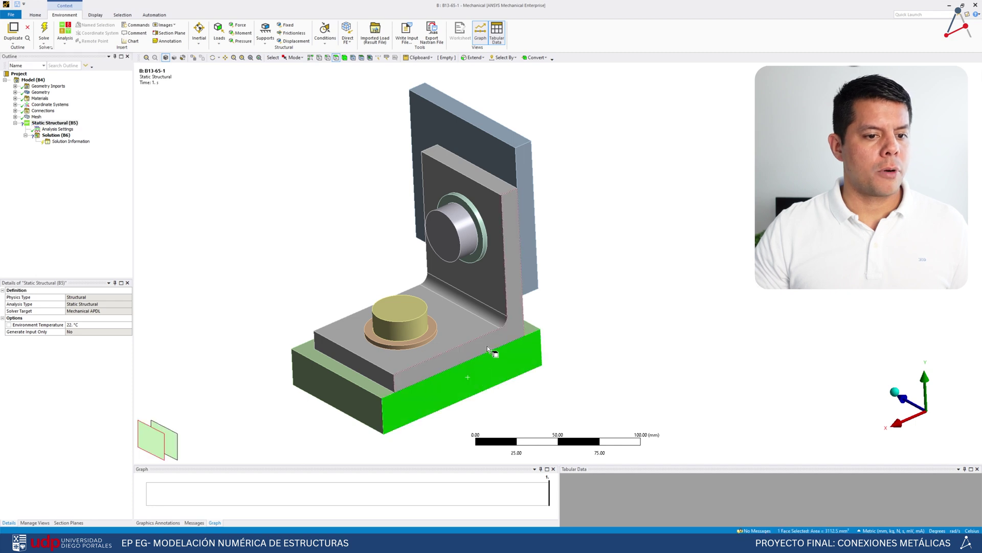
pyautogui.keyDown('ctrl'); pyautogui.click(514, 271); pyautogui.keyUp('ctrl')
pyautogui.keyDown('ctrl'); pyautogui.click(533, 269); pyautogui.keyUp('ctrl')
pyautogui.moveTo(532, 269); pyautogui.dragTo(664, 300, button='middle')
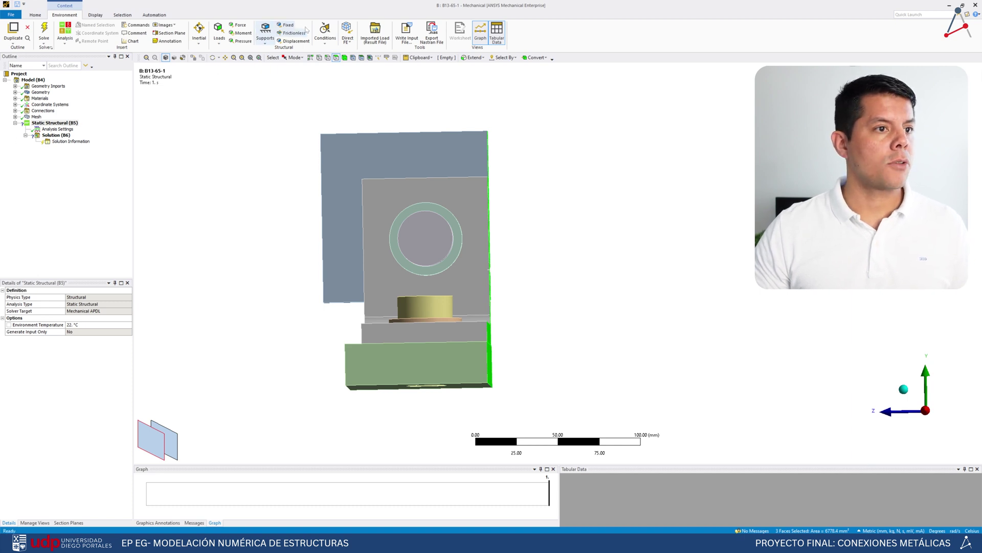
pyautogui.click(296, 41)
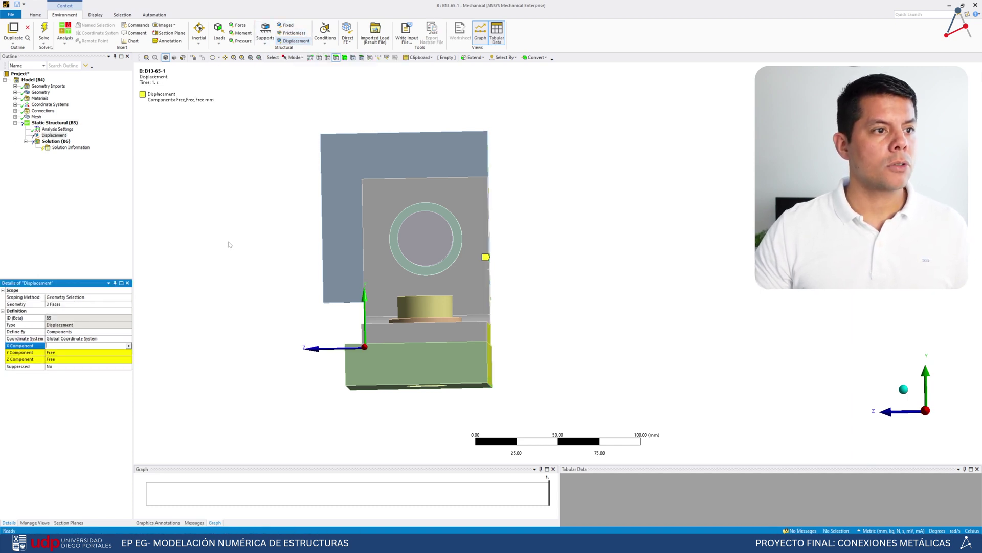
pyautogui.click(59, 359)
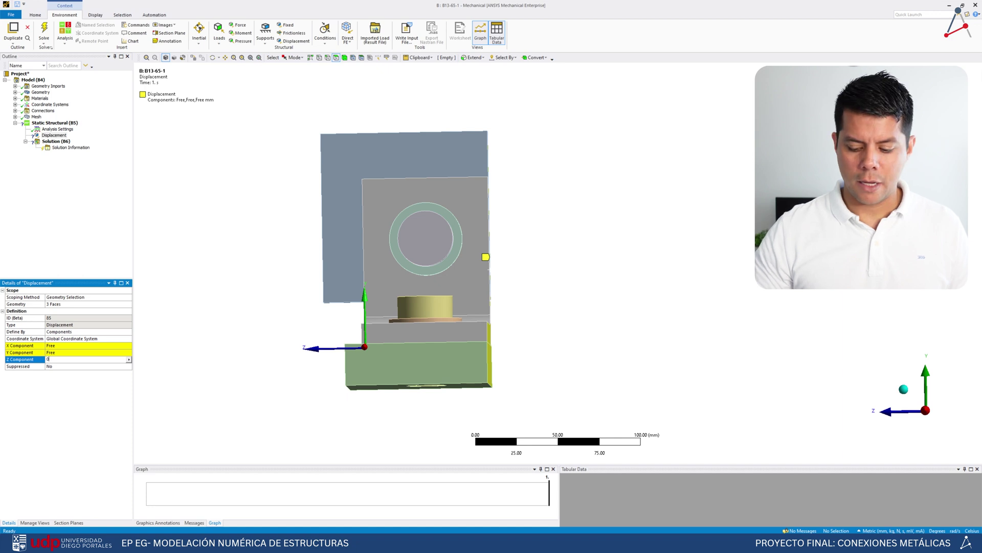
pyautogui.press('Return')
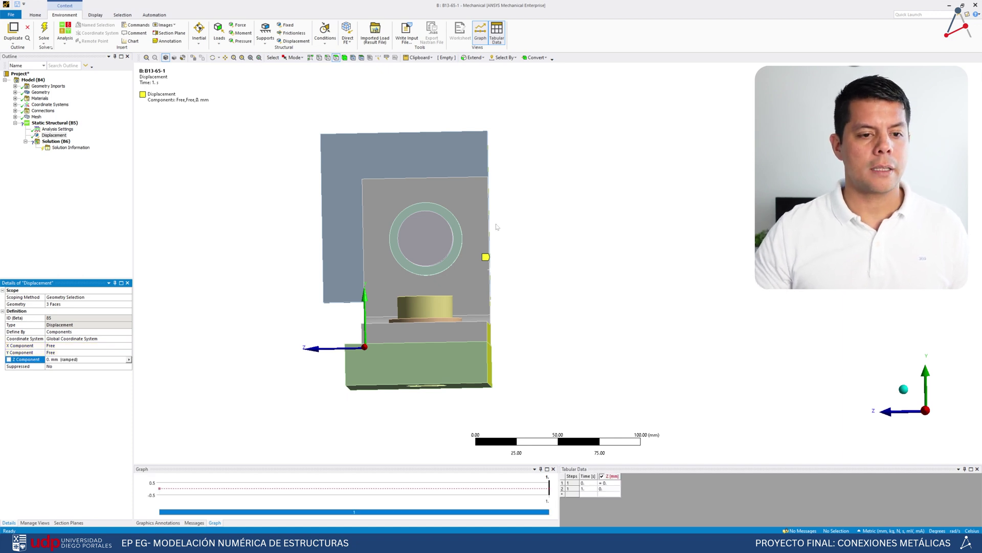
# Rename the displacement support on the symmetry faces to SimetrizaZ
pyautogui.moveTo(497, 227); pyautogui.dragTo(454, 227, button='middle')
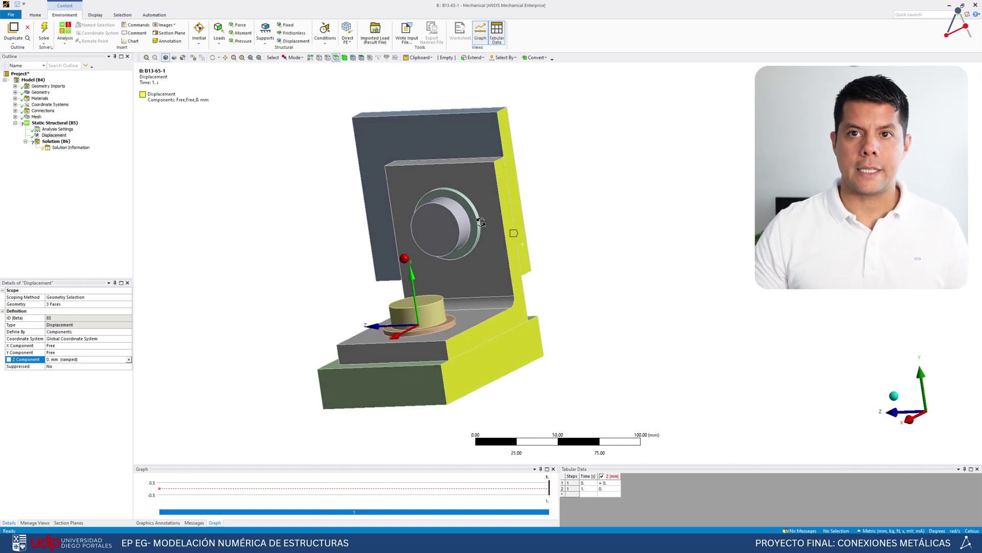
pyautogui.click(62, 135)
pyautogui.rightClick(62, 135)
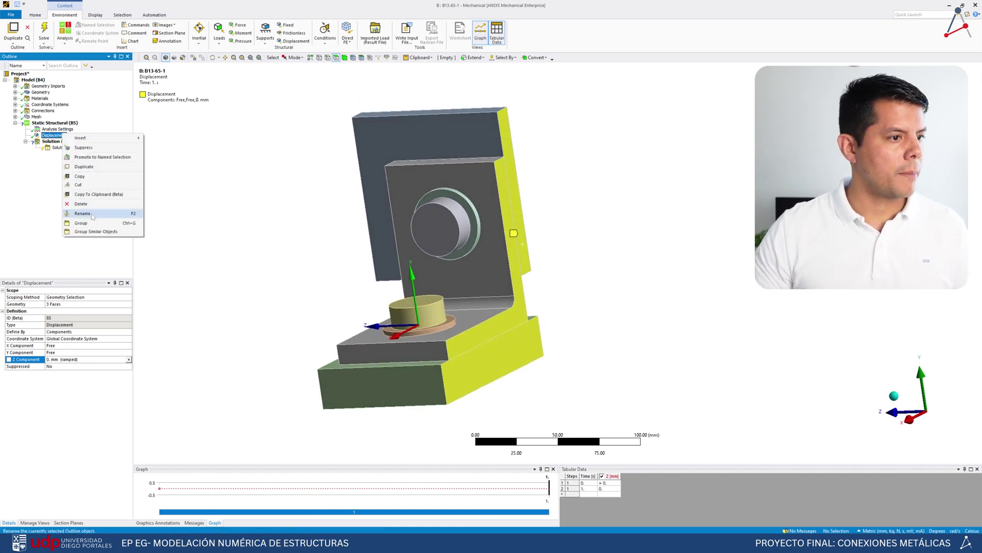
pyautogui.click(77, 215)
pyautogui.write('Si')
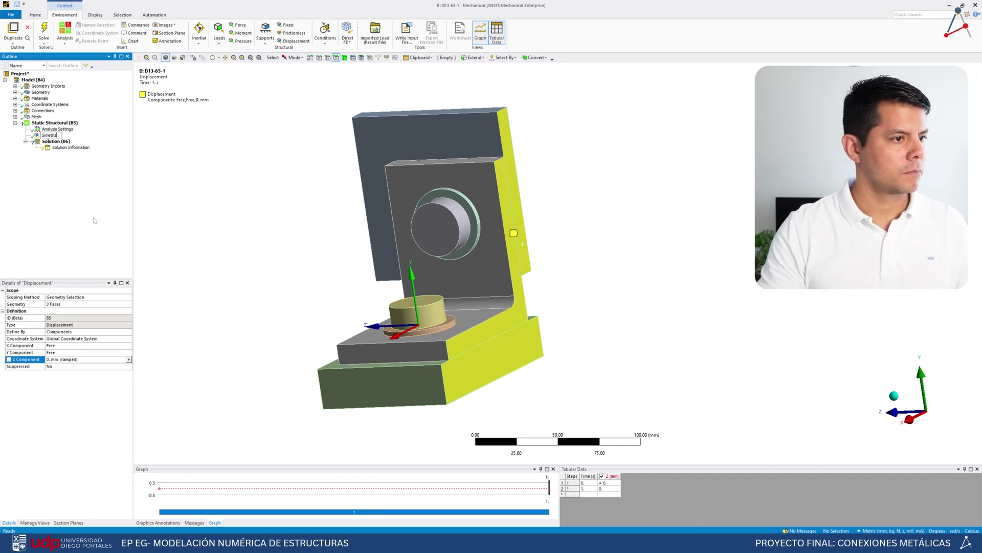
pyautogui.write('metrizaZ')
pyautogui.press('Return')
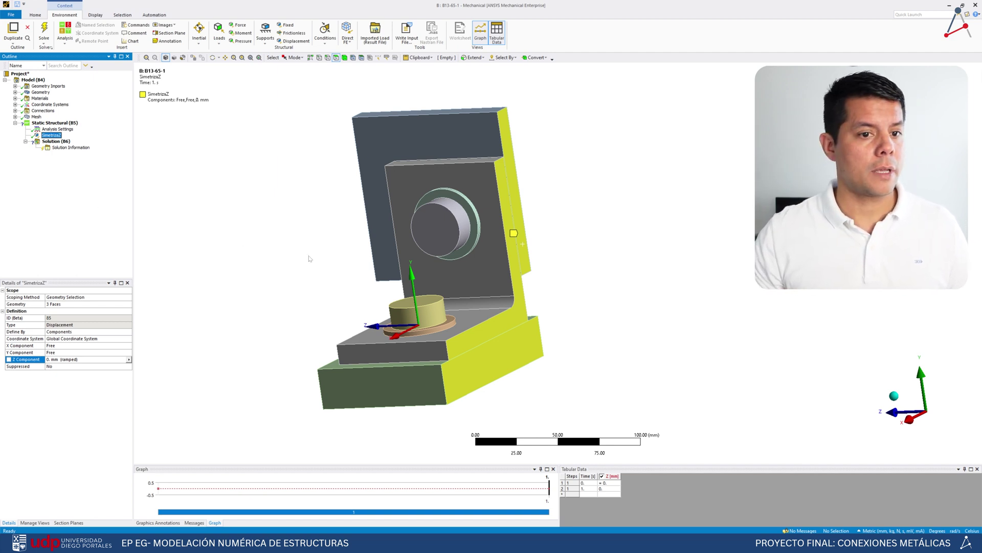
# Add a Displacement support on the rear faces of both plates and the exposed bolt end, with an X component of 0 mm
pyautogui.moveTo(606, 205); pyautogui.dragTo(514, 206, button='middle')
pyautogui.keyDown('shift'); pyautogui.moveTo(615, 229); pyautogui.dragTo(633, 165, button='middle'); pyautogui.keyUp('shift')
pyautogui.scroll(1, 592, 230)
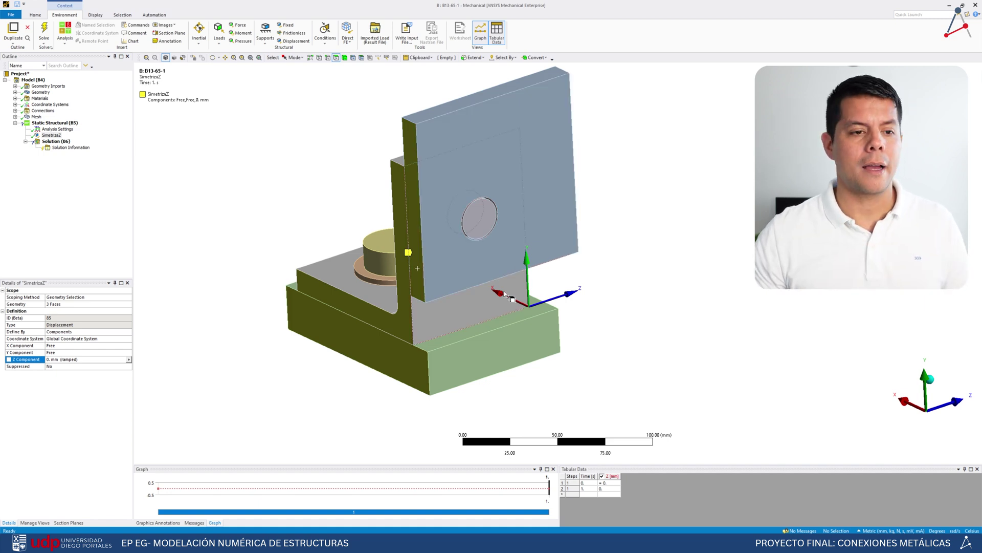
pyautogui.click(515, 340)
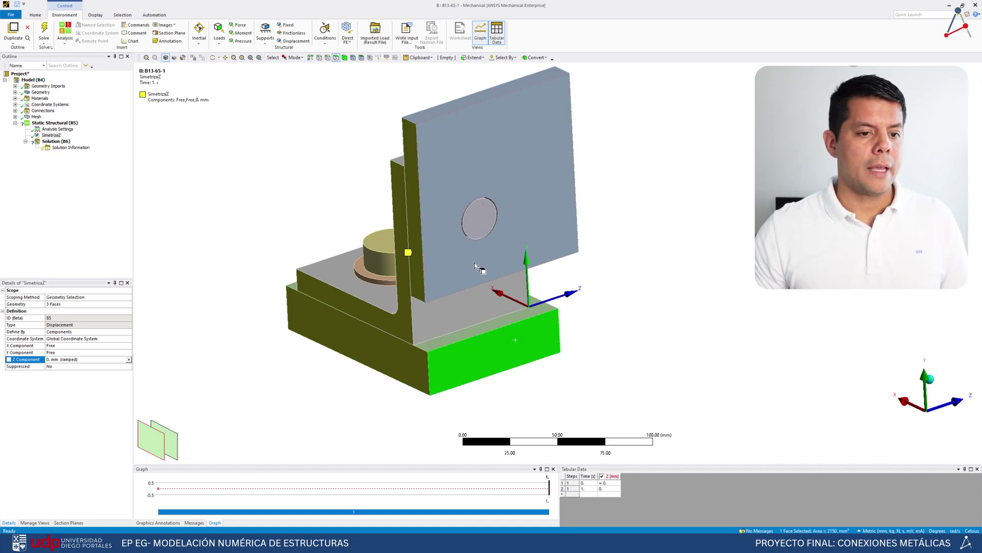
pyautogui.keyDown('ctrl'); pyautogui.click(475, 262); pyautogui.keyUp('ctrl')
pyautogui.keyDown('ctrl'); pyautogui.click(478, 216); pyautogui.keyUp('ctrl')
pyautogui.moveTo(584, 235); pyautogui.dragTo(659, 200, button='middle')
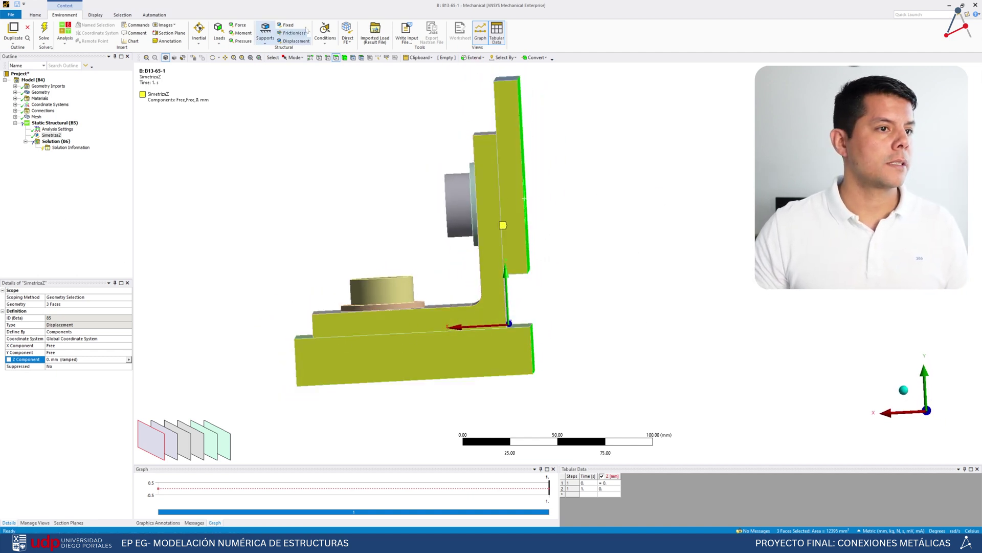
pyautogui.click(293, 40)
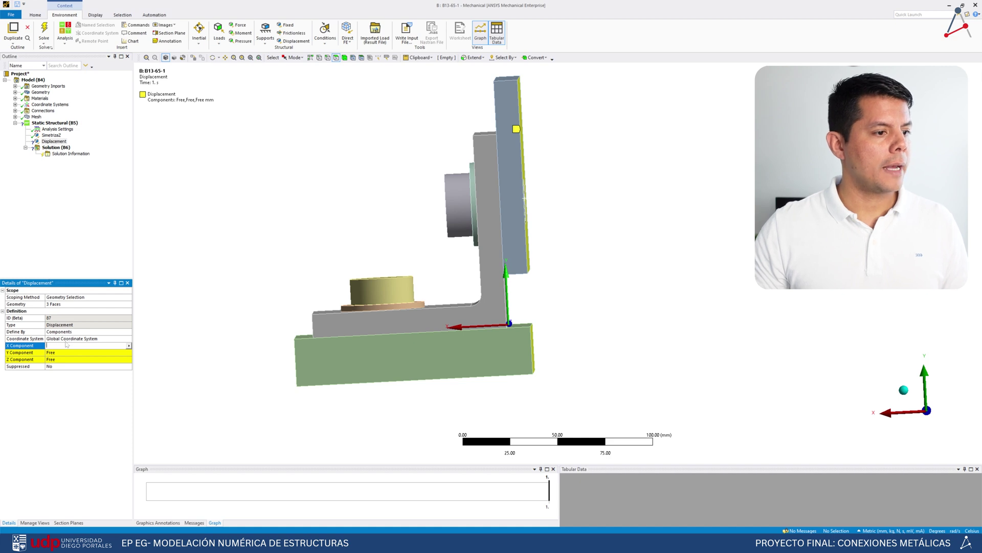
pyautogui.press('Return')
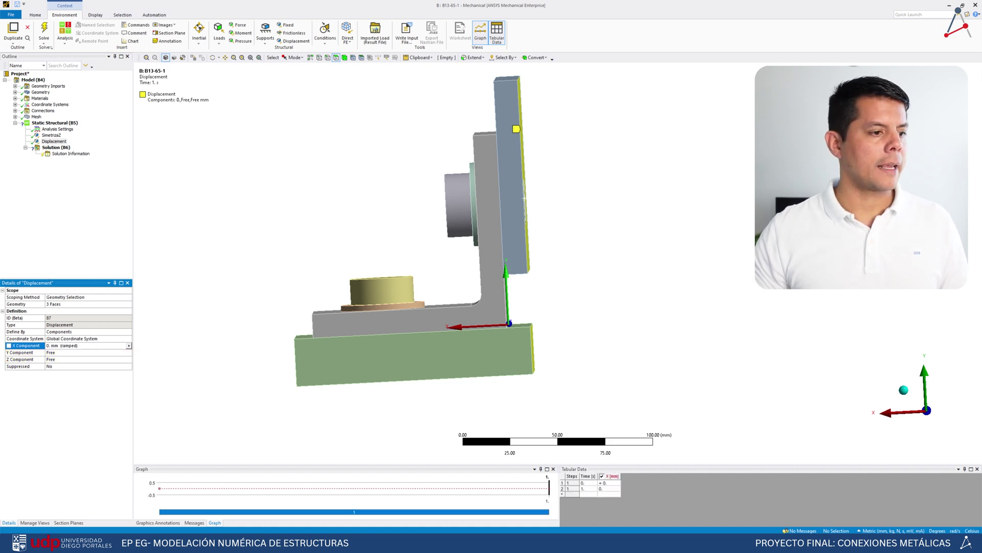
# Rename the X-direction displacement support to SimetriaX
pyautogui.rightClick(54, 141)
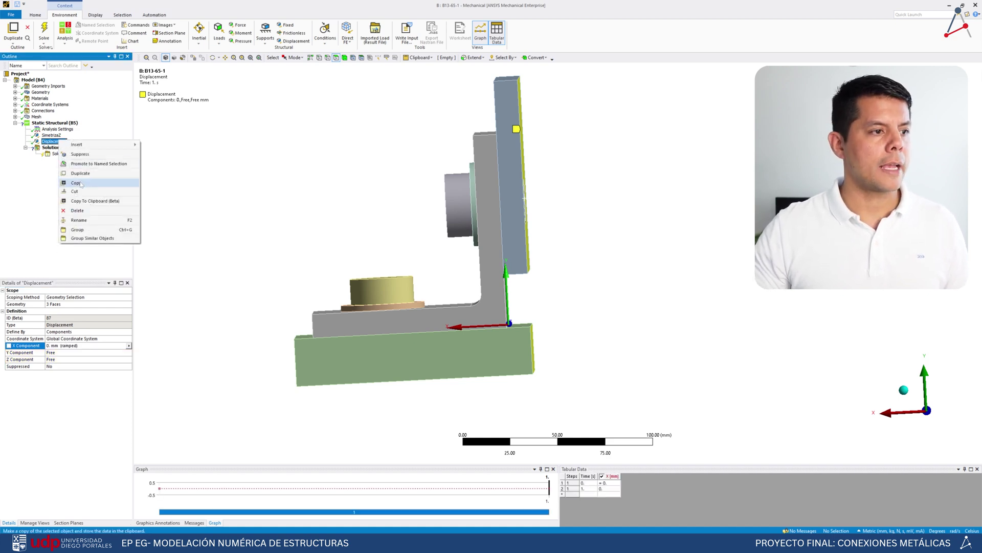
pyautogui.click(90, 220)
pyautogui.write('SimetriaX')
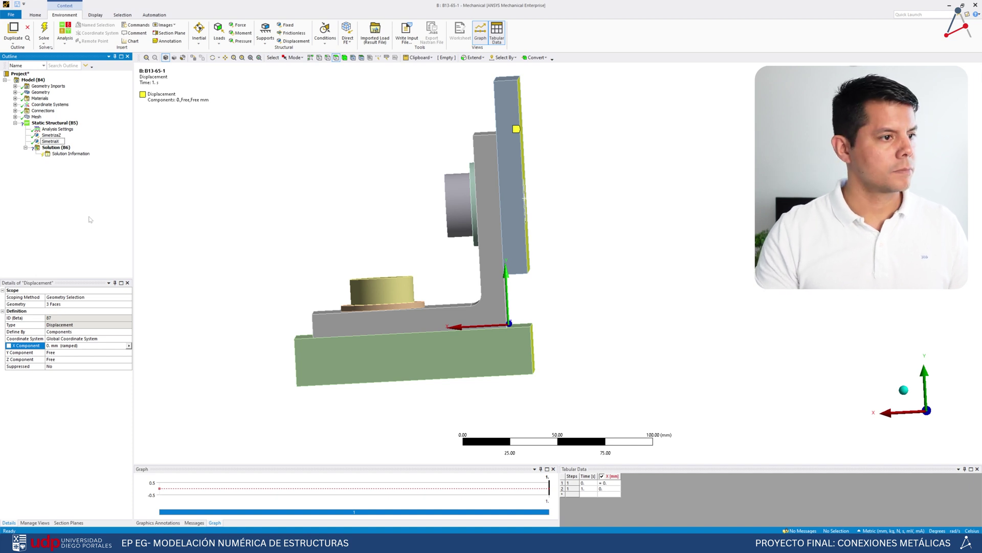
pyautogui.press('Return')
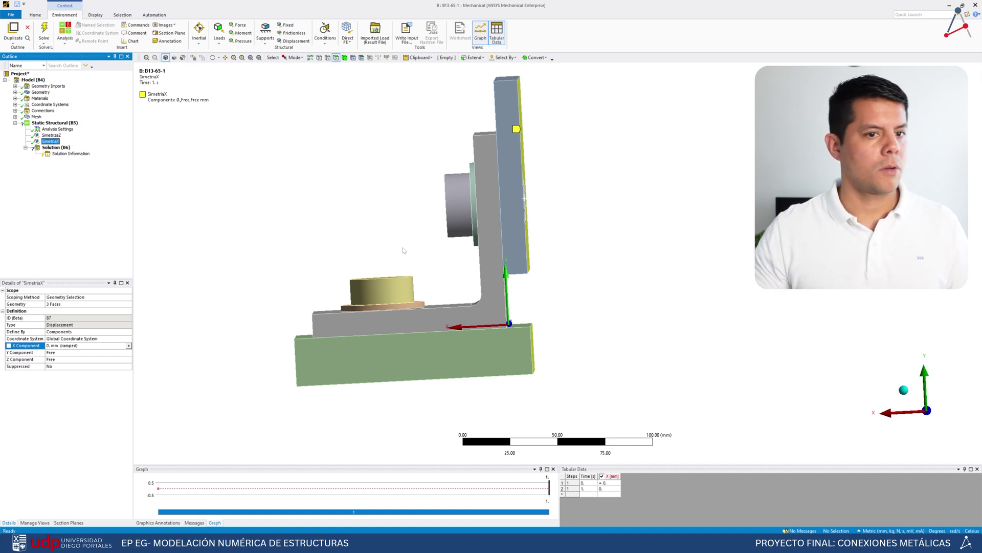
# Add a Fixed Support on the underside of the base plate and the bolt end face set into it
pyautogui.moveTo(387, 228); pyautogui.dragTo(554, 209, button='middle')
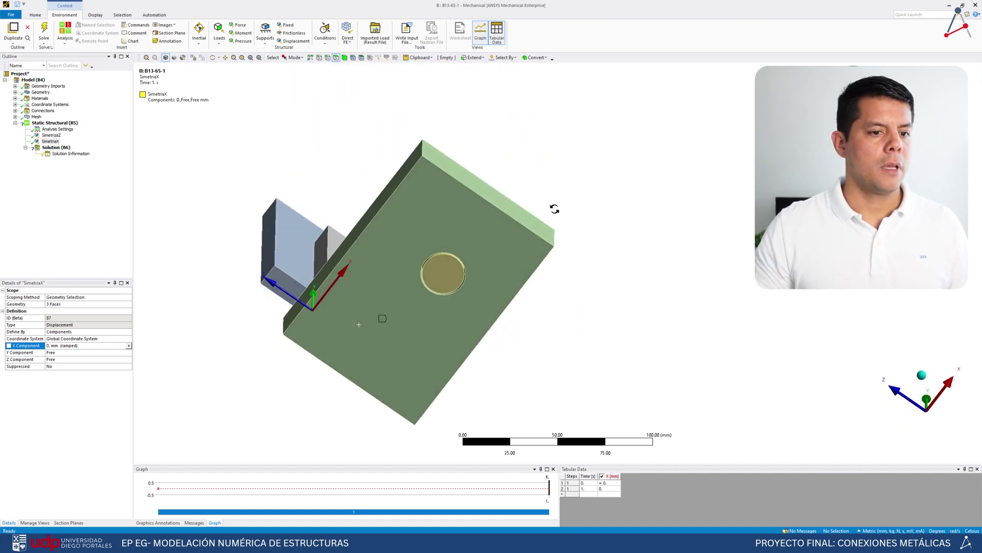
pyautogui.click(499, 236)
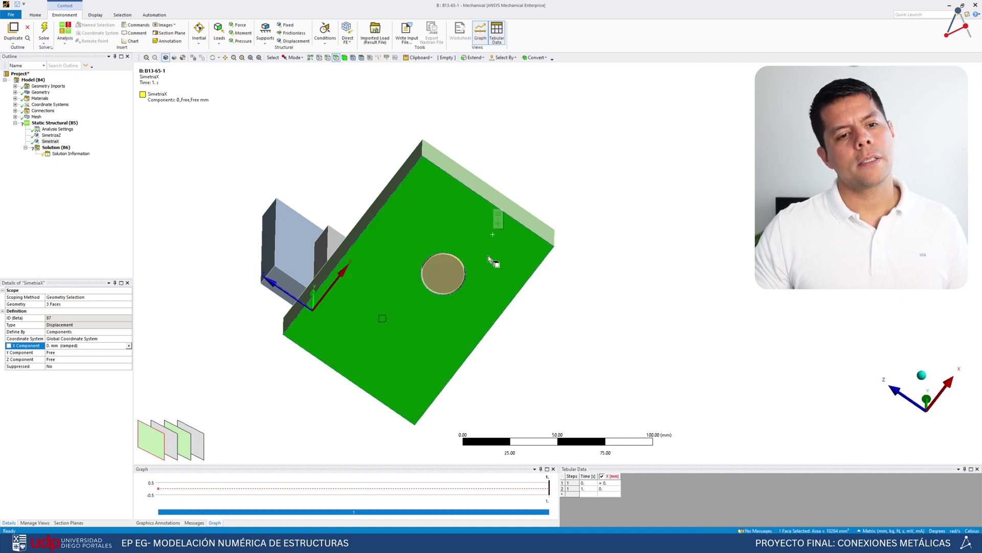
pyautogui.keyDown('ctrl'); pyautogui.click(455, 269); pyautogui.keyUp('ctrl')
pyautogui.moveTo(538, 219)
pyautogui.mouseDown(button='middle')
pyautogui.moveTo(523, 274)
pyautogui.moveTo(532, 205)
pyautogui.mouseUp(button='middle')
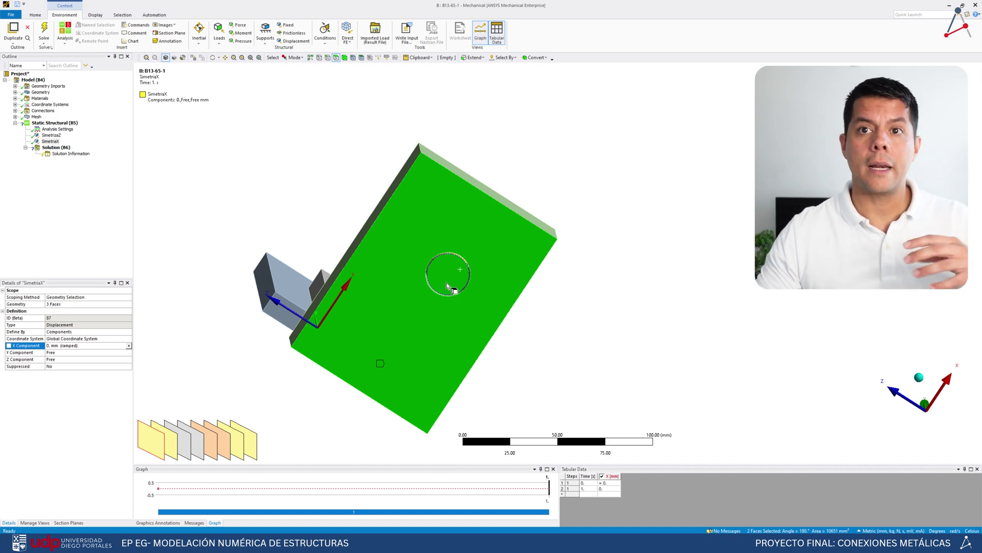
pyautogui.click(289, 28)
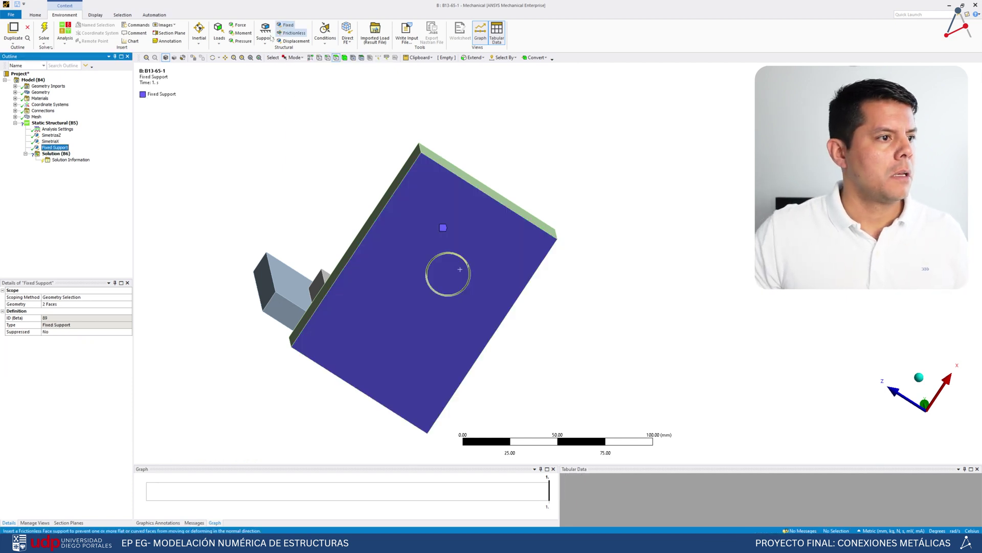
# Rename the fixed support under the base plate to AnclajeBase
pyautogui.rightClick(58, 149)
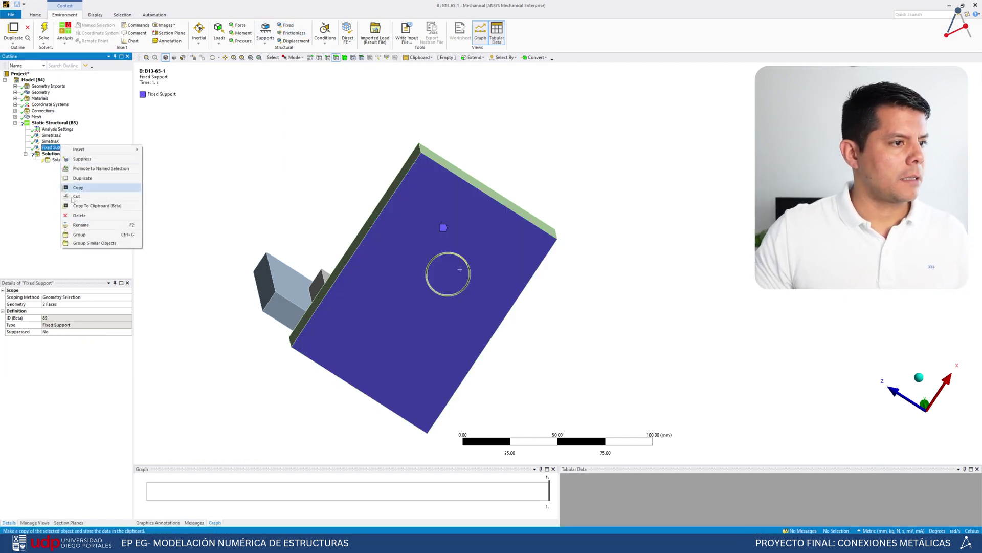
pyautogui.click(93, 228)
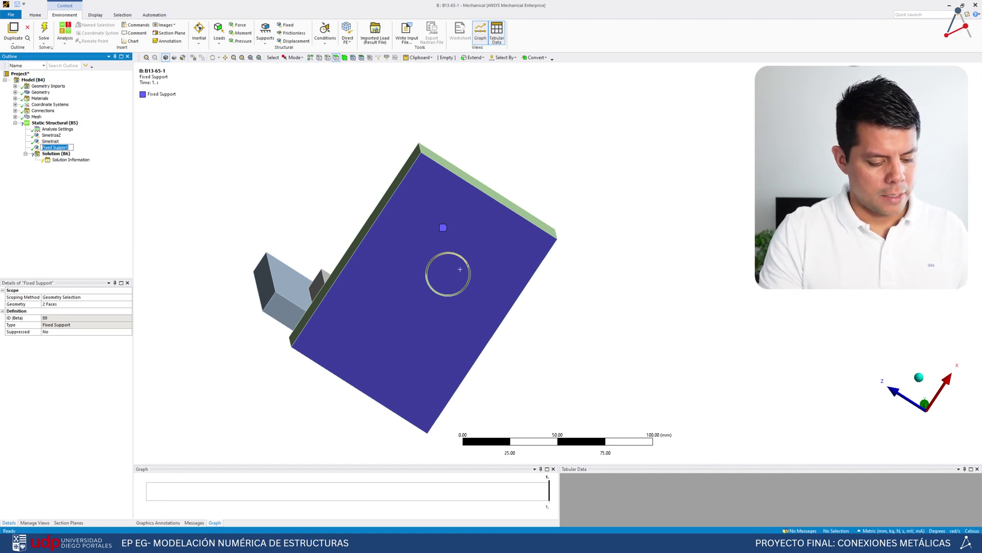
pyautogui.write('AnclajeBase')
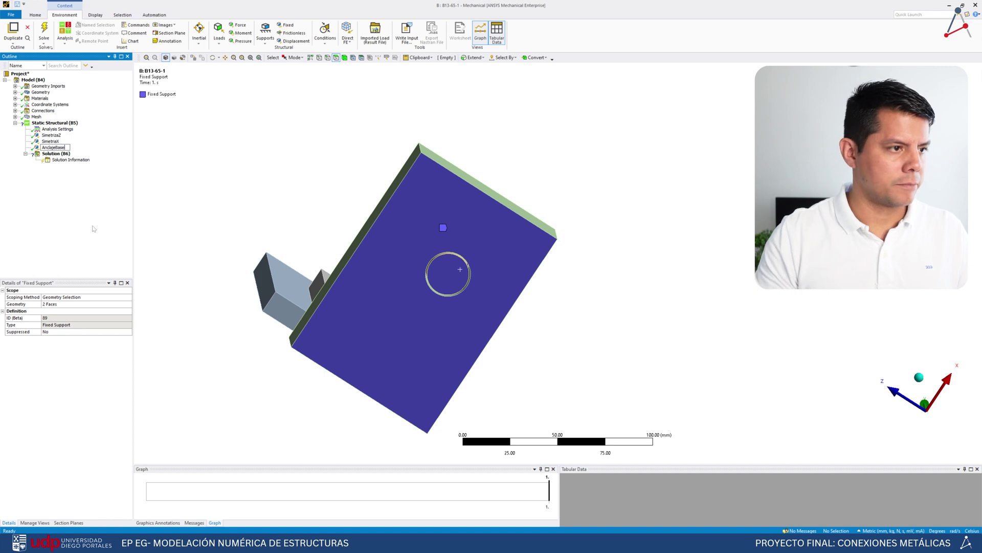
pyautogui.press('Return')
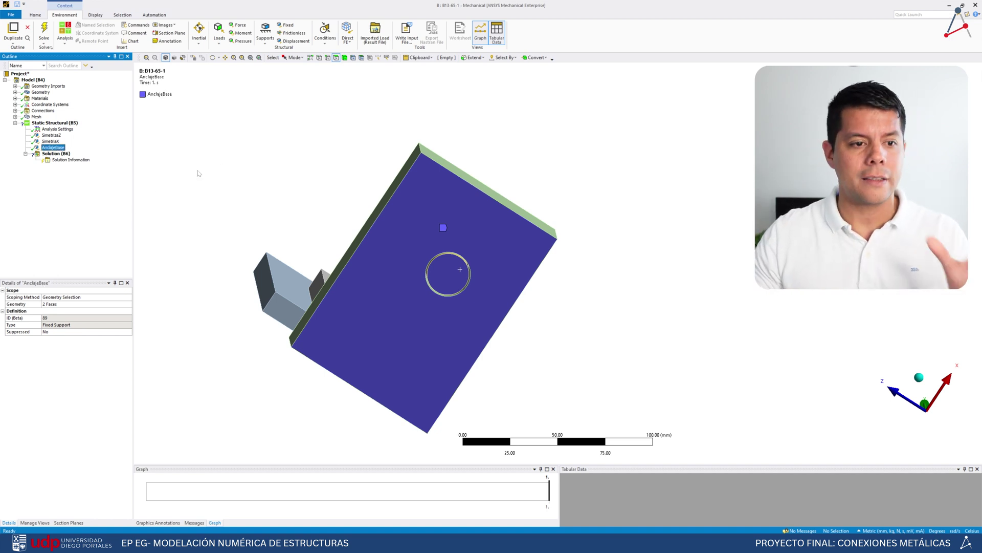
# Add a Displacement support to the Static Structural analysis on the upright plate's top face, with a Y component of 25 mm
pyautogui.moveTo(458, 152); pyautogui.dragTo(493, 388, button='middle')
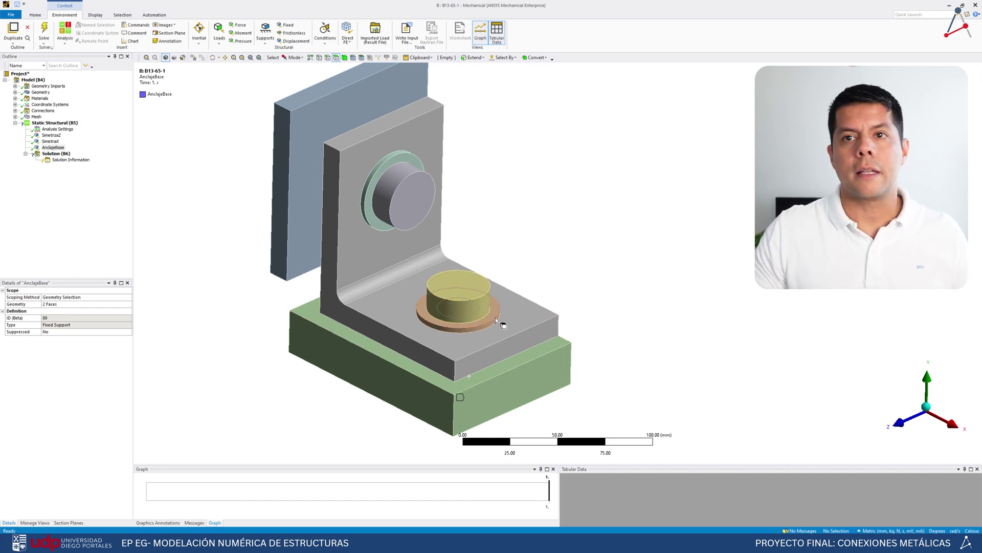
pyautogui.moveTo(502, 351); pyautogui.dragTo(576, 292, button='middle')
pyautogui.scroll(-3, 581, 287)
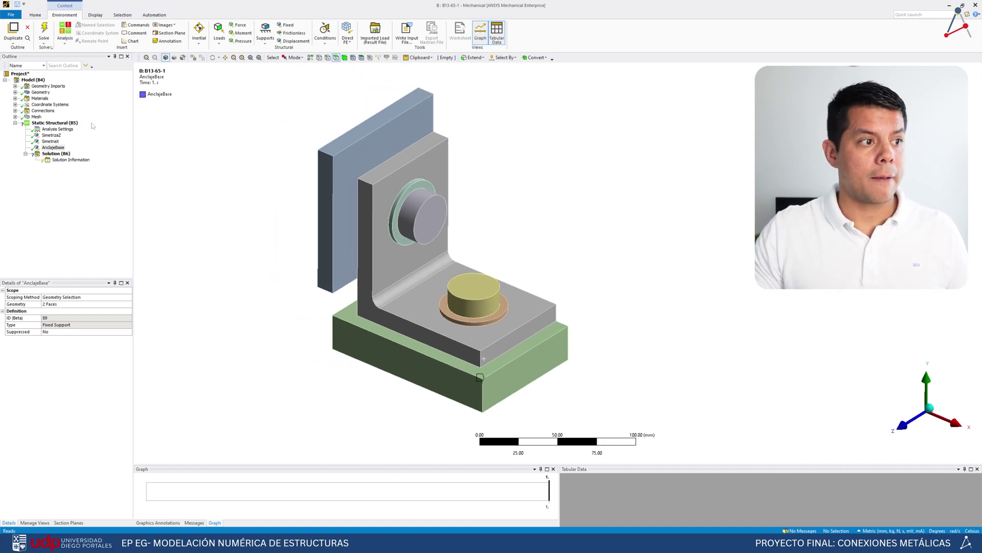
pyautogui.click(72, 124)
pyautogui.click(71, 123)
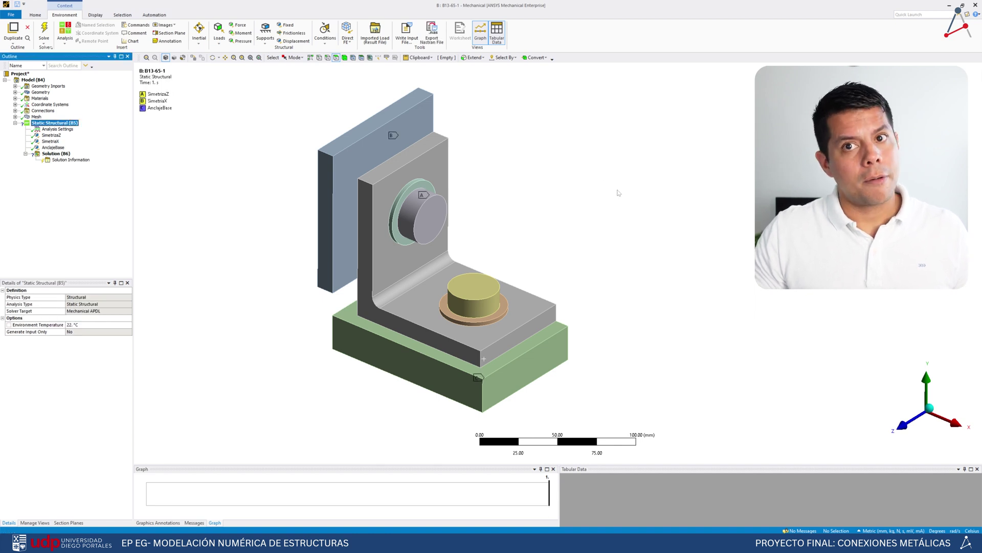
pyautogui.click(392, 110)
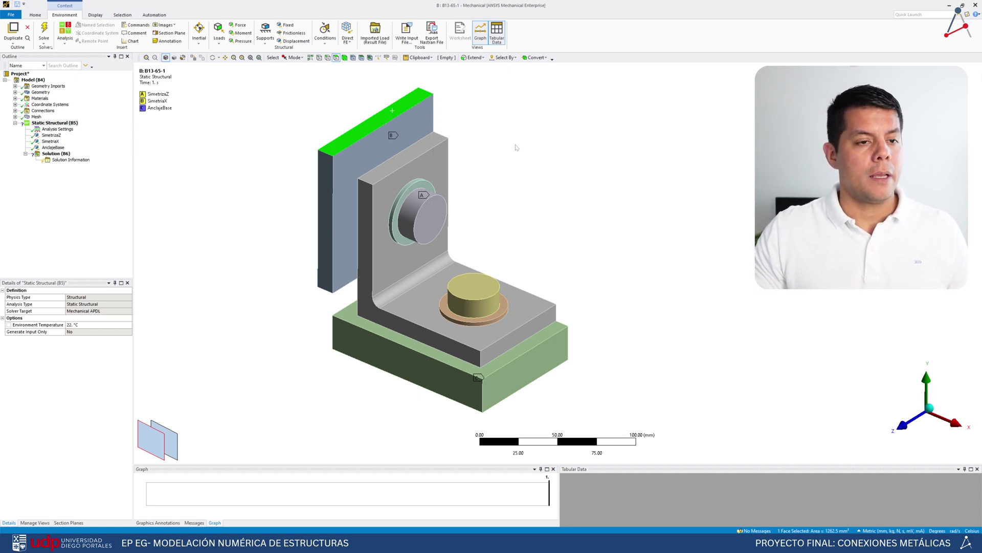
pyautogui.moveTo(544, 154); pyautogui.dragTo(503, 182, button='middle')
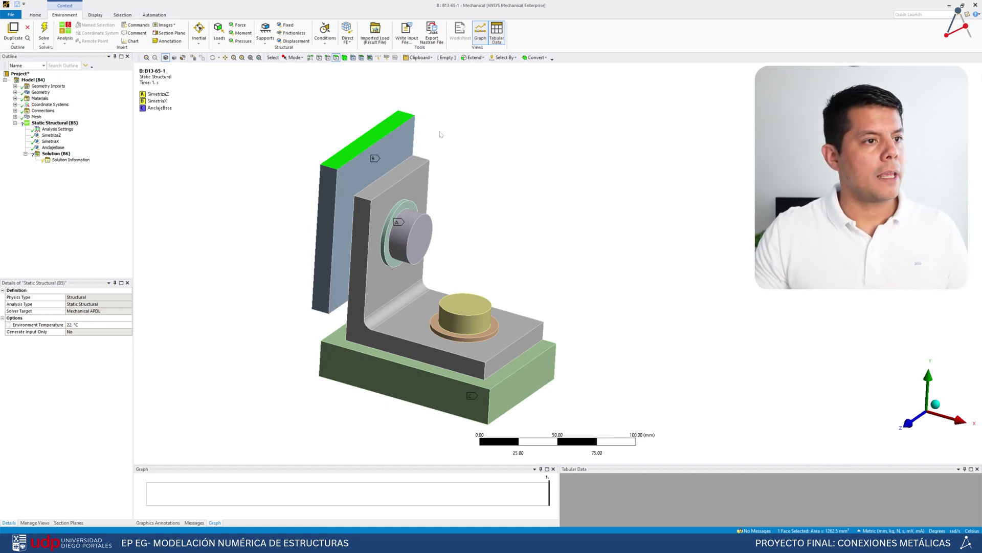
pyautogui.moveTo(440, 267); pyautogui.dragTo(420, 270, button='middle')
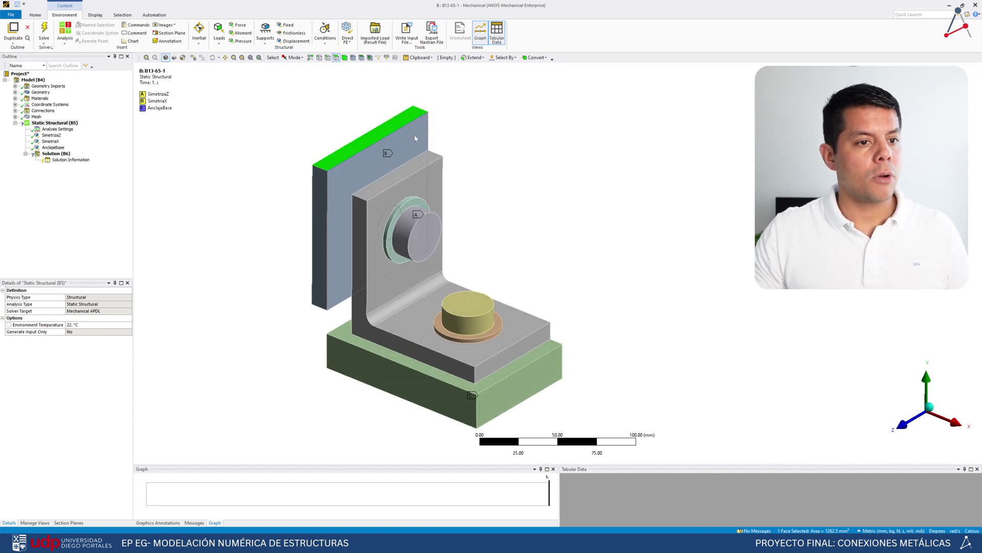
pyautogui.click(292, 41)
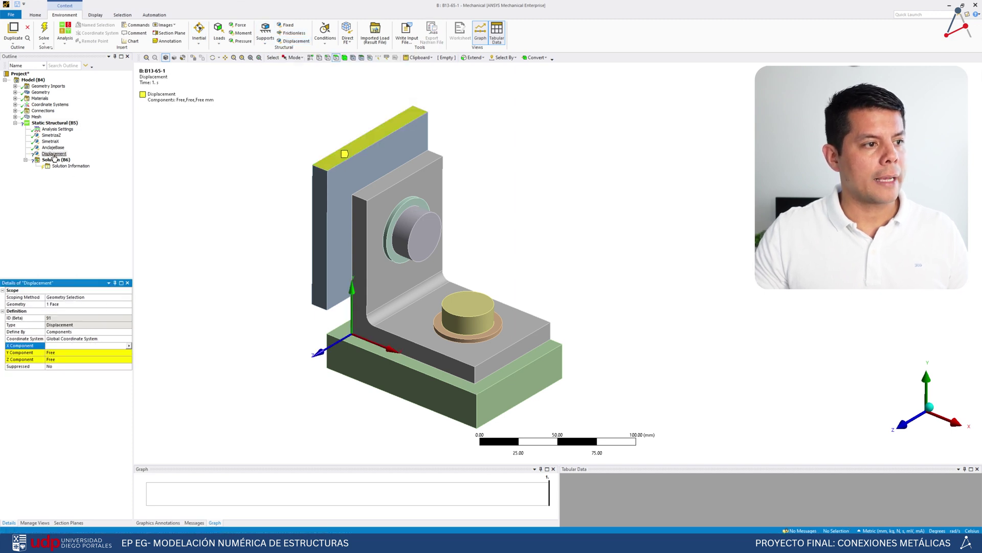
pyautogui.click(80, 353)
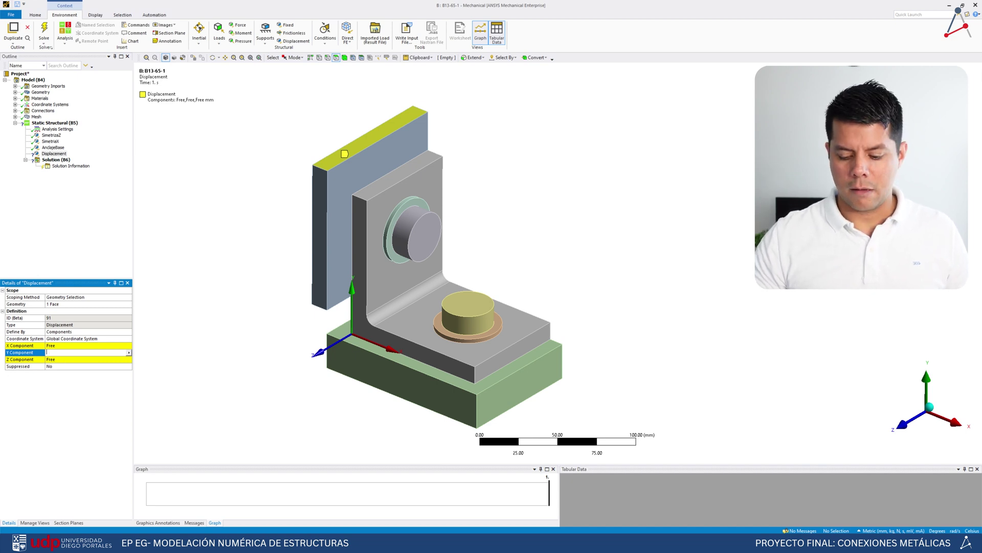
pyautogui.write('25')
pyautogui.press('Return')
# Set the X and Z components of the top-face displacement to 0 mm
pyautogui.click(87, 345)
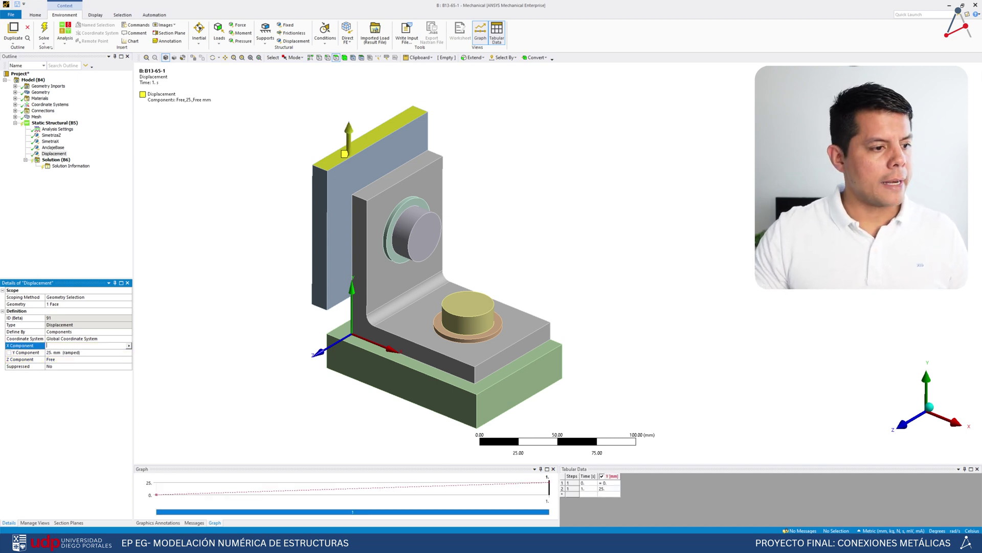
pyautogui.write('0')
pyautogui.press('Return')
pyautogui.click(45, 360)
pyautogui.write('0')
pyautogui.press('Return')
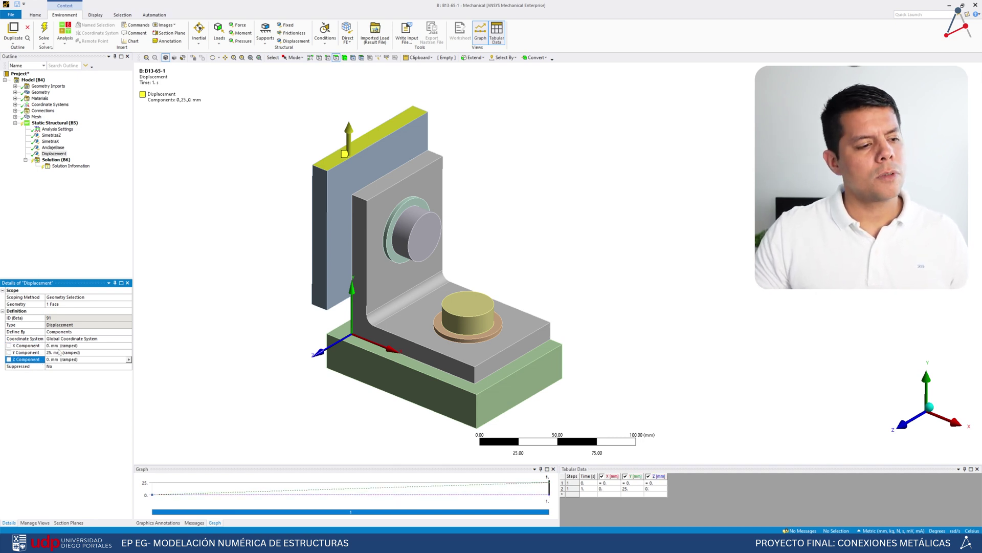
# Return the X and Z components of the top-face displacement to Free
pyautogui.click(79, 346)
pyautogui.click(129, 346)
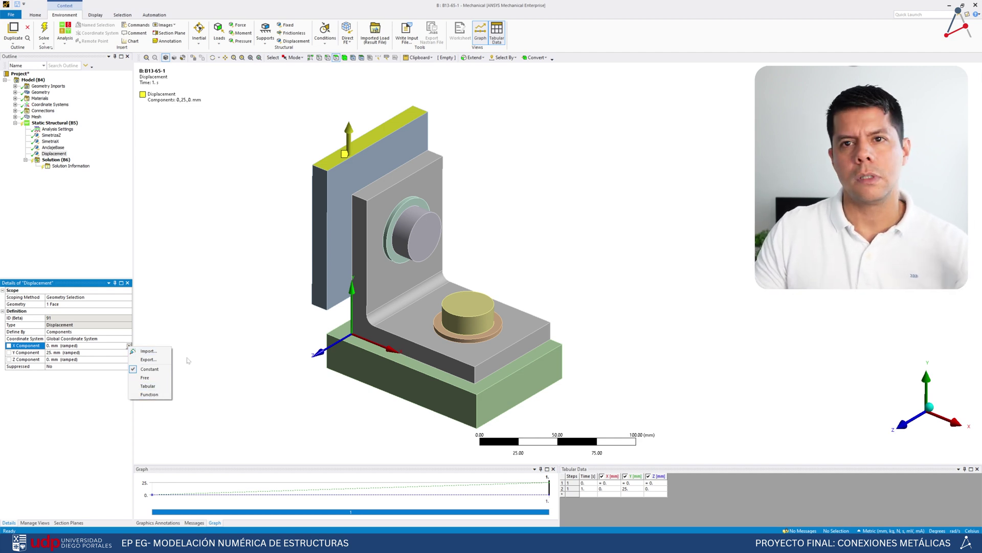
pyautogui.click(145, 377)
pyautogui.click(123, 360)
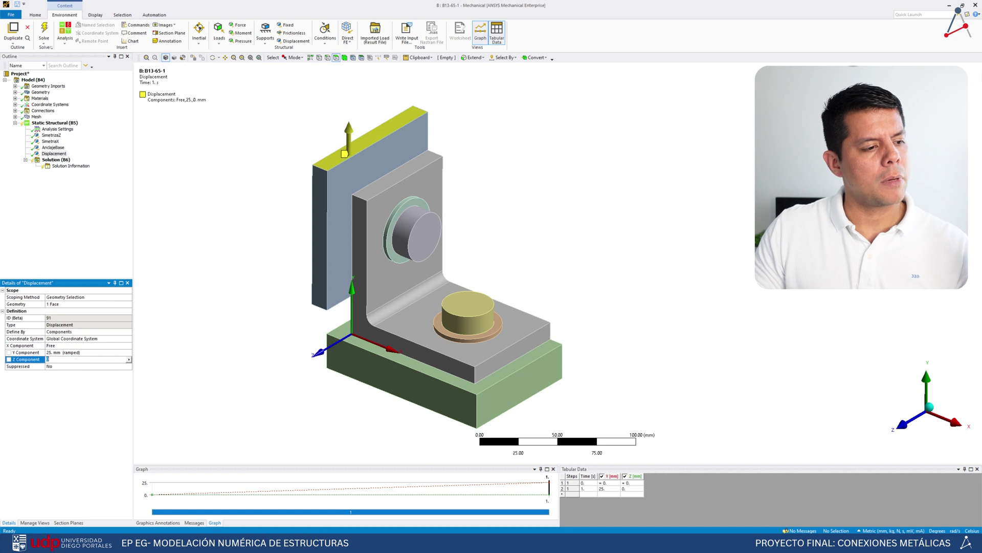
pyautogui.click(129, 360)
pyautogui.click(145, 390)
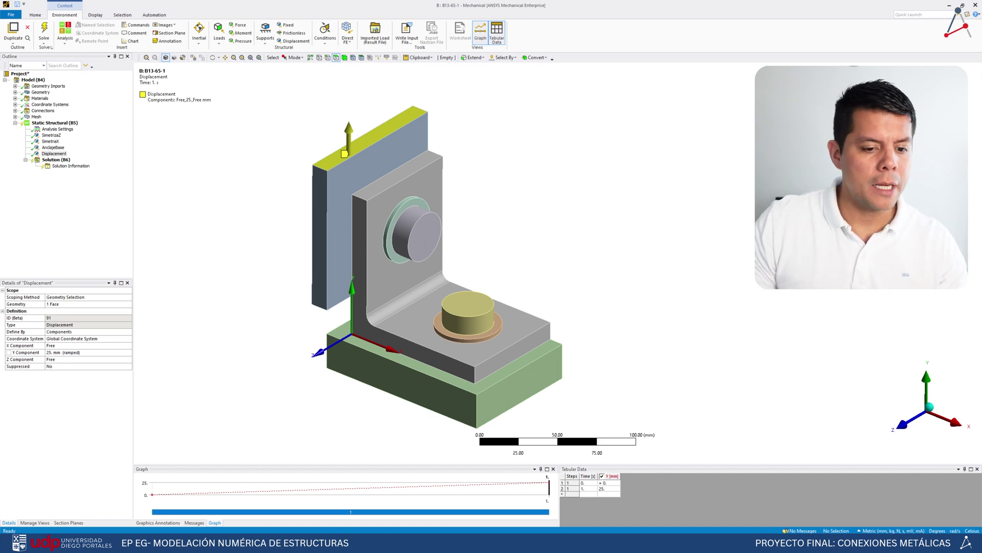
# Switch to the steel connection article PDF in the browser and check the Δt value of specimen B13-65-1 in Table 1
pyautogui.moveTo(562, 543)
pyautogui.hotkey('alt', 'Tab')
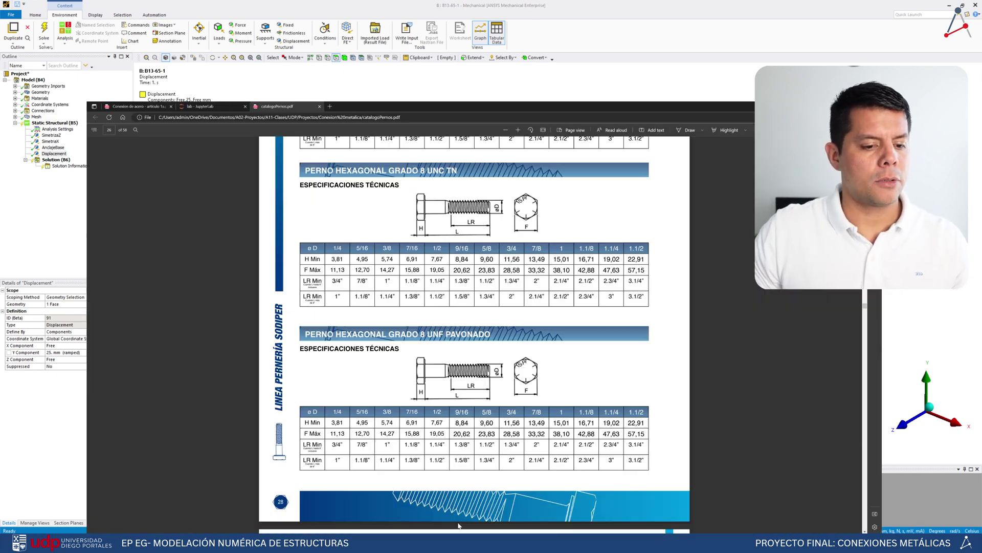
pyautogui.click(70, 4)
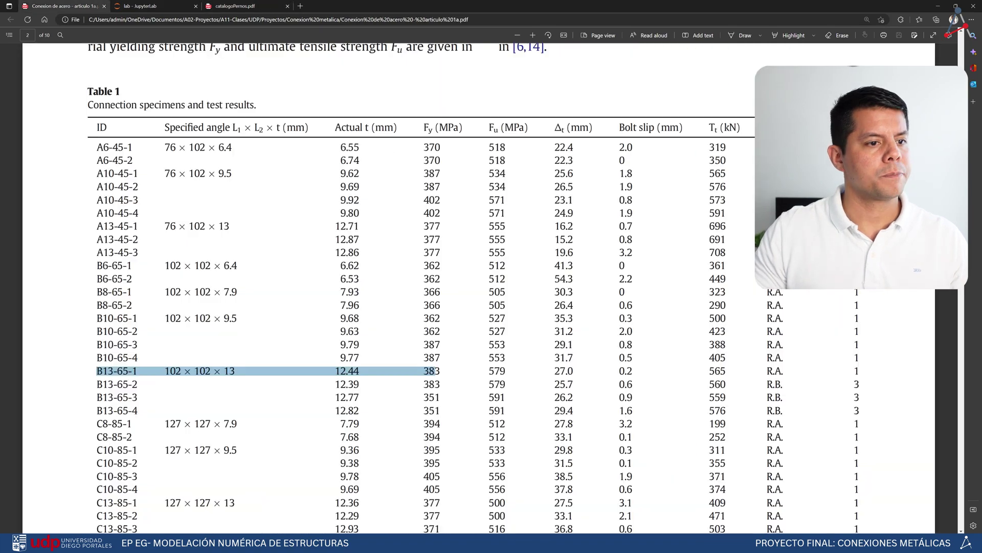
pyautogui.scroll(5, 605, 212)
pyautogui.scroll(-12, 605, 212)
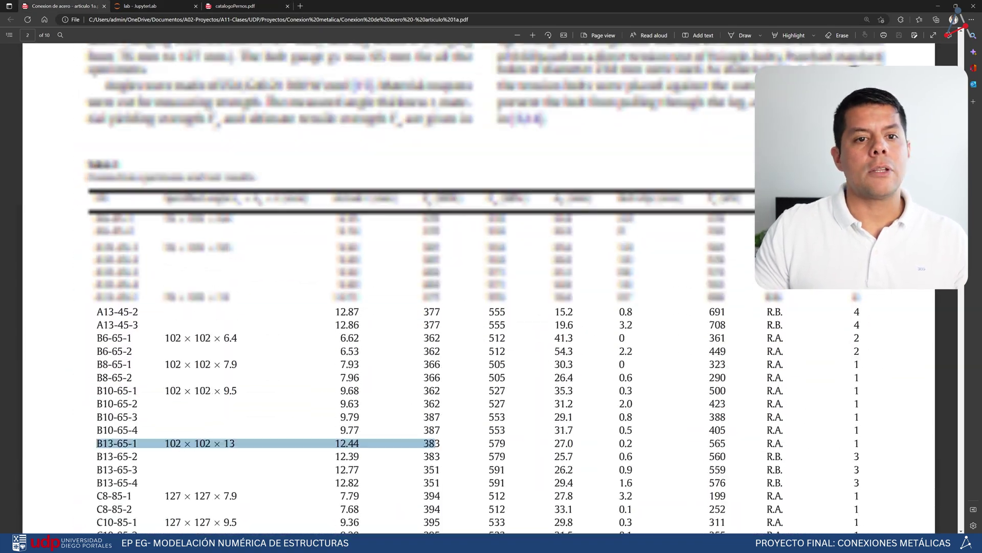
pyautogui.scroll(-3, 492, 287)
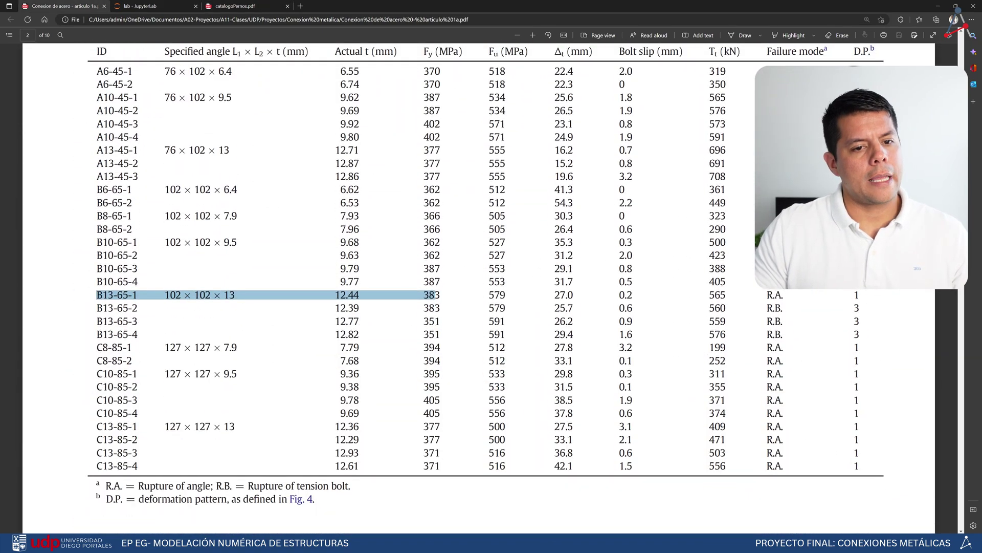
pyautogui.moveTo(555, 295); pyautogui.dragTo(574, 295)
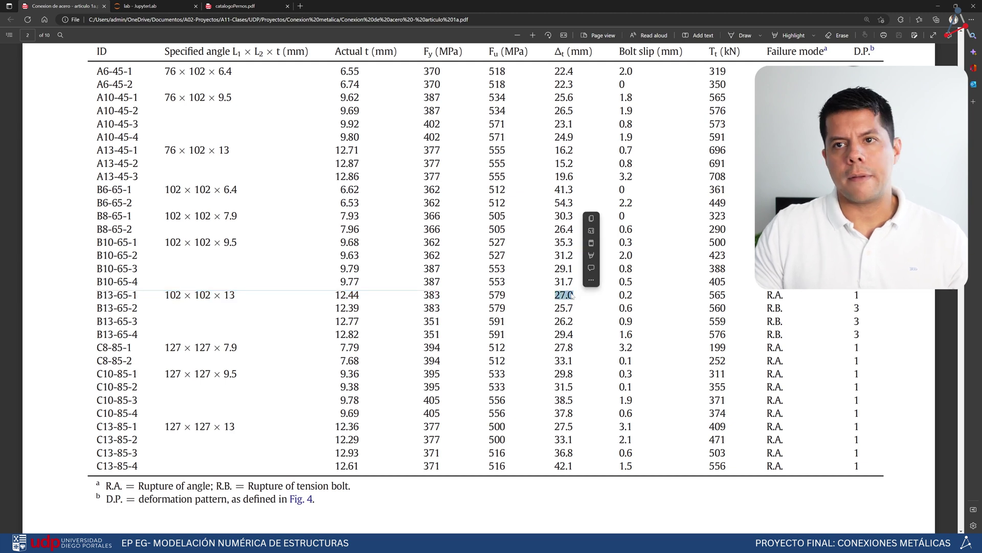
pyautogui.rightClick(583, 280)
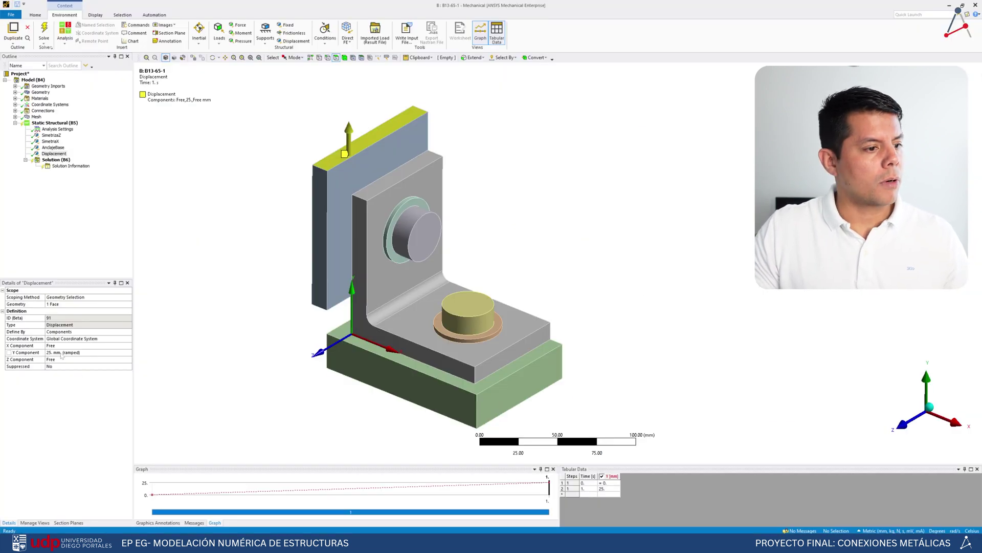
# Switch back to Ansys Mechanical and set the Y component of the top-face displacement to 30 mm
pyautogui.click(68, 353)
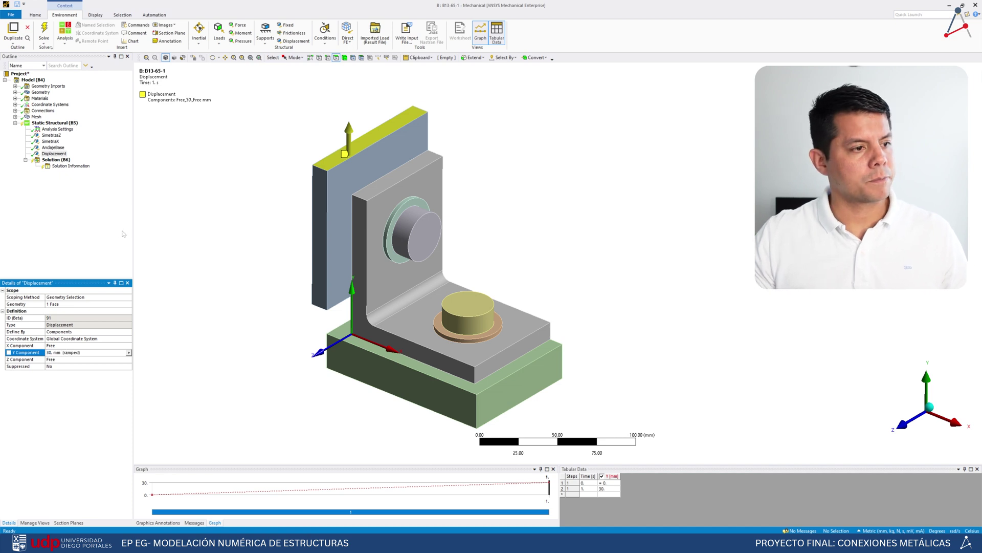
pyautogui.click(102, 227)
pyautogui.moveTo(577, 181); pyautogui.dragTo(568, 185, button='middle')
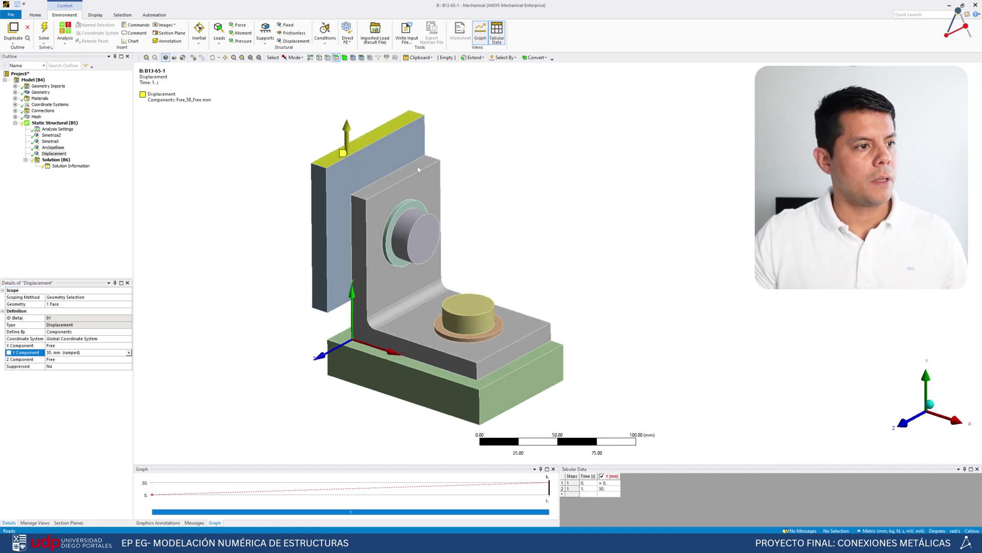
# Rename the displacement on the upright plate's top face to CargaUY
pyautogui.rightClick(64, 154)
pyautogui.click(73, 235)
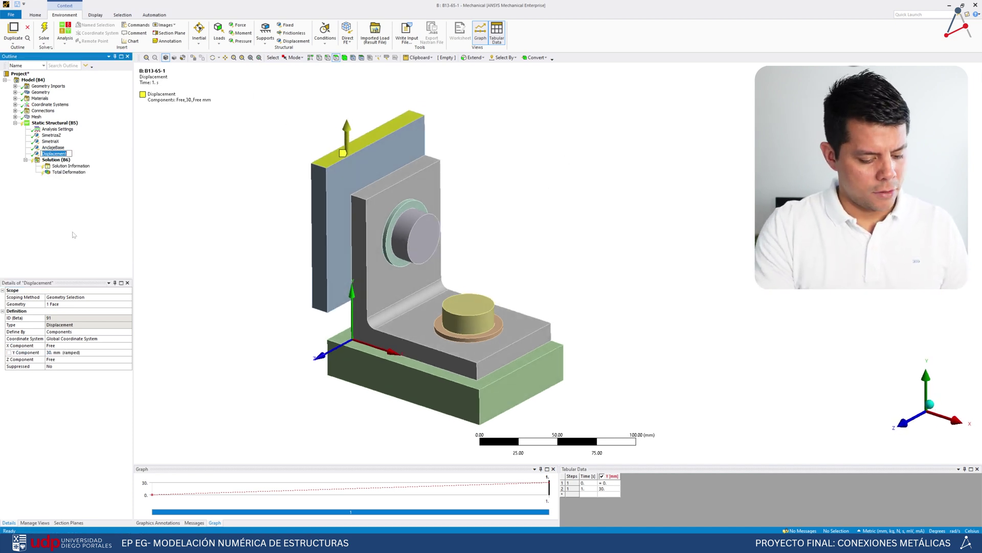
pyautogui.write('Carga')
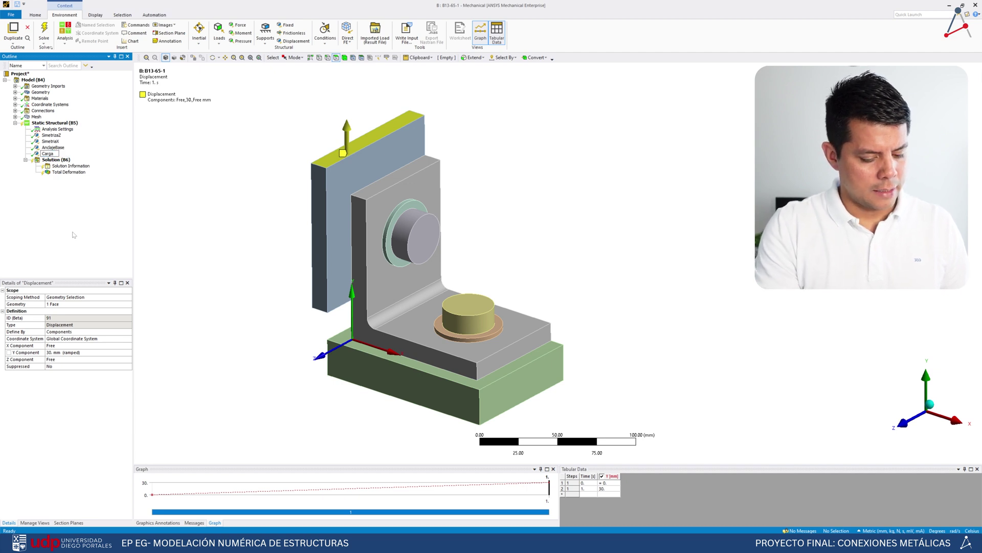
pyautogui.write('UY')
pyautogui.press('Return')
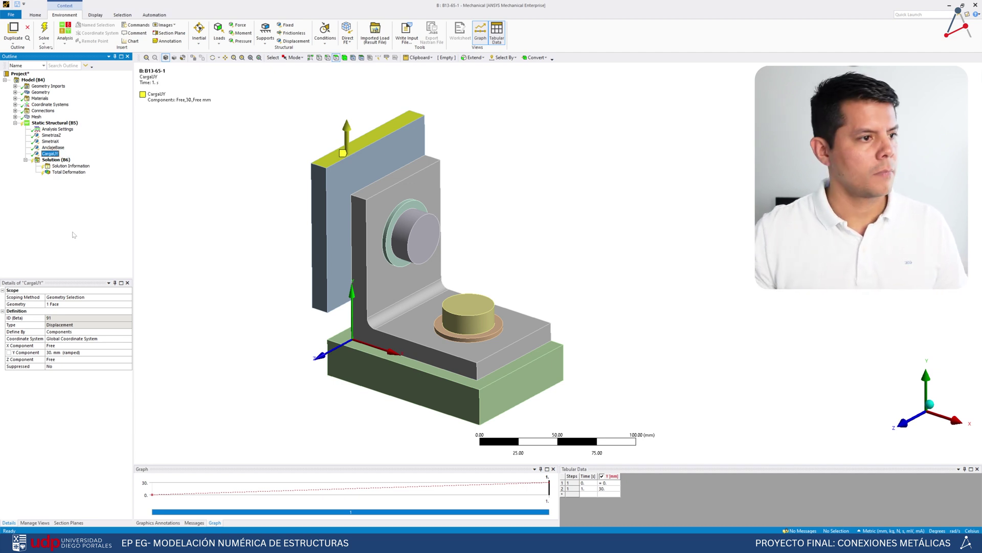
# Set the Y component of the CargaUY displacement to 0.1 mm
pyautogui.click(68, 353)
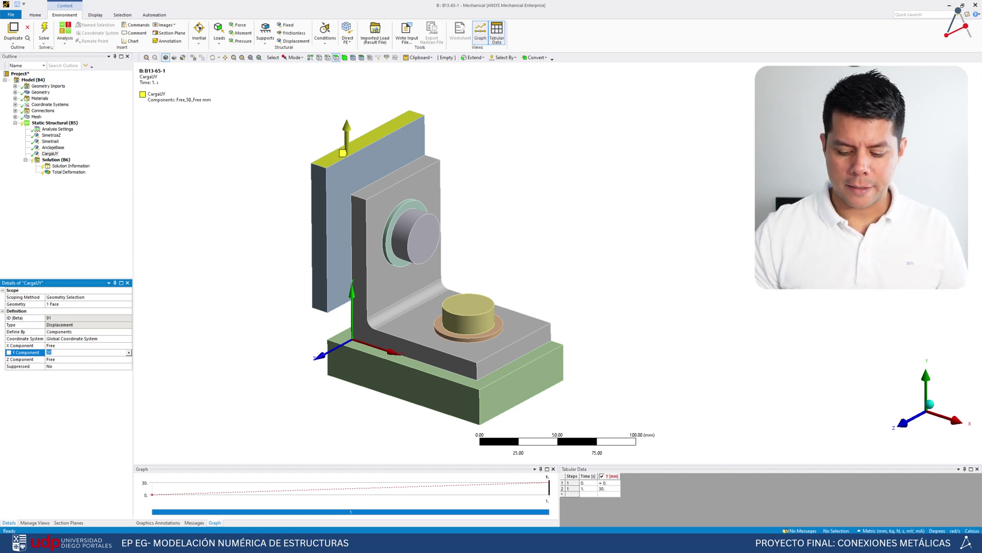
pyautogui.write('0.1')
pyautogui.press('Return')
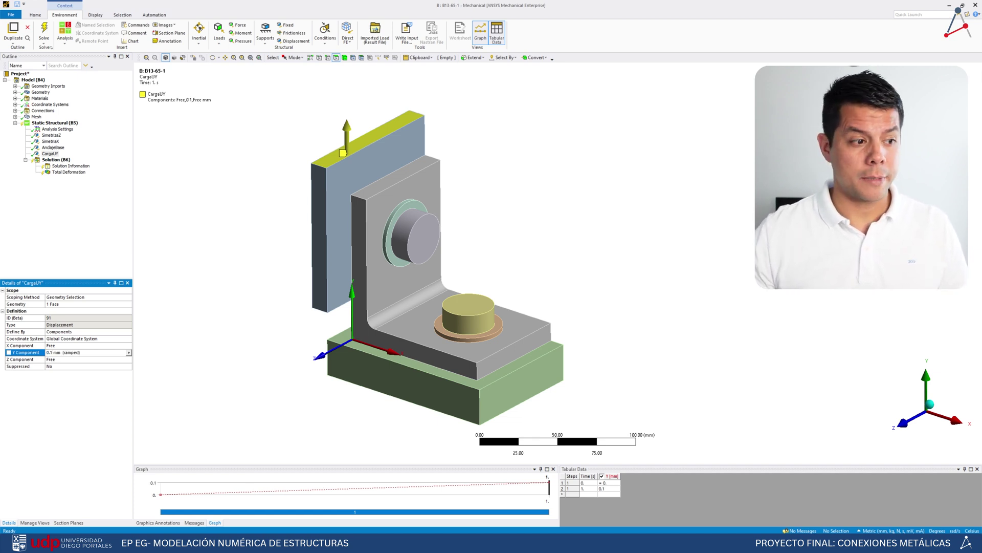
pyautogui.click(51, 237)
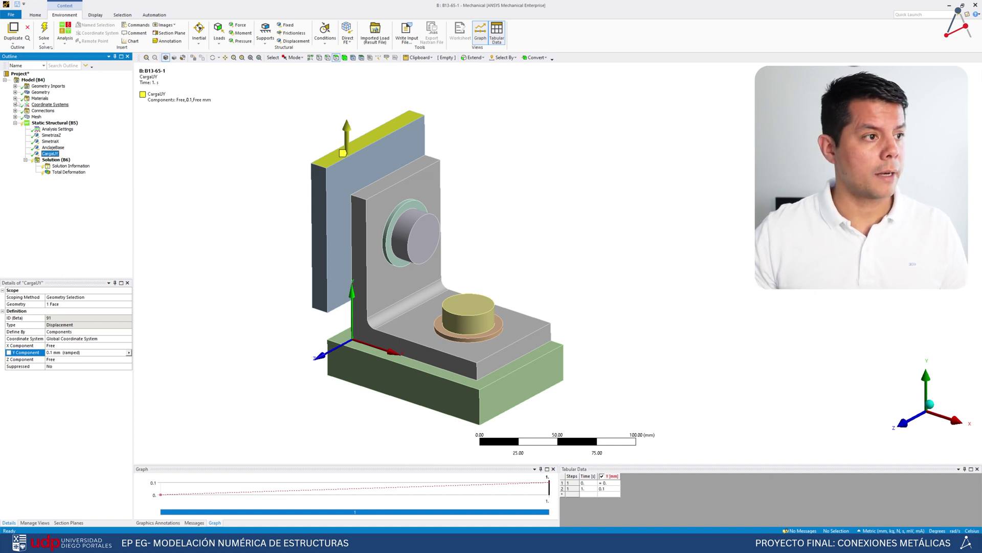
# List the bodies under Geometry in the model tree and solve the B13-65-1 static structural analysis
pyautogui.click(14, 93)
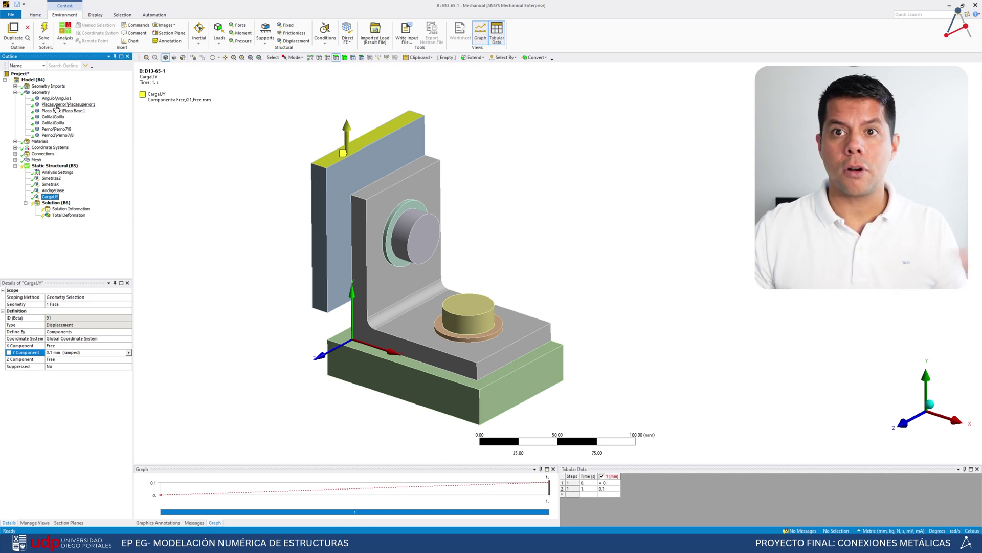
pyautogui.rightClick(59, 204)
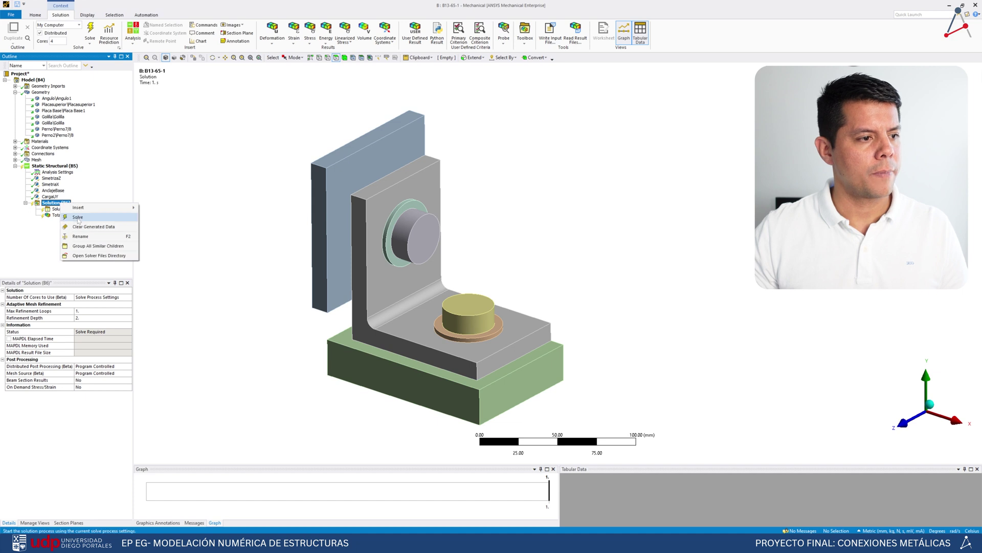
pyautogui.click(78, 221)
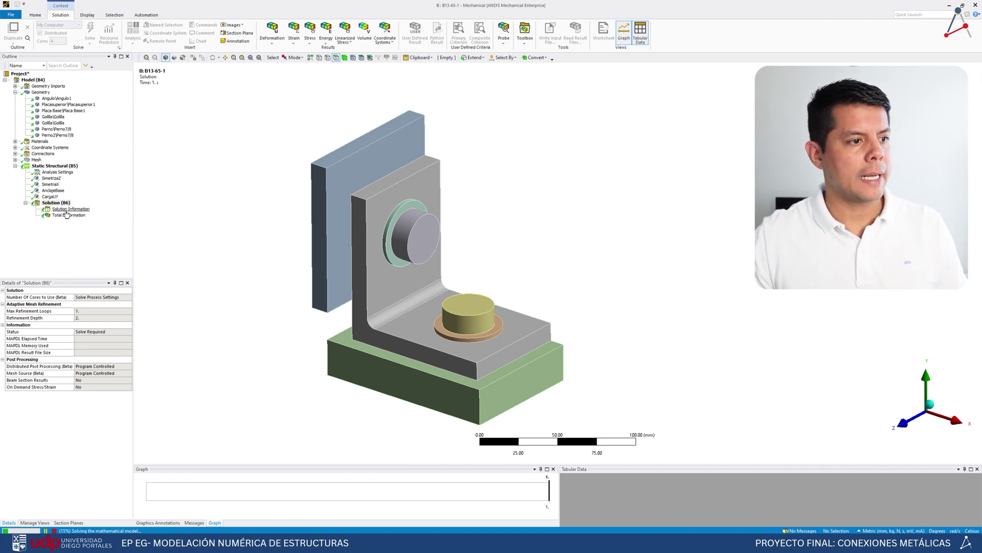
# Monitor the running solution through the Force Convergence output of Solution Information
pyautogui.click(66, 209)
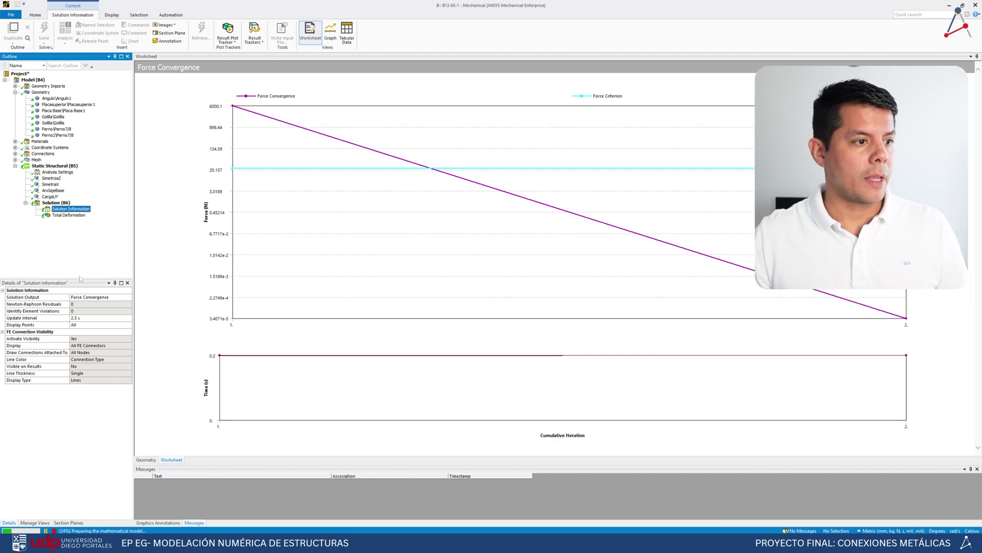
pyautogui.click(110, 297)
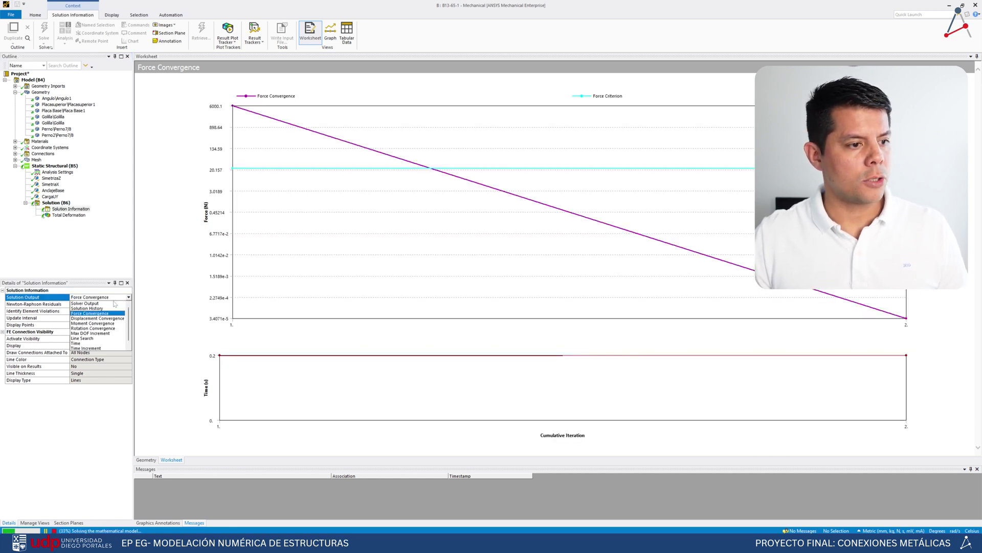
pyautogui.click(102, 314)
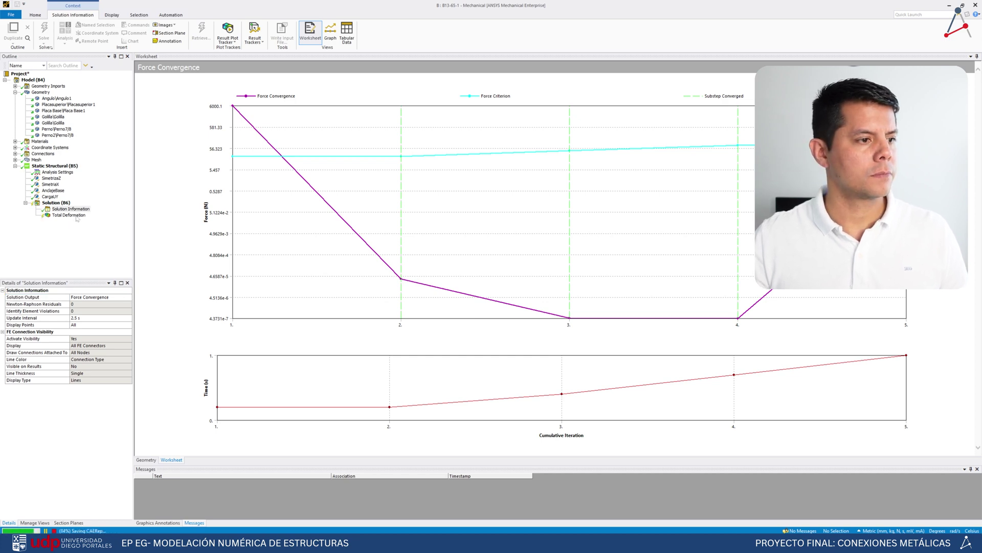
# Display the Total Deformation result with the deformation scale set to 2.2e+002 (2x Auto)
pyautogui.click(72, 215)
pyautogui.click(242, 33)
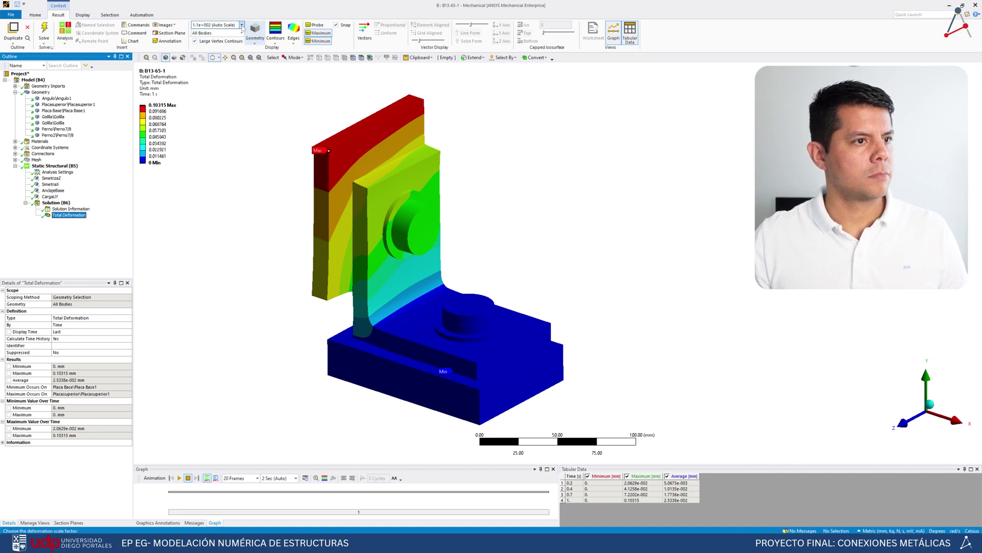
pyautogui.click(242, 25)
pyautogui.click(213, 53)
# Examine the deformed connection from several sides, especially the upper plate's bolt hole and the contact between plate, angle and bolt
pyautogui.moveTo(480, 222)
pyautogui.mouseDown(button='middle')
pyautogui.moveTo(485, 186)
pyautogui.moveTo(579, 193)
pyautogui.moveTo(560, 221)
pyautogui.mouseUp(button='middle')
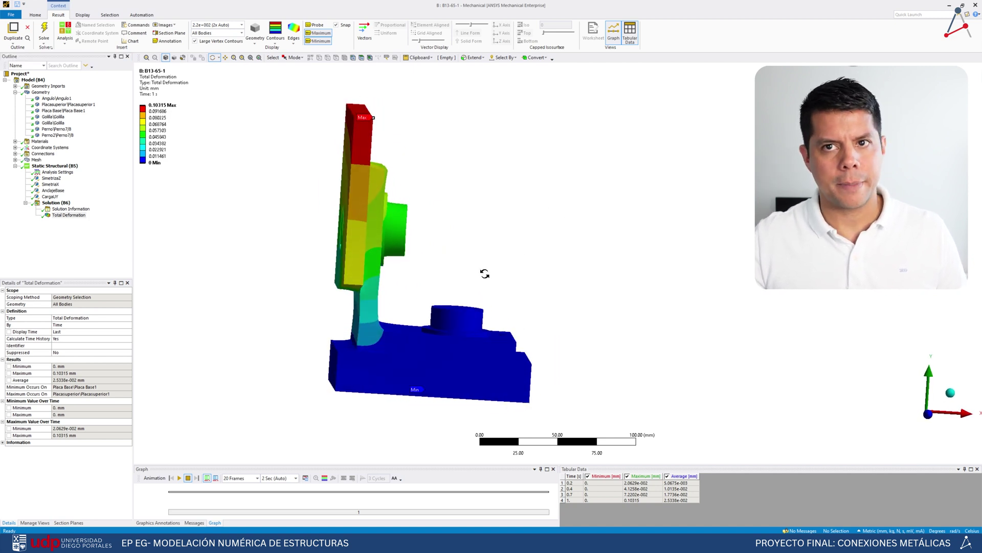
pyautogui.moveTo(443, 295)
pyautogui.mouseDown(button='middle')
pyautogui.moveTo(366, 309)
pyautogui.moveTo(252, 302)
pyautogui.moveTo(692, 287)
pyautogui.moveTo(430, 307)
pyautogui.moveTo(658, 286)
pyautogui.mouseUp(button='middle')
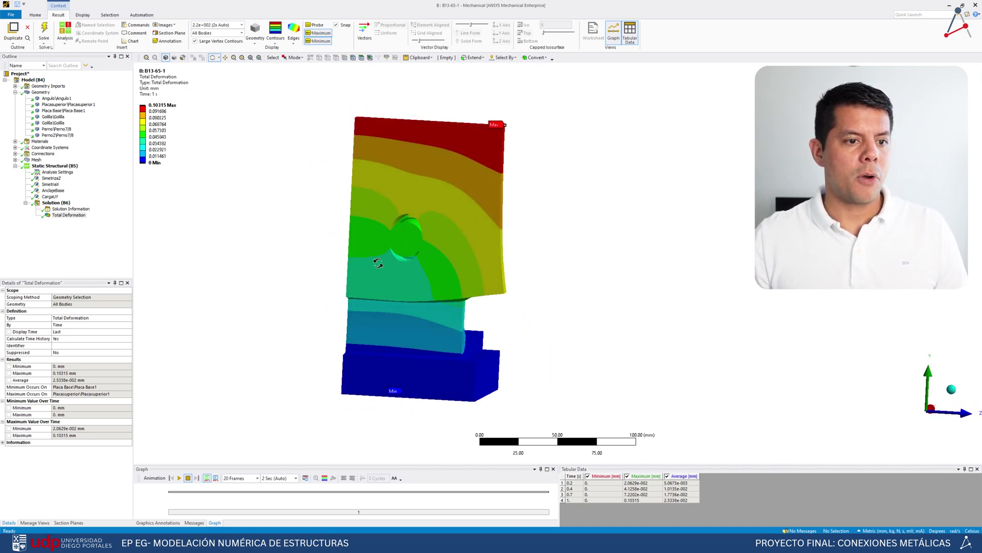
pyautogui.scroll(5, 377, 267)
pyautogui.moveTo(417, 293); pyautogui.dragTo(191, 292, button='middle')
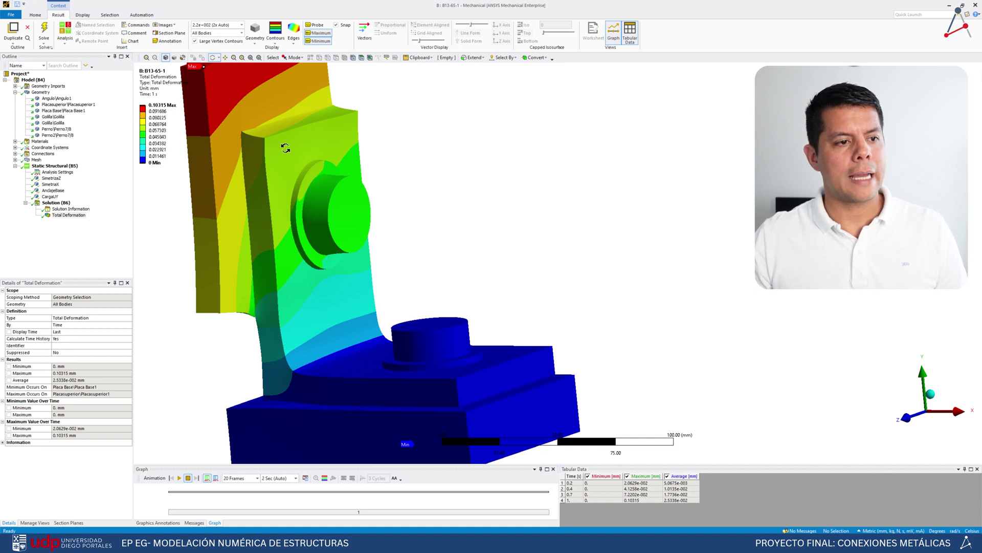
pyautogui.moveTo(340, 169); pyautogui.dragTo(336, 122, button='middle')
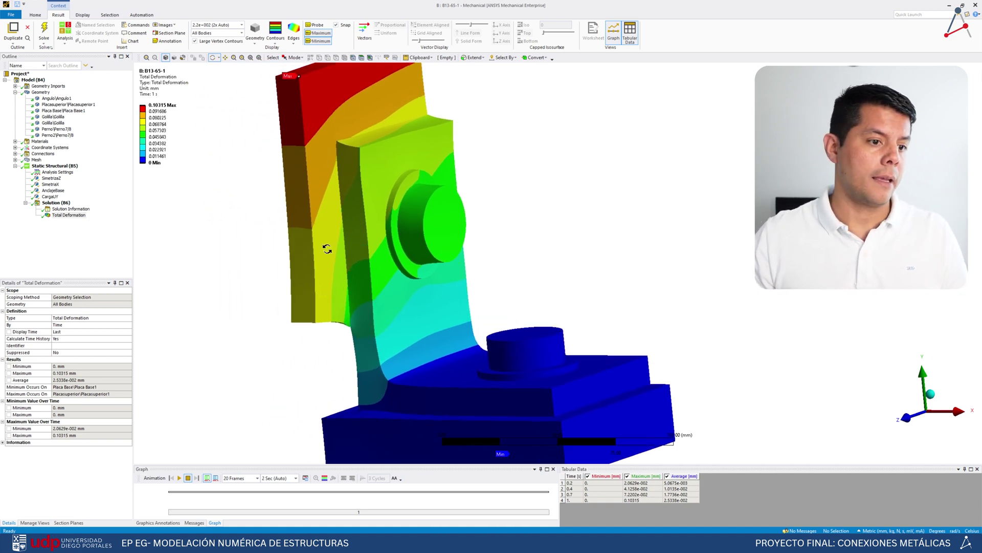
pyautogui.moveTo(335, 169); pyautogui.dragTo(621, 152, button='middle')
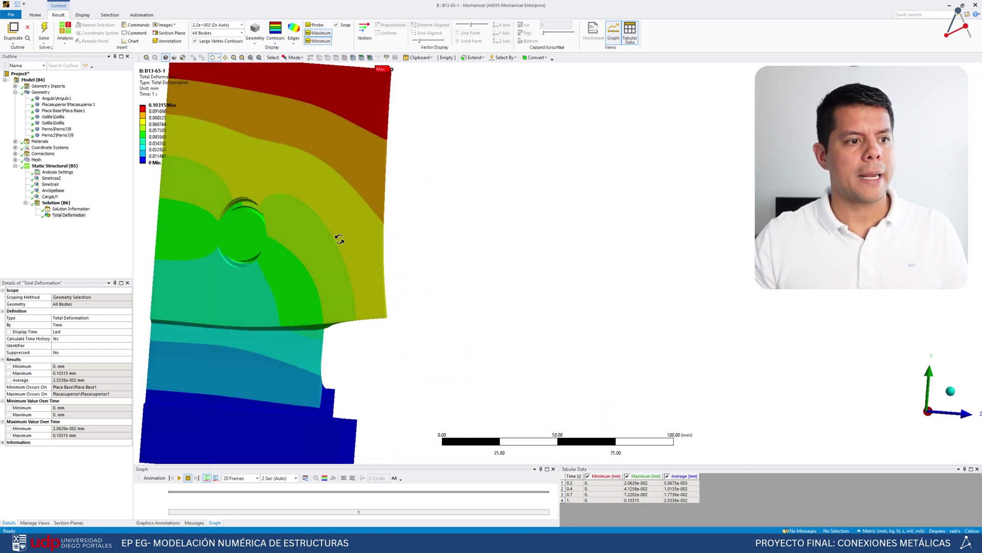
pyautogui.keyDown('ctrl'); pyautogui.moveTo(312, 240); pyautogui.dragTo(588, 225, button='middle'); pyautogui.keyUp('ctrl')
pyautogui.scroll(5, 578, 230)
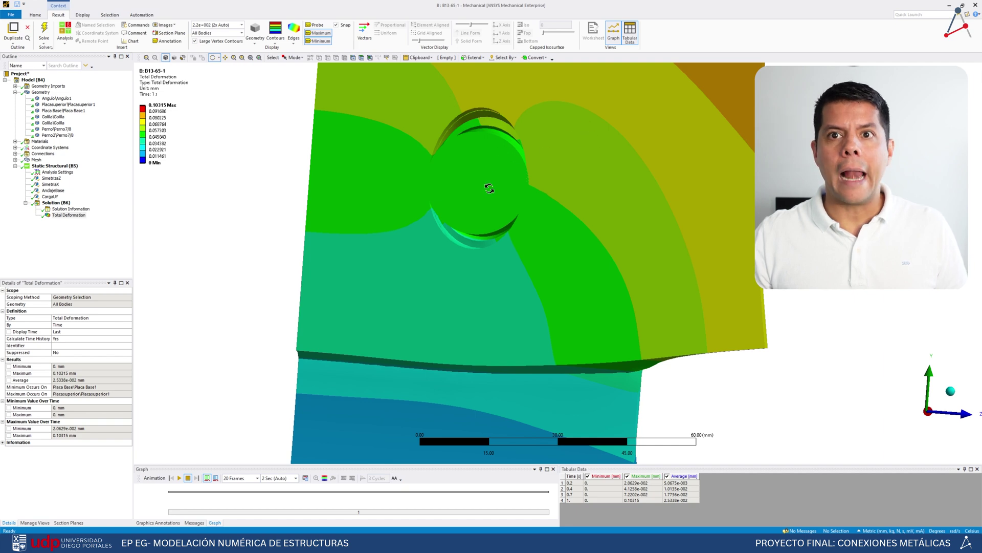
pyautogui.moveTo(542, 209); pyautogui.dragTo(268, 208)
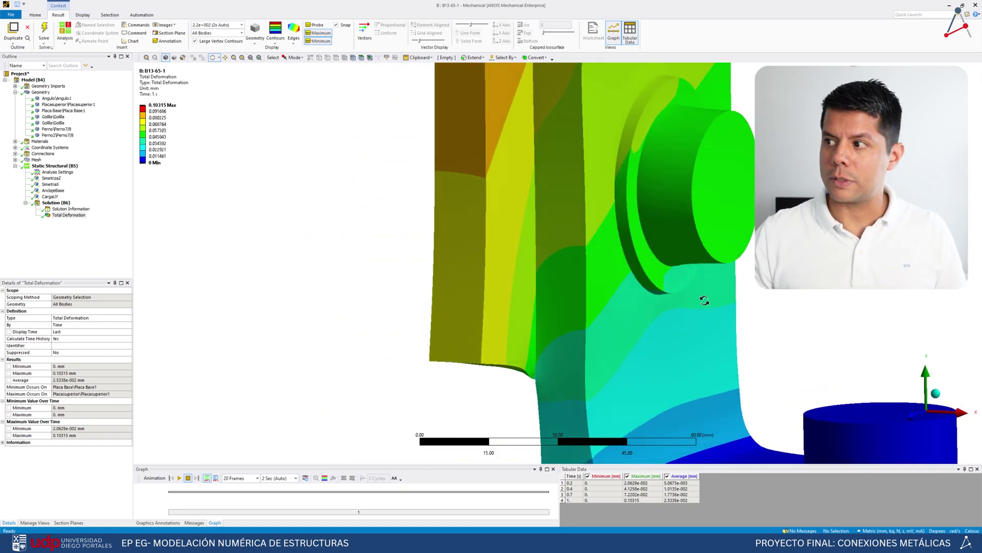
pyautogui.moveTo(705, 301); pyautogui.dragTo(457, 243)
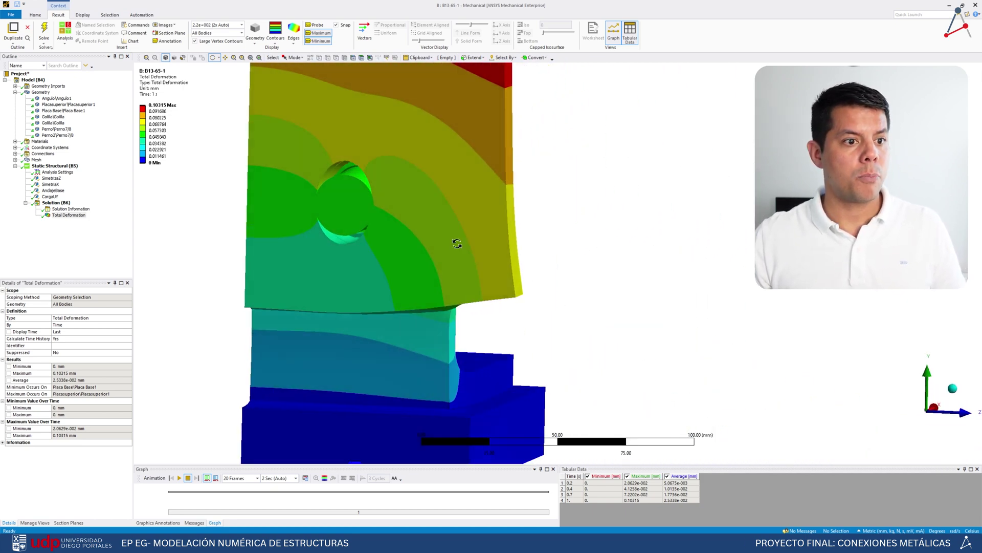
# Show the undeformed geometry and examine the clearance between the horizontal bolt and its hole, plus the bolt head and washer
pyautogui.click(40, 92)
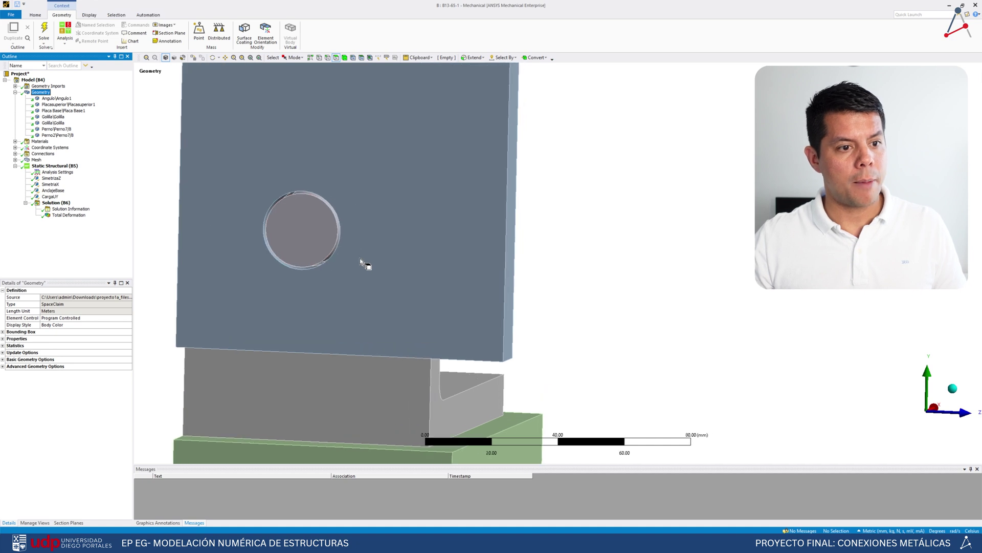
pyautogui.scroll(2, 361, 258)
pyautogui.keyDown('shift'); pyautogui.moveTo(337, 268); pyautogui.dragTo(548, 209, button='middle'); pyautogui.keyUp('shift')
pyautogui.keyDown('ctrl'); pyautogui.moveTo(265, 247); pyautogui.dragTo(591, 201, button='middle'); pyautogui.keyUp('ctrl')
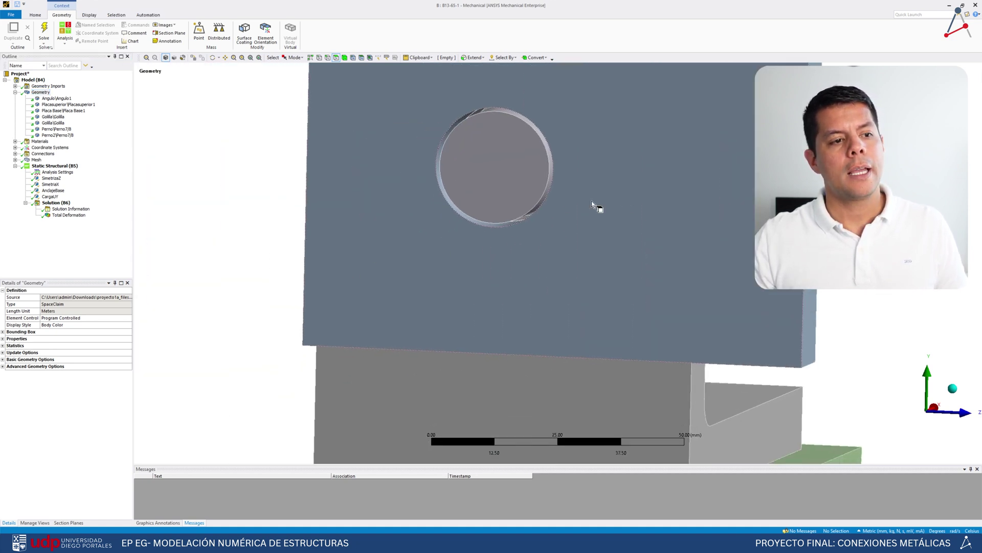
pyautogui.scroll(3, 522, 235)
pyautogui.scroll(-2, 517, 232)
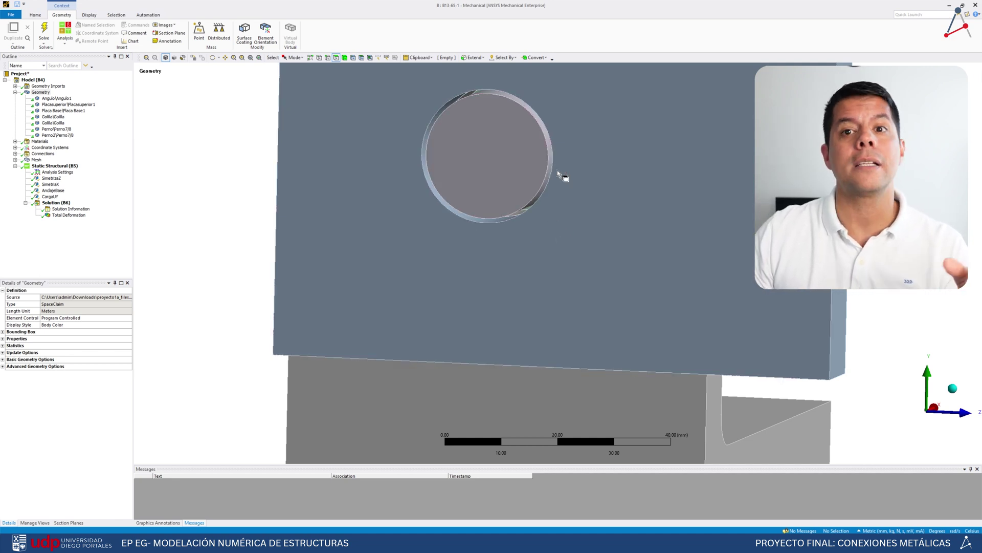
pyautogui.scroll(-5, 539, 158)
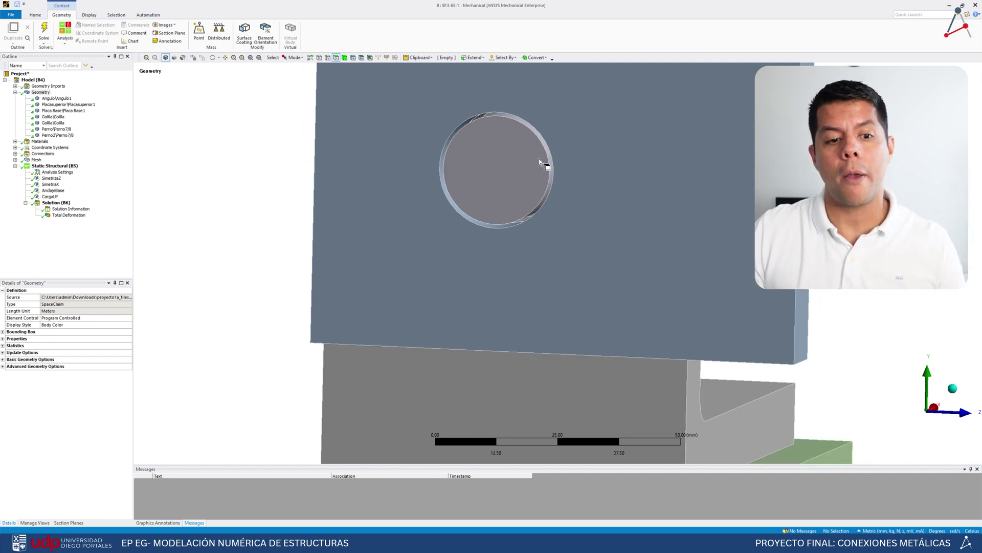
pyautogui.moveTo(509, 168); pyautogui.dragTo(618, 323, button='middle')
pyautogui.scroll(5, 600, 273)
pyautogui.scroll(-8, 600, 275)
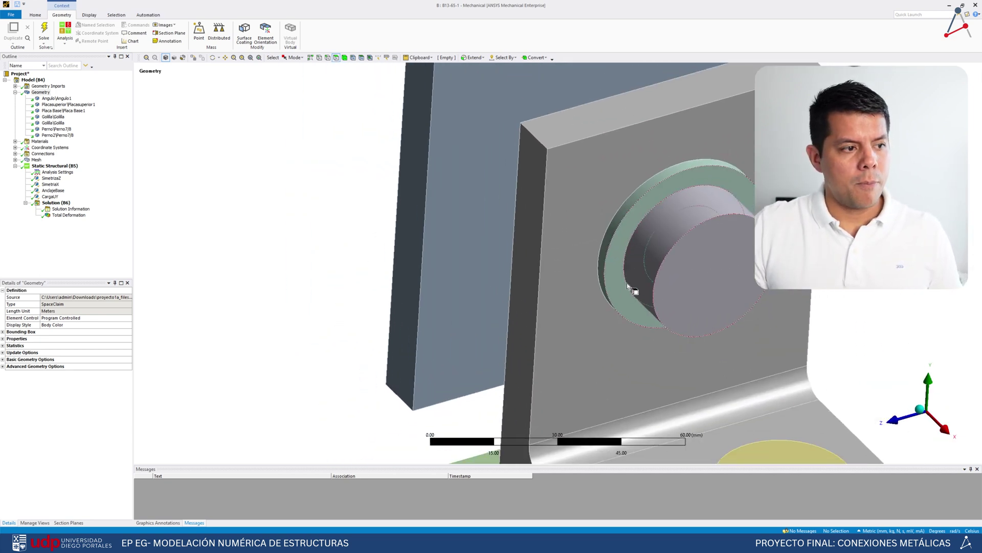
pyautogui.scroll(-3, 682, 295)
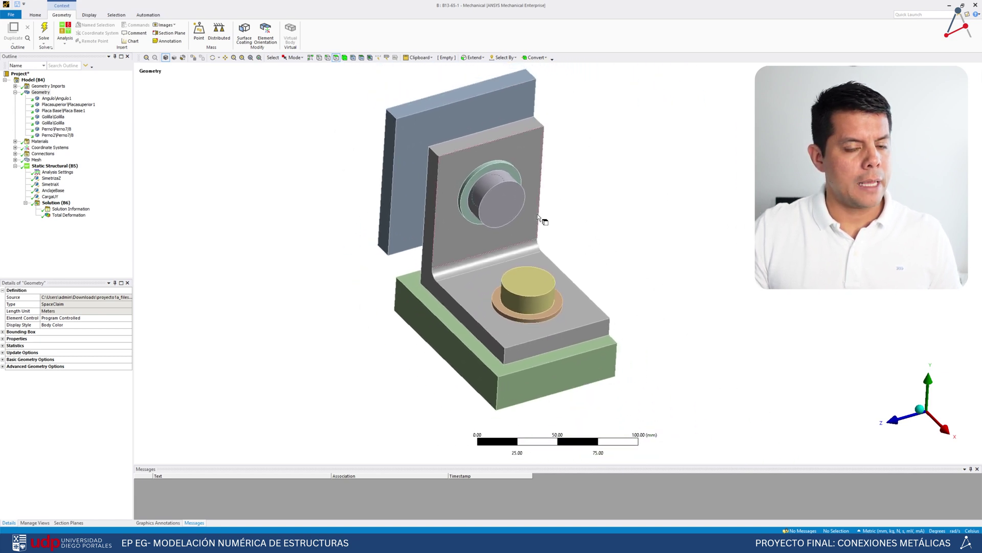
# Set the number of steps to 2 in the analysis settings and enlarge the details and graph areas
pyautogui.click(58, 172)
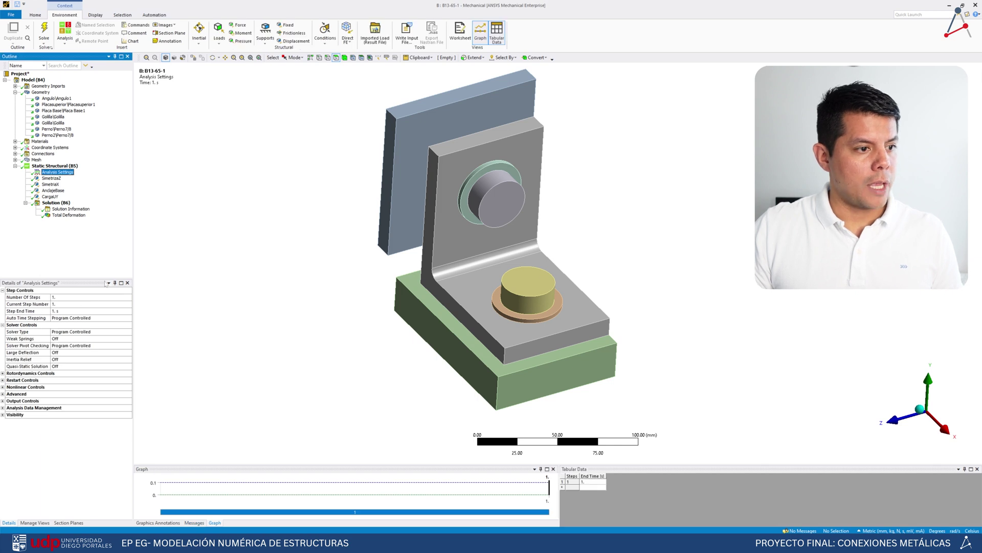
pyautogui.moveTo(101, 278); pyautogui.dragTo(101, 239)
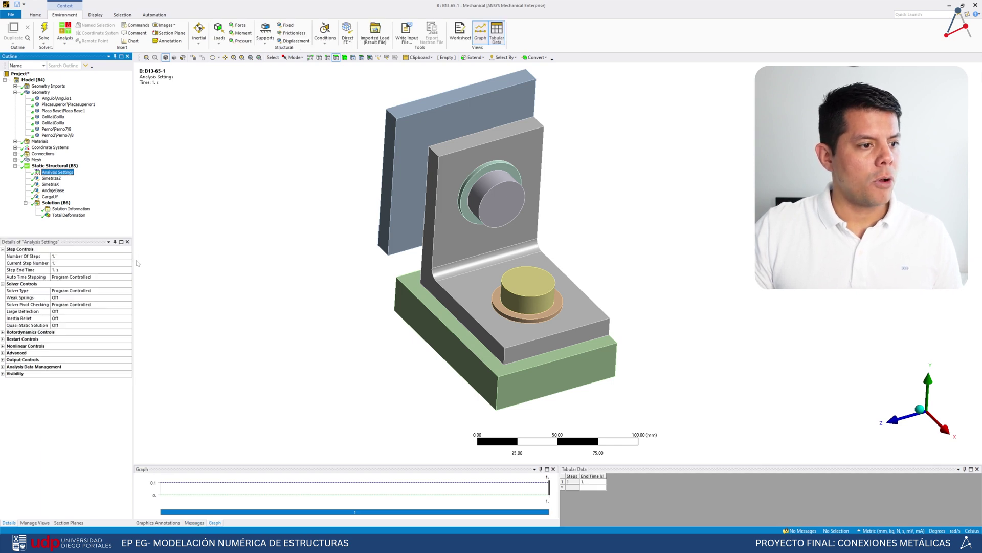
pyautogui.click(61, 256)
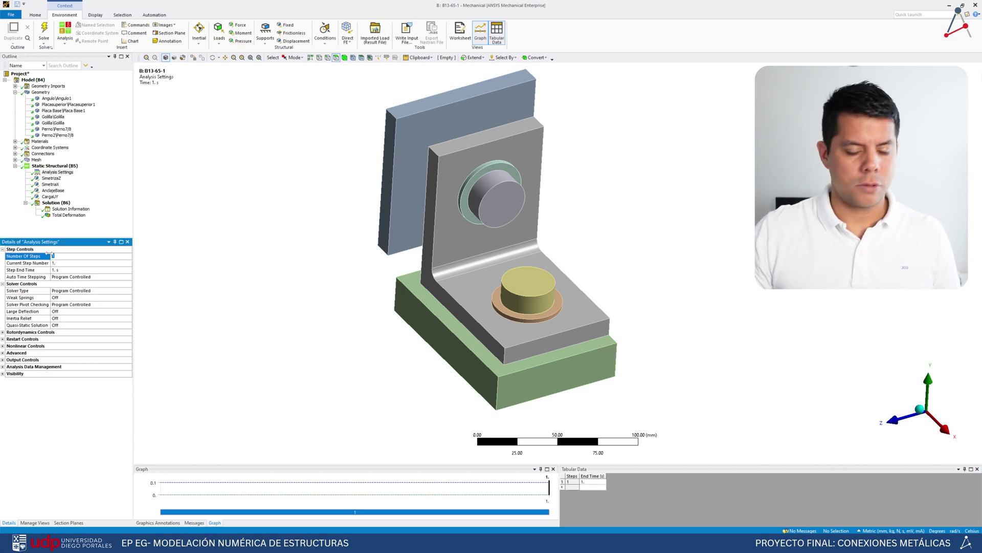
pyautogui.write('2')
pyautogui.press('Return')
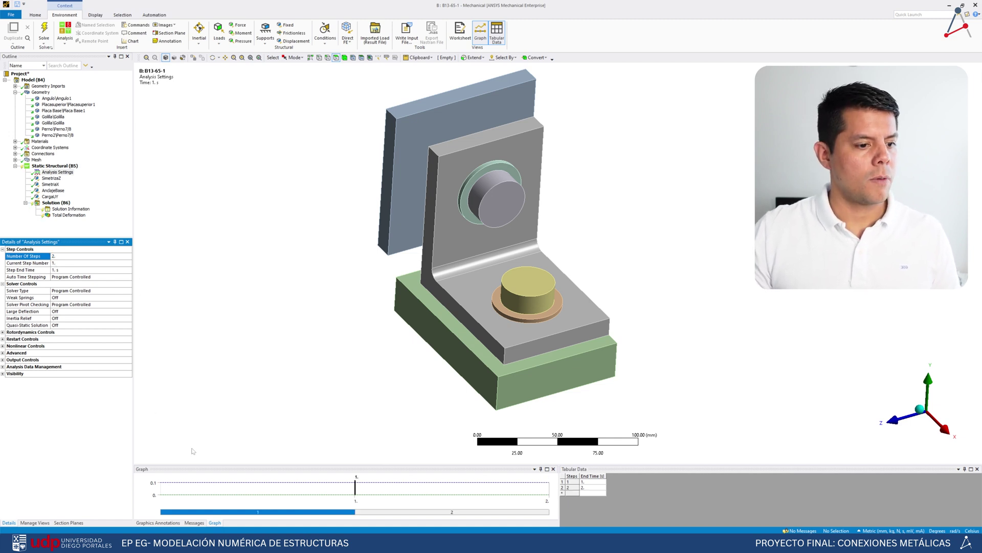
pyautogui.click(208, 468)
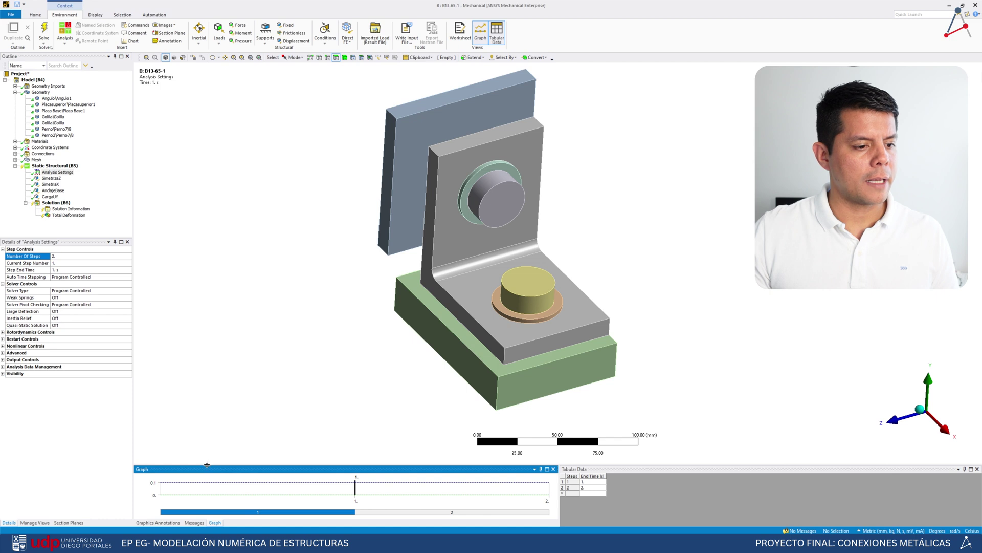
pyautogui.moveTo(207, 465); pyautogui.dragTo(207, 425)
# Select the head faces of both bolts in the Static Structural view and hide all other bodies
pyautogui.click(54, 166)
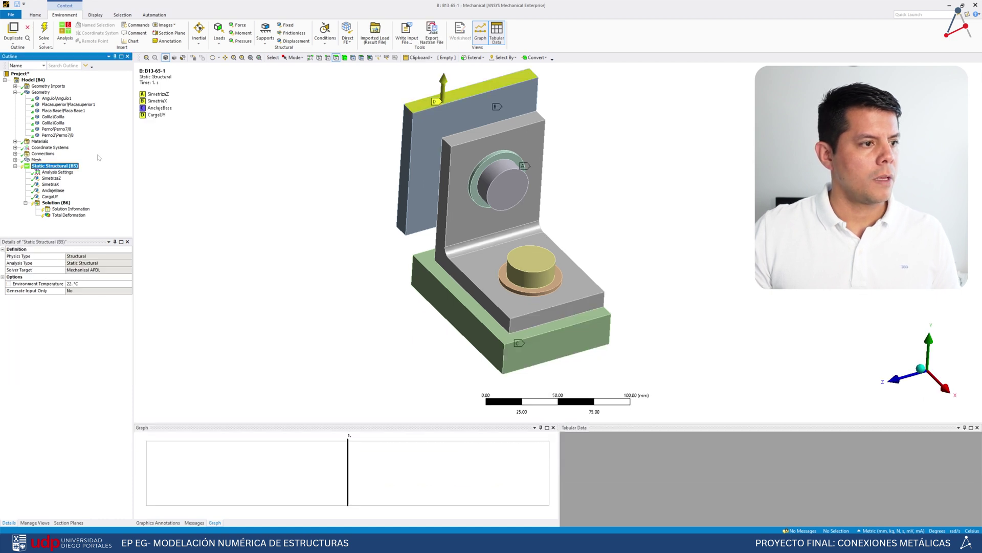
pyautogui.click(516, 185)
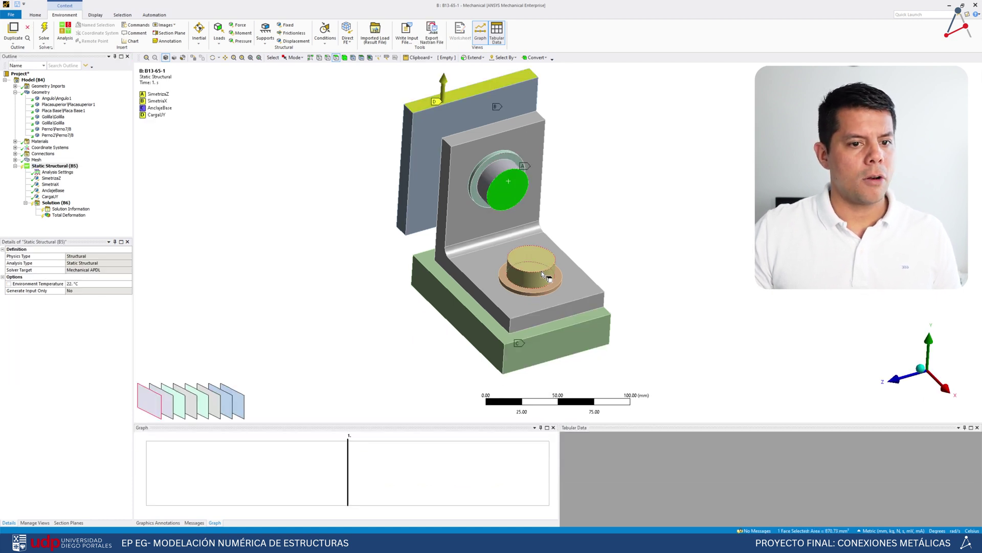
pyautogui.keyDown('ctrl'); pyautogui.click(541, 266); pyautogui.keyUp('ctrl')
pyautogui.rightClick(540, 266)
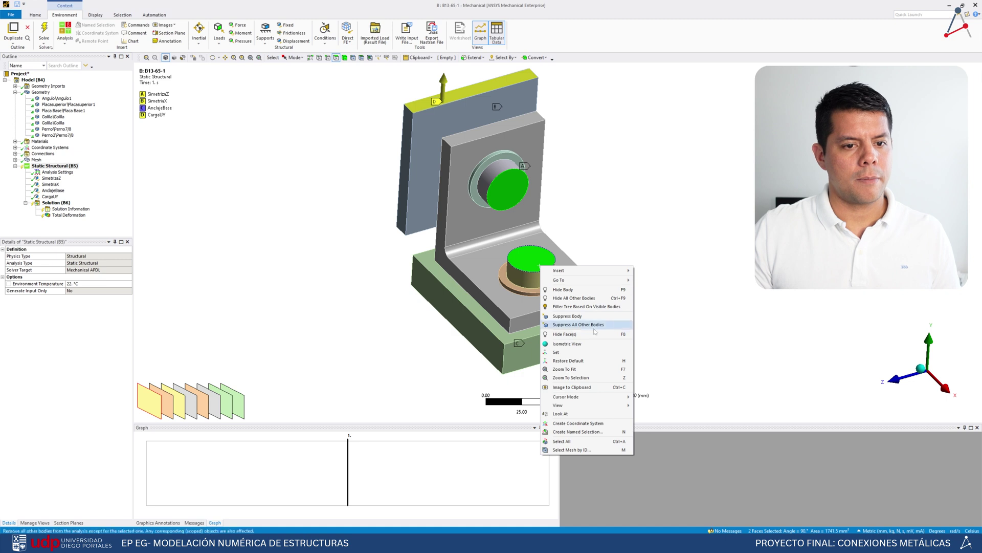
pyautogui.click(587, 299)
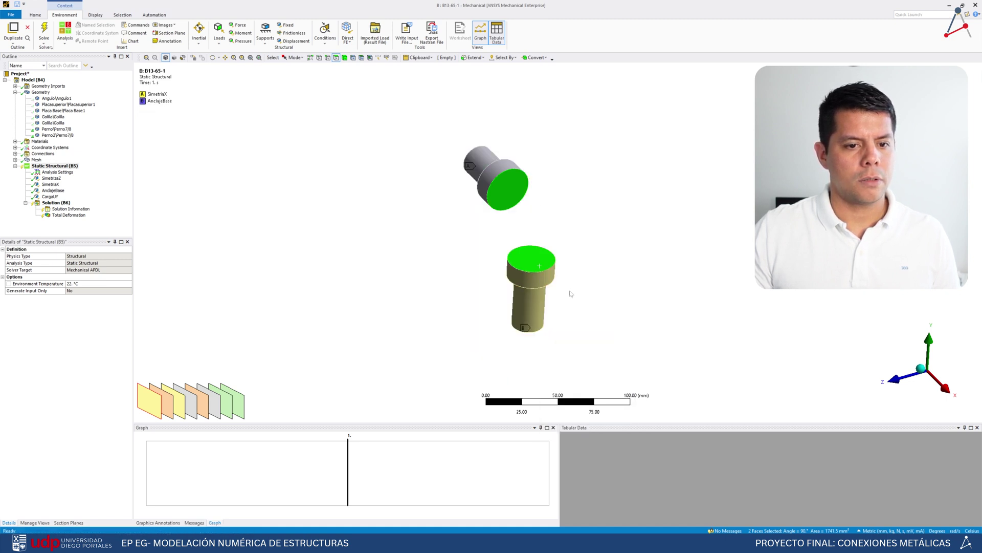
pyautogui.moveTo(624, 239); pyautogui.dragTo(680, 221, button='middle')
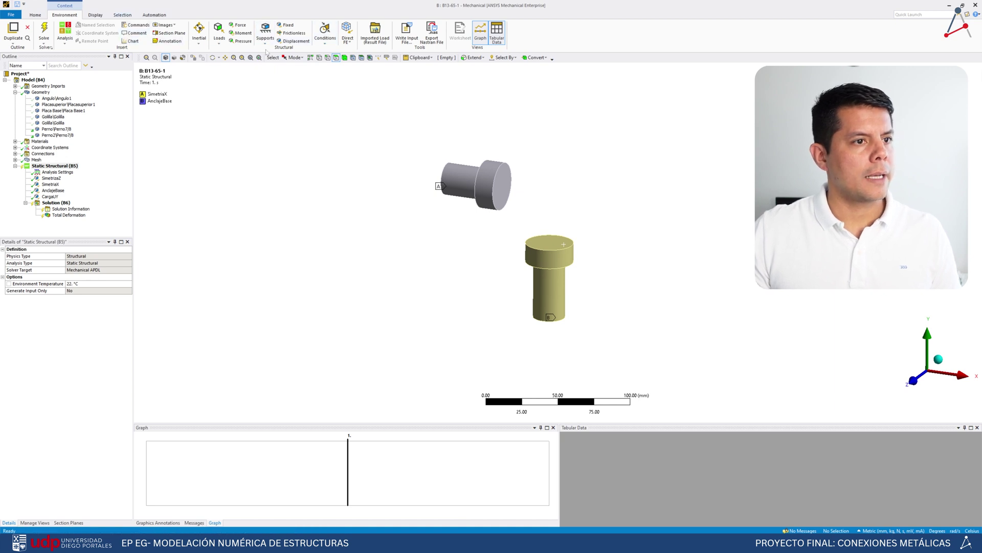
# Add a Bolt Pretension load and scope it to the cylindrical shank face of the horizontal bolt
pyautogui.click(219, 37)
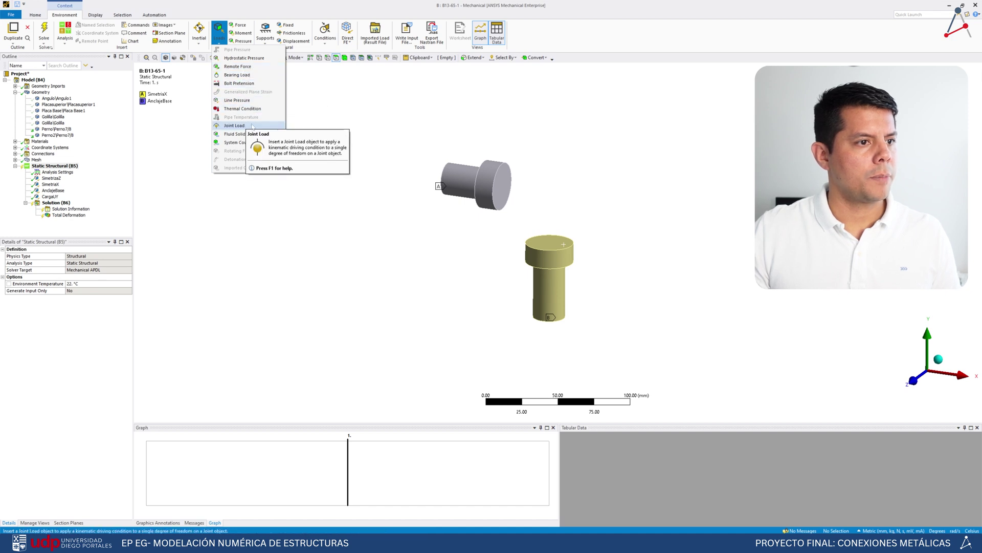
pyautogui.click(241, 83)
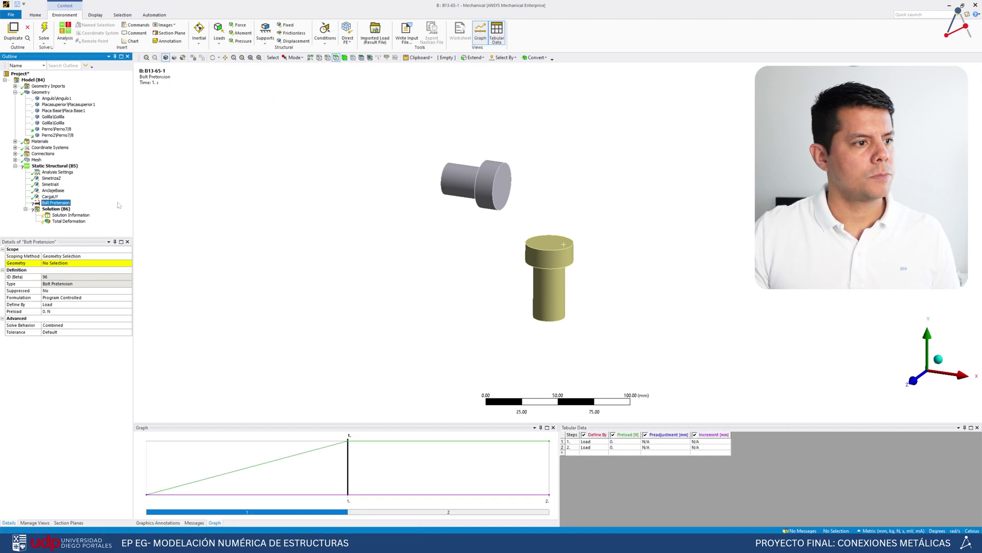
pyautogui.click(463, 181)
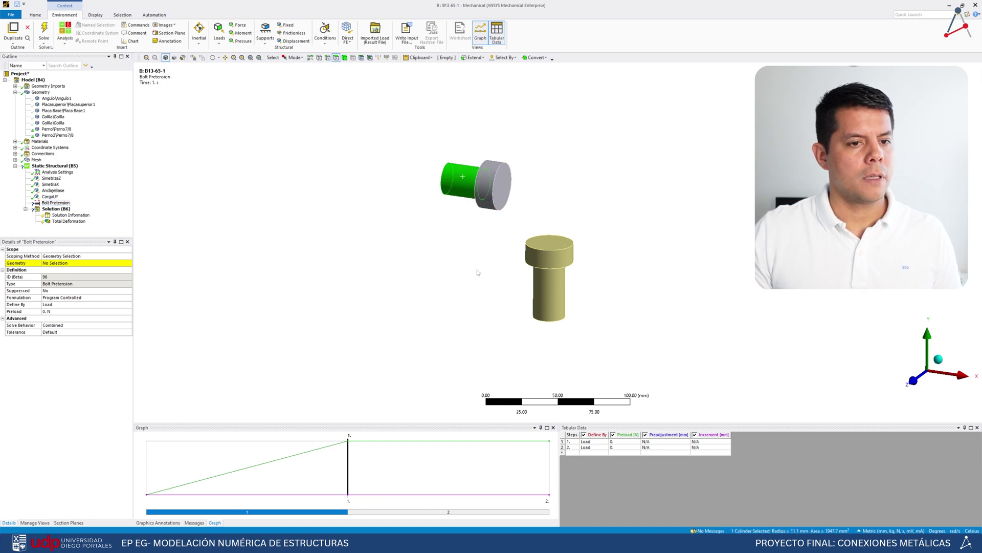
pyautogui.moveTo(509, 237)
pyautogui.mouseDown(button='middle')
pyautogui.moveTo(591, 191)
pyautogui.moveTo(547, 220)
pyautogui.mouseUp(button='middle')
pyautogui.click(69, 263)
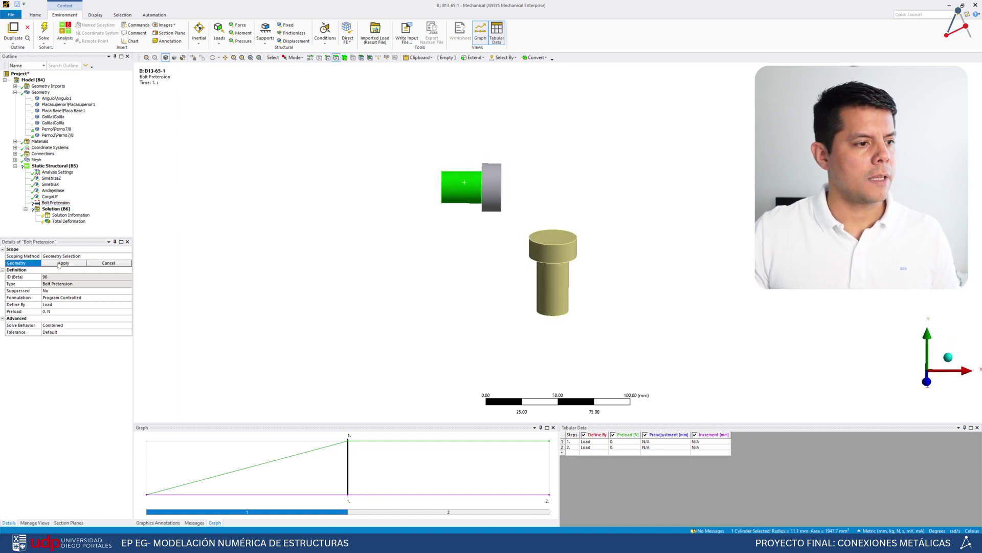
pyautogui.click(69, 264)
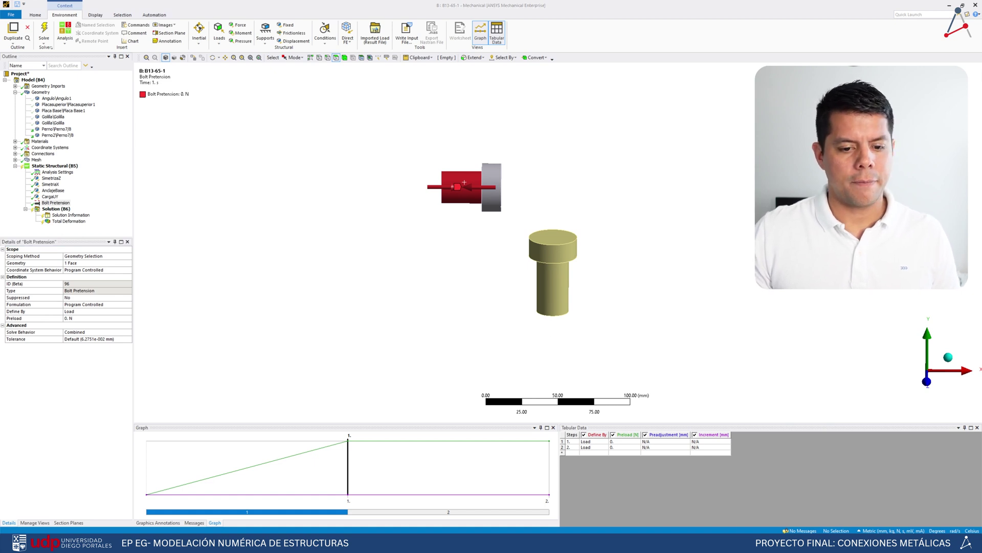
# Switch to the connection article PDF in the browser and read the bolt specification paragraph above Table 1, including the tension-bolt washer placement
pyautogui.hotkey('alt', 'Tab')
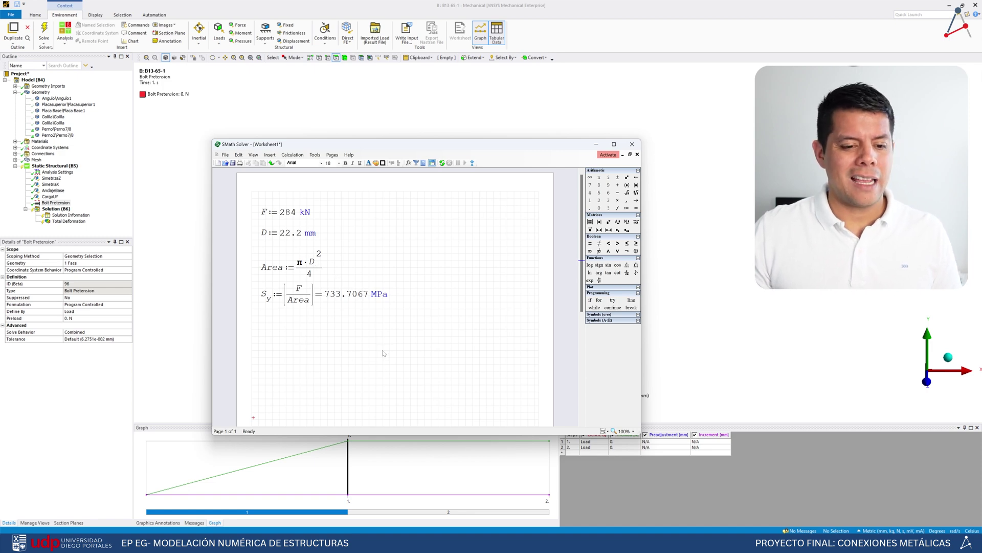
pyautogui.hotkey('alt', 'Tab')
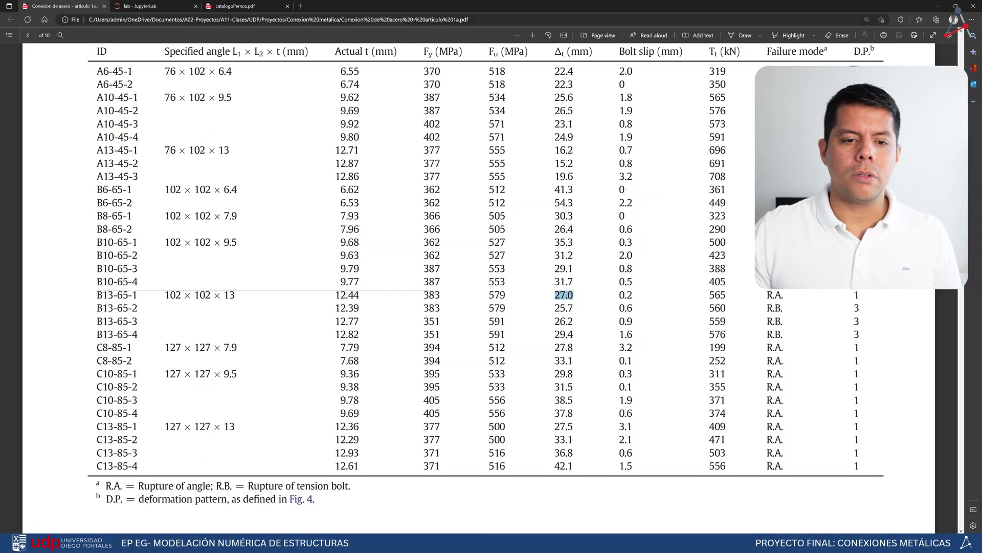
pyautogui.scroll(8, 491, 286)
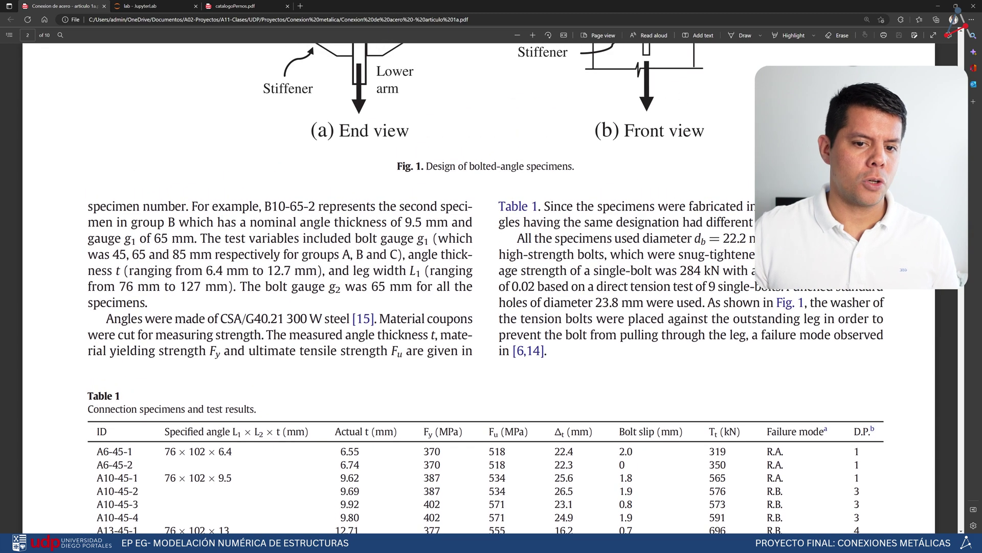
pyautogui.scroll(2, 492, 287)
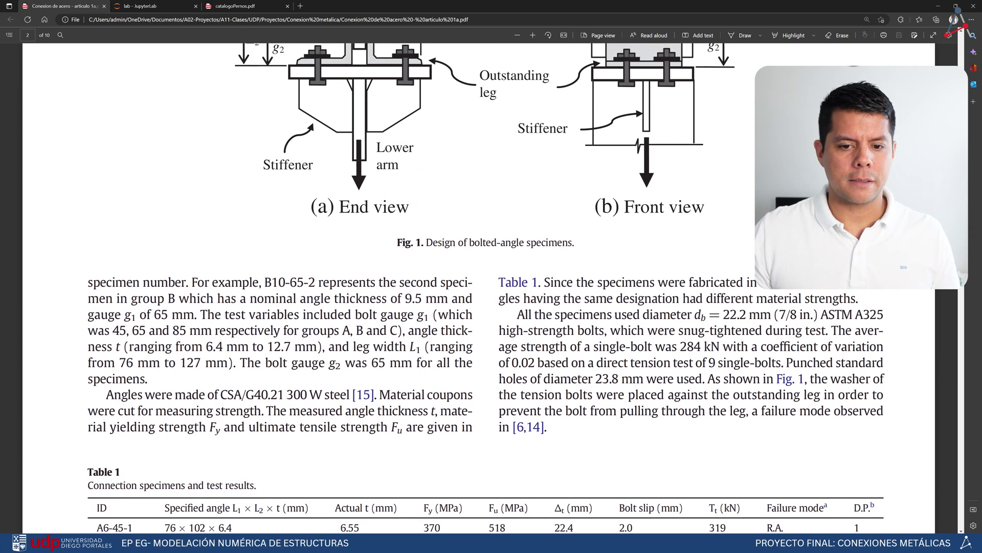
pyautogui.moveTo(709, 379); pyautogui.dragTo(716, 395)
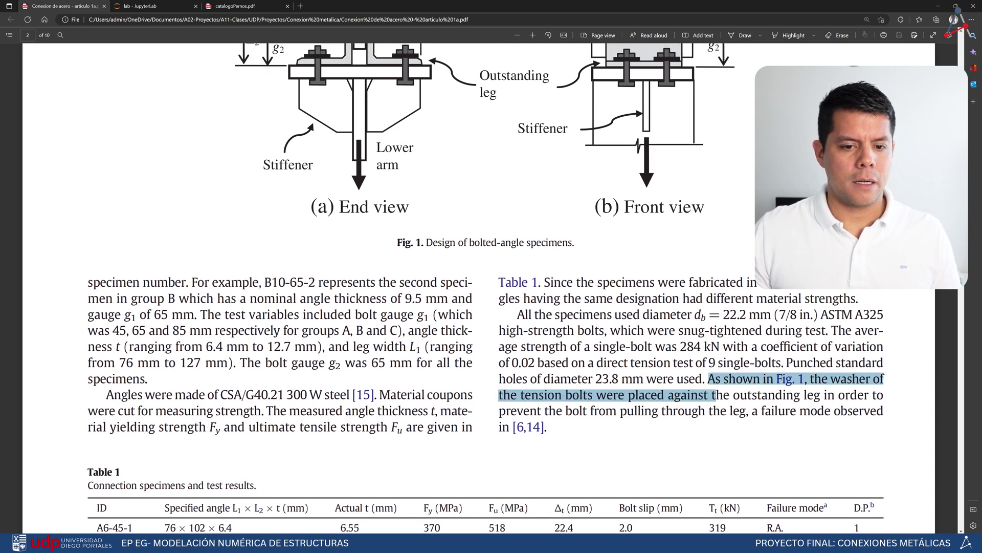
# Read the article's statement about the snug-tightened ASTM A325 high-strength bolts above Table 1
pyautogui.scroll(-2, 491, 287)
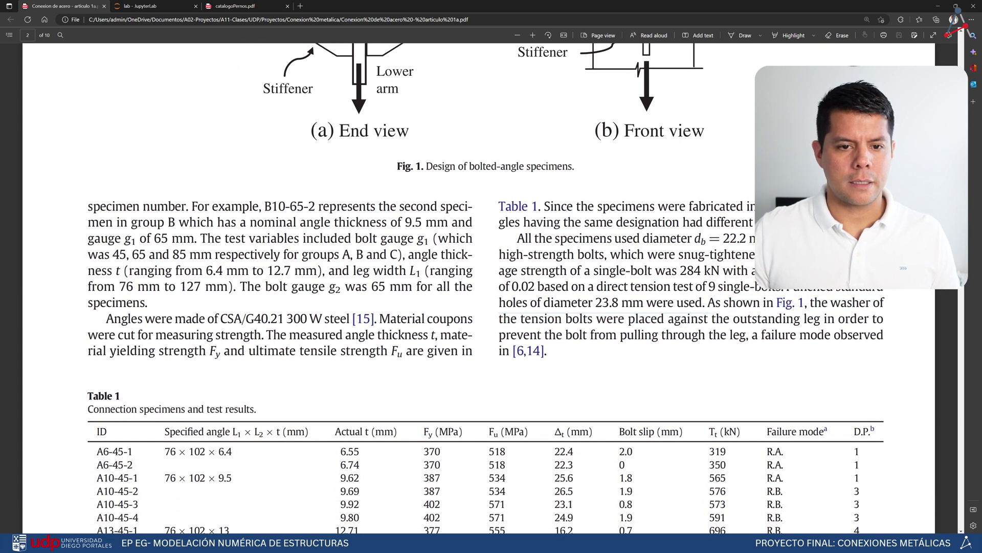
pyautogui.moveTo(499, 255); pyautogui.dragTo(819, 254)
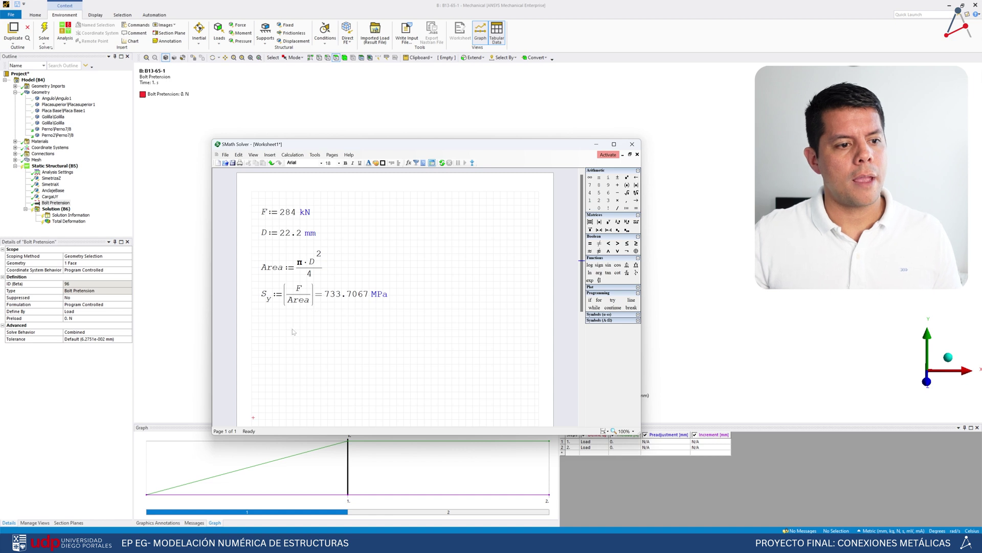
# Switch to the SMath Solver worksheet and start a new definition of F with the factor 0.7 below the S_y equation
pyautogui.click(260, 333)
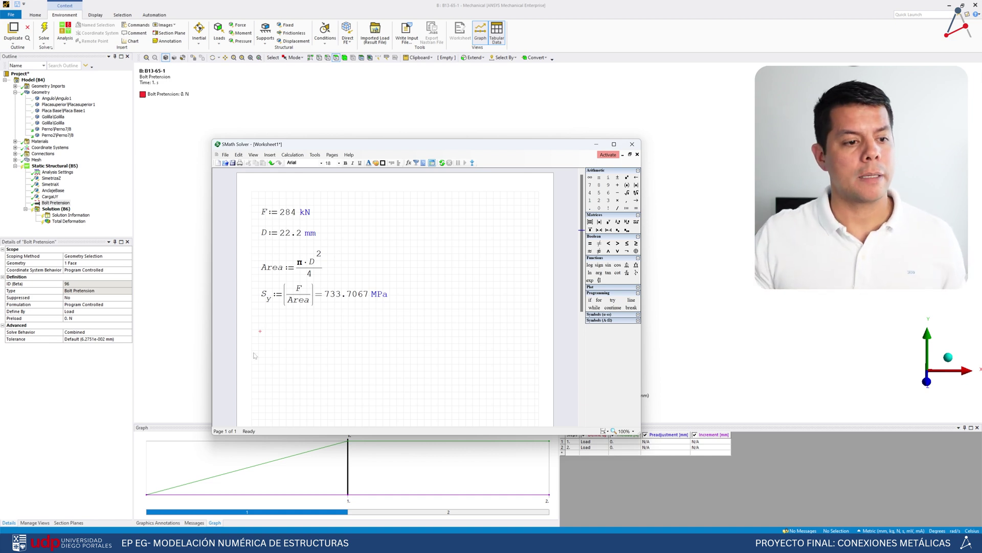
pyautogui.click(260, 329)
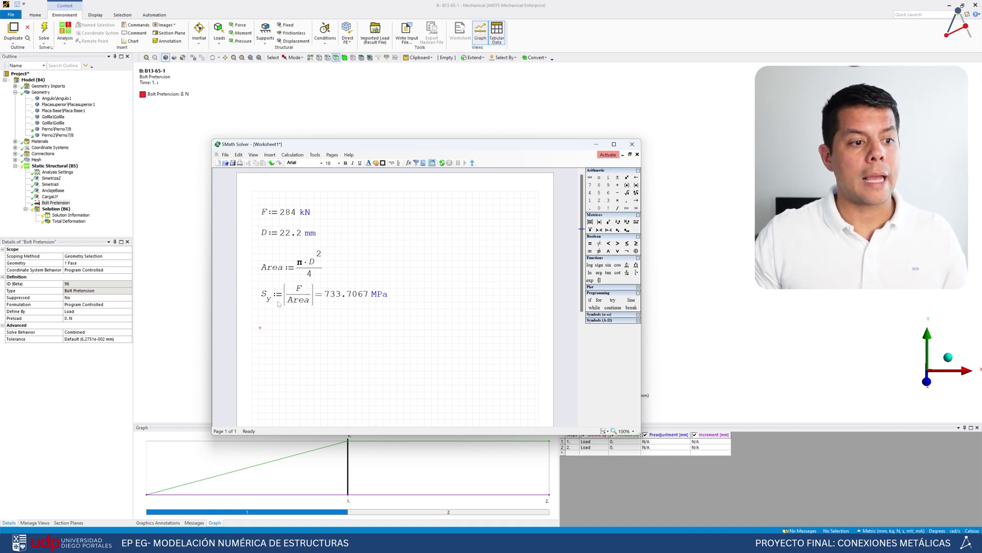
pyautogui.click(264, 340)
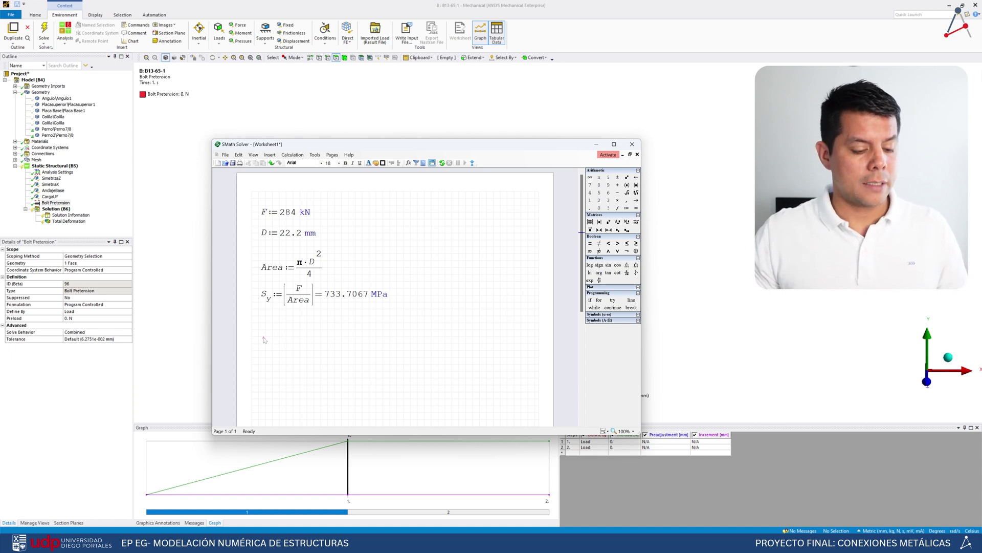
pyautogui.write('F')
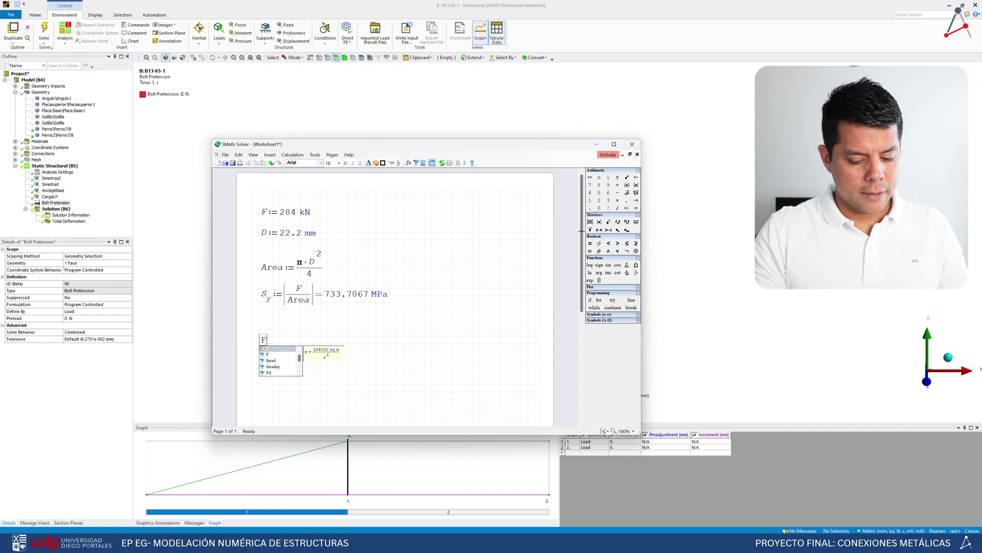
pyautogui.write(':70*%')
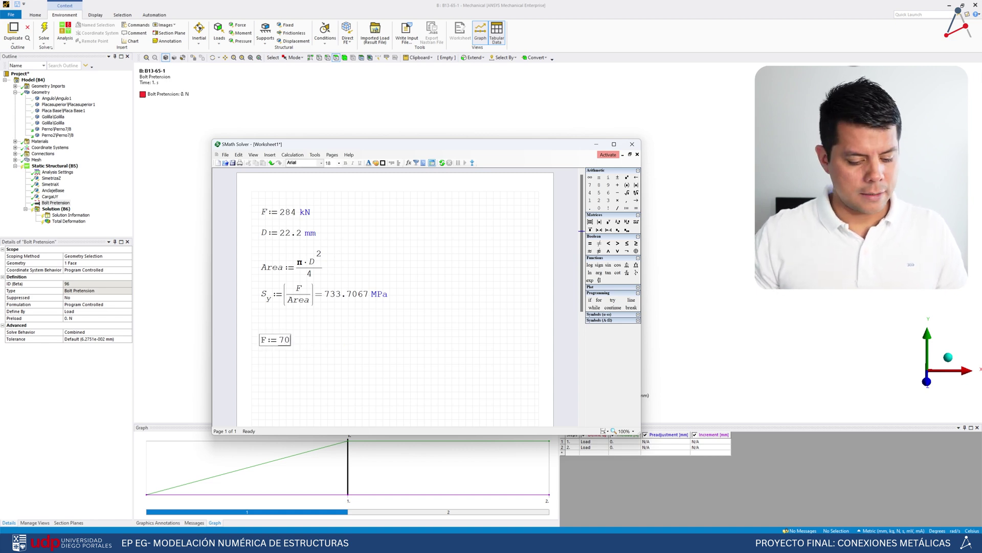
pyautogui.press('Return')
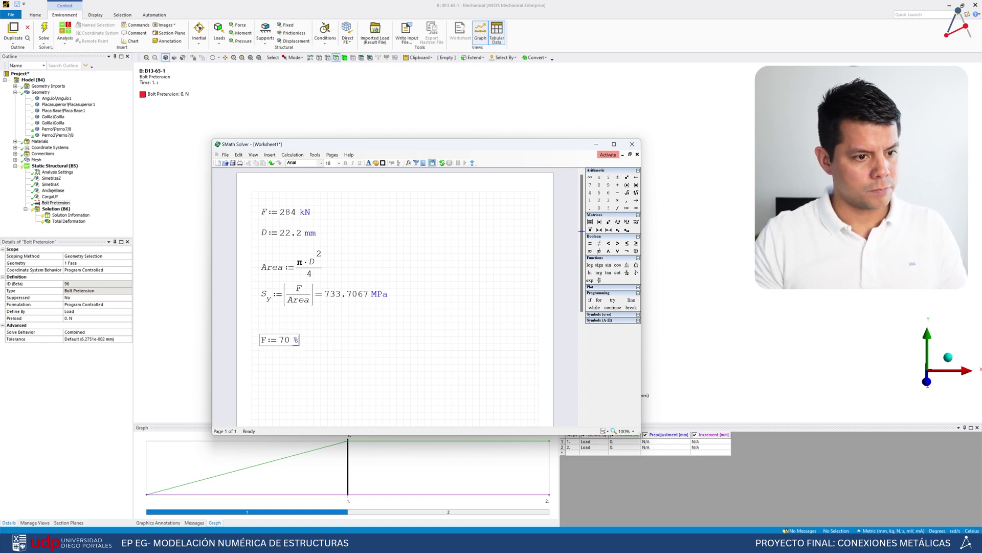
pyautogui.write('*')
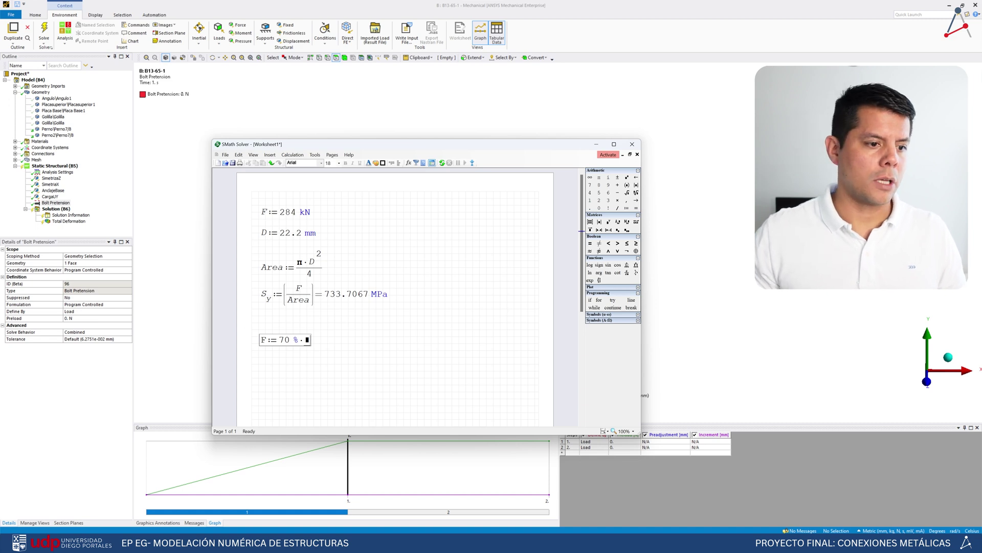
pyautogui.moveTo(279, 340); pyautogui.dragTo(296, 343)
pyautogui.write('0.7')
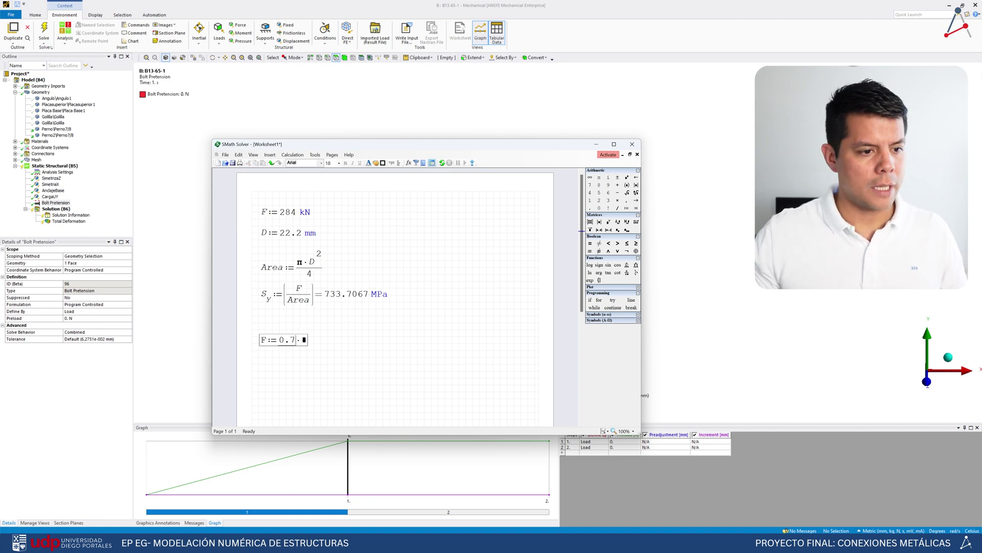
# Complete the new F definition as 0.7·S_y·Area and evaluate it
pyautogui.press('Right')
pyautogui.write('S')
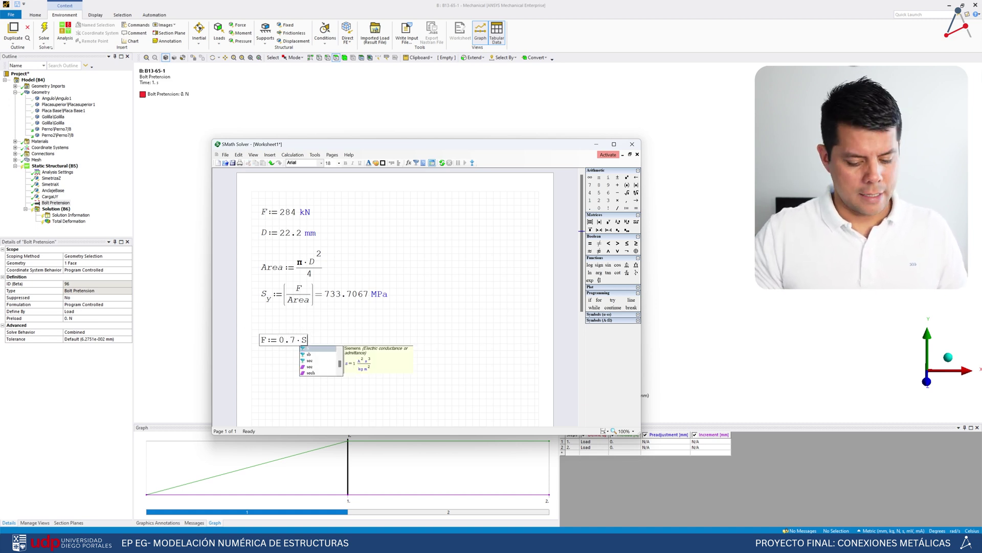
pyautogui.write('.y*A')
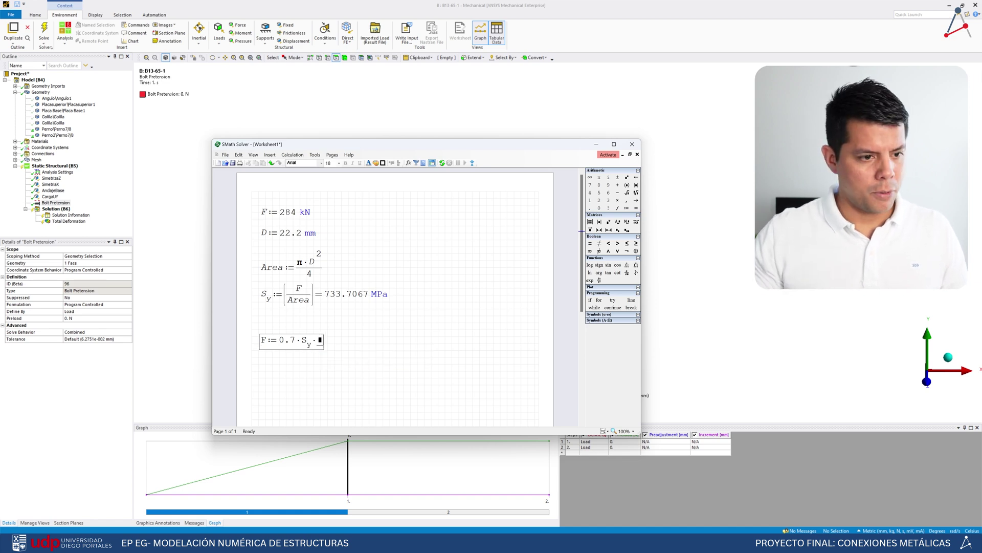
pyautogui.write('rea')
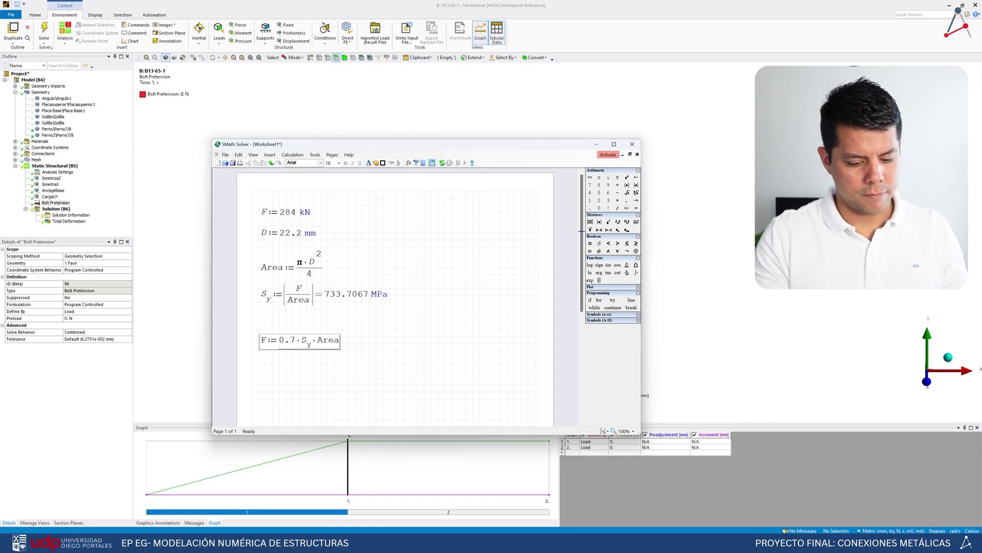
pyautogui.write('=1.988·10^5 N')
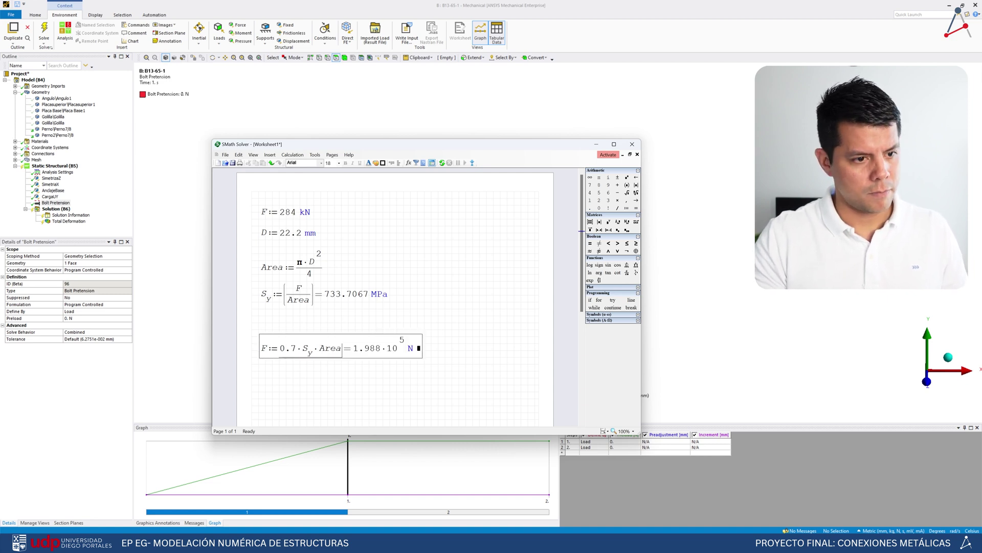
# Display the result of the new F equation in kN
pyautogui.click(420, 348)
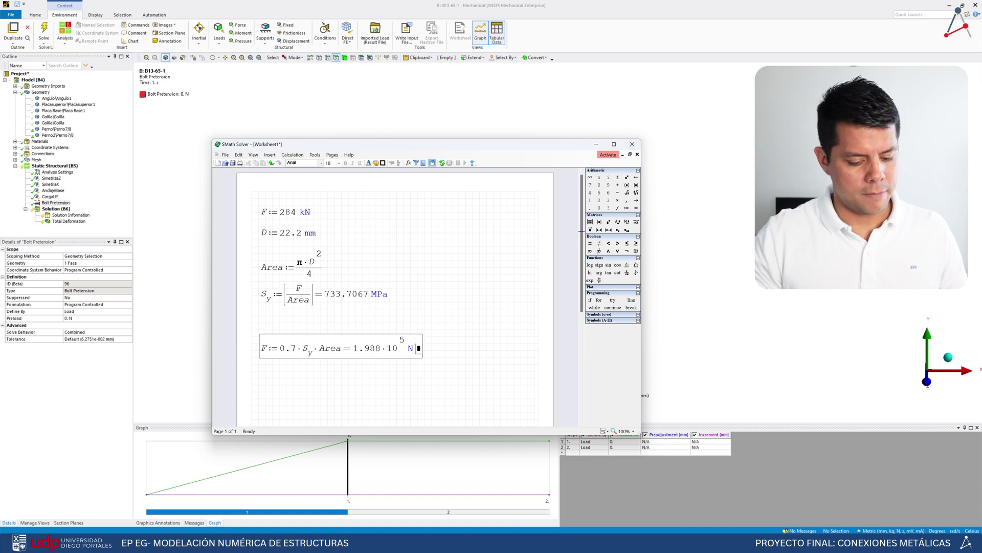
pyautogui.write('kN')
pyautogui.press('Return')
pyautogui.press('Return')
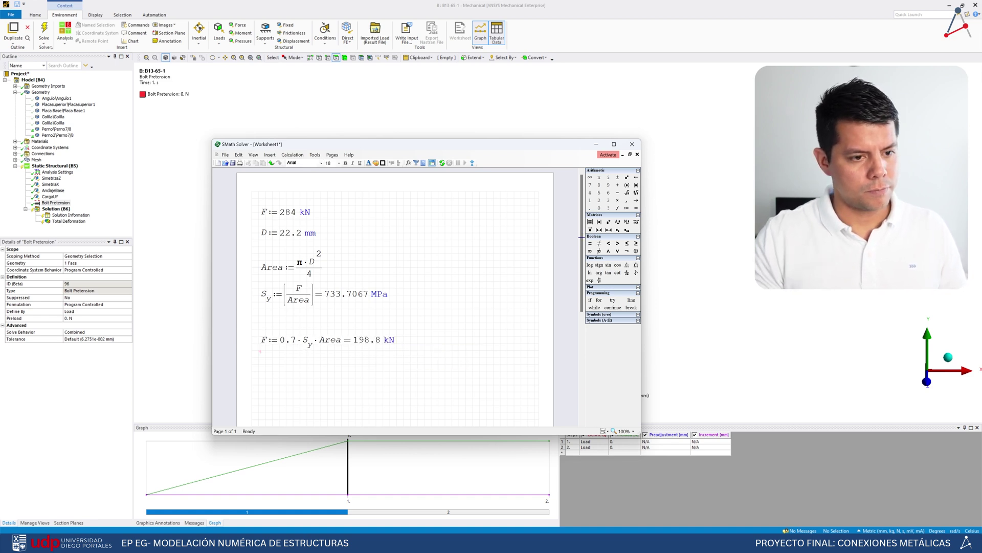
# Set the unit of the new F result to N and move the equation slightly up, closer to the S_y equation
pyautogui.click(392, 344)
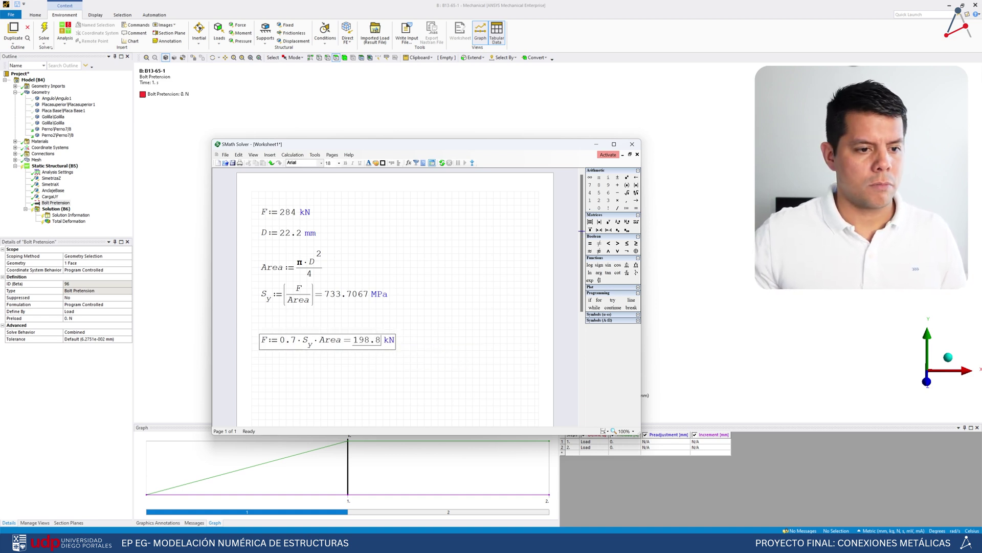
pyautogui.doubleClick(390, 343)
pyautogui.write('N')
pyautogui.press('Return')
pyautogui.press('Return')
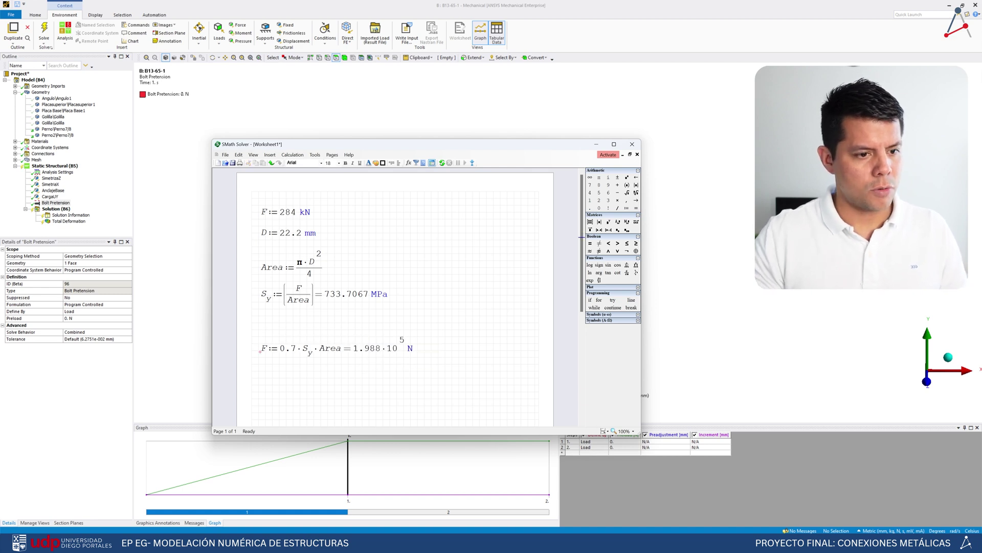
pyautogui.moveTo(423, 317); pyautogui.dragTo(404, 337)
pyautogui.click(418, 330)
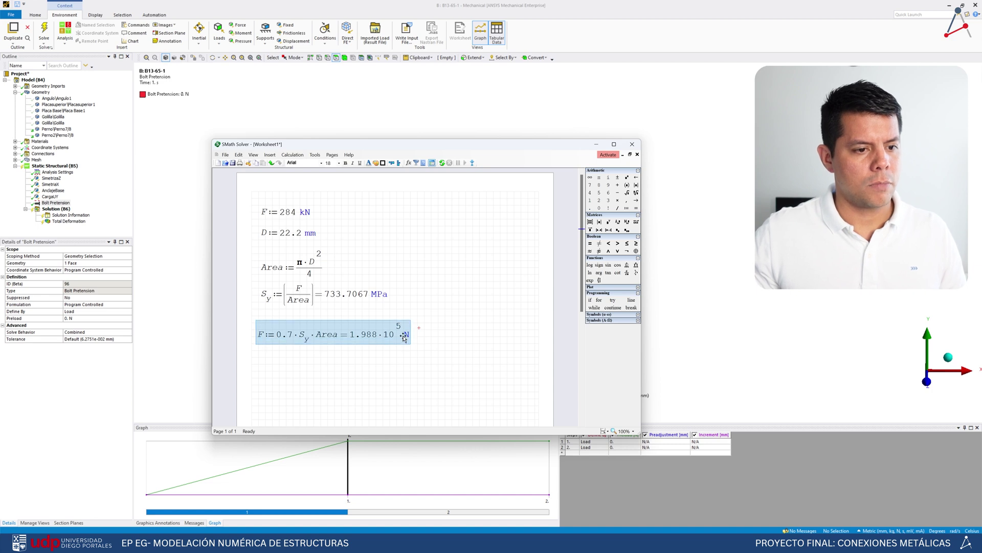
pyautogui.click(470, 363)
# Return to ANSYS Mechanical and set the Bolt Pretension preload for step 1 to 1.988e5 N
pyautogui.moveTo(353, 335)
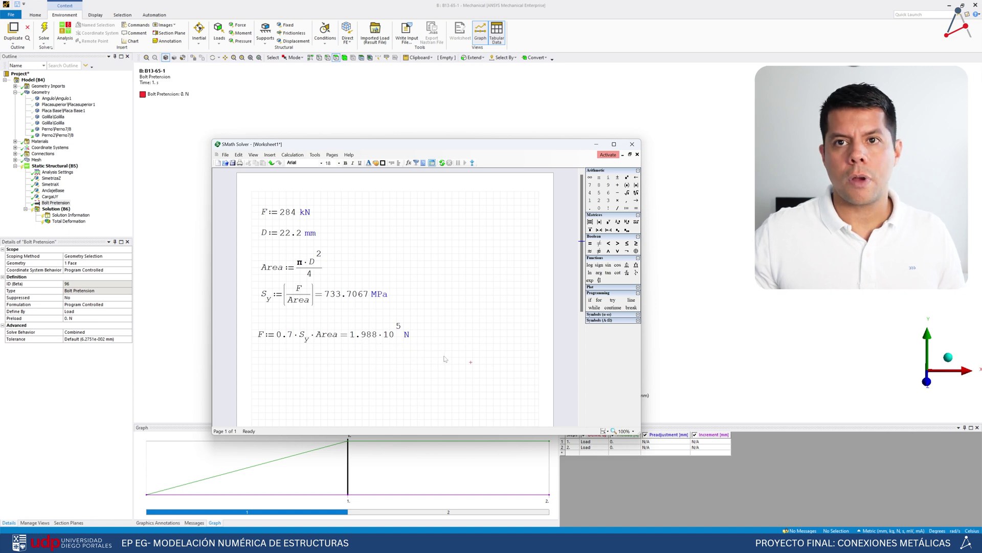
pyautogui.click(615, 453)
pyautogui.click(620, 441)
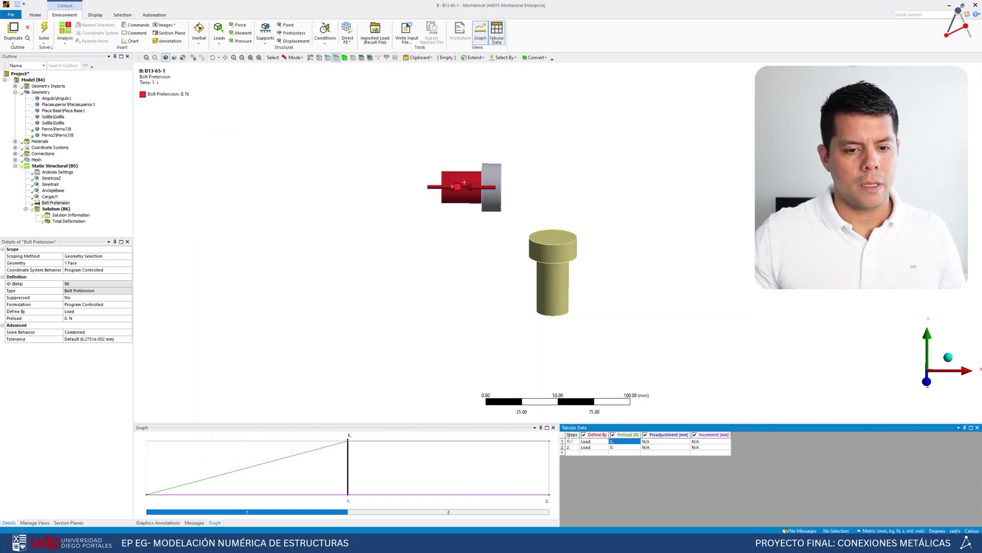
pyautogui.write('1')
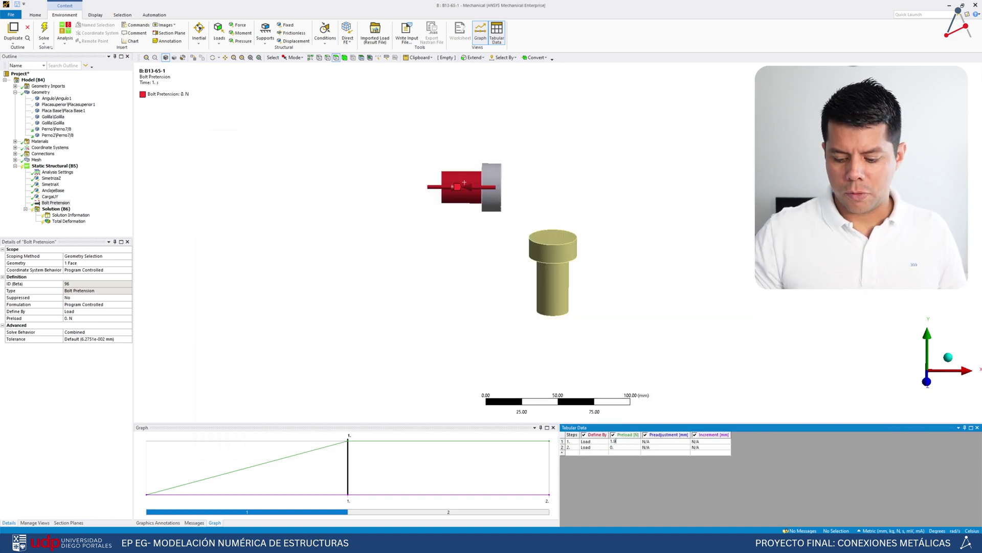
pyautogui.write('.988e5')
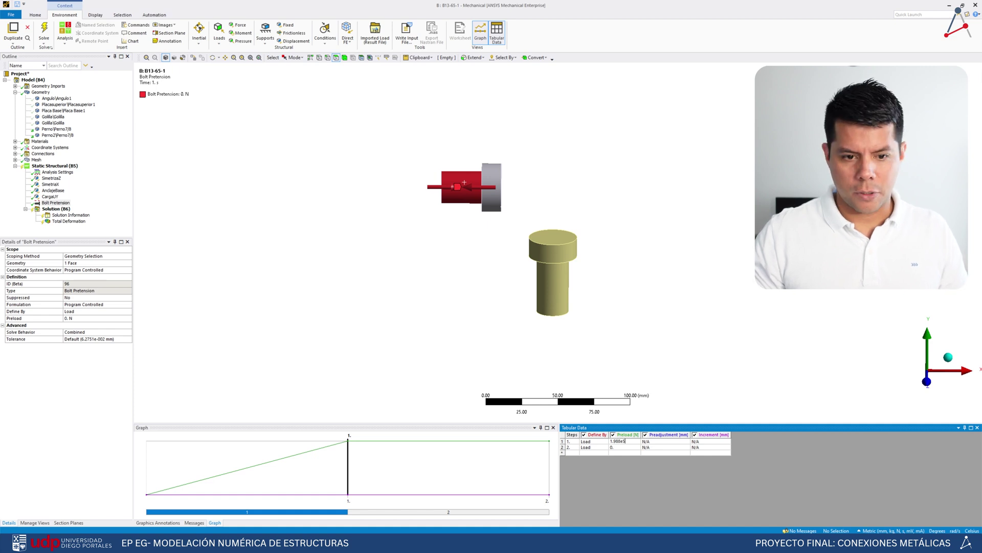
pyautogui.press('Tab')
# Define step 2 of the Bolt Pretension load as Lock
pyautogui.click(626, 448)
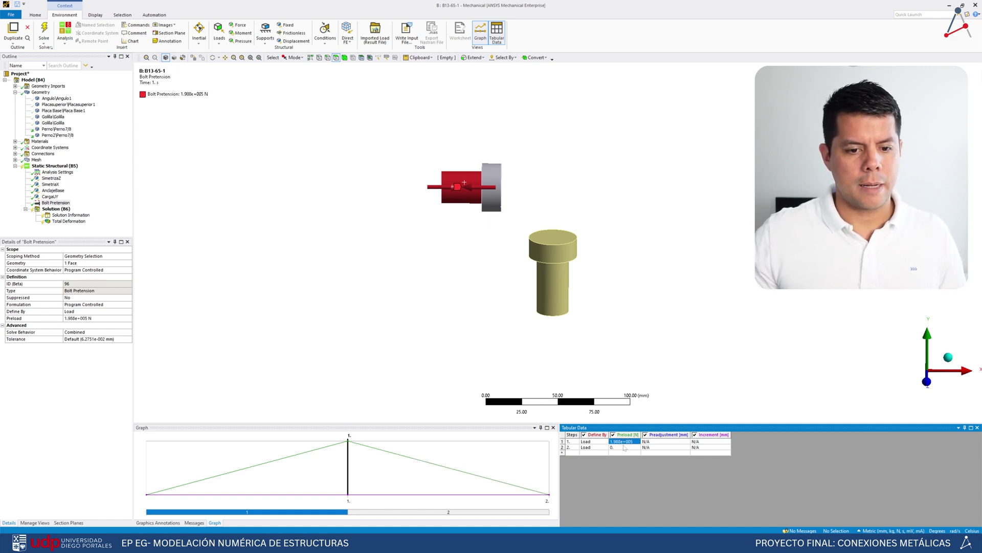
pyautogui.click(588, 449)
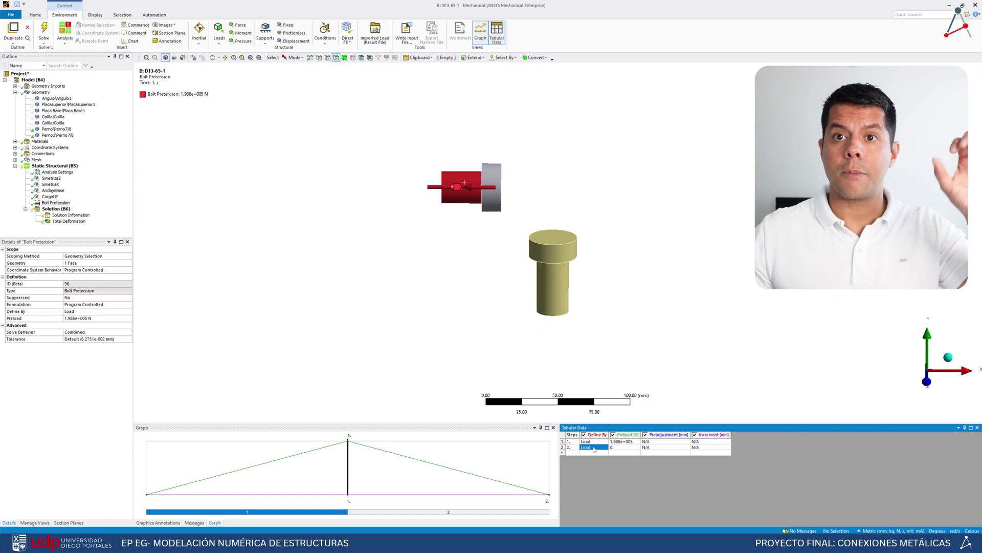
pyautogui.click(606, 449)
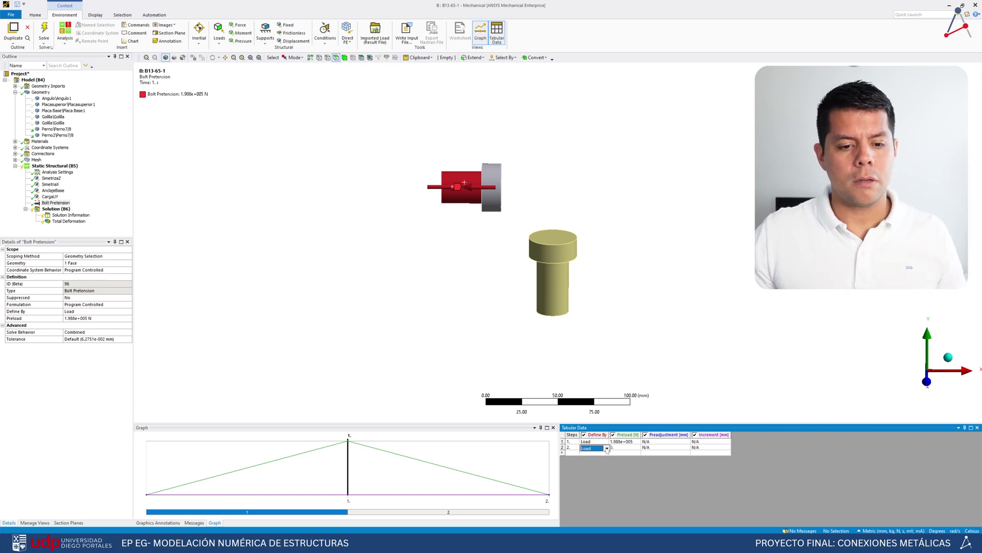
pyautogui.click(607, 448)
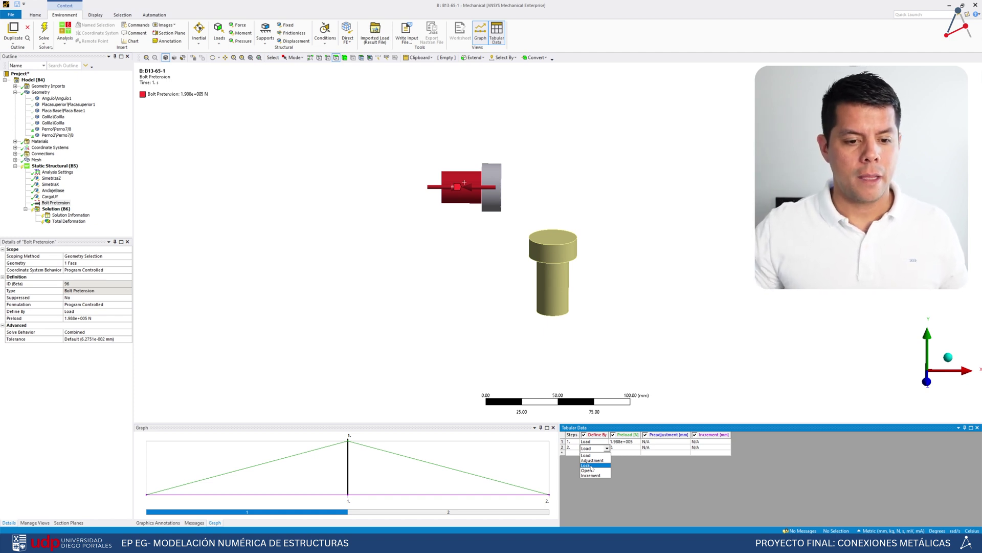
pyautogui.click(591, 465)
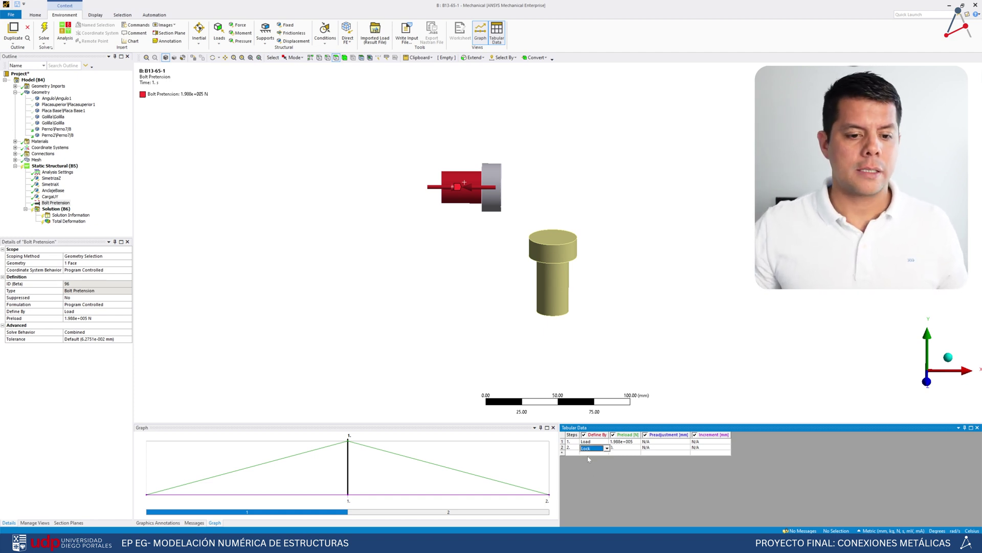
pyautogui.click(571, 449)
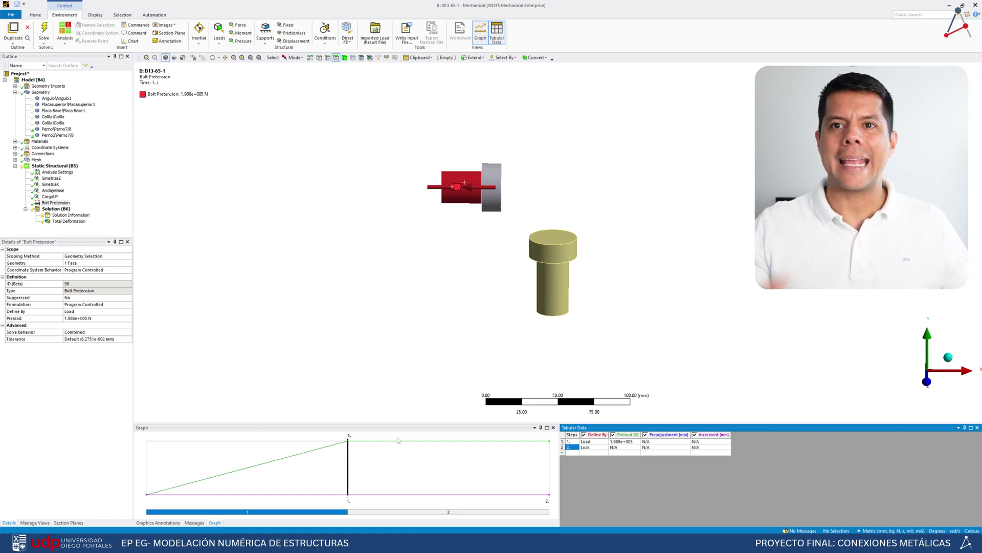
# Duplicate the Bolt Pretension load and scope the copy to the cylindrical shank face of the vertical bolt
pyautogui.click(57, 202)
pyautogui.rightClick(56, 203)
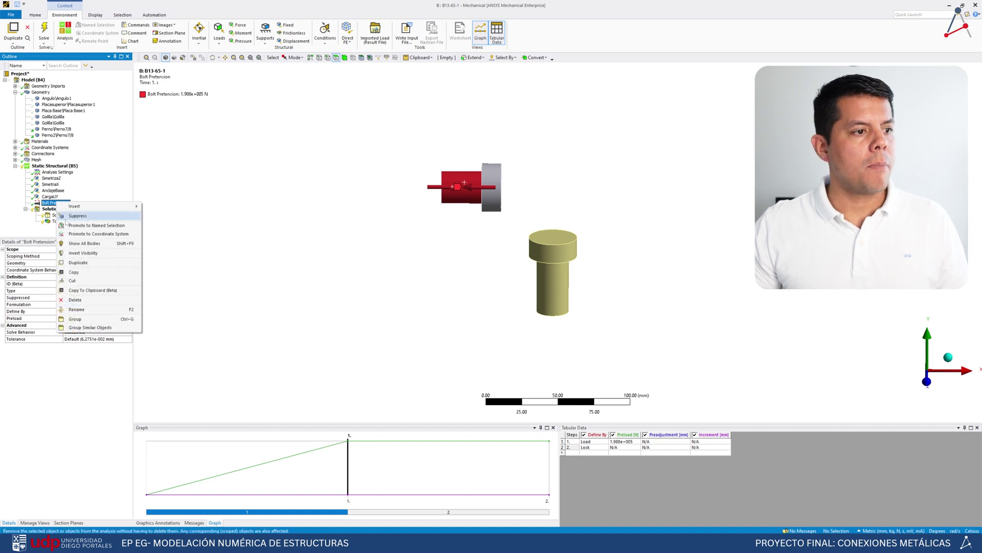
pyautogui.click(74, 262)
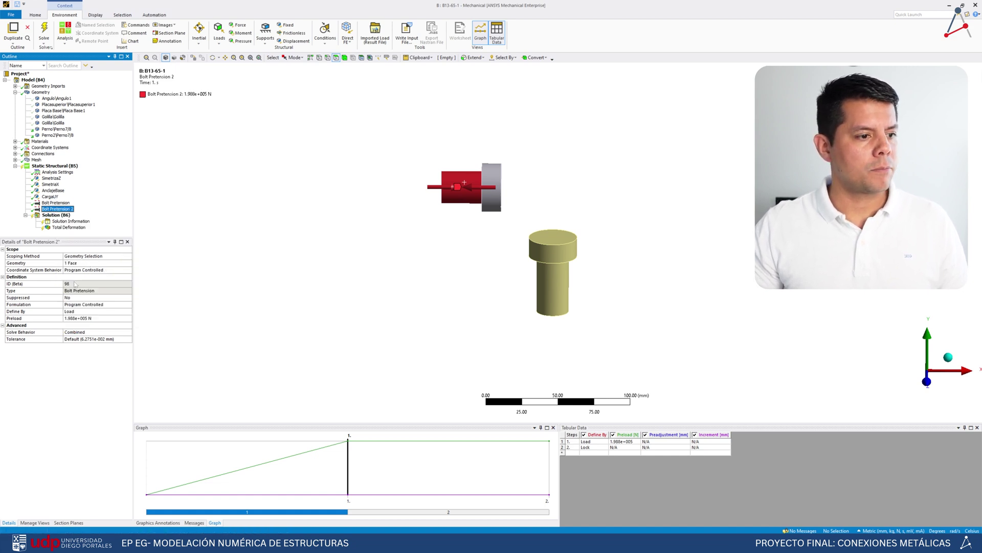
pyautogui.click(75, 263)
pyautogui.click(554, 285)
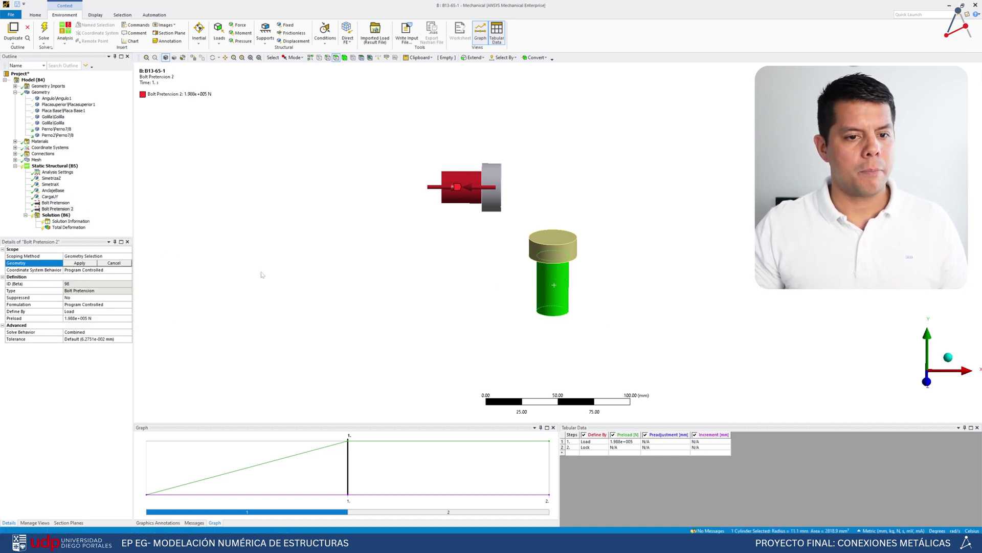
pyautogui.click(80, 263)
pyautogui.click(54, 210)
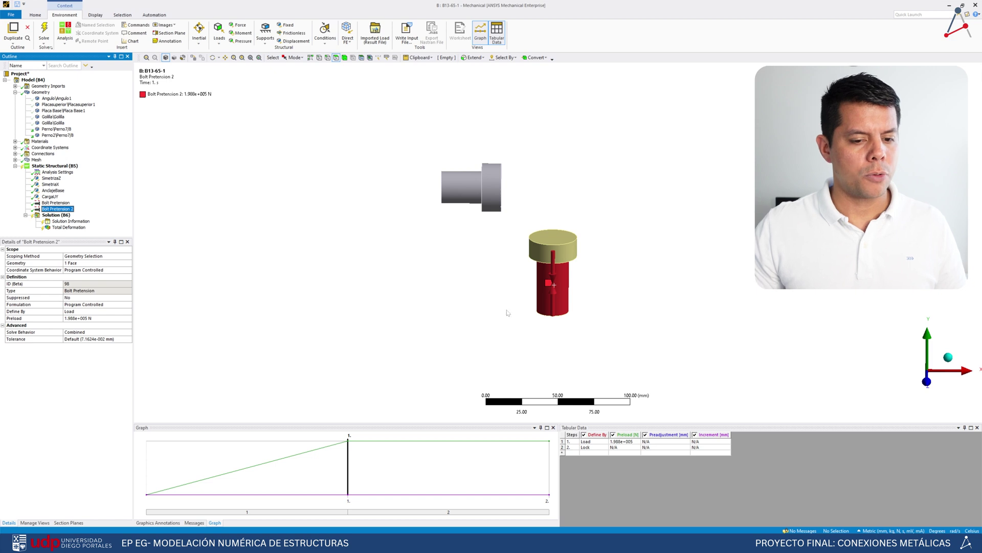
# Show all bodies of the connection model again and view the assembly at an oblique 3D angle
pyautogui.rightClick(347, 169)
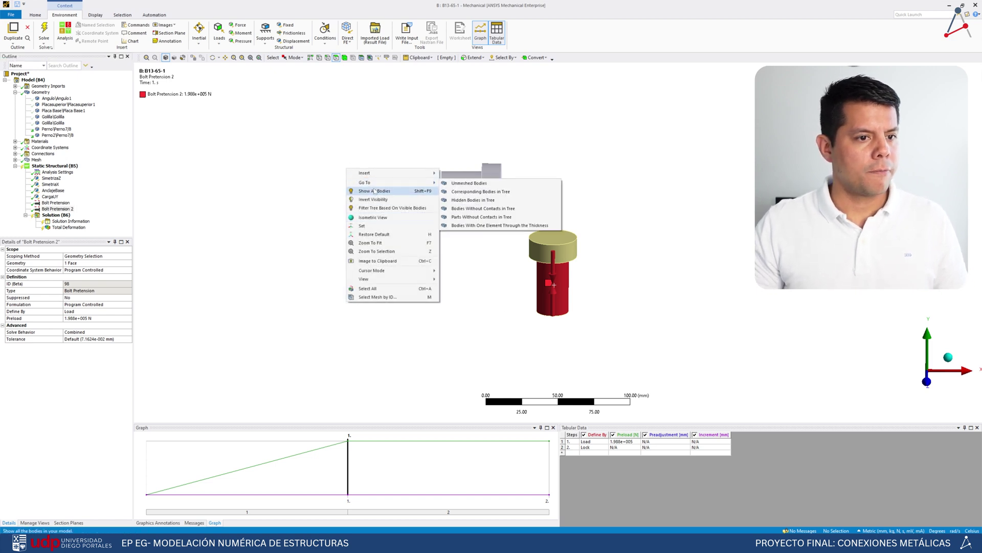
pyautogui.click(374, 191)
pyautogui.moveTo(374, 192); pyautogui.dragTo(560, 263, button='middle')
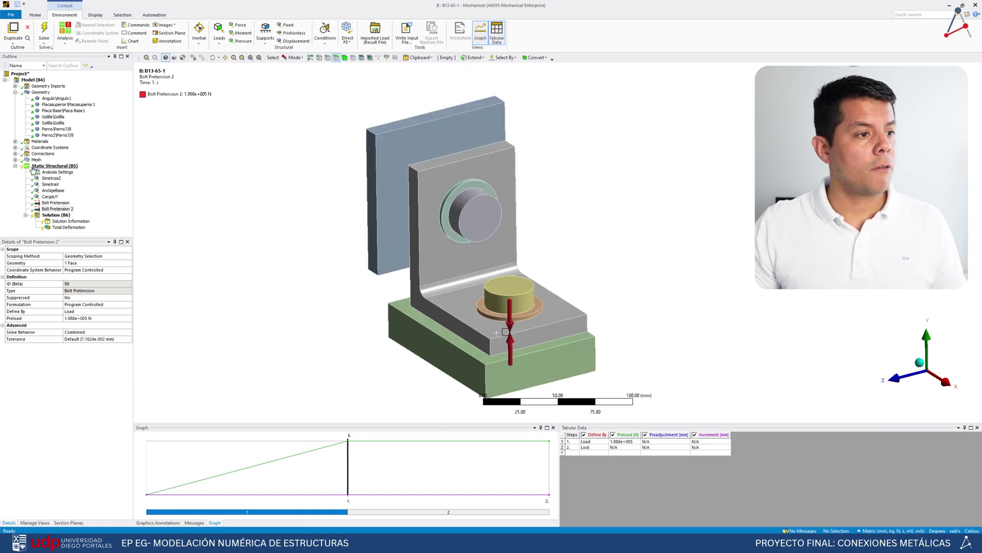
# Change the angle's contacts with the upper plate and the base plate to Frictional with a friction coefficient of 0.2
pyautogui.click(15, 154)
pyautogui.click(67, 166)
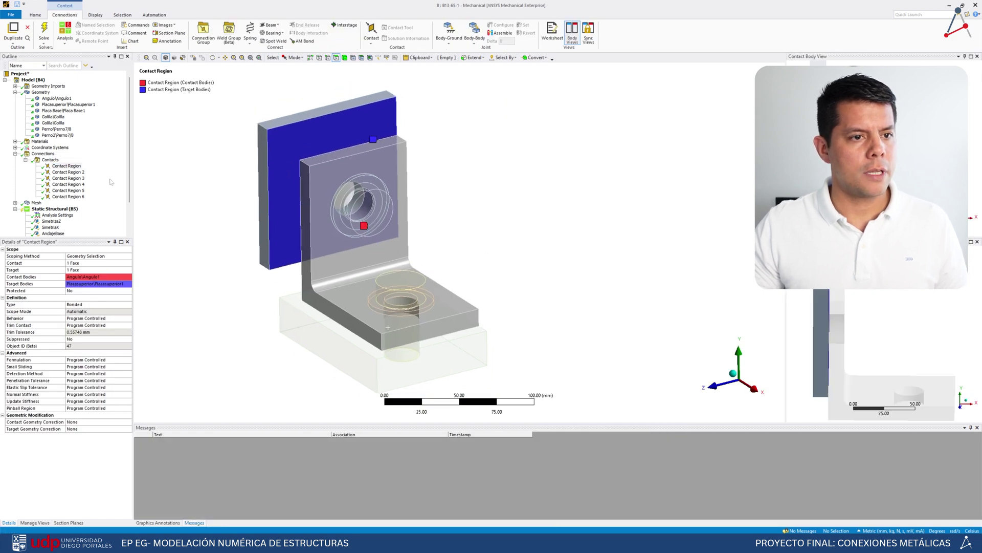
pyautogui.click(70, 172)
pyautogui.keyDown('ctrl'); pyautogui.click(75, 166); pyautogui.keyUp('ctrl')
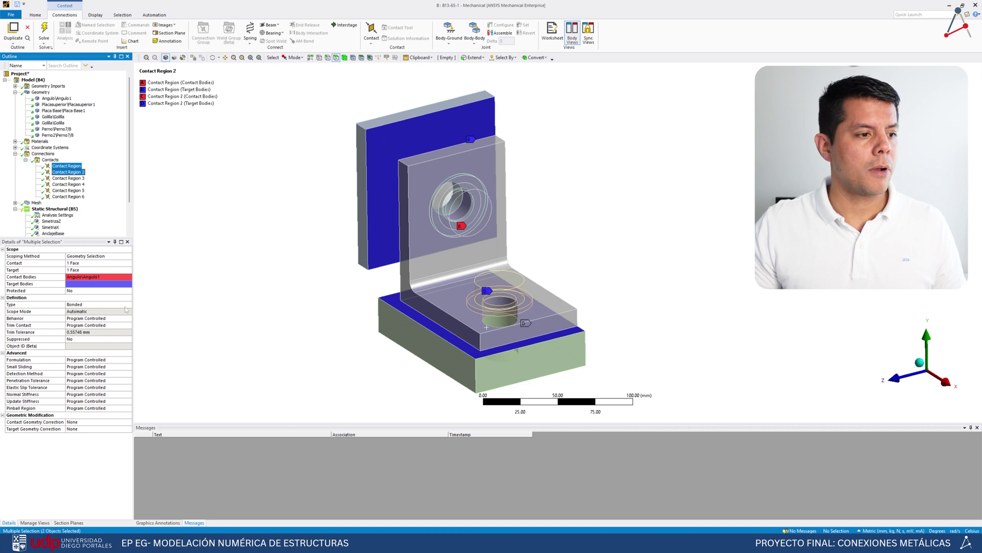
pyautogui.click(128, 305)
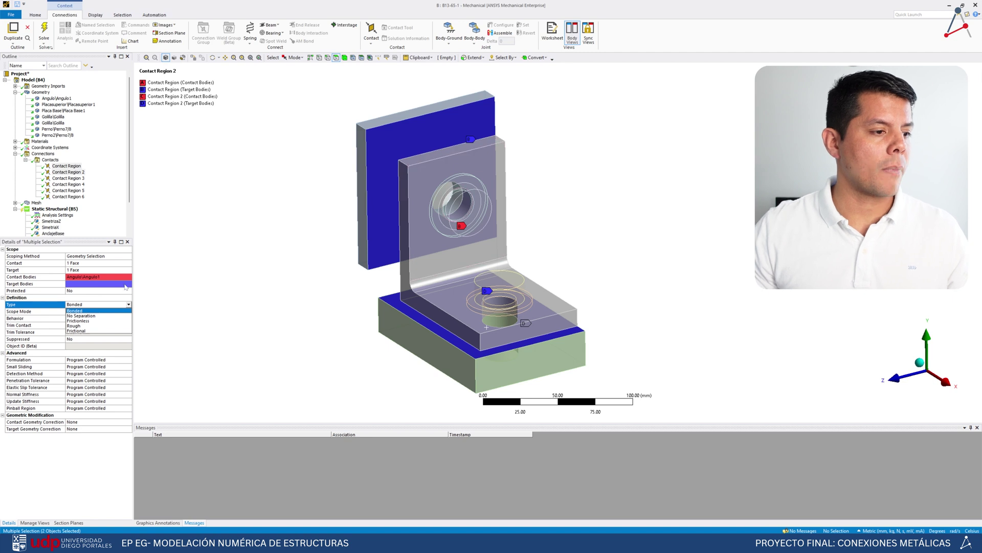
pyautogui.click(85, 331)
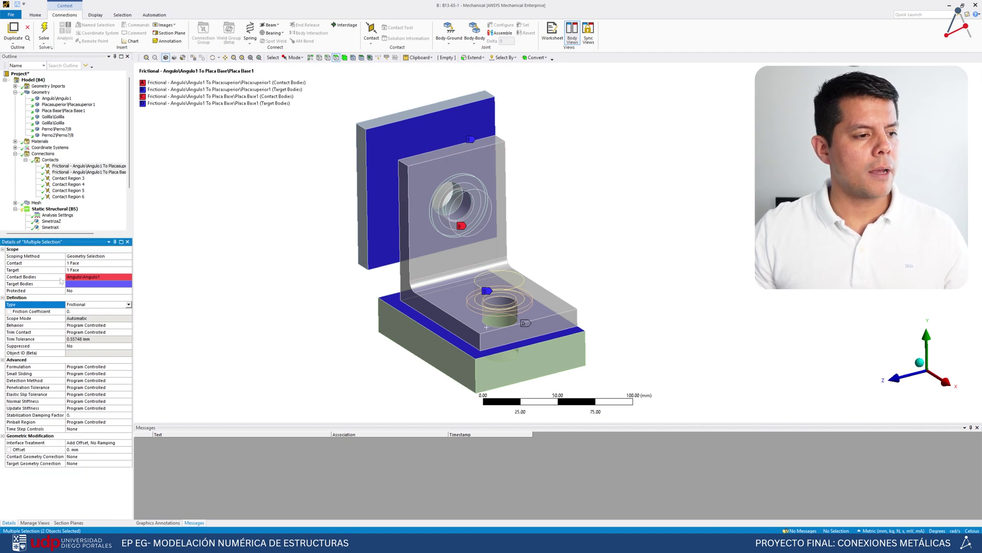
pyautogui.click(61, 310)
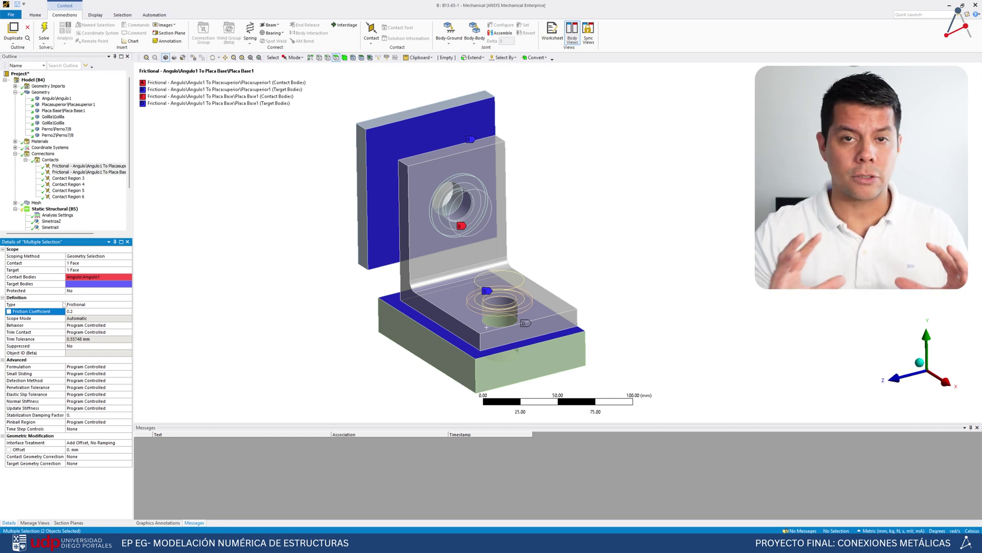
# Review the contact and target faces of Contact Regions 3 to 6 between the angle, washers and bolts
pyautogui.click(68, 178)
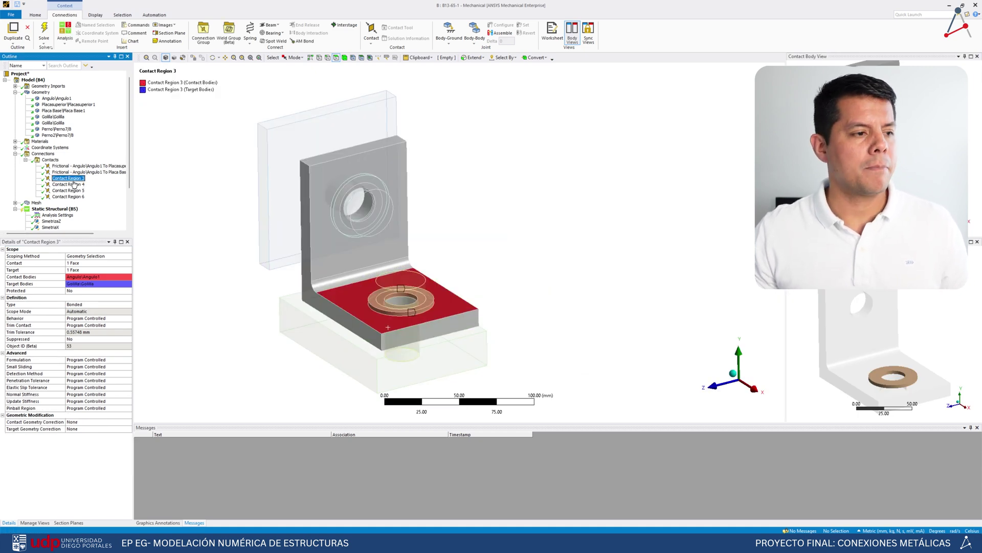
pyautogui.click(69, 184)
pyautogui.click(71, 191)
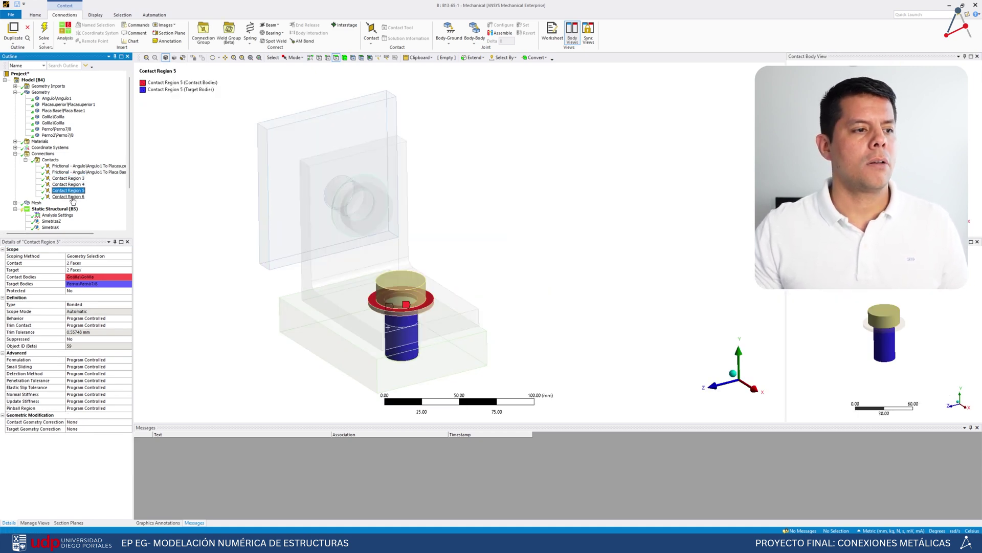
pyautogui.click(72, 197)
pyautogui.click(72, 191)
pyautogui.click(77, 185)
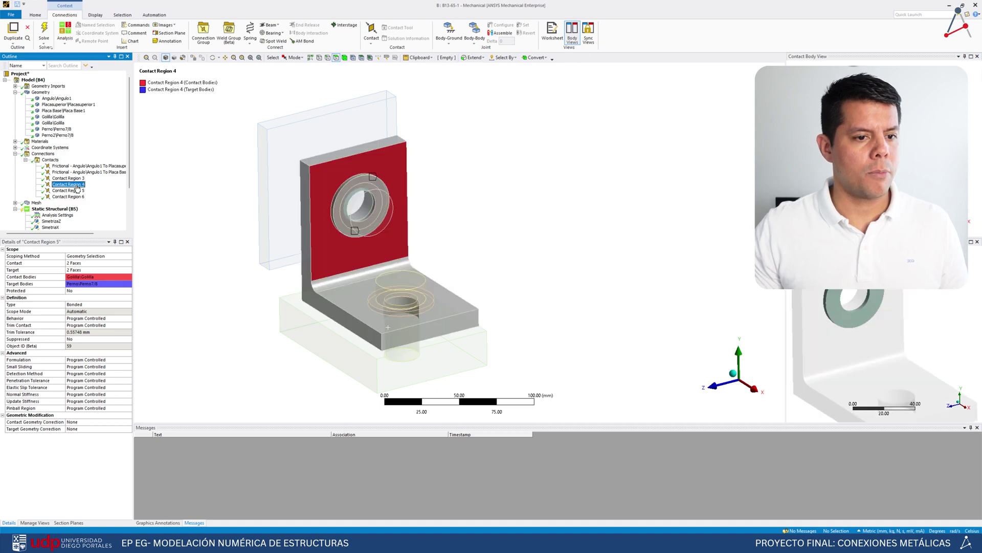
pyautogui.click(74, 197)
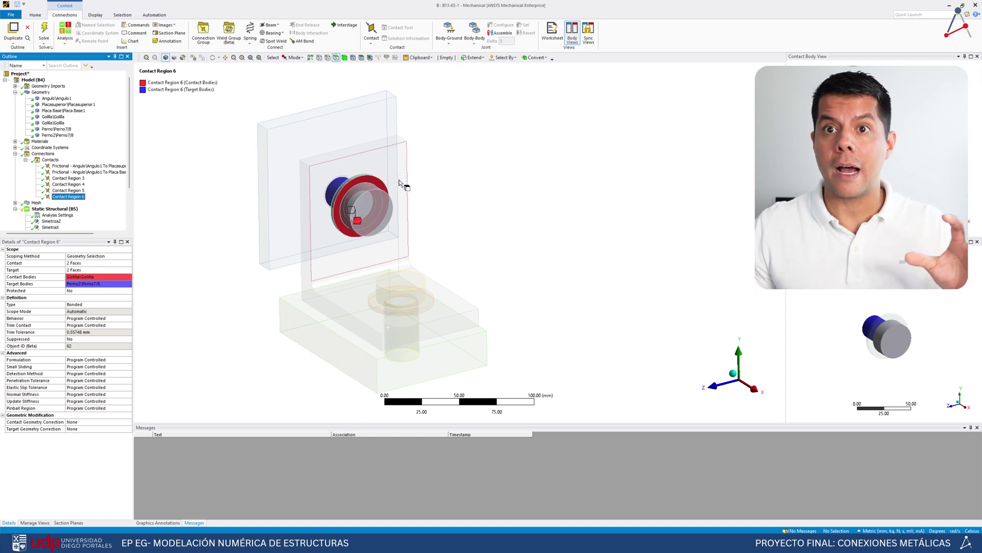
# Examine the gap between the horizontal bolt's shank and its hole from the back of the upper plate
pyautogui.moveTo(395, 223); pyautogui.dragTo(674, 339, button='middle')
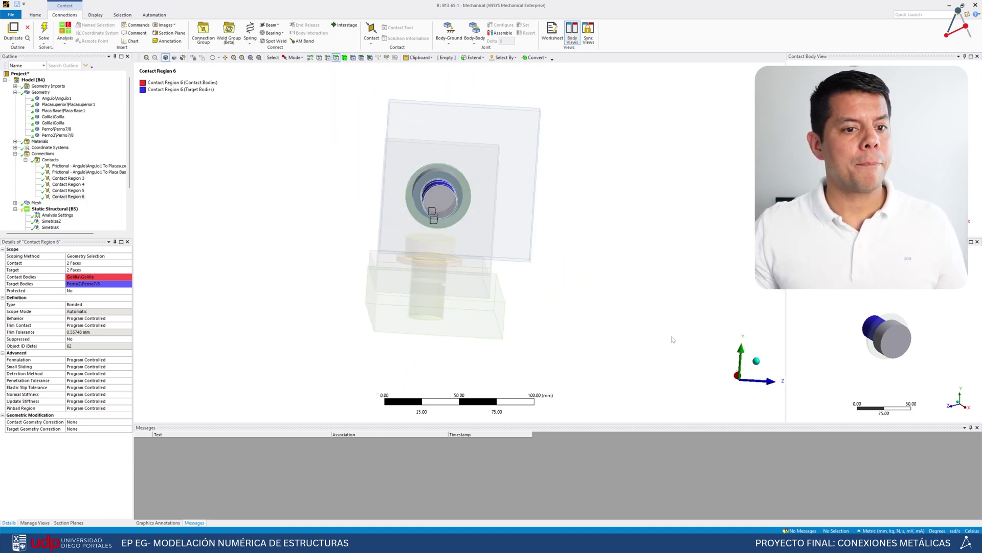
pyautogui.click(737, 388)
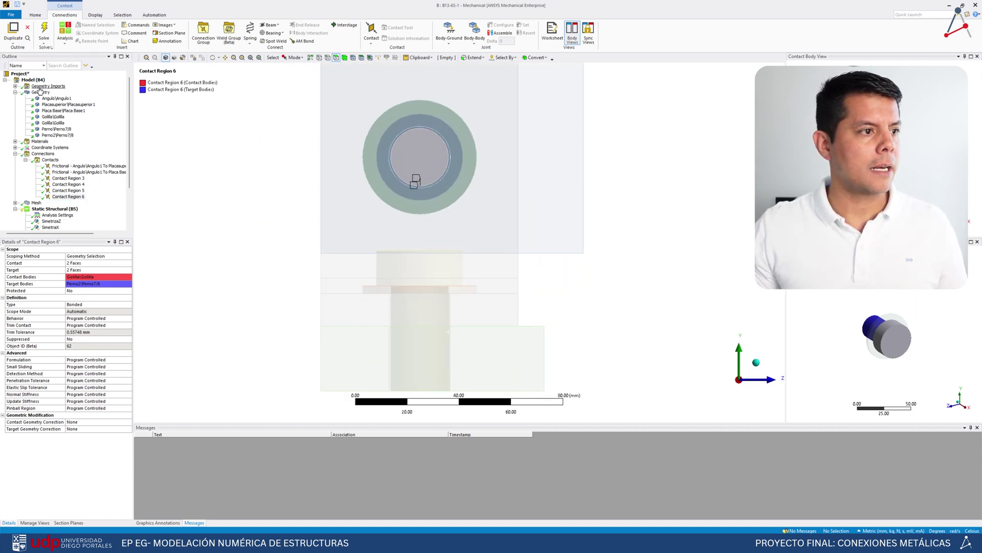
pyautogui.click(40, 92)
pyautogui.scroll(3, 577, 164)
pyautogui.keyDown('ctrl'); pyautogui.moveTo(576, 165); pyautogui.dragTo(568, 254, button='middle'); pyautogui.keyUp('ctrl')
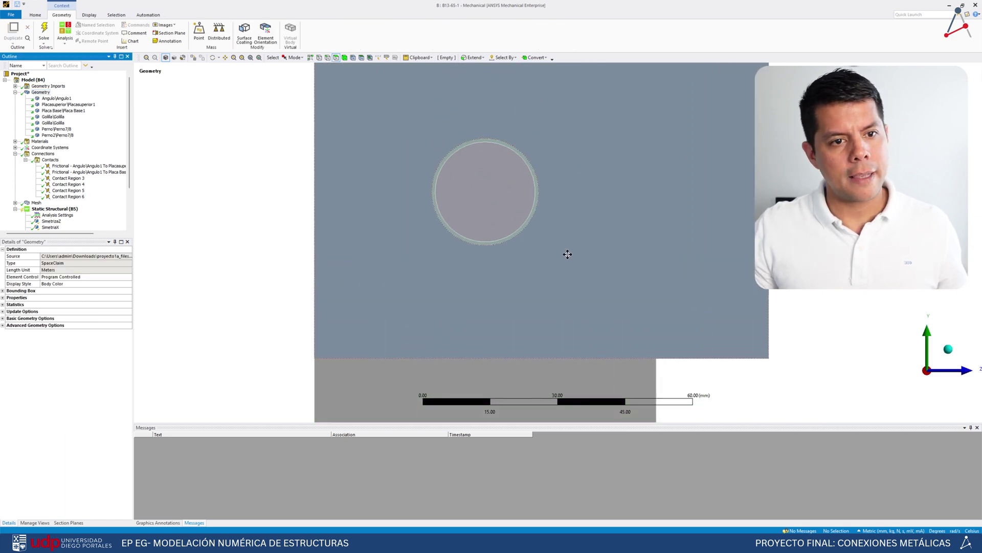
pyautogui.scroll(2, 568, 255)
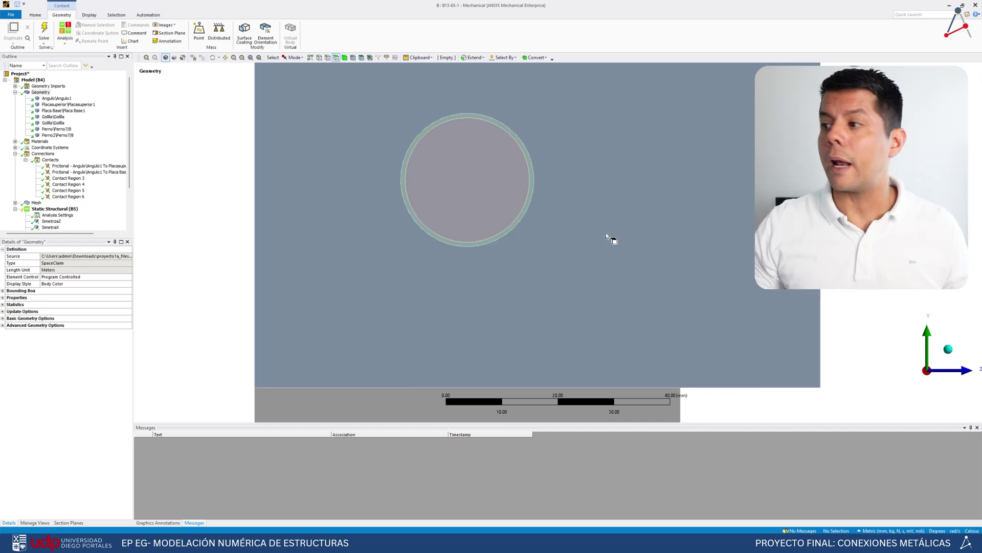
pyautogui.moveTo(601, 220)
pyautogui.mouseDown()
pyautogui.moveTo(518, 221)
pyautogui.moveTo(529, 228)
pyautogui.moveTo(515, 204)
pyautogui.mouseUp()
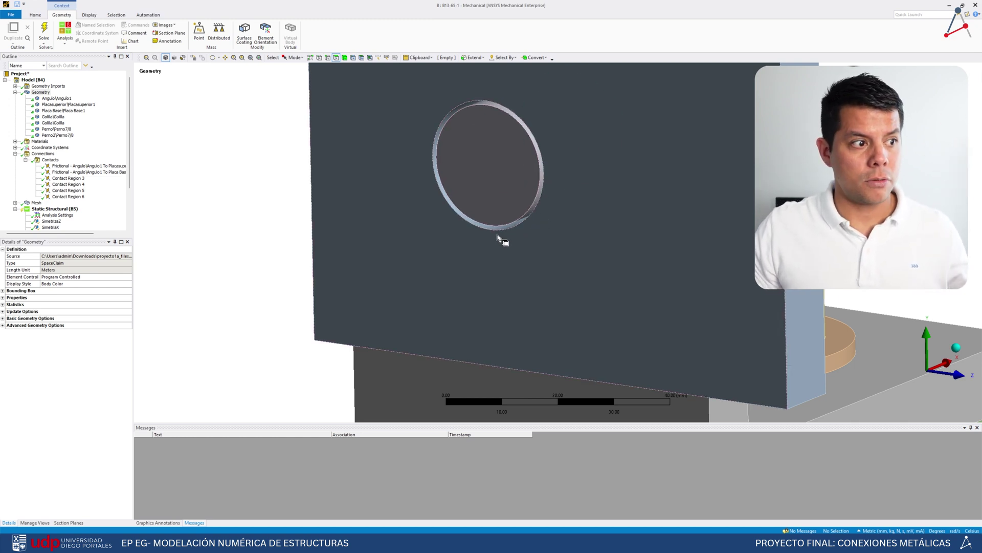
pyautogui.scroll(2, 480, 234)
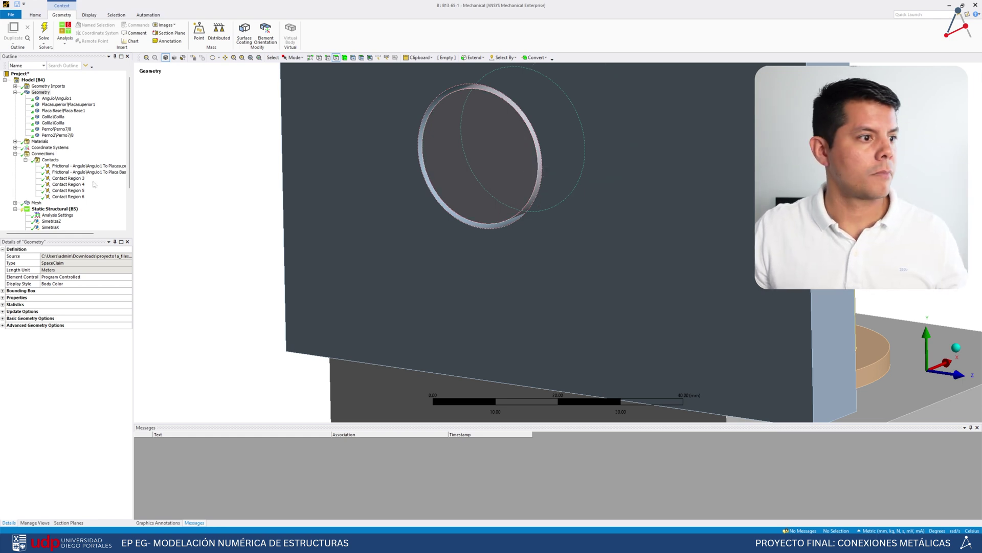
# Examine the washer-to-bolt contact faces of Contact Regions 5 and 6 and the horizontal bolt's fit in the upper plate
pyautogui.click(75, 190)
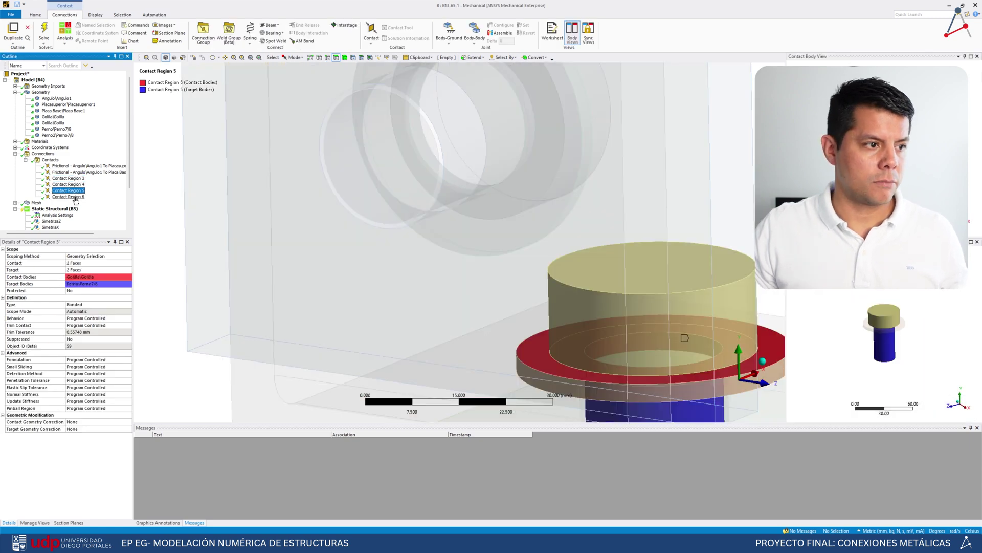
pyautogui.click(75, 197)
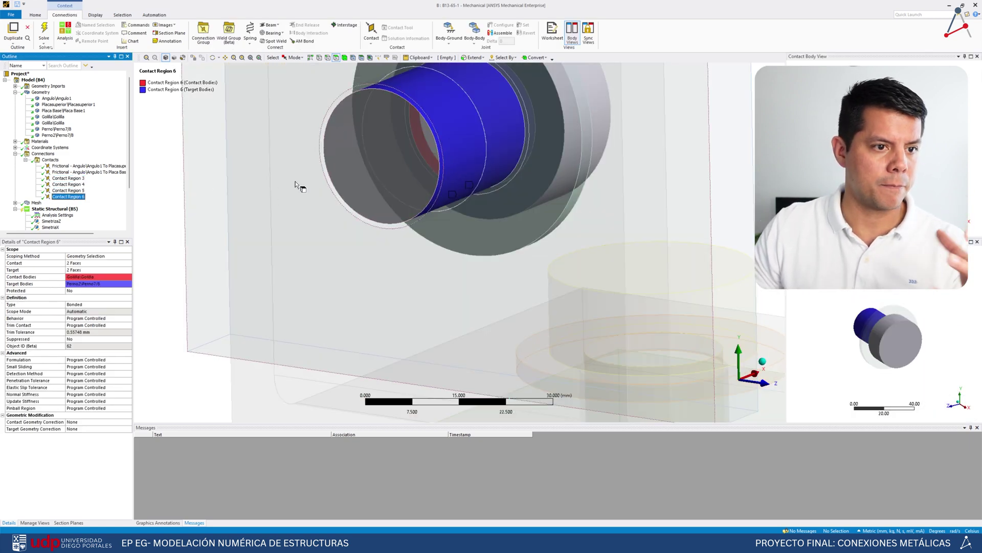
pyautogui.scroll(-3, 352, 174)
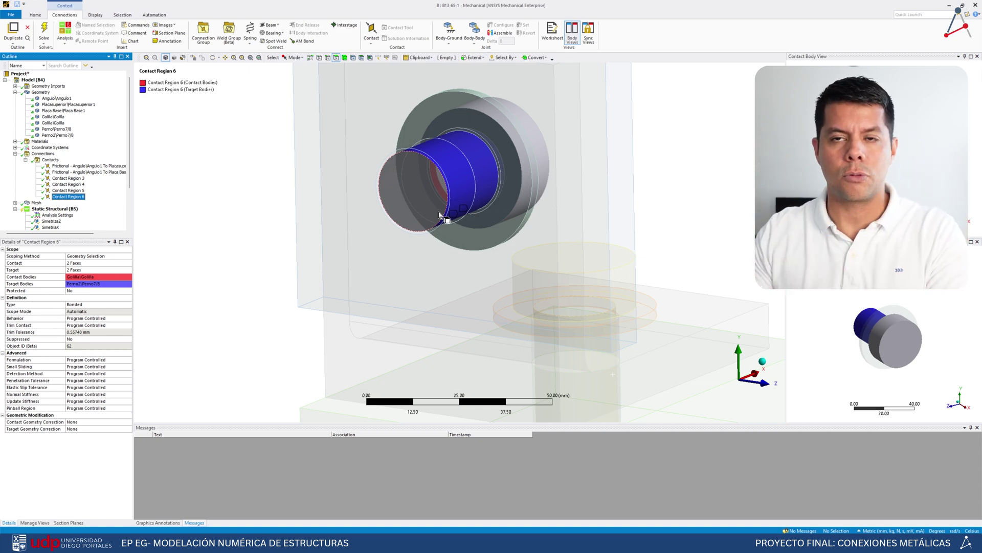
pyautogui.moveTo(314, 194); pyautogui.dragTo(283, 194, button='middle')
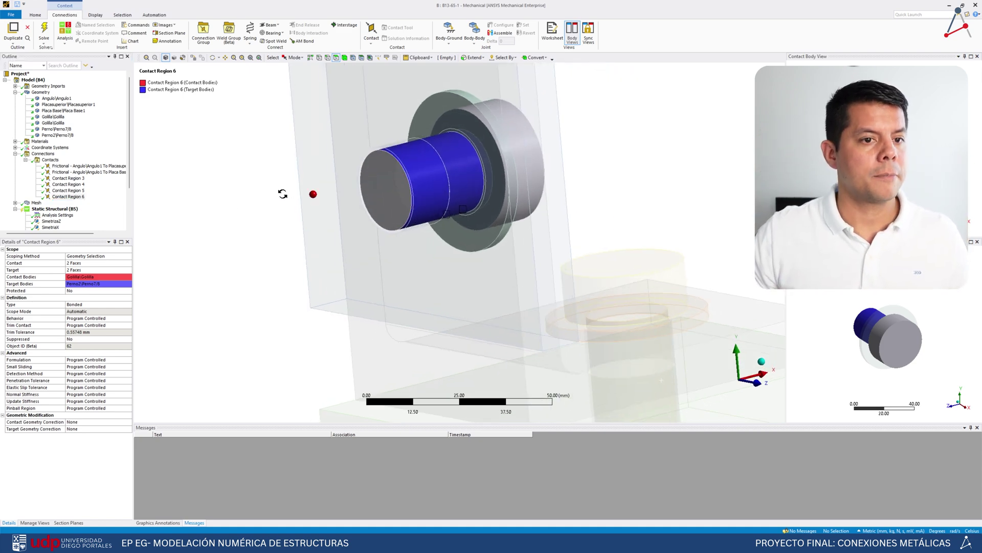
pyautogui.doubleClick(43, 154)
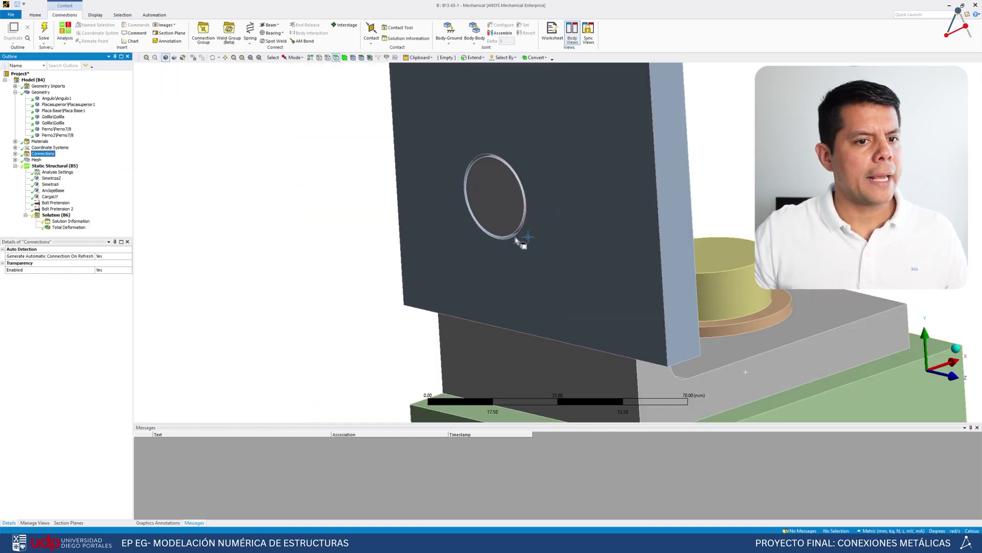
pyautogui.moveTo(517, 240); pyautogui.dragTo(493, 243, button='middle')
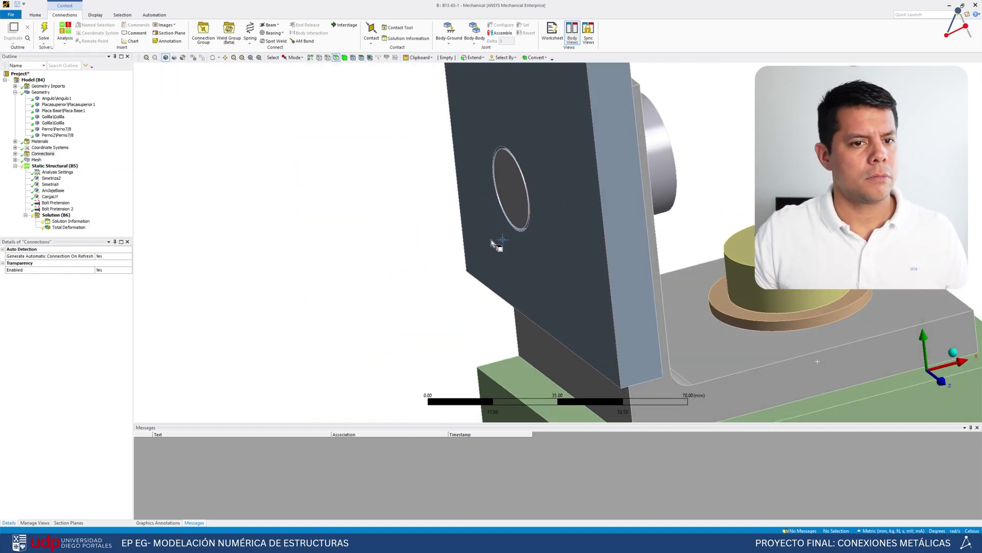
pyautogui.scroll(2, 493, 244)
# Cut the assembly with a section plane along the X direction through the centres of both bolts
pyautogui.scroll(-6, 463, 252)
pyautogui.moveTo(679, 267); pyautogui.dragTo(707, 310, button='middle')
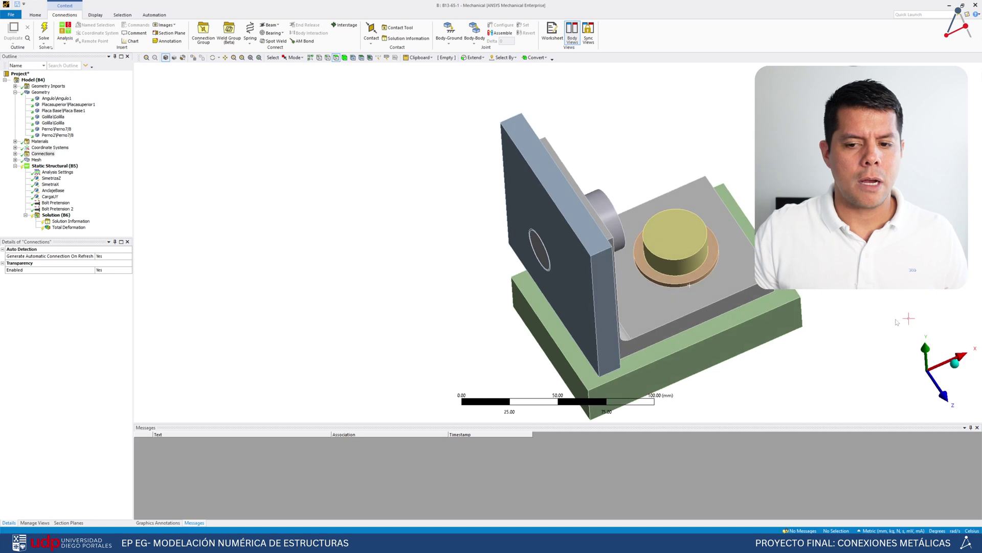
pyautogui.click(926, 349)
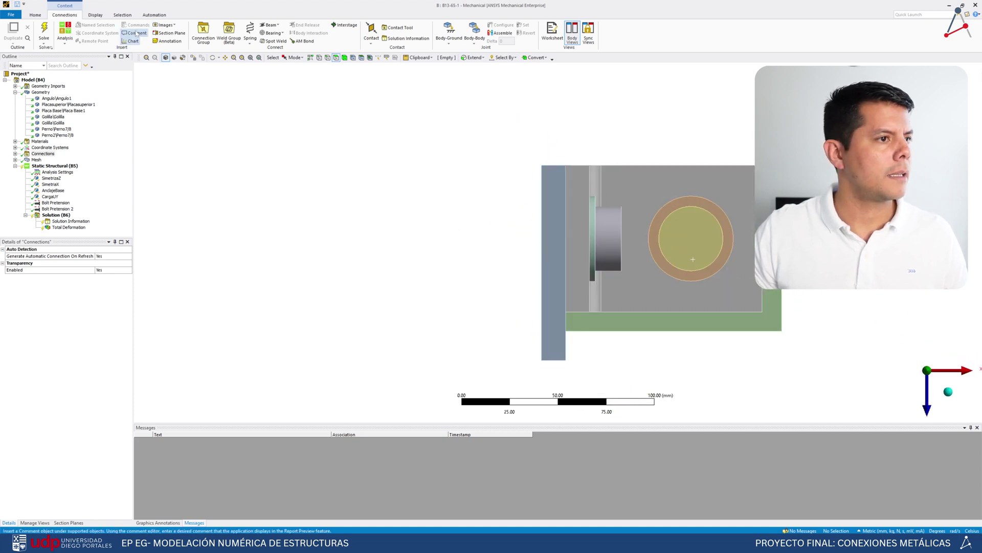
pyautogui.click(69, 523)
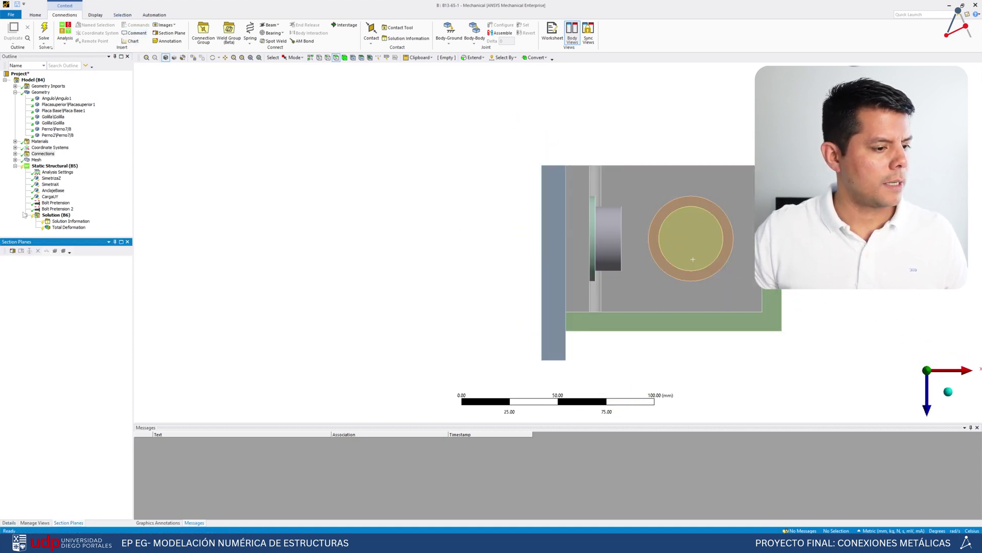
pyautogui.click(12, 250)
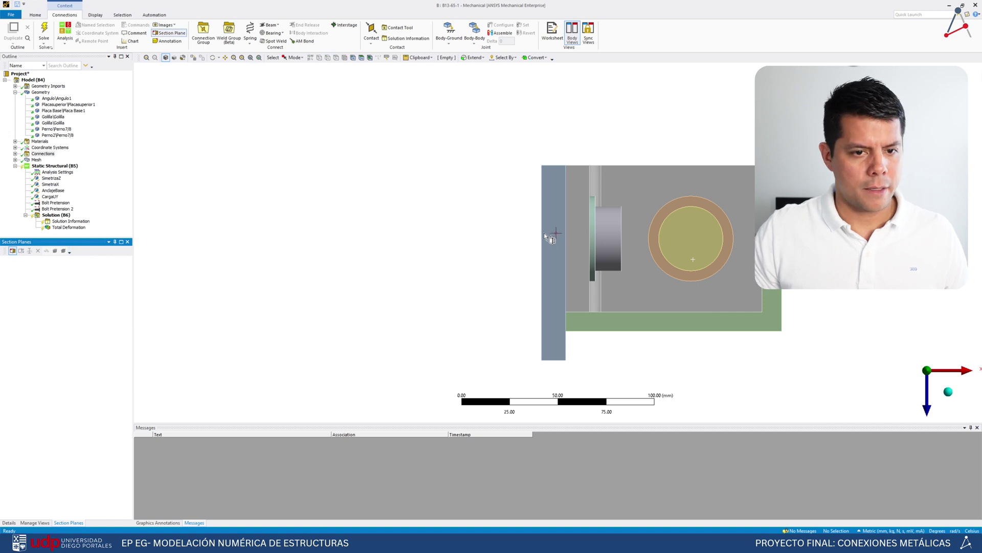
pyautogui.moveTo(532, 237); pyautogui.dragTo(798, 236)
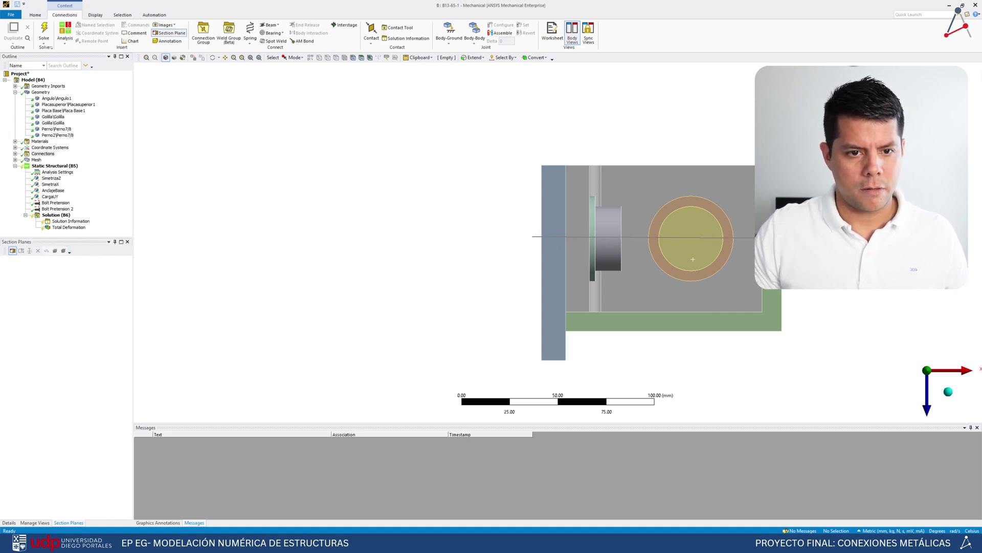
pyautogui.moveTo(713, 281); pyautogui.dragTo(307, 176, button='middle')
pyautogui.moveTo(461, 204); pyautogui.dragTo(921, 358, button='middle')
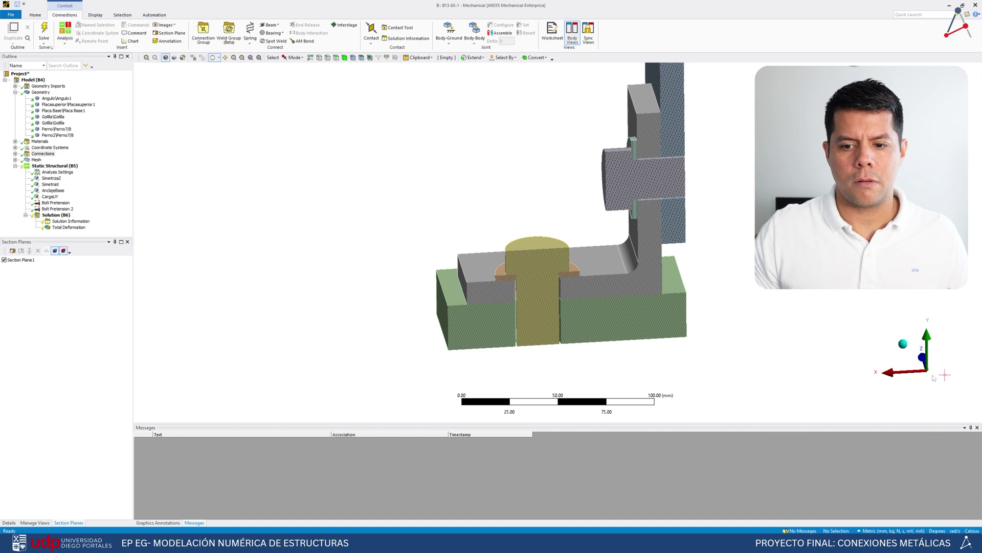
# Inspect the section face-on around the horizontal bolt to check the clearance between its shank and the holes
pyautogui.click(923, 356)
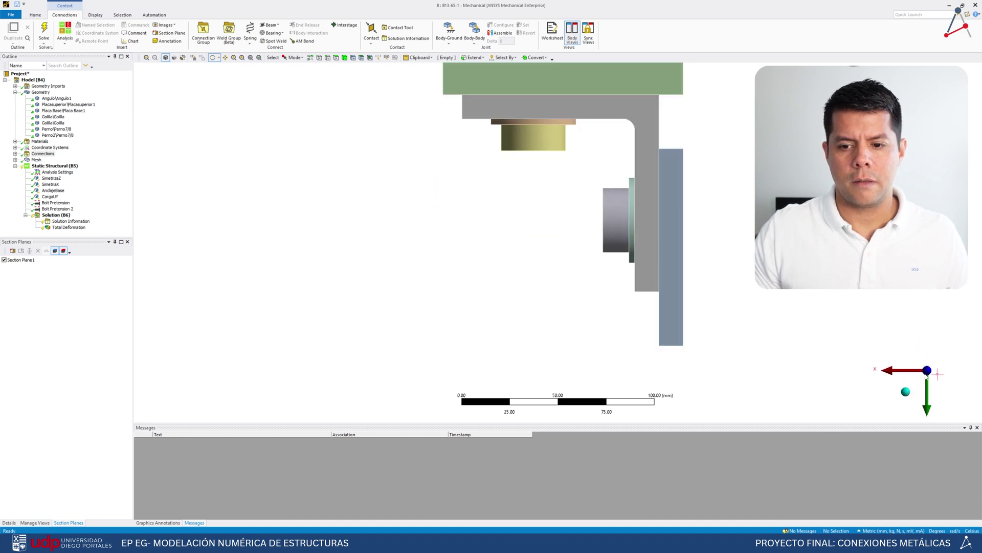
pyautogui.click(913, 395)
pyautogui.click(913, 395)
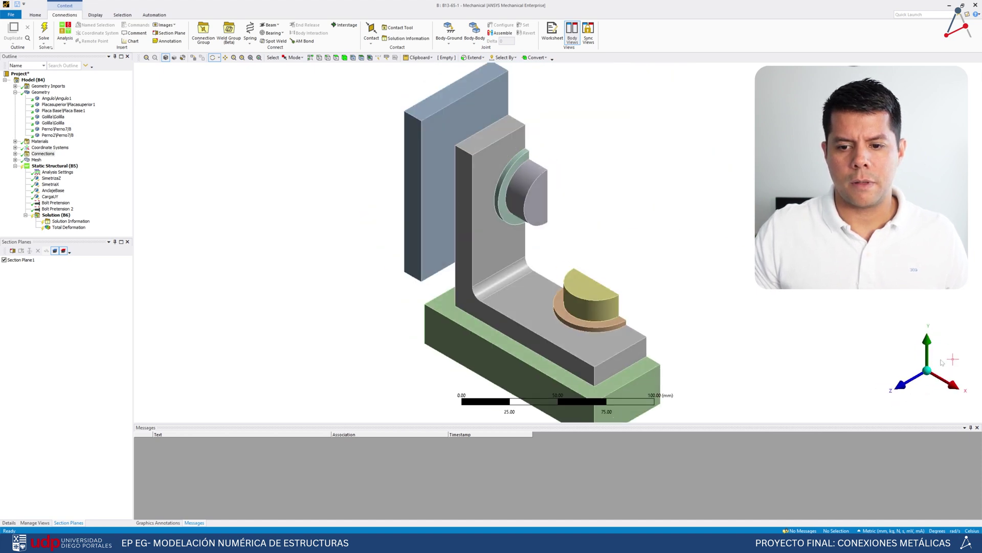
pyautogui.click(943, 363)
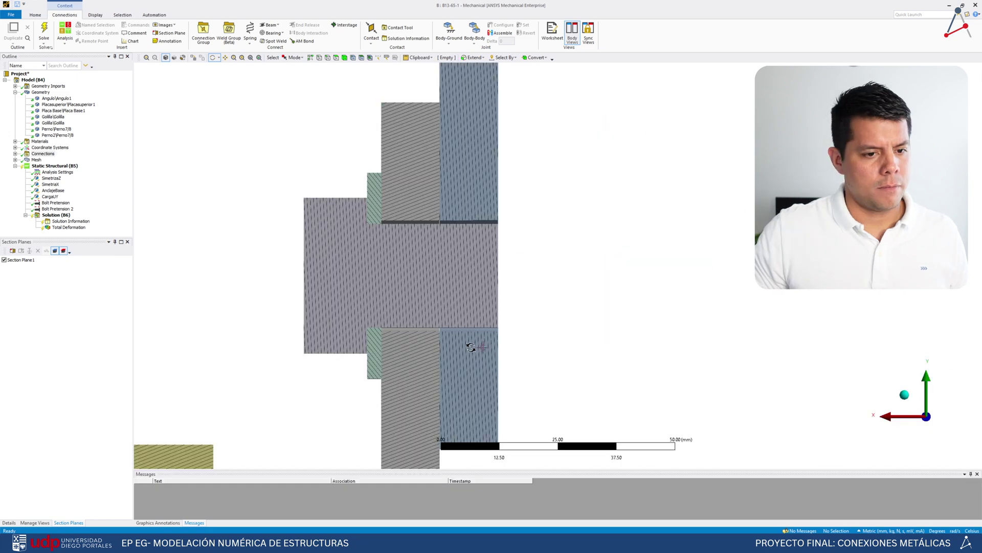
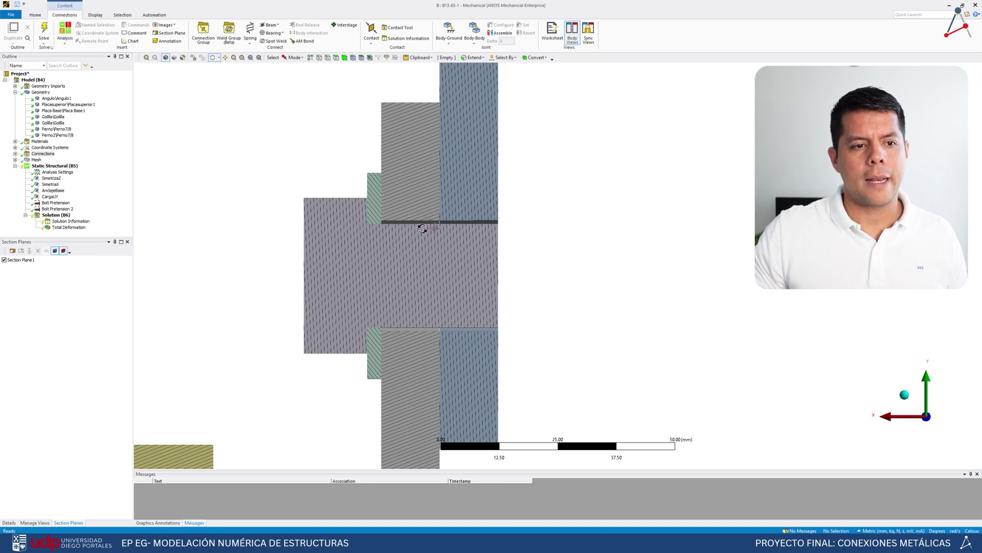
pyautogui.moveTo(419, 230); pyautogui.dragTo(419, 230)
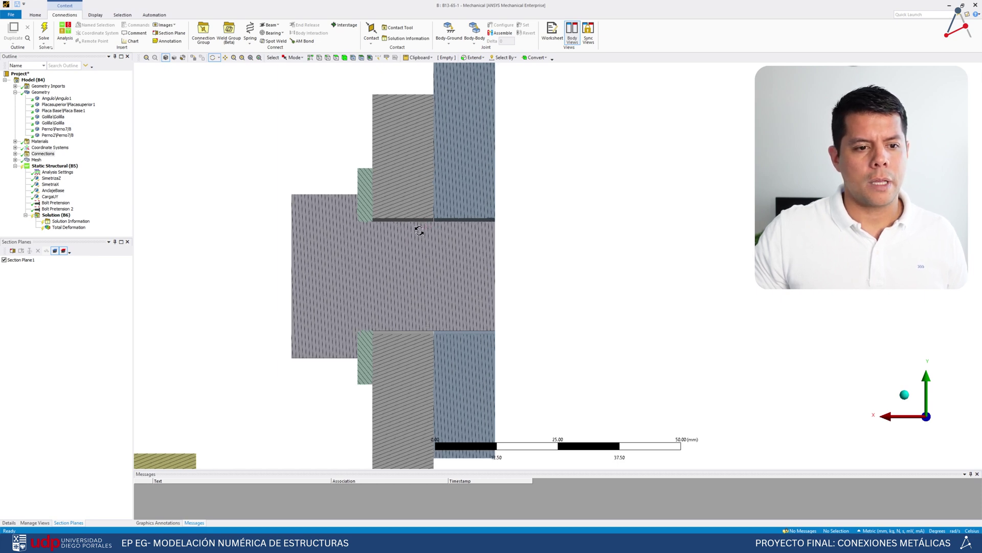
# Add a part transform to the model and scope it to the horizontal bolt and its washer
pyautogui.click(27, 82)
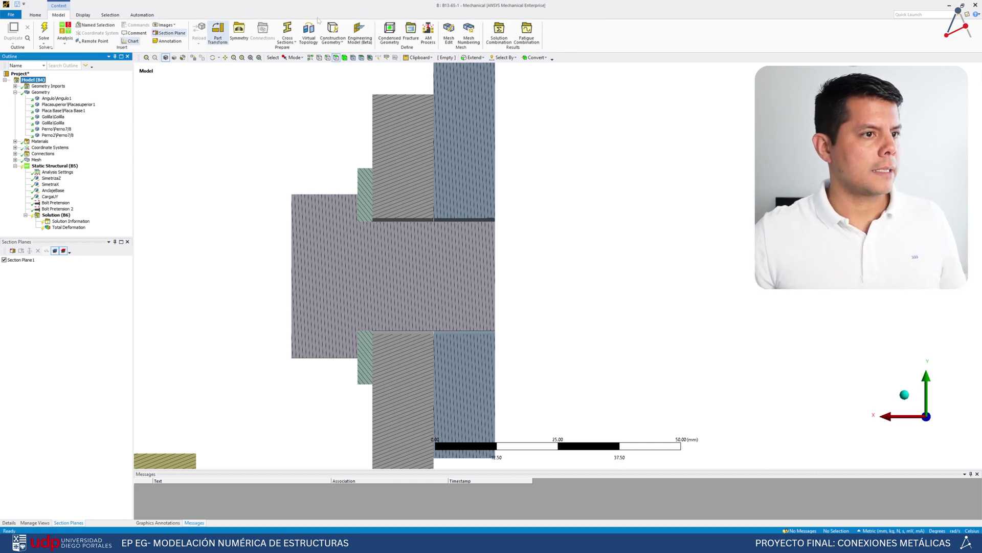
pyautogui.click(216, 32)
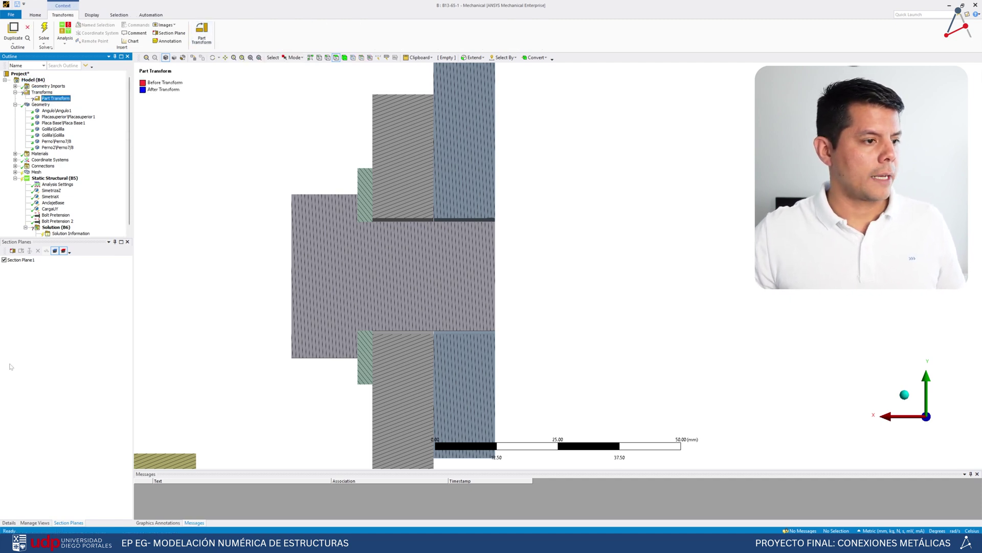
pyautogui.click(10, 524)
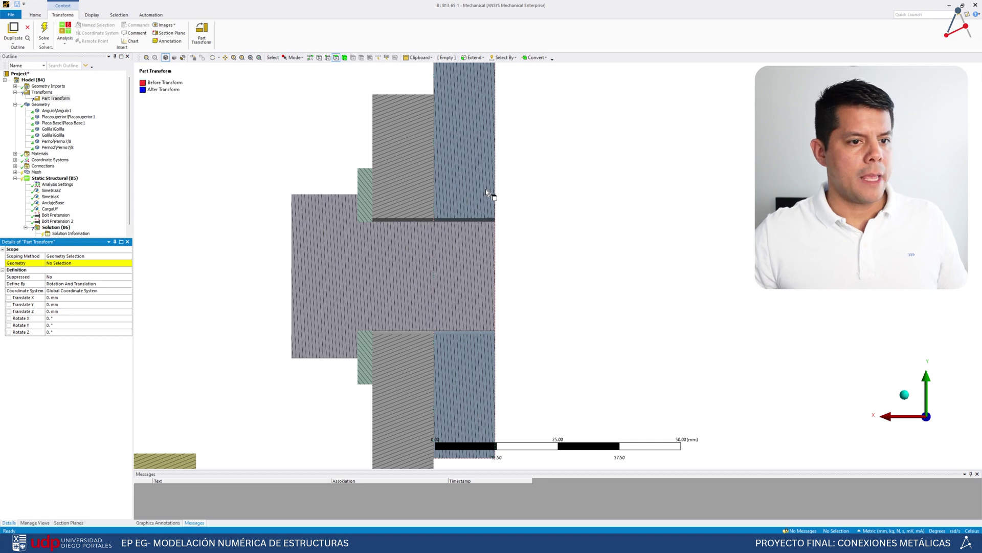
pyautogui.click(339, 203)
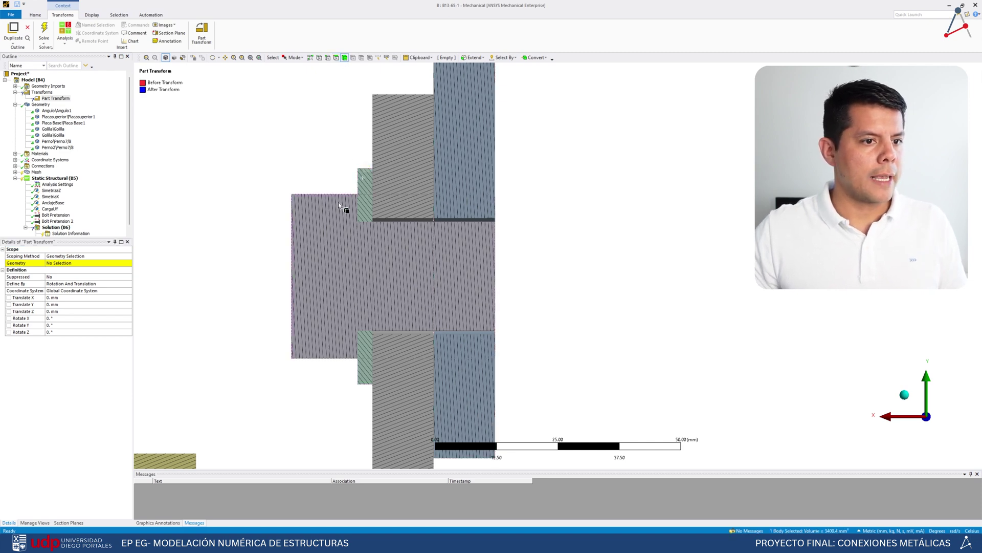
pyautogui.click(59, 263)
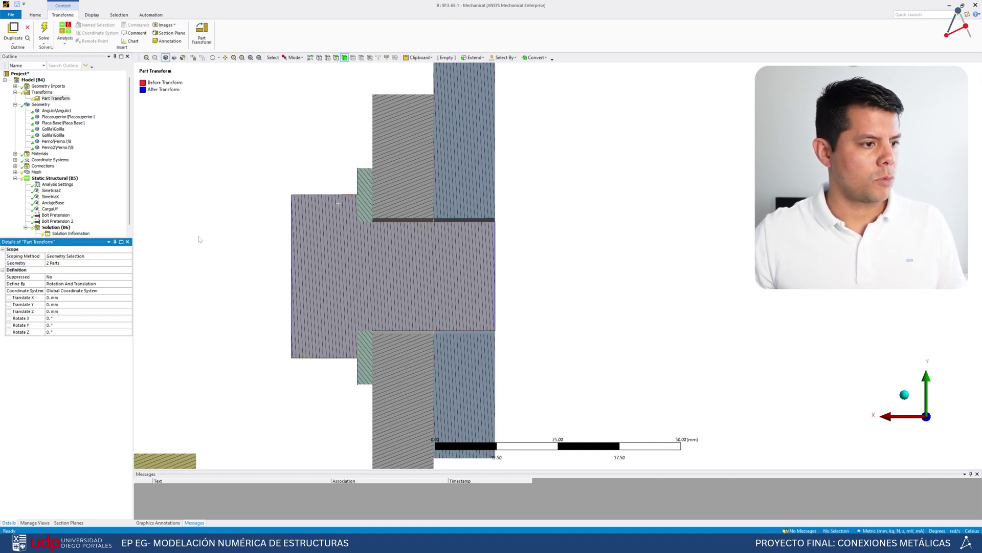
pyautogui.scroll(3, 398, 220)
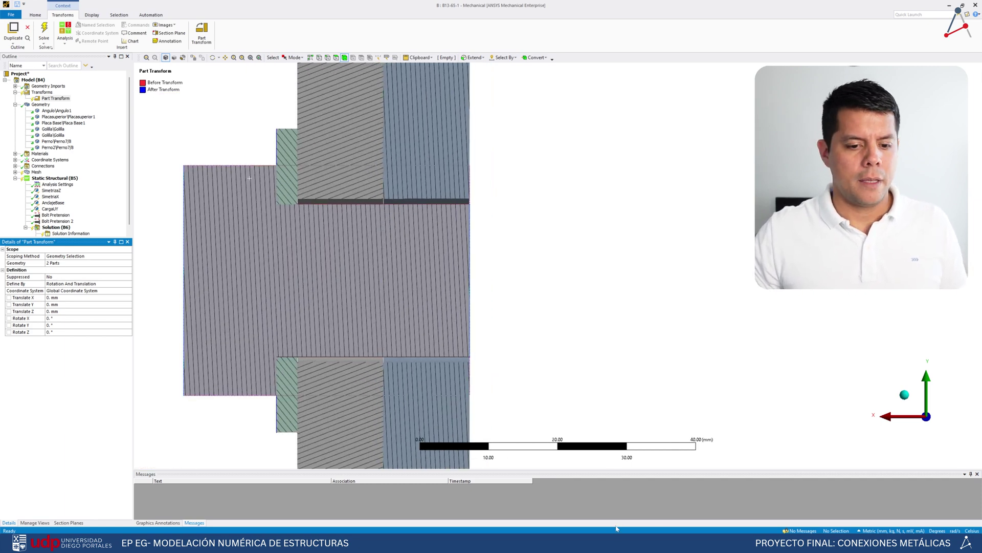
# Look up the hole and bolt diameters in the connection article PDF and calculate (23.8−22.2)/2 in the SMath Solver worksheet
pyautogui.moveTo(630, 542)
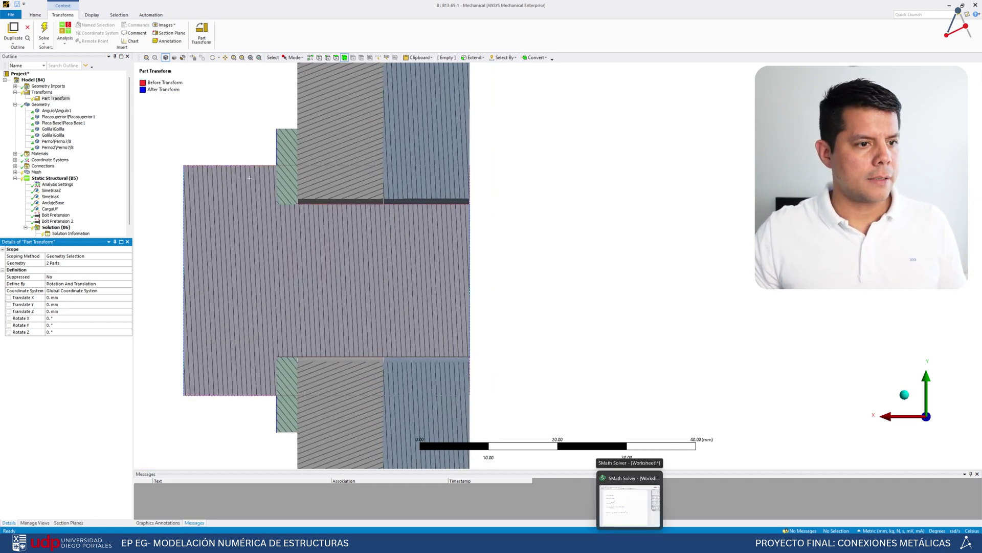
pyautogui.click(629, 504)
pyautogui.scroll(-1, 256, 340)
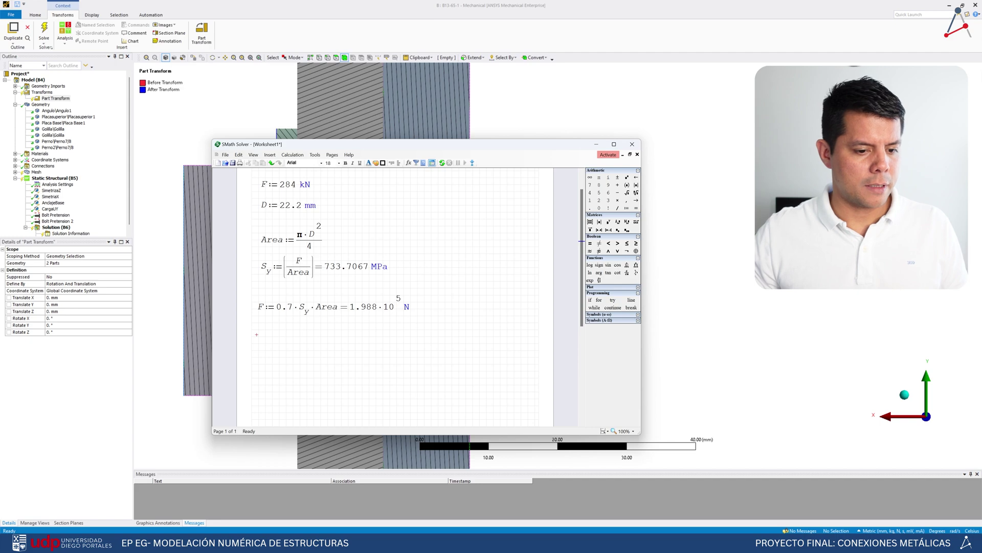
pyautogui.click(463, 543)
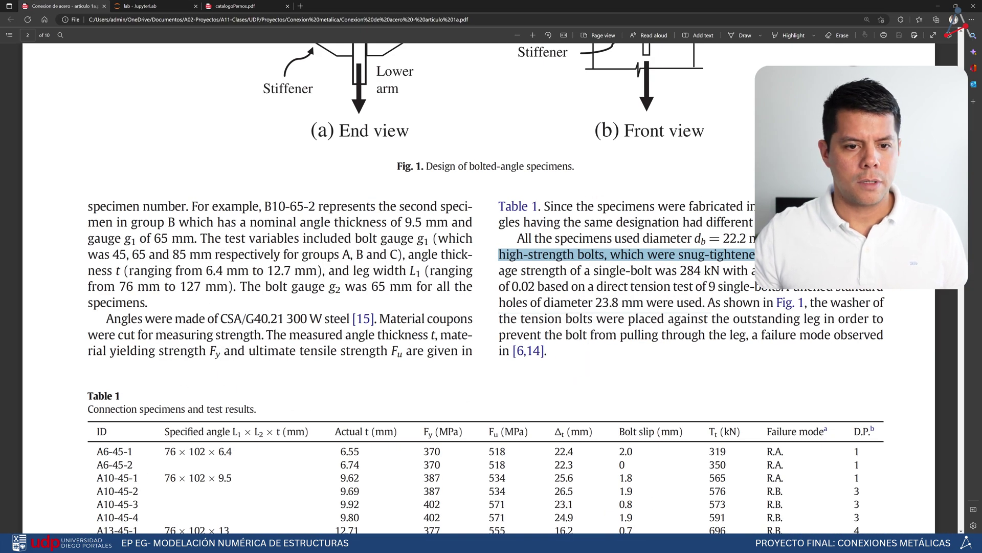
pyautogui.scroll(3, 481, 286)
pyautogui.scroll(-2, 481, 287)
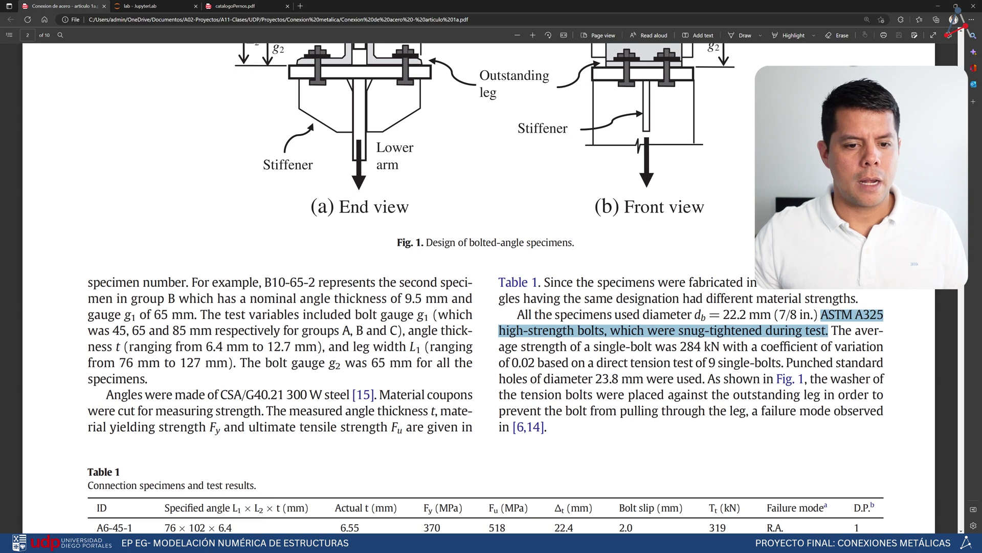
pyautogui.hotkey('alt', 'Tab')
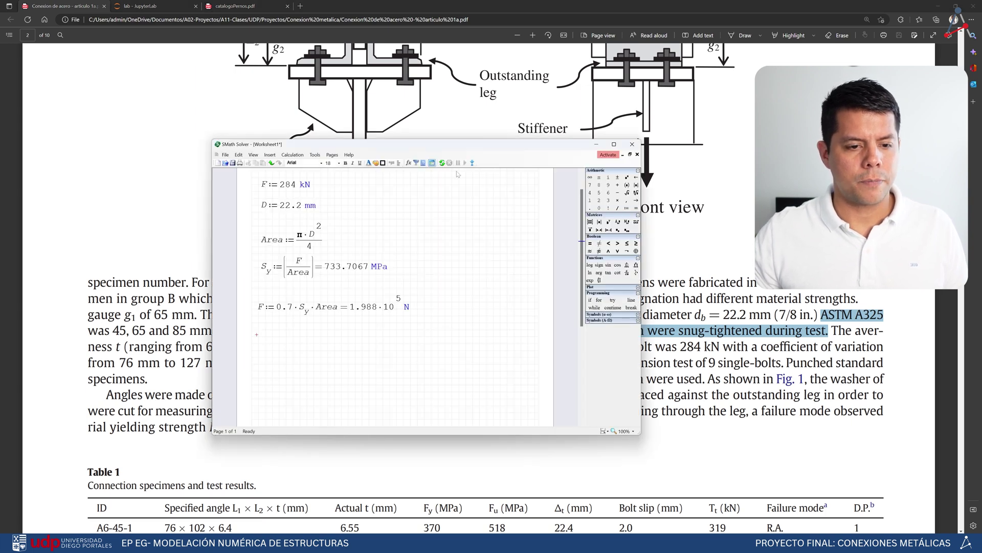
pyautogui.moveTo(442, 147); pyautogui.dragTo(340, 145)
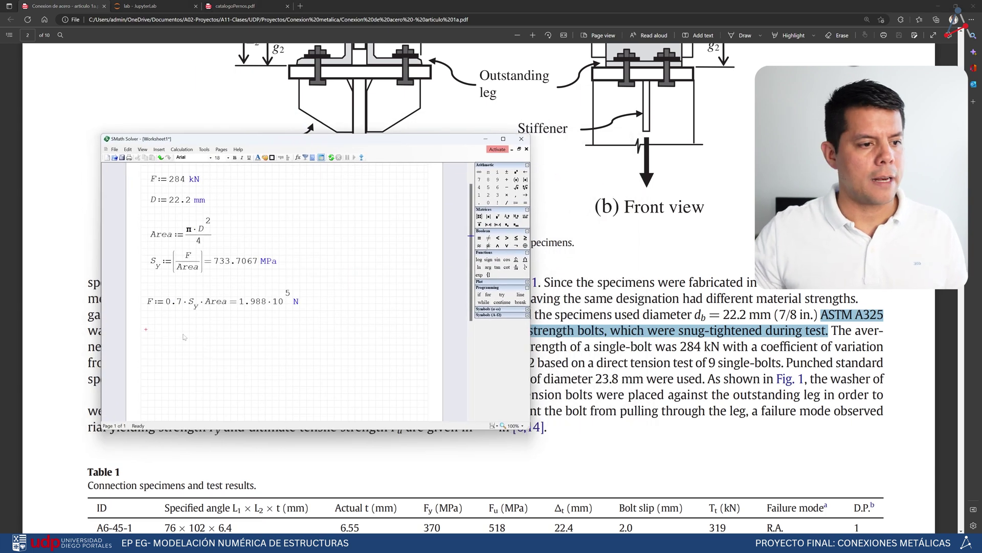
pyautogui.write('2')
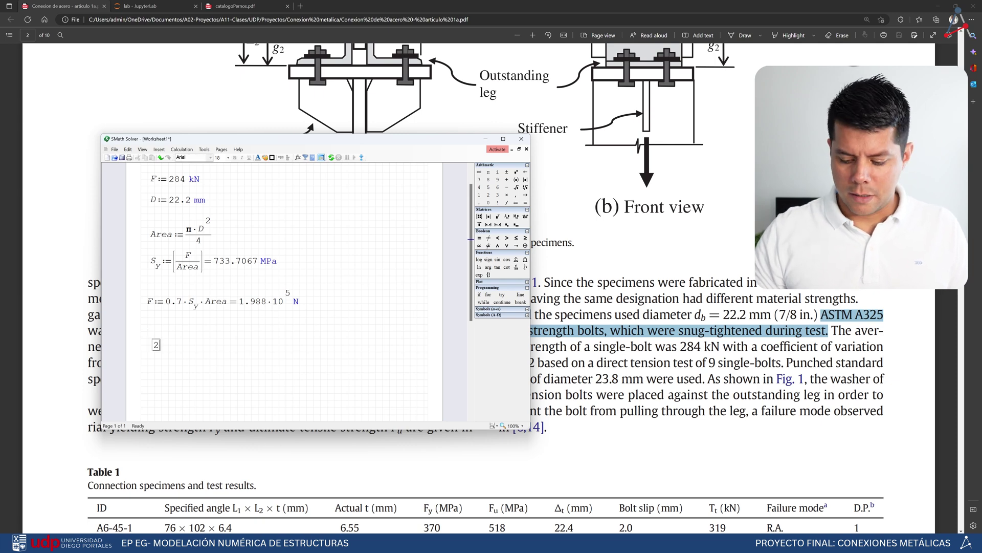
pyautogui.write('3.8-')
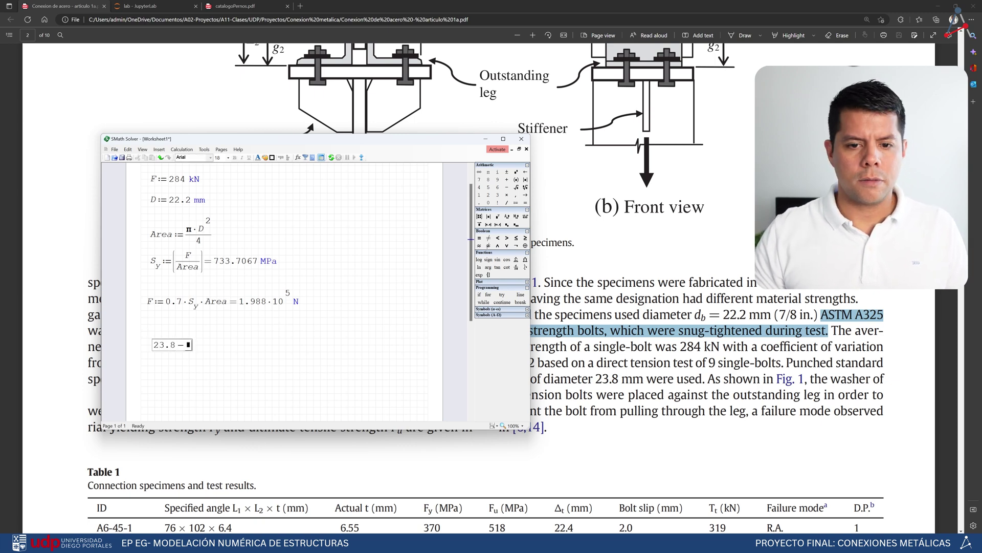
pyautogui.write('22.2')
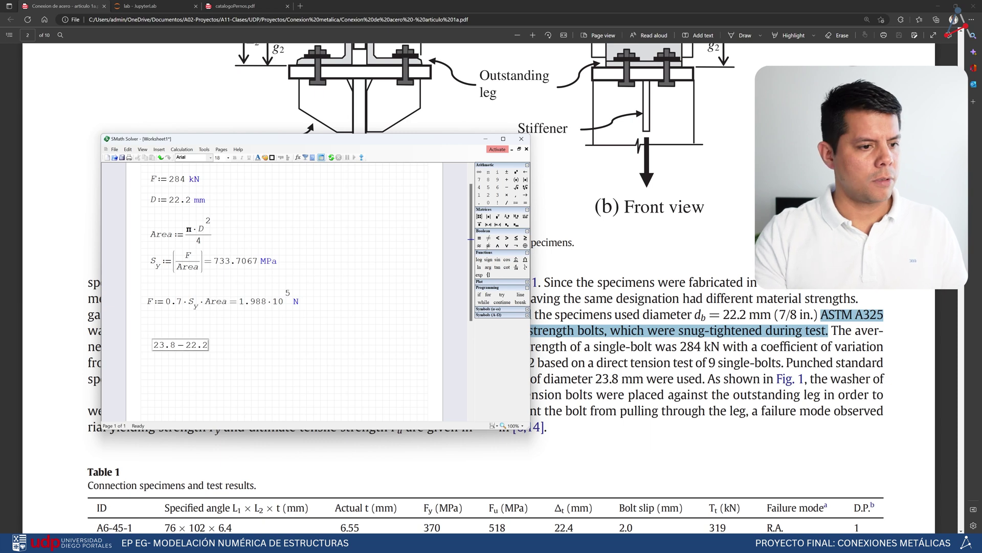
pyautogui.write('/2')
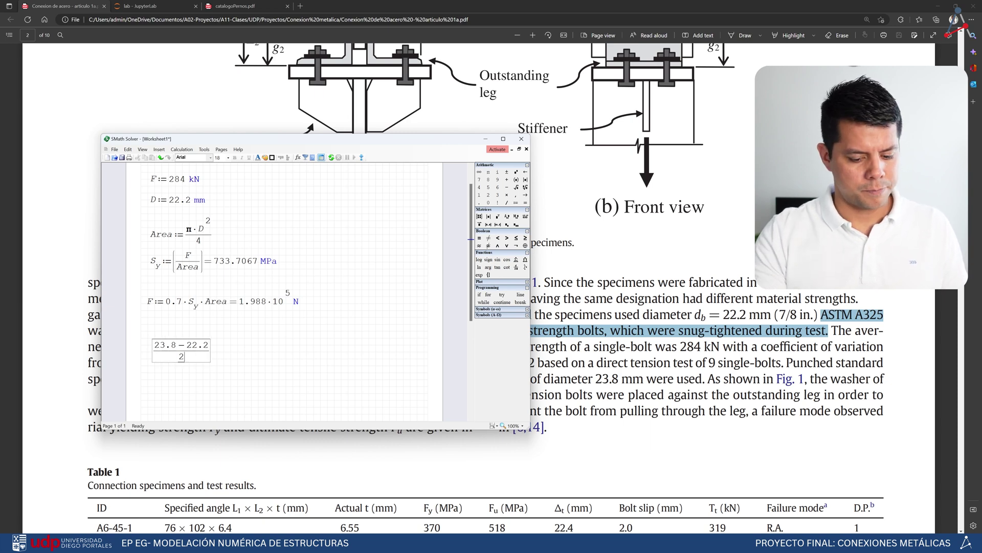
pyautogui.write('=0.8')
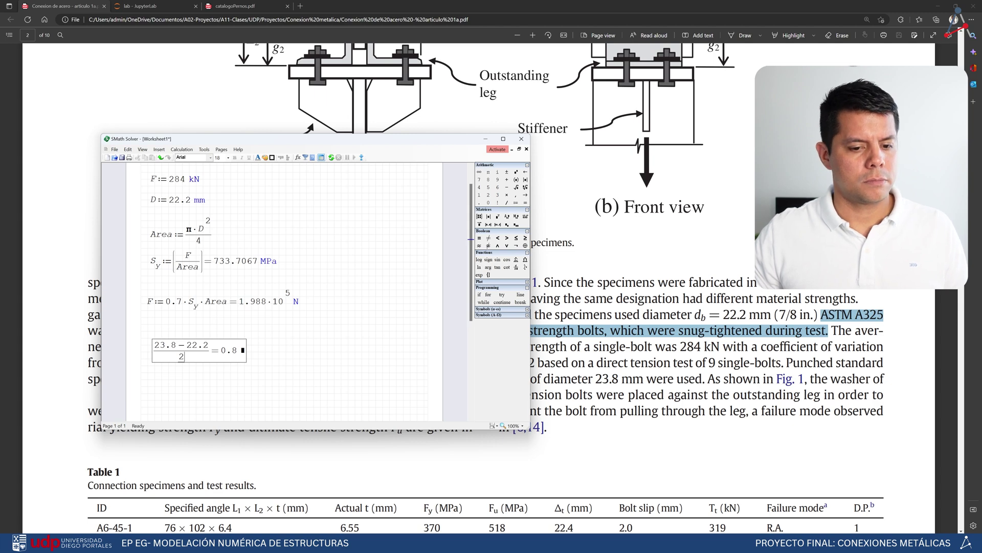
# Back in ANSYS Mechanical, set the part transform's Y translation to 0.8 mm and execute it on the bolt and washer
pyautogui.click(648, 543)
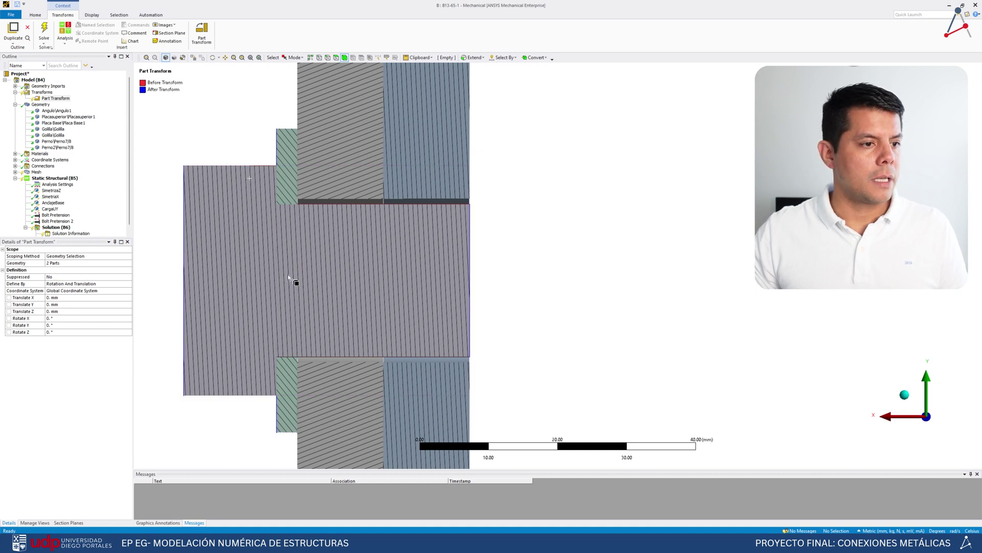
pyautogui.click(58, 305)
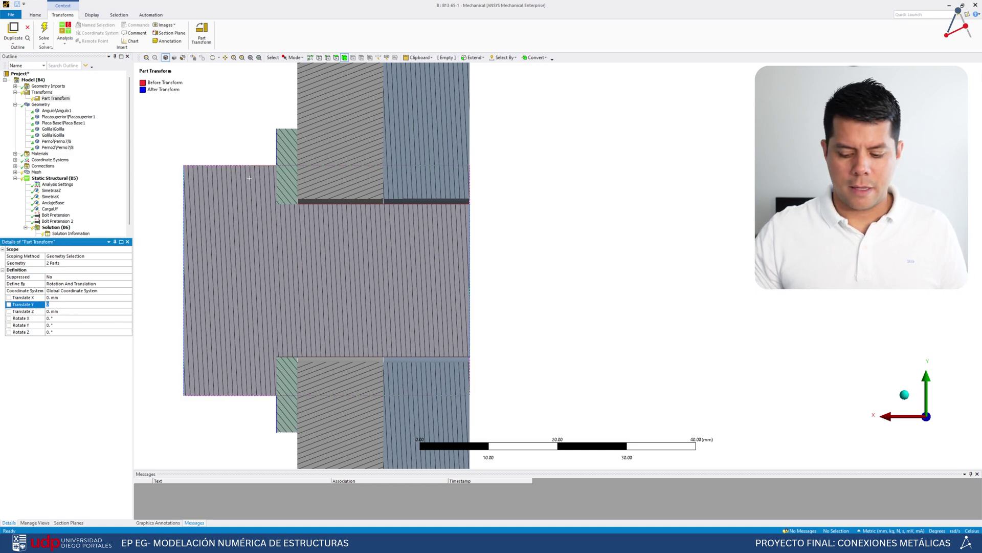
pyautogui.press('Return')
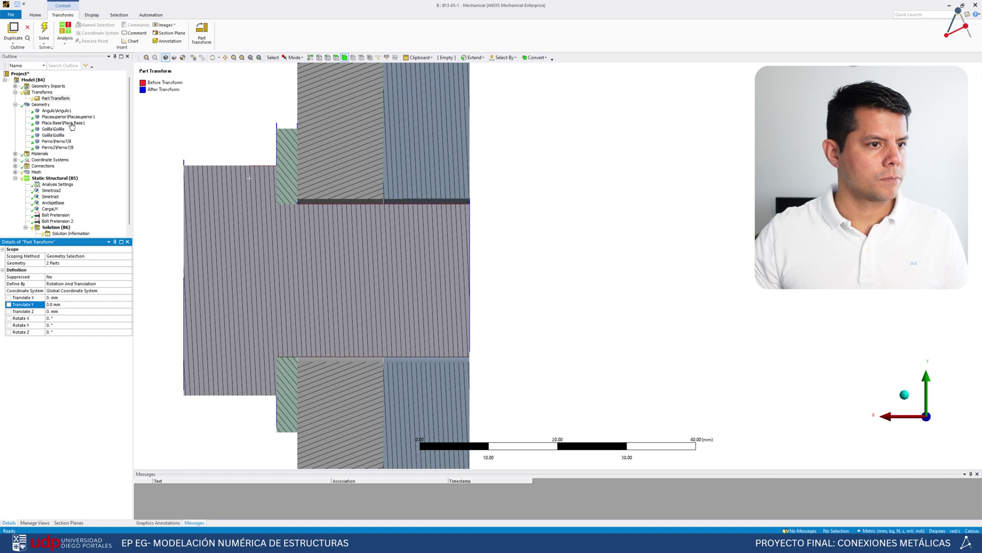
pyautogui.rightClick(52, 89)
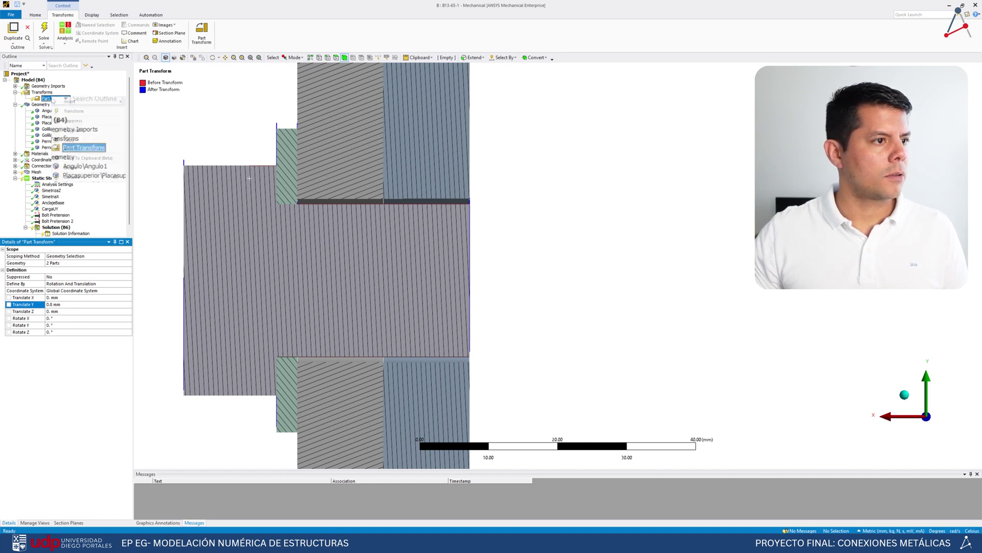
pyautogui.click(69, 113)
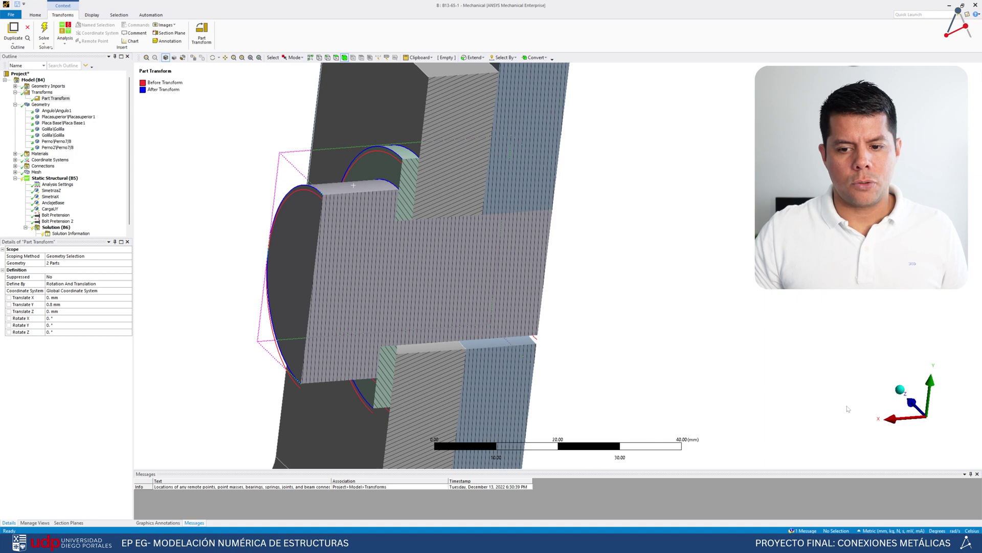
pyautogui.moveTo(530, 250)
pyautogui.mouseDown(button='middle')
pyautogui.moveTo(457, 213)
pyautogui.moveTo(406, 202)
pyautogui.moveTo(430, 236)
pyautogui.moveTo(537, 257)
pyautogui.mouseUp(button='middle')
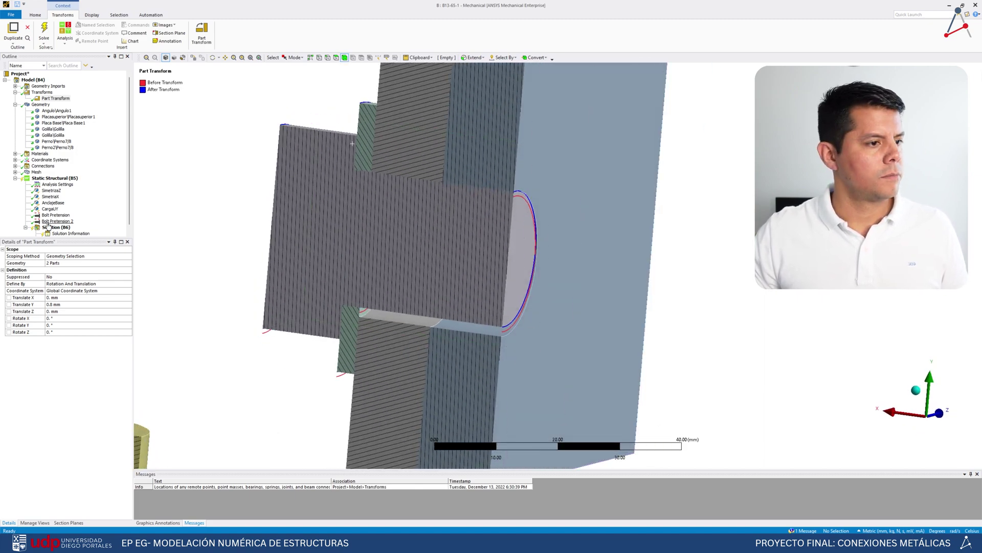
# Add a second part transform and scope it to the upper plate
pyautogui.click(46, 92)
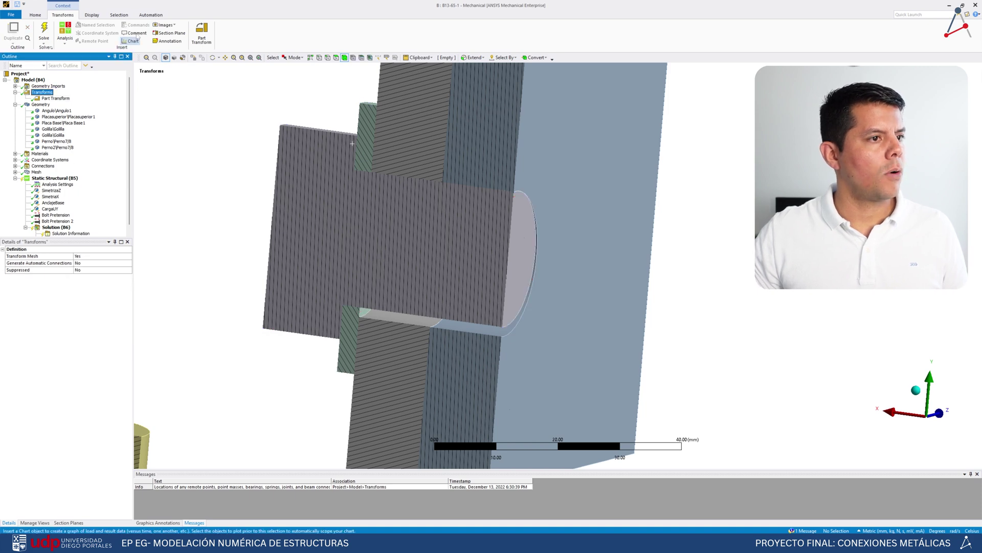
pyautogui.click(202, 33)
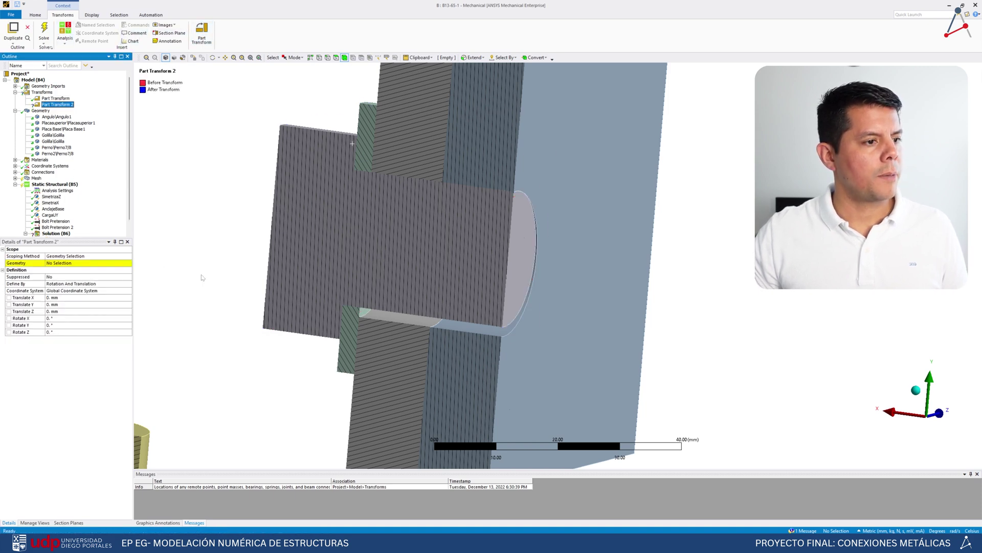
pyautogui.click(602, 105)
pyautogui.click(66, 262)
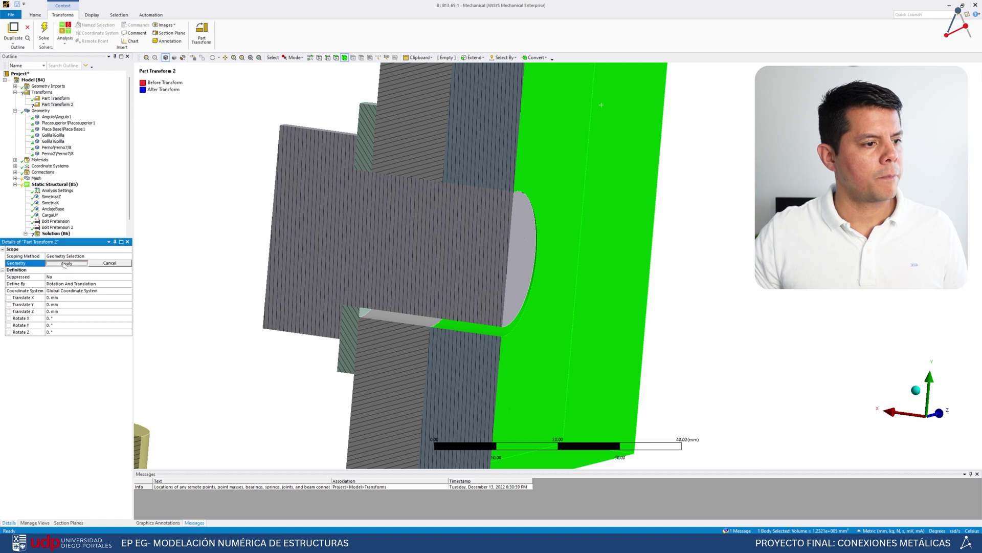
pyautogui.click(56, 262)
# Set the upper plate transform's Y translation to 1.6 mm and execute the transform
pyautogui.click(61, 304)
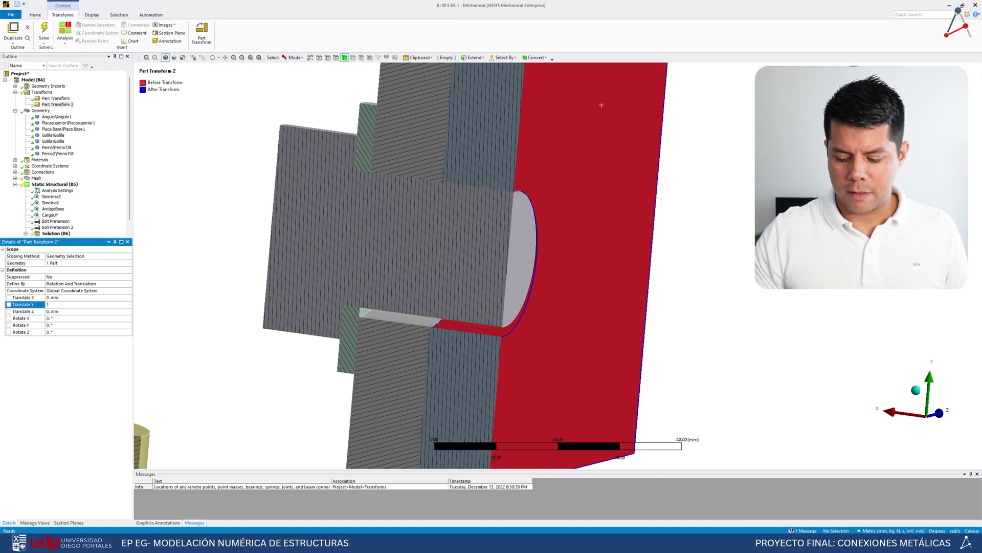
pyautogui.write('1.6')
pyautogui.press('Return')
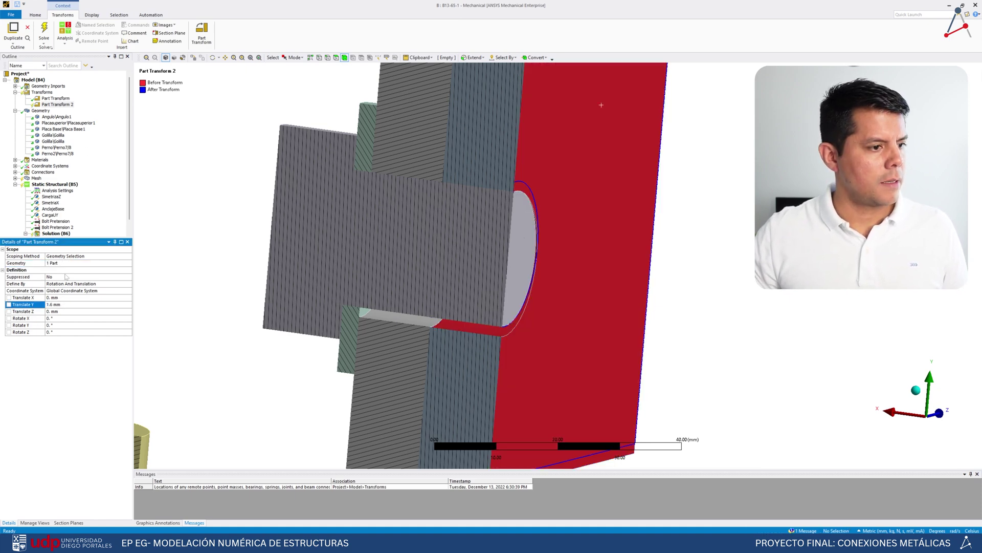
pyautogui.rightClick(56, 104)
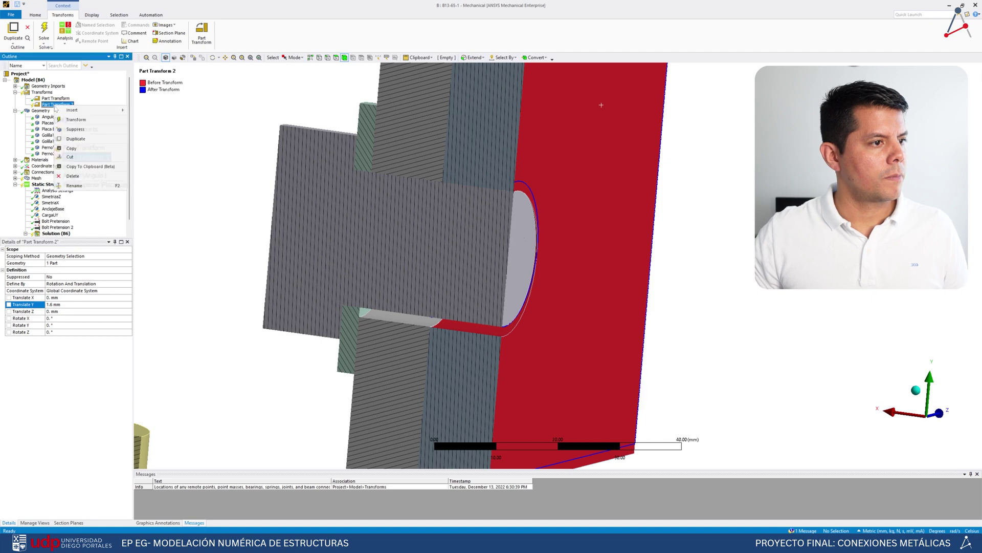
pyautogui.click(76, 119)
pyautogui.moveTo(572, 258); pyautogui.dragTo(298, 274, button='middle')
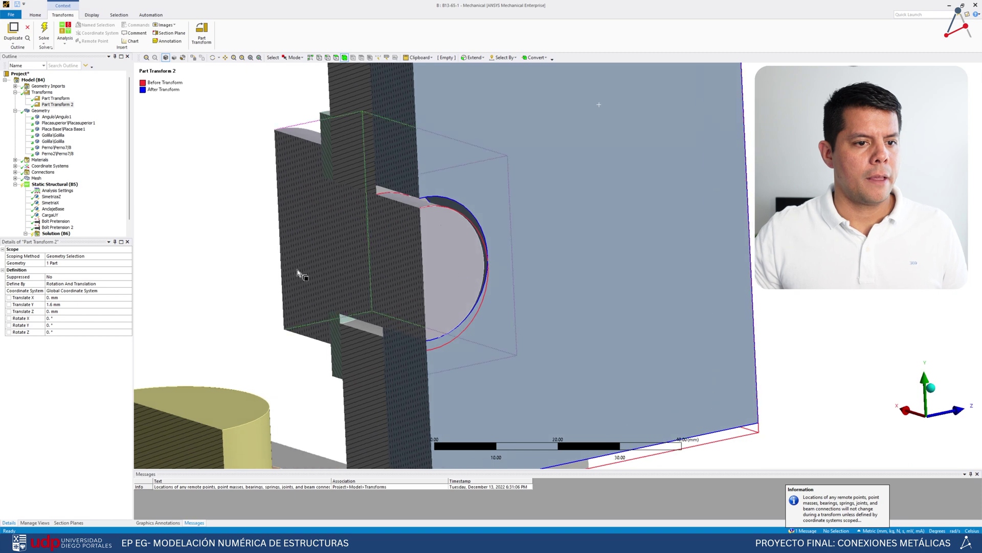
# Turn off the section plane and examine the horizontal bolt's position in the upper plate's hole from the back
pyautogui.click(69, 523)
pyautogui.click(4, 260)
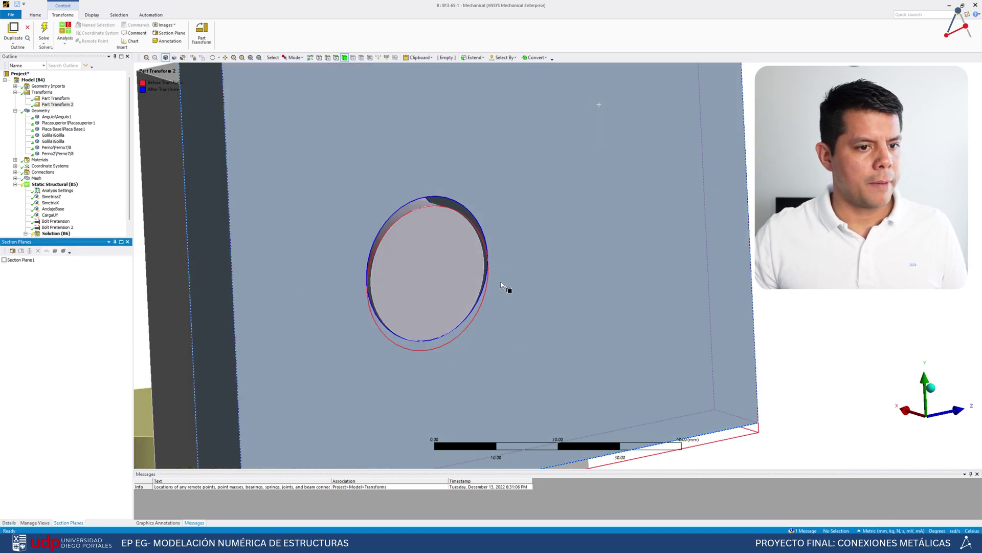
pyautogui.moveTo(516, 285); pyautogui.dragTo(451, 256, button='middle')
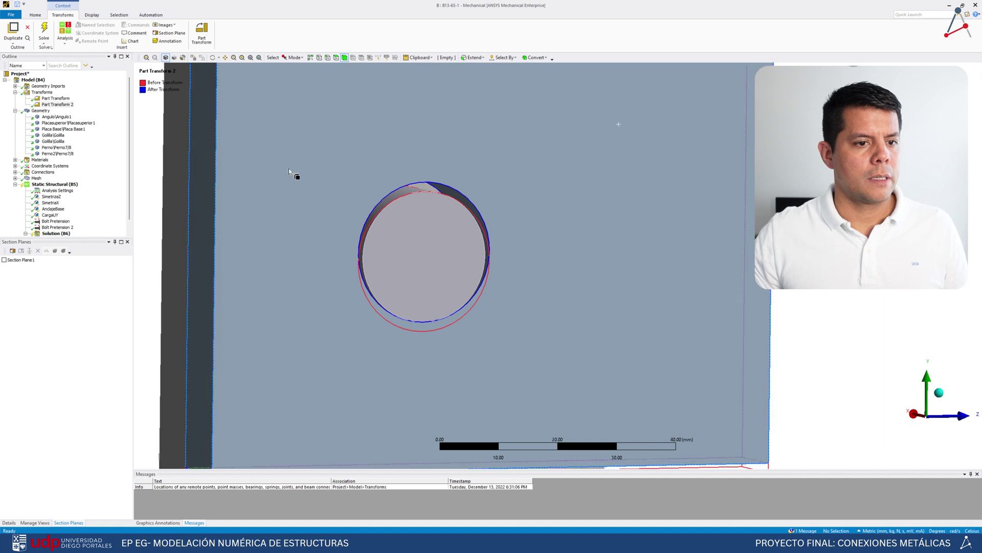
pyautogui.click(40, 111)
pyautogui.moveTo(556, 257); pyautogui.dragTo(581, 353, button='middle')
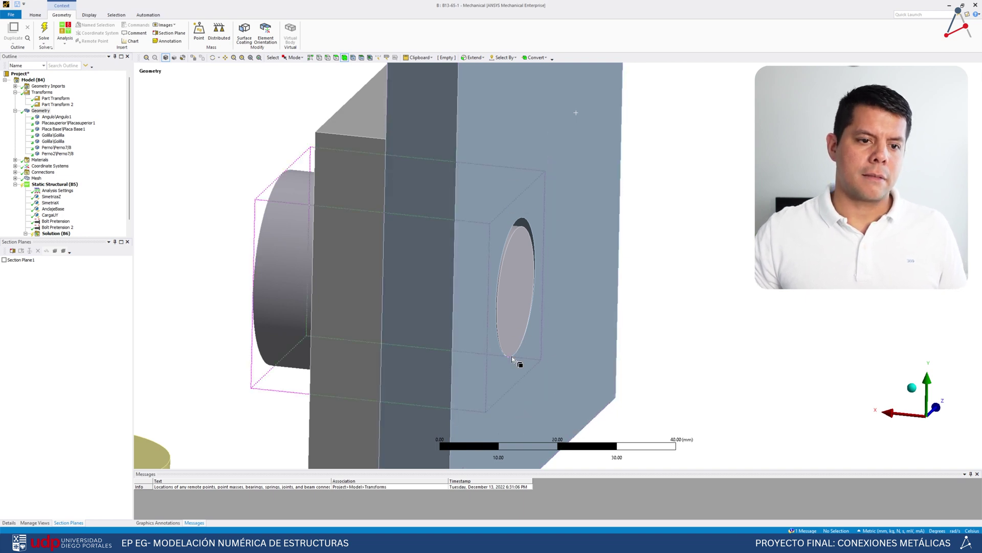
pyautogui.moveTo(517, 362)
pyautogui.mouseDown(button='middle')
pyautogui.moveTo(506, 359)
pyautogui.moveTo(524, 360)
pyautogui.mouseUp(button='middle')
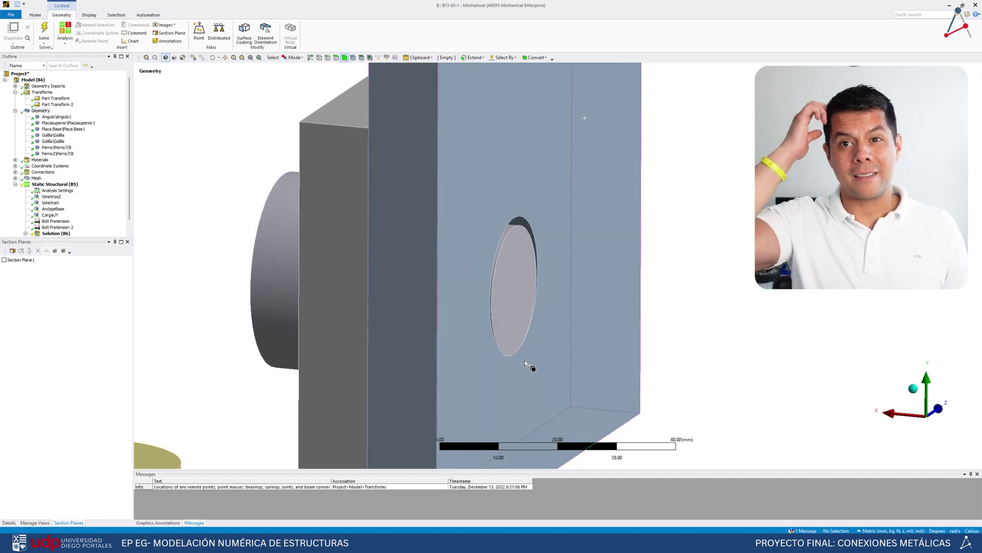
# Hide the horizontal bolt's washer and view the shank between the bolt head and the angle
pyautogui.moveTo(525, 362); pyautogui.dragTo(358, 226, button='middle')
pyautogui.click(372, 229)
pyautogui.rightClick(367, 225)
pyautogui.click(397, 276)
pyautogui.scroll(2, 372, 227)
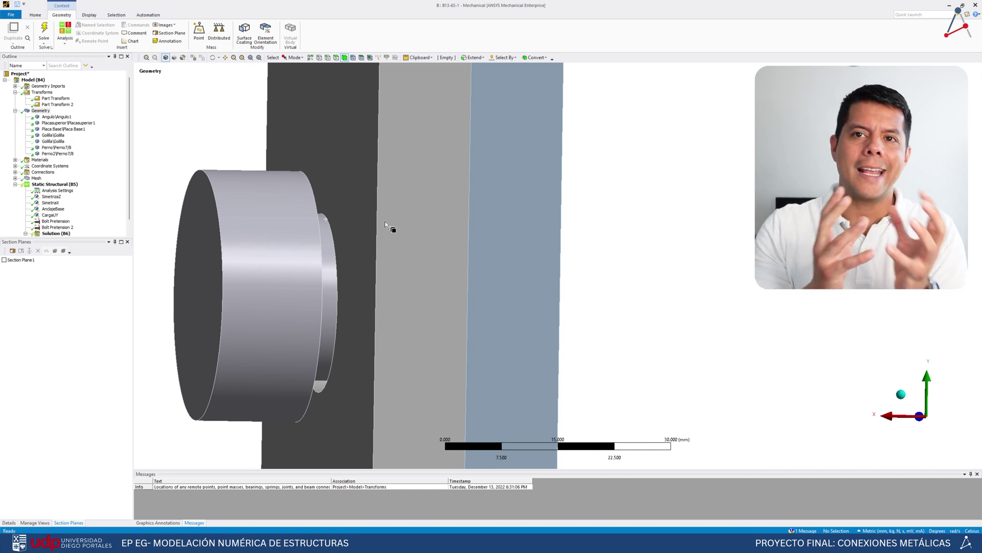
# Show all bodies and view the horizontal bolt's shank end in the upper plate's hole
pyautogui.rightClick(219, 115)
pyautogui.click(250, 137)
pyautogui.scroll(-5, 490, 223)
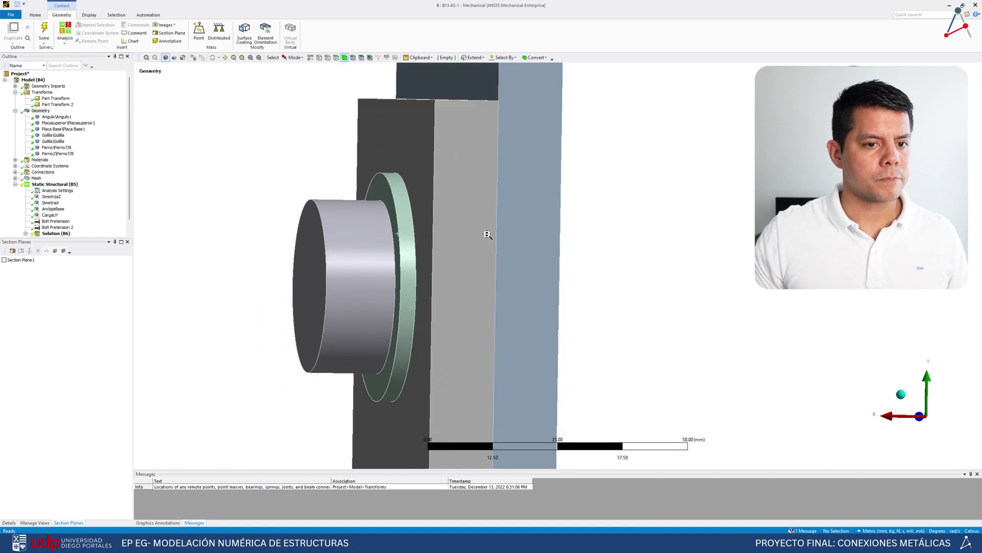
pyautogui.moveTo(507, 246); pyautogui.dragTo(399, 254, button='middle')
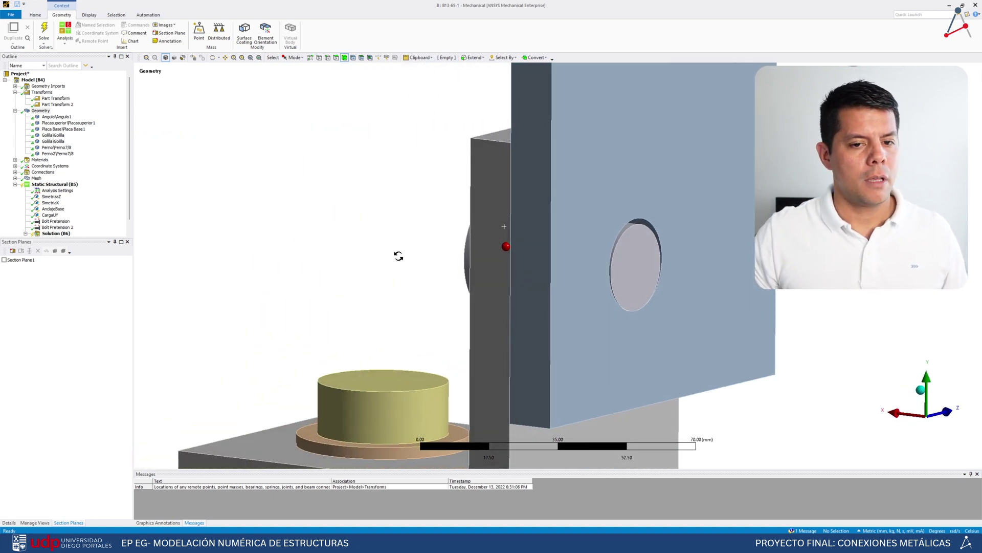
# Add a frictionless contact between the upper plate's hole face and the horizontal bolt's shank in the Contacts group
pyautogui.click(15, 172)
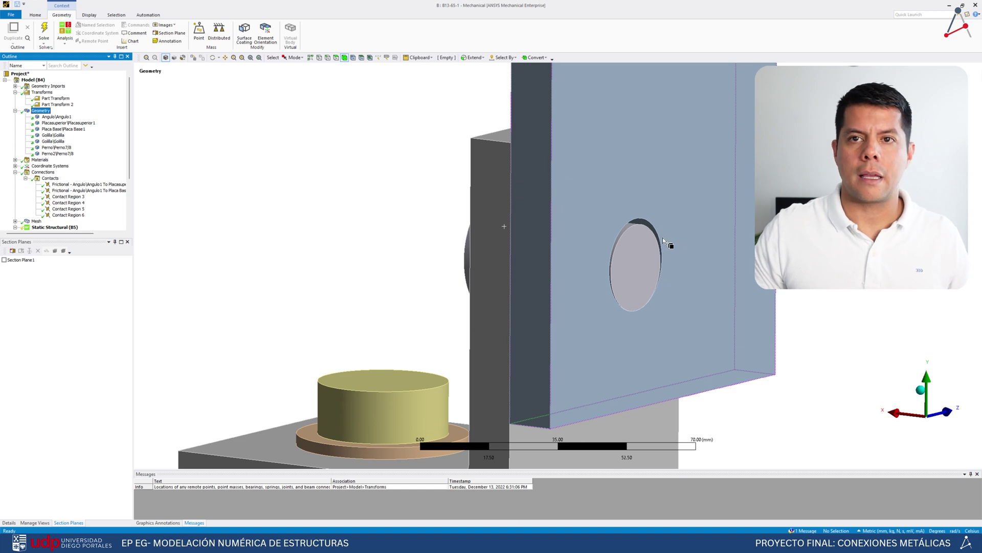
pyautogui.keyDown('ctrl'); pyautogui.moveTo(701, 270); pyautogui.dragTo(621, 213, button='middle'); pyautogui.keyUp('ctrl')
pyautogui.scroll(2, 648, 237)
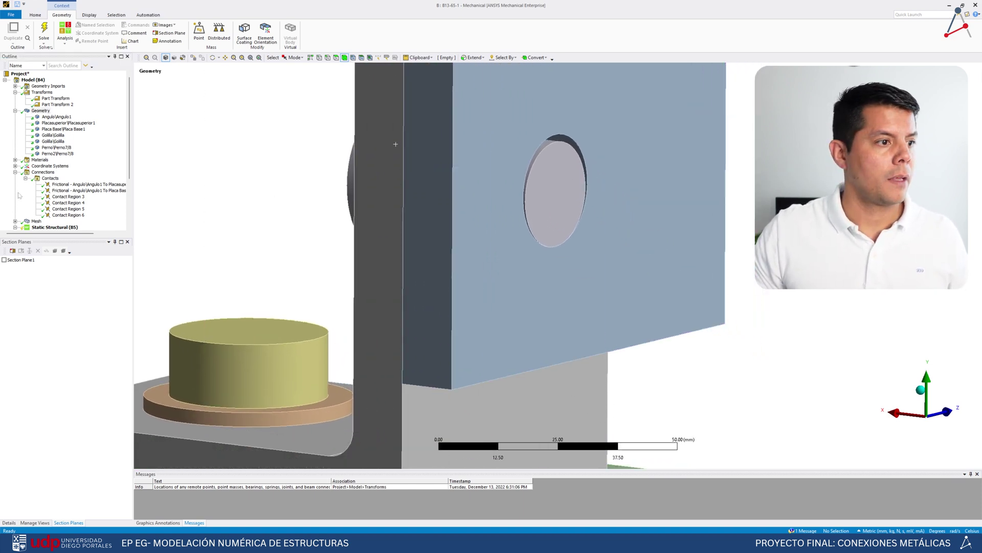
pyautogui.click(41, 179)
pyautogui.click(372, 32)
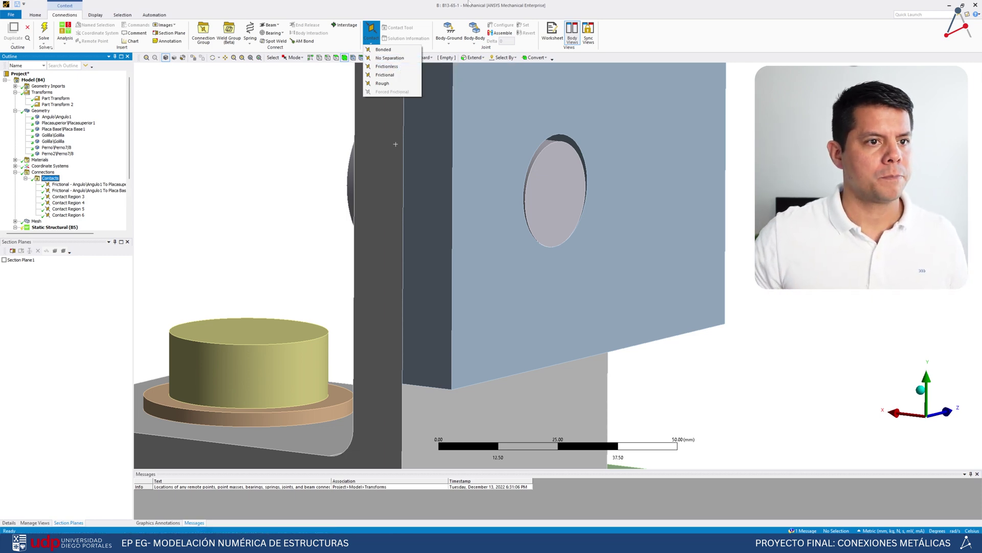
pyautogui.click(373, 39)
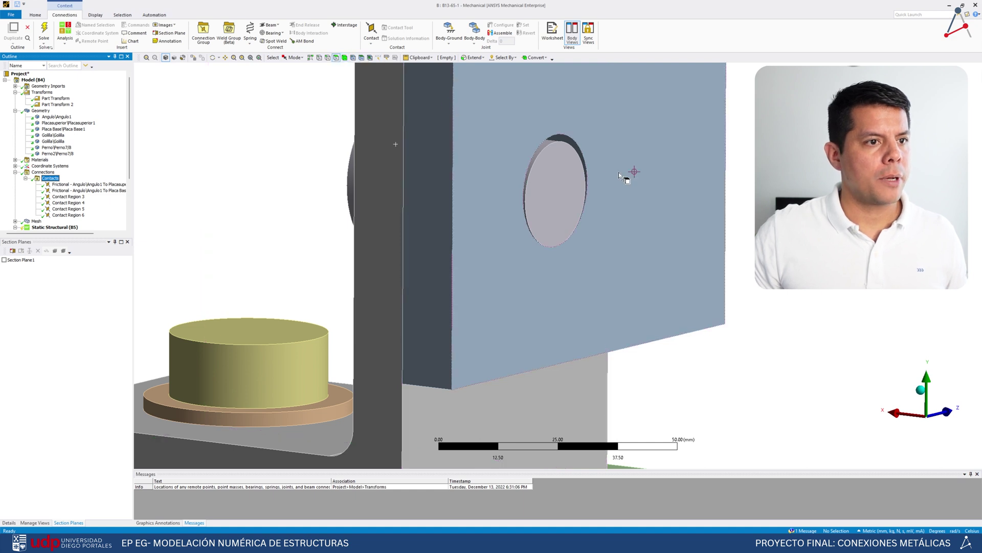
pyautogui.scroll(2, 566, 149)
pyautogui.moveTo(559, 161)
pyautogui.keyDown('ctrl'); pyautogui.mouseDown(button='middle')
pyautogui.moveTo(542, 177)
pyautogui.moveTo(555, 145)
pyautogui.moveTo(519, 165)
pyautogui.mouseUp(button='middle'); pyautogui.keyUp('ctrl')
pyautogui.scroll(3, 548, 153)
pyautogui.click(548, 156)
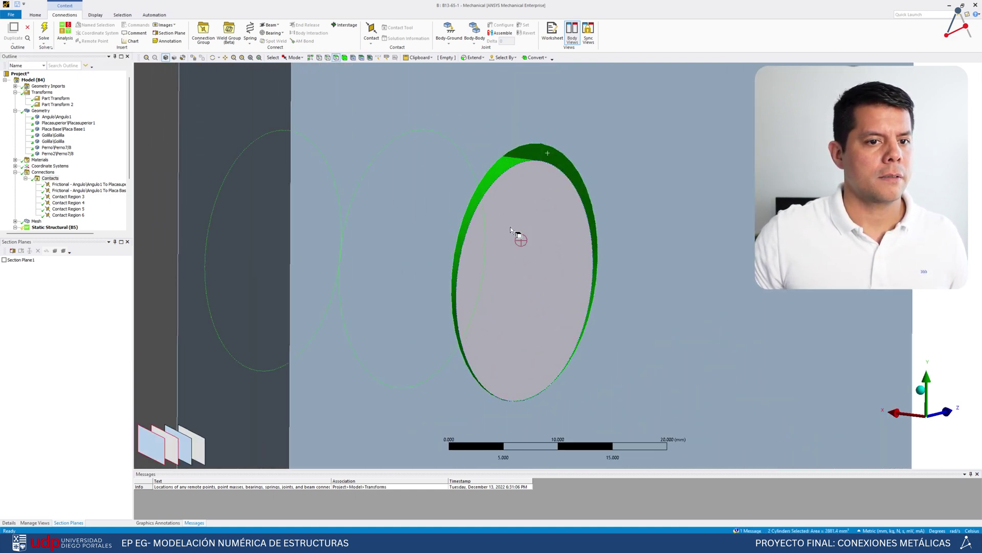
pyautogui.keyDown('ctrl'); pyautogui.click(546, 153); pyautogui.keyUp('ctrl')
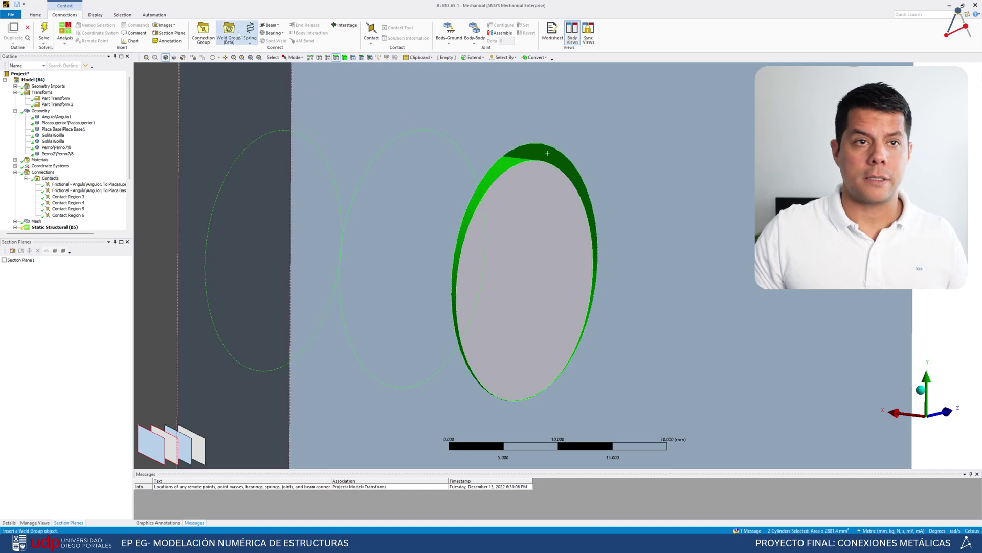
pyautogui.click(371, 32)
pyautogui.click(386, 66)
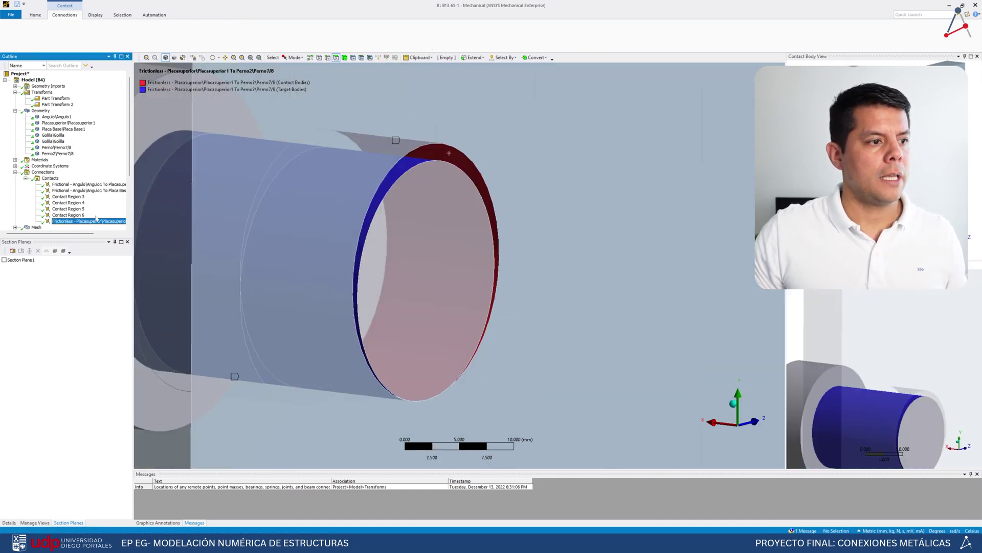
# Hide the horizontal bolt's washer to expose the shank between the bolt head and the angle
pyautogui.scroll(-4, 471, 194)
pyautogui.moveTo(484, 193); pyautogui.dragTo(275, 201, button='middle')
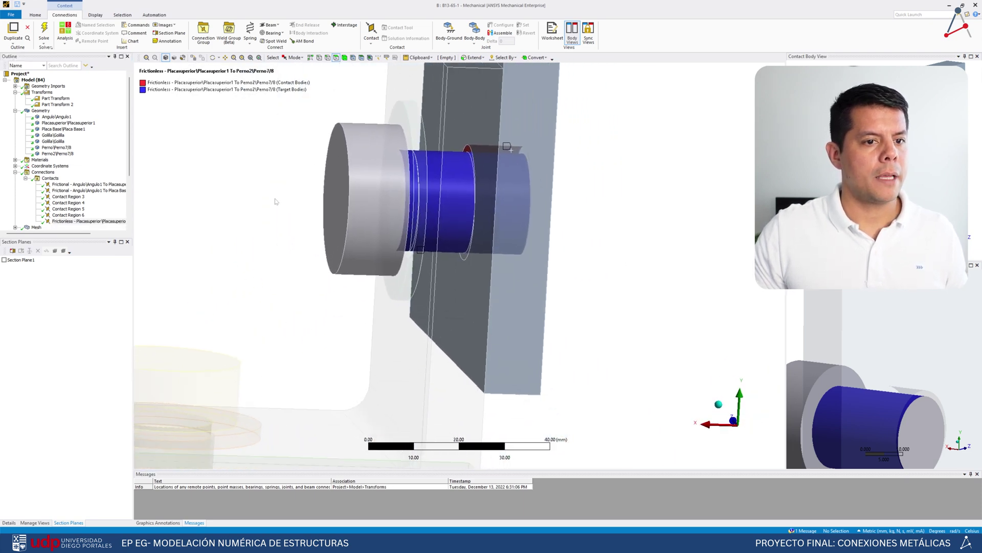
pyautogui.click(50, 178)
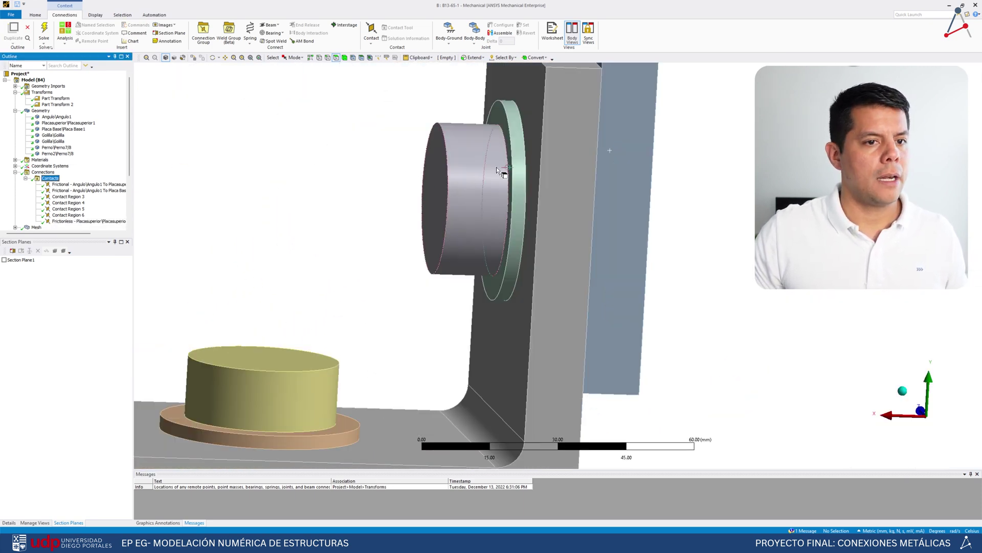
pyautogui.click(511, 152)
pyautogui.rightClick(514, 148)
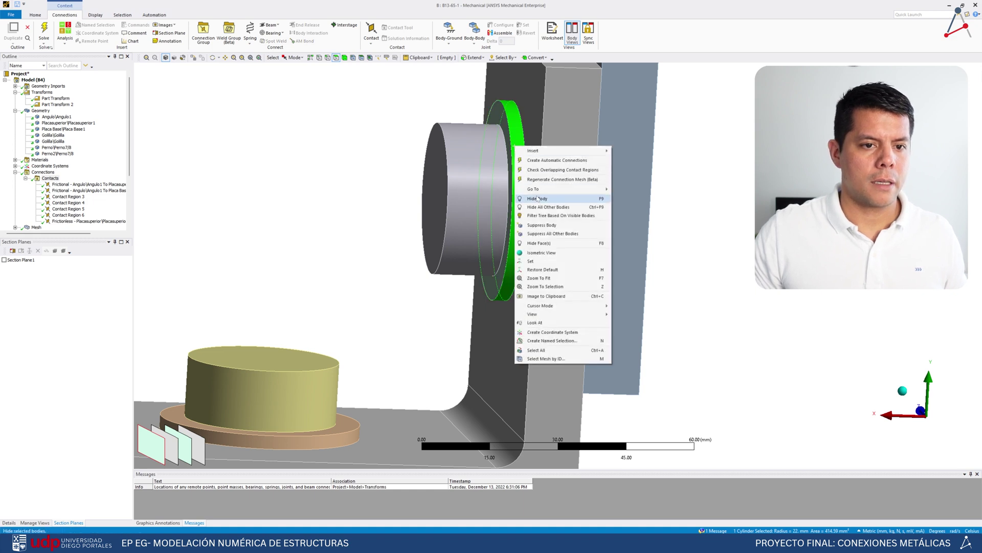
pyautogui.click(537, 199)
# Add a frictionless contact between the angle's hole face and the horizontal bolt's shank
pyautogui.moveTo(526, 164); pyautogui.dragTo(532, 162, button='middle')
pyautogui.scroll(8, 495, 267)
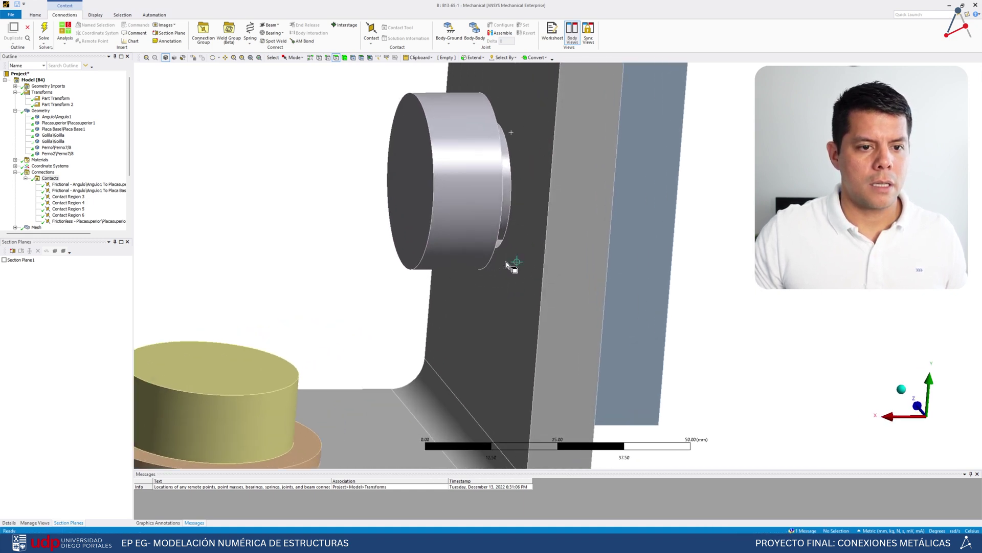
pyautogui.click(428, 212)
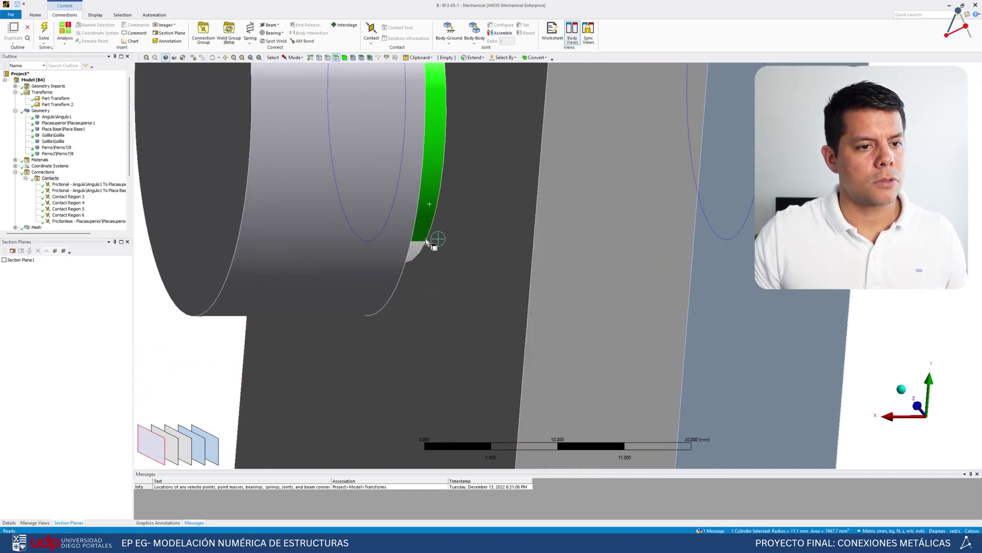
pyautogui.click(371, 32)
pyautogui.click(387, 67)
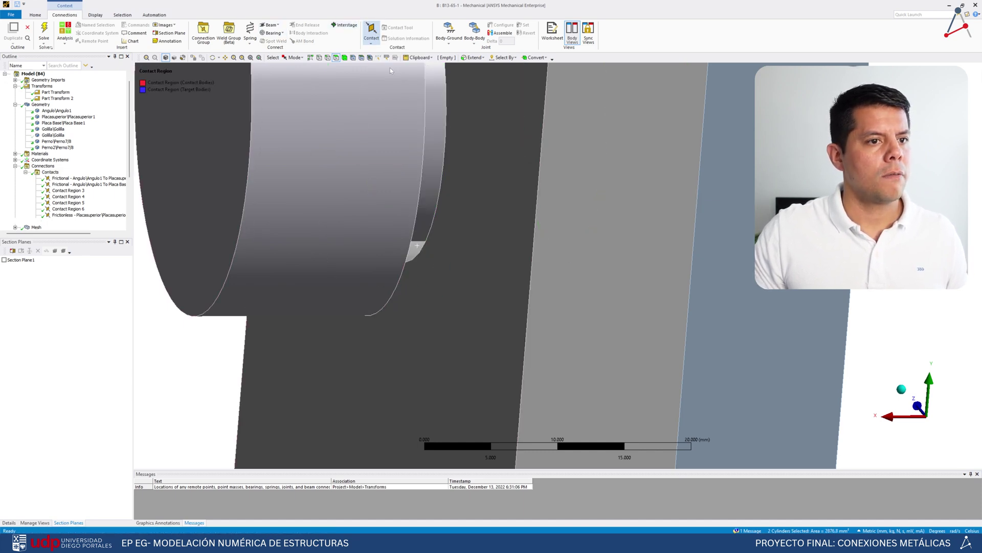
pyautogui.moveTo(379, 204); pyautogui.dragTo(414, 202, button='middle')
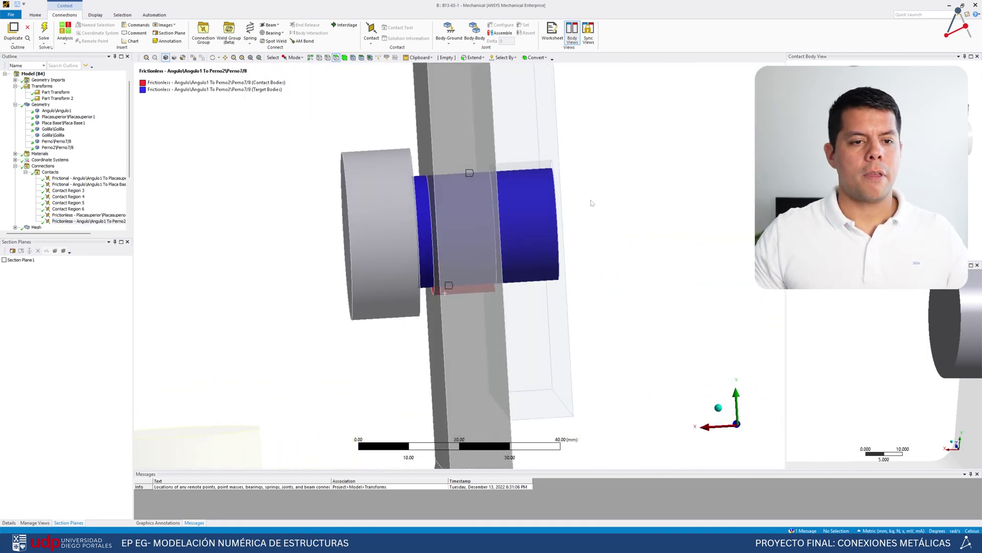
# Show all bodies and view the whole connection with the angle-to-bolt contact highlighted
pyautogui.rightClick(591, 202)
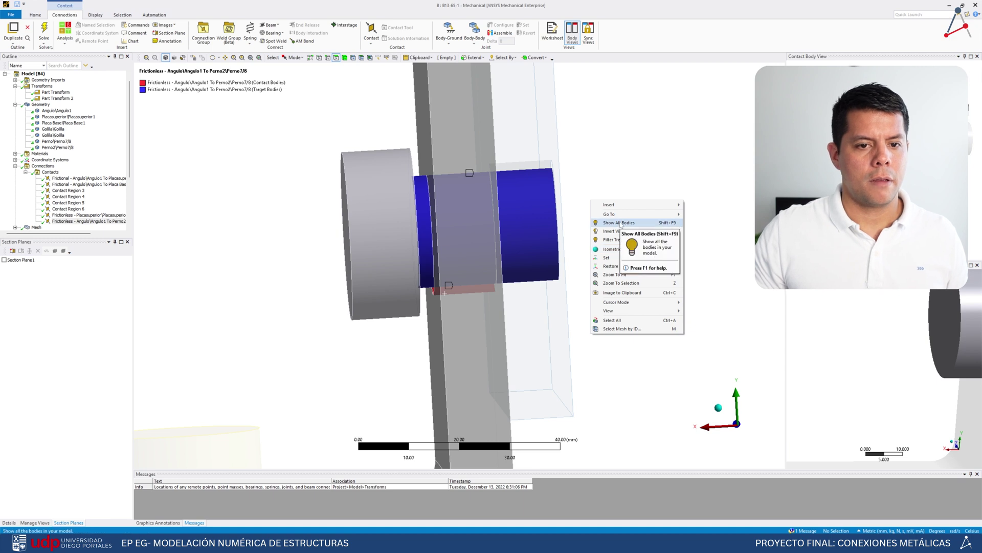
pyautogui.click(621, 223)
pyautogui.scroll(-4, 612, 193)
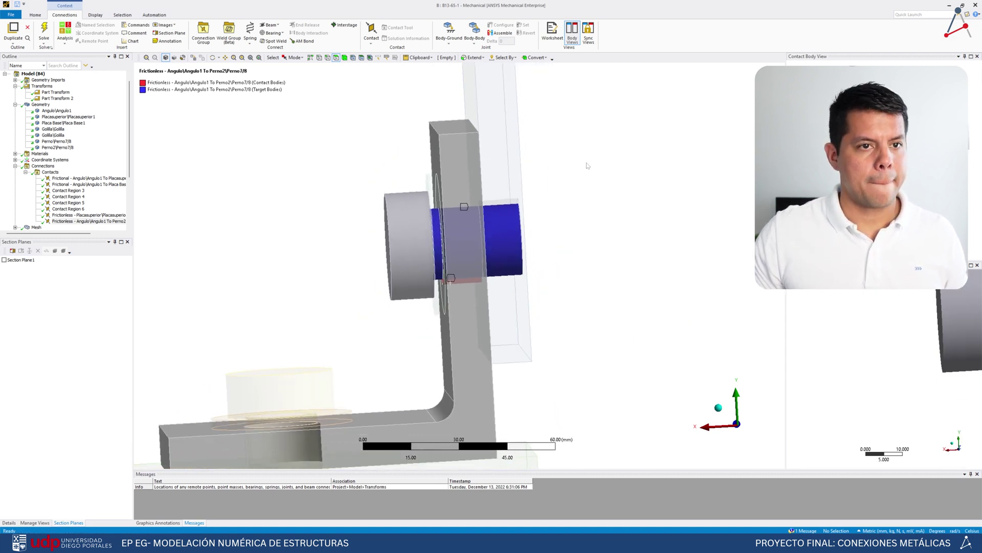
pyautogui.moveTo(583, 131); pyautogui.dragTo(599, 192, button='middle')
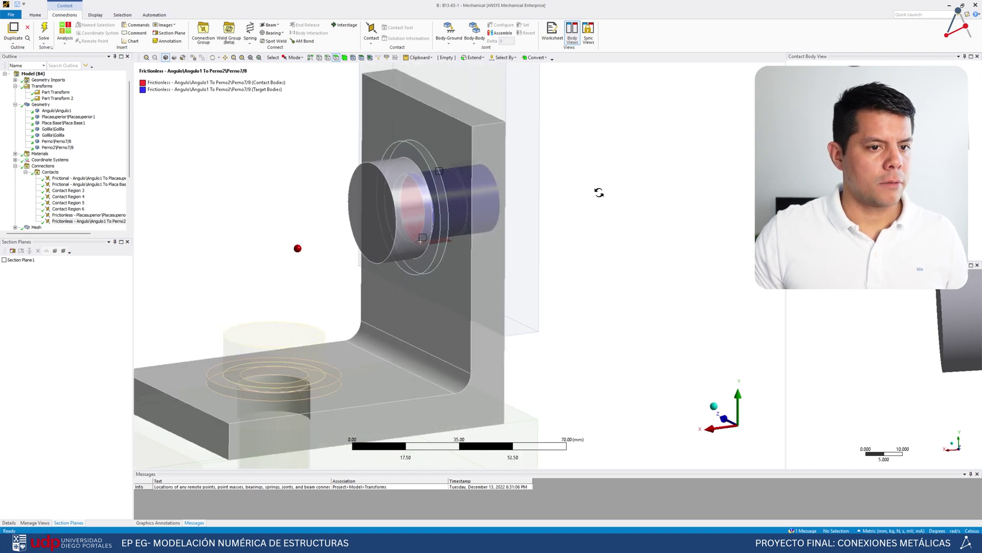
pyautogui.scroll(-3, 563, 226)
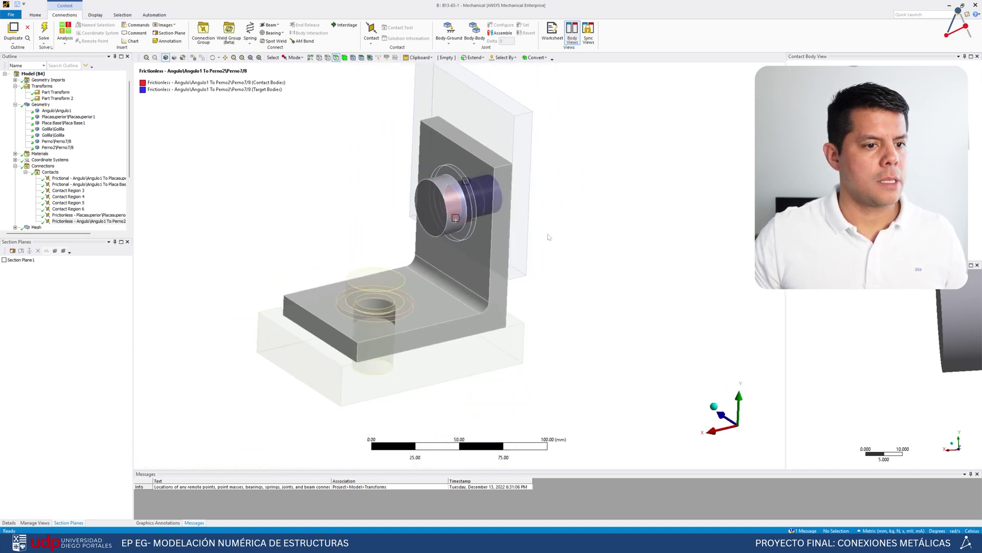
# Turn on Large Deflection in the static structural analysis settings
pyautogui.scroll(-4, 41, 179)
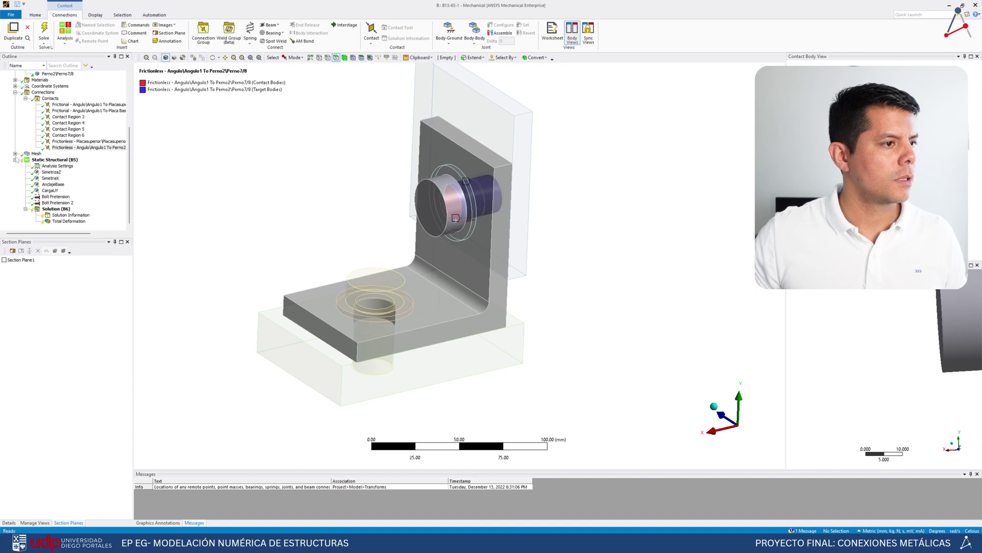
pyautogui.click(57, 166)
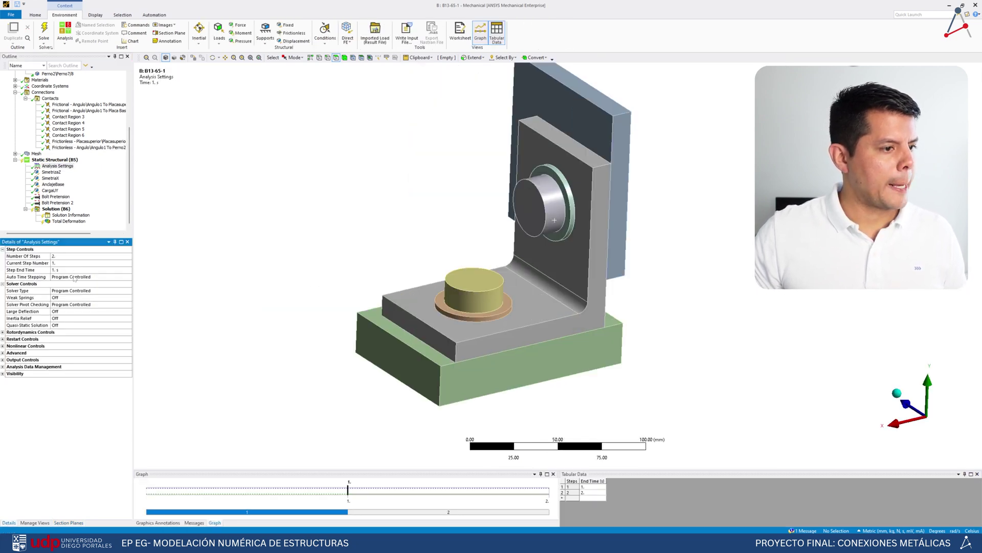
pyautogui.click(40, 312)
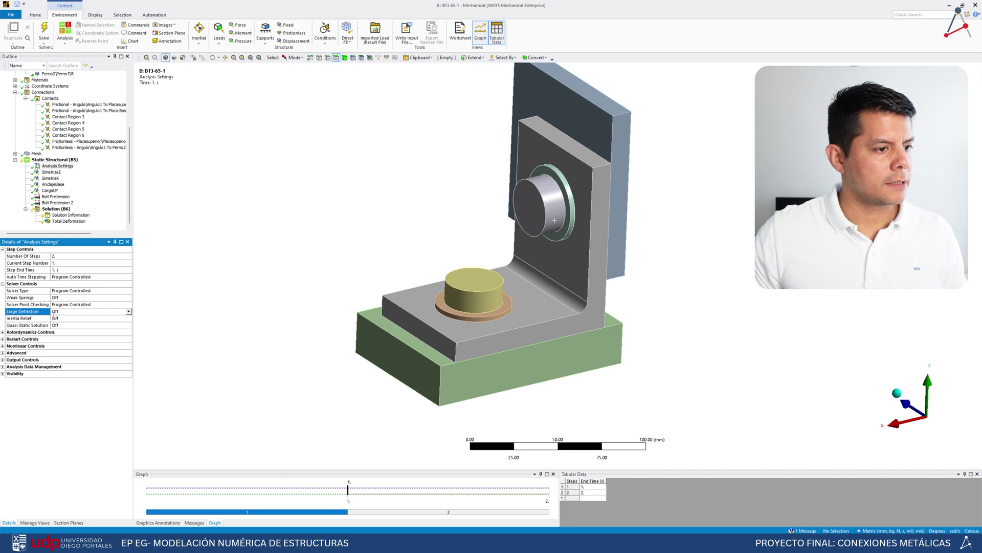
pyautogui.doubleClick(66, 312)
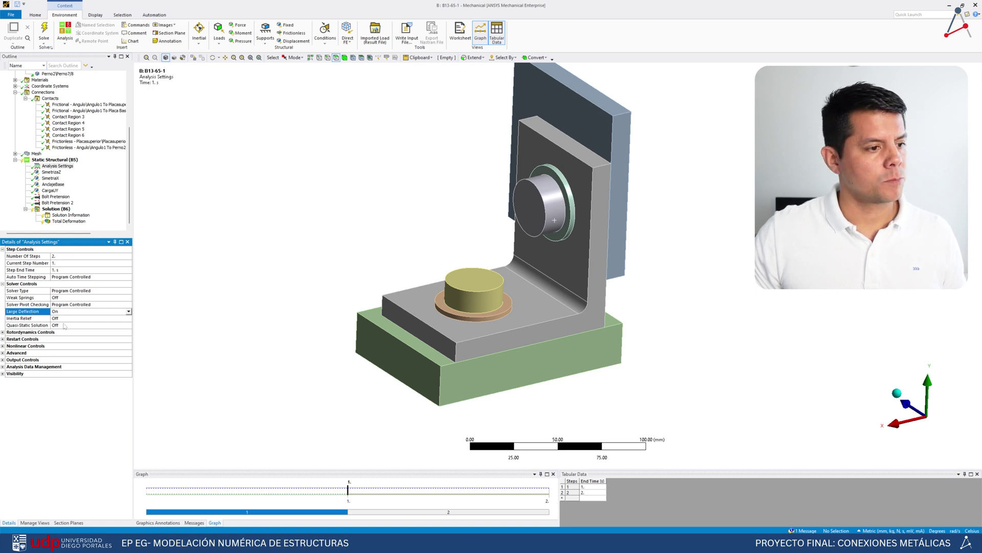
# Set the Solver Units to Manual under Analysis Data Management
pyautogui.click(3, 366)
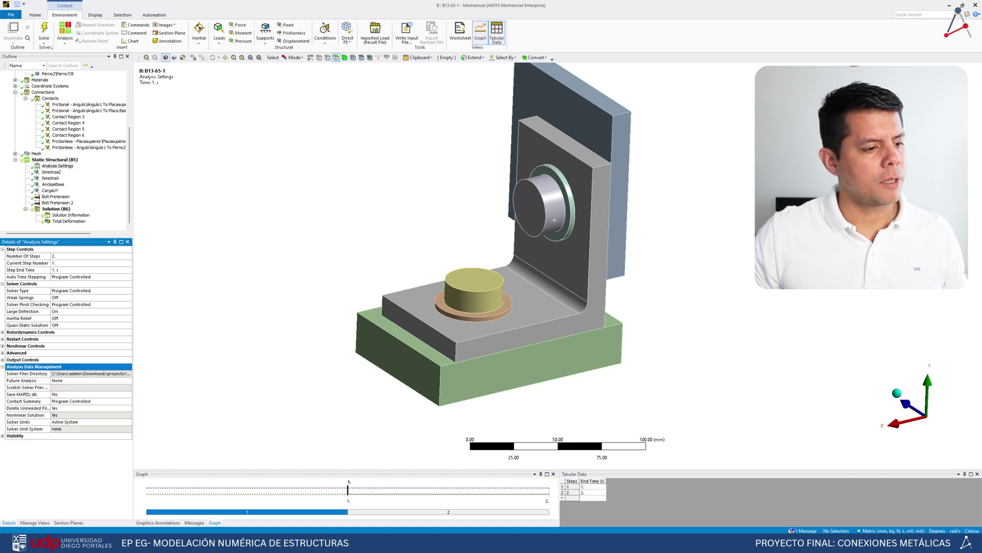
pyautogui.click(40, 423)
pyautogui.click(128, 422)
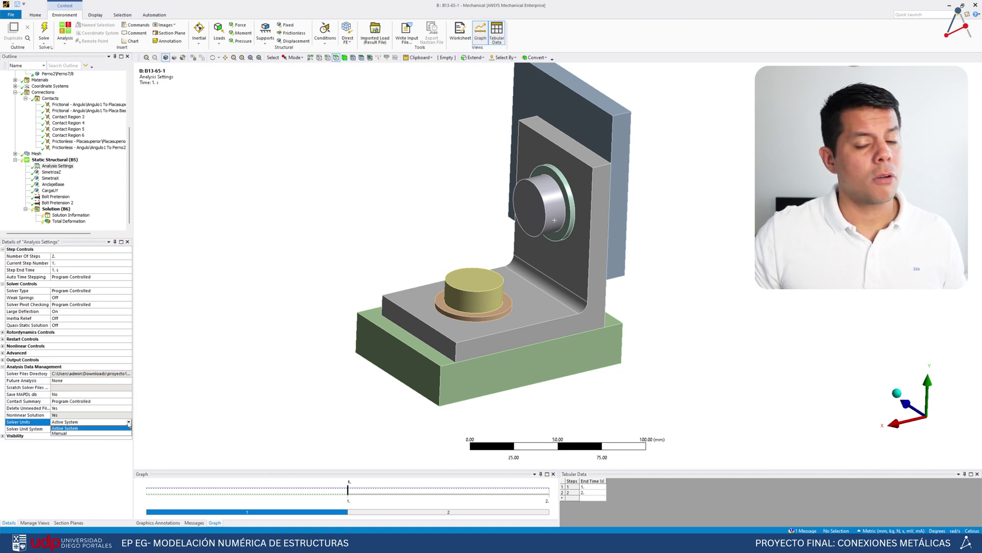
pyautogui.click(60, 433)
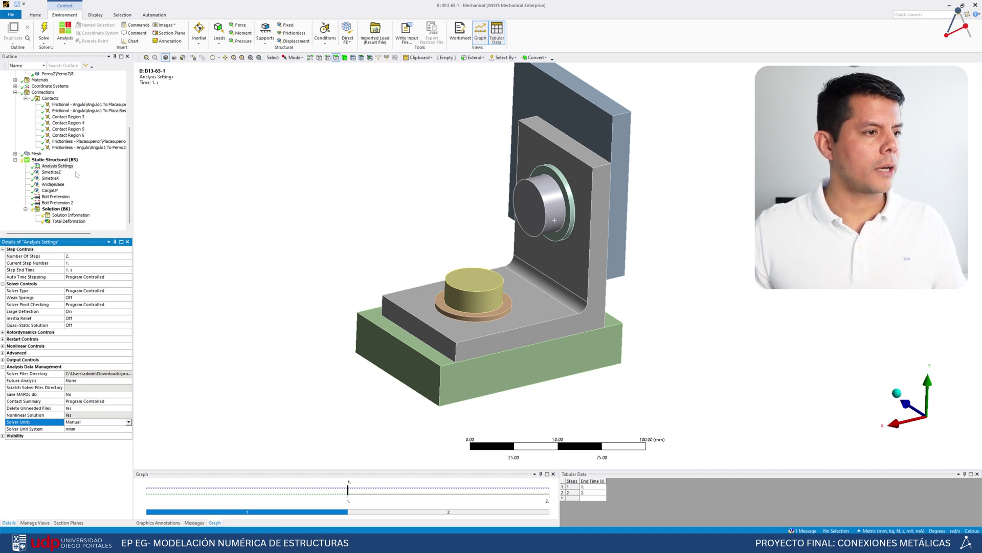
# Set the Y component of the CargaUY displacement to 30 mm
pyautogui.click(50, 190)
pyautogui.click(68, 311)
pyautogui.write('30')
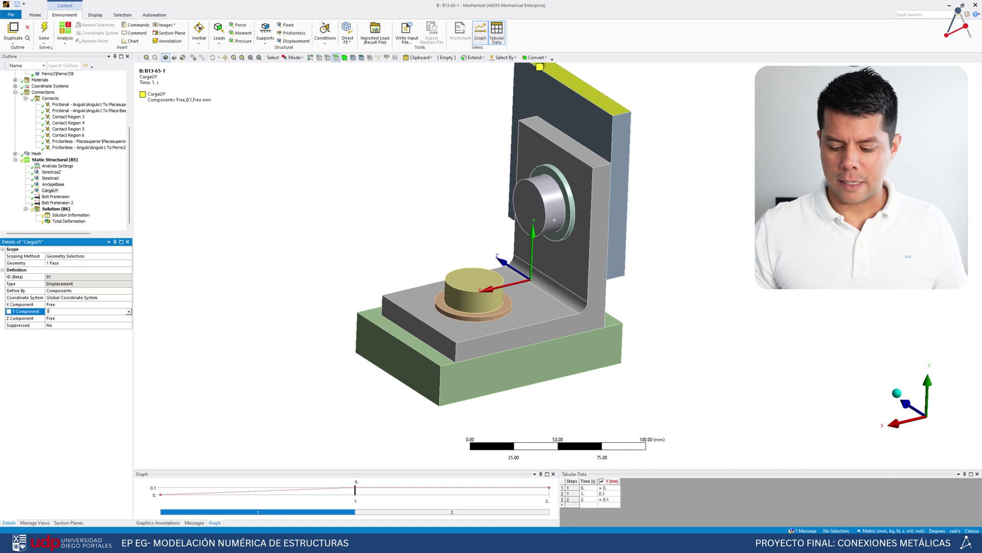
pyautogui.press('Return')
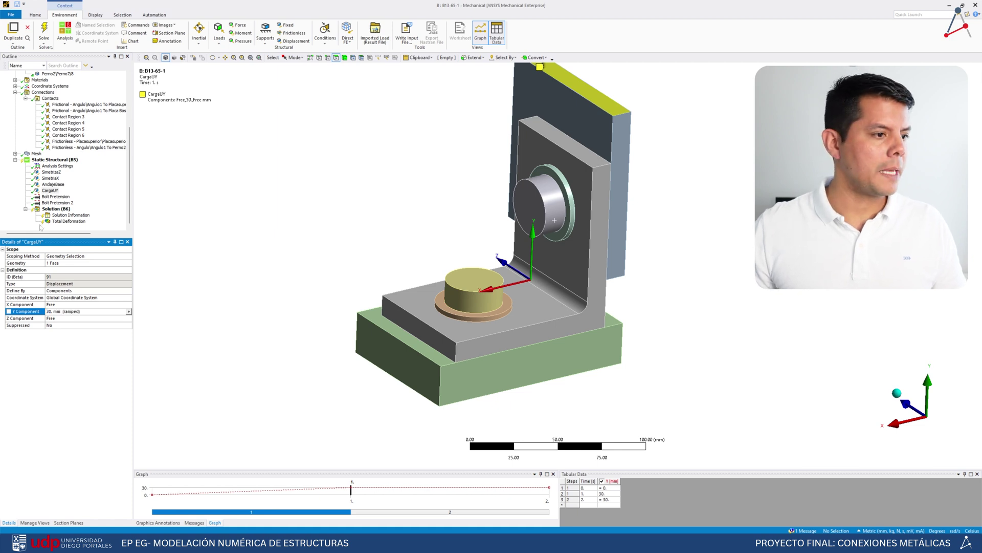
# Turn Auto Time Stepping on for both load steps together in the analysis settings
pyautogui.click(53, 166)
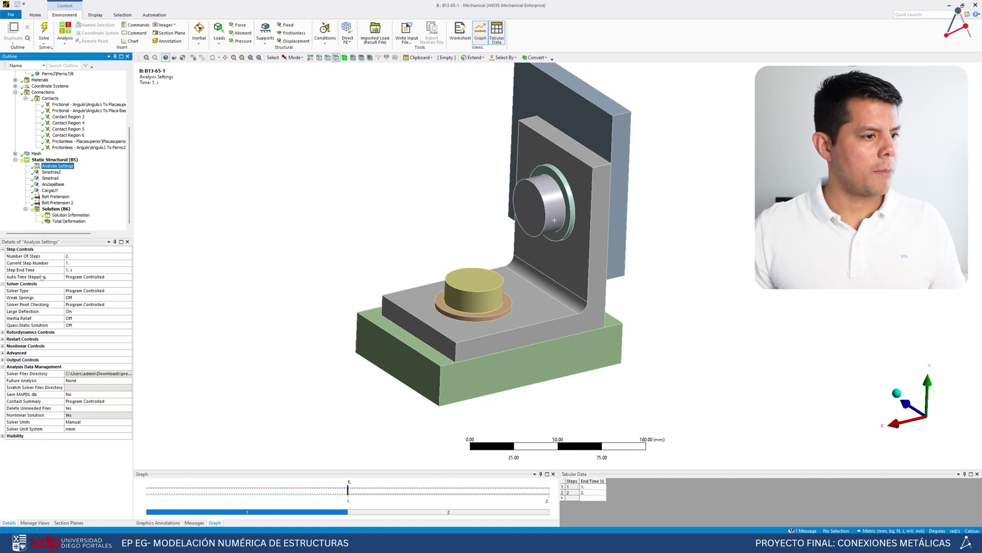
pyautogui.click(89, 277)
pyautogui.click(128, 277)
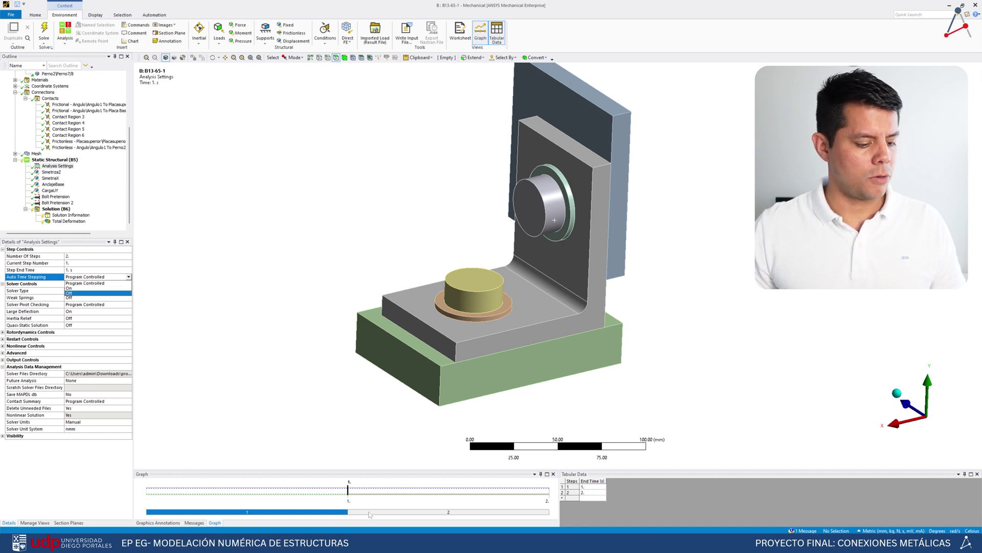
pyautogui.click(400, 512)
pyautogui.moveTo(413, 469); pyautogui.dragTo(422, 368)
pyautogui.keyDown('ctrl'); pyautogui.click(318, 514); pyautogui.keyUp('ctrl')
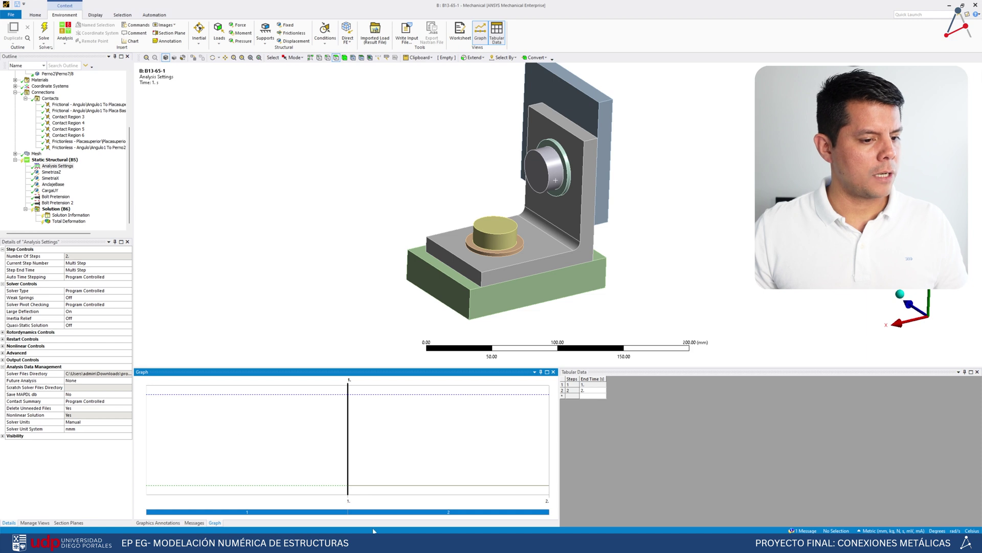
pyautogui.keyDown('ctrl'); pyautogui.click(380, 513); pyautogui.keyUp('ctrl')
pyautogui.keyDown('ctrl'); pyautogui.click(382, 513); pyautogui.keyUp('ctrl')
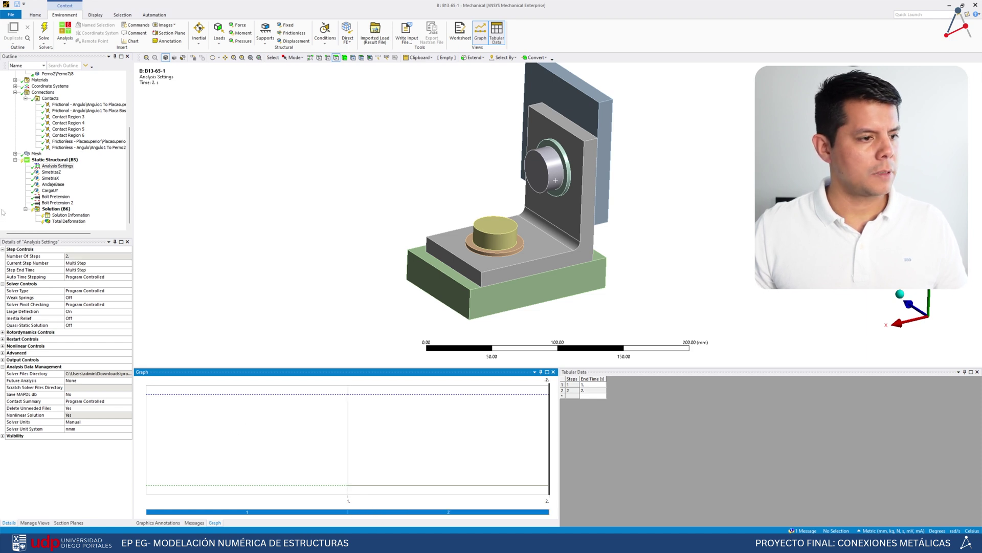
pyautogui.click(122, 276)
pyautogui.click(127, 278)
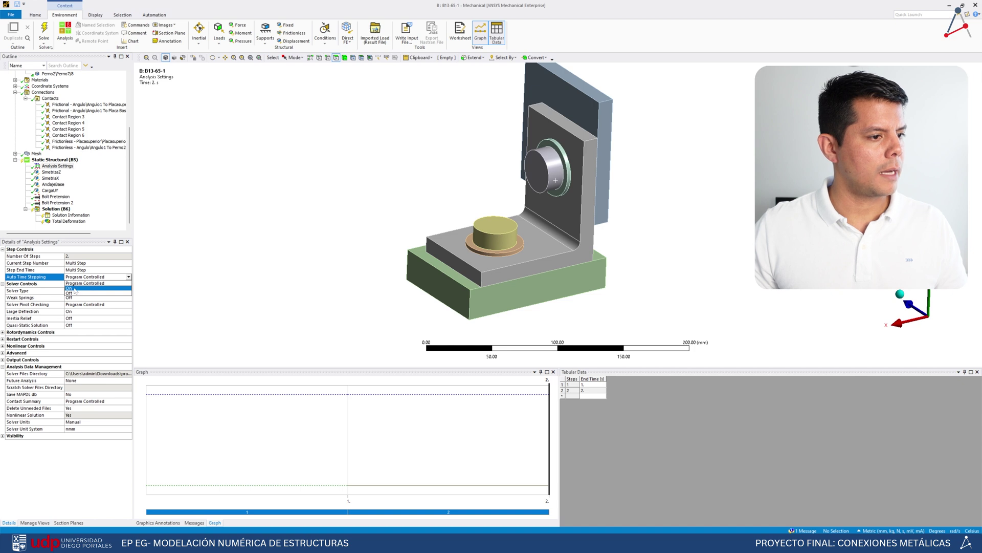
pyautogui.click(75, 288)
# Set load step 1 to 3 initial, 2 minimum and 5 maximum substeps
pyautogui.click(97, 298)
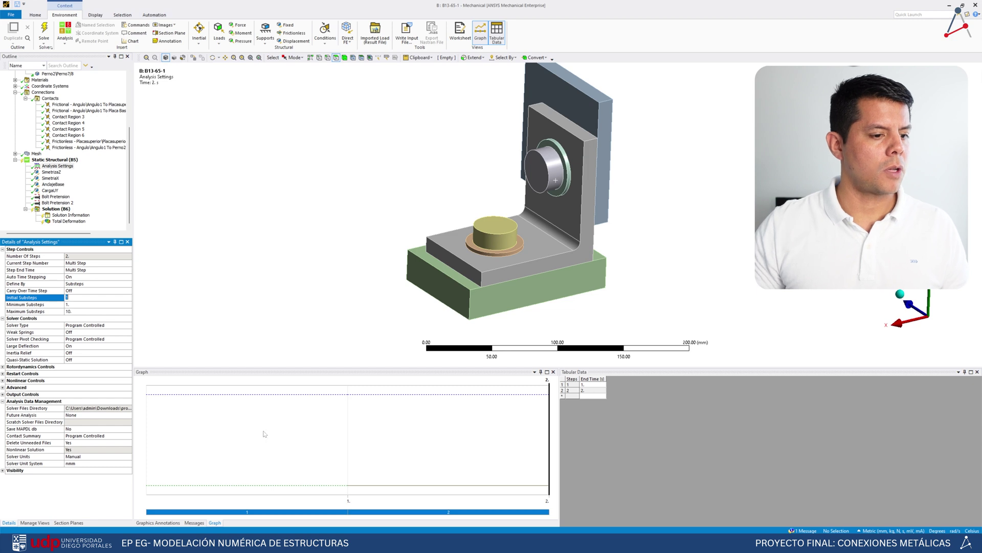
pyautogui.click(338, 512)
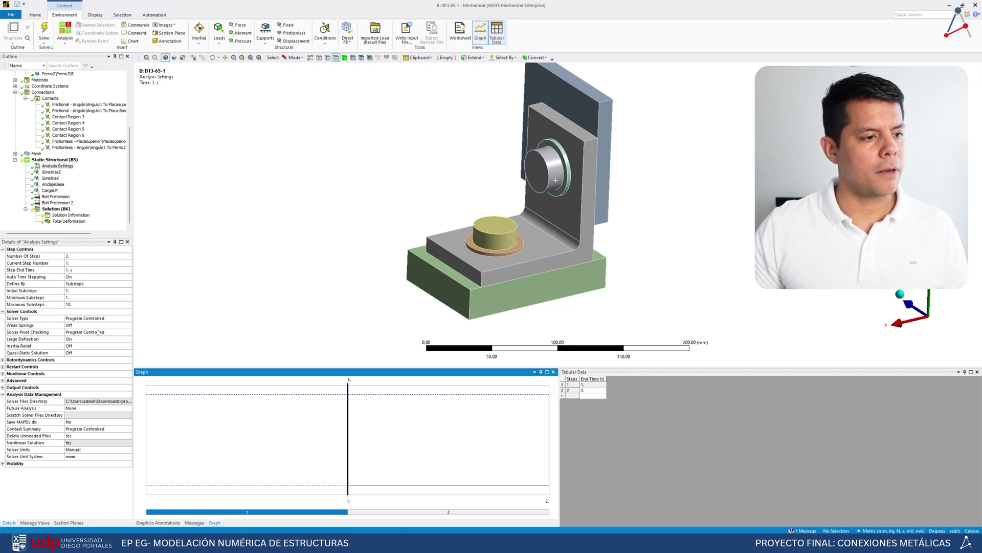
pyautogui.click(72, 290)
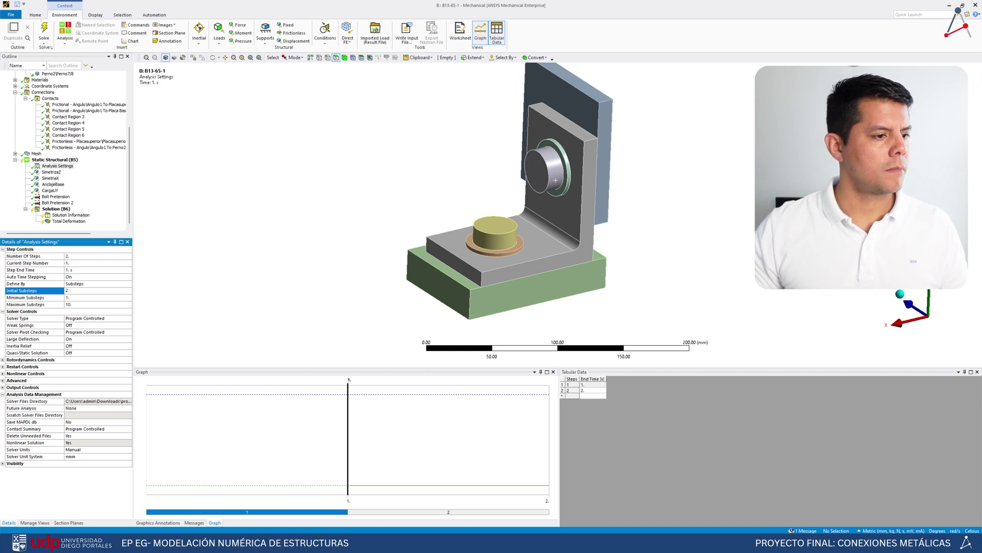
pyautogui.write('2')
pyautogui.click(76, 297)
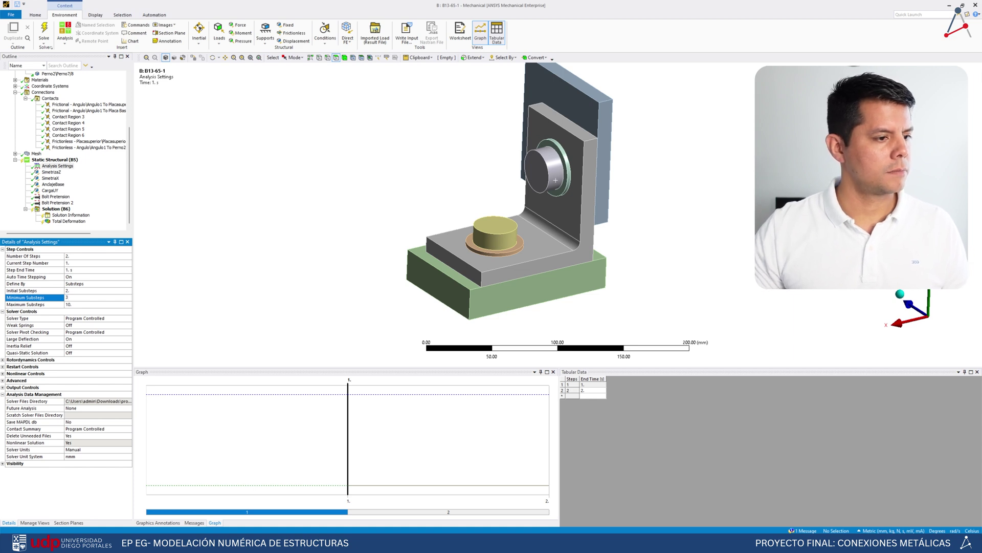
pyautogui.click(75, 290)
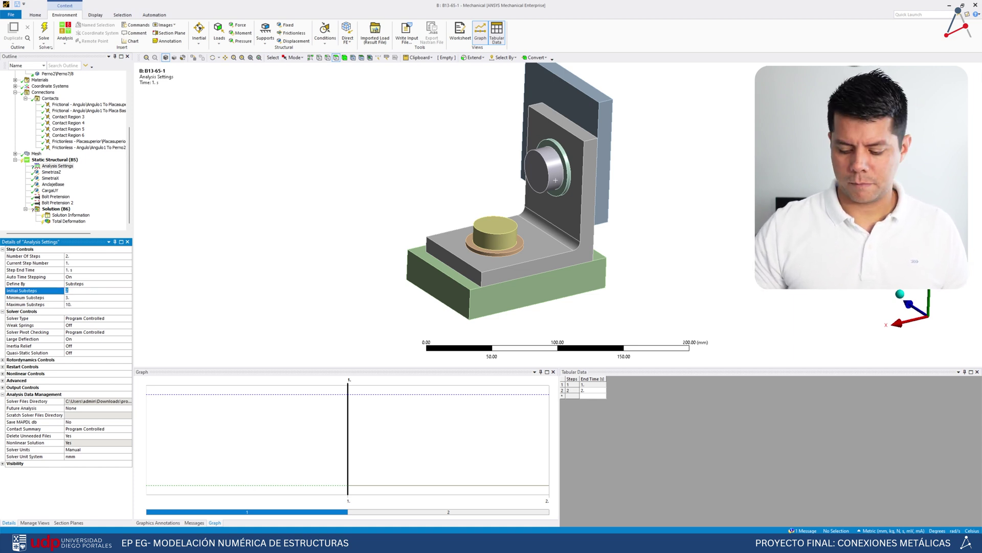
pyautogui.click(72, 298)
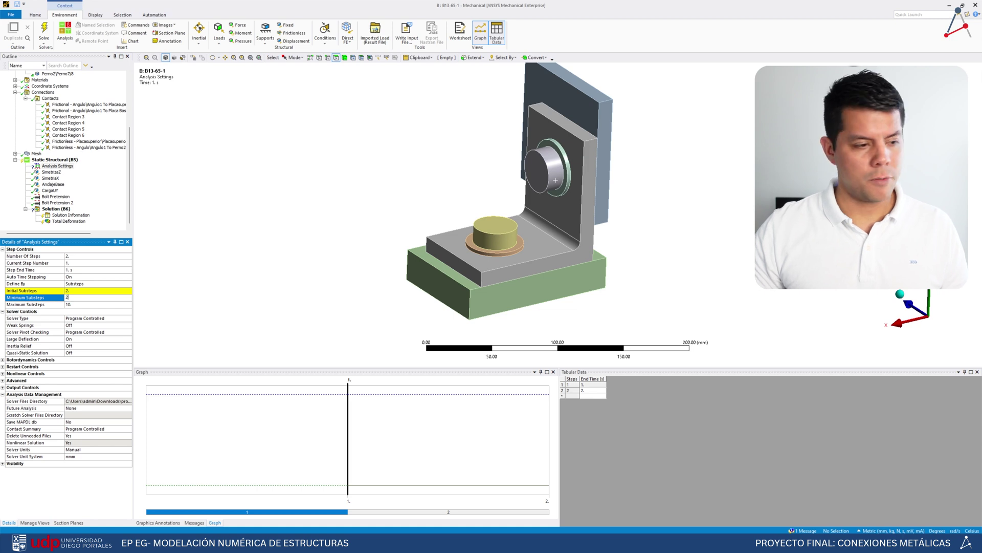
pyautogui.click(67, 290)
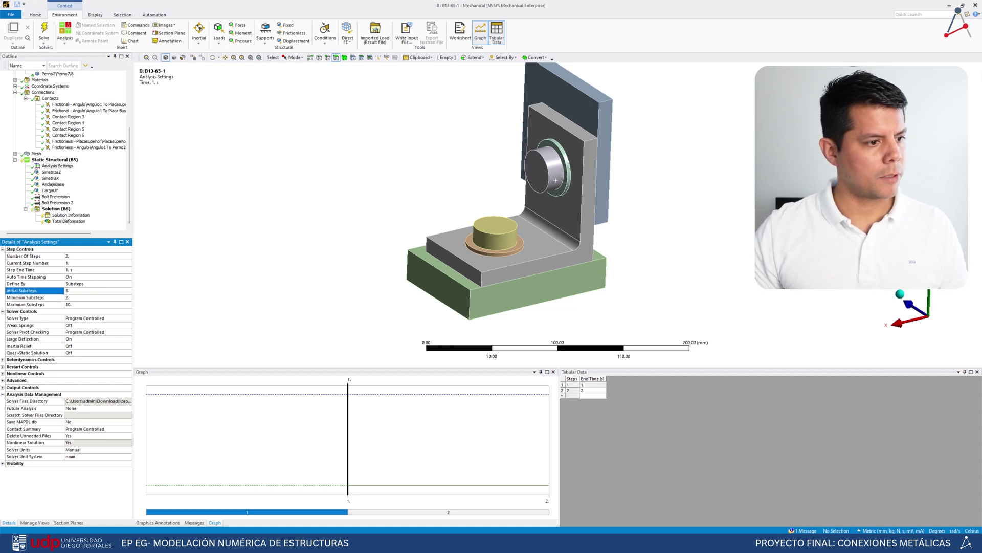
pyautogui.click(85, 304)
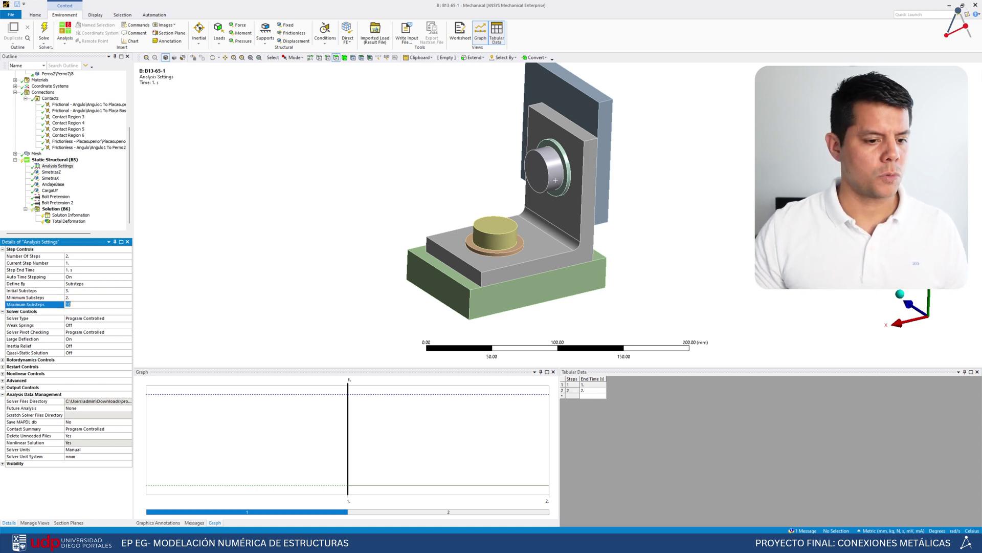
pyautogui.write('5.')
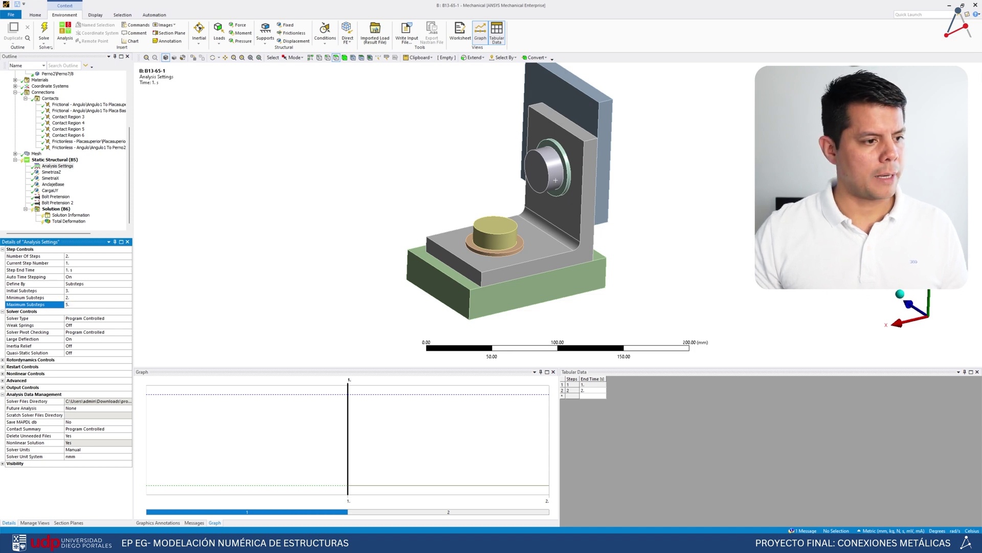
# Switch load step 2 to Auto Time Stepping off with 150 substeps
pyautogui.click(385, 512)
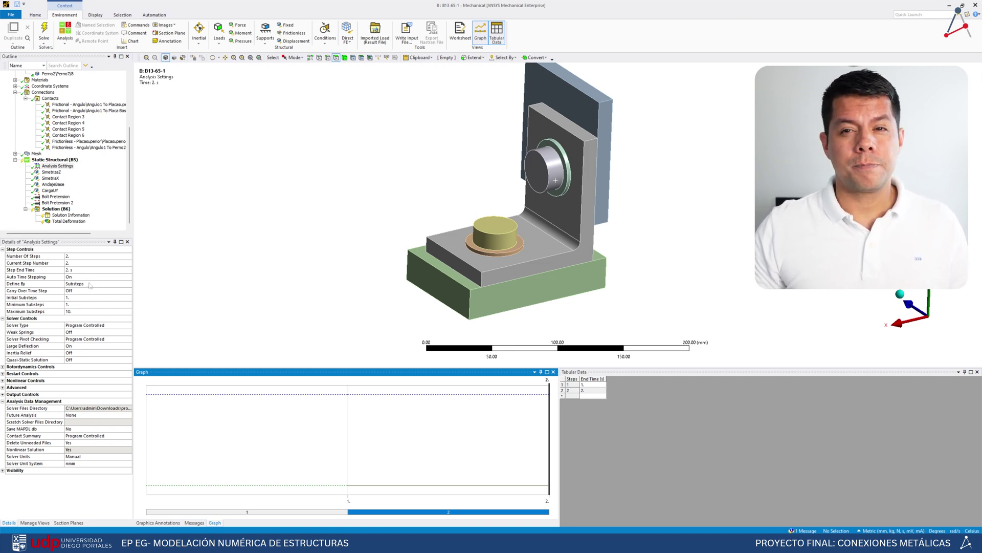
pyautogui.click(125, 286)
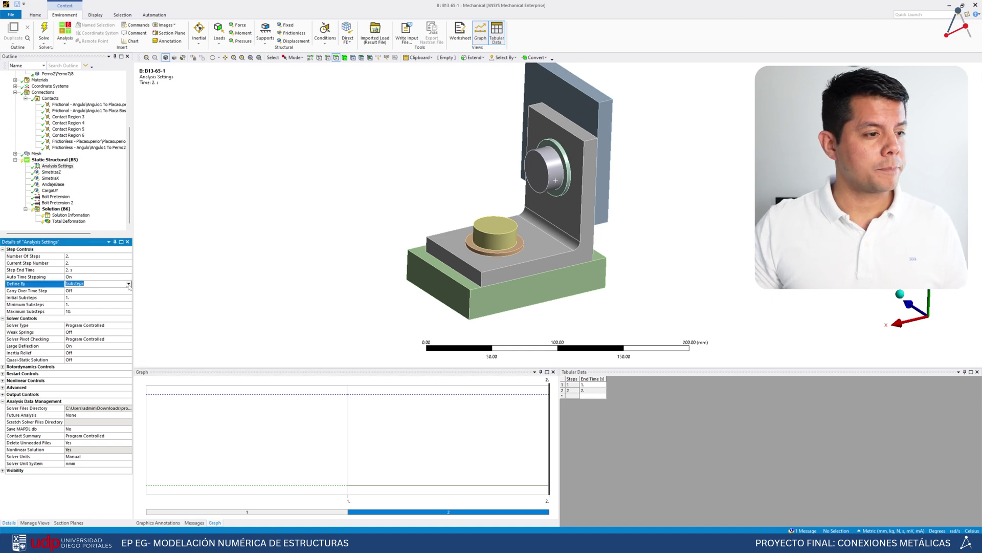
pyautogui.click(97, 290)
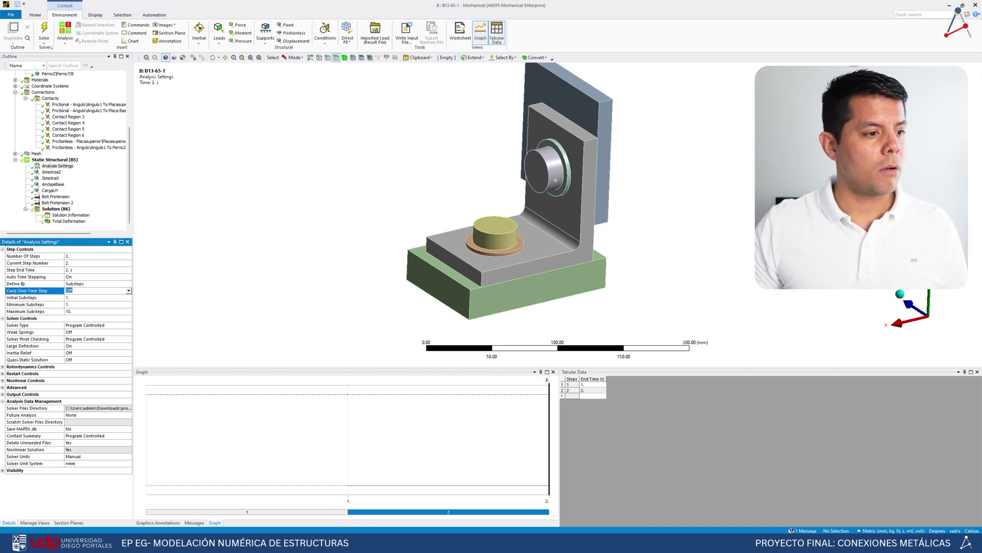
pyautogui.doubleClick(81, 276)
pyautogui.click(84, 290)
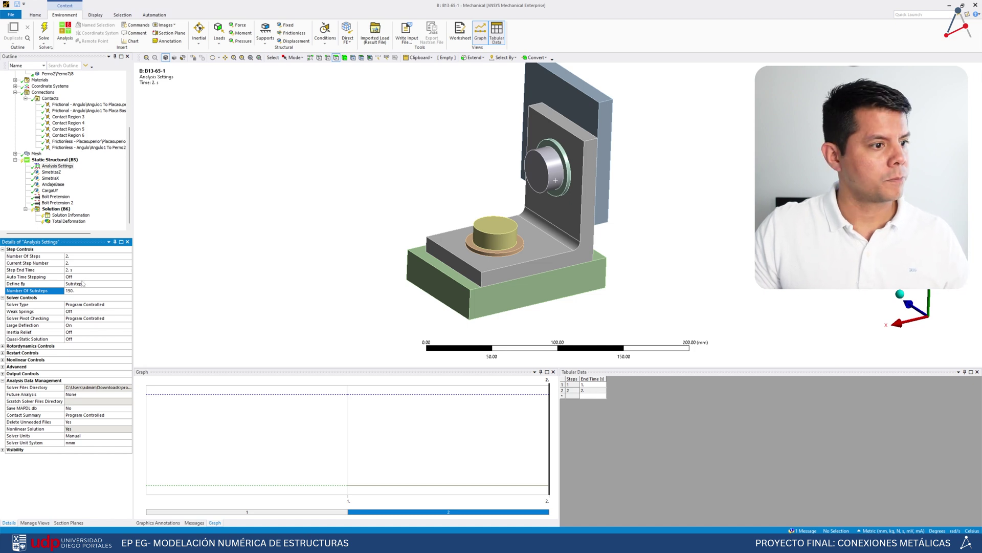
# Turn Auto Time Stepping on for load step 2, with 120 initial and 60 minimum substeps
pyautogui.click(82, 276)
pyautogui.click(104, 283)
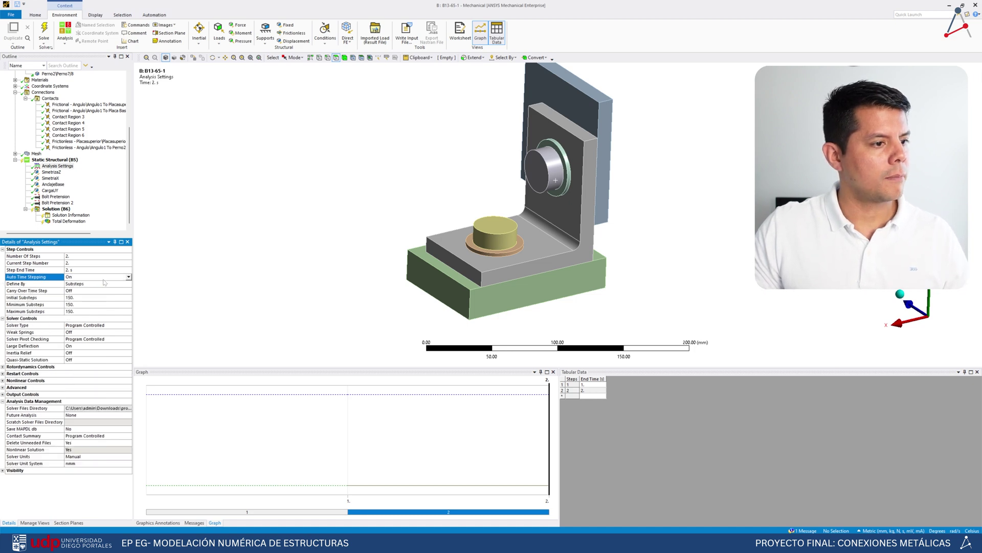
pyautogui.click(85, 297)
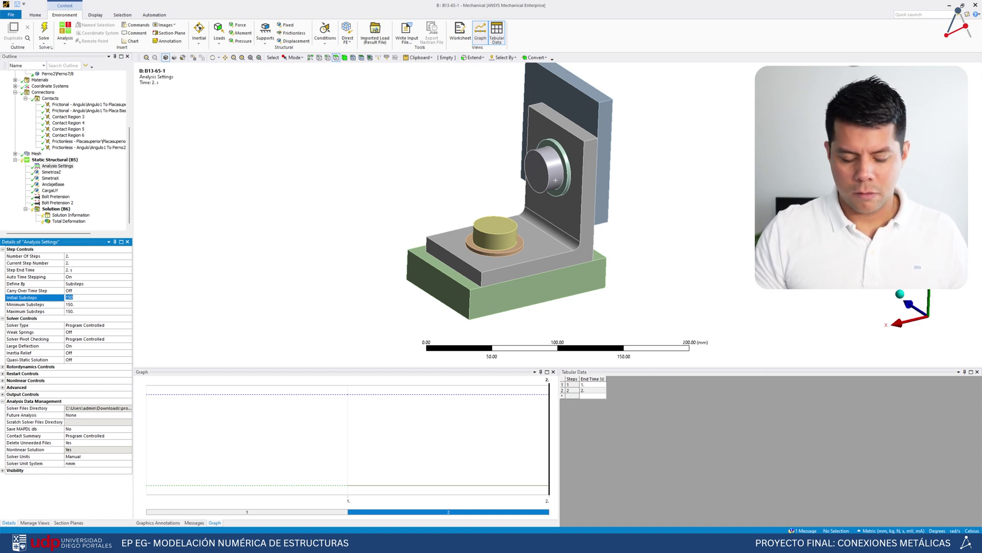
pyautogui.write('100')
pyautogui.press('Return')
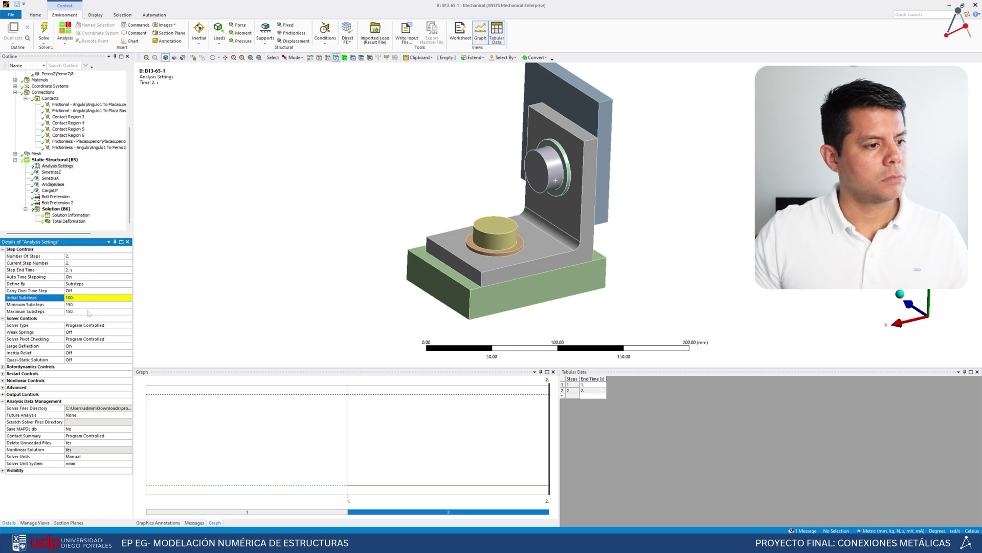
pyautogui.press('Tab')
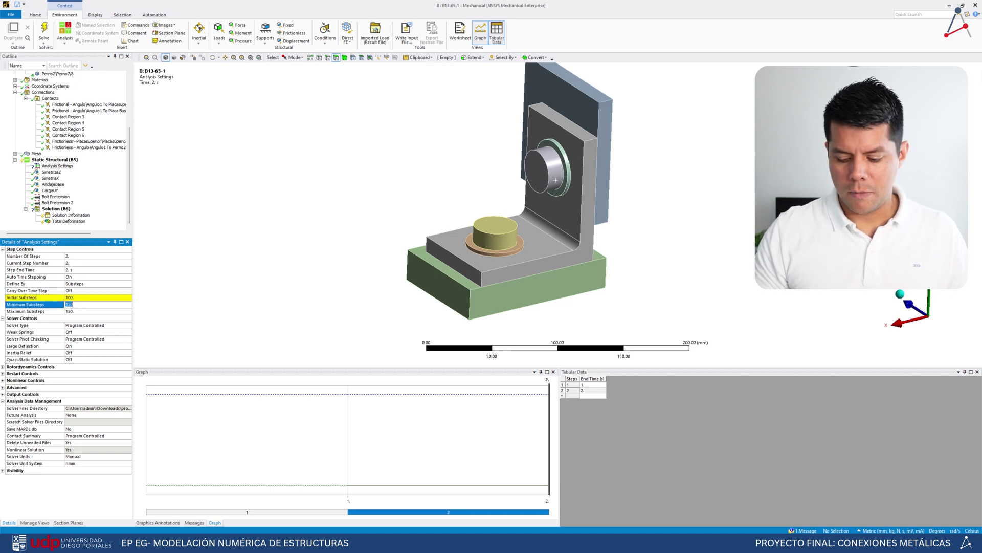
pyautogui.write('120.')
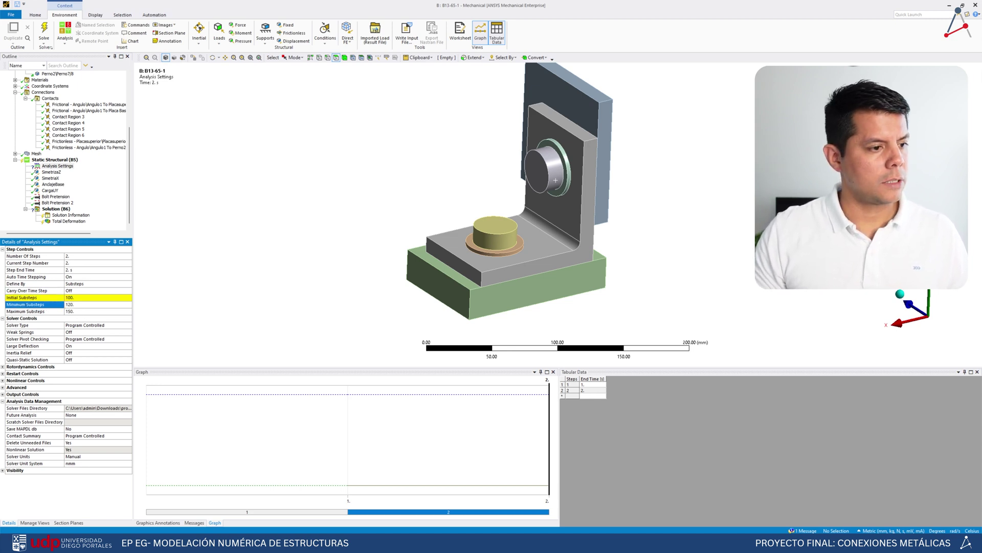
pyautogui.click(75, 312)
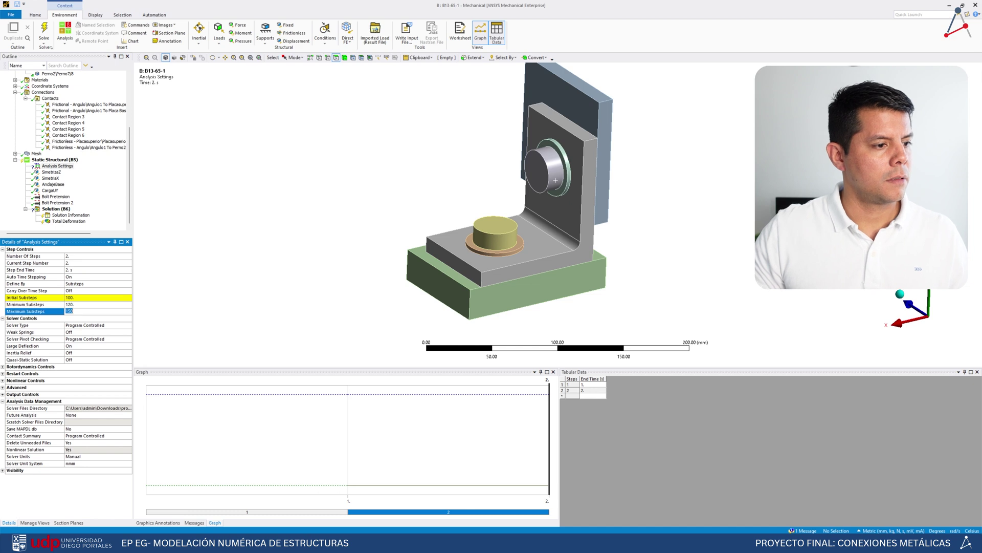
pyautogui.click(71, 298)
pyautogui.write('12')
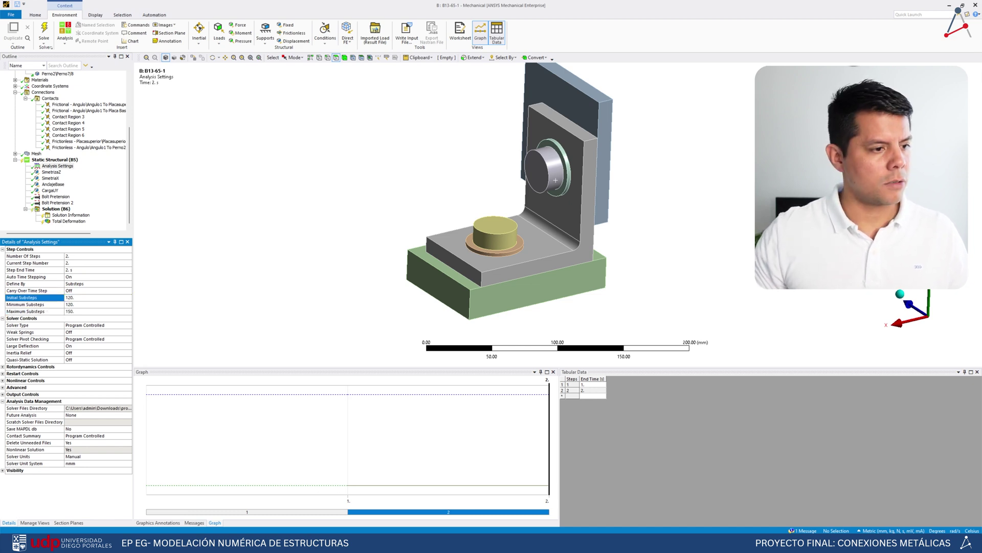
pyautogui.click(69, 298)
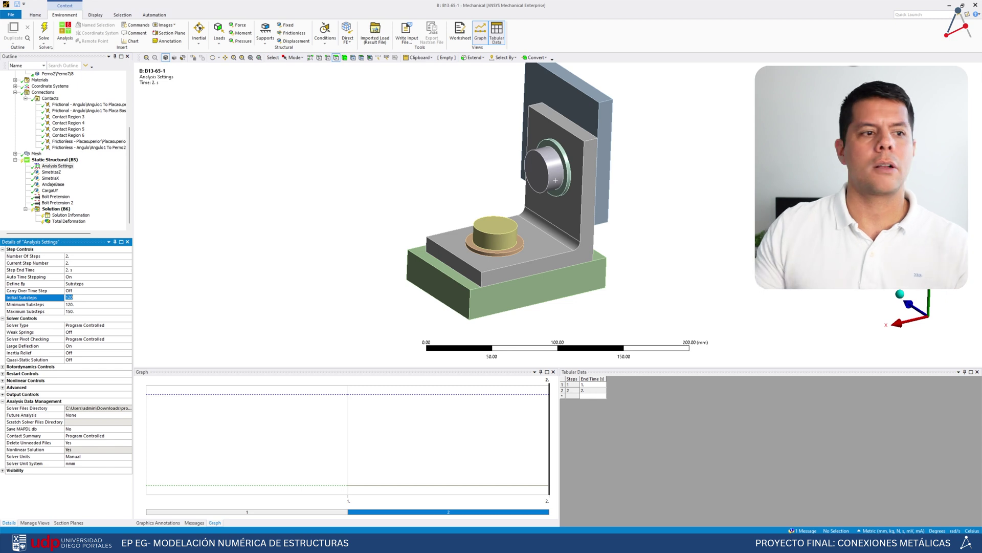
pyautogui.click(92, 304)
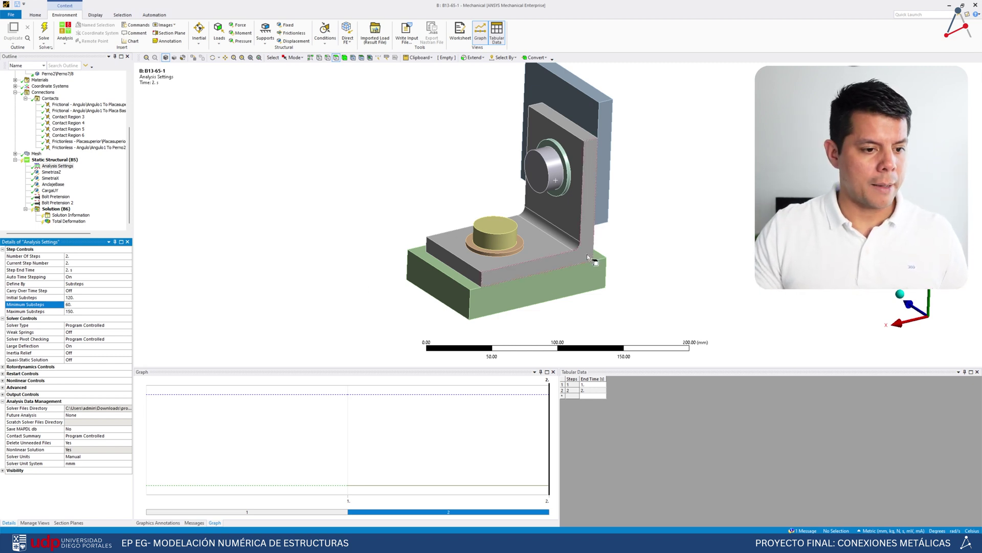
# Clear the generated data of the static structural solution, including all results and restart points
pyautogui.keyDown('ctrl'); pyautogui.moveTo(665, 187); pyautogui.dragTo(603, 207, button='middle'); pyautogui.keyUp('ctrl')
pyautogui.moveTo(524, 369); pyautogui.dragTo(524, 434)
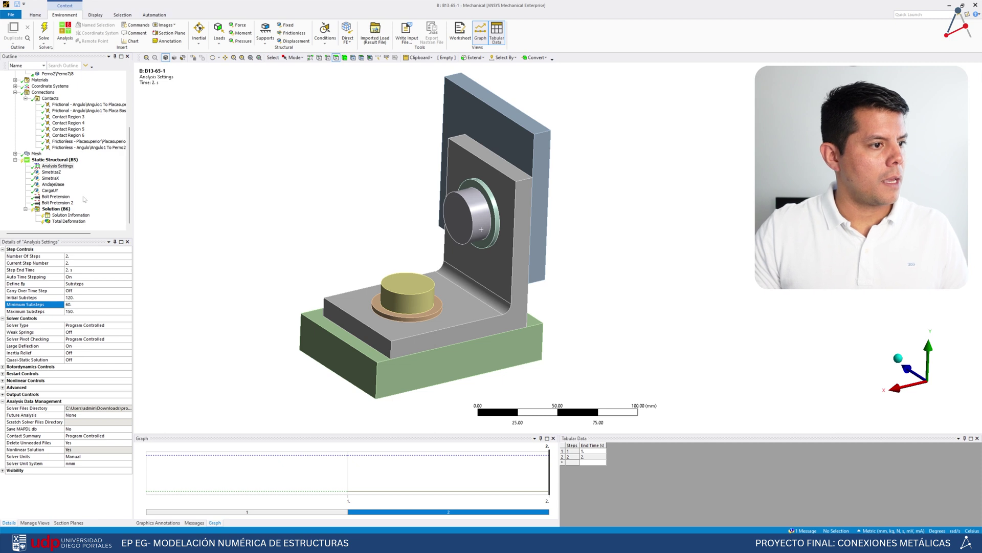
pyautogui.click(49, 209)
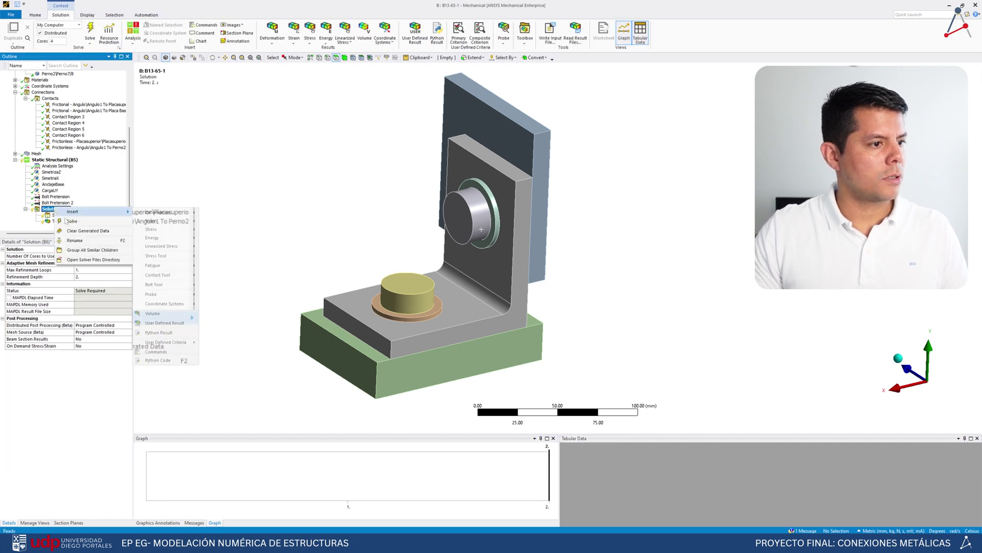
pyautogui.click(94, 231)
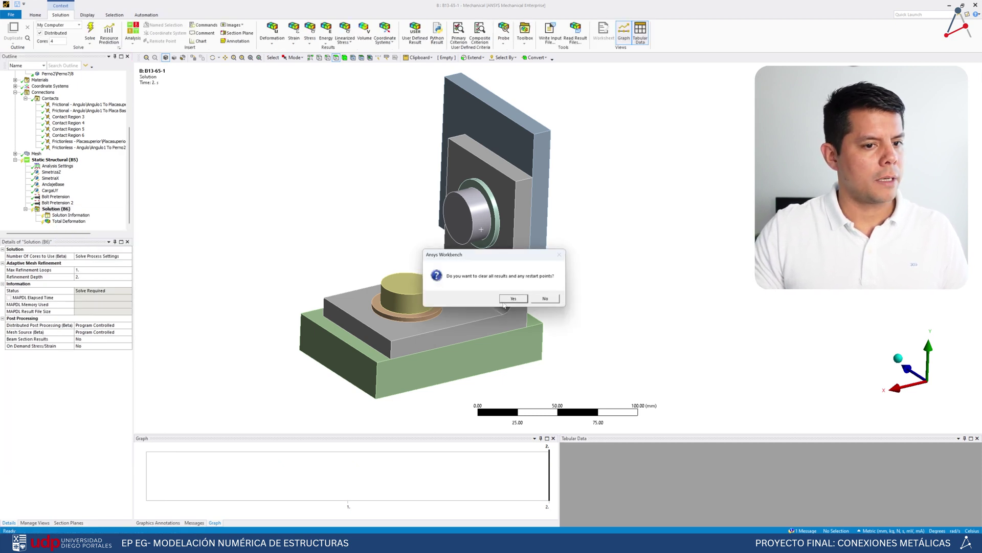
pyautogui.press('Return')
# Solve the static structural analysis and open its Solution Information
pyautogui.rightClick(53, 210)
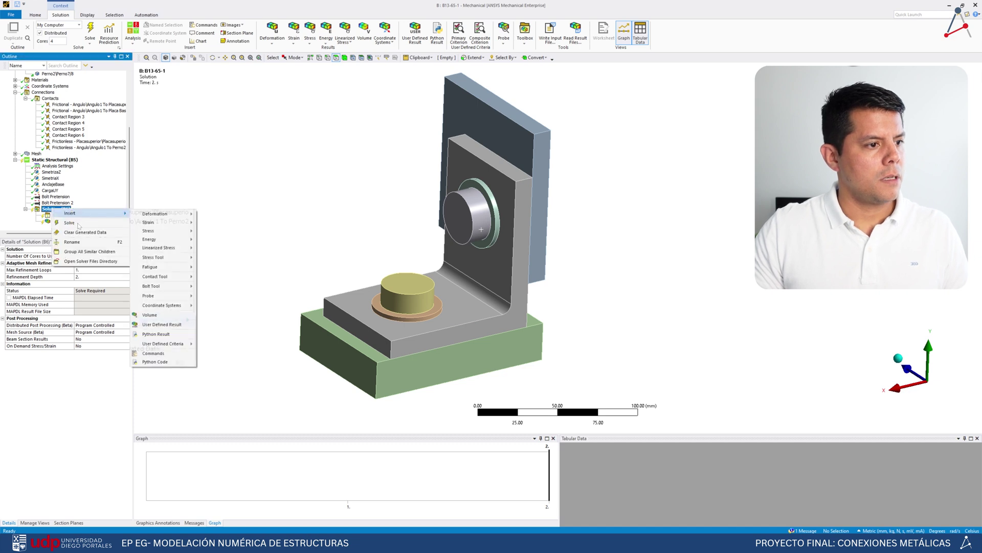
pyautogui.moveTo(58, 219)
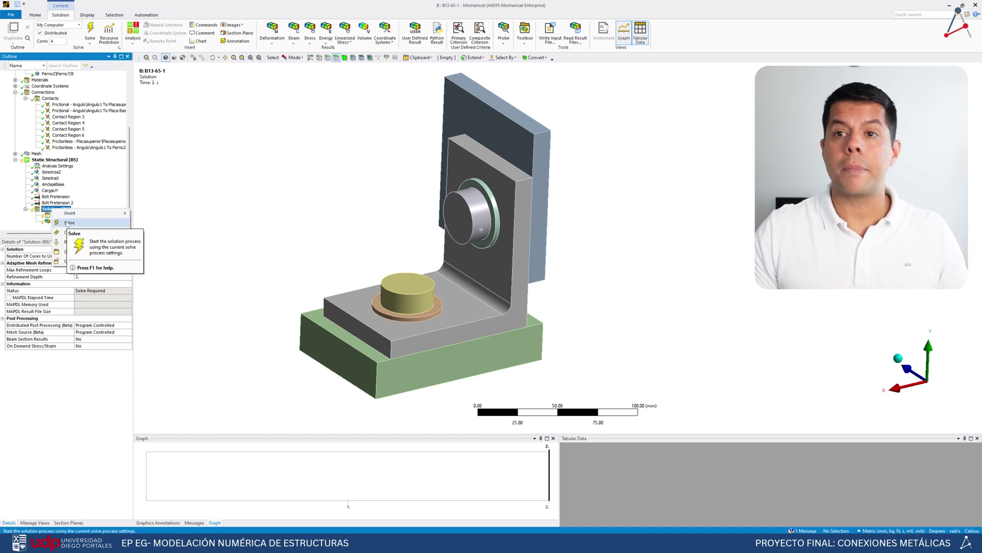
pyautogui.click(67, 224)
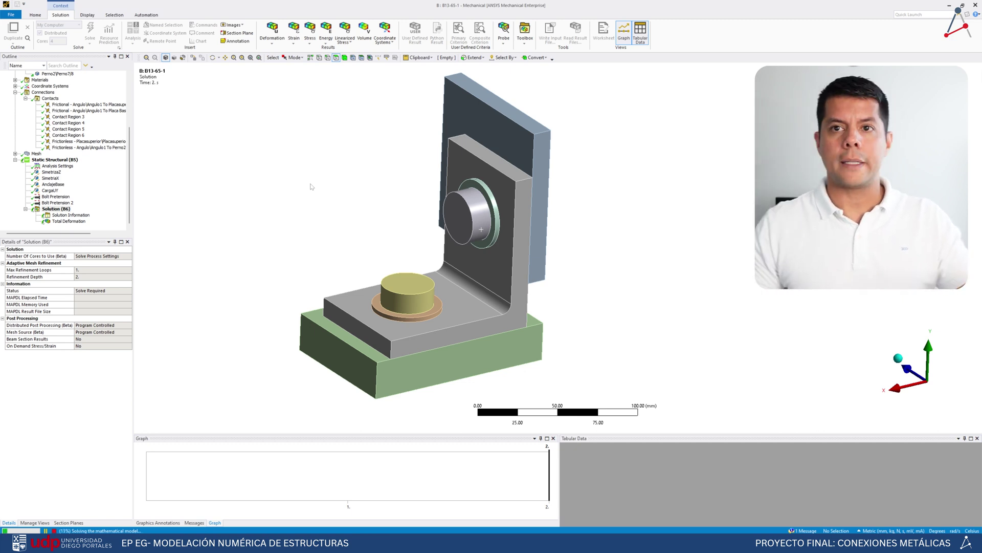
pyautogui.click(74, 216)
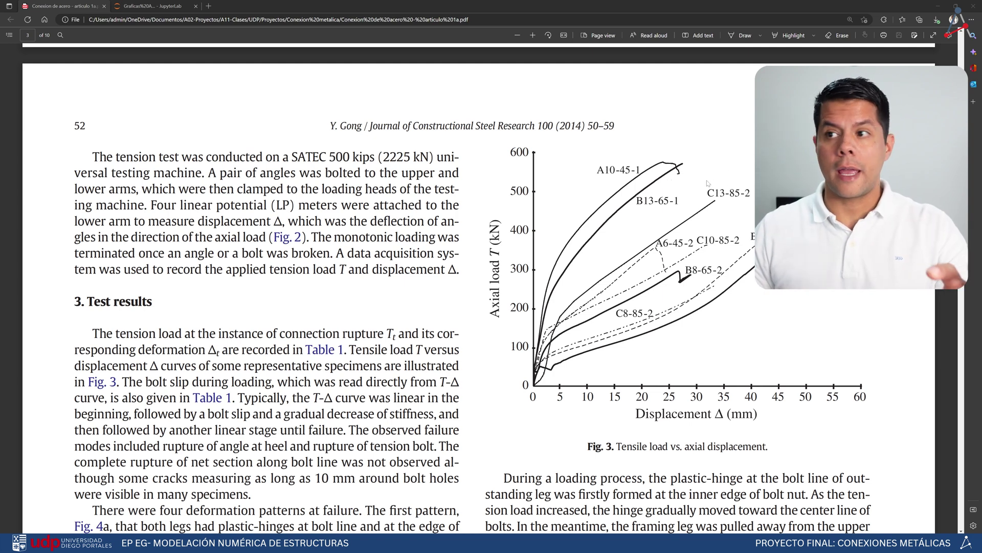
# Switch to the article PDF in the browser and examine the Fig. 3 tensile load vs. axial displacement curves
pyautogui.scroll(2, 708, 183)
pyautogui.scroll(-2, 704, 212)
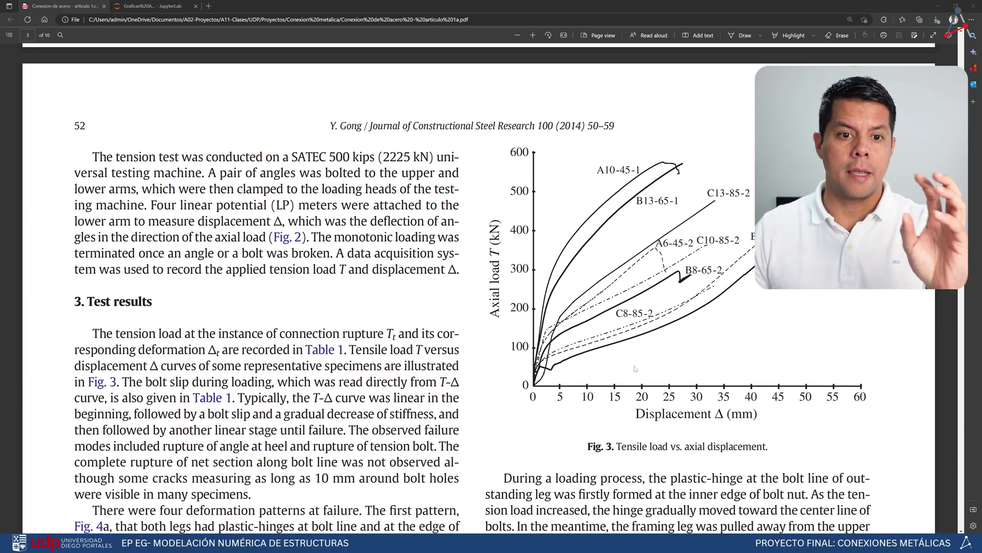
# Switch to JupyterLab, open SNAG-1389.png from the Graficas folder and examine its axial load vs. displacement curves
pyautogui.click(154, 6)
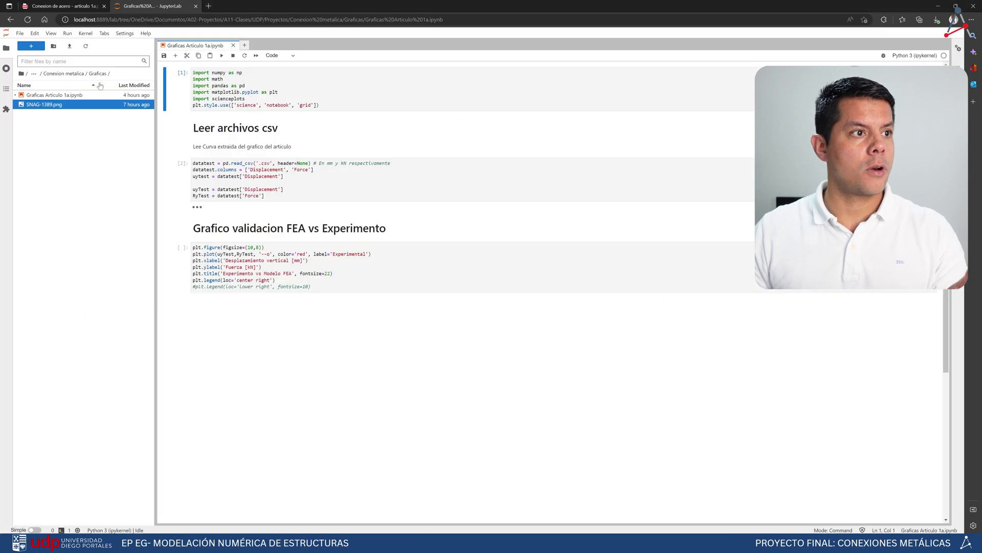
pyautogui.doubleClick(49, 105)
pyautogui.scroll(-4, 561, 214)
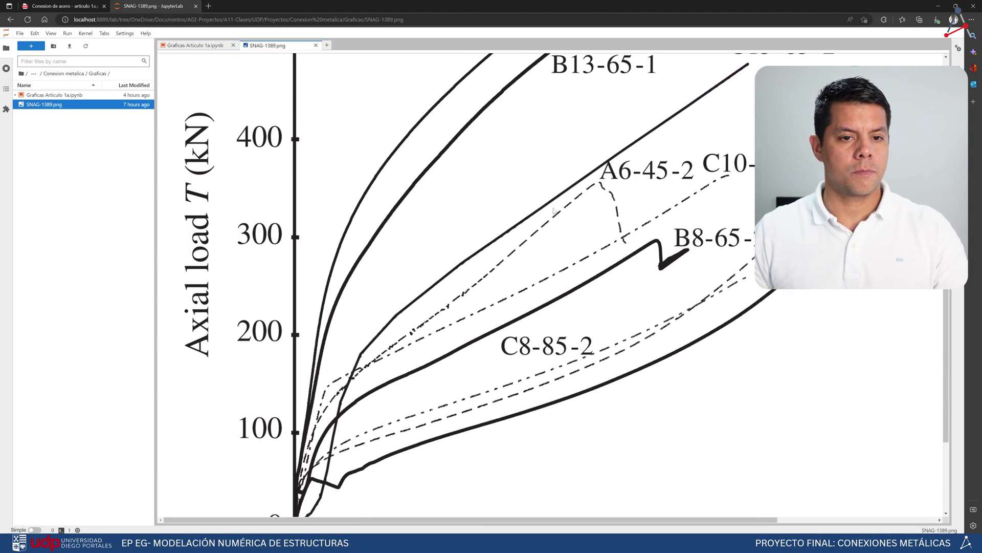
pyautogui.scroll(4, 561, 214)
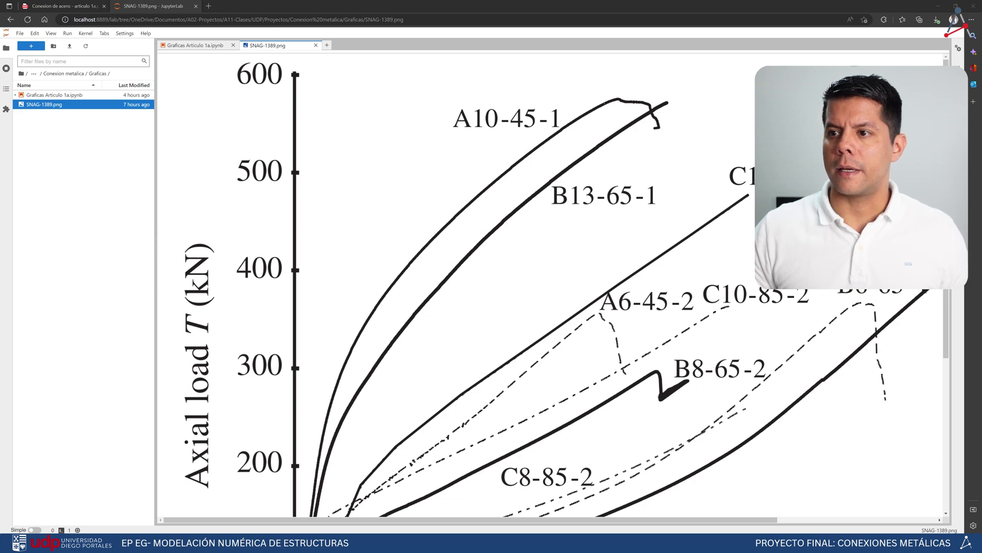
pyautogui.moveTo(981, 91); pyautogui.dragTo(537, 67)
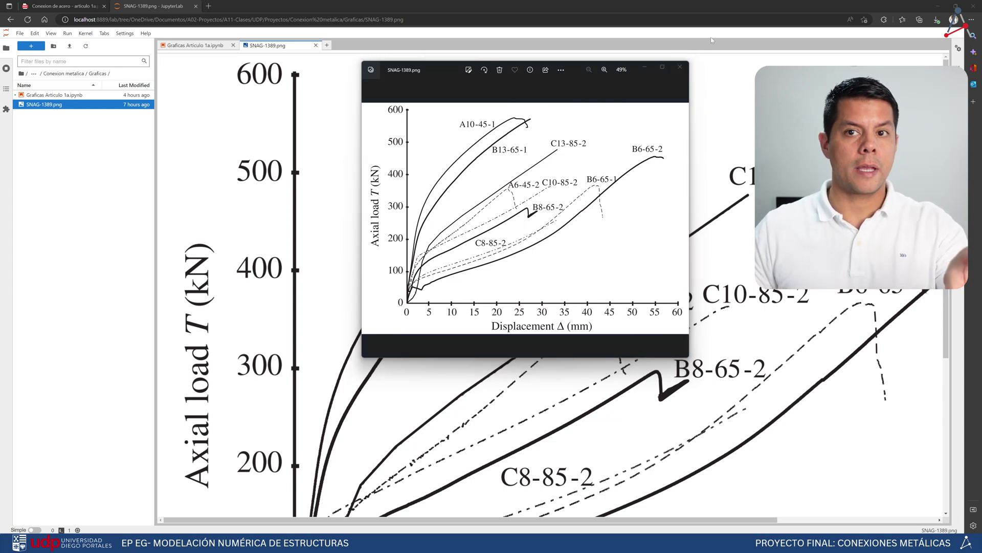
# Search the web for "web plot digitizer" in a new browser tab and open the WebPlotDigitizer app at apps.automeris.io
pyautogui.click(208, 6)
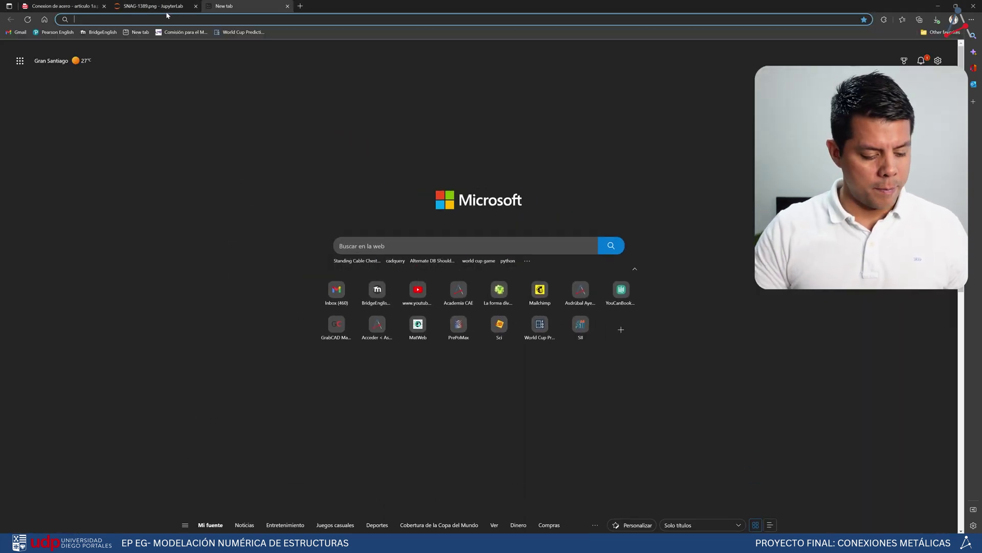
pyautogui.write('web')
pyautogui.press('BackSpace')
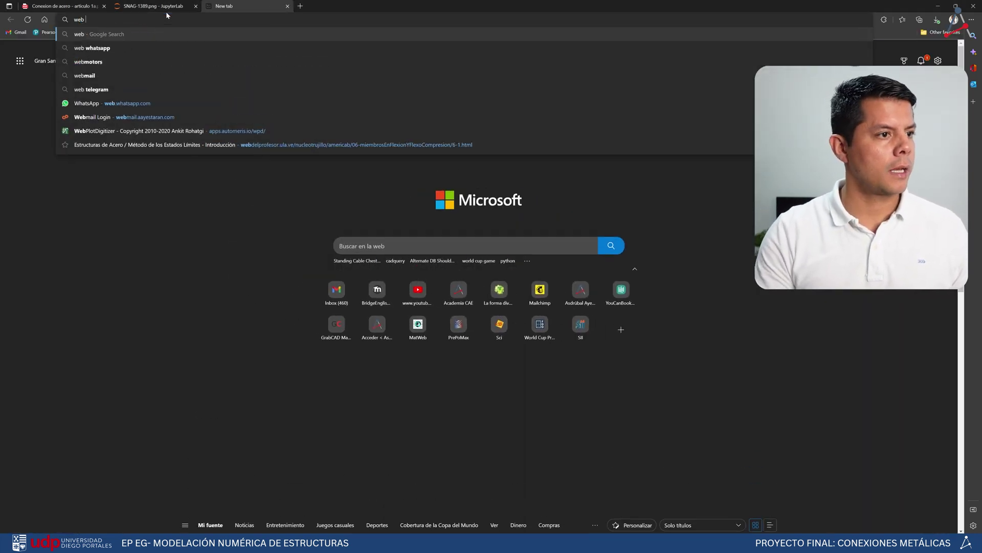
pyautogui.write('l')
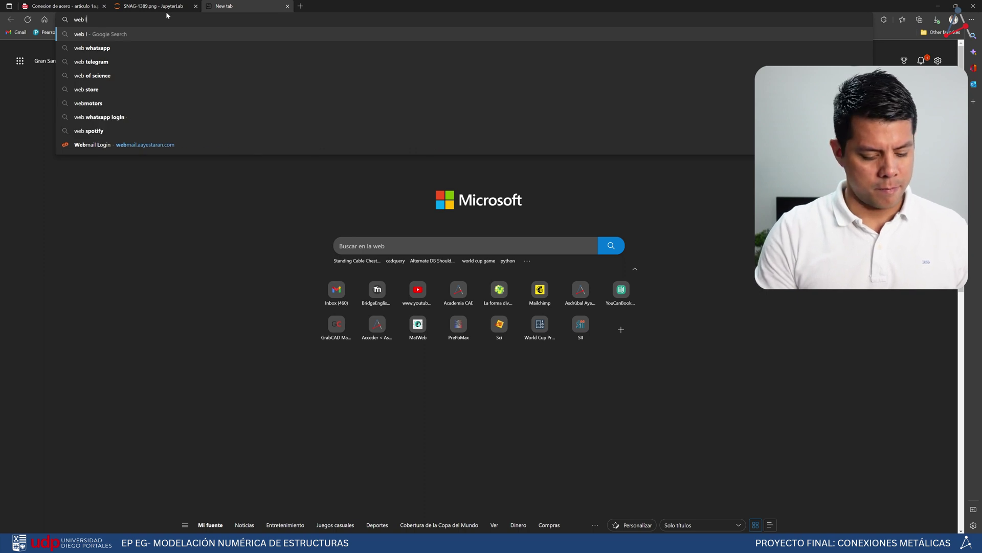
pyautogui.press('BackSpace')
pyautogui.write('plot di')
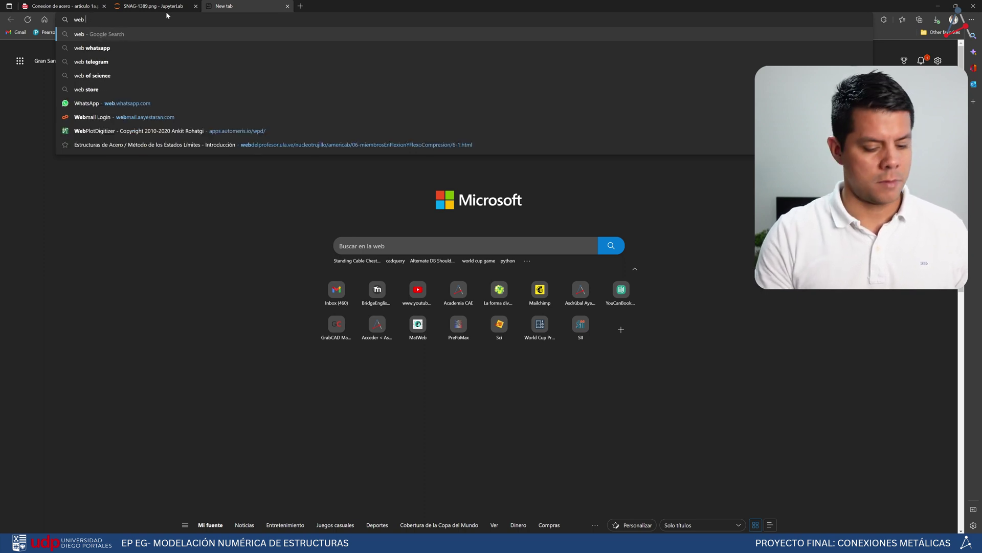
pyautogui.write('git')
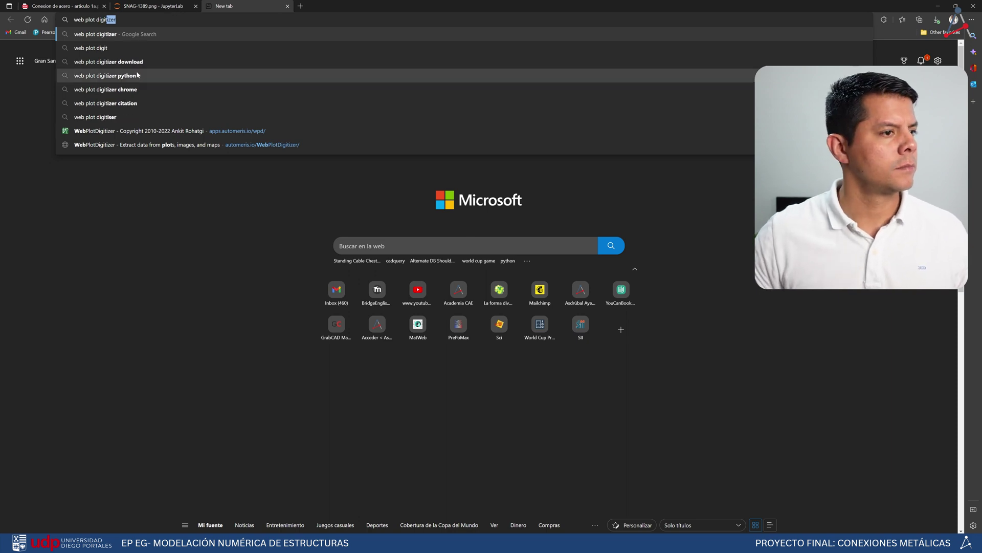
pyautogui.click(105, 37)
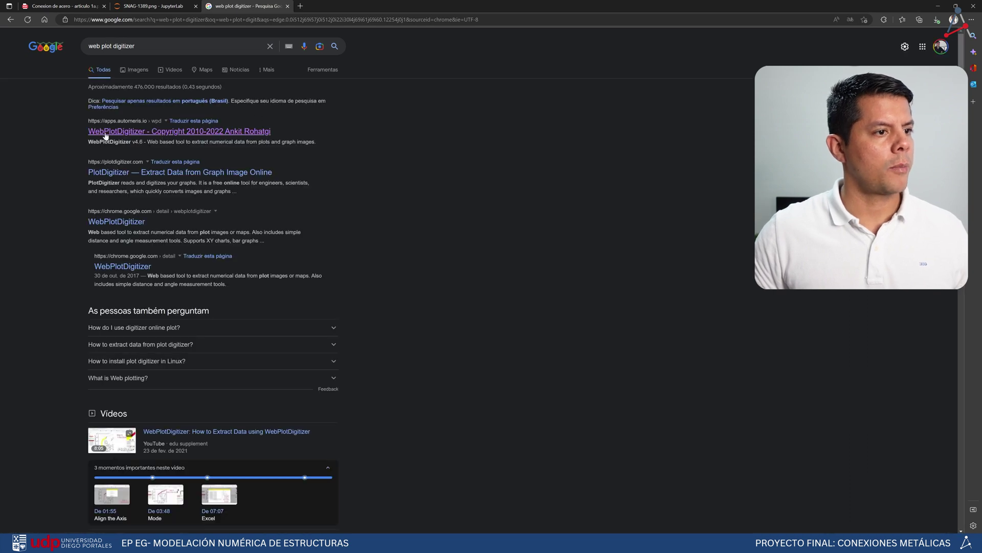
pyautogui.click(125, 132)
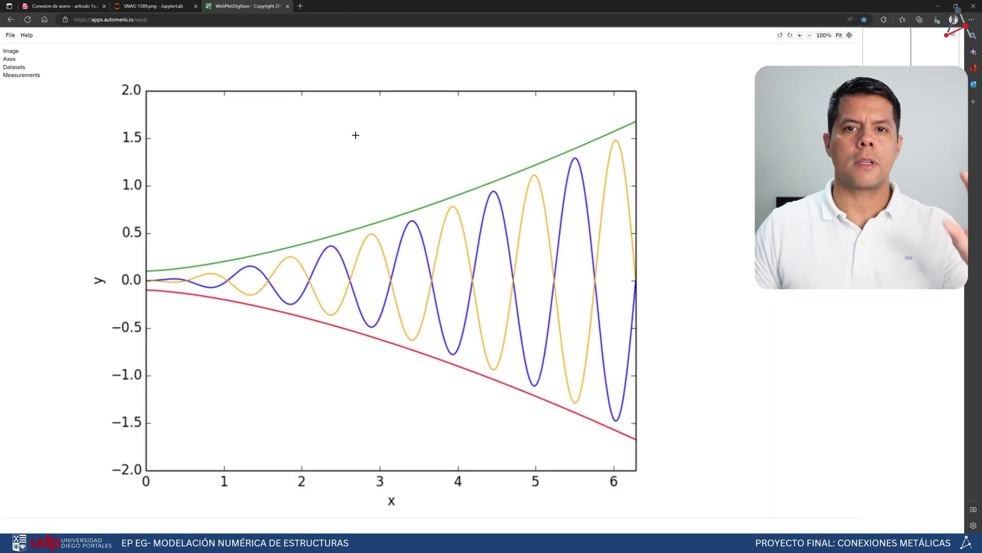
# Look at the alternative PlotDigitizer website from the search results, and return to the WebPlotDigitizer app
pyautogui.click(10, 19)
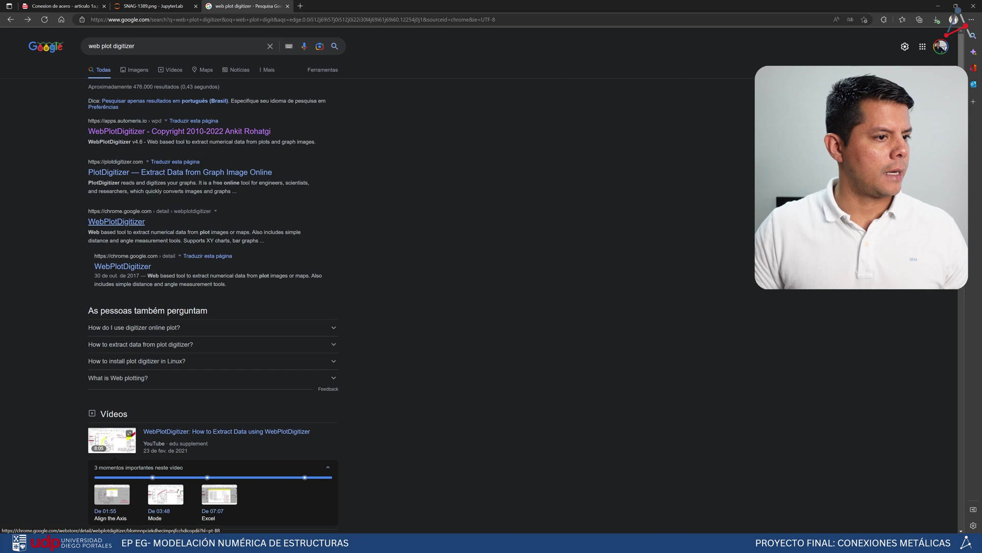
pyautogui.click(136, 172)
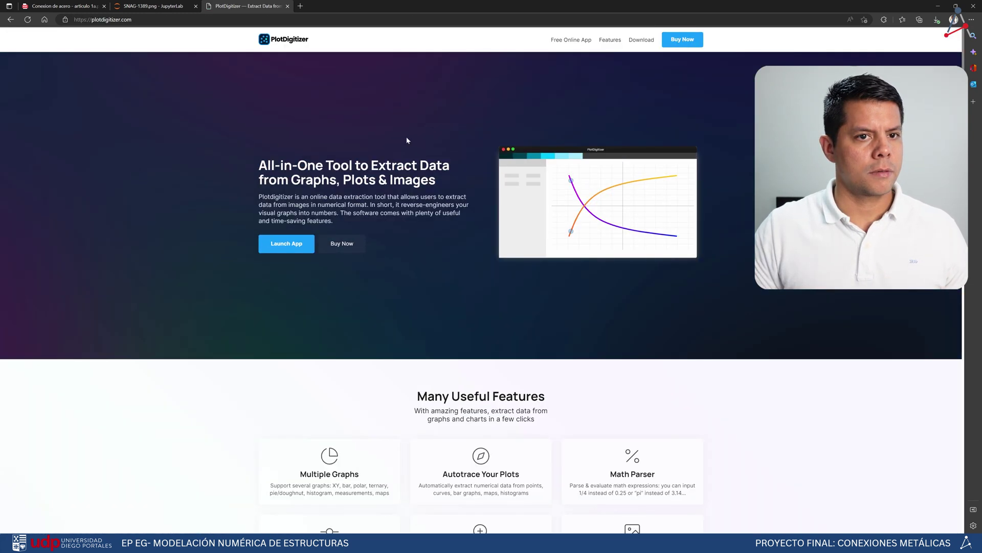
pyautogui.click(10, 21)
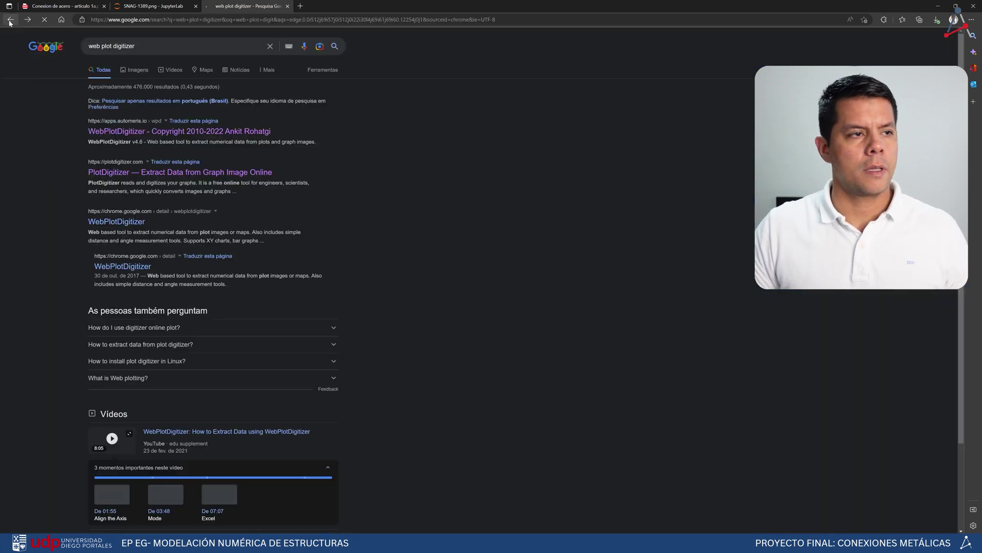
pyautogui.click(128, 135)
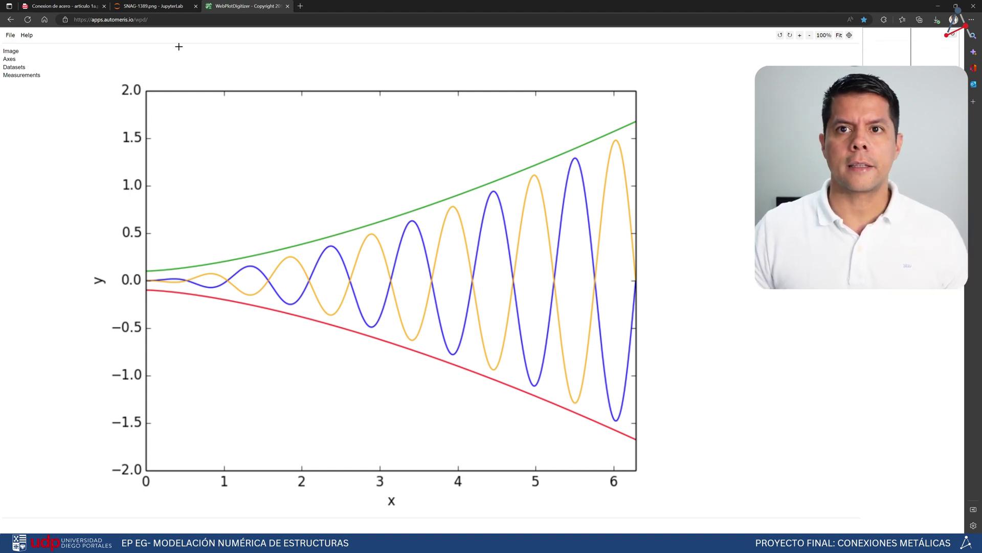
# Choose SNAG-1389.png from the UDP > Proyectos > Conexion metalica > Graficas folder as the image file to load into WebPlotDigitizer
pyautogui.click(10, 35)
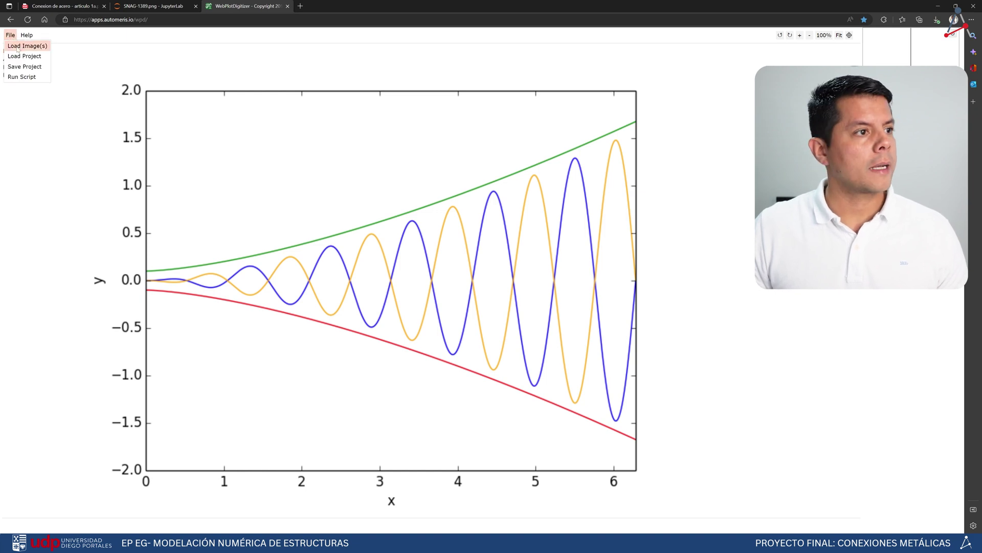
pyautogui.click(24, 46)
pyautogui.click(450, 79)
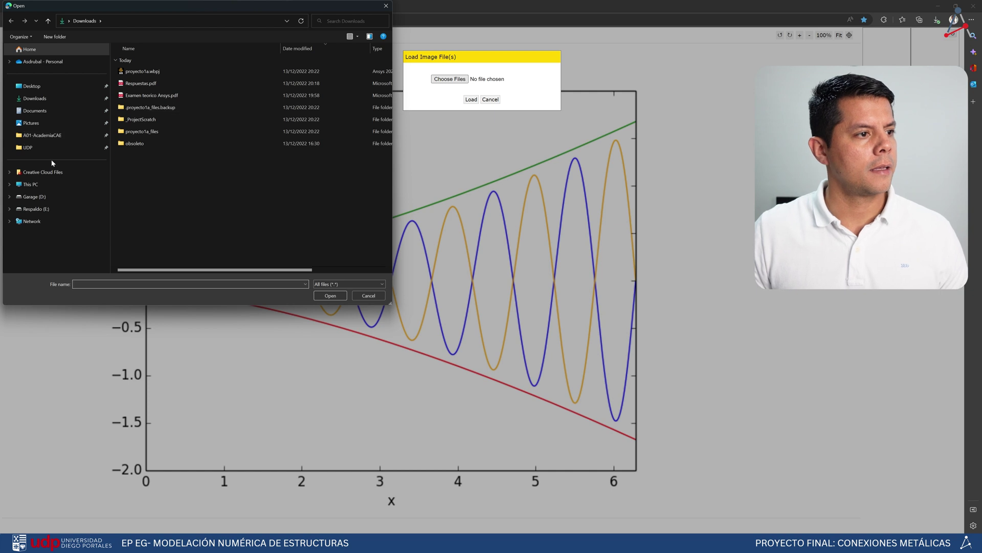
pyautogui.click(28, 147)
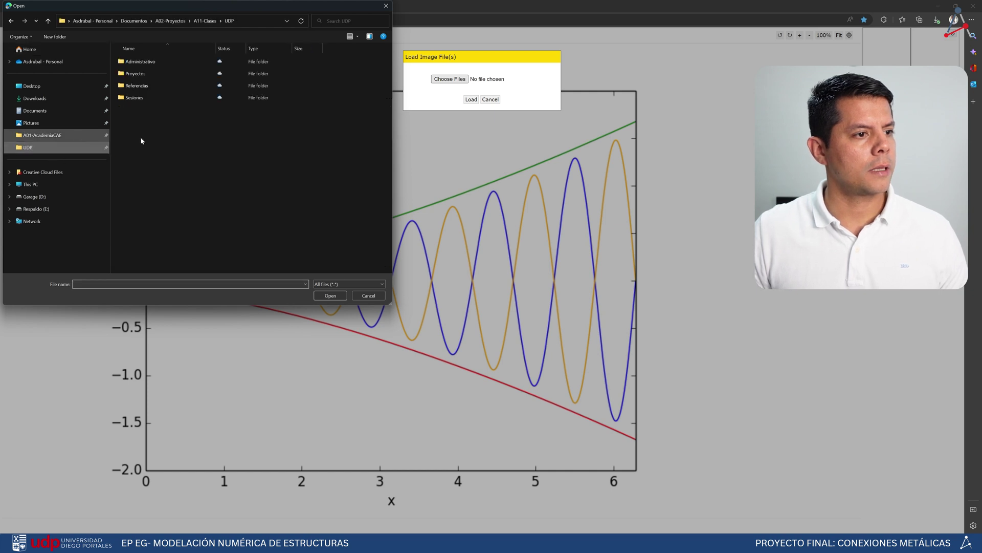
pyautogui.doubleClick(135, 74)
pyautogui.doubleClick(151, 73)
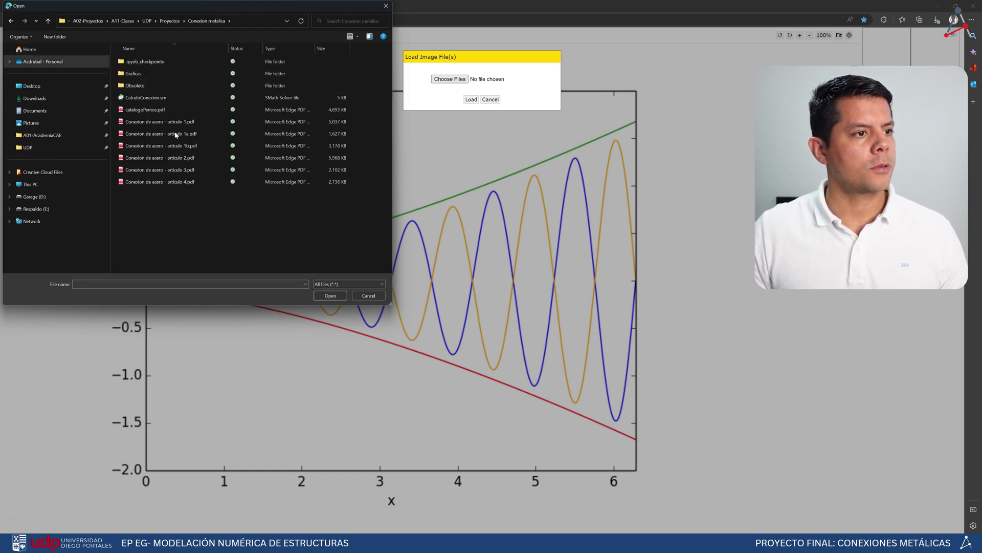
pyautogui.doubleClick(145, 78)
pyautogui.click(153, 87)
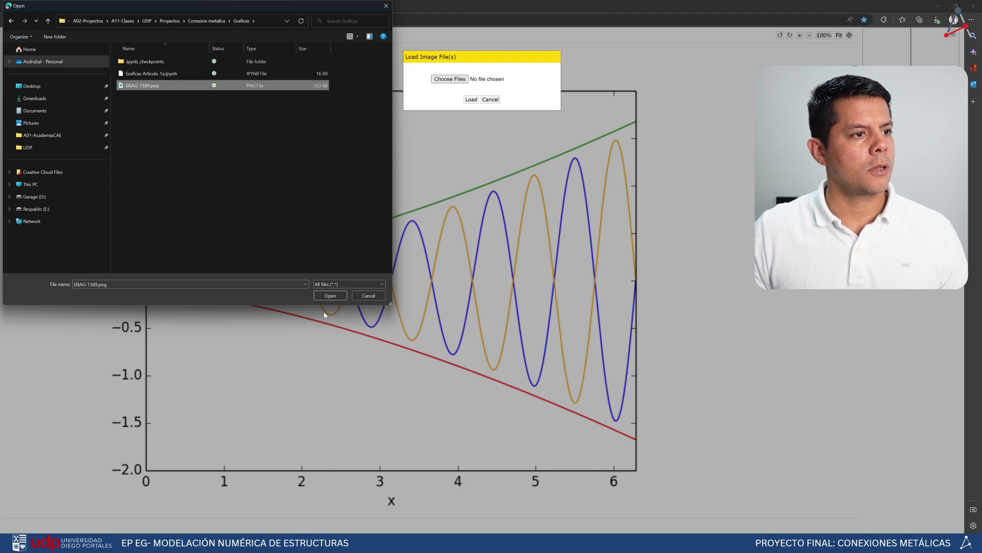
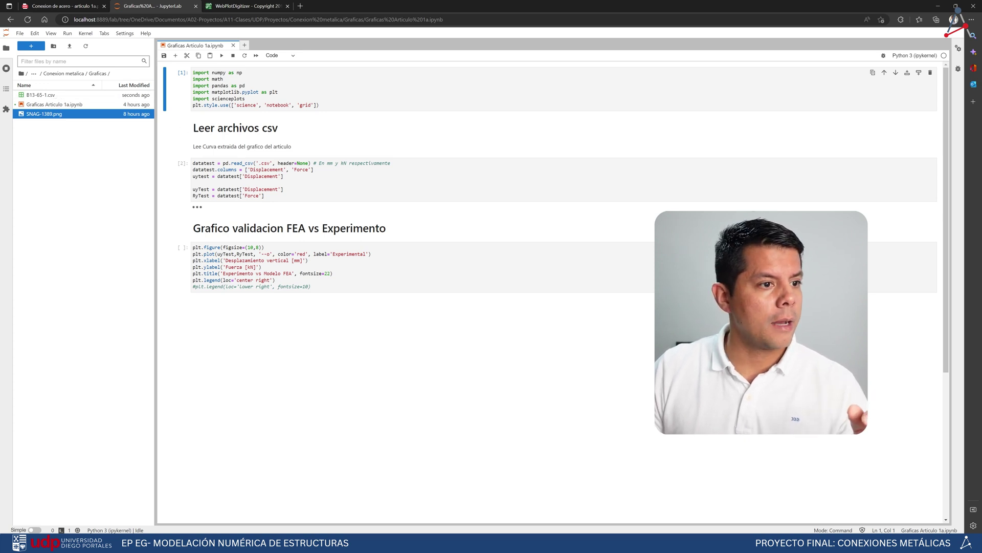
# Complete the CSV file name in the notebook's read_csv call as B13-65-1.csv
pyautogui.click(262, 163)
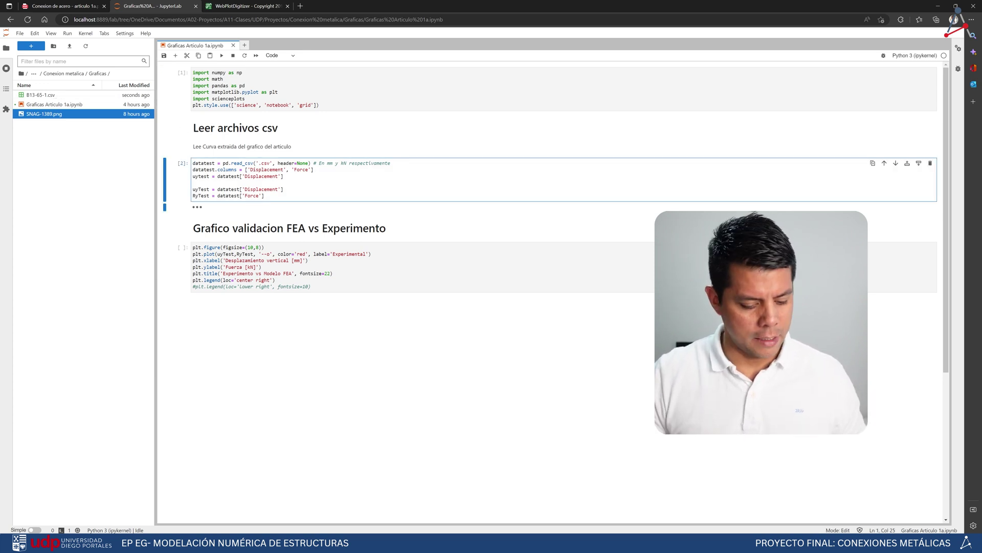
pyautogui.write('B13')
pyautogui.write('-65')
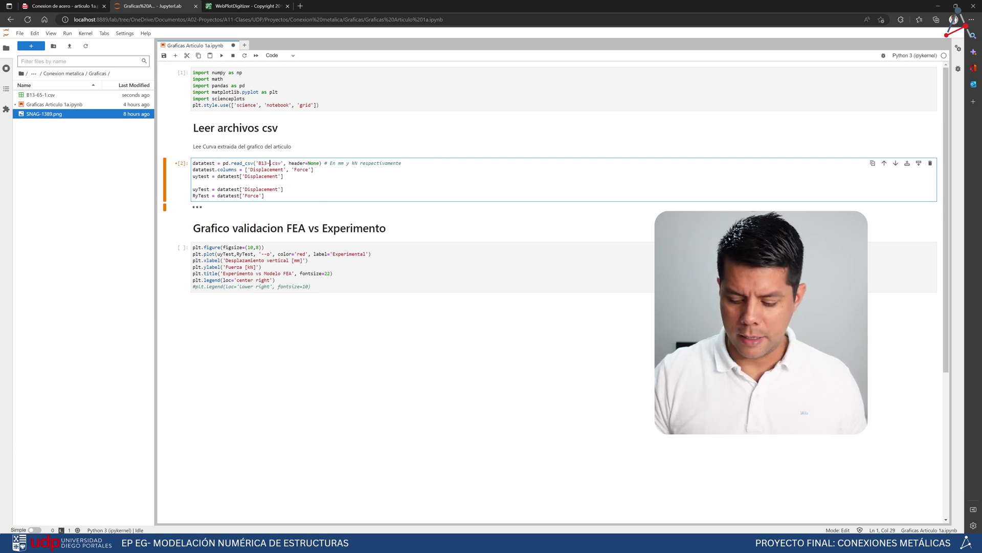
pyautogui.write('-')
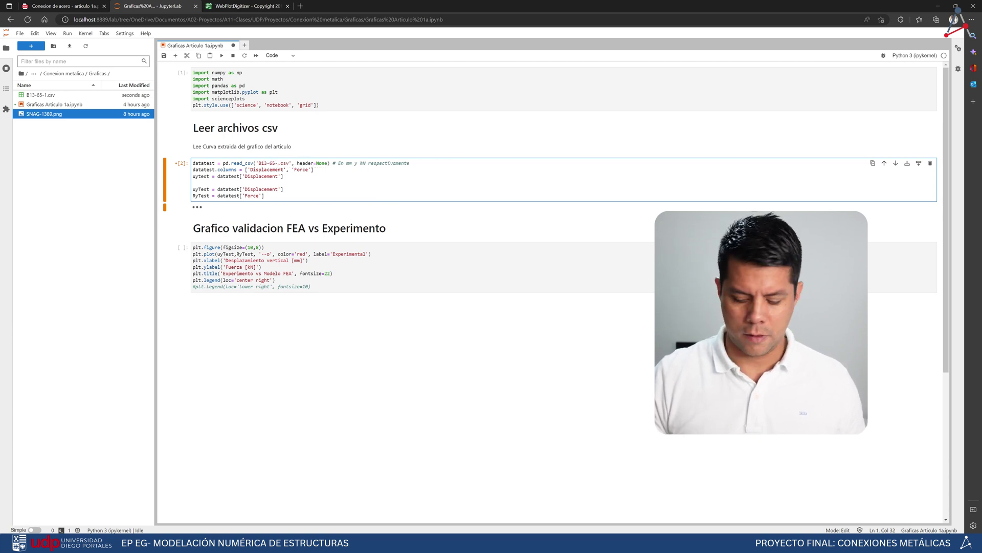
pyautogui.write('1')
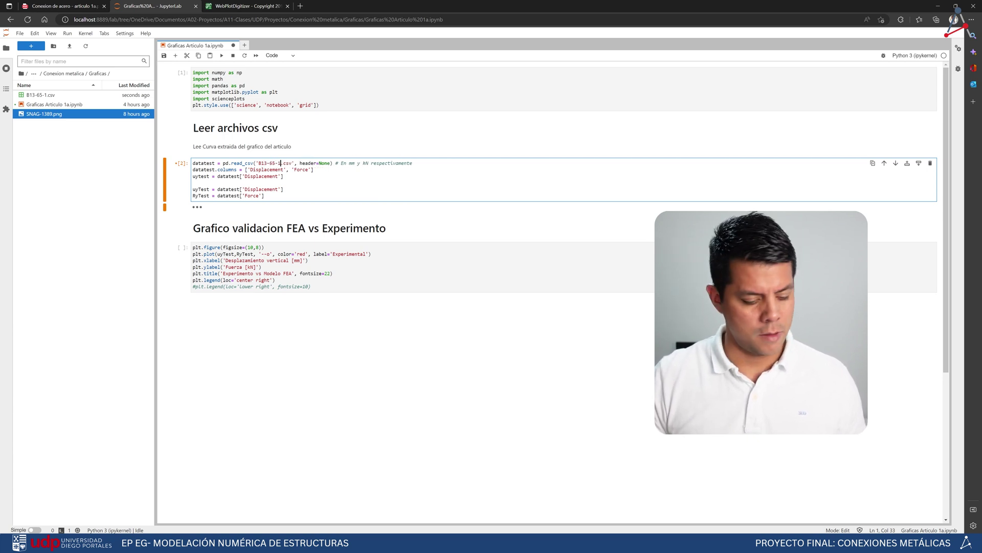
# Run all cells of the notebook and view the plotted experimental force-displacement curve
pyautogui.click(199, 209)
pyautogui.click(67, 34)
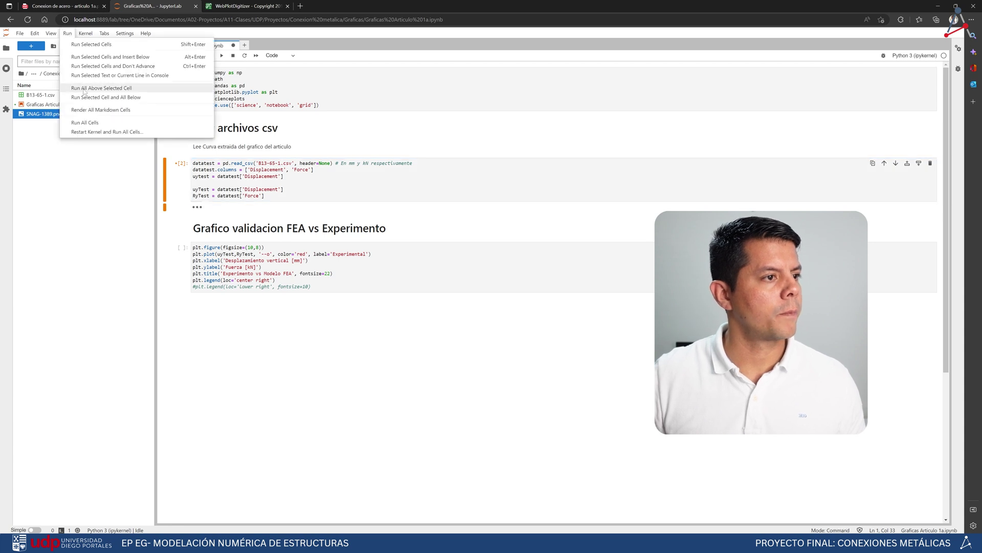
pyautogui.click(95, 123)
pyautogui.click(248, 176)
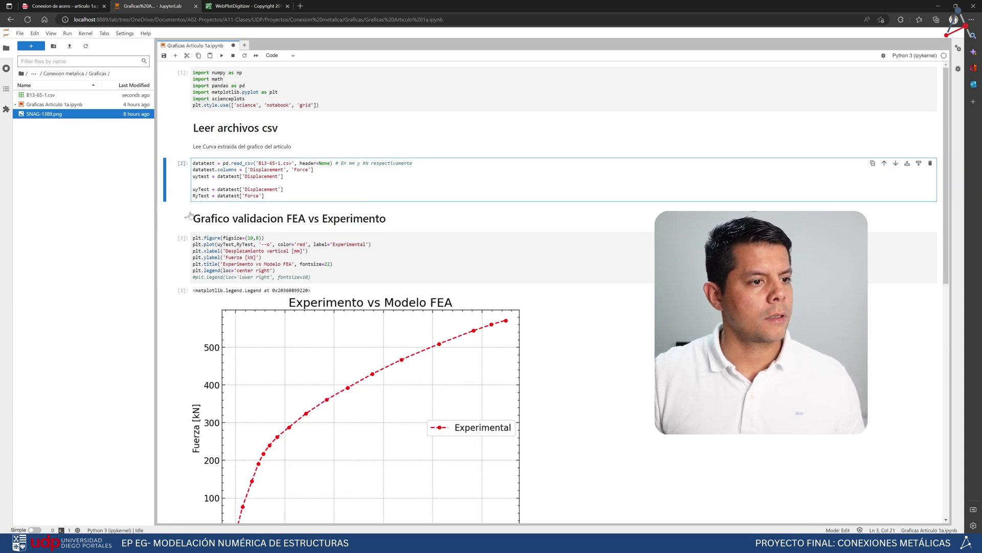
pyautogui.scroll(-3, 299, 230)
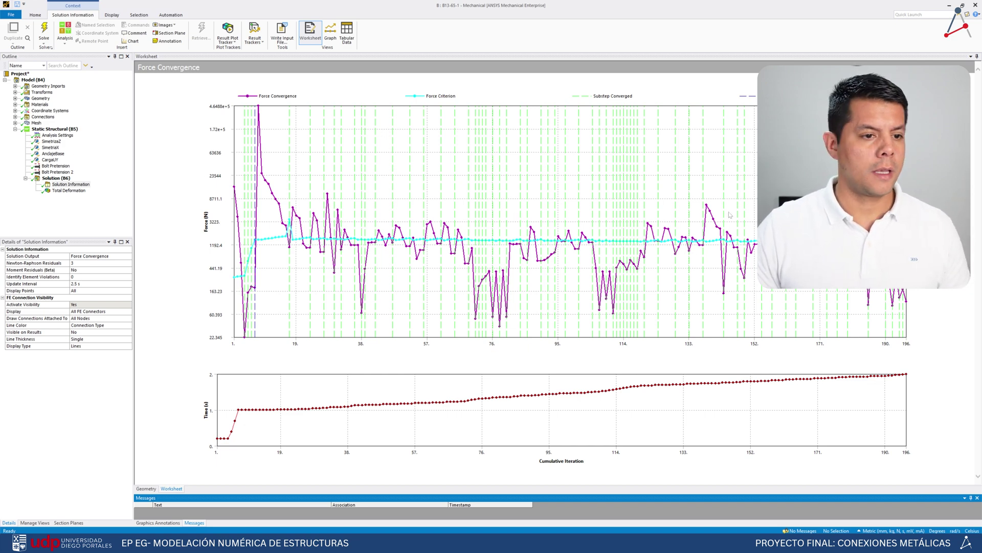
# Display the Total Deformation result of the solved B13-65-1 model and examine the deformed angle from the side and in perspective
pyautogui.click(56, 178)
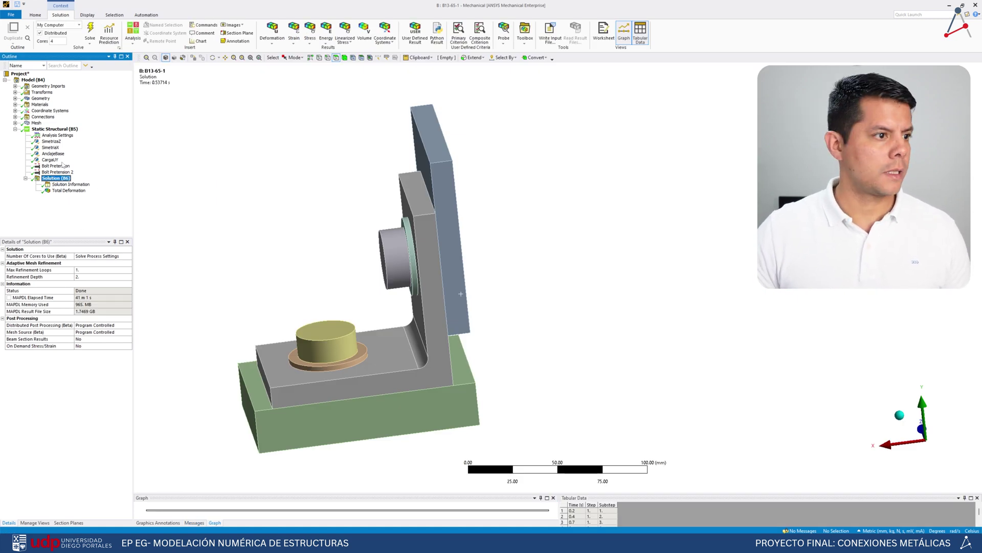
pyautogui.click(69, 190)
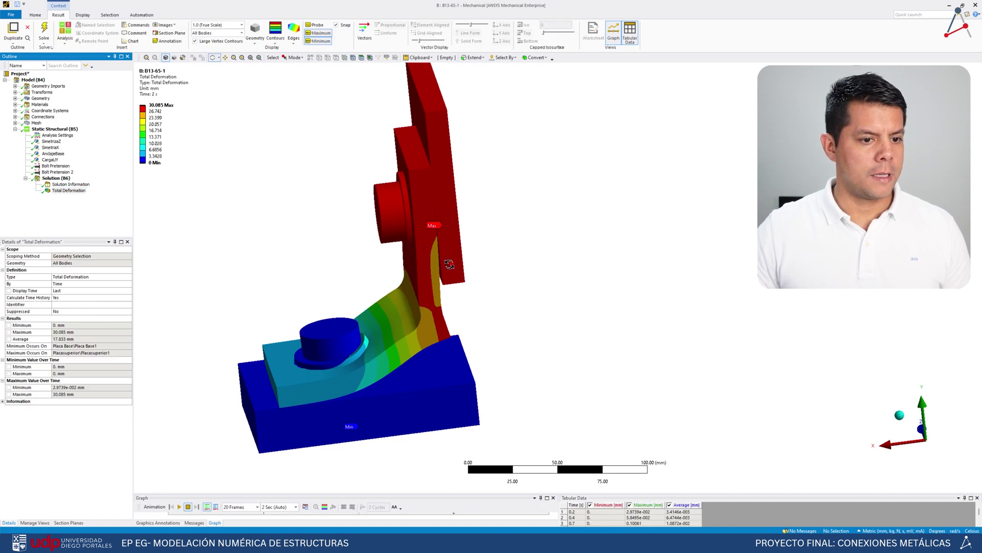
pyautogui.moveTo(449, 264); pyautogui.dragTo(435, 244)
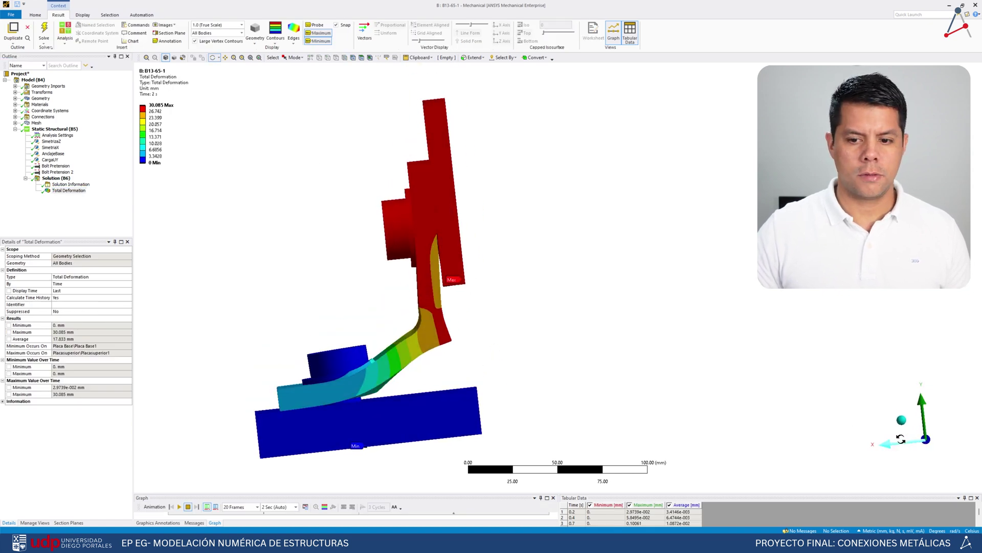
pyautogui.moveTo(896, 463); pyautogui.dragTo(895, 408)
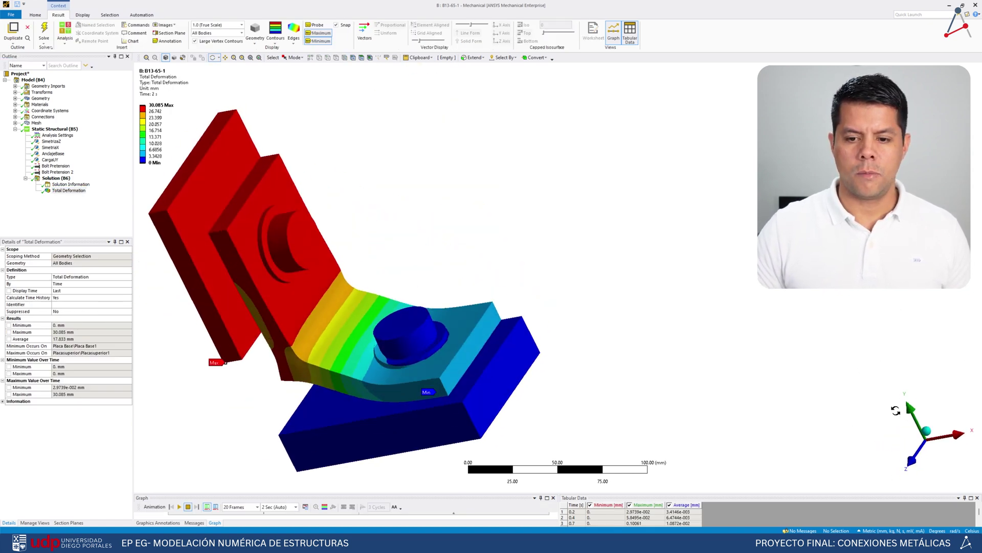
pyautogui.click(915, 462)
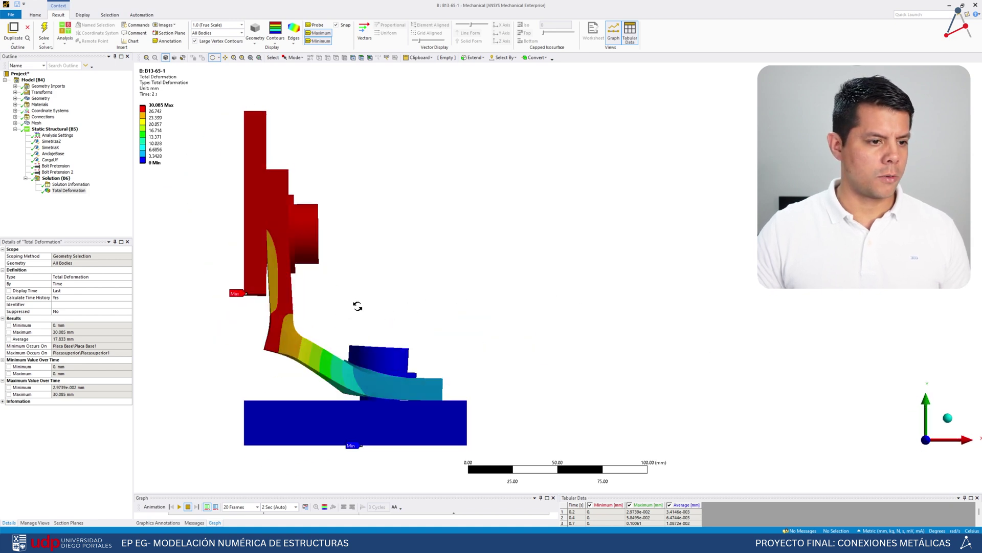
pyautogui.keyDown('ctrl'); pyautogui.moveTo(379, 296); pyautogui.dragTo(465, 275, button='middle'); pyautogui.keyUp('ctrl')
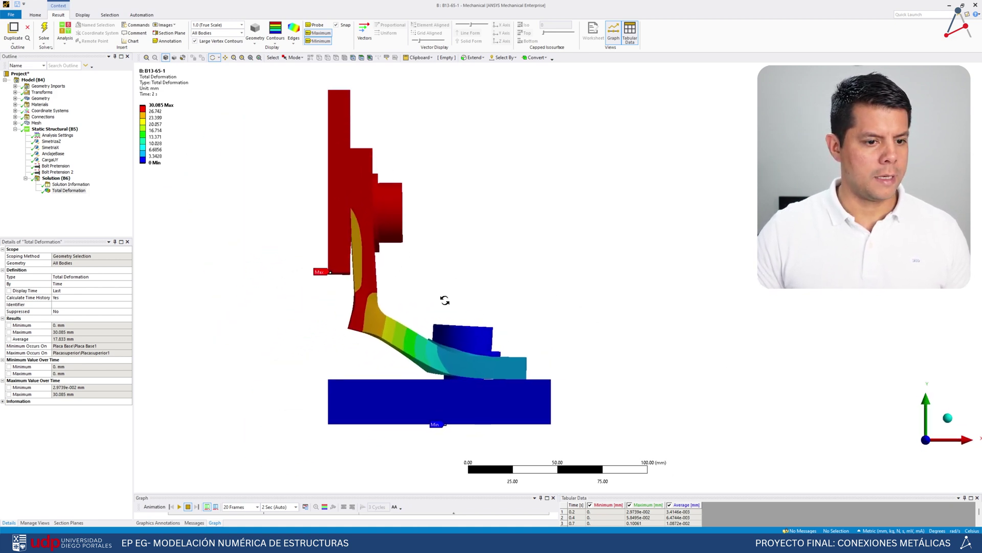
pyautogui.scroll(2, 444, 299)
pyautogui.moveTo(476, 335); pyautogui.dragTo(420, 317, button='middle')
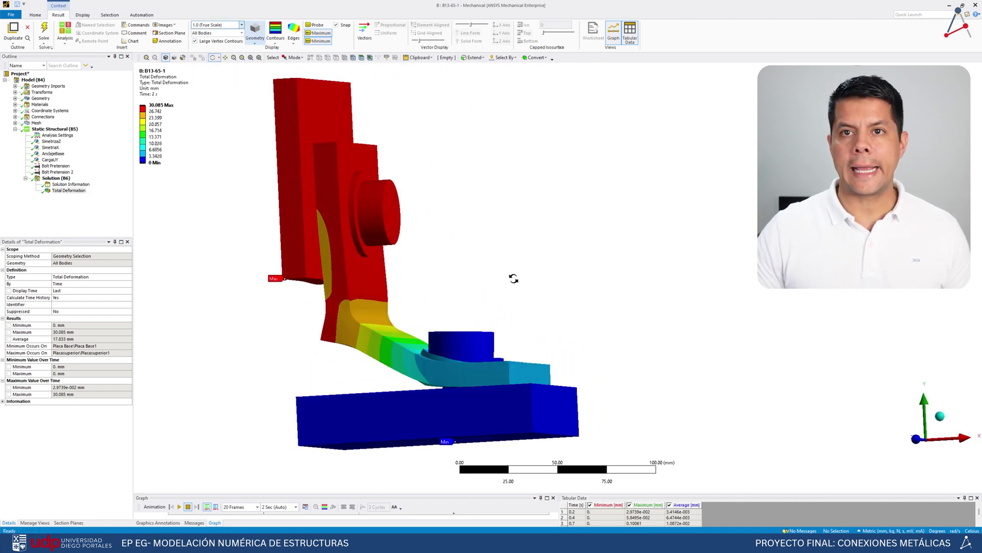
# Add an Equivalent Plastic Strain result for the whole model to the solution and evaluate it
pyautogui.moveTo(513, 278); pyautogui.dragTo(490, 303, button='middle')
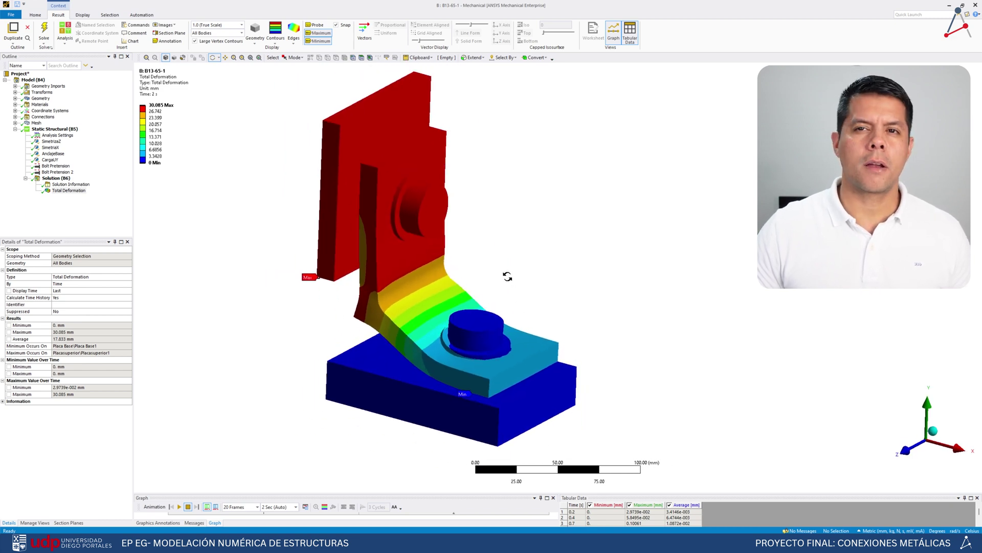
pyautogui.keyDown('ctrl'); pyautogui.moveTo(535, 263); pyautogui.dragTo(531, 281, button='middle'); pyautogui.keyUp('ctrl')
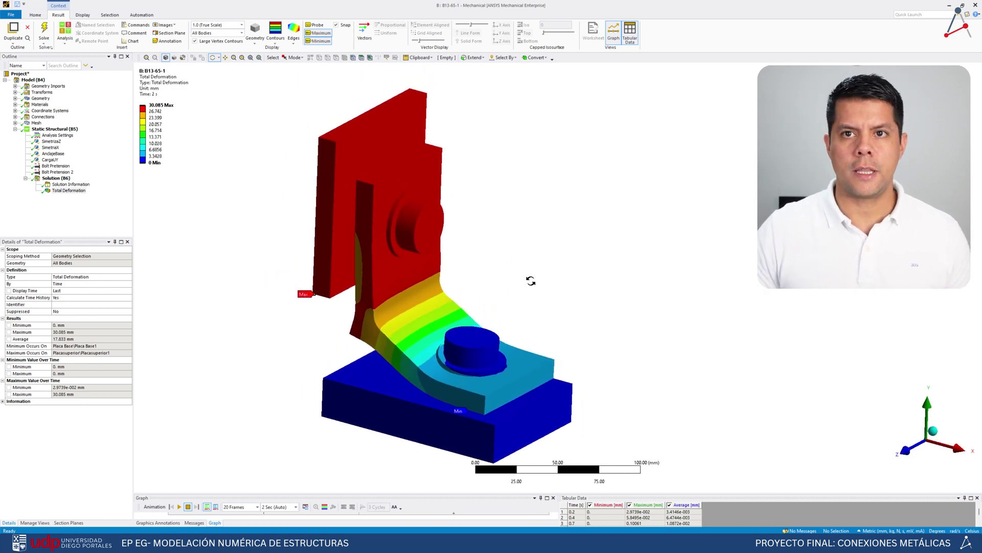
pyautogui.click(55, 178)
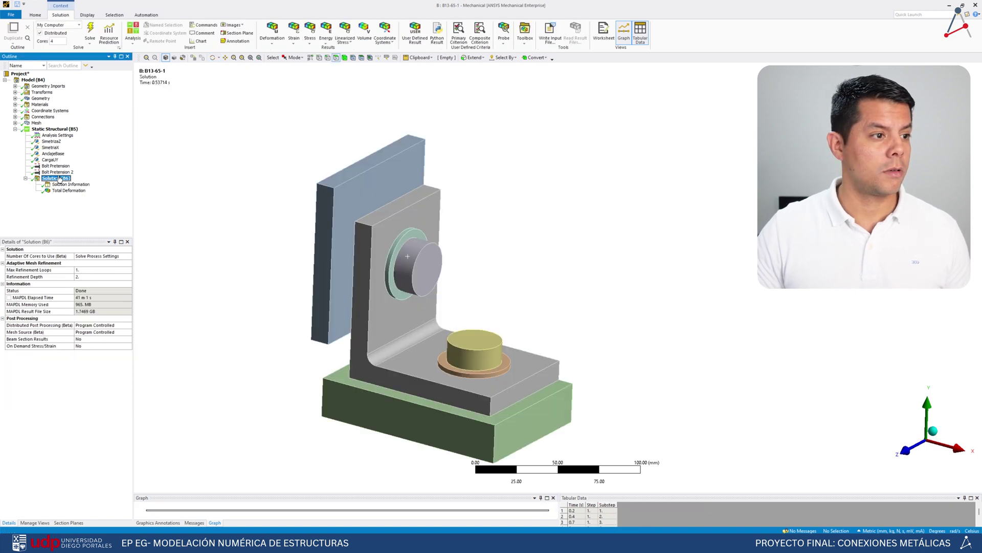
pyautogui.click(310, 32)
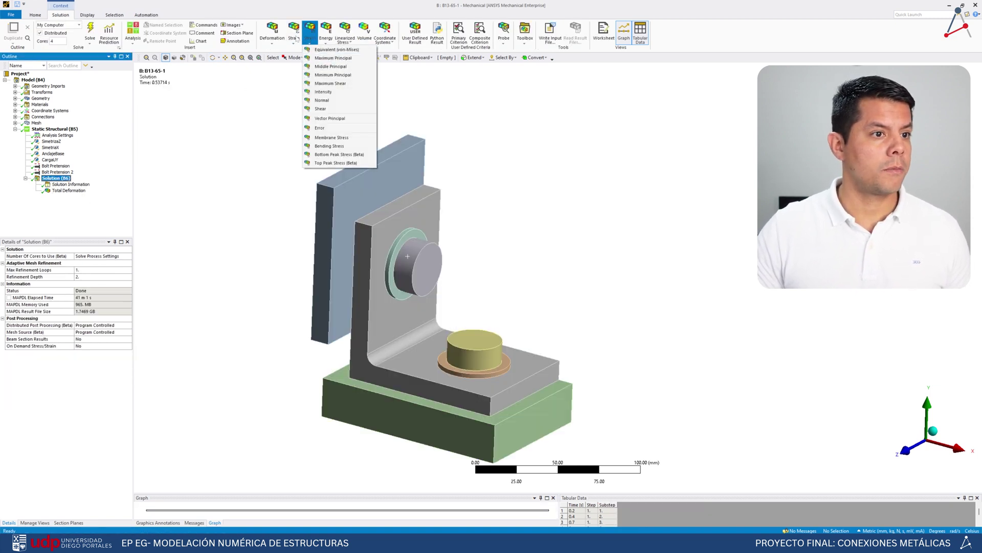
pyautogui.click(295, 32)
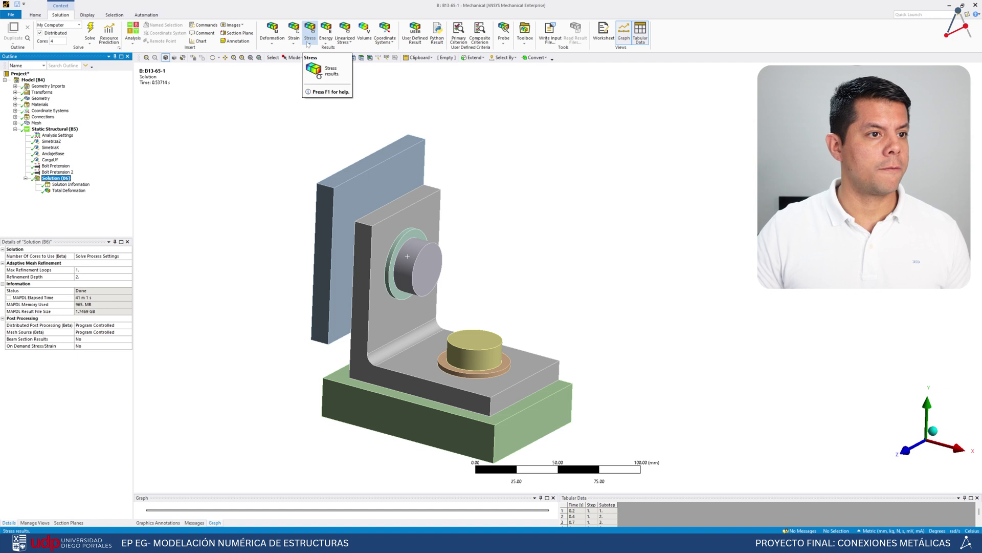
pyautogui.click(312, 136)
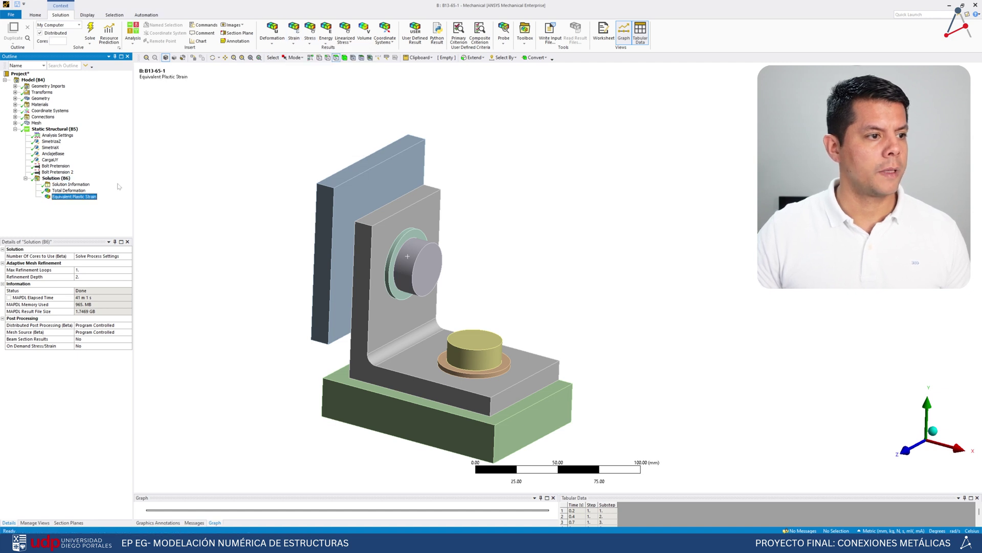
pyautogui.rightClick(60, 196)
pyautogui.click(79, 221)
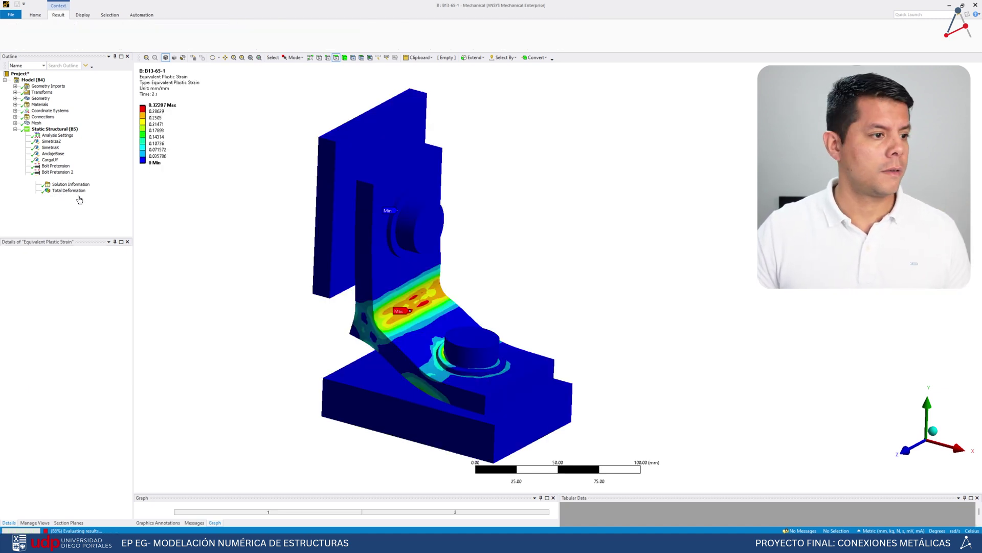
# Inspect the plastic strain contours on the angle and set the legend's upper contour limit to 0.2
pyautogui.moveTo(416, 327); pyautogui.dragTo(499, 307)
pyautogui.click(927, 440)
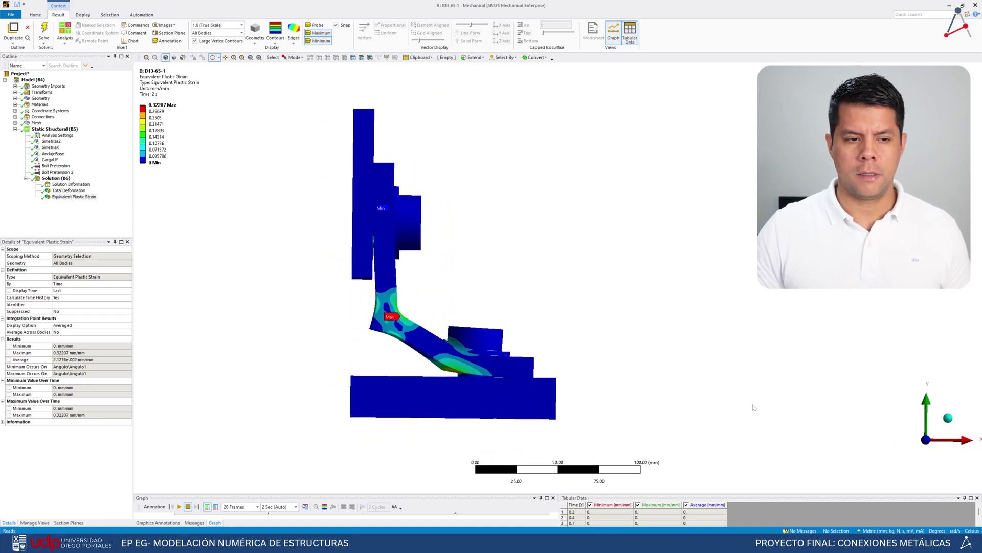
pyautogui.scroll(3, 379, 318)
pyautogui.moveTo(358, 331); pyautogui.dragTo(189, 225)
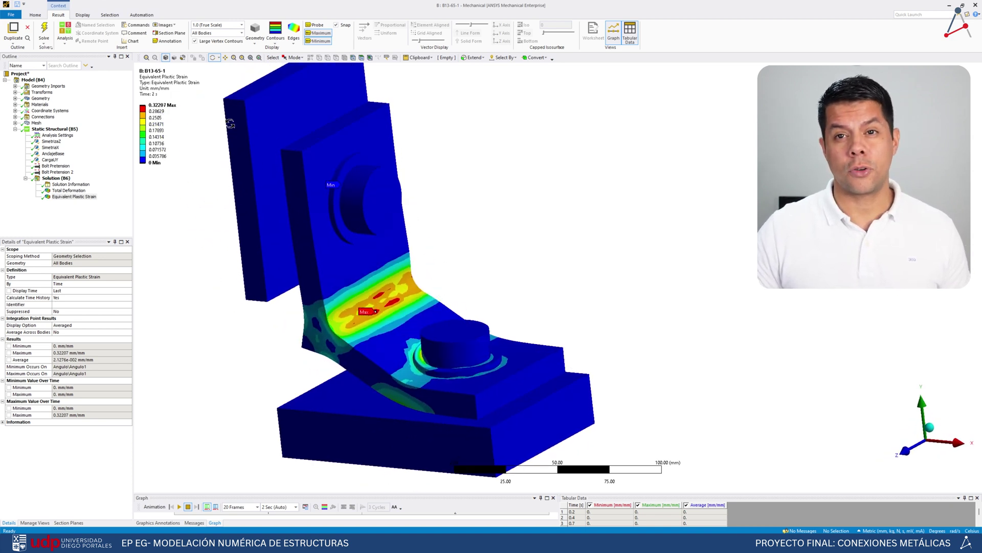
pyautogui.click(156, 112)
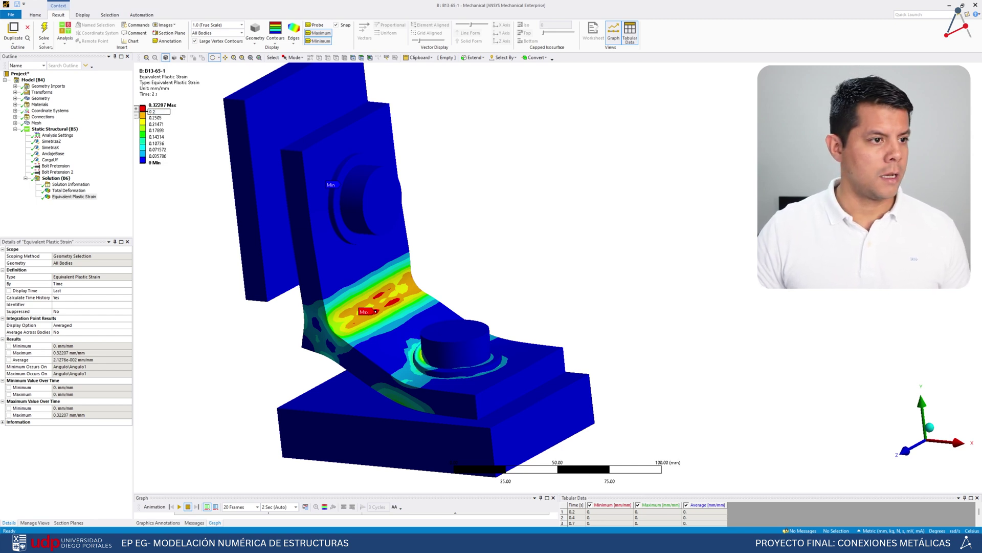
pyautogui.press('Return')
pyautogui.moveTo(449, 290); pyautogui.dragTo(247, 314, button='middle')
pyautogui.moveTo(353, 328); pyautogui.dragTo(637, 302, button='middle')
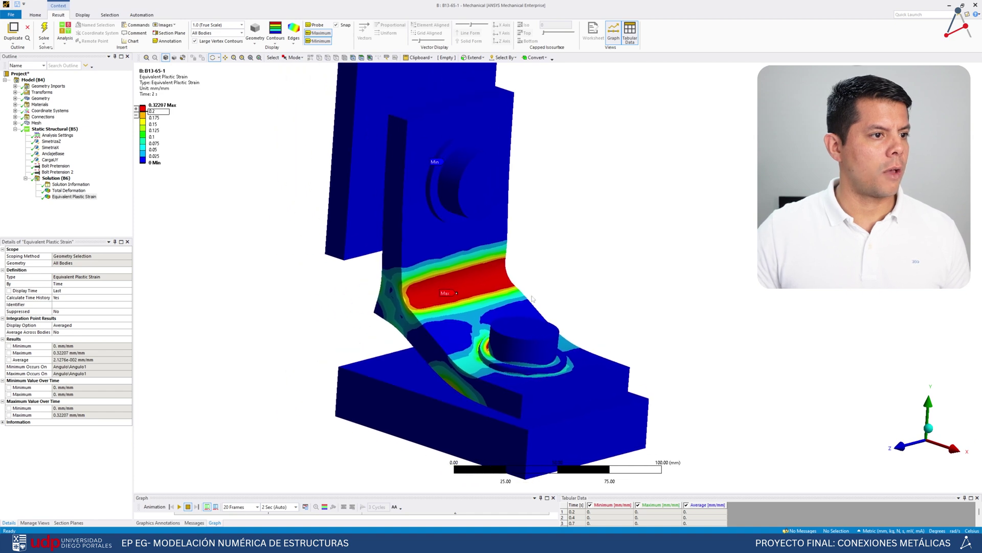
# Add an Equivalent (von-Mises) Stress result scoped only to the angle body, evaluate it and display its contours
pyautogui.click(56, 179)
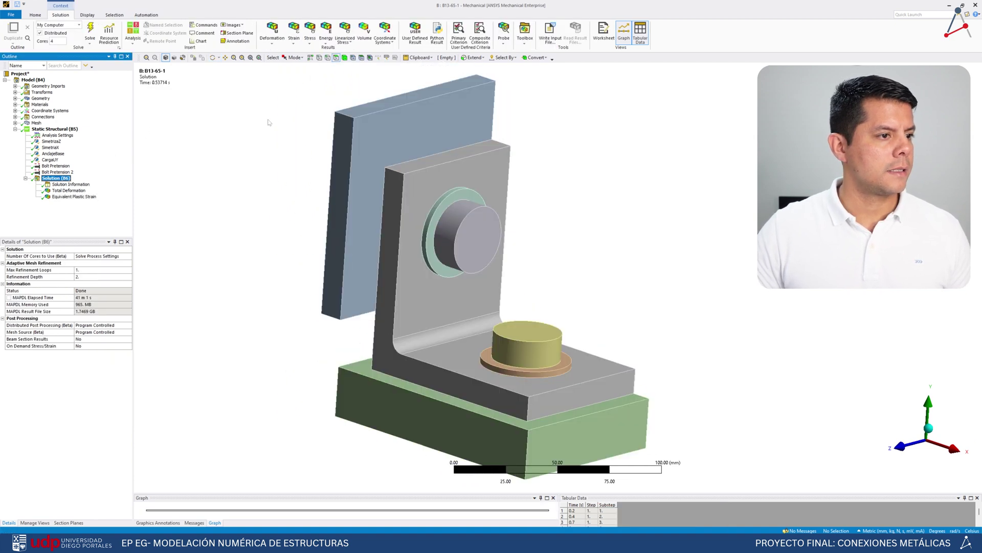
pyautogui.click(344, 58)
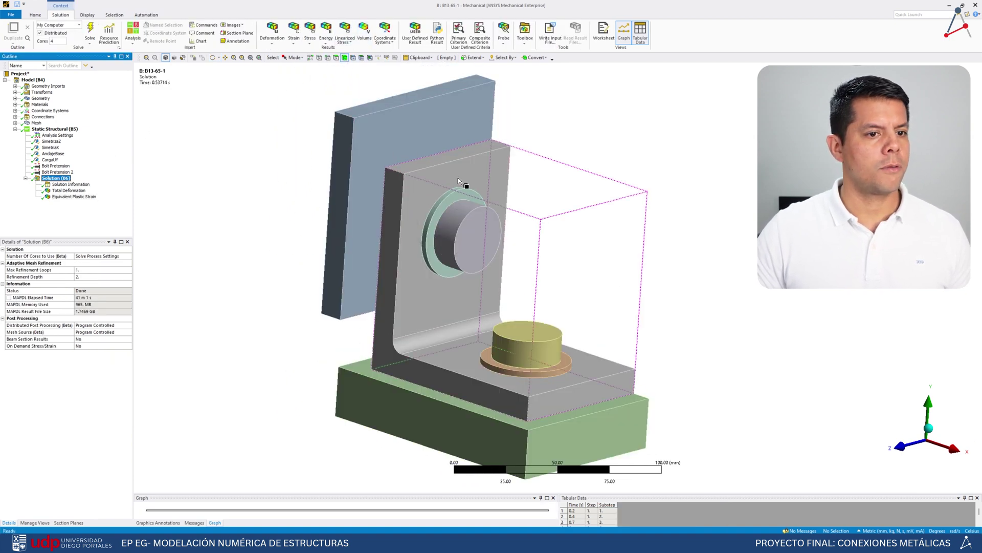
pyautogui.click(457, 174)
pyautogui.click(310, 37)
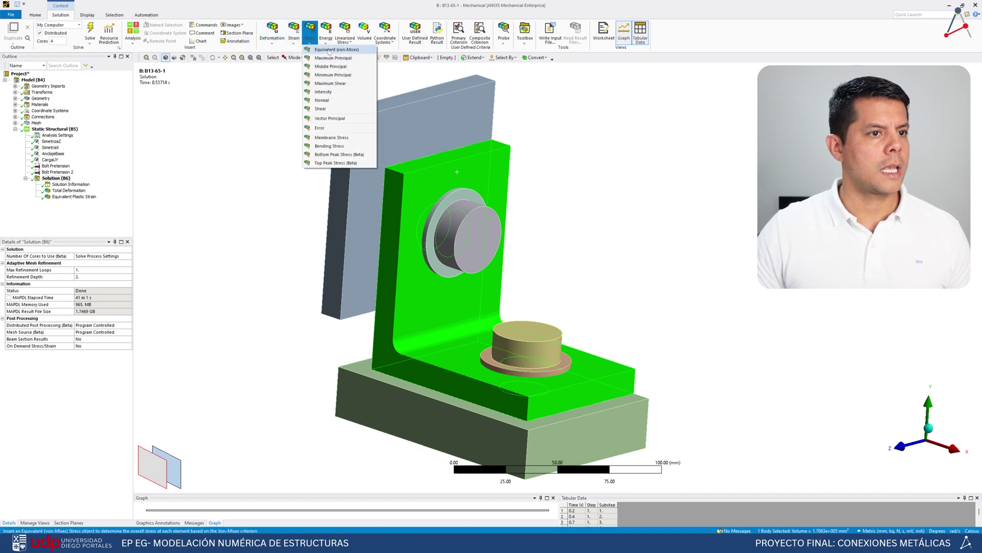
pyautogui.click(330, 50)
pyautogui.rightClick(65, 204)
pyautogui.click(92, 219)
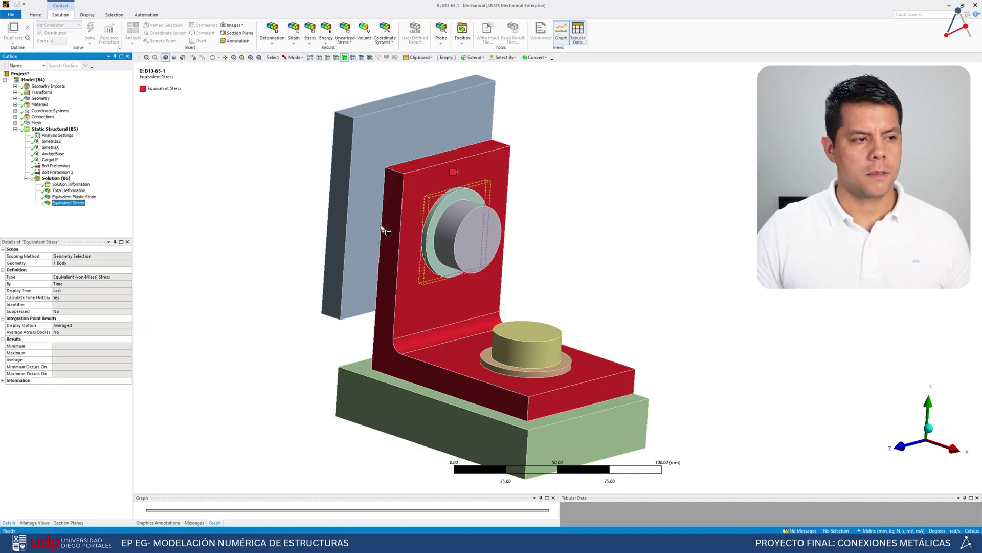
pyautogui.click(69, 203)
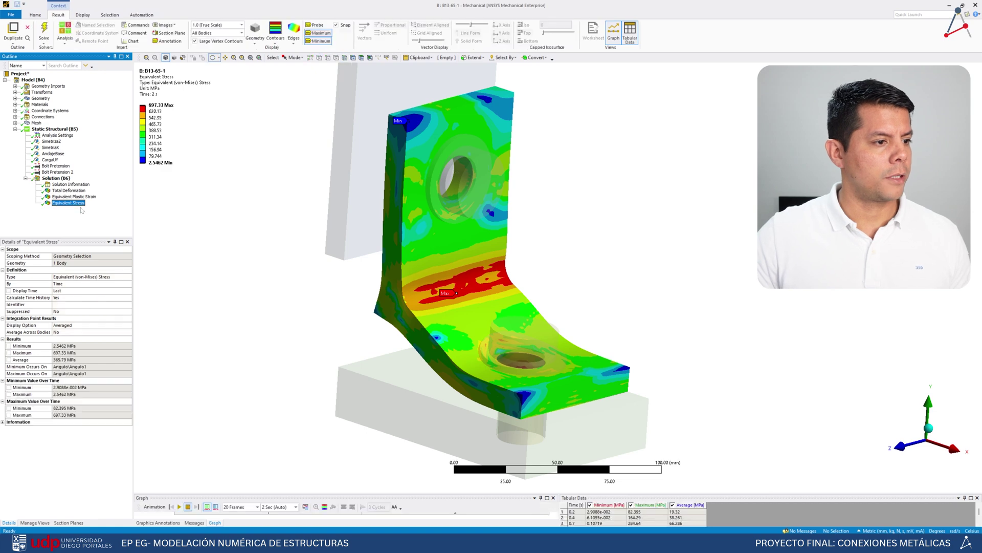
pyautogui.moveTo(512, 292)
pyautogui.mouseDown(button='middle')
pyautogui.moveTo(469, 292)
pyautogui.moveTo(499, 289)
pyautogui.mouseUp(button='middle')
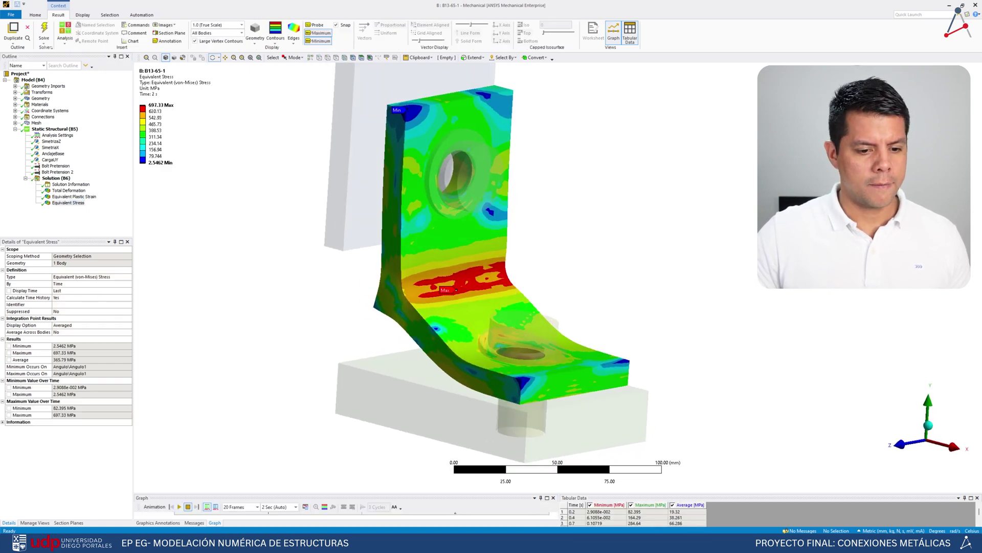
# Switch to the article PDF in the browser and look up the ultimate strength Fu of specimen B13-65-1
pyautogui.hotkey('alt', 'Tab')
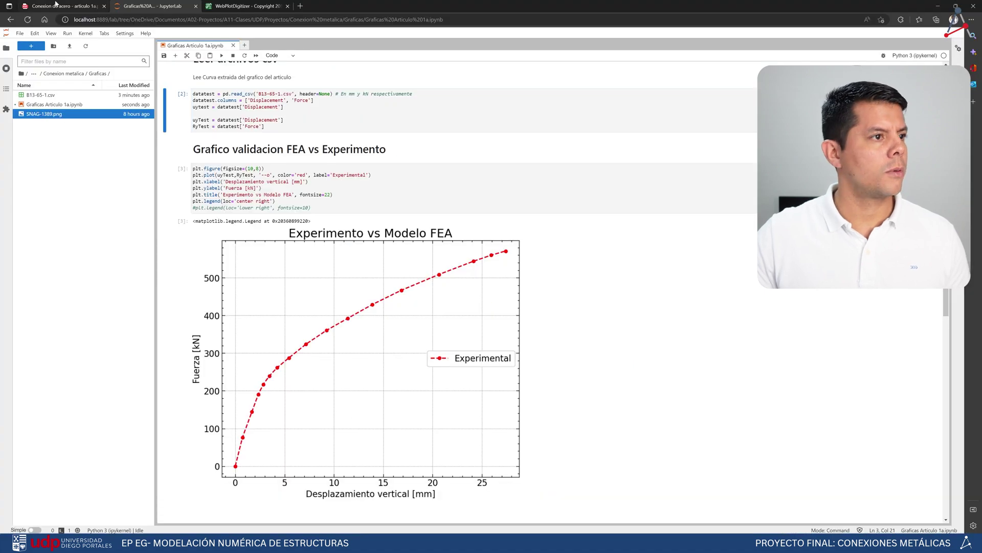
pyautogui.hotkey('ctrl', 'shift', 'Tab')
pyautogui.scroll(9, 479, 289)
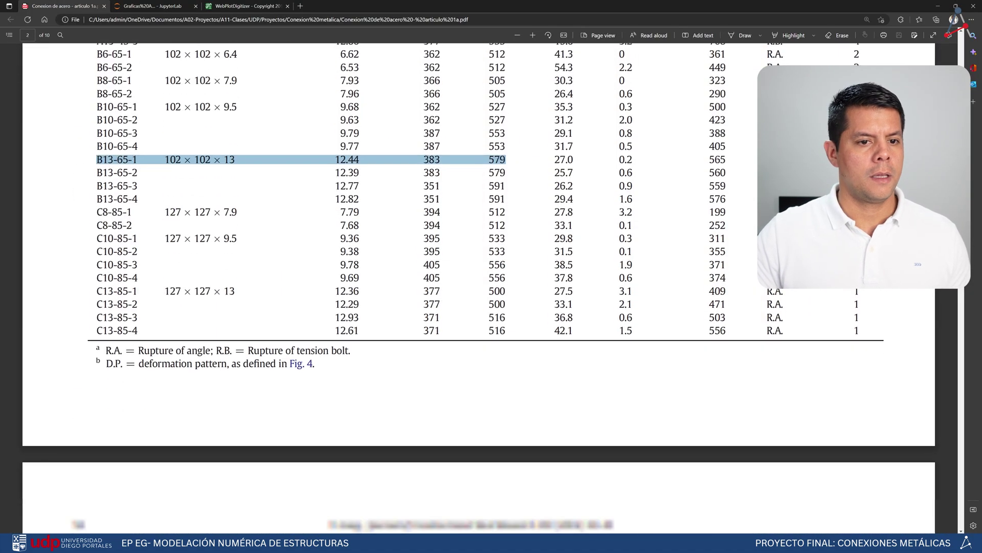
pyautogui.scroll(2, 479, 282)
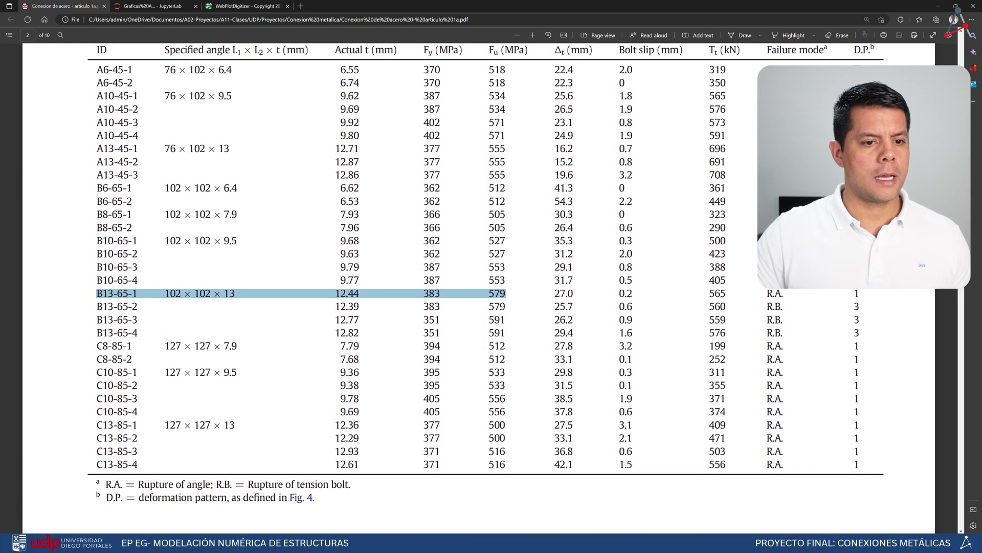
# Return to ANSYS Mechanical and set the upper contour limit of the Equivalent Stress legend to 579 MPa
pyautogui.click(938, 5)
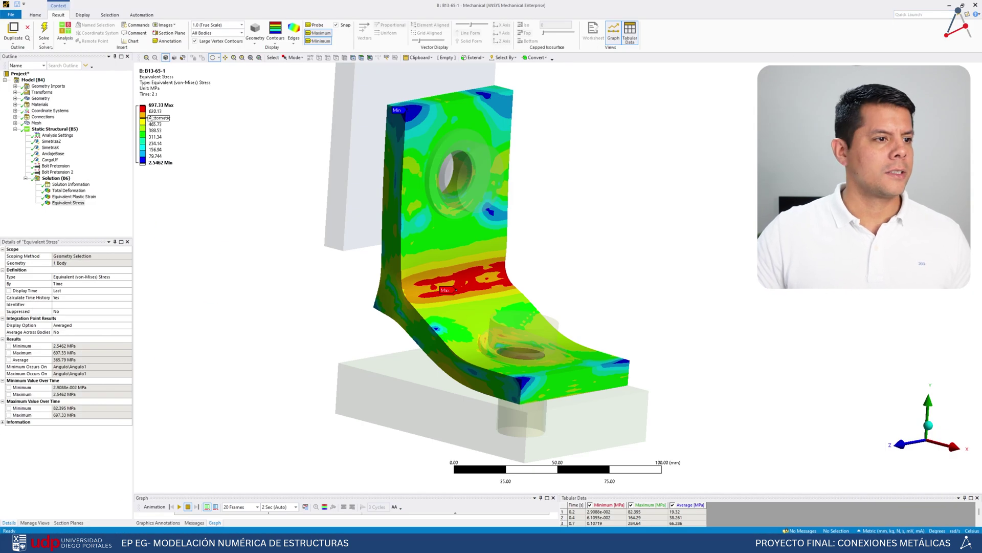
pyautogui.write('79')
pyautogui.press('Return')
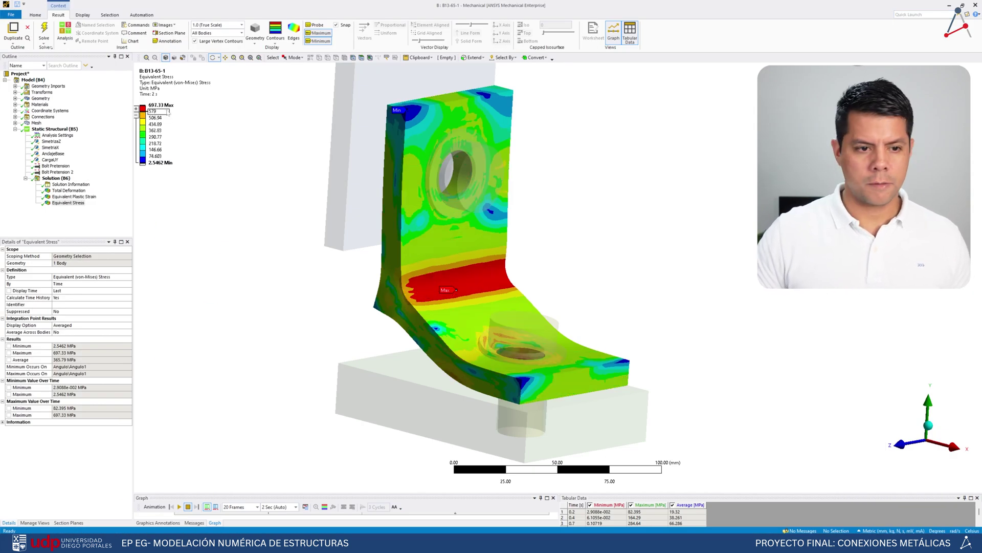
pyautogui.moveTo(507, 277); pyautogui.dragTo(353, 269)
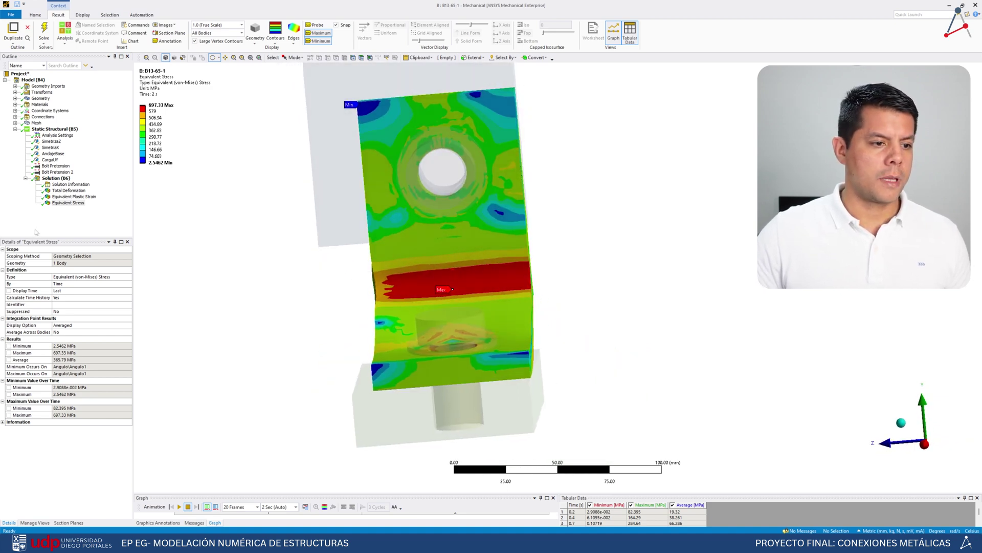
# Compare the Equivalent Plastic Strain and Equivalent Stress contours at the angle's bend from several viewpoints
pyautogui.click(67, 197)
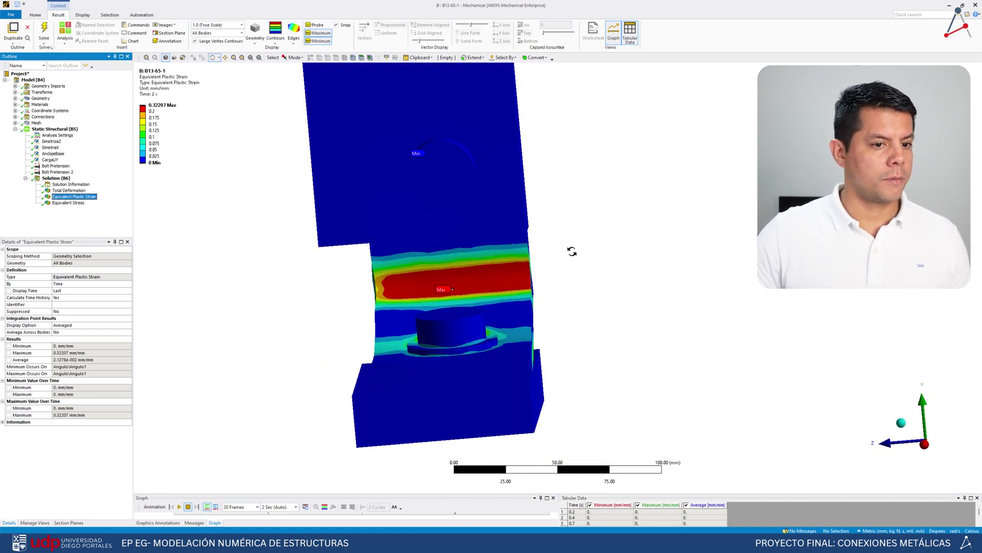
pyautogui.moveTo(570, 250); pyautogui.dragTo(602, 300)
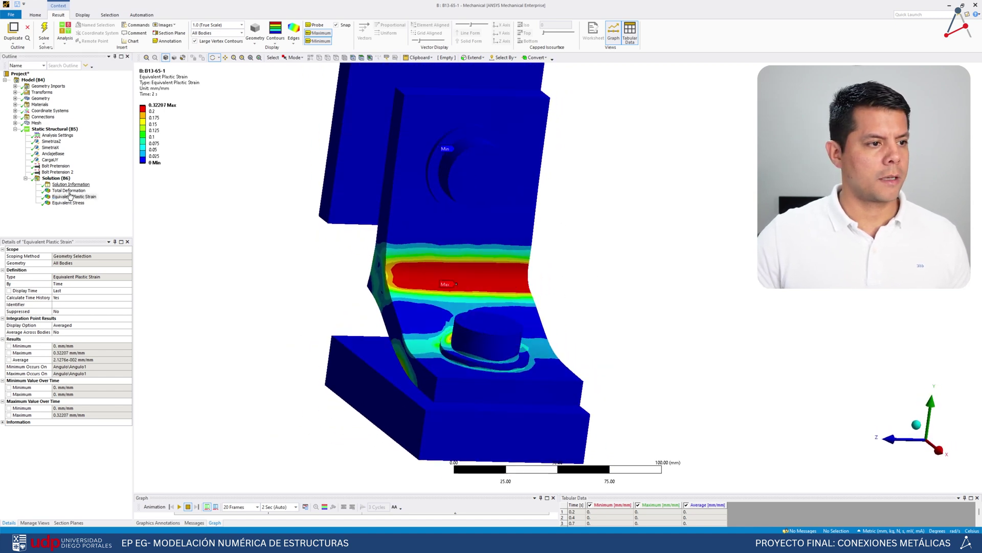
pyautogui.click(68, 203)
pyautogui.moveTo(332, 253); pyautogui.dragTo(373, 263)
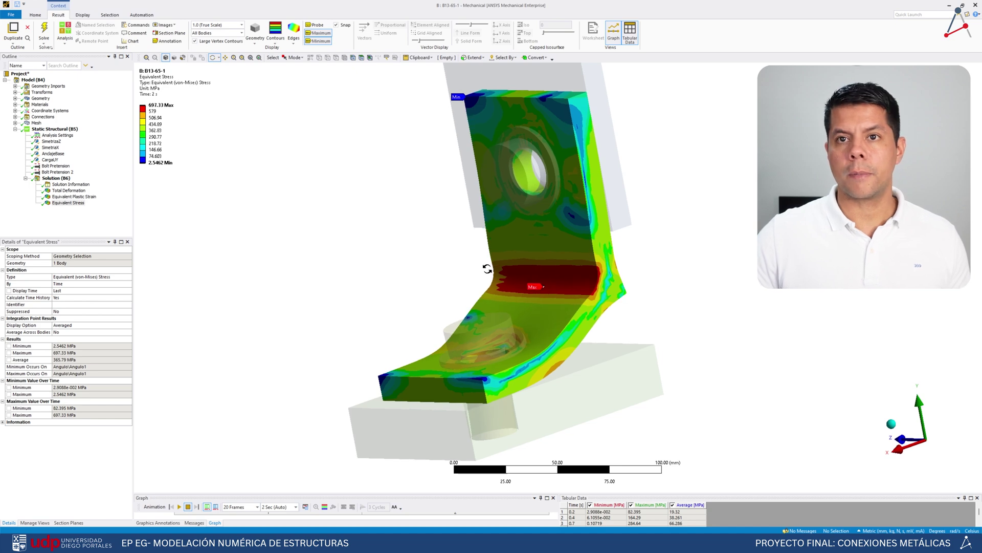
pyautogui.moveTo(535, 291); pyautogui.dragTo(727, 295)
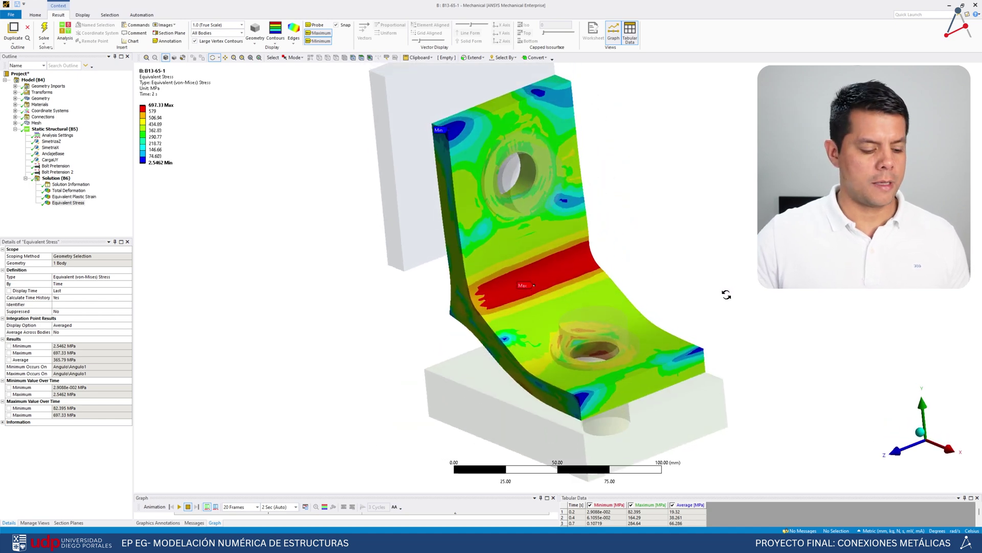
pyautogui.scroll(-2, 663, 296)
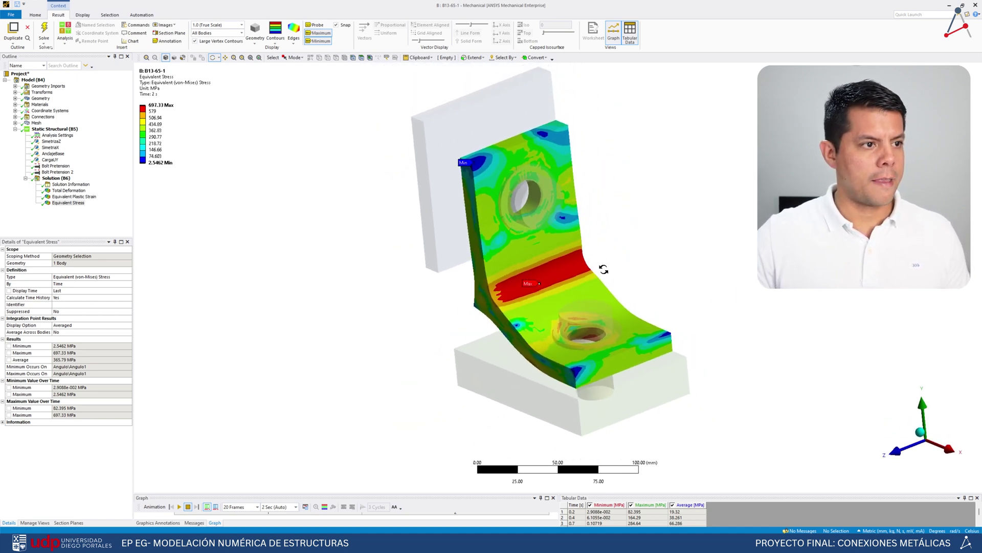
pyautogui.keyDown('ctrl'); pyautogui.moveTo(605, 265); pyautogui.dragTo(535, 260, button='middle'); pyautogui.keyUp('ctrl')
pyautogui.moveTo(535, 260)
pyautogui.mouseDown()
pyautogui.moveTo(551, 259)
pyautogui.moveTo(525, 250)
pyautogui.mouseUp()
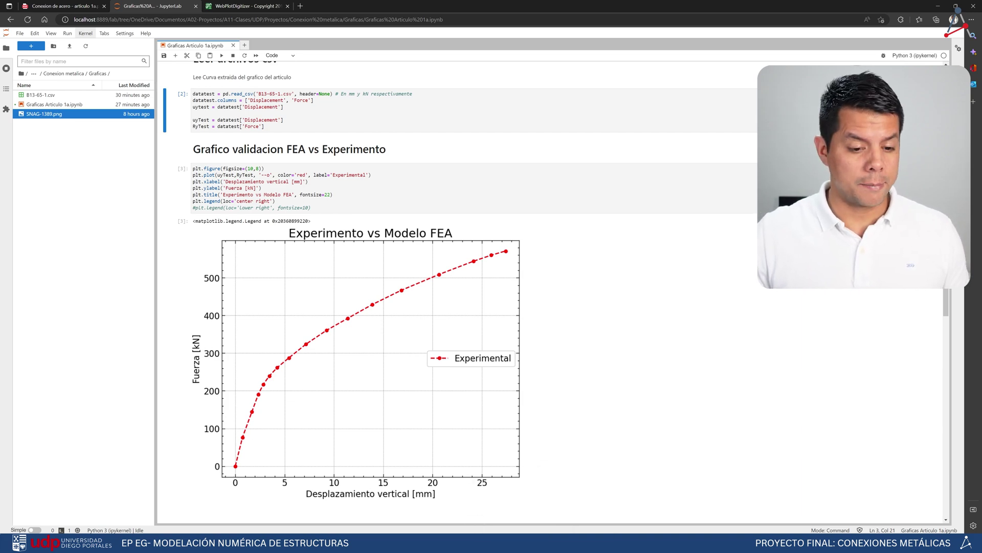
# Add a Directional Deformation result scoped to the top face of the upper plate, oriented along the Y axis
pyautogui.moveTo(587, 543)
pyautogui.click(599, 513)
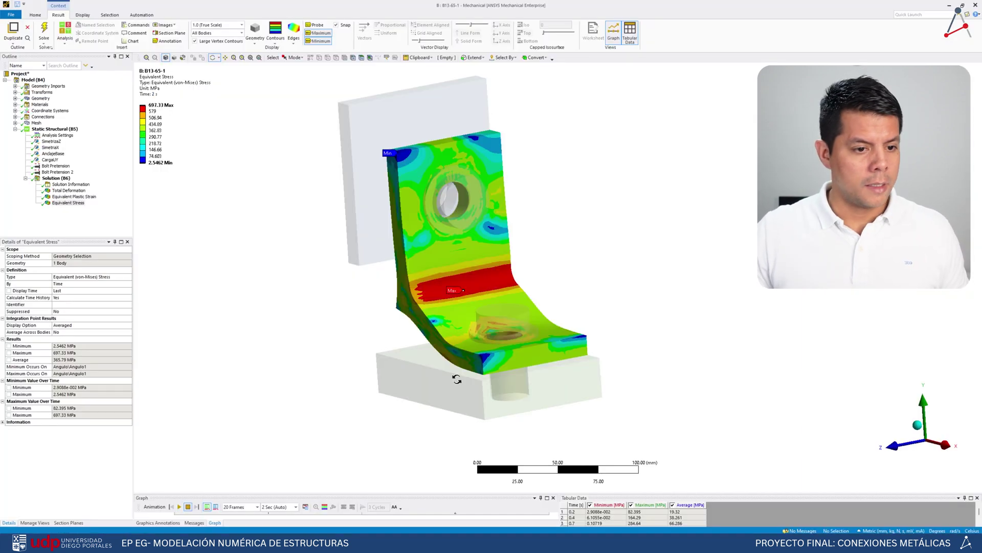
pyautogui.click(57, 178)
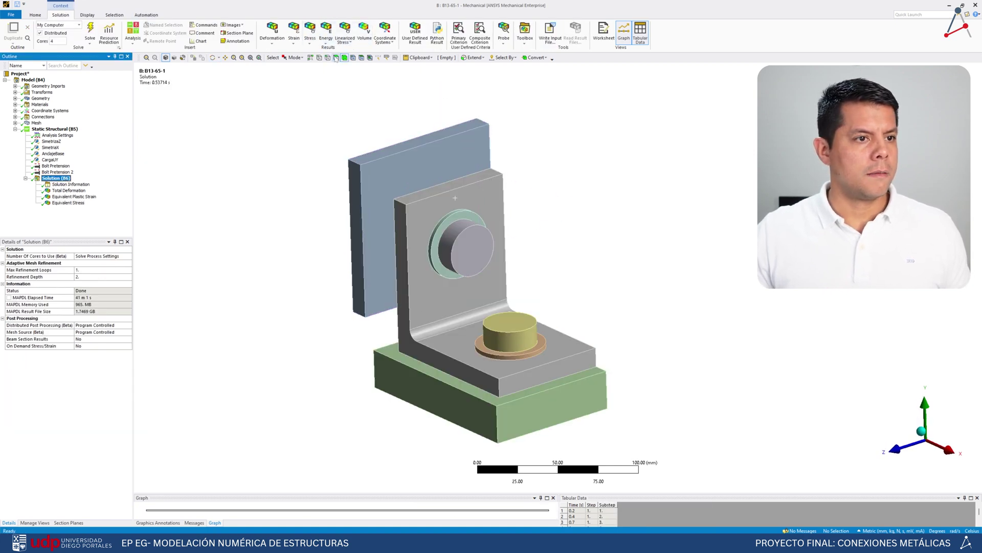
pyautogui.click(446, 130)
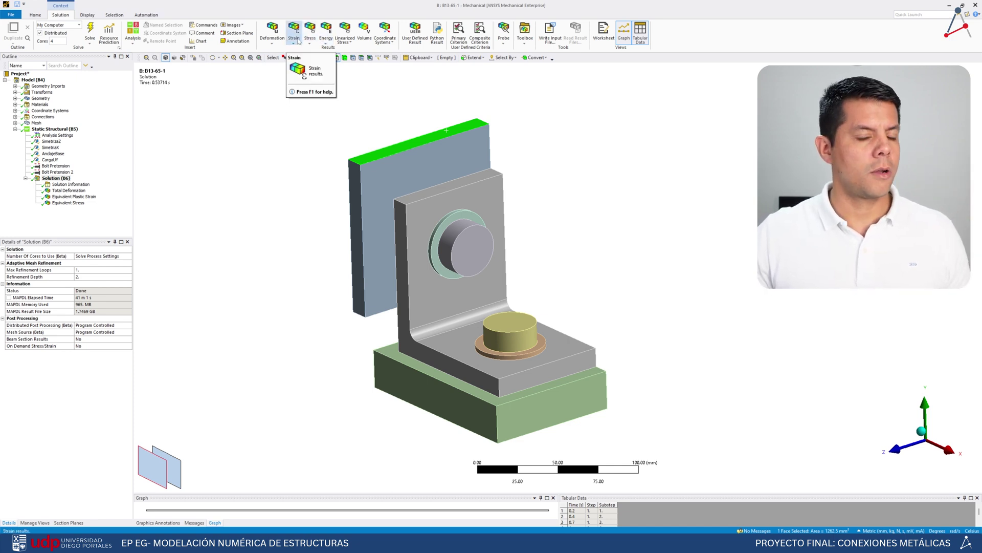
pyautogui.click(276, 39)
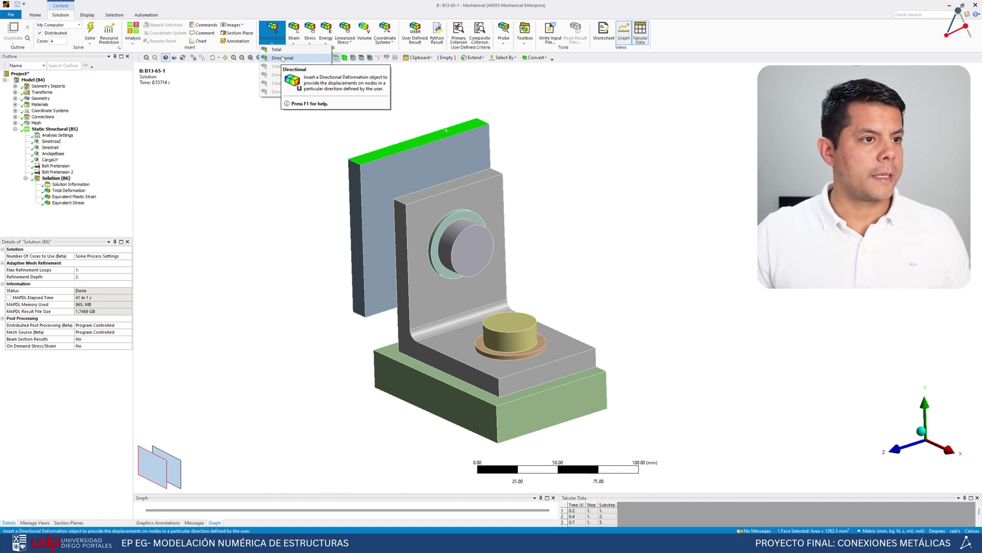
pyautogui.click(283, 58)
pyautogui.doubleClick(64, 285)
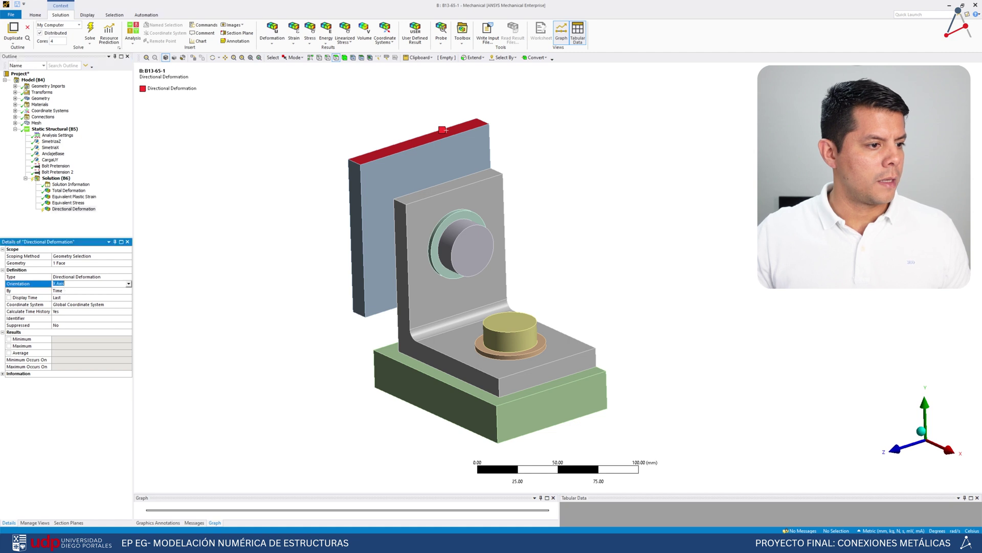
# Rename the new directional deformation result as Uy and evaluate all results
pyautogui.rightClick(62, 208)
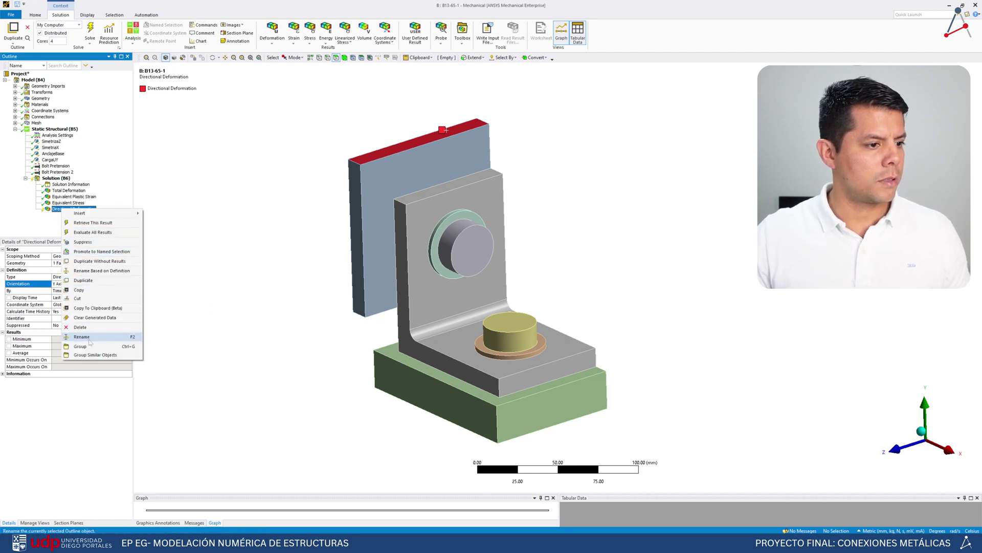
pyautogui.click(81, 336)
pyautogui.write('U')
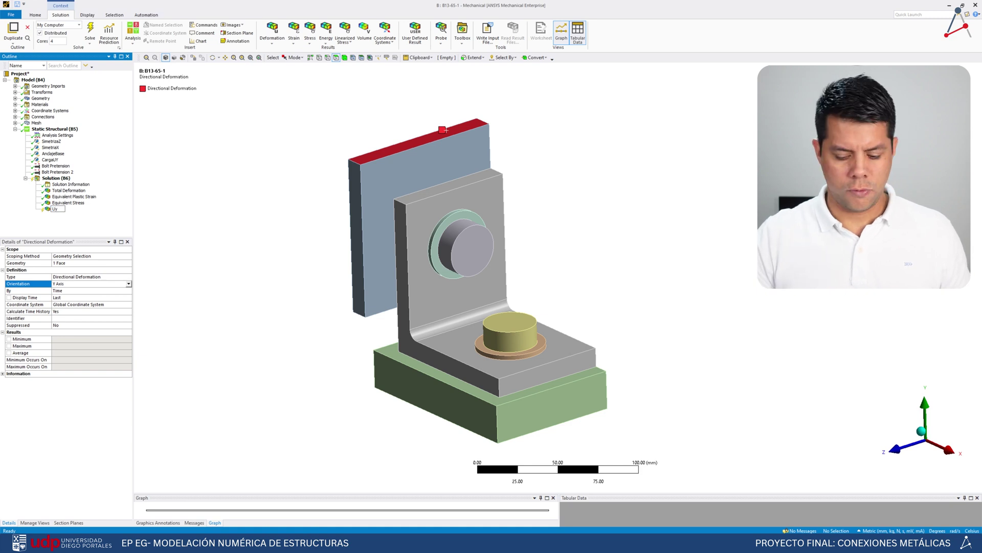
pyautogui.write('y')
pyautogui.press('Return')
pyautogui.rightClick(55, 209)
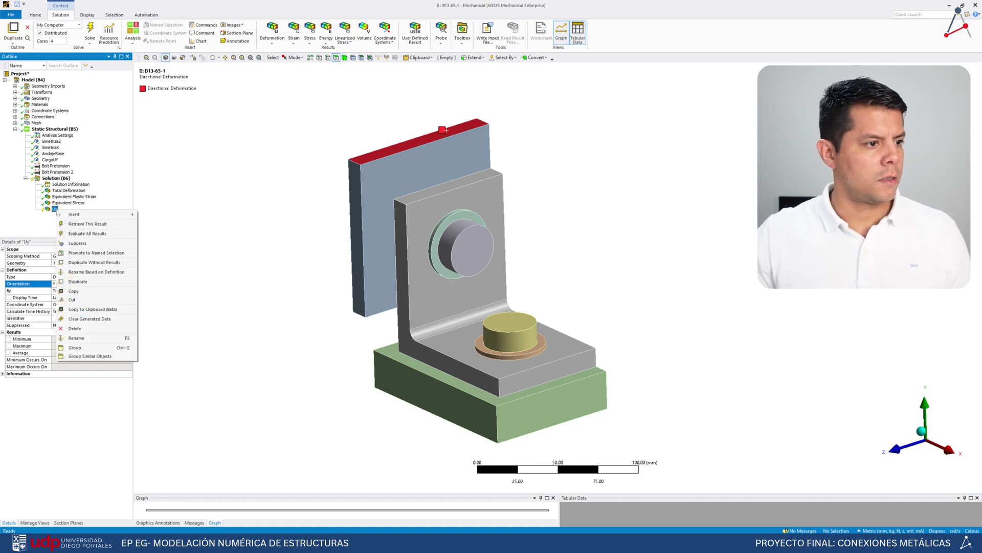
pyautogui.click(87, 234)
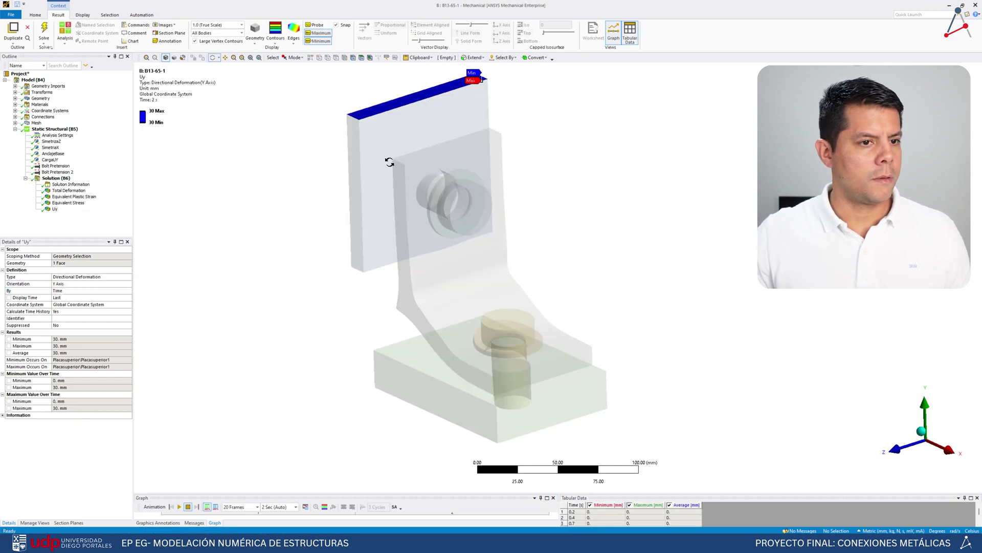
# Enlarge the graph and tabular data area and review the Uy displacement history and the CargaUY load definition
pyautogui.moveTo(383, 487); pyautogui.dragTo(384, 357)
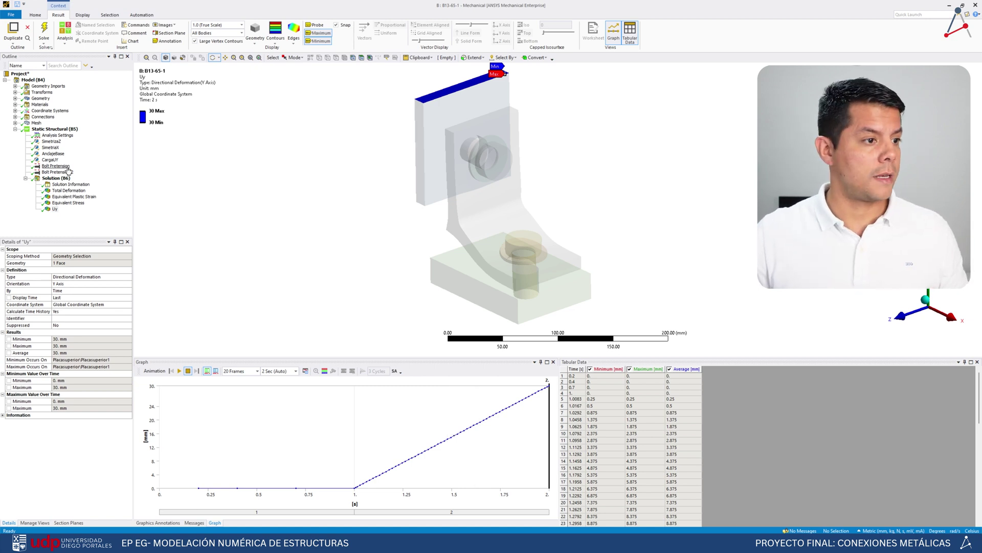
pyautogui.click(63, 179)
pyautogui.click(55, 209)
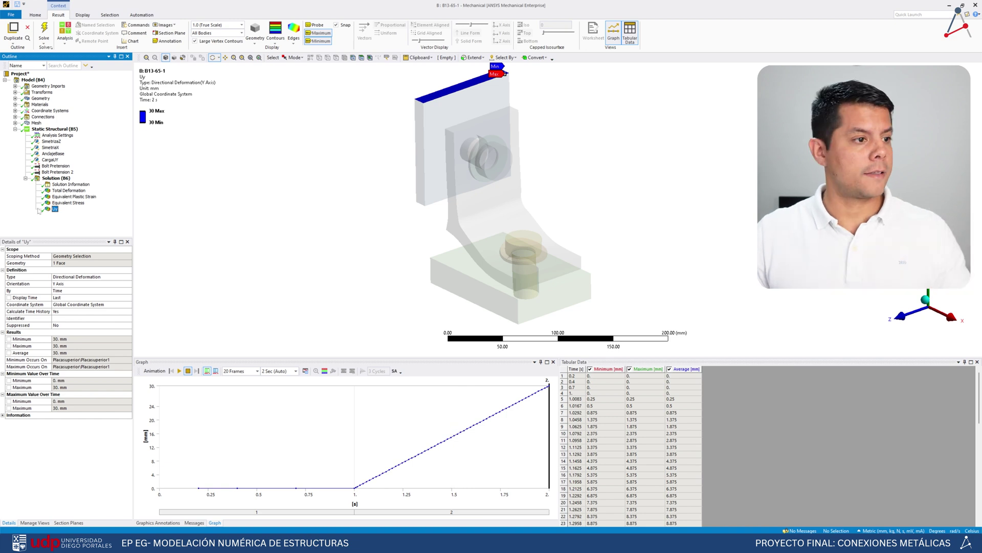
pyautogui.click(63, 179)
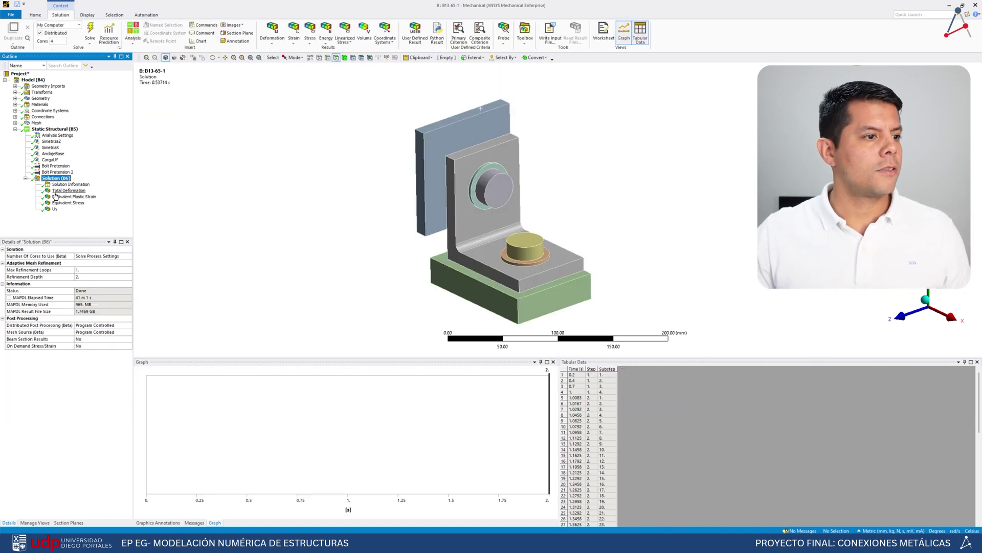
pyautogui.click(53, 160)
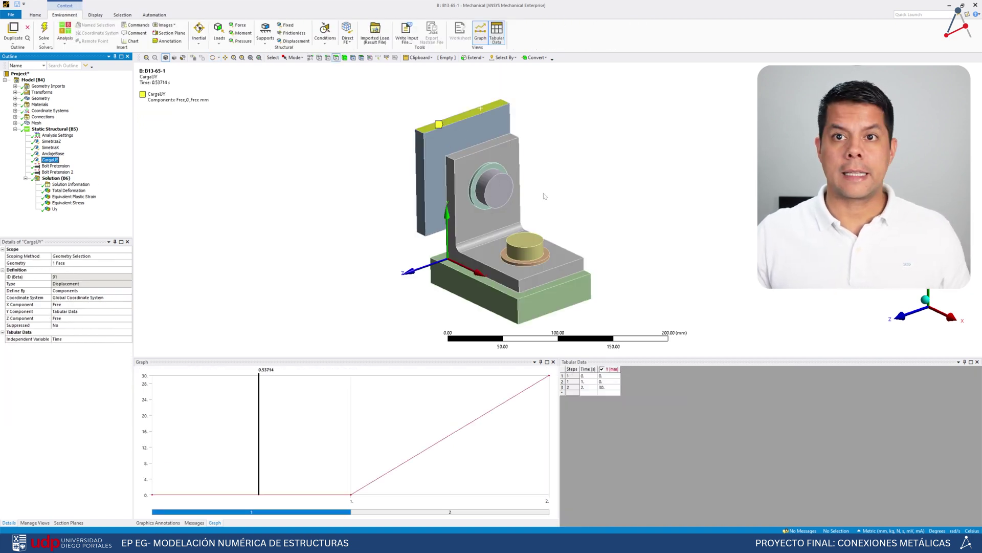
pyautogui.keyDown('ctrl'); pyautogui.moveTo(572, 212); pyautogui.dragTo(485, 175, button='middle'); pyautogui.keyUp('ctrl')
pyautogui.scroll(2, 469, 174)
pyautogui.scroll(3, 533, 175)
pyautogui.scroll(-5, 535, 177)
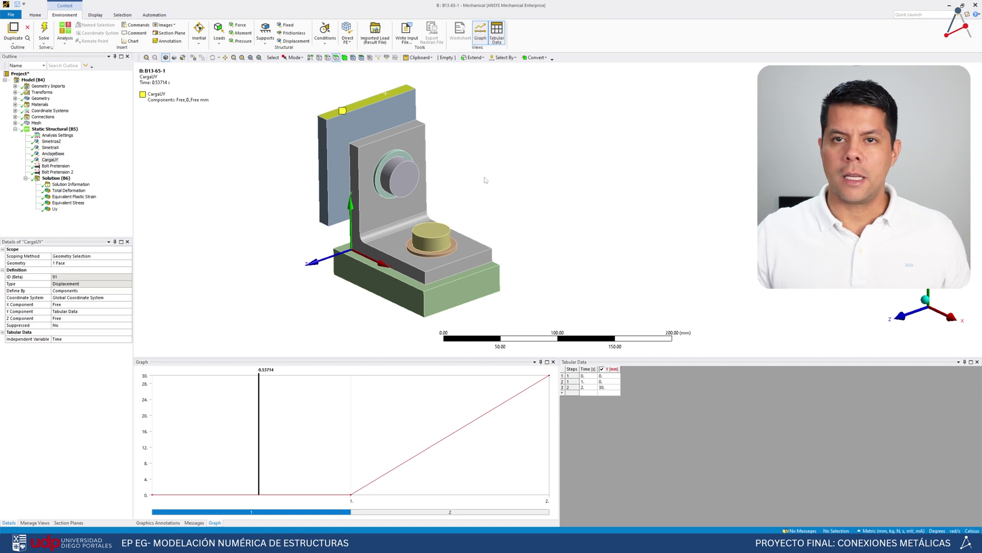
pyautogui.scroll(1, 486, 180)
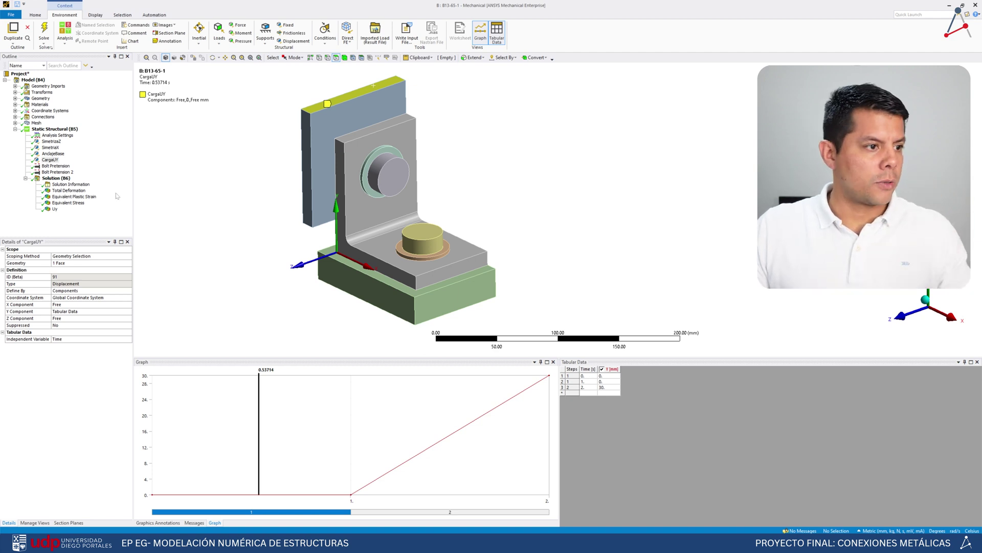
# Add a Force Reaction probe to the solution based on the CargaUY boundary condition
pyautogui.click(51, 160)
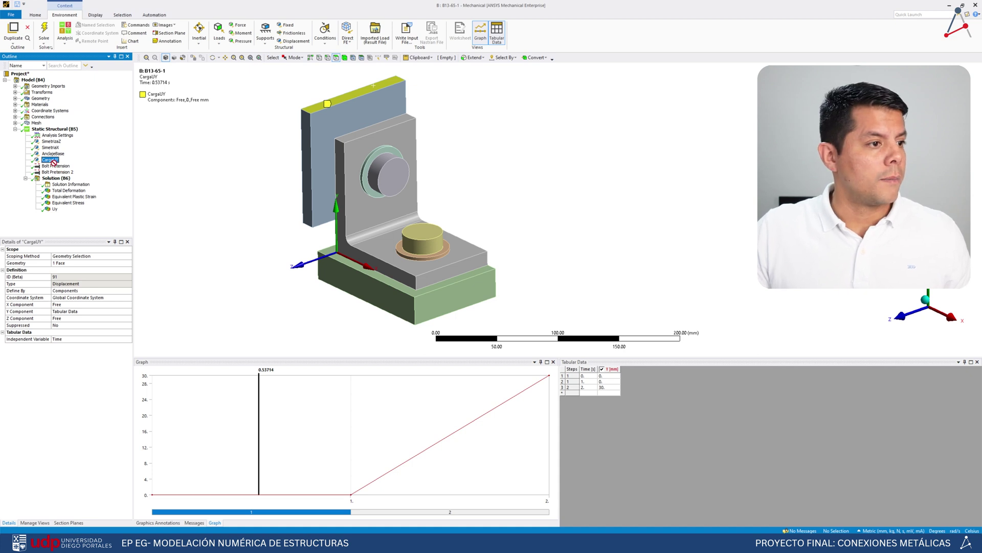
pyautogui.click(67, 179)
pyautogui.moveTo(66, 179); pyautogui.dragTo(65, 180)
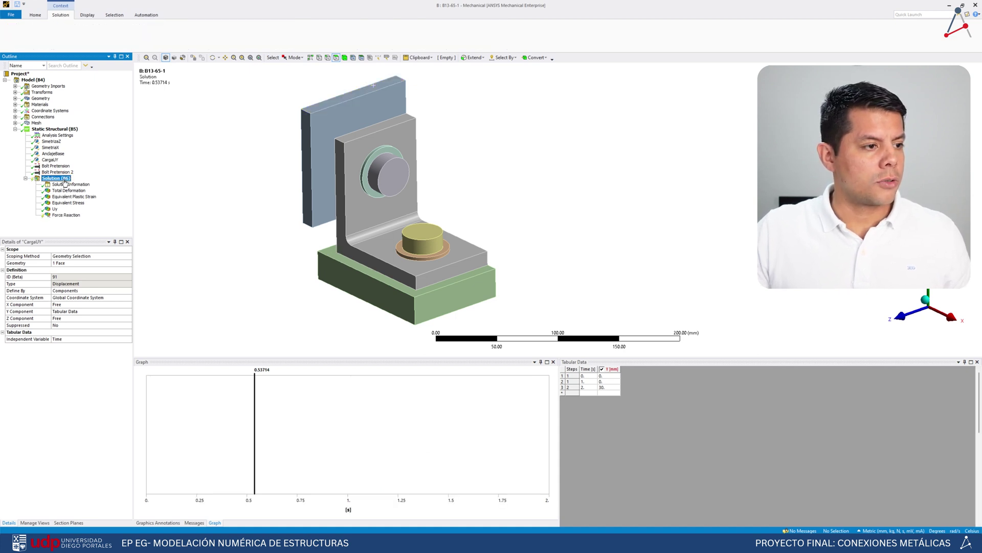
# Rename the Force Reaction probe as Ry
pyautogui.rightClick(64, 215)
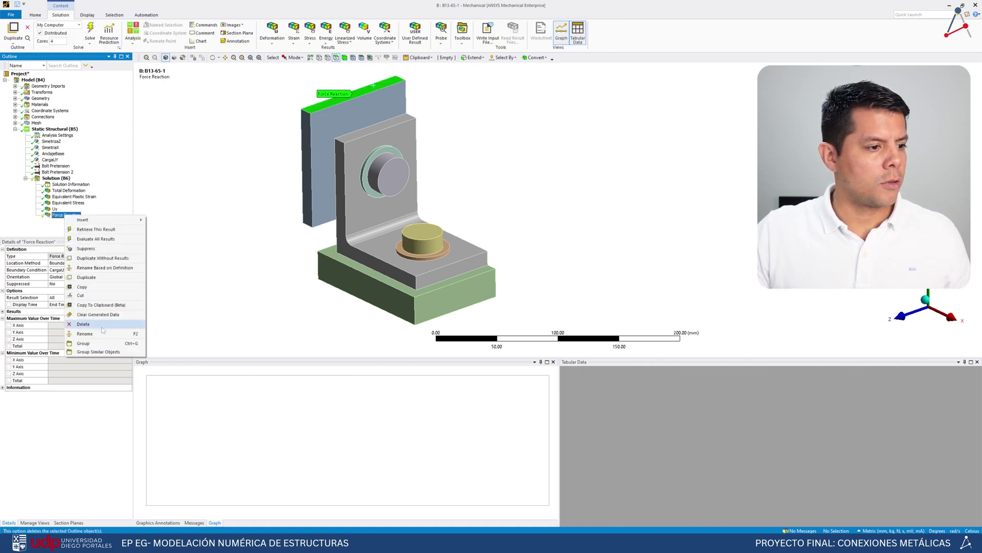
pyautogui.click(95, 330)
pyautogui.write('F')
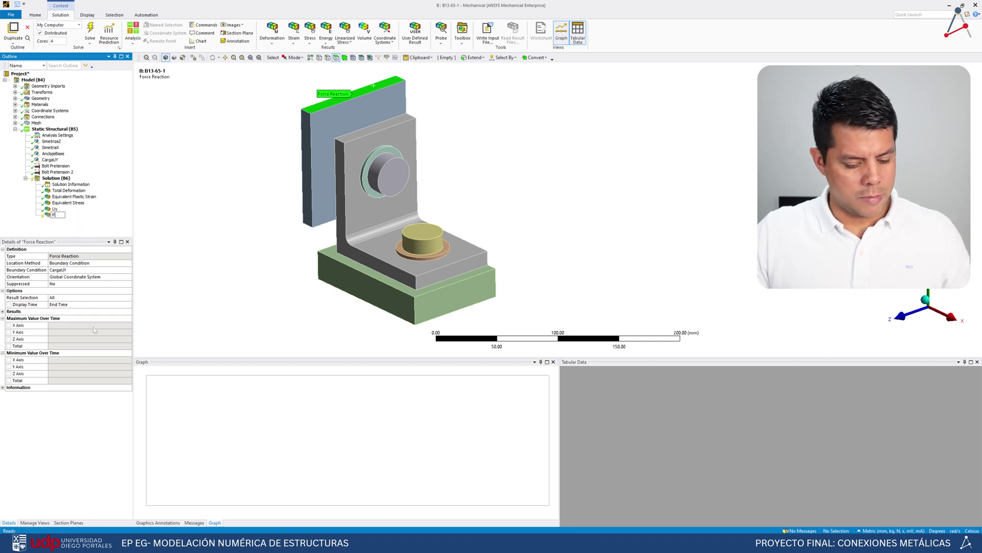
pyautogui.write('y')
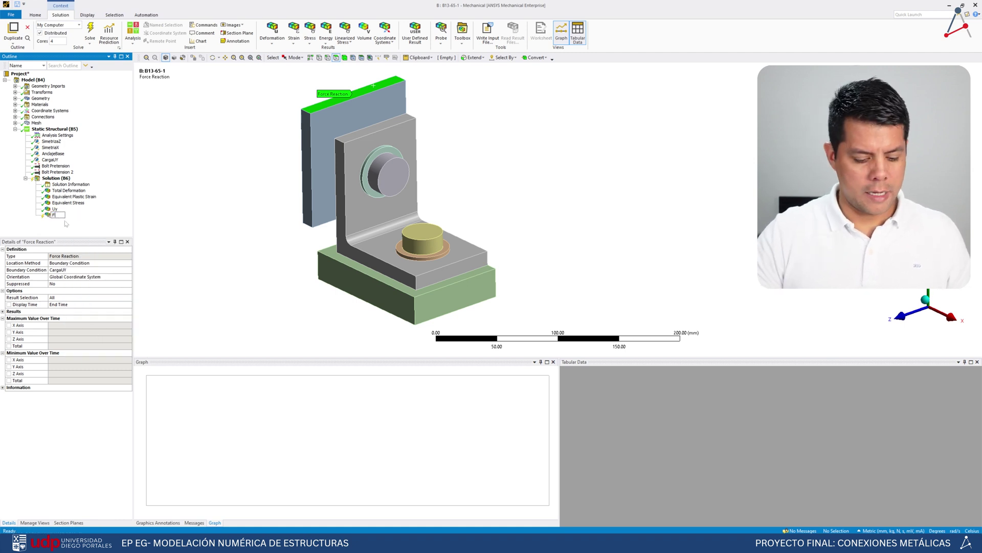
pyautogui.press('BackSpace')
pyautogui.press('BackSpace')
pyautogui.write('Ry')
pyautogui.press('Return')
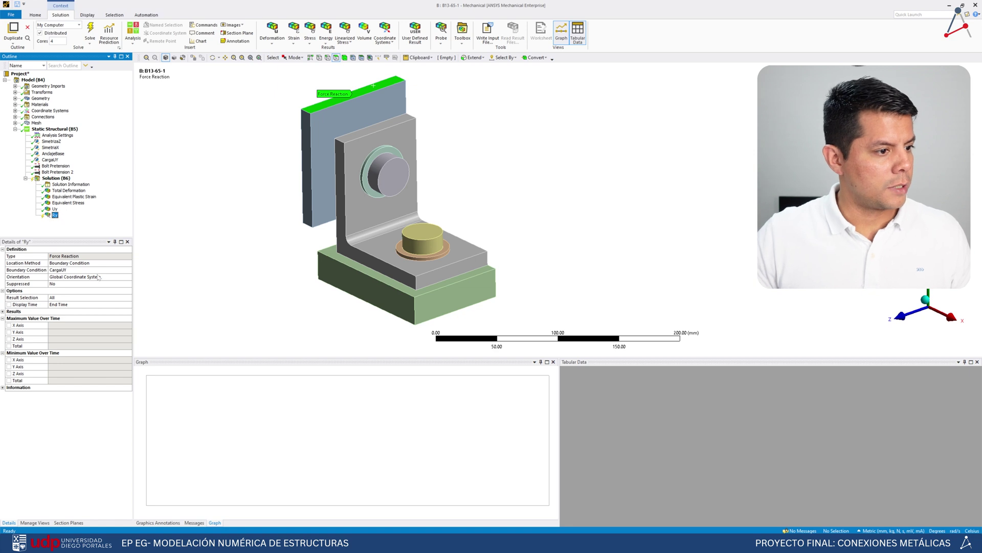
# Limit the Ry probe's result selection to the Y Axis and evaluate all results
pyautogui.click(71, 297)
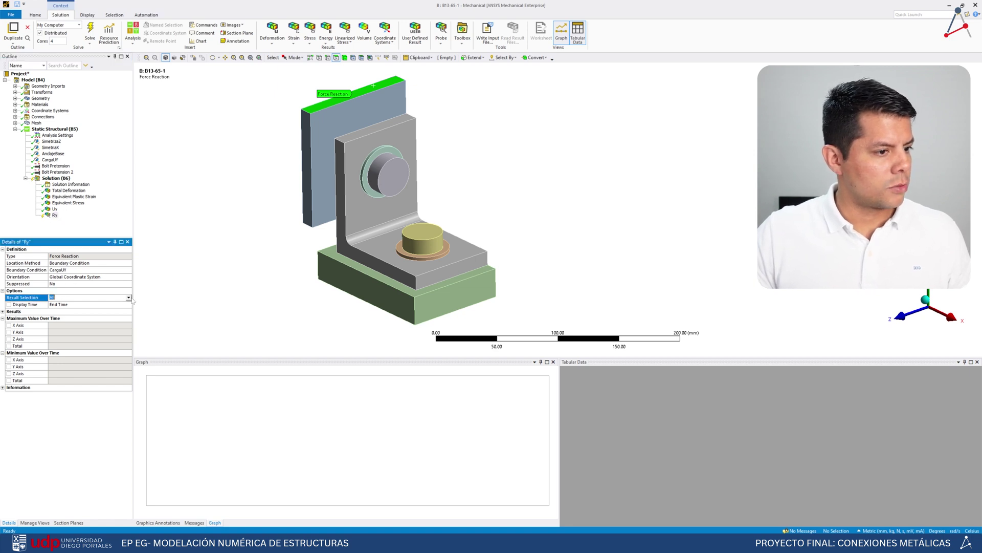
pyautogui.click(128, 297)
pyautogui.click(70, 318)
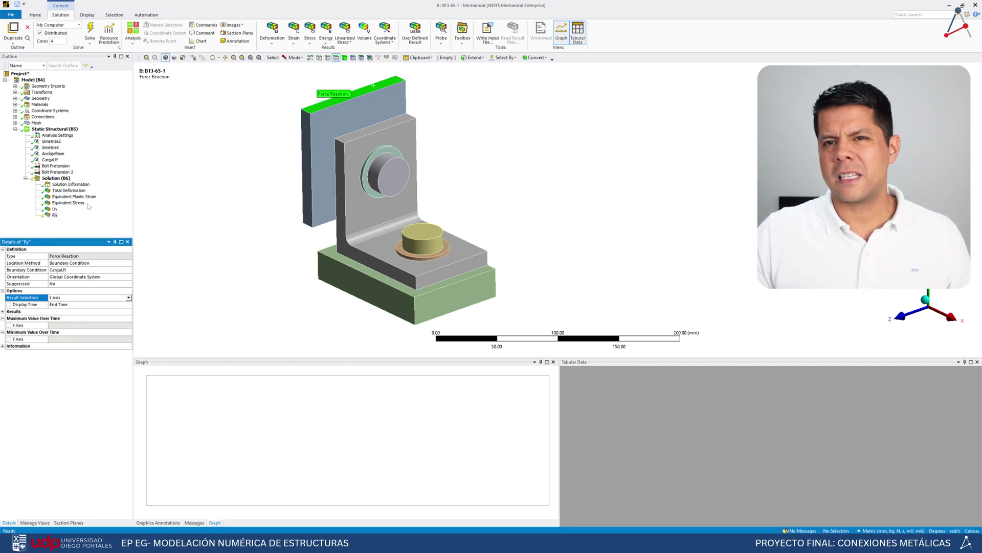
pyautogui.rightClick(53, 215)
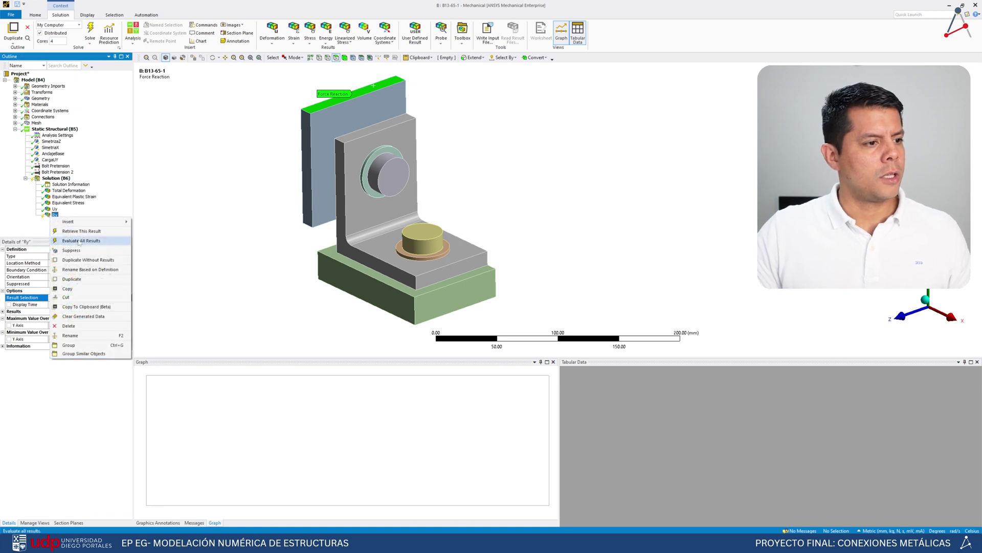
pyautogui.click(83, 242)
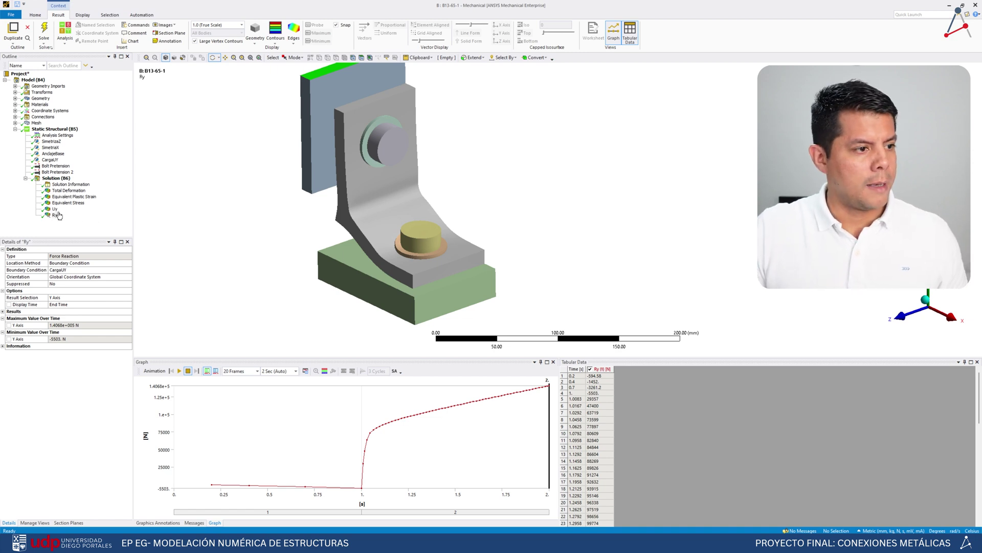
# Create a chart from the Uy and Ry results and rename it Ry vs Uy
pyautogui.keyDown('ctrl'); pyautogui.click(55, 209); pyautogui.keyUp('ctrl')
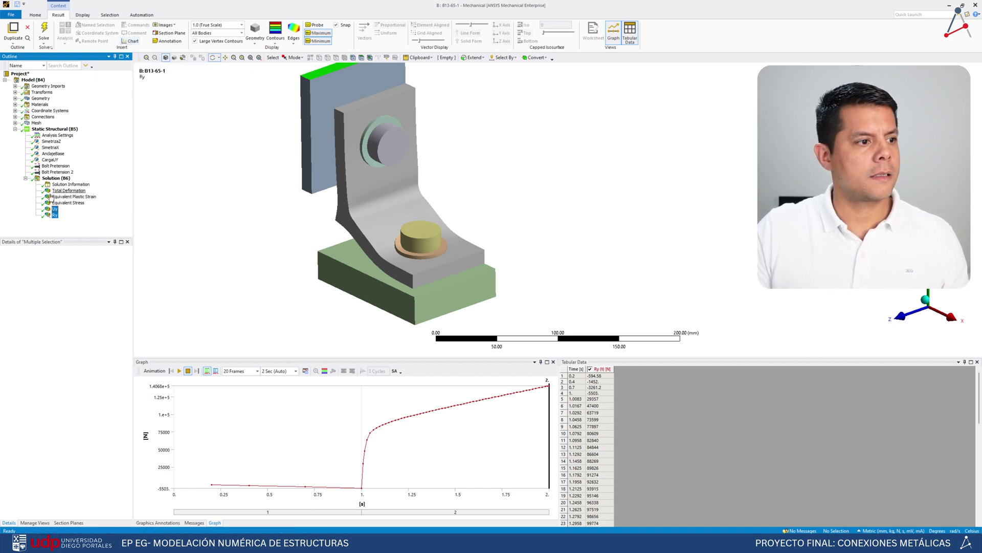
pyautogui.keyDown('ctrl'); pyautogui.click(55, 216); pyautogui.keyUp('ctrl')
pyautogui.keyDown('ctrl'); pyautogui.click(55, 216); pyautogui.keyUp('ctrl')
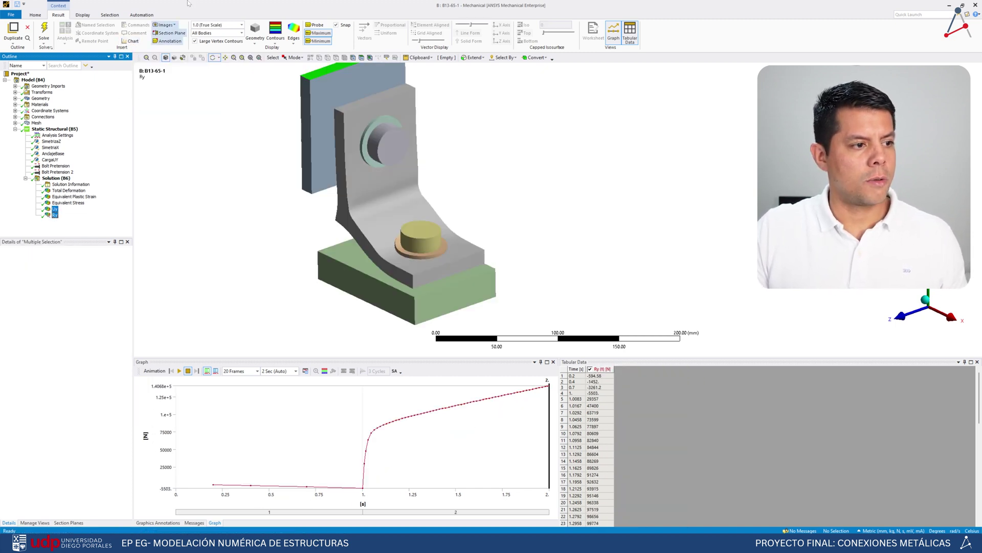
pyautogui.click(131, 41)
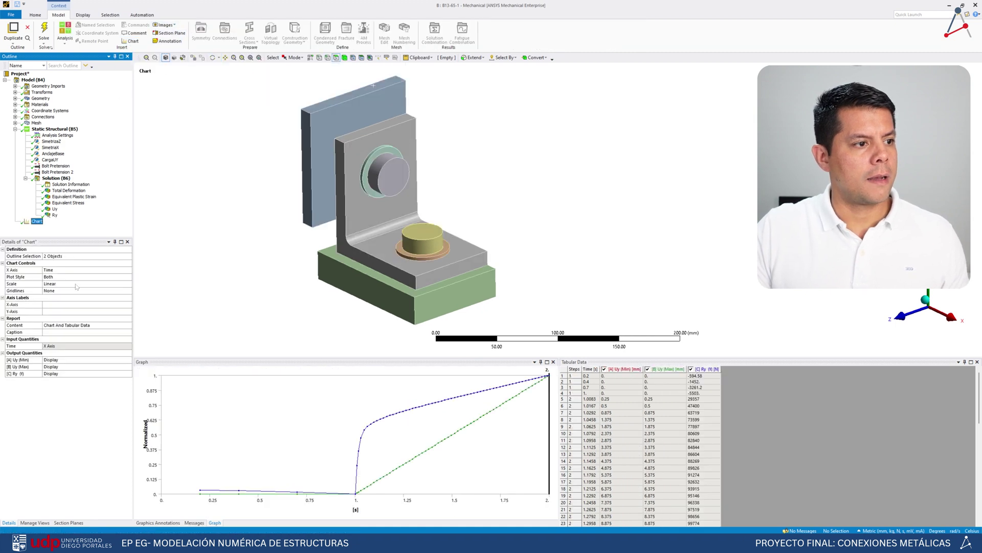
pyautogui.rightClick(32, 223)
pyautogui.click(65, 278)
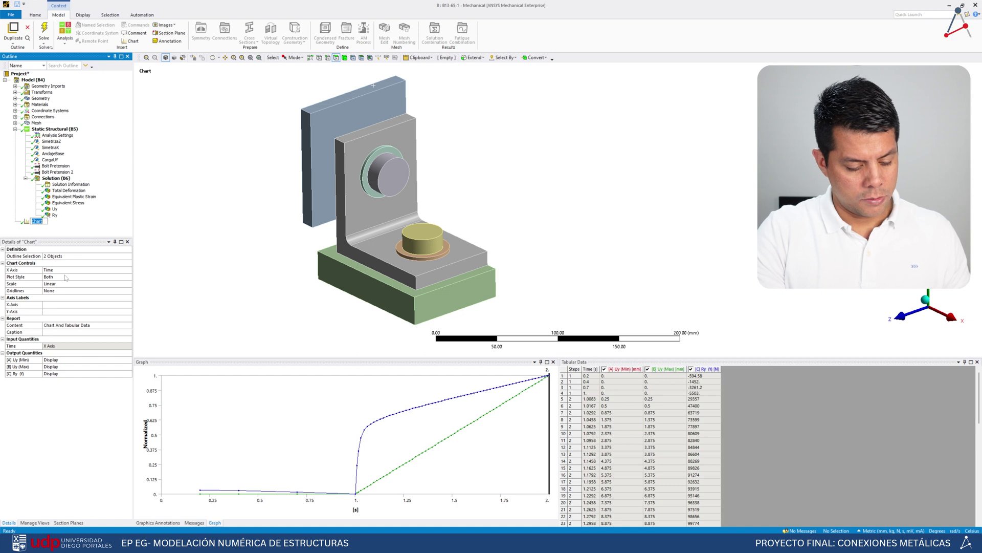
pyautogui.write('Ry vs Uy')
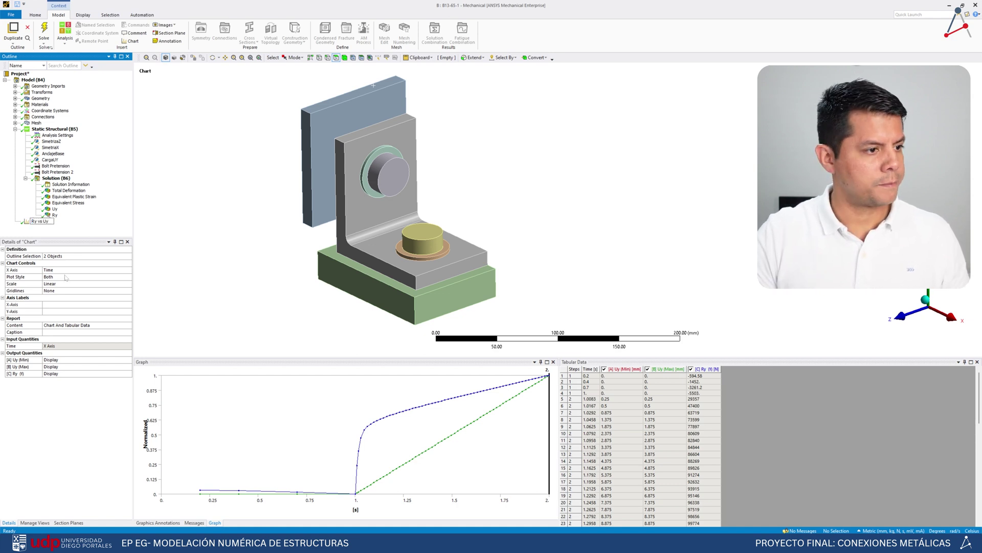
pyautogui.press('Return')
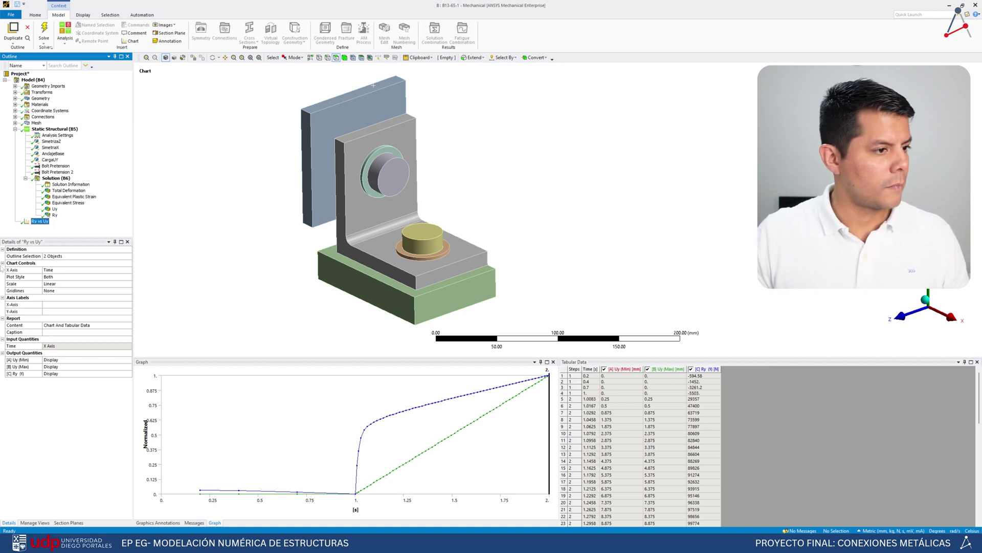
# Configure the Ry vs Uy chart with Uy (Max) as X axis, gridlines set to Both, and Time and Uy (Min) omitted
pyautogui.click(53, 272)
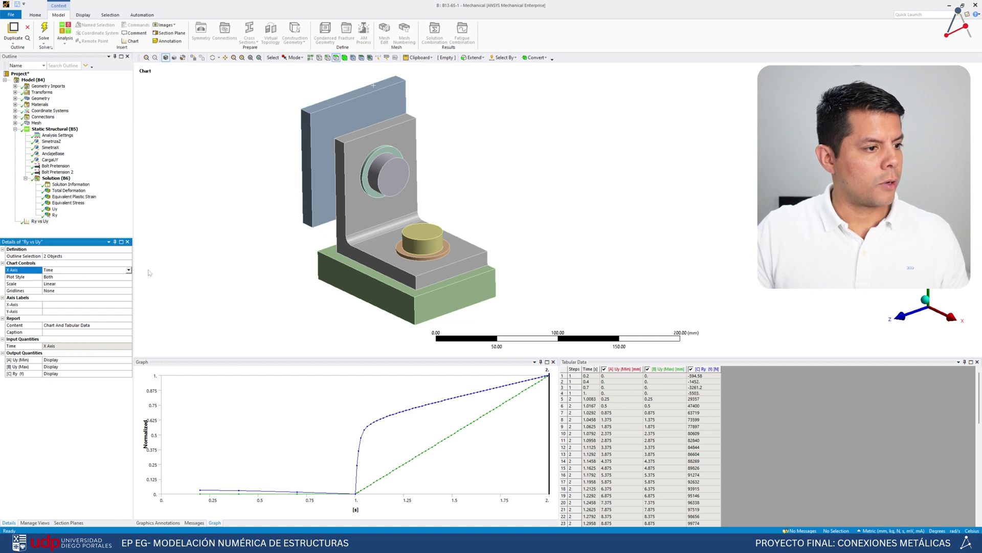
pyautogui.click(128, 270)
pyautogui.click(72, 288)
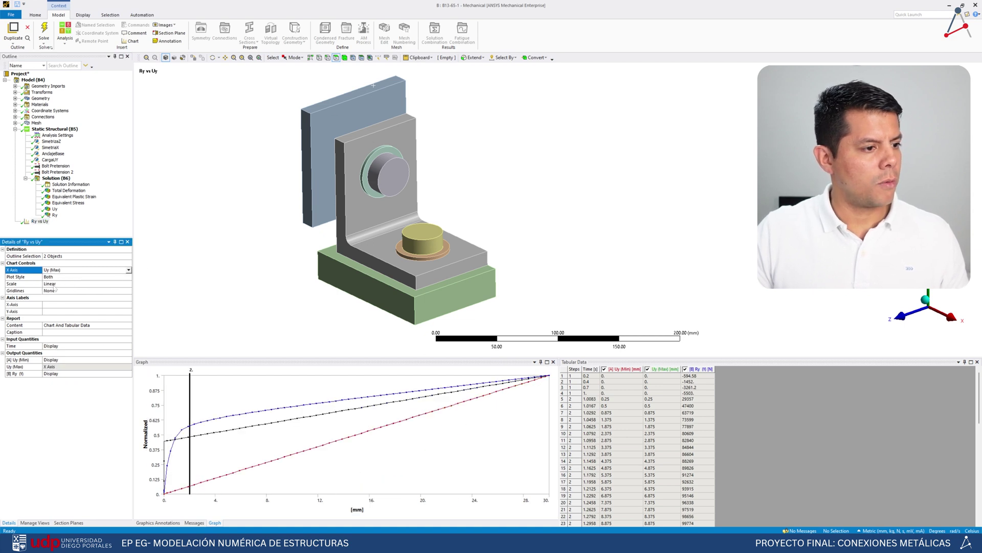
pyautogui.doubleClick(62, 291)
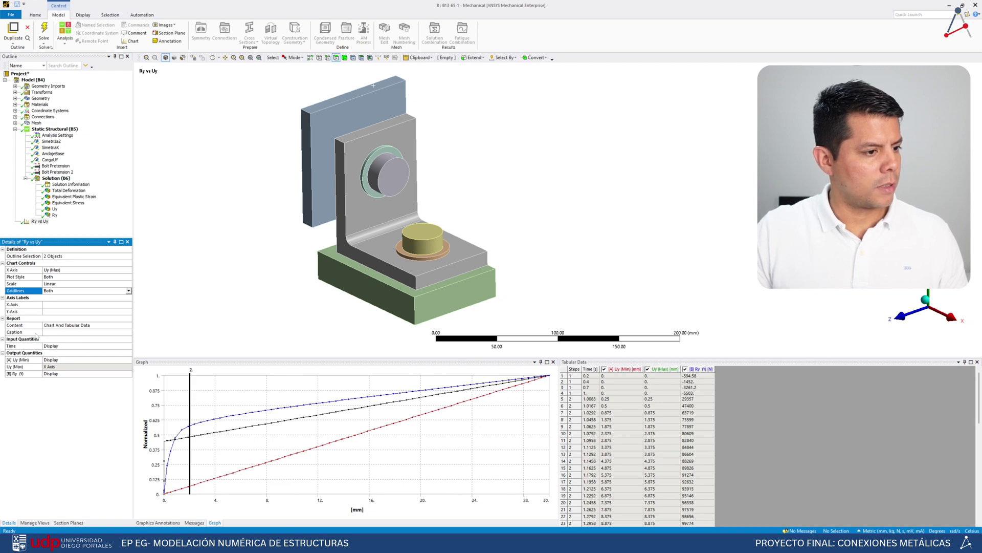
pyautogui.doubleClick(42, 347)
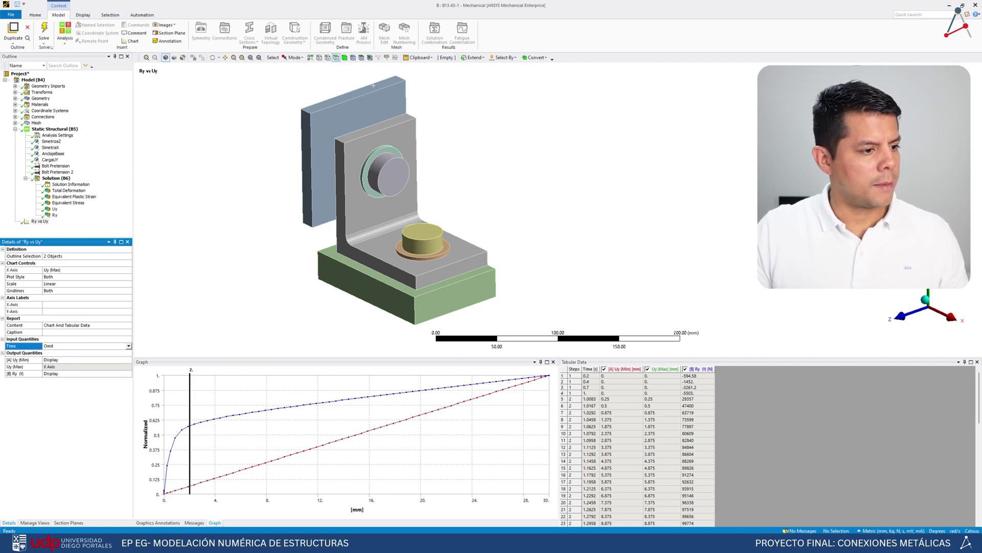
pyautogui.doubleClick(30, 364)
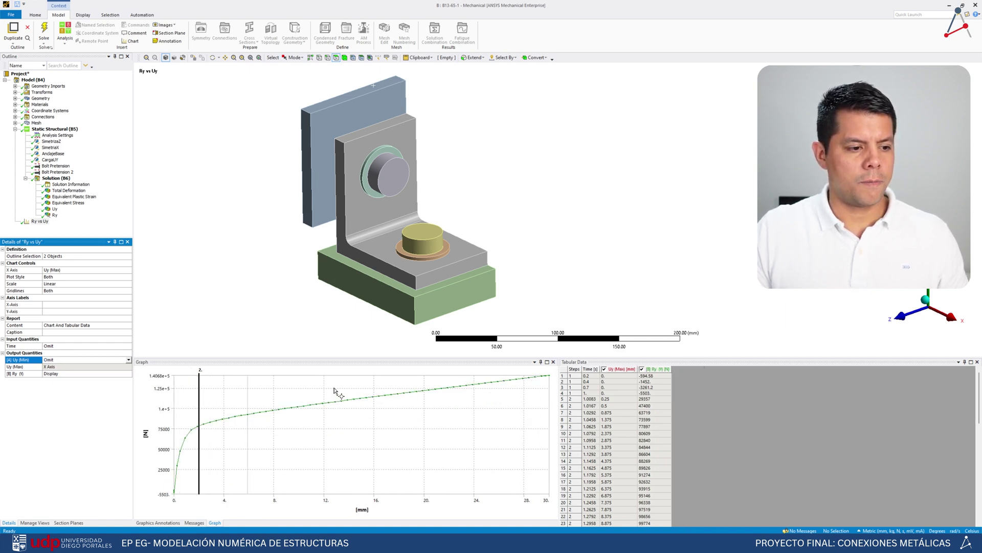
# Export all rows of the Ry vs Uy tabular data as a text file named FEA.csv in the Graficas folder
pyautogui.click(566, 369)
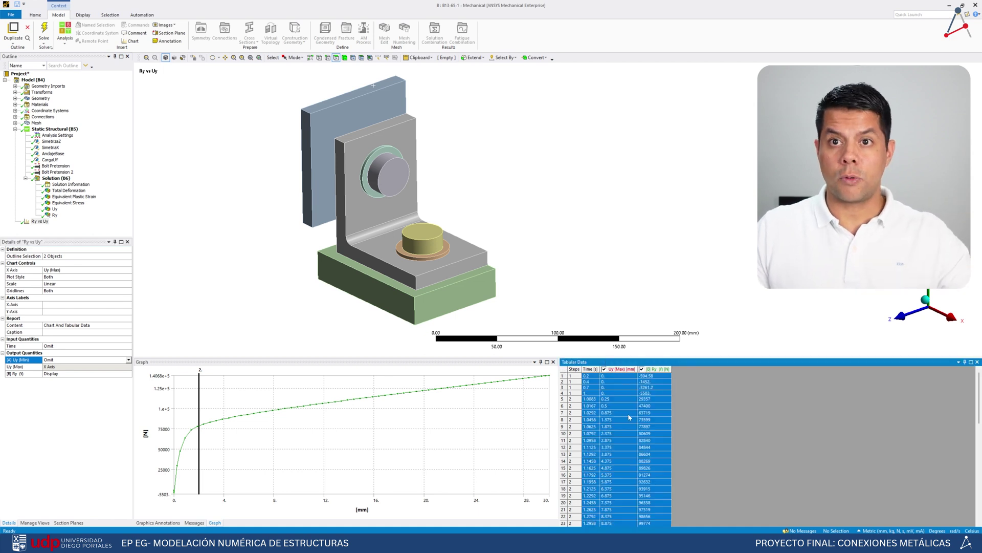
pyautogui.rightClick(608, 384)
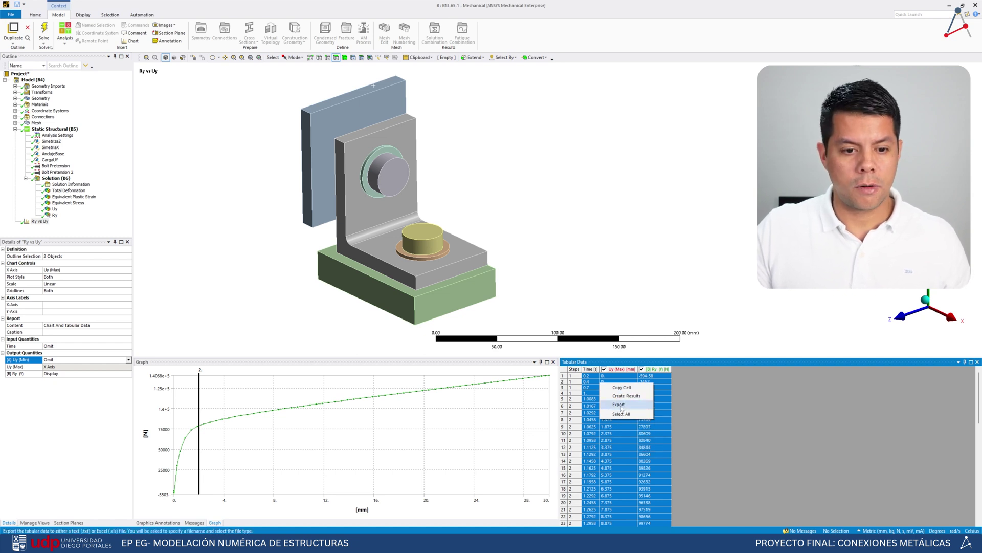
pyautogui.click(620, 405)
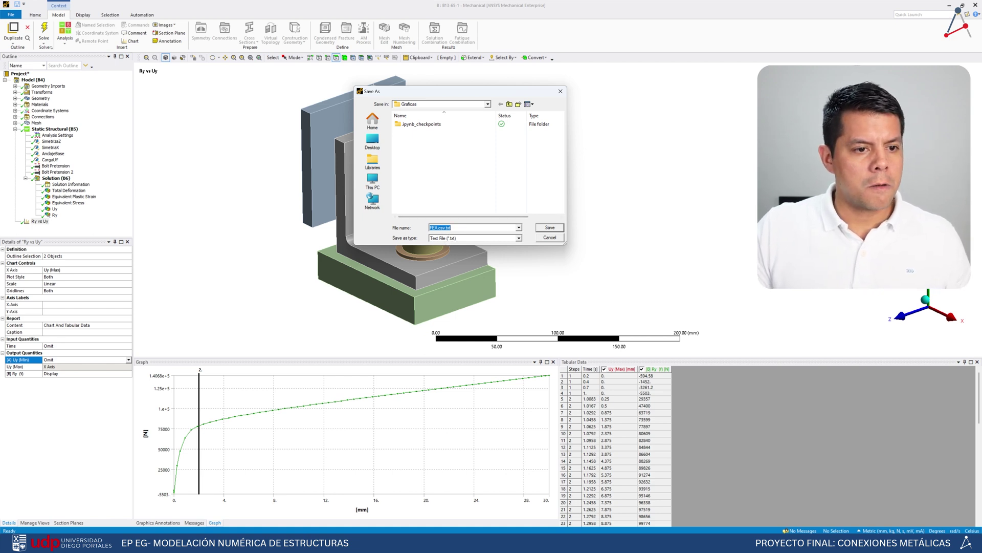
pyautogui.click(443, 227)
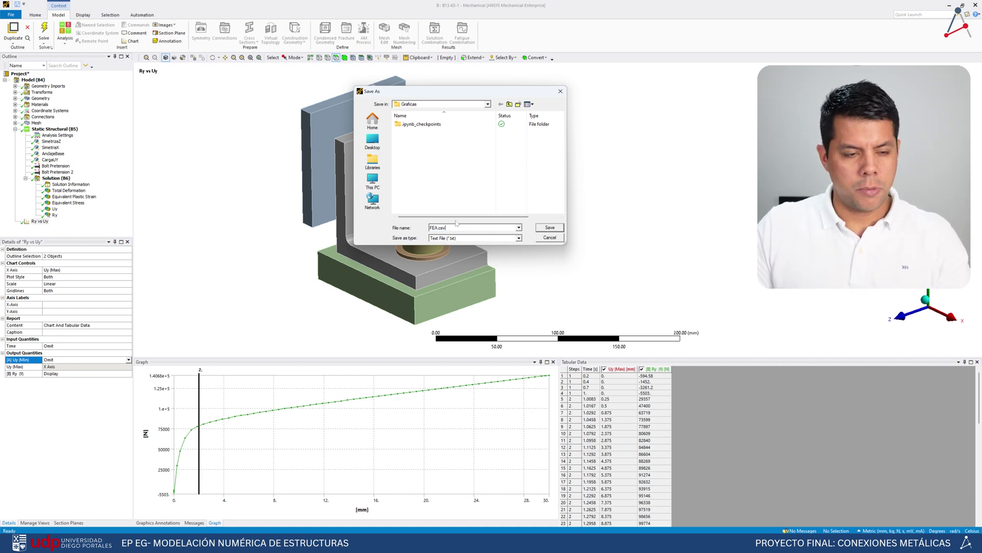
pyautogui.press('End')
pyautogui.press('BackSpace')
pyautogui.press('BackSpace')
pyautogui.press('BackSpace')
pyautogui.press('BackSpace')
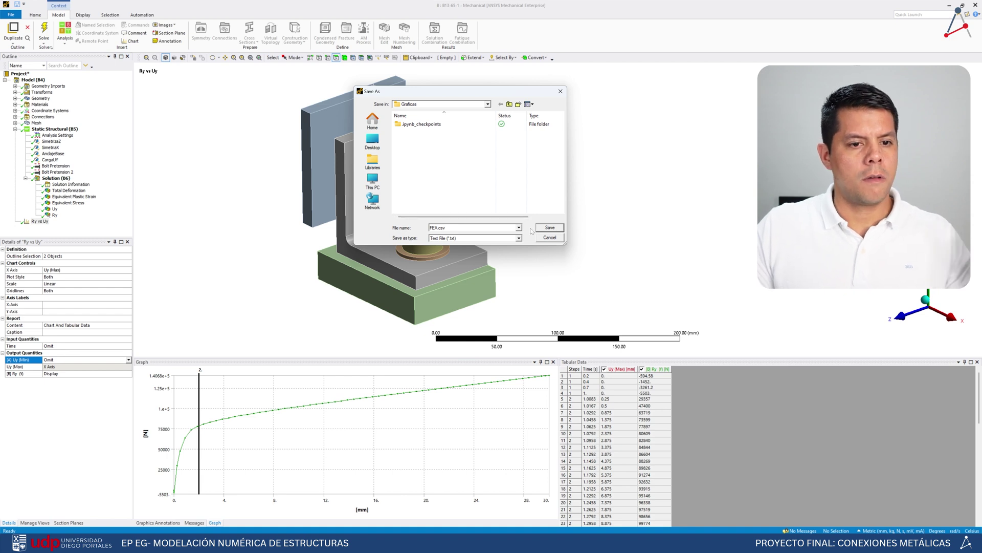
pyautogui.click(555, 229)
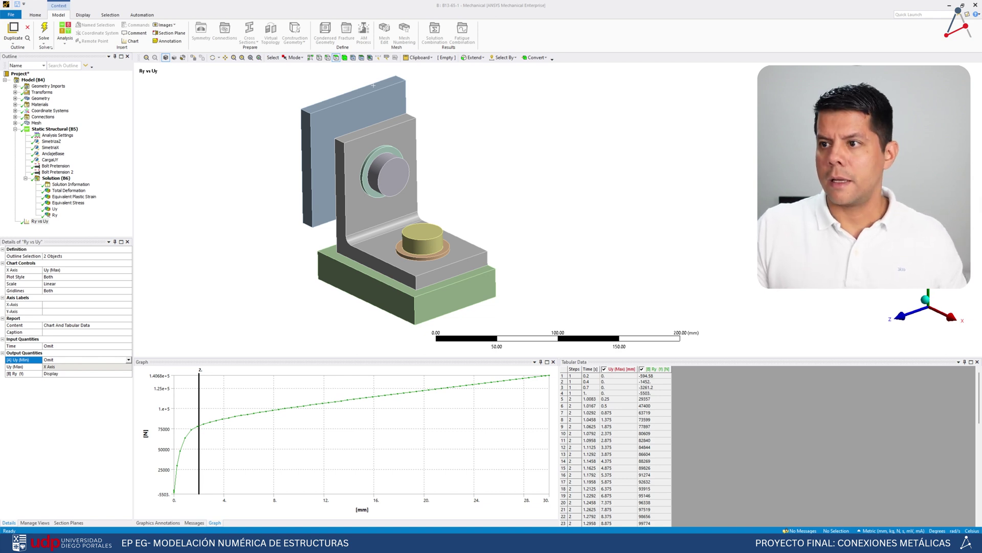
# In File Explorer's Graficas folder, rename the exported text file to FEA.csv by removing its txt extension
pyautogui.moveTo(981, 98); pyautogui.dragTo(446, 113)
pyautogui.click(338, 204)
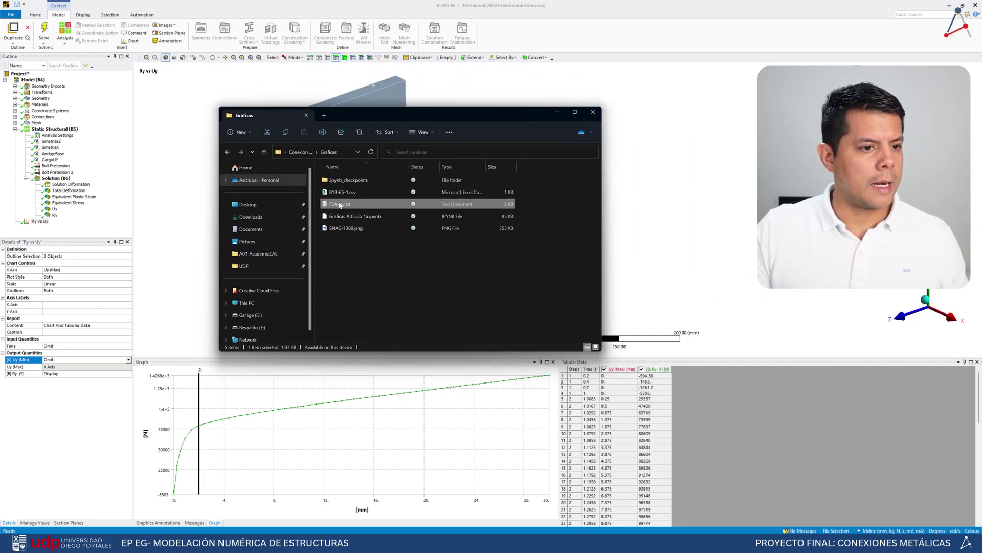
pyautogui.doubleClick(349, 204)
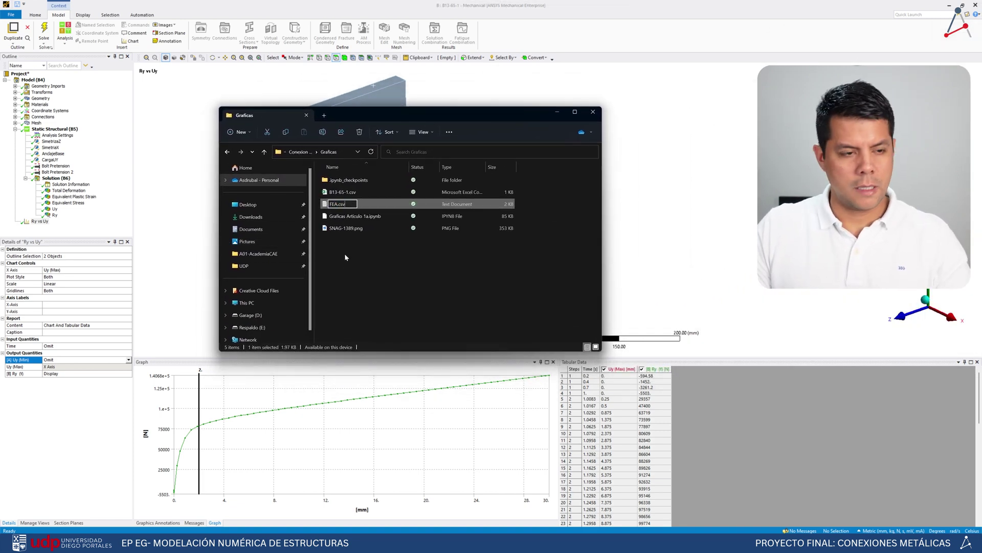
pyautogui.press('BackSpace')
pyautogui.press('BackSpace')
pyautogui.press('Return')
pyautogui.click(524, 277)
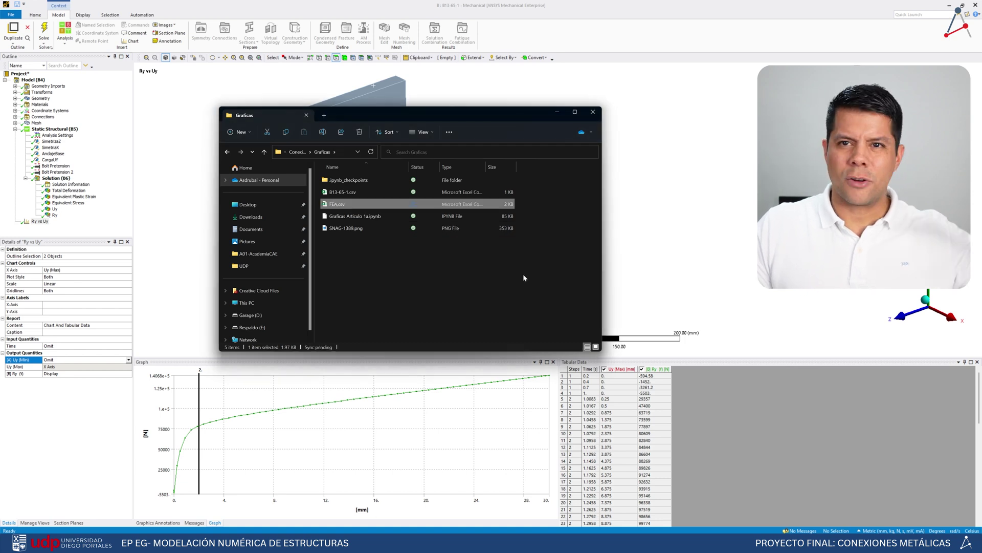
# Open FEA.csv from the Graficas folder in Notepad
pyautogui.rightClick(344, 207)
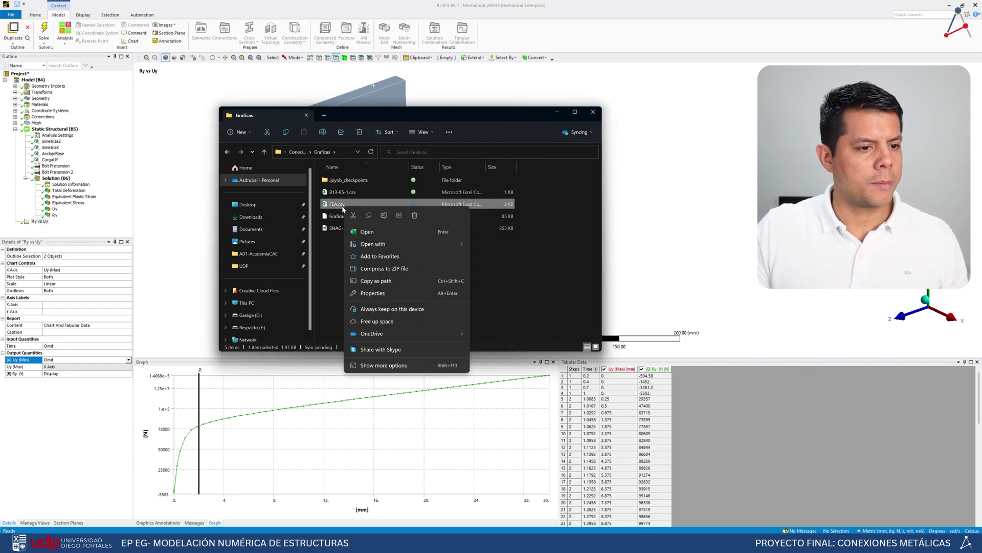
pyautogui.moveTo(402, 242)
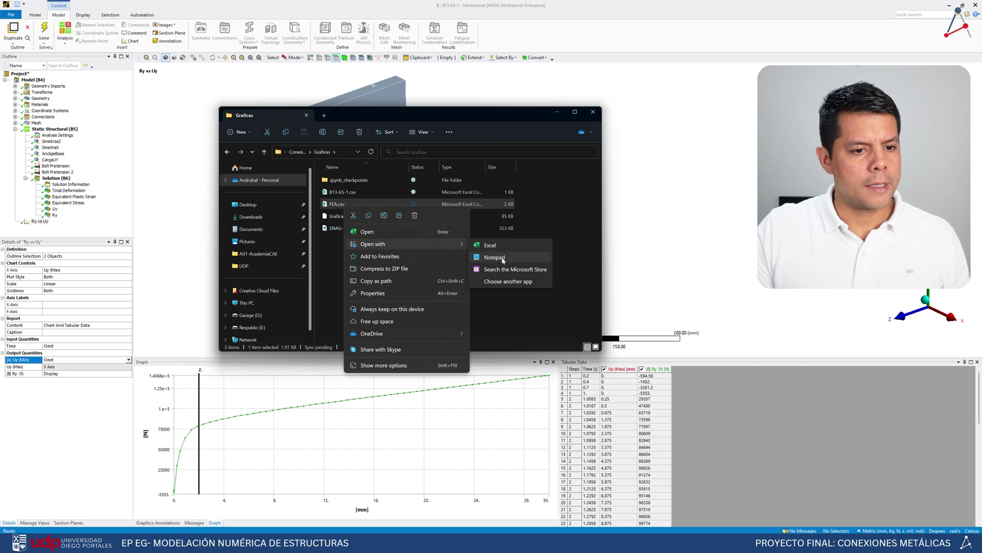
pyautogui.click(494, 256)
pyautogui.moveTo(548, 69); pyautogui.dragTo(474, 106)
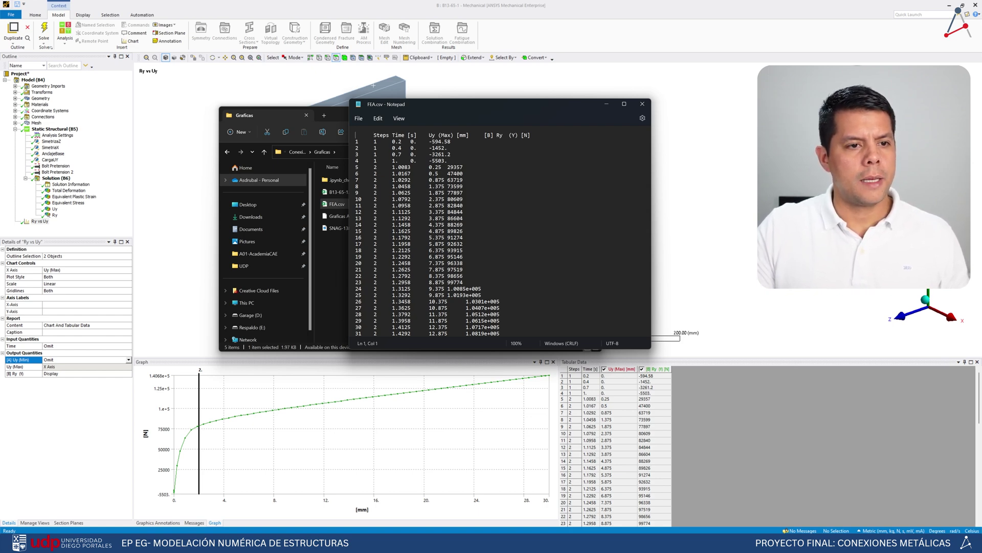
# Shorten the header names in FEA.csv to Time, Uy and Ry by deleting the units and extra labels
pyautogui.moveTo(434, 135); pyautogui.dragTo(468, 135)
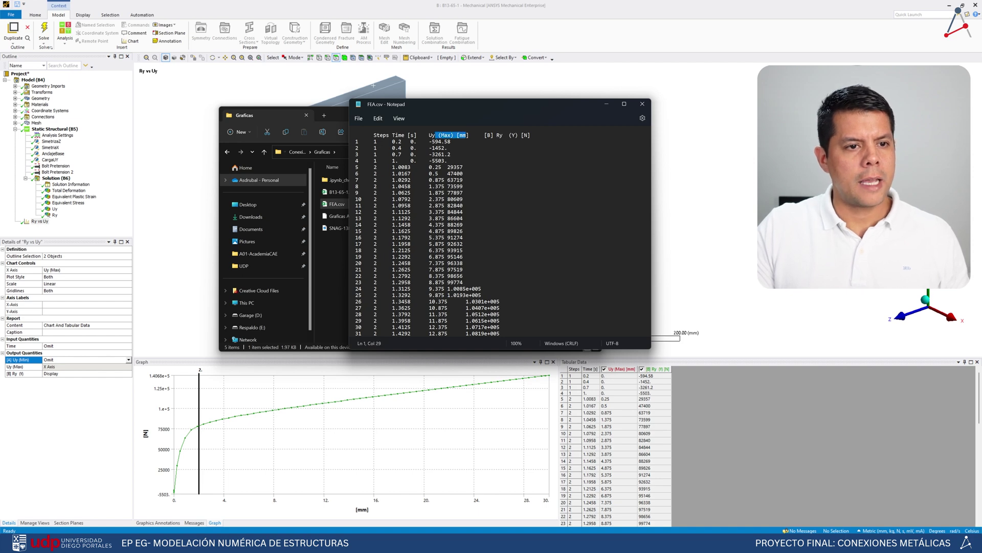
pyautogui.press('Delete')
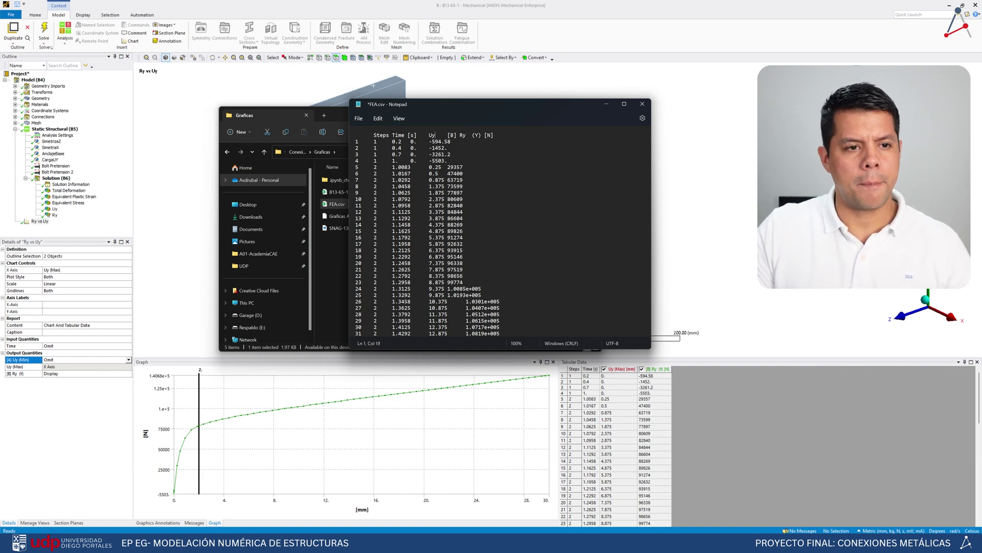
pyautogui.moveTo(447, 135); pyautogui.dragTo(481, 135)
pyautogui.press('Delete')
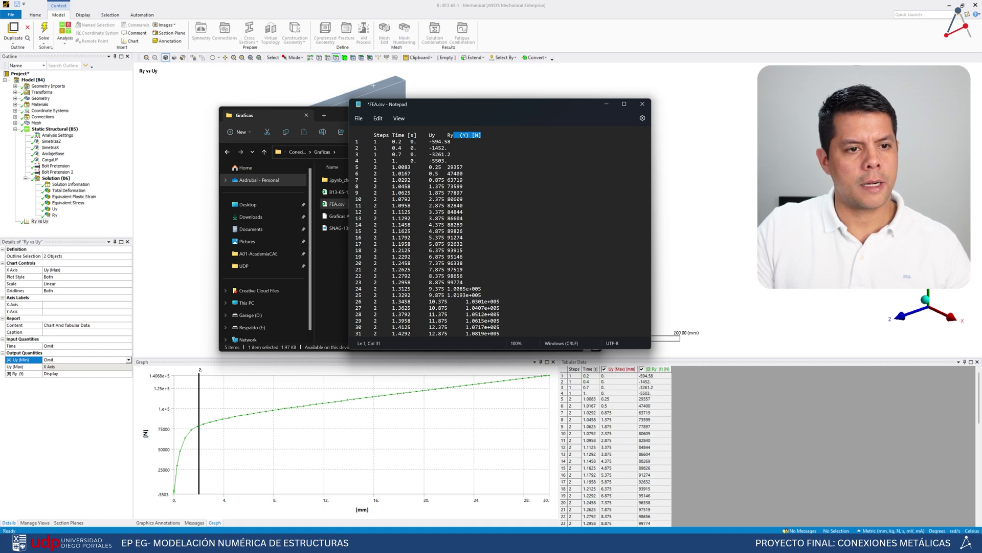
pyautogui.press('Delete')
pyautogui.click(405, 135)
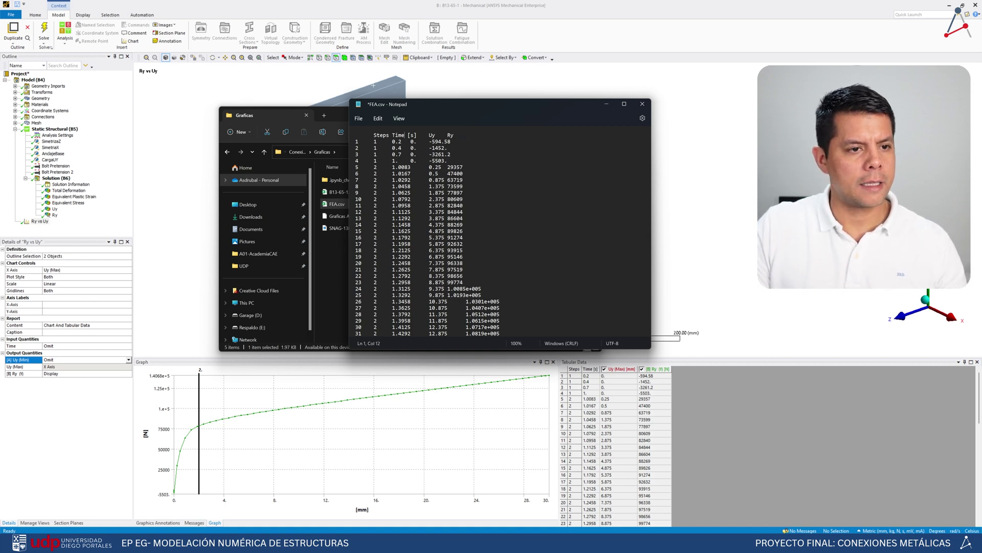
pyautogui.moveTo(405, 135); pyautogui.dragTo(417, 135)
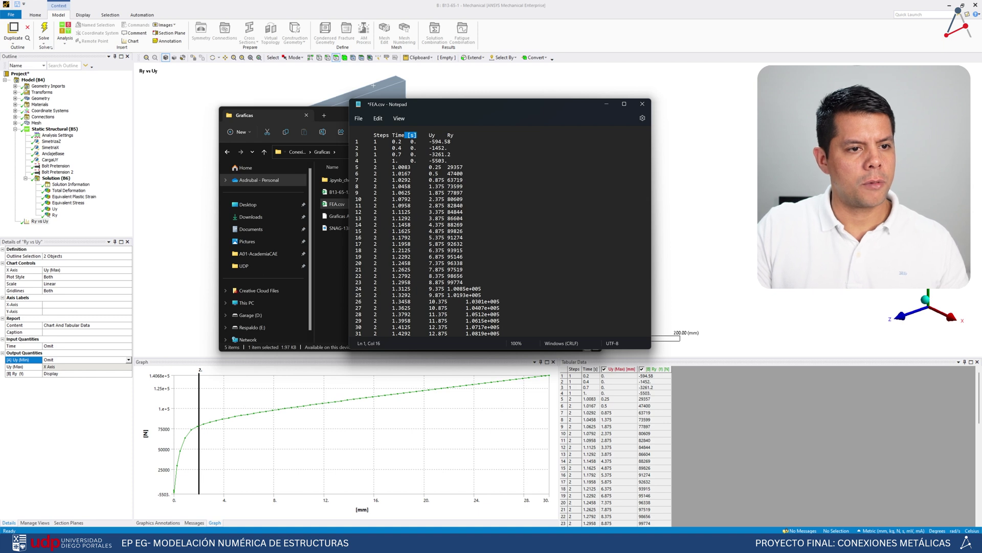
pyautogui.press('Delete')
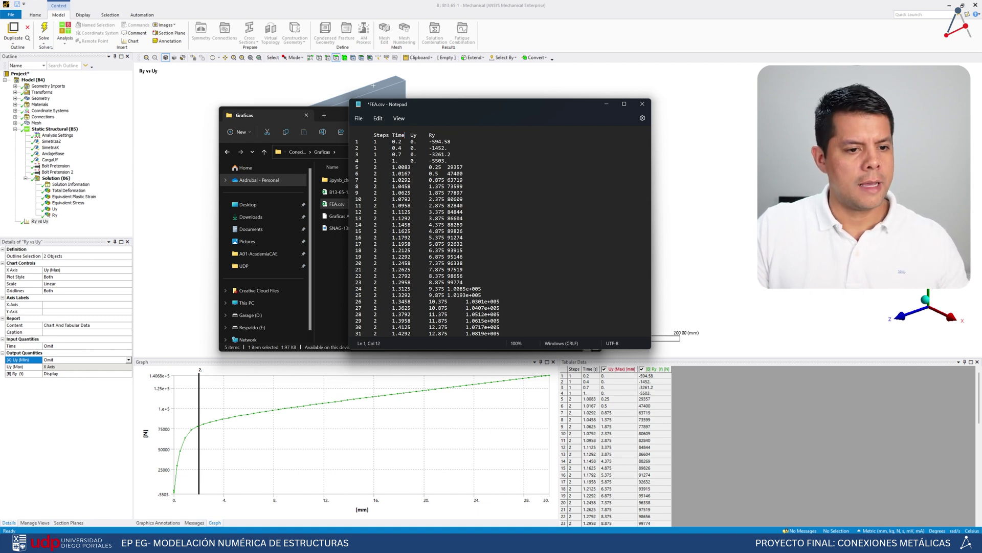
# Save and close the edited FEA.csv, and minimize the Graficas folder window
pyautogui.click(360, 119)
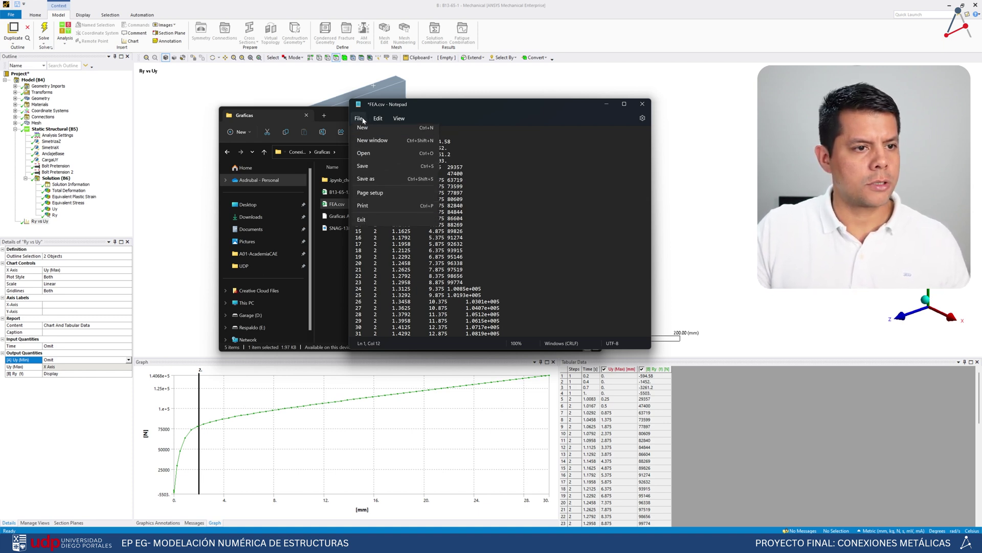
pyautogui.click(367, 172)
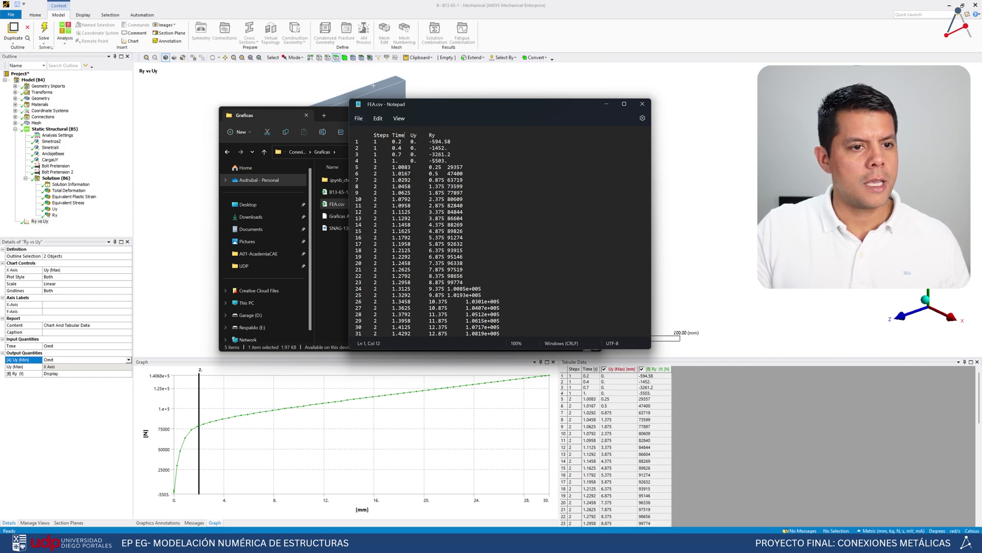
pyautogui.click(643, 105)
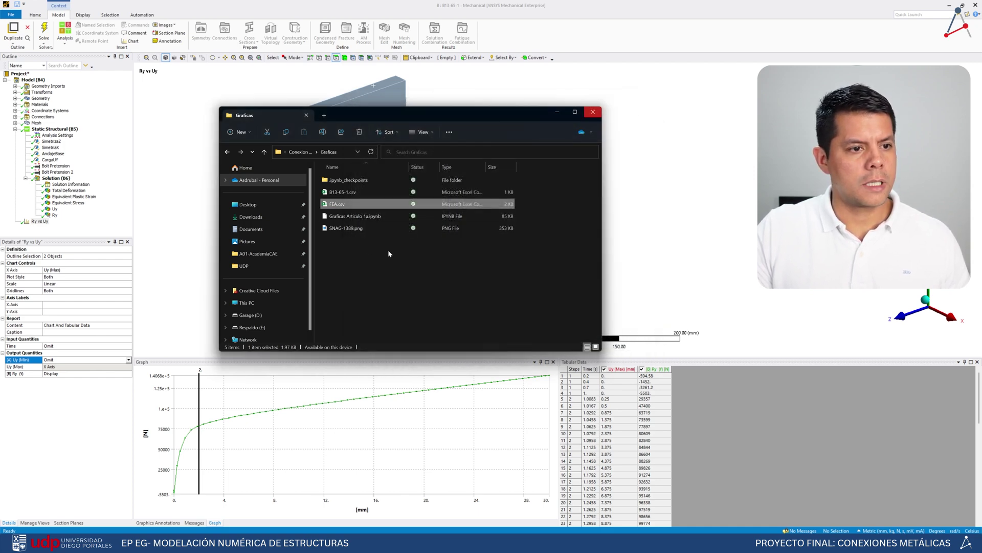
pyautogui.click(557, 111)
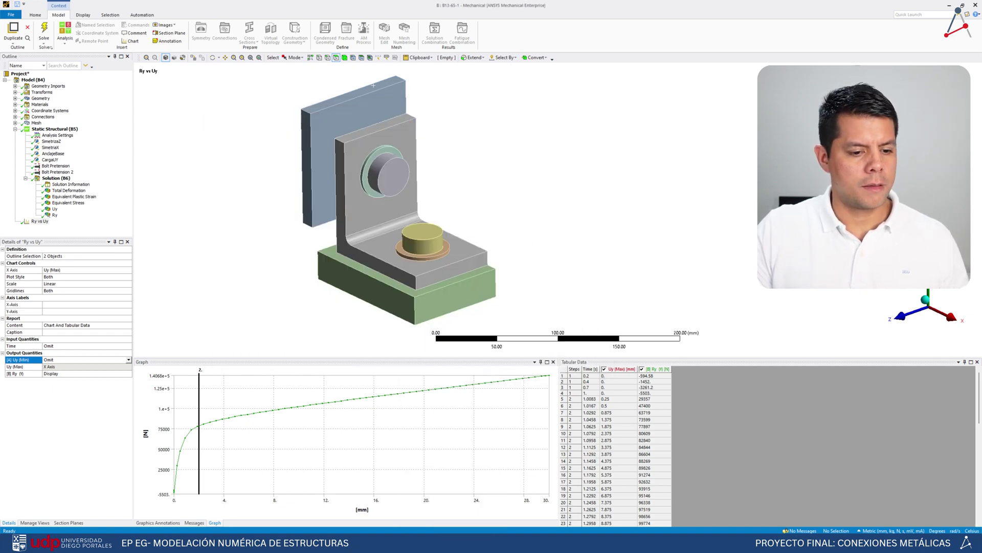
# Switch to the JupyterLab notebook, add blank lines after the RyTest line in the CSV-reading cell, and save the notebook
pyautogui.hotkey('alt', 'Tab')
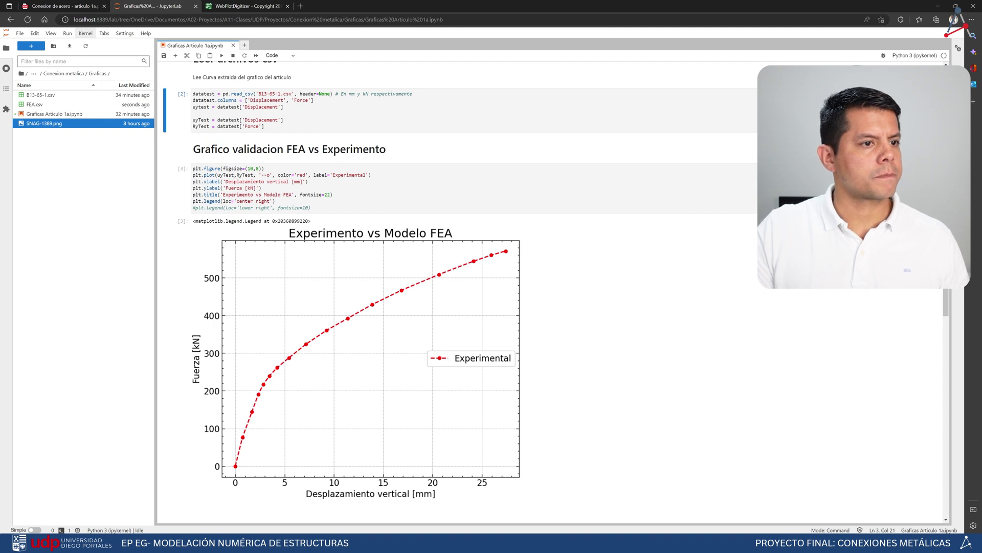
pyautogui.click(348, 127)
pyautogui.press('Return')
pyautogui.press('Return')
pyautogui.press('Return')
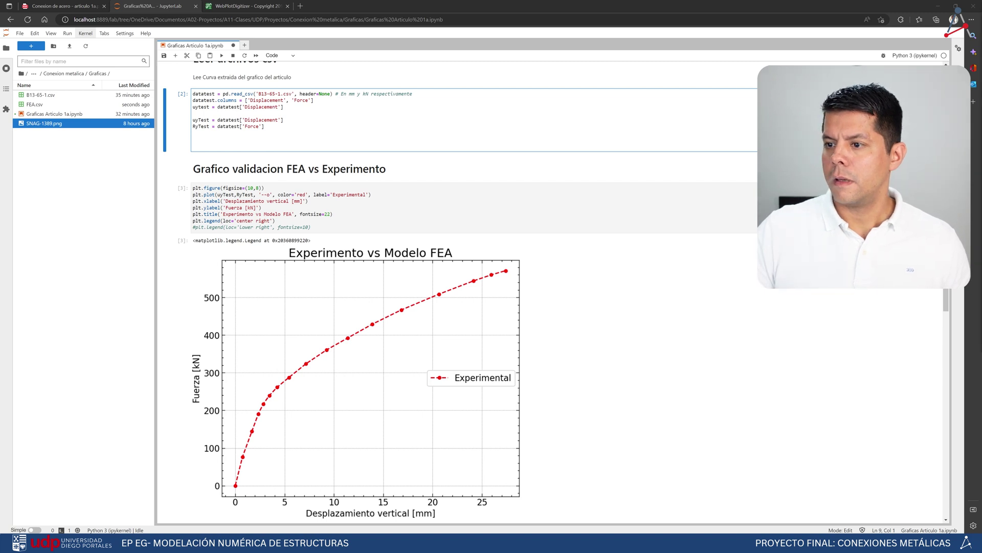
pyautogui.hotkey('ctrl', 's')
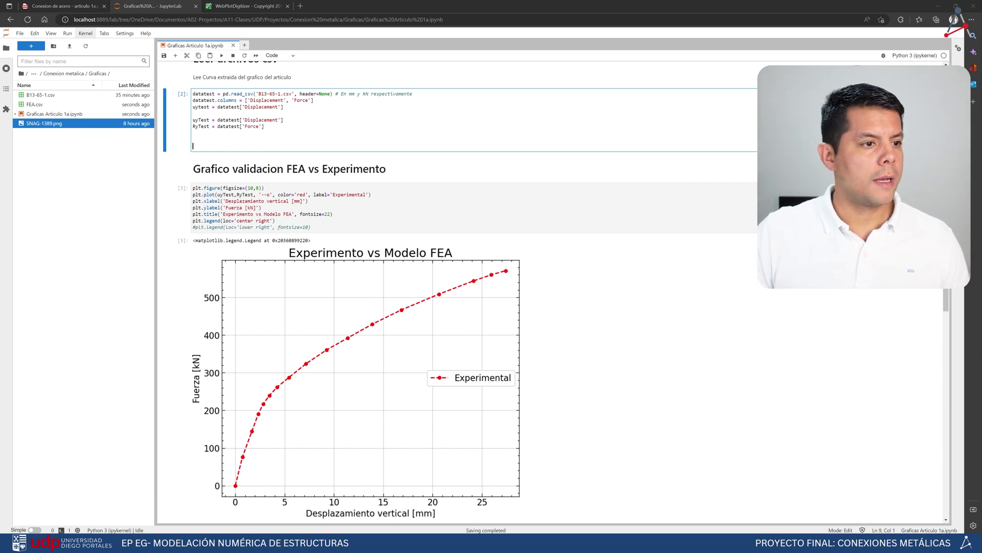
# Add the comment "# IMPORTAR ARCHIVO RESULTADO FEA" below the RyTest line, followed by blank lines for more code
pyautogui.click(228, 140)
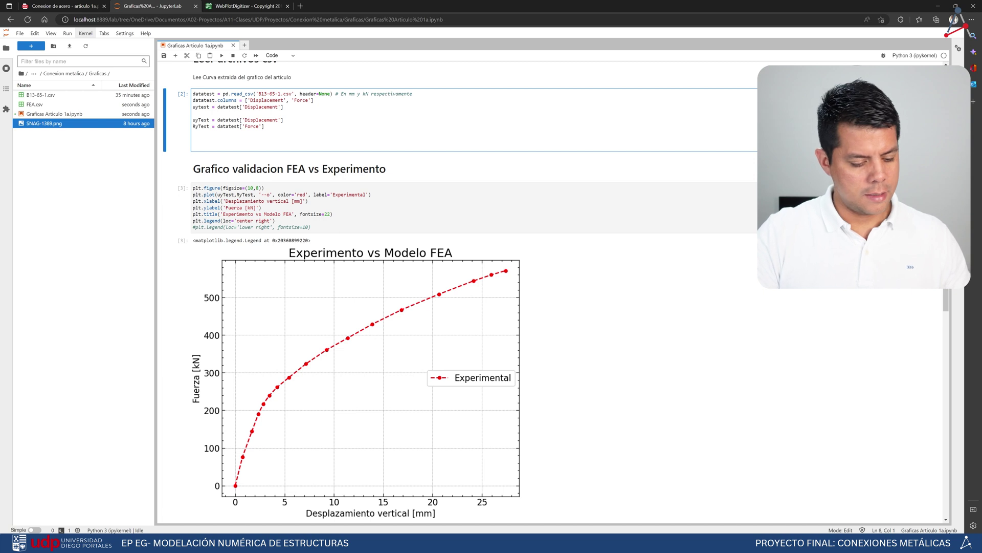
pyautogui.write('# IMPORTAR')
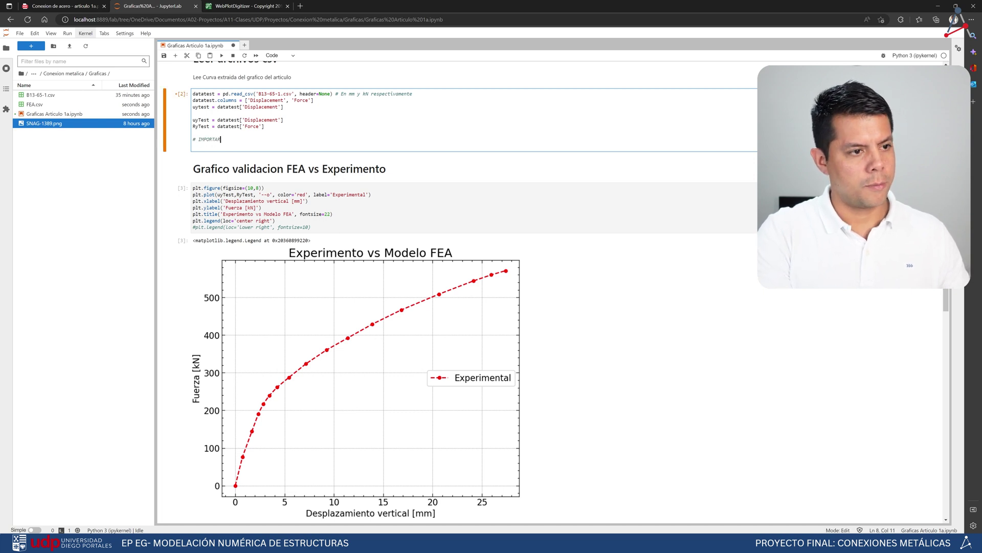
pyautogui.write(' ARCHIVO RESULTADO ')
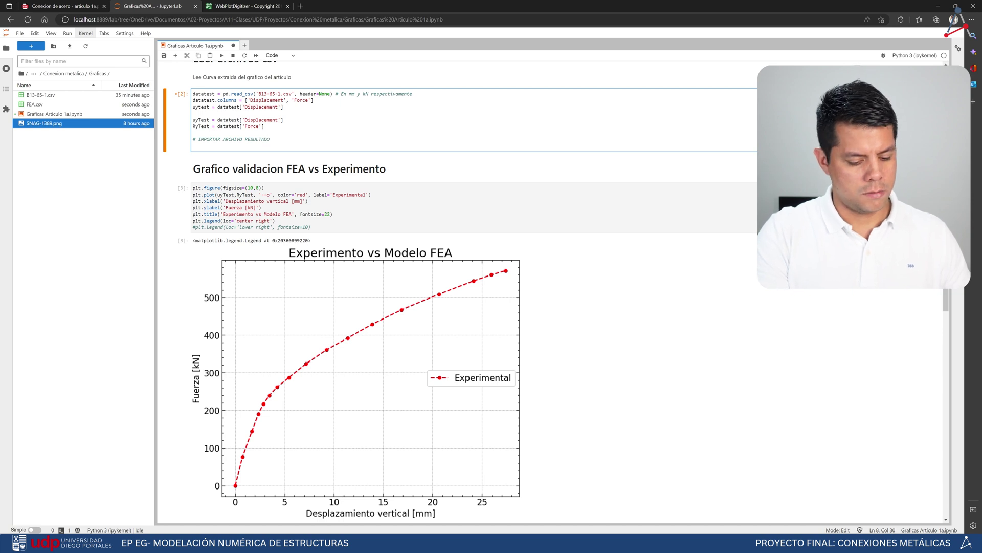
pyautogui.write('FEA')
pyautogui.press('Return')
pyautogui.press('Return')
pyautogui.press('Return')
pyautogui.press('Return')
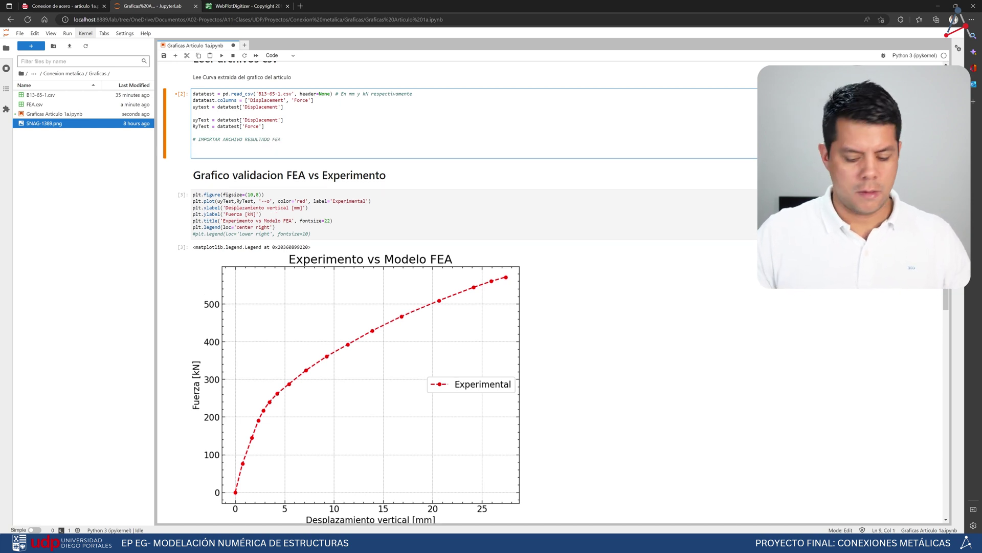
# Copy the experimental data import code below the FEA comment and change the copied read_csv file name to FEA.csv
pyautogui.moveTo(265, 127); pyautogui.dragTo(185, 92)
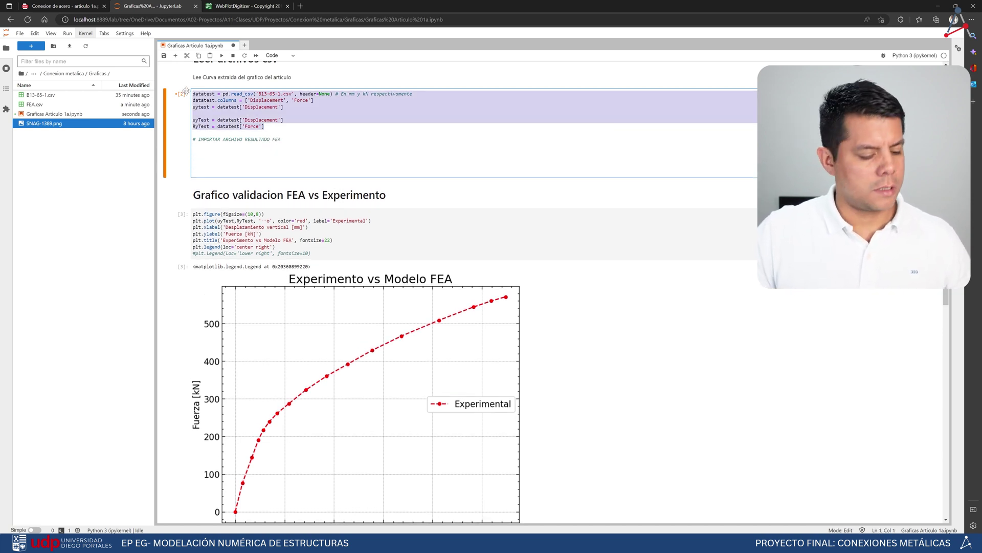
pyautogui.hotkey('ctrl', 'c')
pyautogui.click(194, 145)
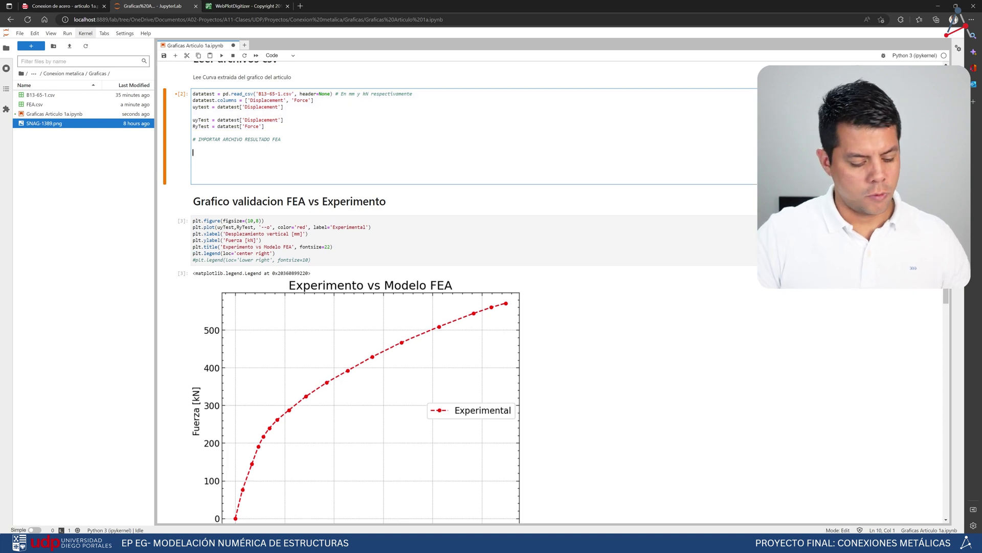
pyautogui.hotkey('ctrl', 'v')
pyautogui.moveTo(259, 152); pyautogui.dragTo(279, 152)
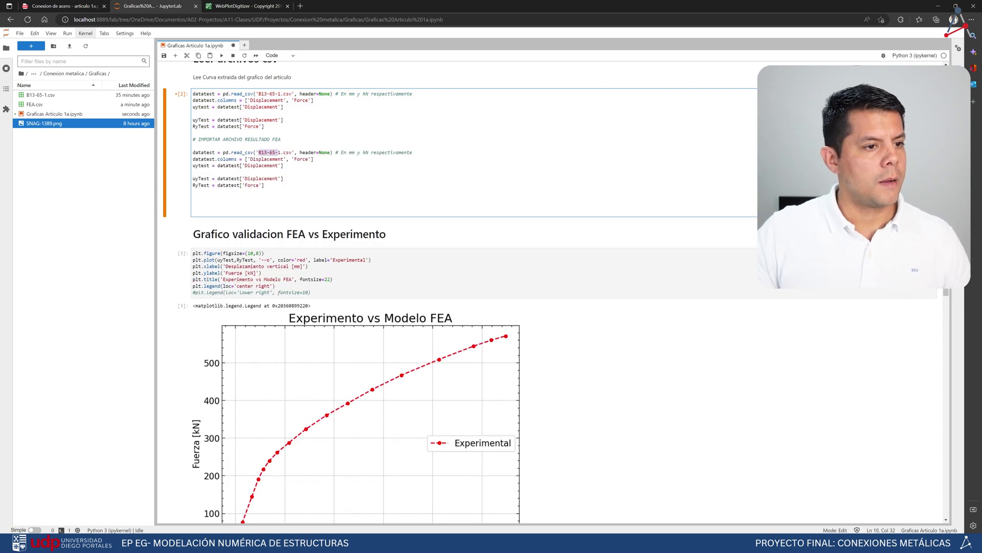
pyautogui.write('FEA')
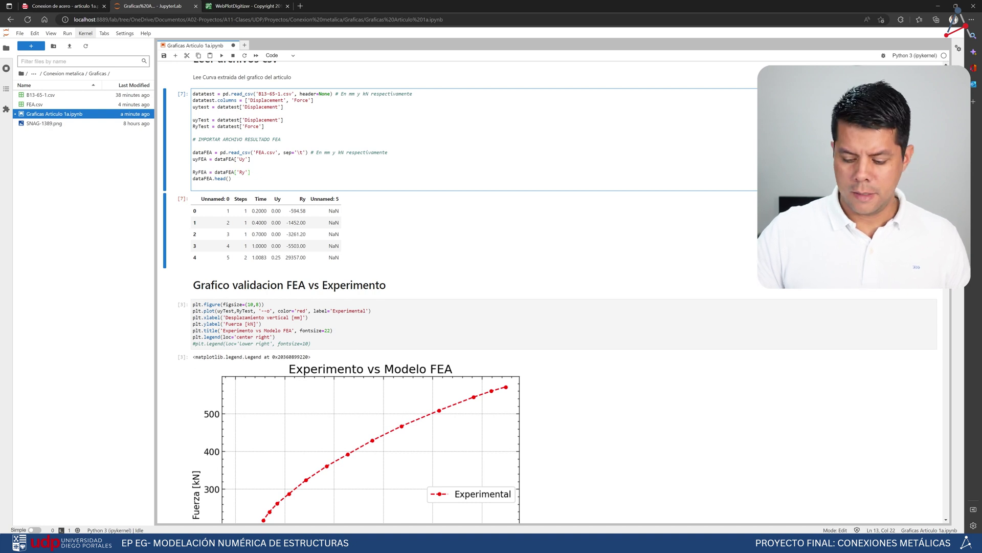
# Scale the RyFEA force data by appending *4/1000 to the dataFEA['Ry'] expression
pyautogui.write('*')
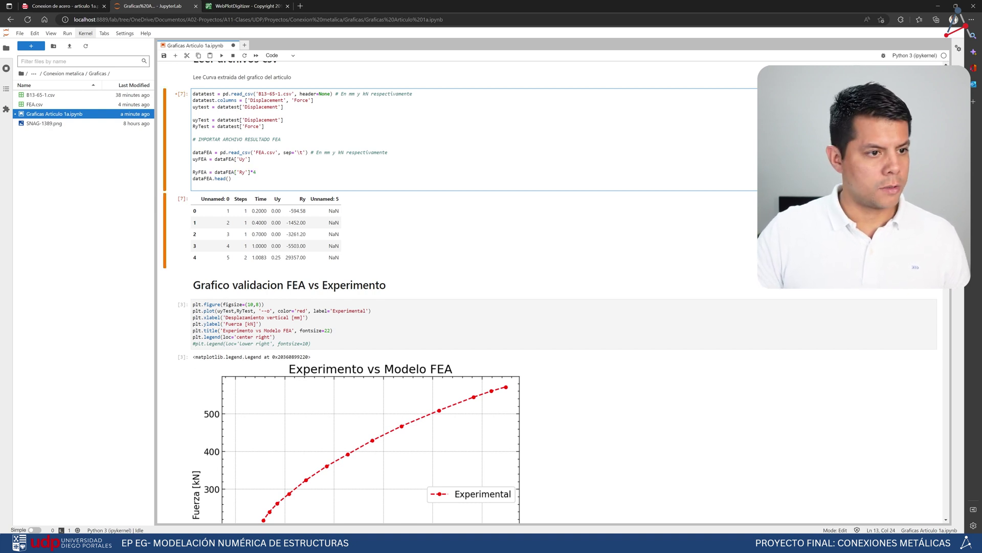
pyautogui.write('4/1000')
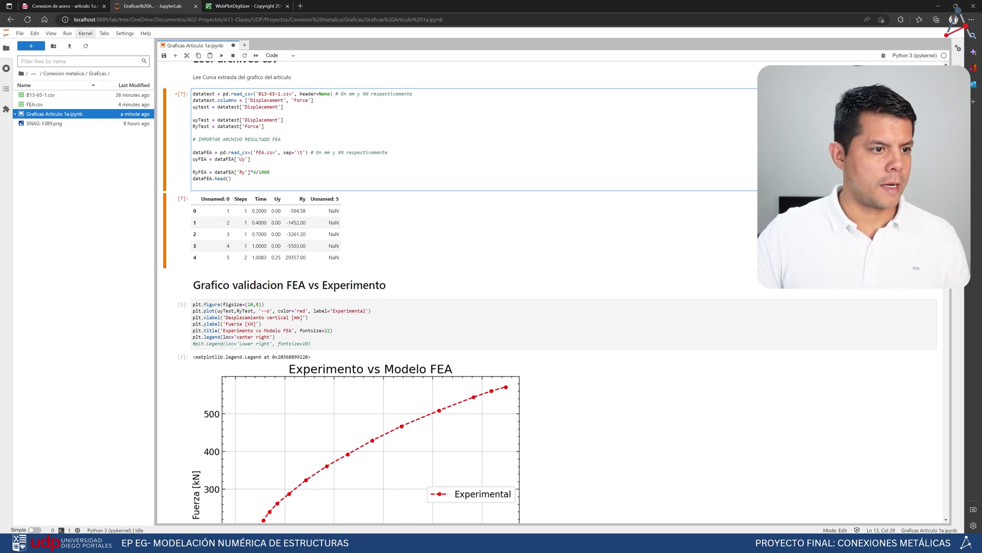
# Remove the dataFEA.head() line from the CSV-reading cell, rerun the cell, and delete the trailing blank lines
pyautogui.moveTo(232, 178); pyautogui.dragTo(185, 178)
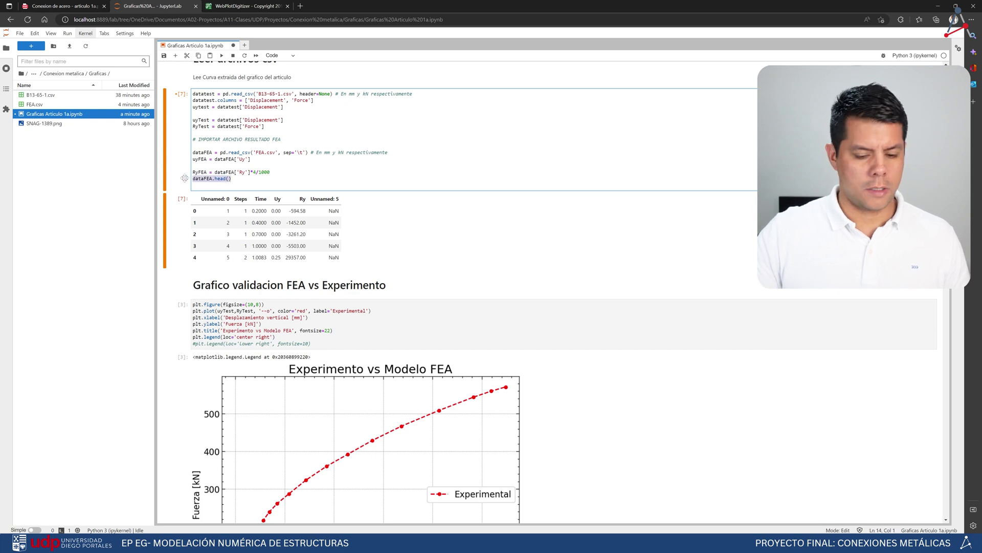
pyautogui.press('BackSpace')
pyautogui.hotkey('ctrl', 'Return')
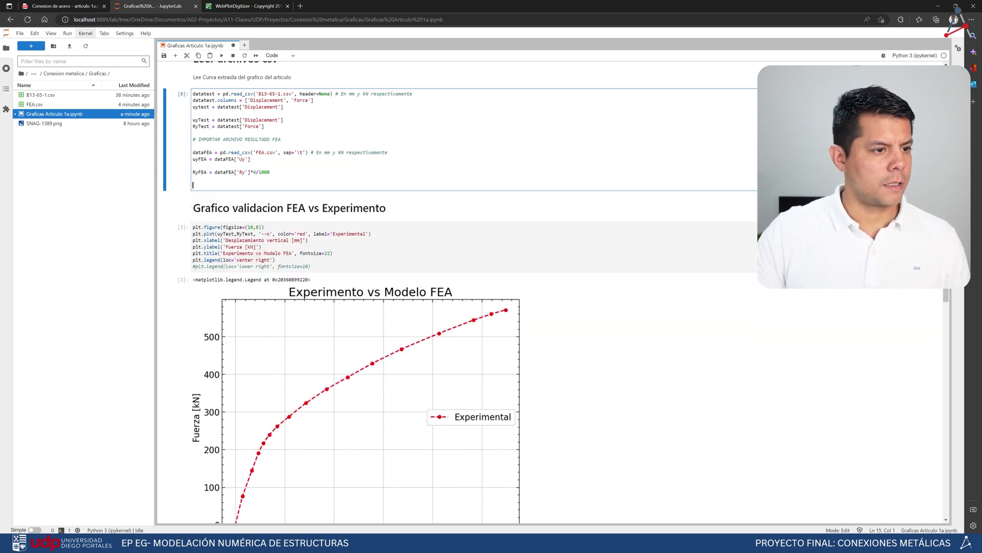
pyautogui.press('BackSpace')
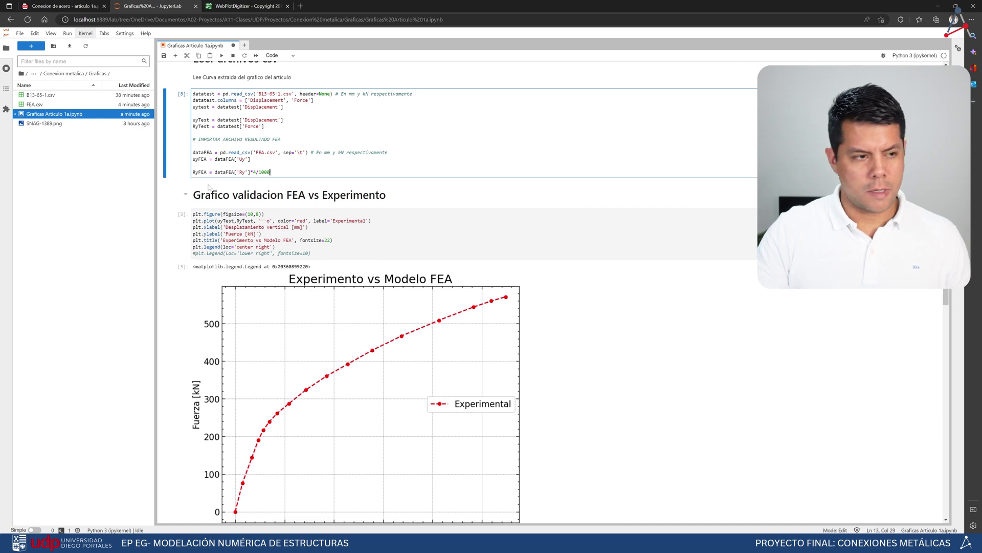
pyautogui.click(196, 159)
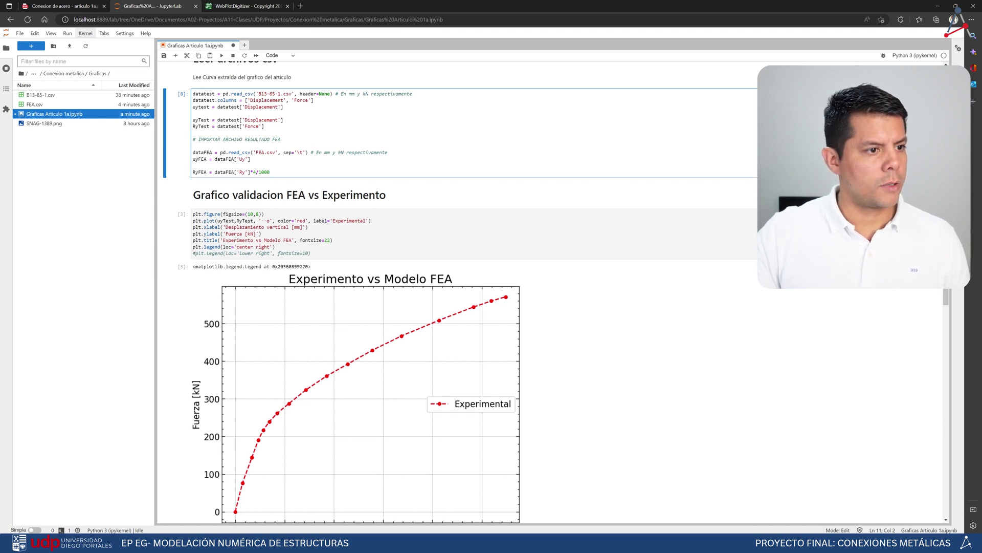
# Duplicate the experimental plt.plot line directly below itself and change the copy's variables to uyFEA and RyFEA
pyautogui.moveTo(372, 221); pyautogui.dragTo(191, 220)
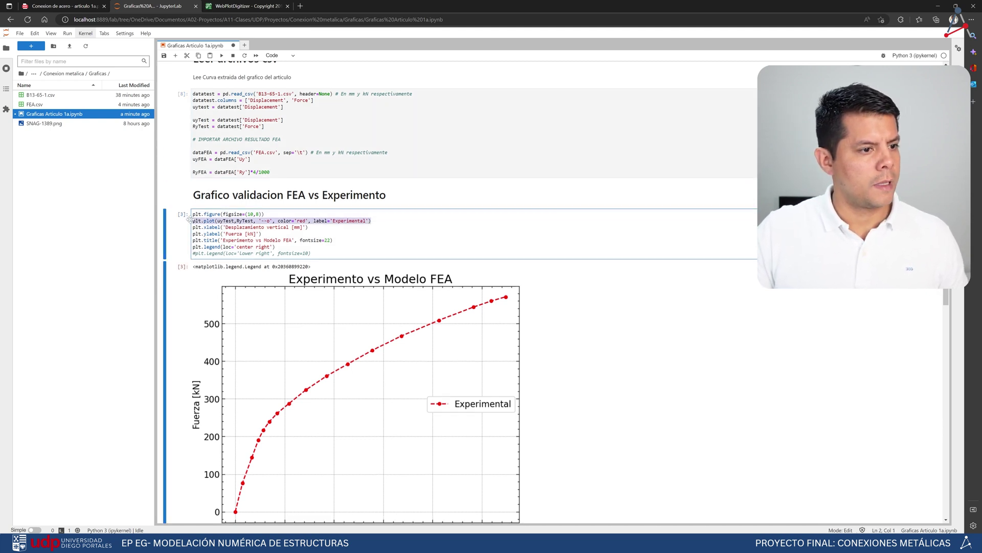
pyautogui.click(372, 220)
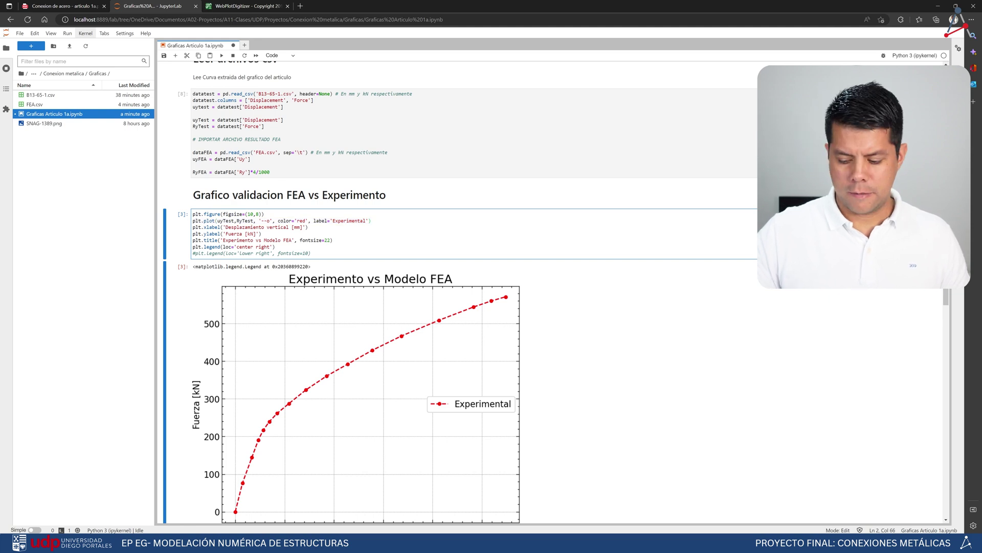
pyautogui.press('Return')
pyautogui.hotkey('ctrl', 'v')
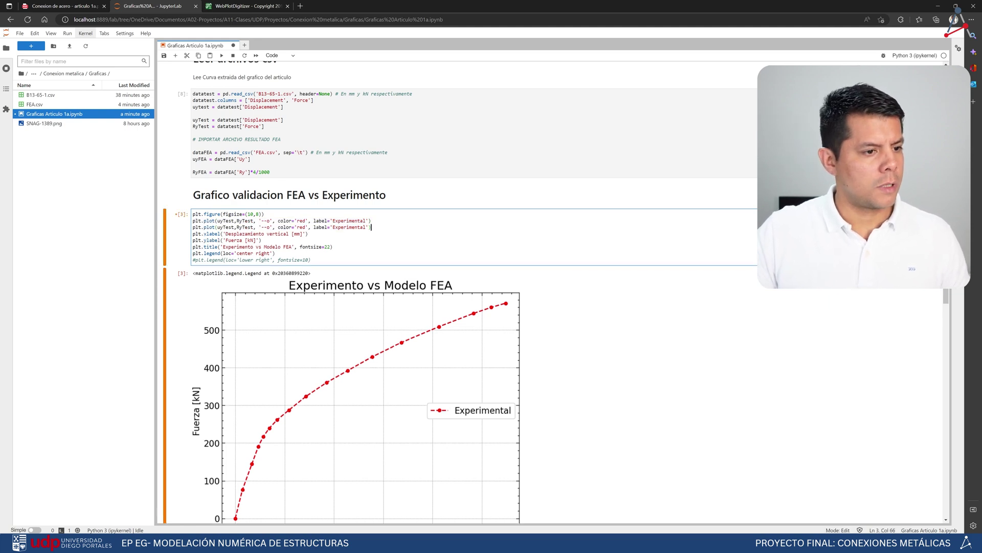
pyautogui.moveTo(223, 227); pyautogui.dragTo(235, 228)
pyautogui.write('FEA')
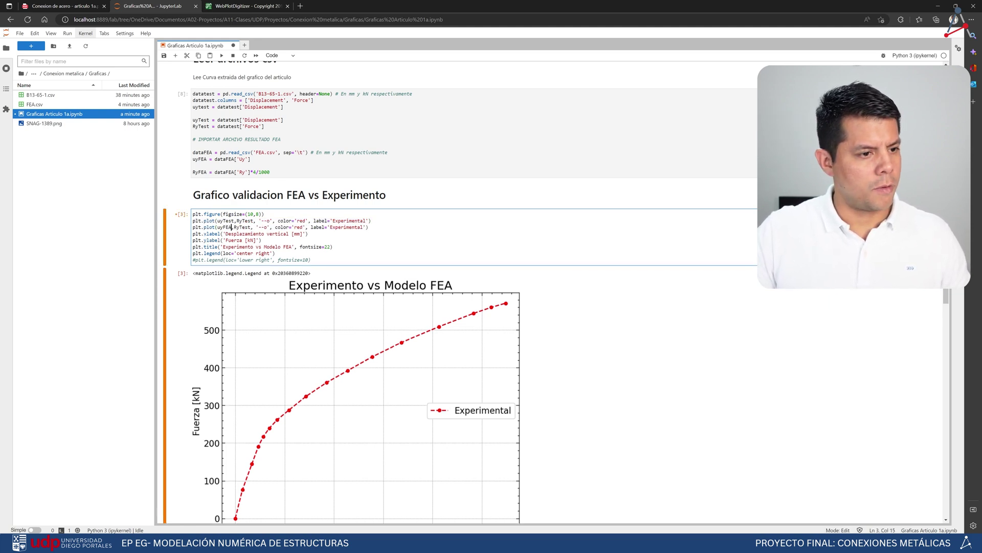
pyautogui.moveTo(240, 227); pyautogui.dragTo(251, 227)
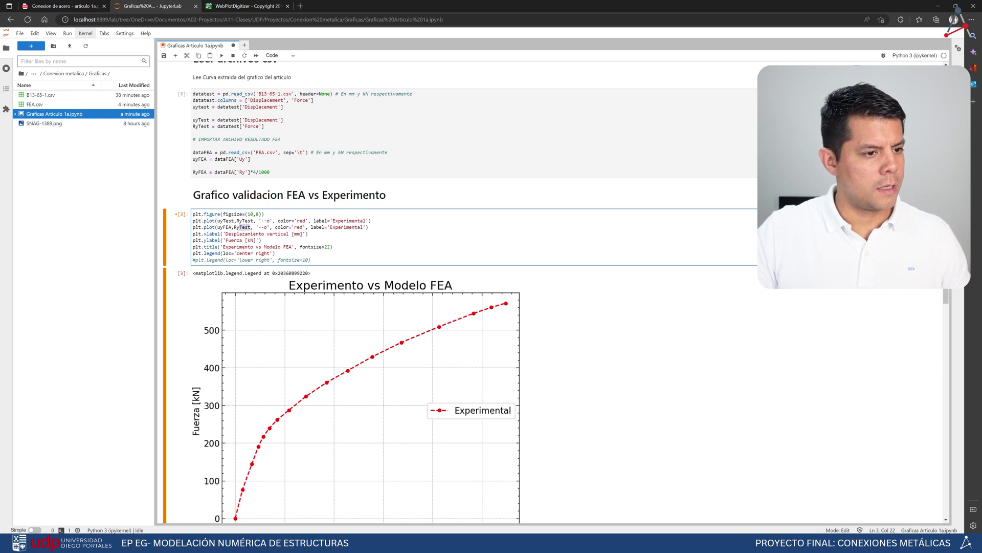
pyautogui.write('FEA')
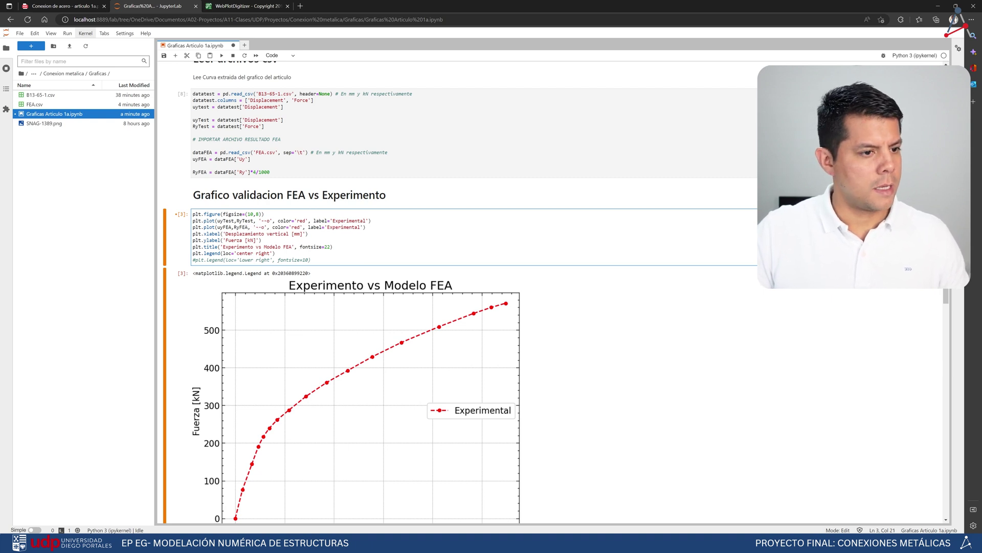
# Set the FEA plot line's color to 'blue' and its label to 'FEA', and run the plotting cell
pyautogui.moveTo(265, 227); pyautogui.dragTo(298, 227)
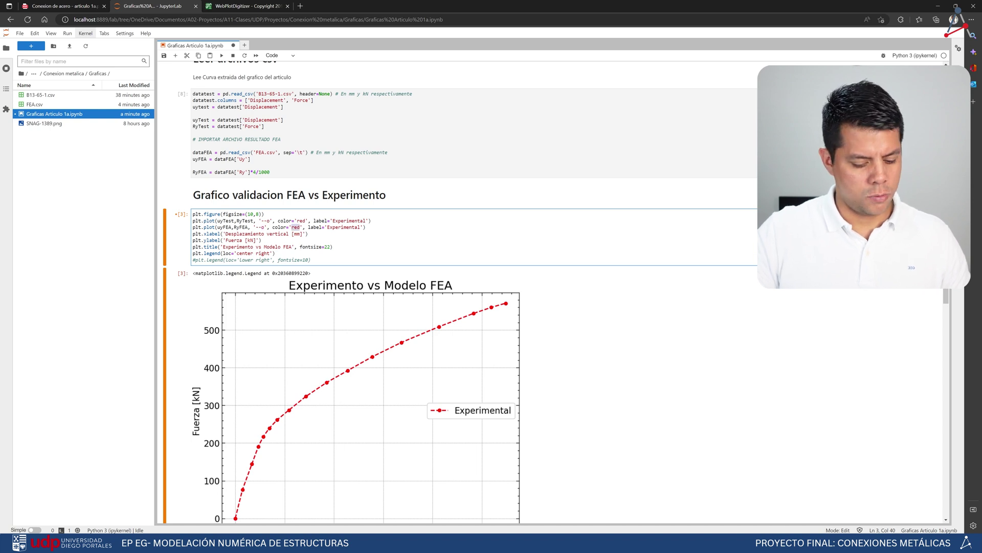
pyautogui.write('blue')
pyautogui.moveTo(330, 228); pyautogui.dragTo(360, 227)
pyautogui.write('FEA')
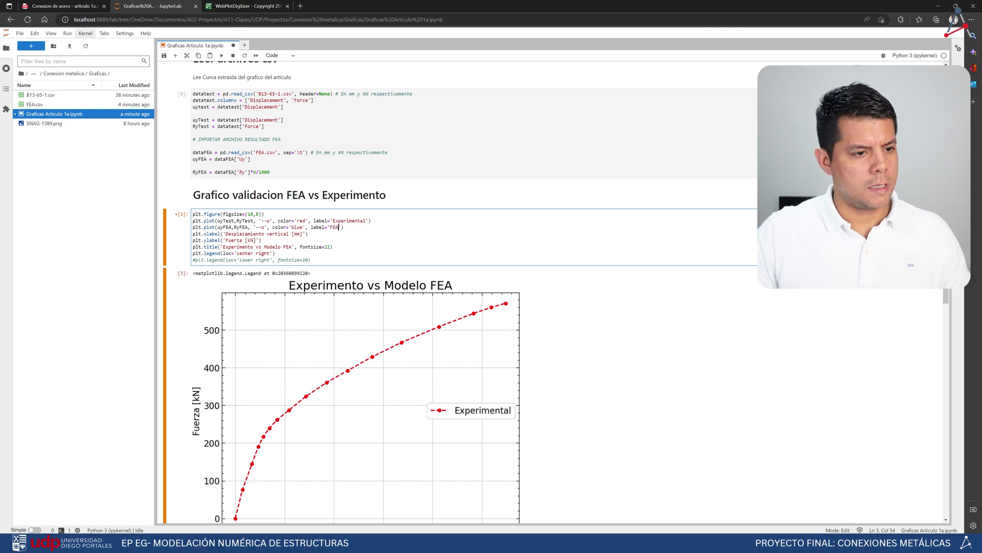
pyautogui.hotkey('shift', 'Return')
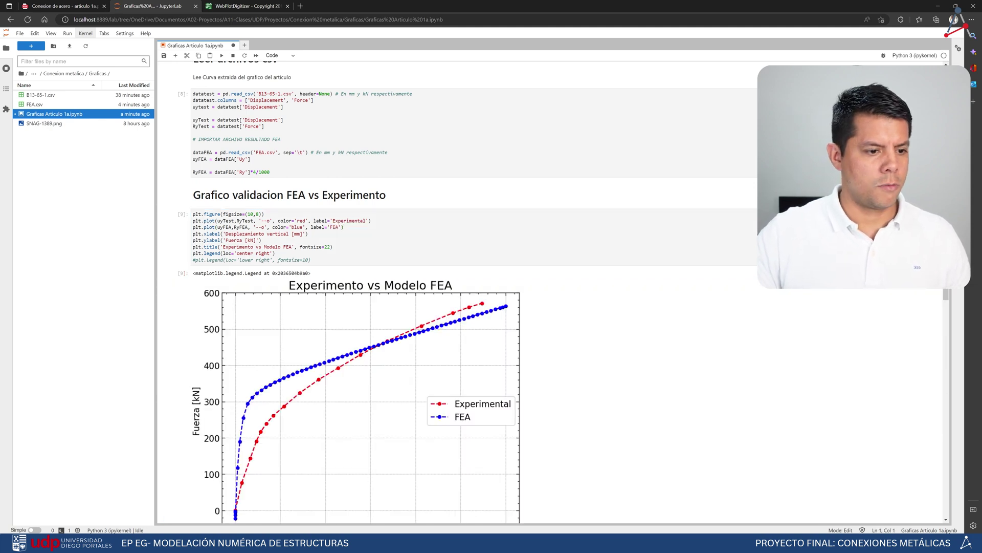